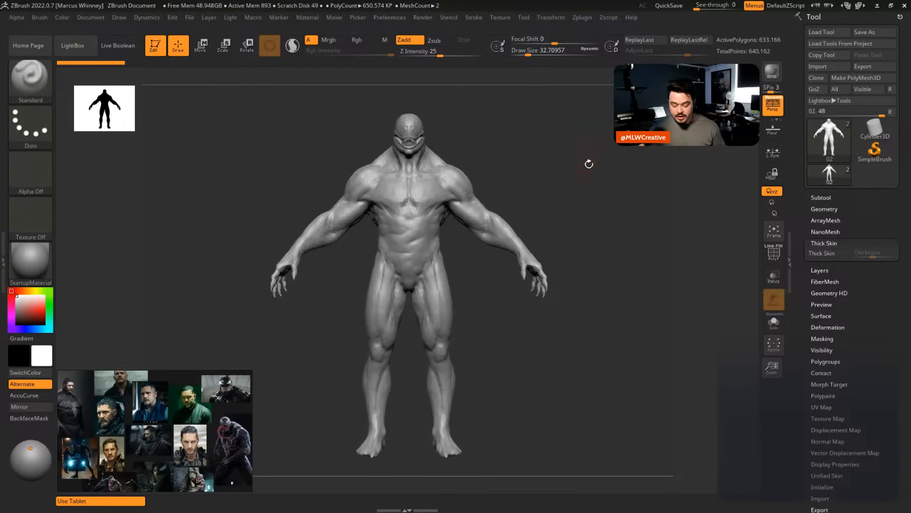
Enlarge the reference board and frame the muscular torso and full-body Venom images on it
mouse_move(596, 190)
left_mouse_down()
mouse_move(593, 209)
mouse_move(647, 223)
mouse_move(624, 229)
mouse_move(612, 284)
mouse_move(615, 257)
mouse_move(581, 250)
mouse_move(596, 270)
mouse_move(575, 183)
mouse_move(559, 183)
mouse_move(587, 181)
mouse_move(584, 191)
mouse_move(615, 213)
mouse_move(615, 237)
mouse_move(659, 238)
mouse_move(577, 226)
left_mouse_up()
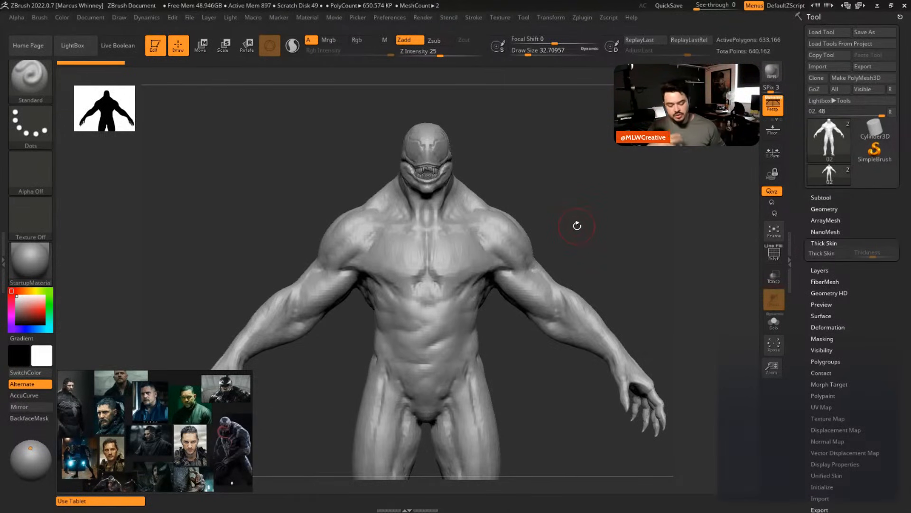
mouse_move(627, 262)
left_mouse_down()
mouse_move(612, 230)
mouse_move(607, 299)
mouse_move(608, 231)
mouse_move(671, 230)
mouse_move(543, 228)
mouse_move(605, 228)
left_mouse_up()
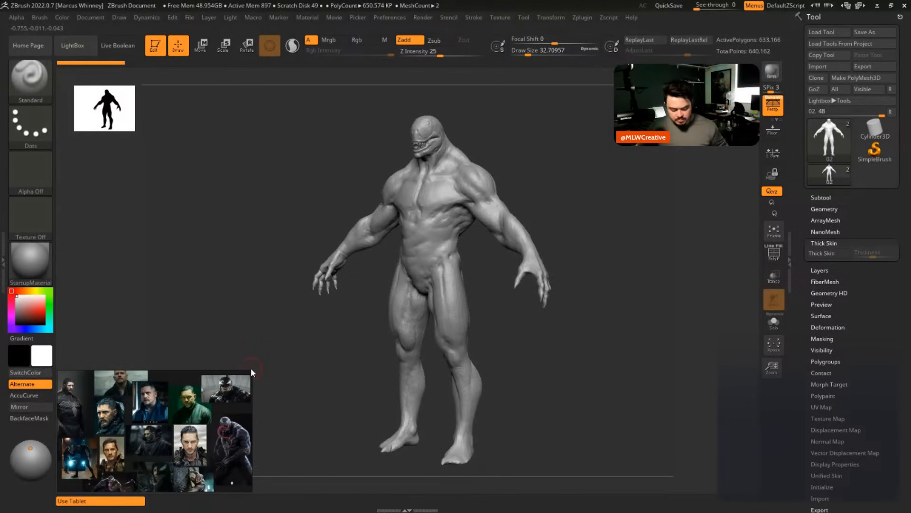
left_click_drag(251, 369, 294, 336)
scroll(183, 416, "down", 3)
scroll(183, 415, "up", 3)
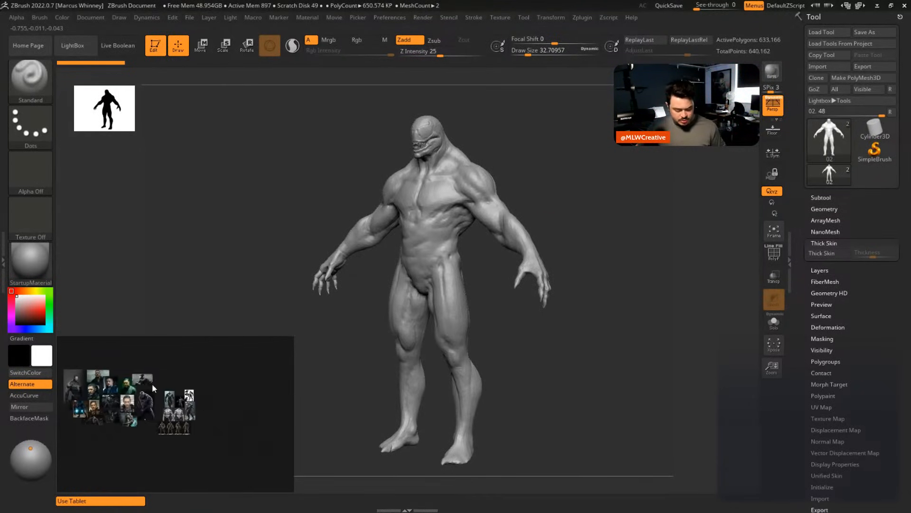
scroll(183, 416, "up", 4)
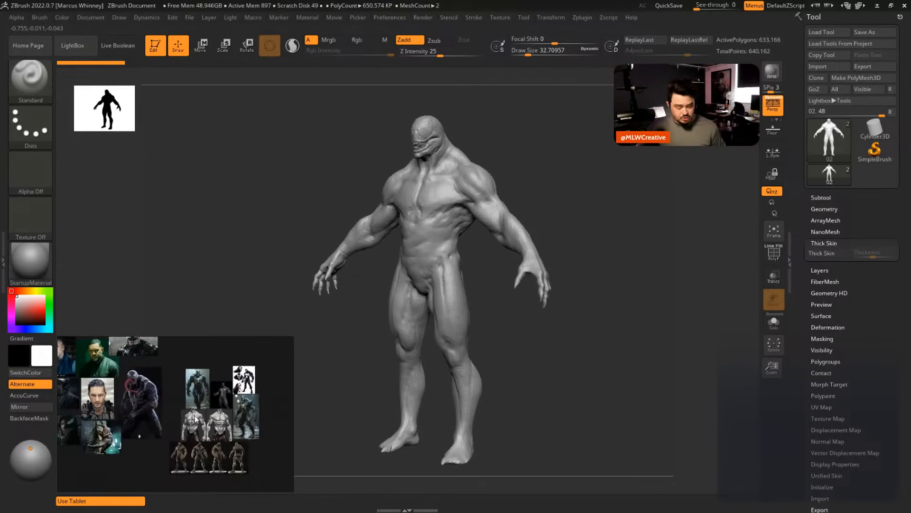
middle_click_drag(197, 433, 138, 418)
scroll(143, 405, "up", 3)
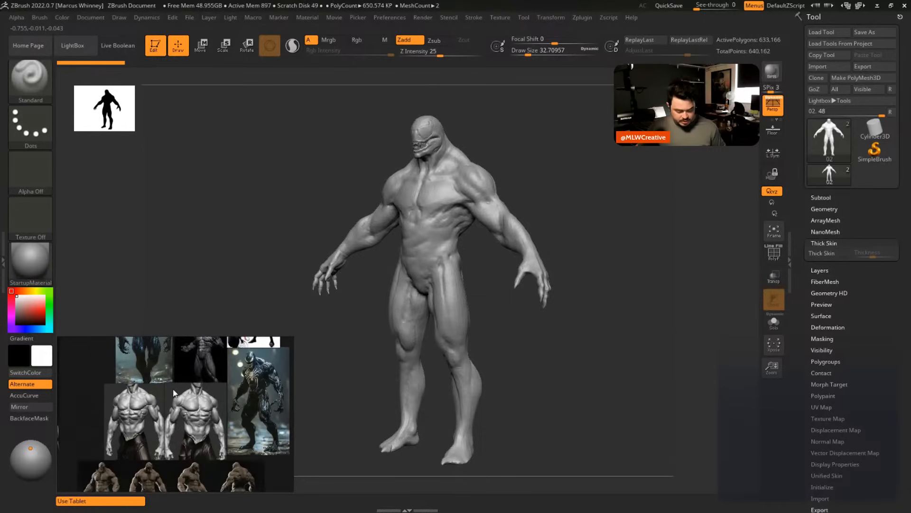
middle_click_drag(174, 395, 150, 417)
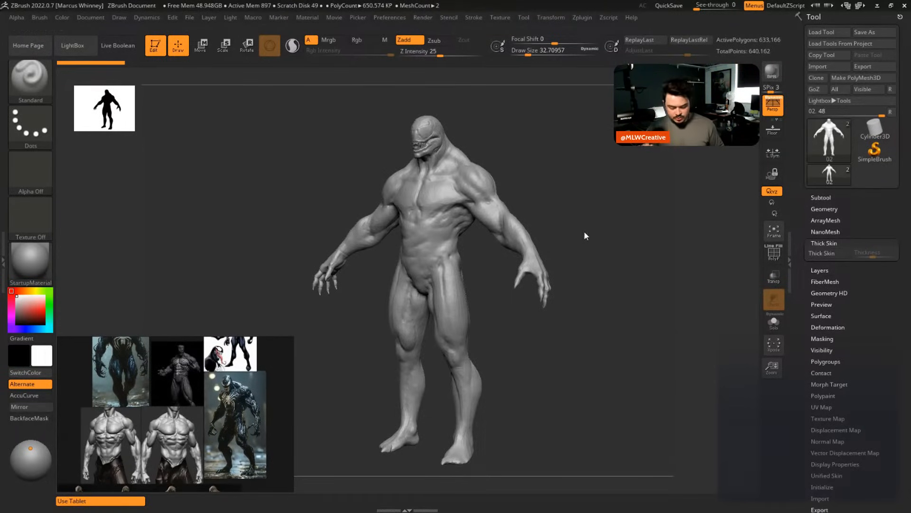
Open the list of subtools for the creature model
mouse_move(601, 223)
left_mouse_down()
mouse_move(603, 238)
mouse_move(578, 221)
left_mouse_up()
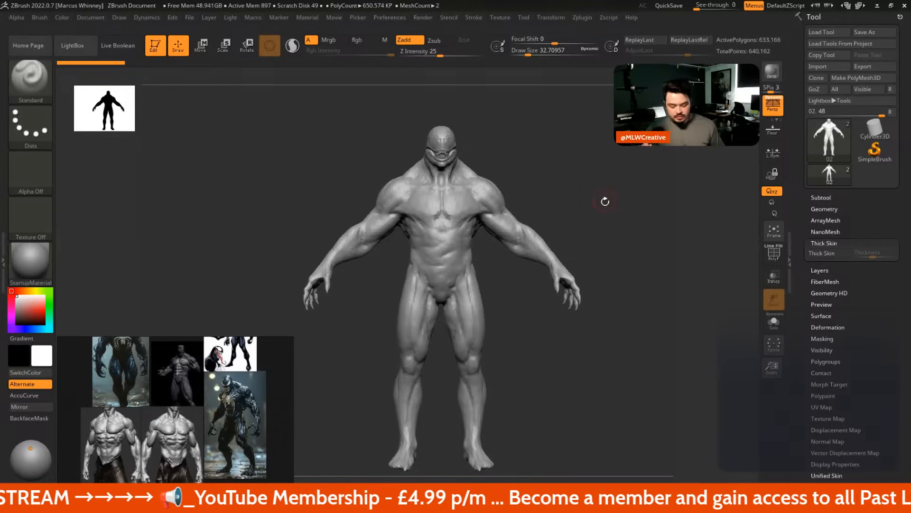
left_click_drag(604, 200, 602, 213)
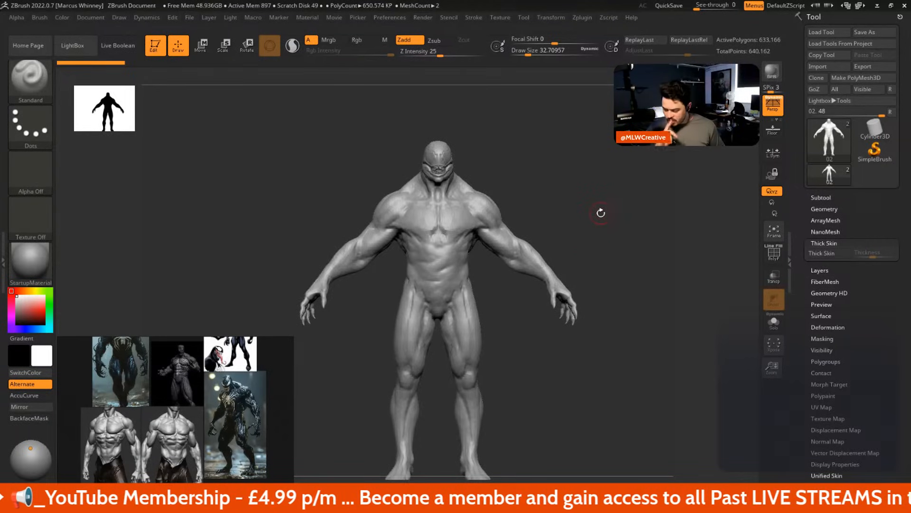
left_click(821, 197)
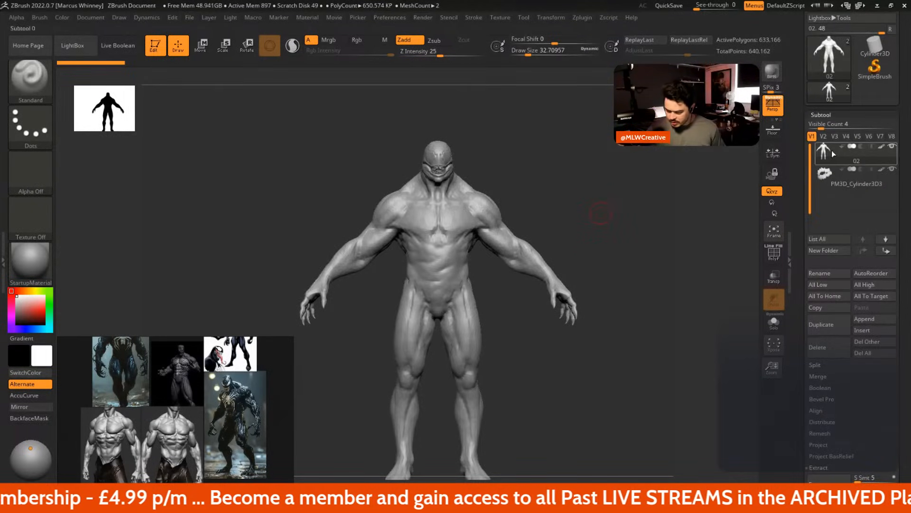
left_click_drag(636, 190, 635, 199)
Choose the DamStandard brush, give it Alpha 47 and set its draw size to about 35
key("b")
key("d")
key("s")
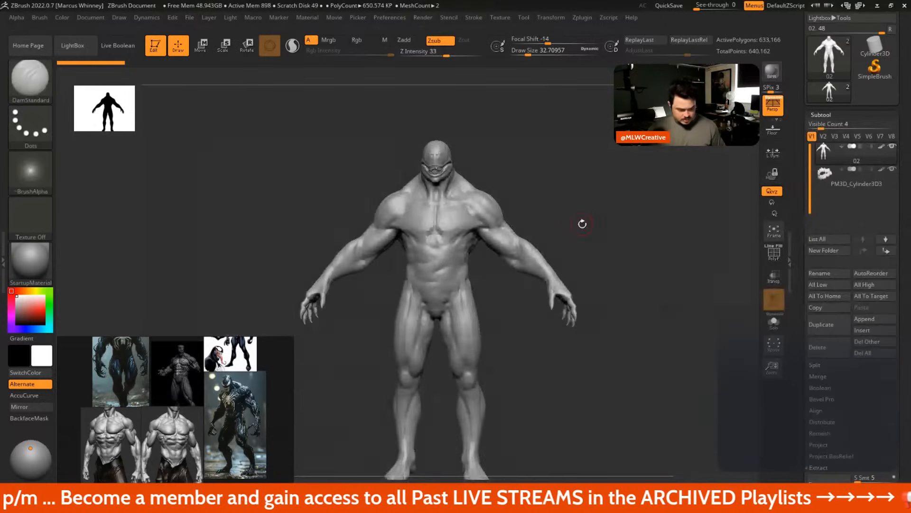
left_click(31, 172)
left_click(590, 286)
key("space")
mouse_move(583, 214)
left_mouse_down()
mouse_move(594, 212)
mouse_move(596, 193)
mouse_move(593, 221)
mouse_move(574, 217)
mouse_move(572, 234)
mouse_move(546, 240)
mouse_move(576, 240)
left_mouse_up()
key("space")
key("space")
left_click_drag(606, 179, 597, 201)
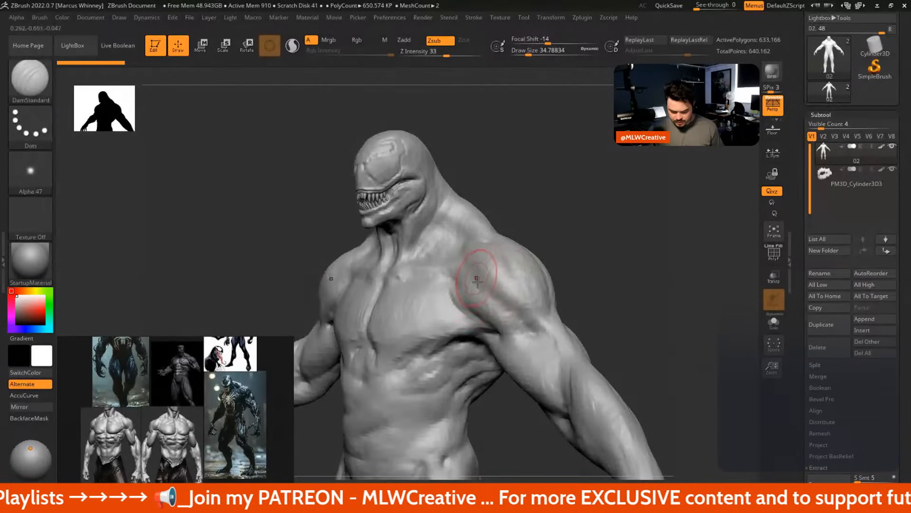
Carve muscle separation grooves around the deltoid and upper chest with DamStandard, and raise the draw size to about 71
left_click_drag(509, 313, 485, 291)
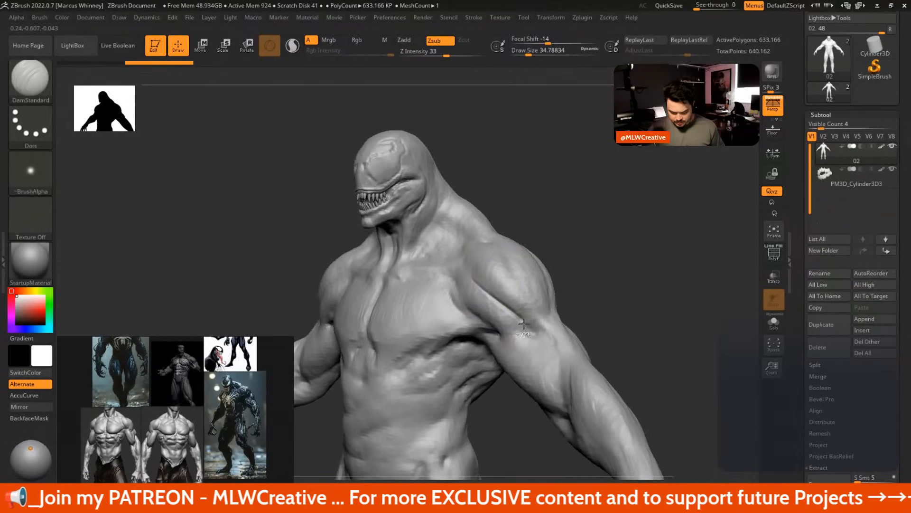
key("ctrl+z")
left_click_drag(549, 252, 590, 250)
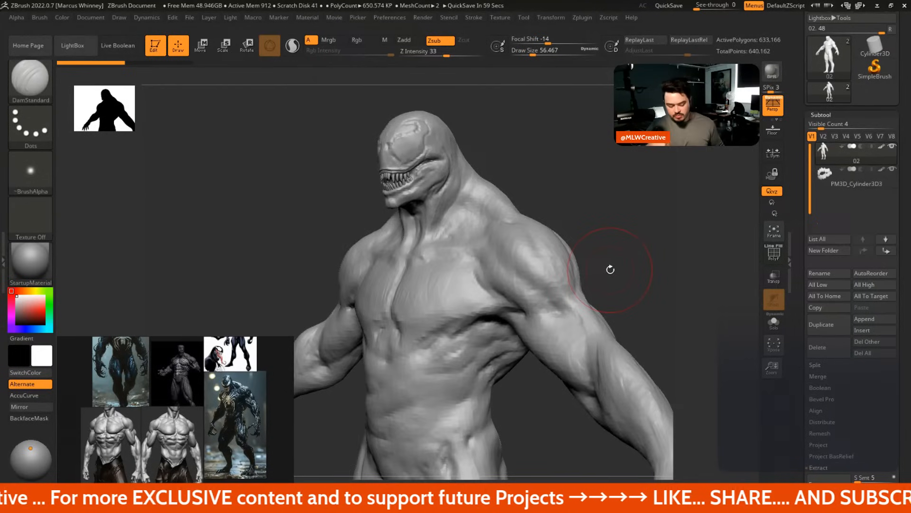
mouse_move(610, 269)
left_mouse_down()
mouse_move(576, 185)
mouse_move(627, 246)
mouse_move(646, 250)
mouse_move(577, 192)
mouse_move(596, 200)
mouse_move(580, 201)
mouse_move(593, 227)
mouse_move(581, 227)
mouse_move(572, 201)
mouse_move(527, 201)
mouse_move(578, 198)
mouse_move(565, 198)
left_mouse_up()
key("space")
key("space")
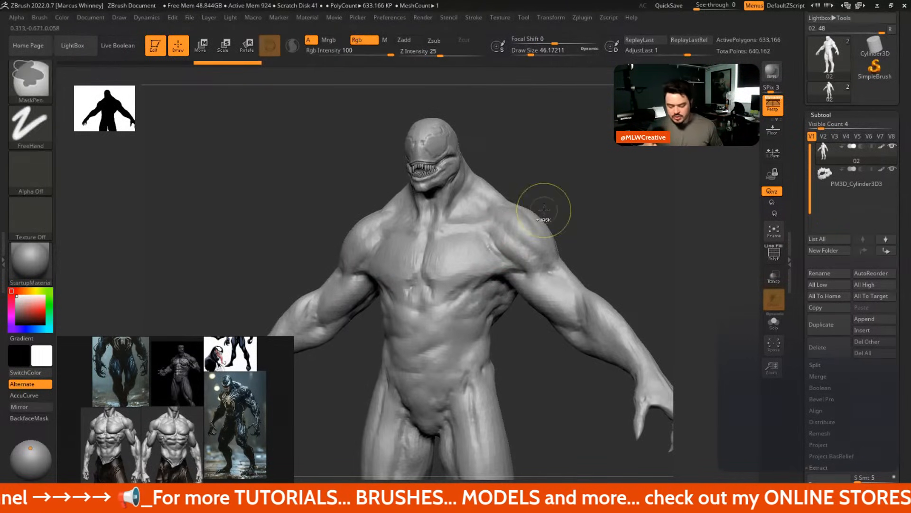
key("space")
left_click_drag(540, 203, 567, 201)
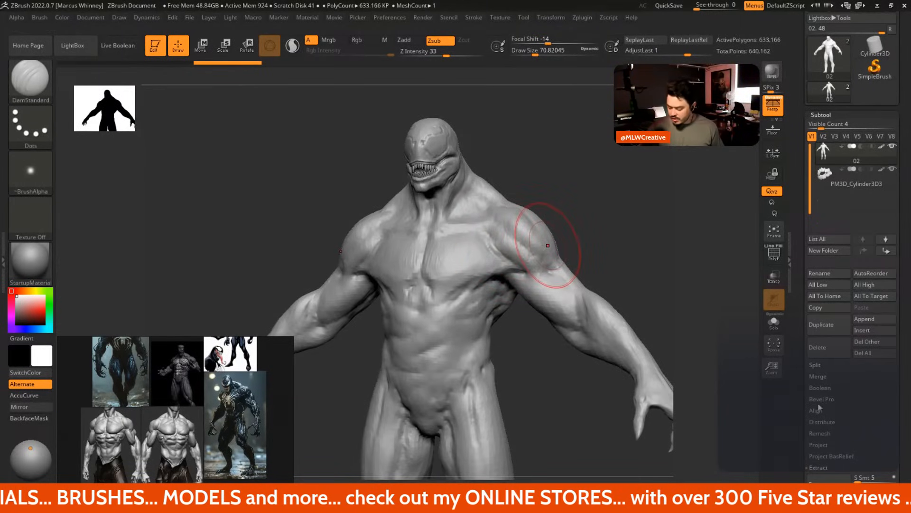
Check the DynaMesh settings of the body mesh and return to the subtool list
scroll(819, 407, "down", 5)
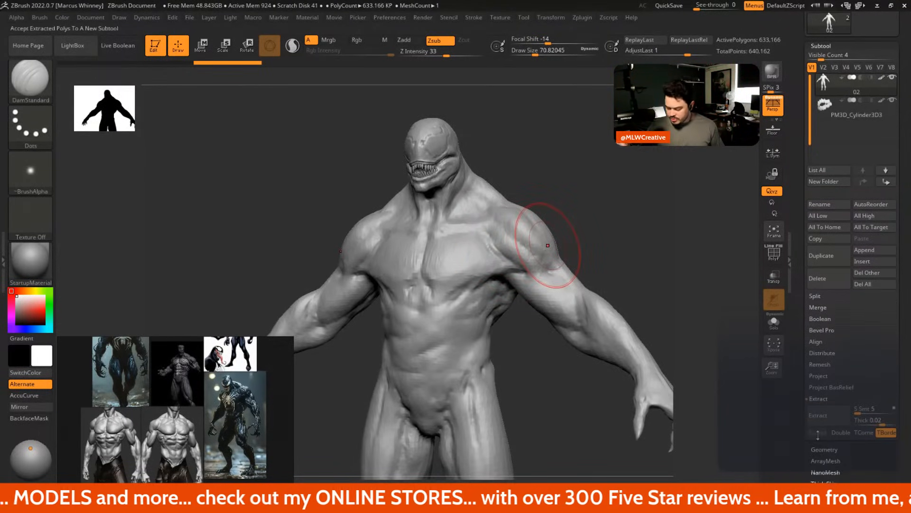
left_click(824, 449)
left_click(851, 242)
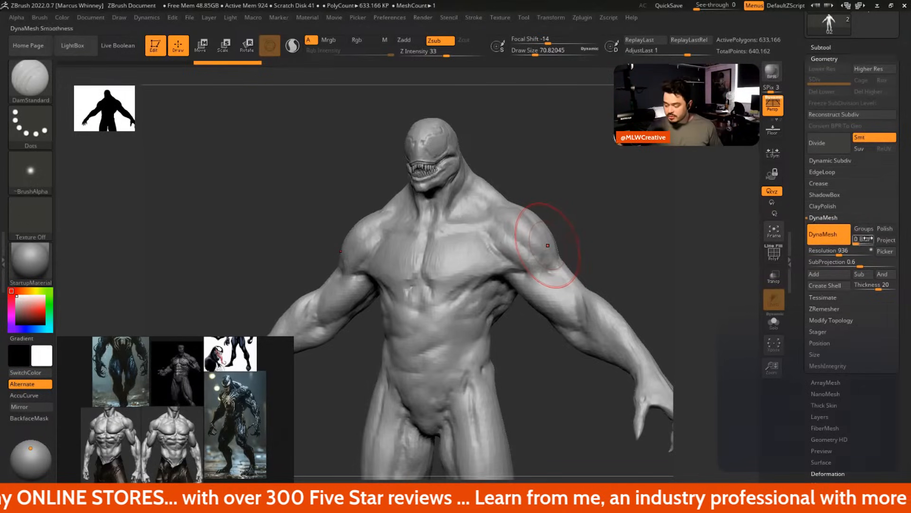
left_click(828, 47)
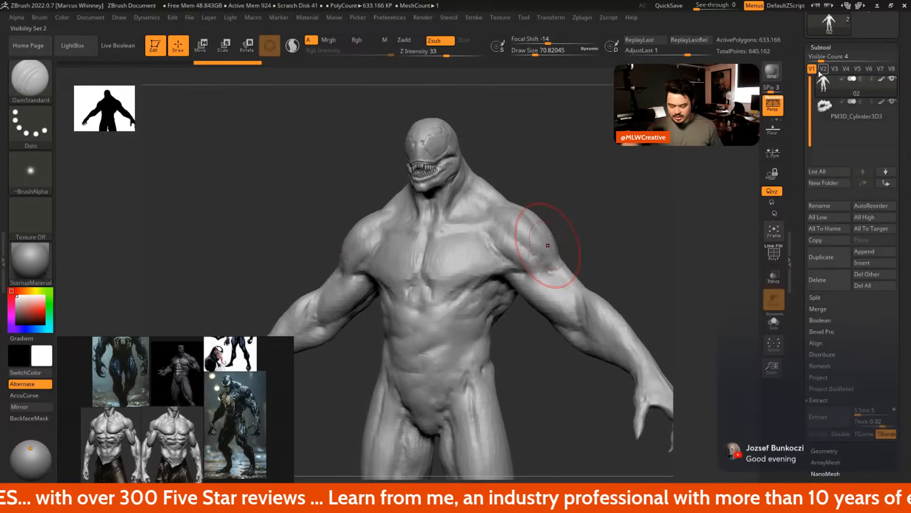
Rework the grooves on the deltoid and chest with DamStandard, undoing and redoing strokes to compare them
mouse_move(598, 215)
left_mouse_down()
mouse_move(569, 227)
mouse_move(607, 223)
left_mouse_up()
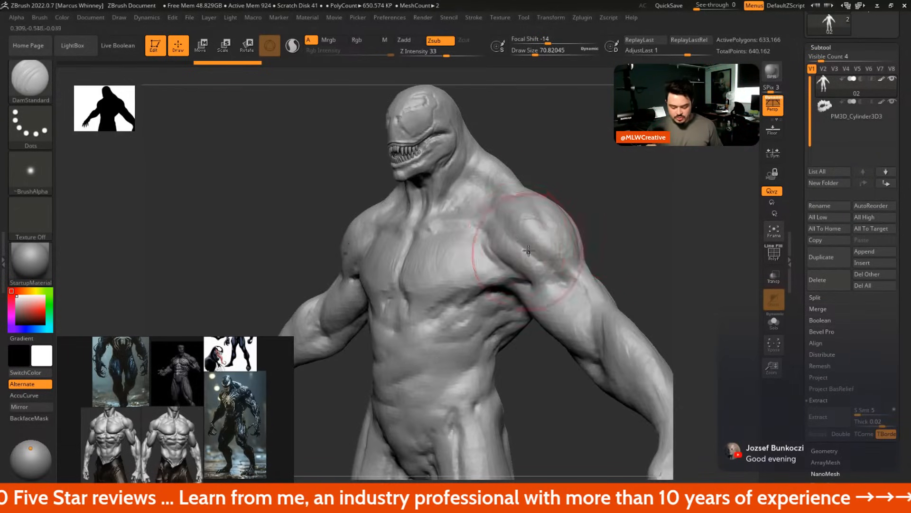
key("ctrl+z")
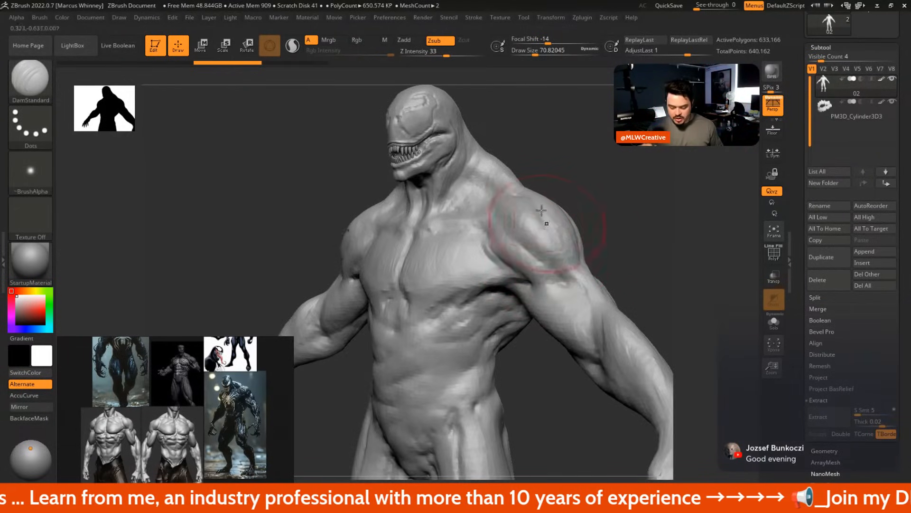
key("ctrl+shift+z")
key("ctrl+shift+z")
mouse_move(650, 265)
left_mouse_down("shift")
mouse_move(600, 219)
mouse_move(586, 248)
mouse_move(592, 220)
mouse_move(569, 226)
mouse_move(590, 189)
mouse_move(564, 198)
left_mouse_up("shift")
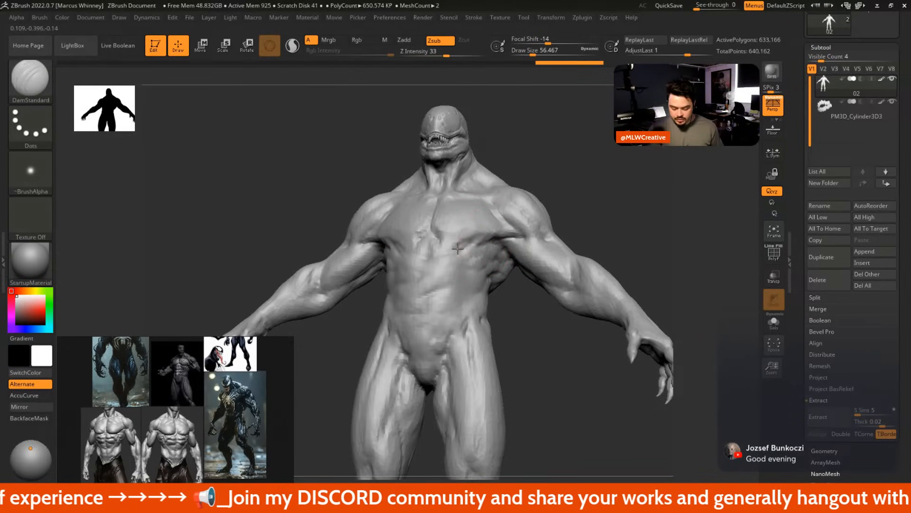
Carve the rib and serratus grooves on the side of the torso with DamStandard, undoing unwanted strokes
mouse_move(577, 211)
left_mouse_down()
mouse_move(600, 205)
mouse_move(594, 193)
mouse_move(578, 201)
left_mouse_up()
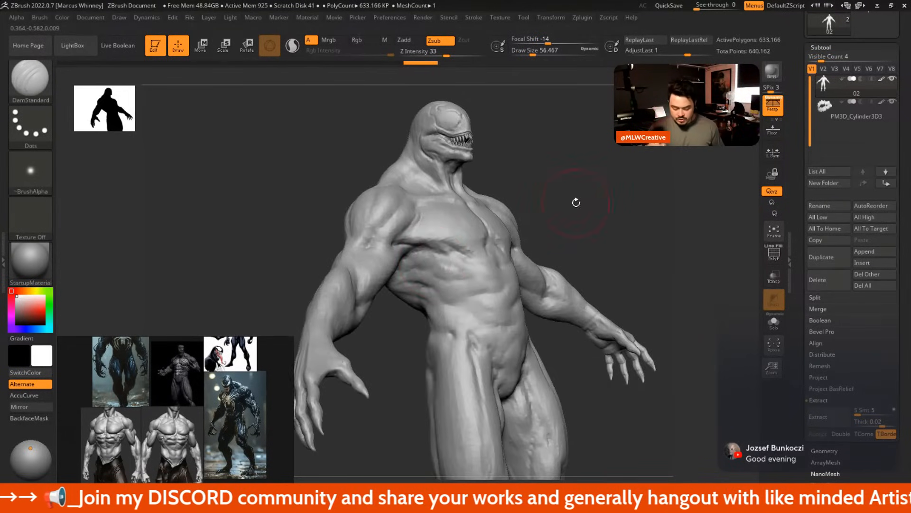
mouse_move(435, 266)
left_mouse_down()
mouse_move(425, 264)
mouse_move(451, 263)
mouse_move(437, 269)
mouse_move(443, 264)
left_mouse_up()
key("ctrl+z")
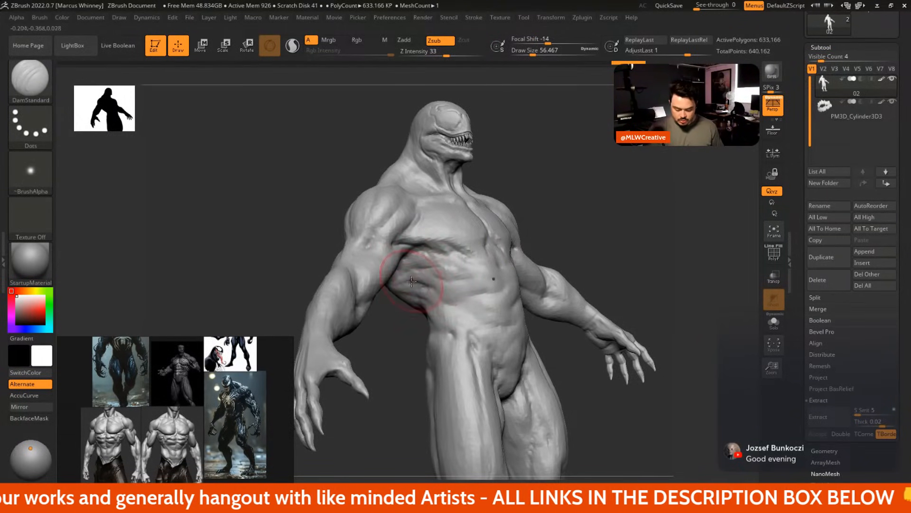
key("ctrl+z")
mouse_move(454, 313)
left_mouse_down()
mouse_move(477, 289)
mouse_move(457, 297)
mouse_move(459, 309)
left_mouse_up()
mouse_move(451, 268)
left_mouse_down()
mouse_move(436, 273)
mouse_move(455, 293)
mouse_move(442, 306)
mouse_move(468, 322)
left_mouse_up()
Set the draw size to about 54 and carve grooves along the side of the abdomen below the ribs
mouse_move(650, 220)
left_mouse_down()
mouse_move(613, 218)
mouse_move(608, 193)
left_mouse_up()
key("space")
left_click_drag(621, 185, 615, 185)
key("s")
left_click_drag(534, 256, 503, 293)
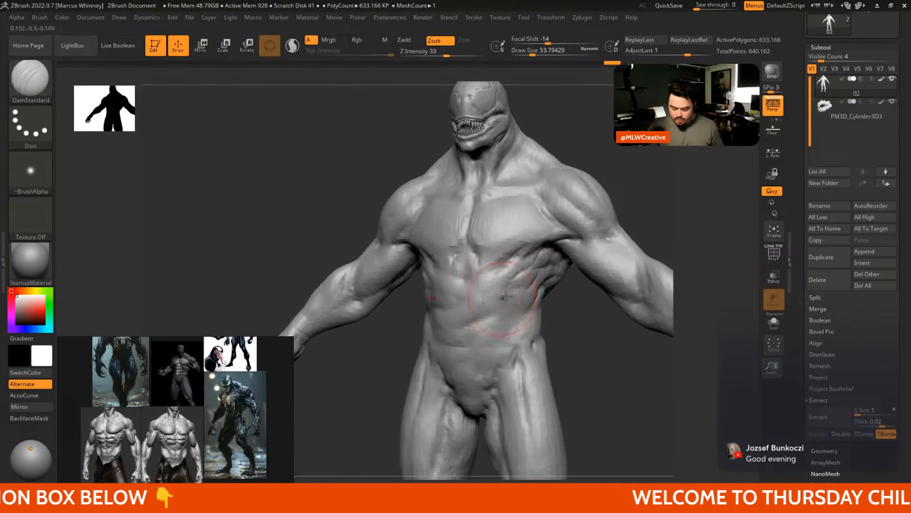
Build up the rib and serratus muscles on the side of the torso with ClayBuildup at a draw size of about 27
mouse_move(643, 216)
left_mouse_down("alt")
mouse_move(643, 190)
mouse_move(600, 184)
mouse_move(641, 178)
mouse_move(634, 200)
left_mouse_up("alt")
key("b")
left_click(311, 157)
key("space")
key("space")
left_click_drag(627, 138, 622, 138)
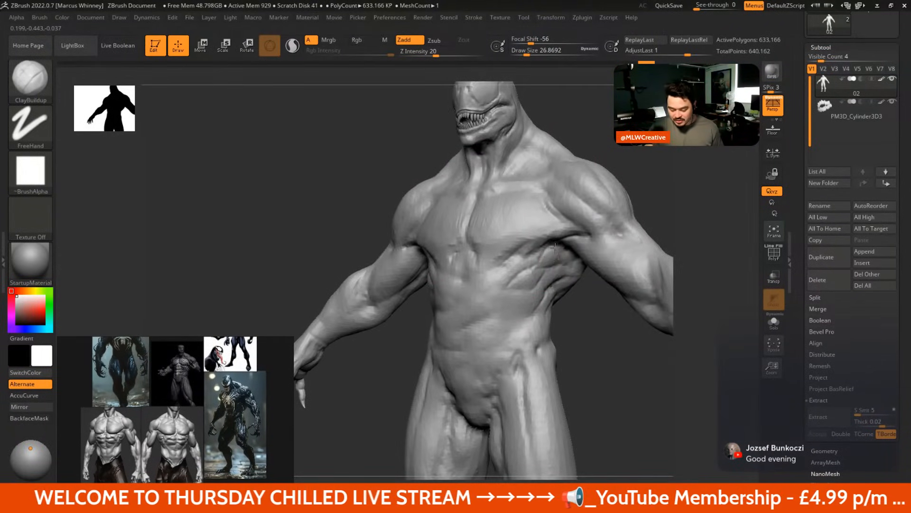
left_click_drag(605, 207, 590, 204)
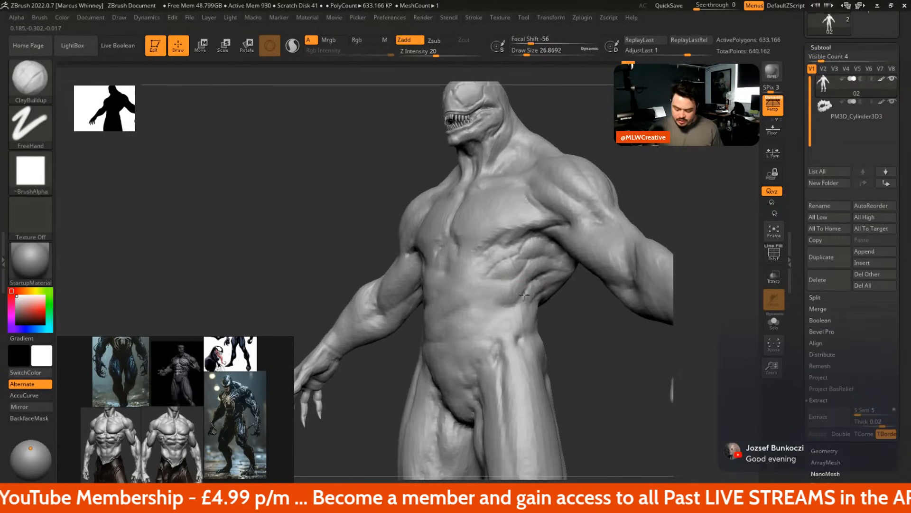
left_click_drag(610, 183, 639, 183)
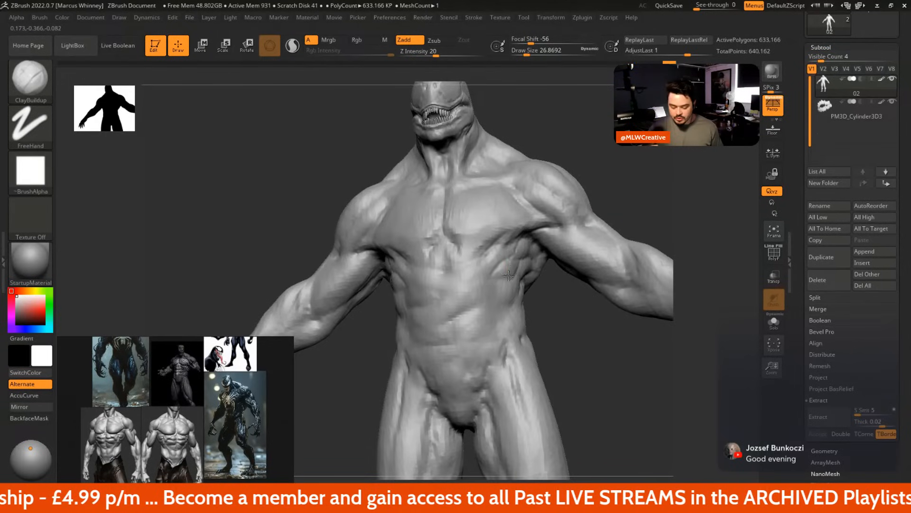
mouse_move(496, 282)
left_mouse_down()
mouse_move(478, 264)
mouse_move(510, 253)
left_mouse_up()
Add volume to the chest and deltoid with ClayBuildup, ending with a draw size of about 41
mouse_move(621, 182)
left_mouse_down("alt")
mouse_move(602, 157)
mouse_move(629, 195)
mouse_move(603, 202)
left_mouse_up("alt")
key("space")
left_click_drag(570, 239, 587, 240)
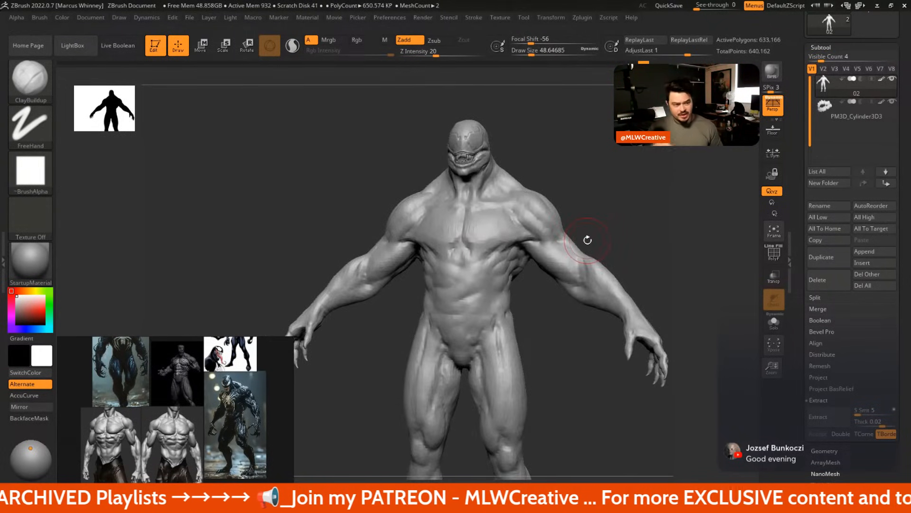
mouse_move(621, 174)
left_mouse_down("alt")
mouse_move(612, 190)
mouse_move(556, 214)
left_mouse_up("alt")
key("space")
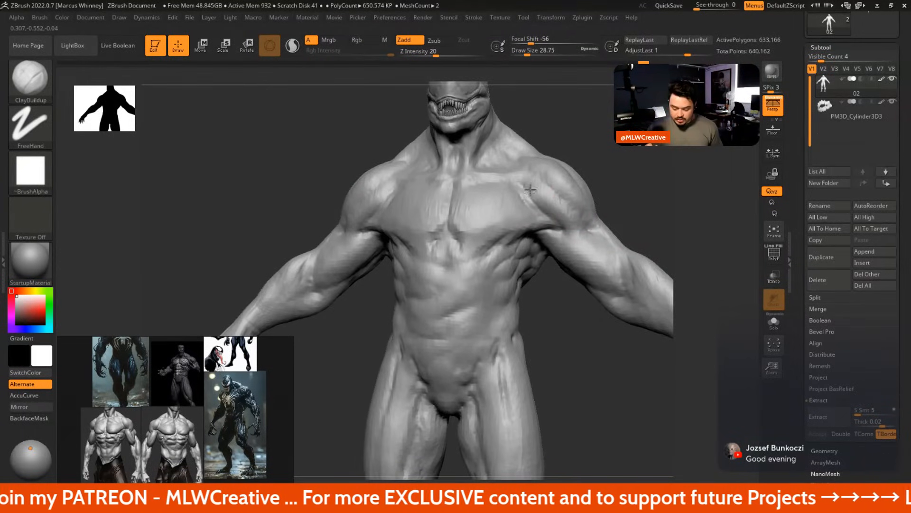
mouse_move(605, 164)
left_mouse_down("alt")
mouse_move(583, 215)
mouse_move(531, 220)
left_mouse_up("alt")
key("space")
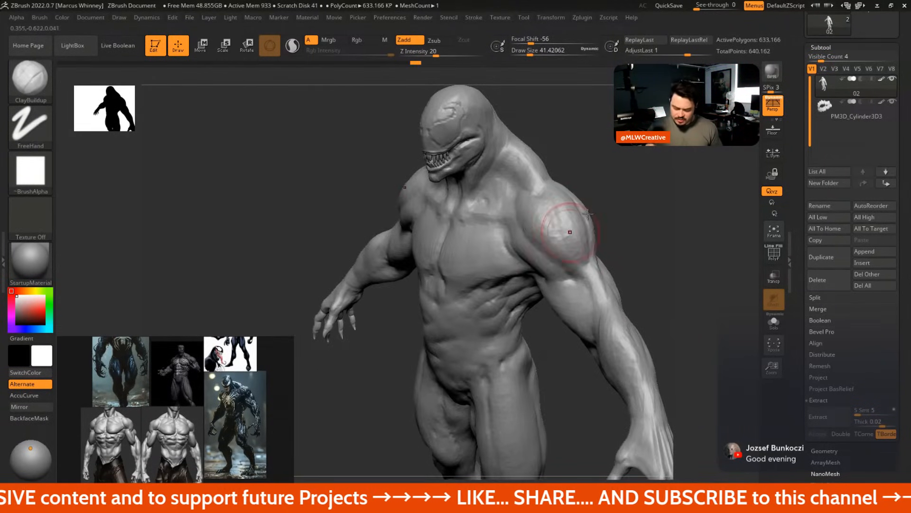
Swap the main and secondary colours, then carve the hip and inner thigh muscle separations with DamStandard
mouse_move(599, 230)
left_mouse_down("shift")
mouse_move(620, 228)
mouse_move(601, 174)
mouse_move(580, 169)
mouse_move(618, 221)
mouse_move(594, 211)
left_mouse_up("shift")
key("f")
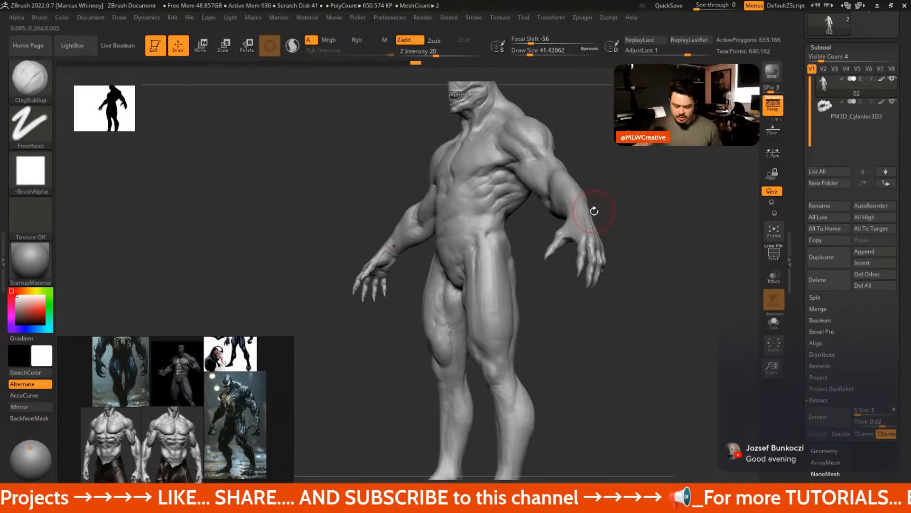
mouse_move(621, 175)
left_mouse_down()
mouse_move(543, 270)
mouse_move(560, 272)
mouse_move(556, 264)
left_mouse_up()
key("v")
key("b")
key("d")
key("s")
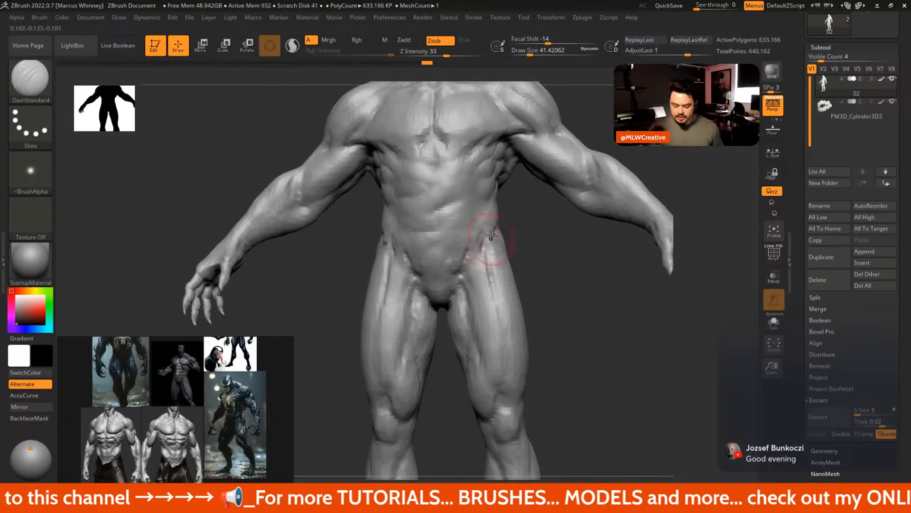
right_click_drag(502, 297, 475, 285)
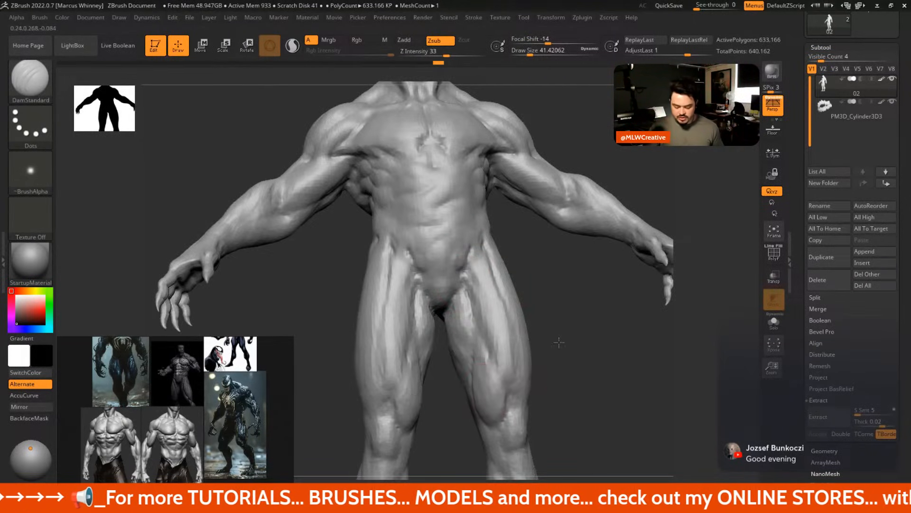
left_click_drag(558, 342, 459, 214, "alt")
left_click_drag(463, 305, 473, 244)
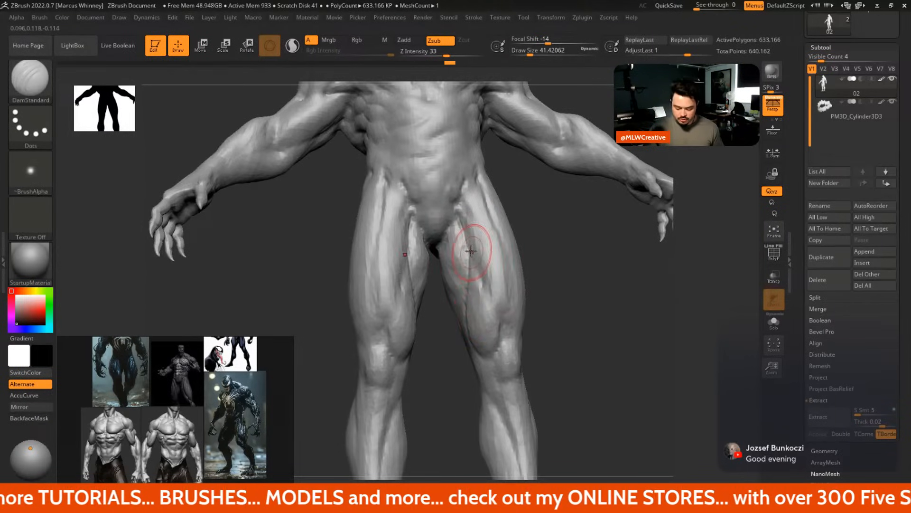
Switch to ClayBuildup at a draw size of about 39, try strokes on the upper inner thigh and undo them
key("b")
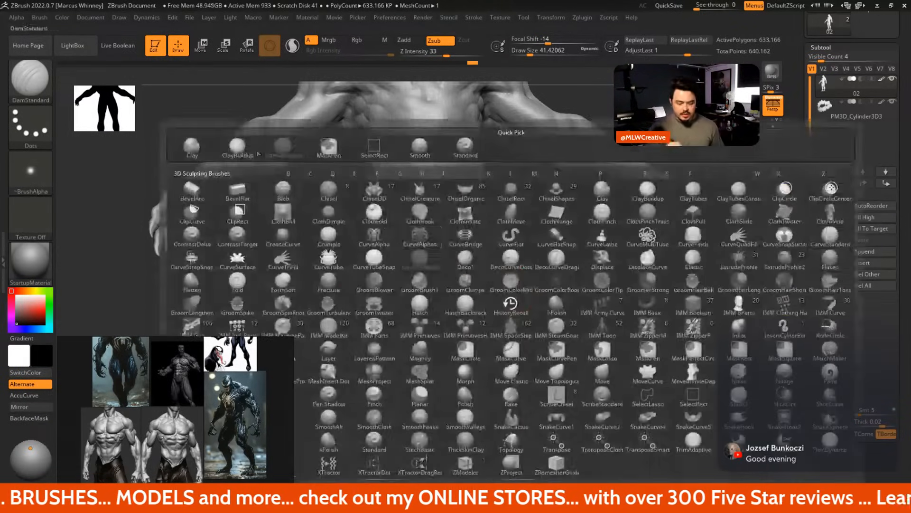
key("c")
key("b")
key("space")
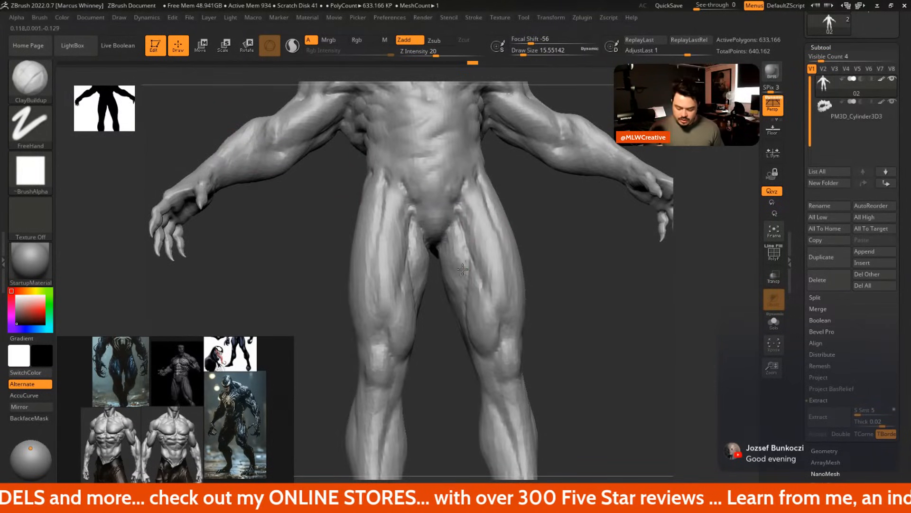
left_click_drag(463, 269, 470, 251)
key("bracketright")
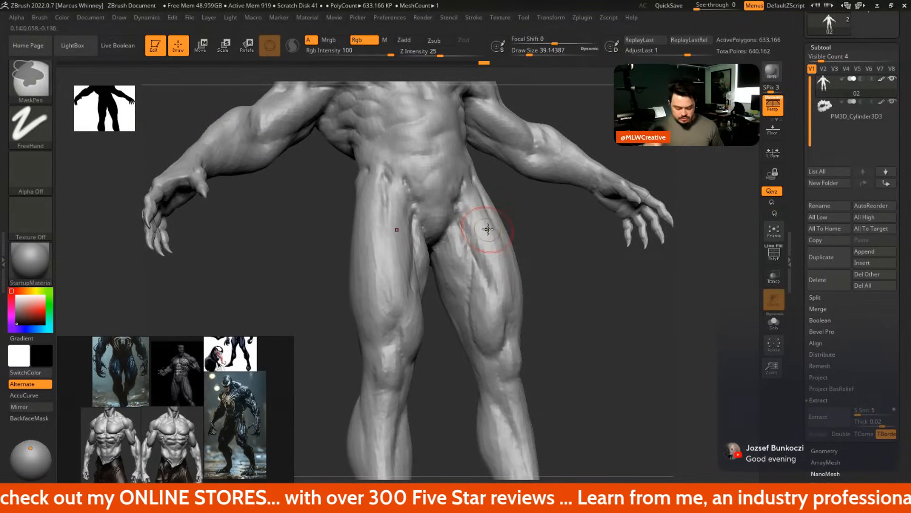
key("ctrl+z")
key("ctrl+z")
key("ctrl+z")
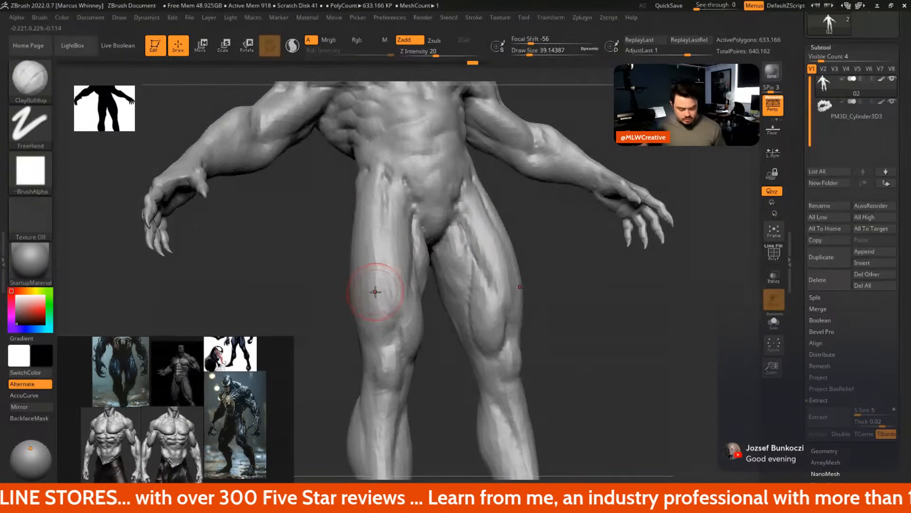
Enlarge the thigh anatomy reference and build up the front and inner thigh muscles with ClayBuildup at a draw size of about 29
scroll(194, 374, "up", 6)
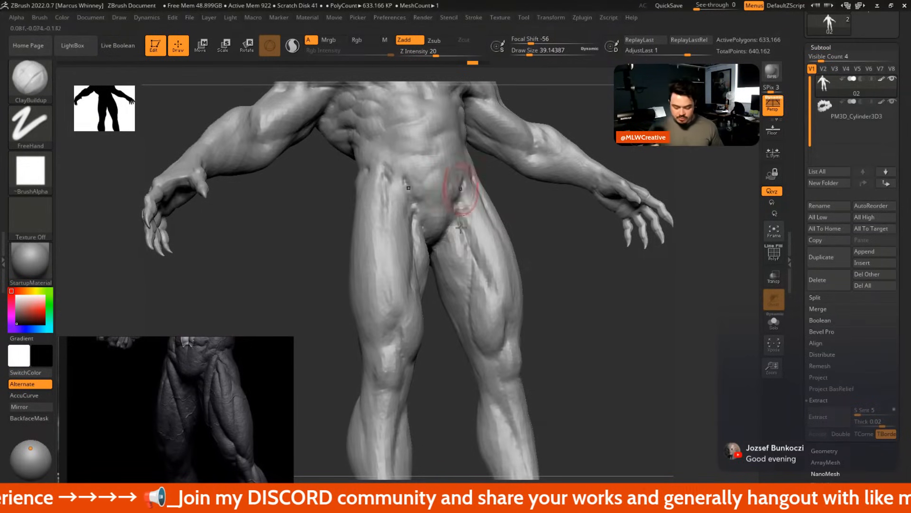
mouse_move(525, 252)
left_mouse_down()
mouse_move(464, 209)
mouse_move(470, 195)
mouse_move(465, 252)
left_mouse_up()
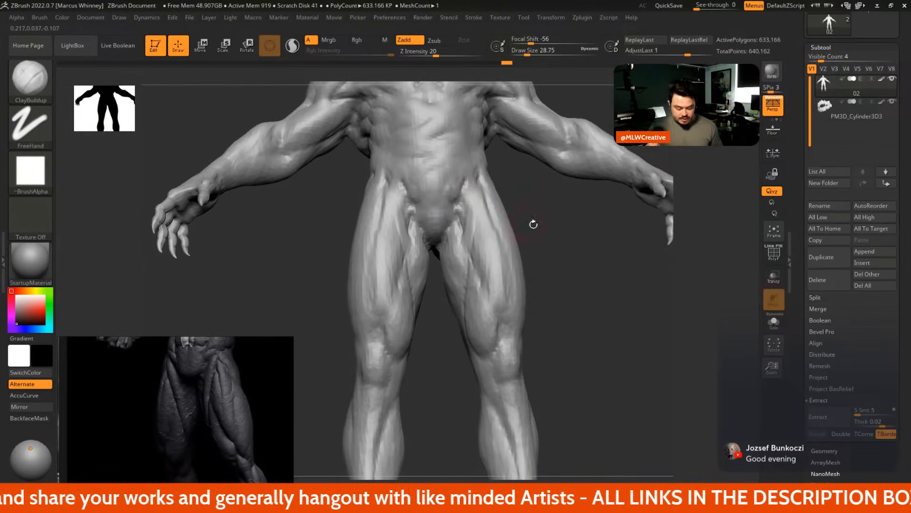
mouse_move(533, 223)
left_mouse_down()
mouse_move(480, 183)
mouse_move(475, 200)
mouse_move(451, 209)
mouse_move(470, 228)
left_mouse_up()
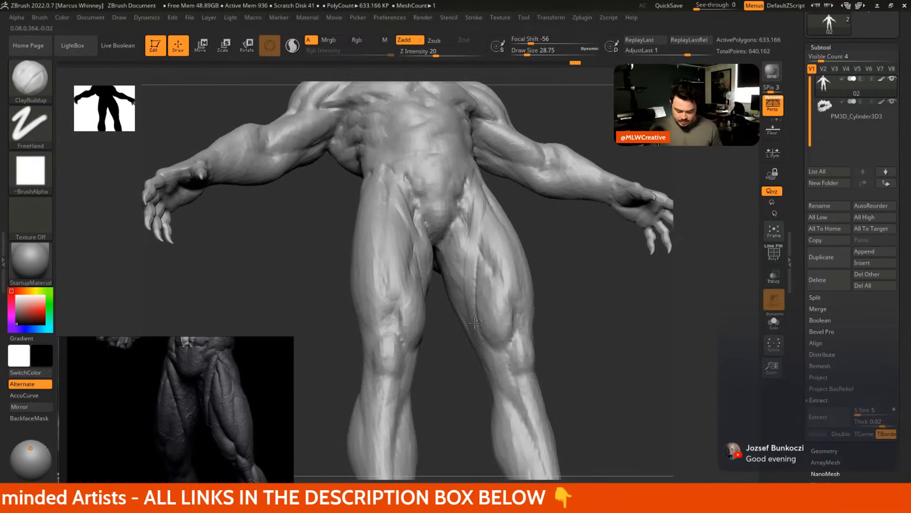
left_click_drag(563, 344, 537, 274, "alt")
left_click_drag(480, 301, 472, 294)
left_click_drag(485, 328, 467, 314)
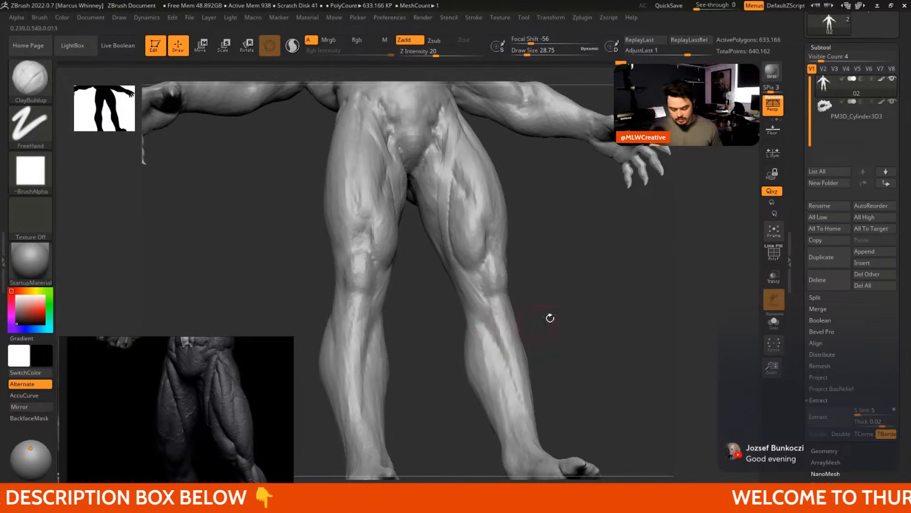
Add volume to the inner thigh muscles between groin and knee, smoothing the strokes where they meet
mouse_move(550, 318)
left_mouse_down()
mouse_move(440, 214)
mouse_move(482, 270)
mouse_move(526, 309)
mouse_move(442, 195)
mouse_move(443, 214)
left_mouse_up()
left_click_drag(513, 234, 471, 223)
mouse_move(449, 187)
left_mouse_down("shift")
mouse_move(437, 204)
mouse_move(446, 184)
left_mouse_up("shift")
mouse_move(437, 254)
left_mouse_down()
mouse_move(521, 240)
mouse_move(437, 279)
mouse_move(435, 262)
mouse_move(420, 270)
left_mouse_up()
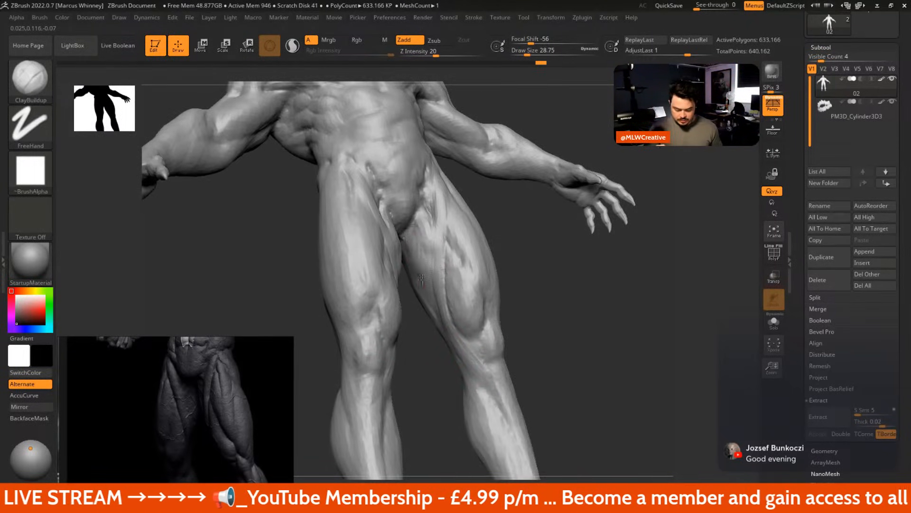
left_click_drag(541, 297, 468, 308)
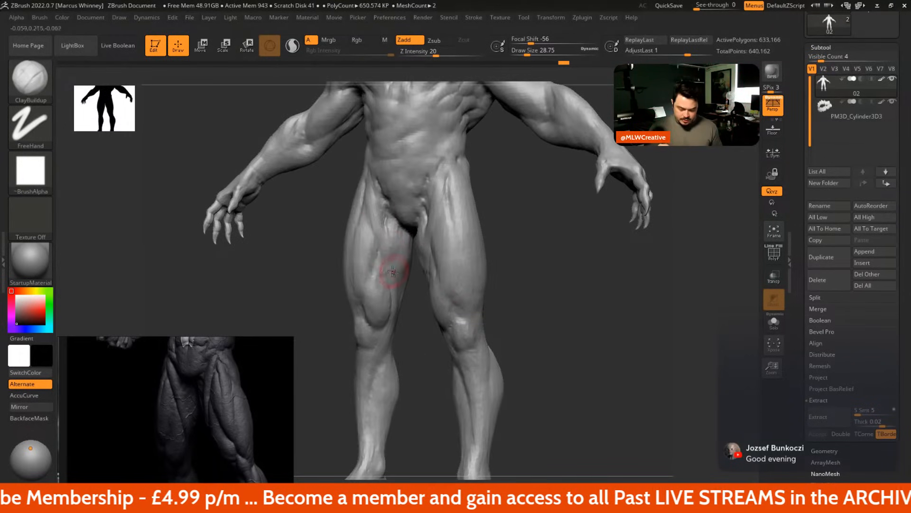
Set the draw size to about 23 and refine the inner thigh and the muscles around the knee
key("space")
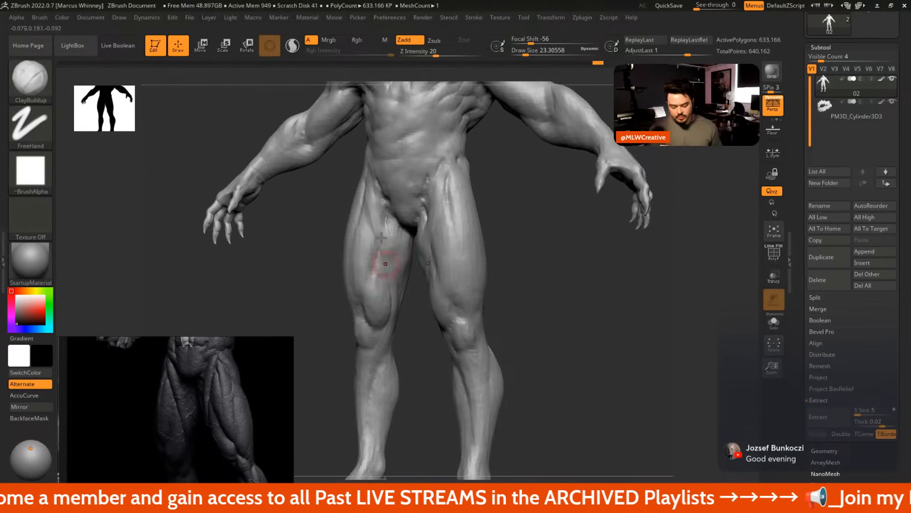
left_click_drag(536, 301, 470, 307)
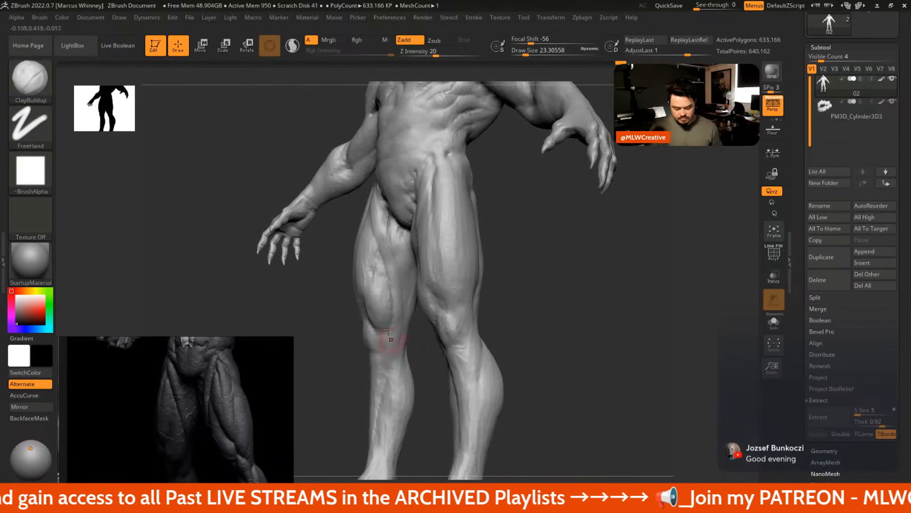
mouse_move(557, 335)
left_mouse_down()
mouse_move(407, 269)
mouse_move(580, 244)
mouse_move(456, 255)
left_mouse_up()
mouse_move(467, 156)
left_mouse_down()
mouse_move(617, 252)
mouse_move(455, 263)
mouse_move(521, 240)
mouse_move(448, 249)
left_mouse_up()
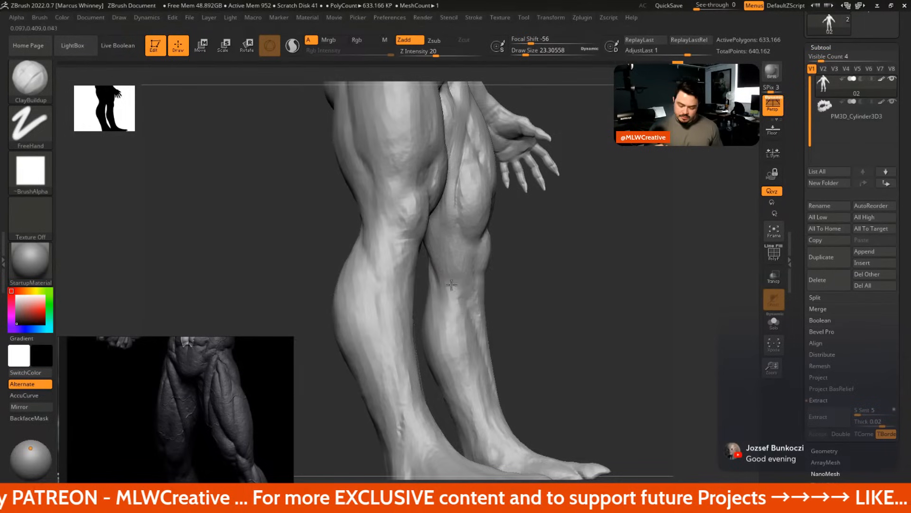
mouse_move(555, 282)
left_mouse_down("alt")
mouse_move(533, 246)
mouse_move(570, 228)
mouse_move(474, 284)
left_mouse_up("alt")
Build up the upper arm and shoulder muscles with ClayBuildup, reducing the draw size to about 35
key("space")
mouse_move(507, 241)
left_mouse_down()
mouse_move(563, 274)
mouse_move(545, 287)
mouse_move(514, 261)
left_mouse_up()
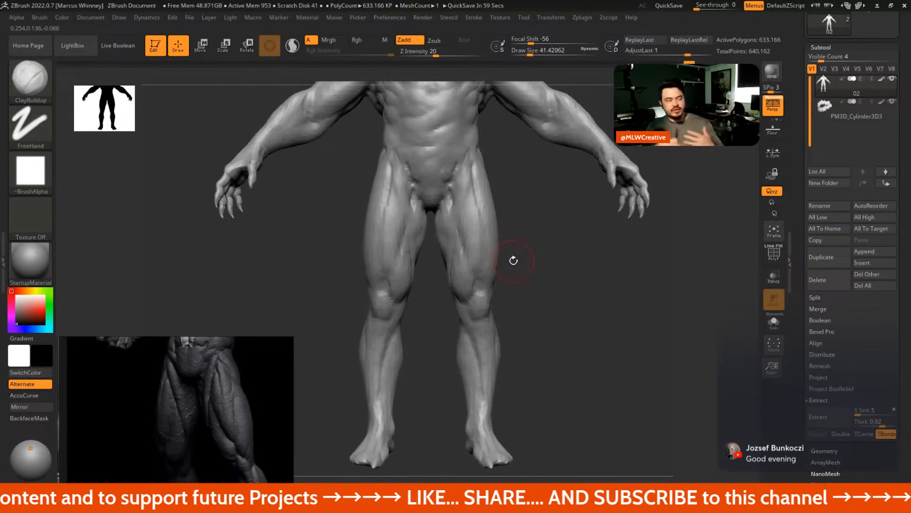
left_click_drag(572, 204, 536, 308, "alt")
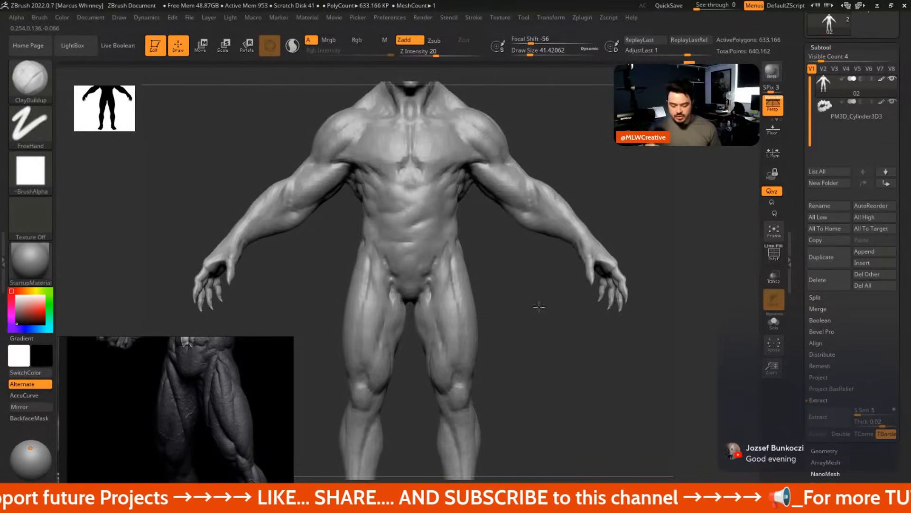
key("space")
left_click_drag(519, 187, 512, 193)
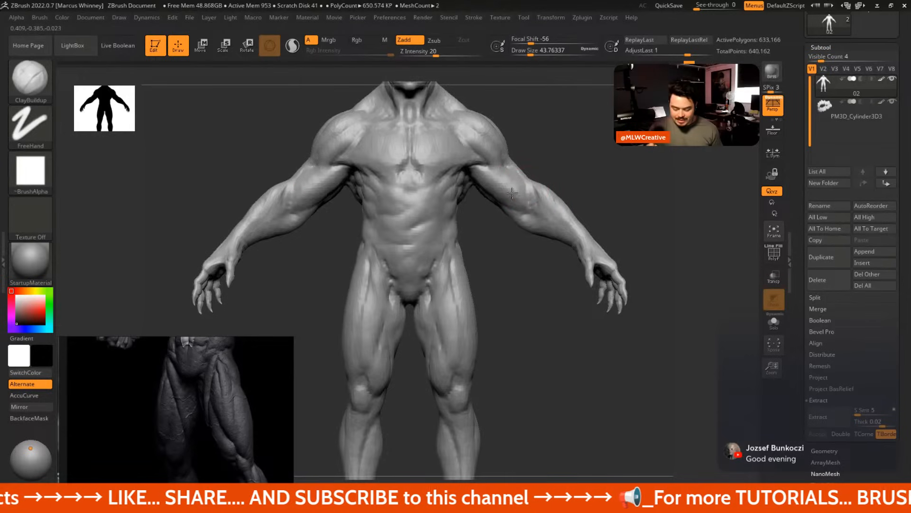
left_click_drag(550, 163, 512, 197)
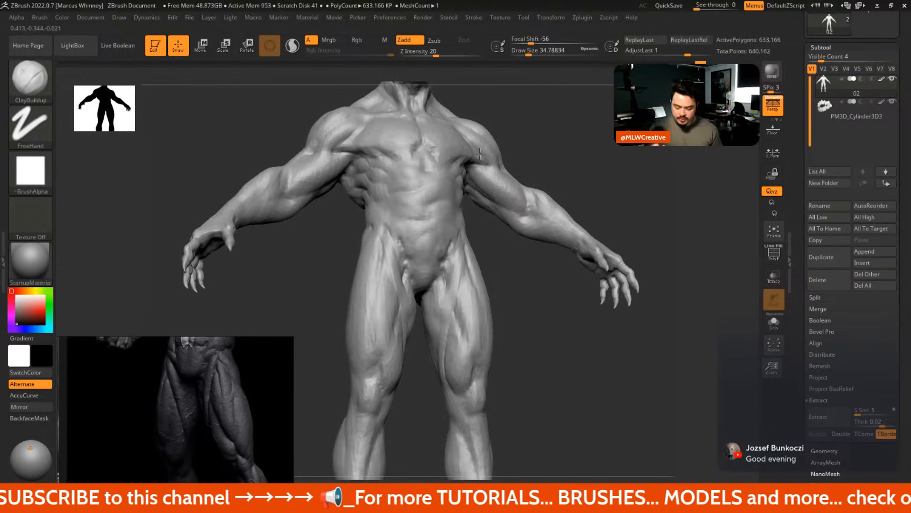
mouse_move(572, 152)
left_mouse_down()
mouse_move(565, 187)
mouse_move(584, 211)
mouse_move(584, 197)
mouse_move(569, 197)
mouse_move(576, 209)
mouse_move(529, 213)
left_mouse_up()
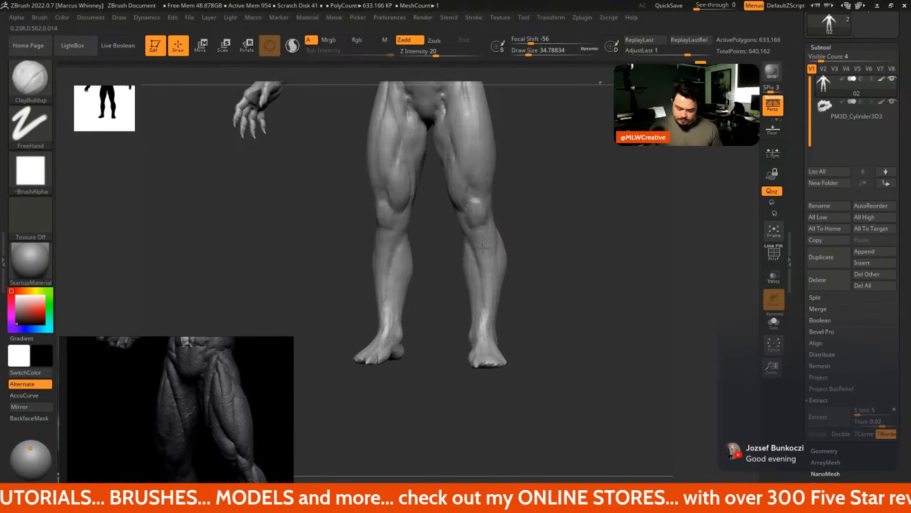
Switch to DamStandard, set the draw size to about 74 and carve the inner calf line along the shin
left_click_drag(525, 236, 527, 235)
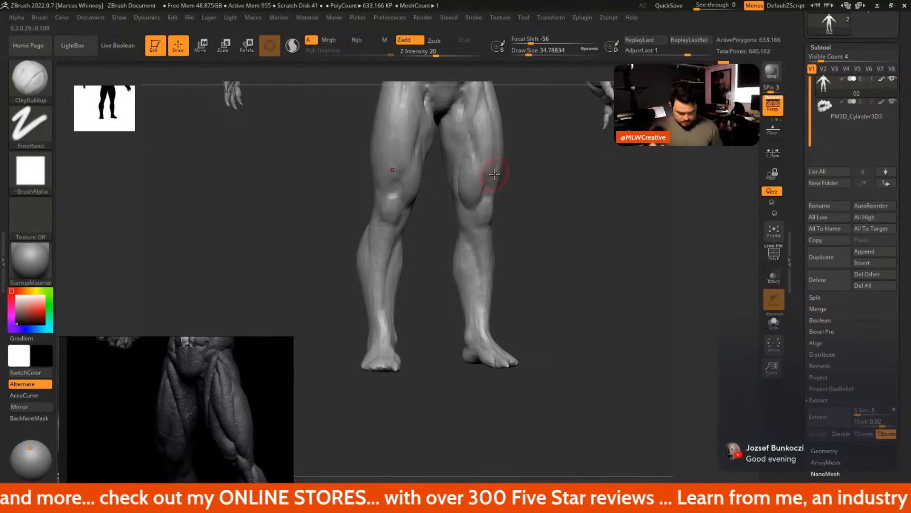
key("b")
key("d")
key("s")
mouse_move(551, 291)
left_mouse_down("alt")
mouse_move(562, 258)
mouse_move(552, 253)
left_mouse_up("alt")
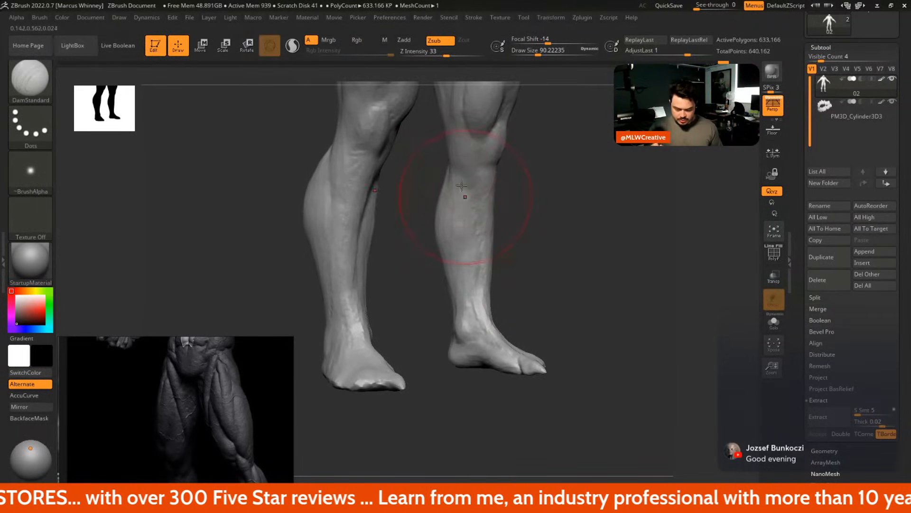
left_click_drag(466, 192, 469, 202)
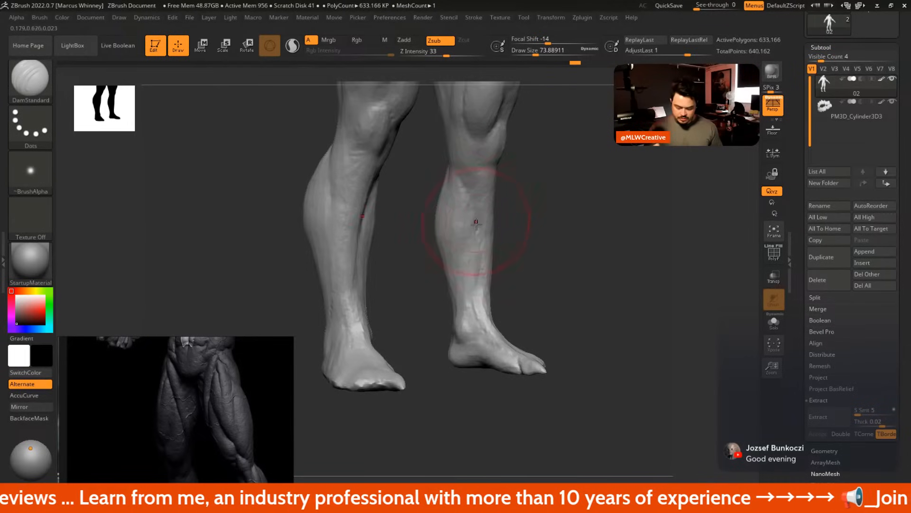
mouse_move(505, 256)
left_mouse_down()
mouse_move(472, 232)
mouse_move(508, 242)
mouse_move(461, 259)
left_mouse_up()
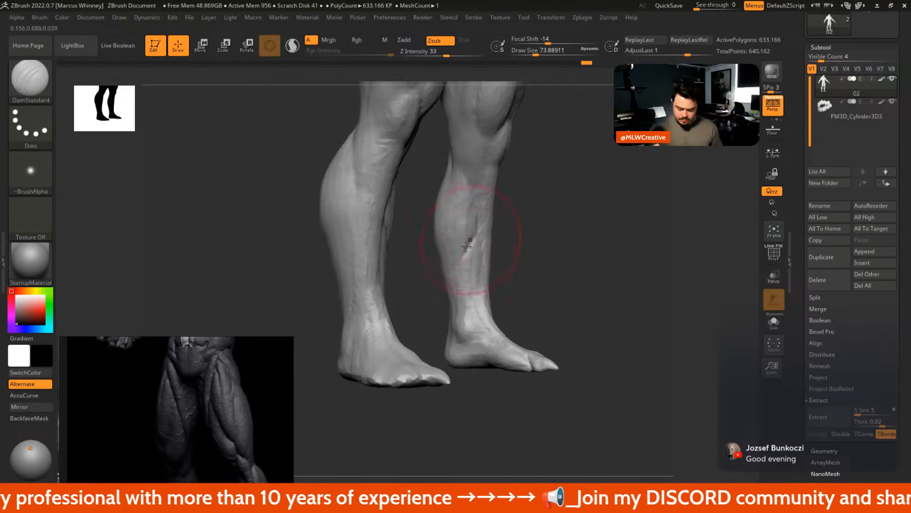
Carve the lower edge of the calf and the Achilles tendon separations on the back and outer lower leg
mouse_move(546, 258)
left_mouse_down()
mouse_move(537, 244)
mouse_move(437, 285)
left_mouse_up()
mouse_move(503, 265)
left_mouse_down()
mouse_move(545, 224)
mouse_move(446, 234)
left_mouse_up()
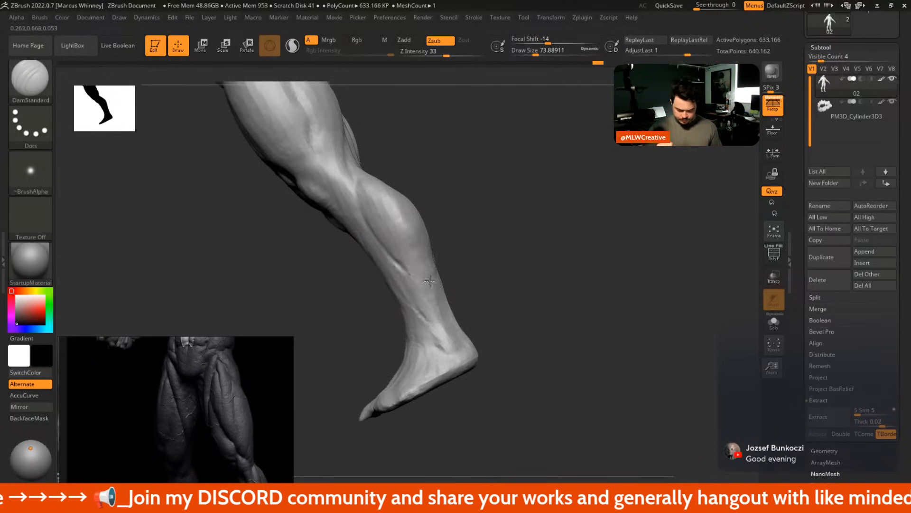
mouse_move(480, 266)
left_mouse_down()
mouse_move(450, 259)
mouse_move(387, 275)
left_mouse_up()
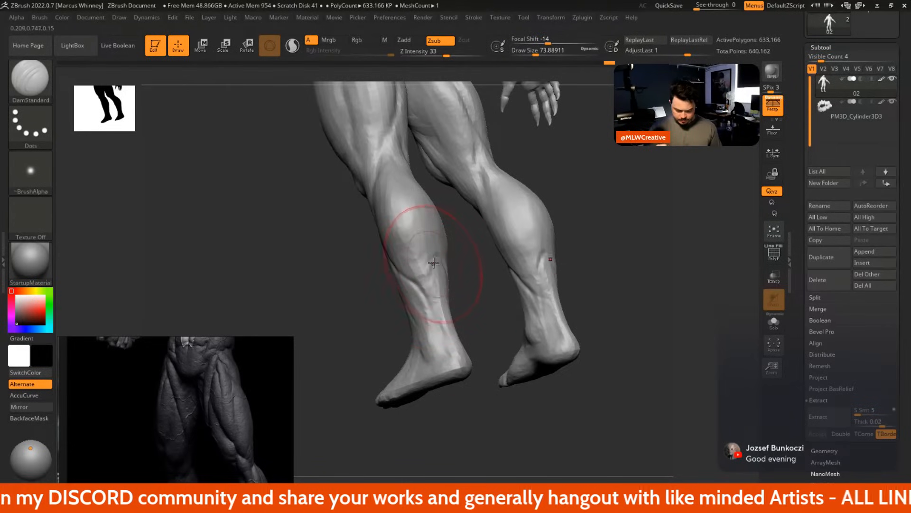
left_click_drag(599, 228, 575, 224)
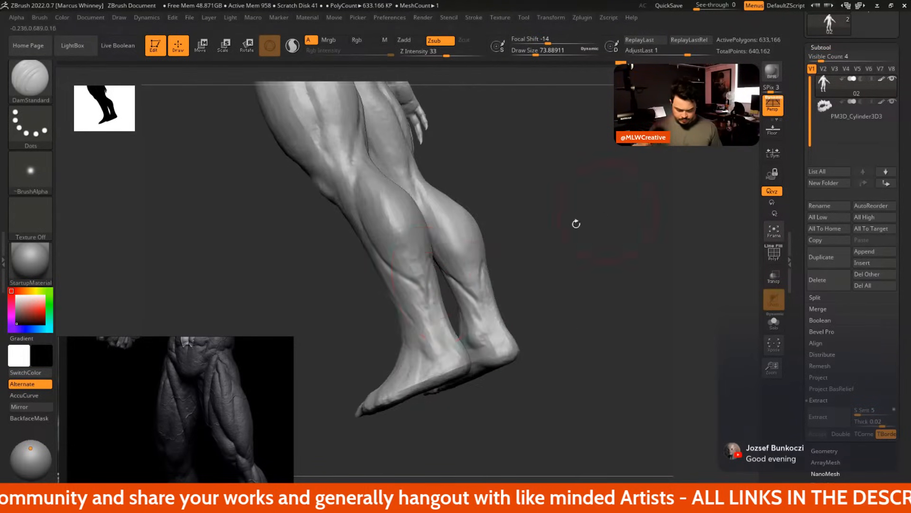
mouse_move(519, 272)
left_mouse_down()
mouse_move(483, 271)
mouse_move(544, 240)
left_mouse_up()
Switch to ClayBuildup at a draw size of about 46 and bring the rear view leg reference into close view
key("b")
key("c")
key("b")
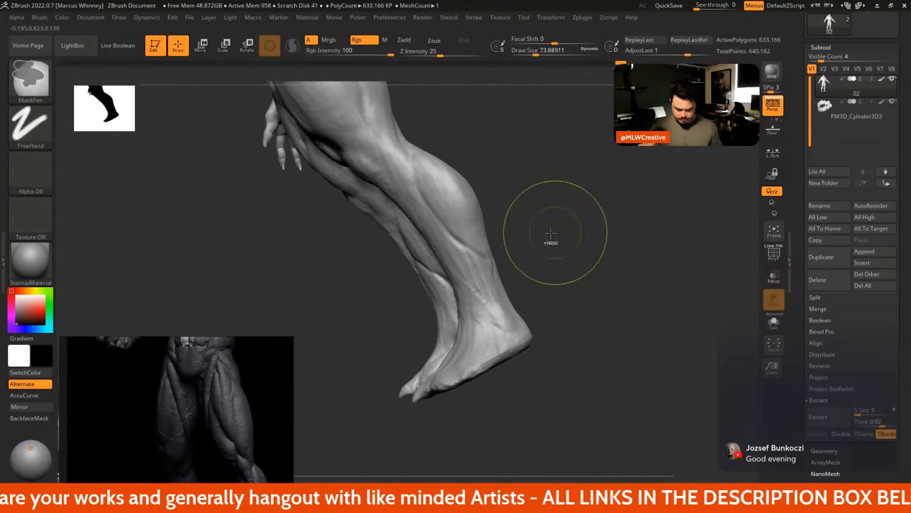
key("space")
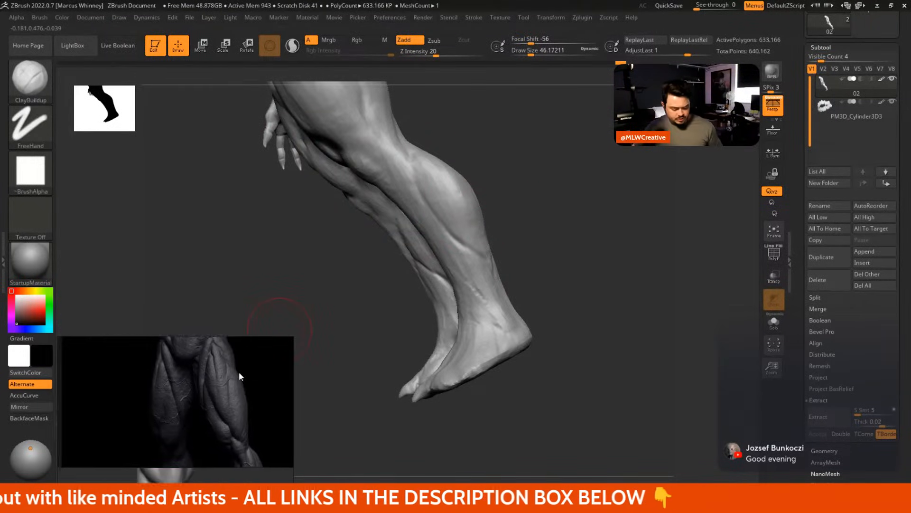
scroll(193, 428, "down", 5)
scroll(188, 407, "up", 6)
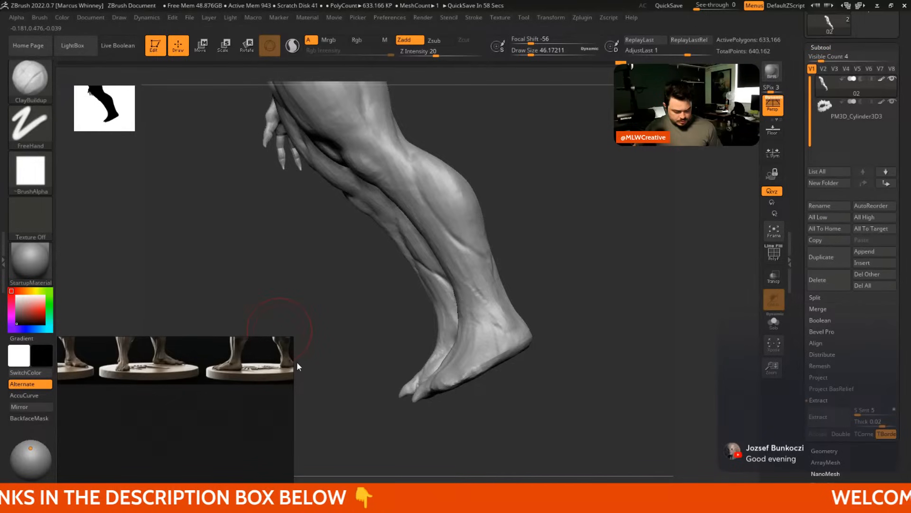
scroll(191, 445, "up", 3)
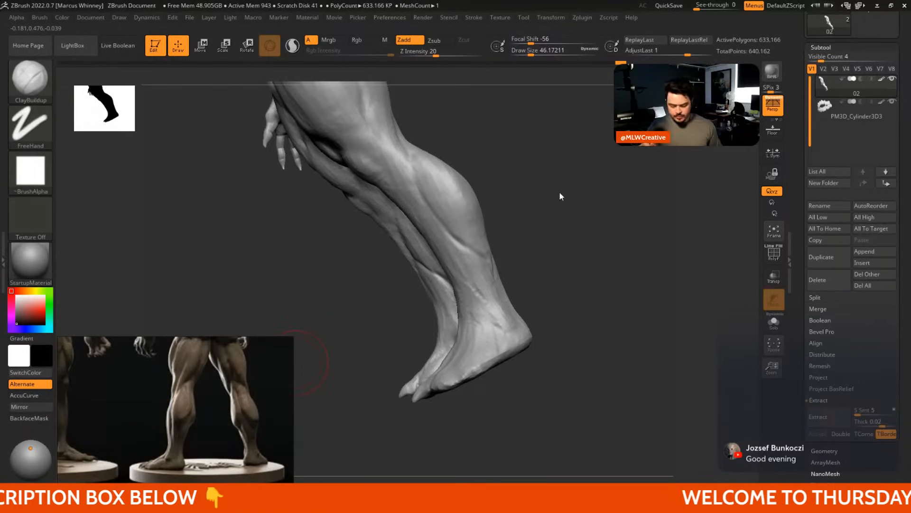
Build up the calf muscle heads and the area behind the knee on the back of the legs
left_click_drag(559, 195, 539, 204)
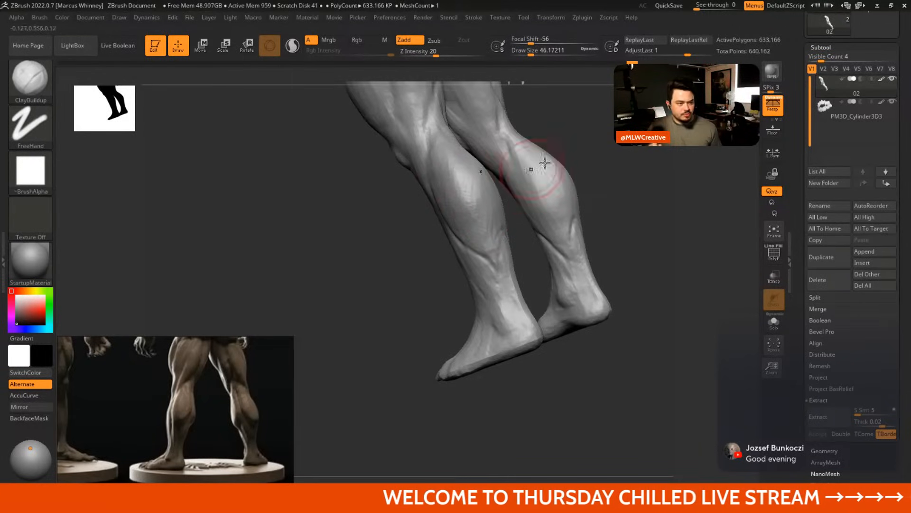
left_click_drag(539, 163, 553, 210)
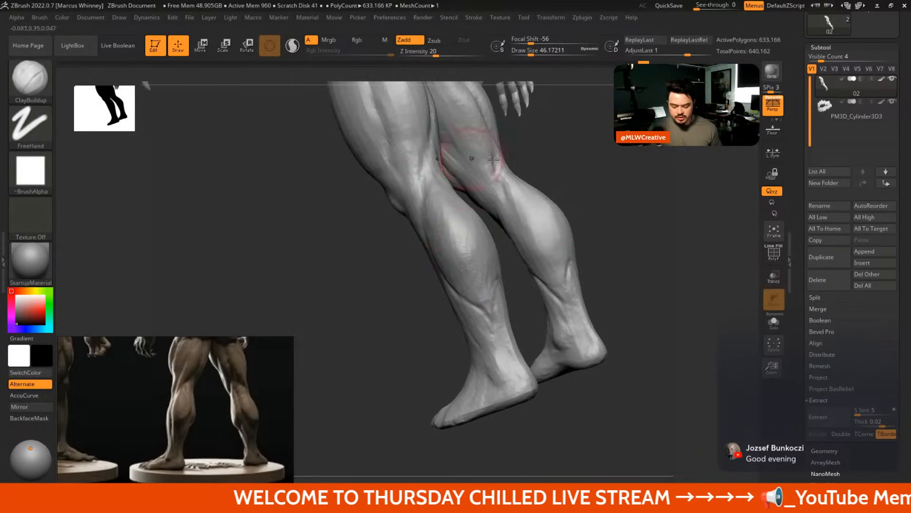
left_click_drag(517, 163, 477, 266)
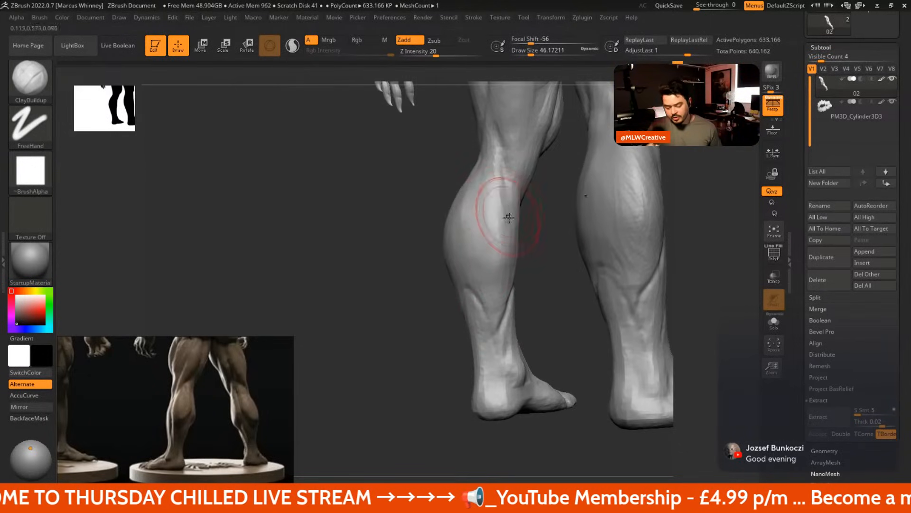
left_click_drag(501, 256, 497, 204)
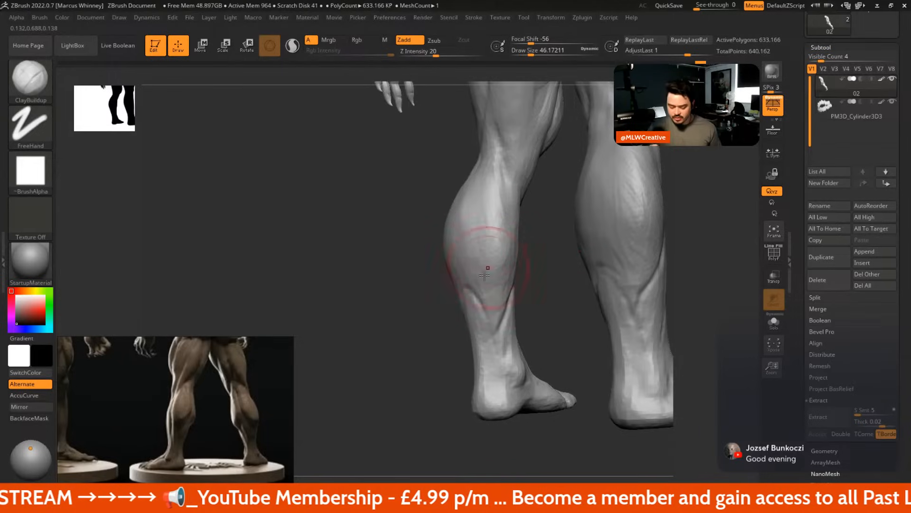
Reduce the draw size to about 29 and build up the inner calf beside the shin
left_click_drag(693, 268, 502, 237)
key("[")
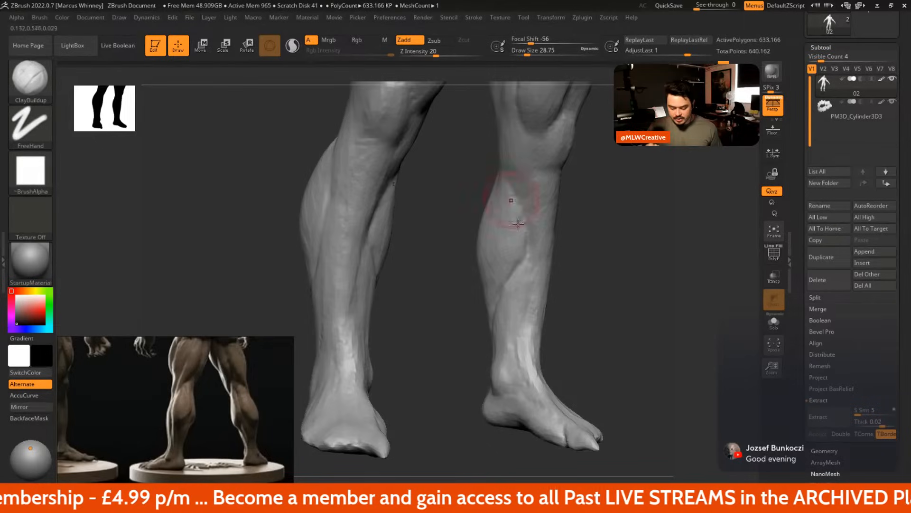
left_click_drag(489, 287, 562, 312)
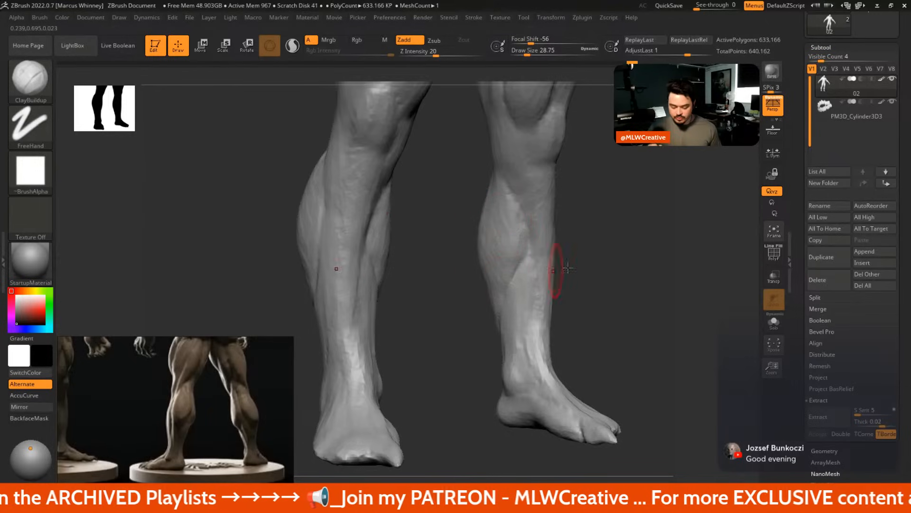
Build up the shin edge and the back of the calves with ClayBuildup, raising the draw size to about 54
left_click_drag(568, 268, 552, 266)
right_click_drag(493, 279, 495, 265)
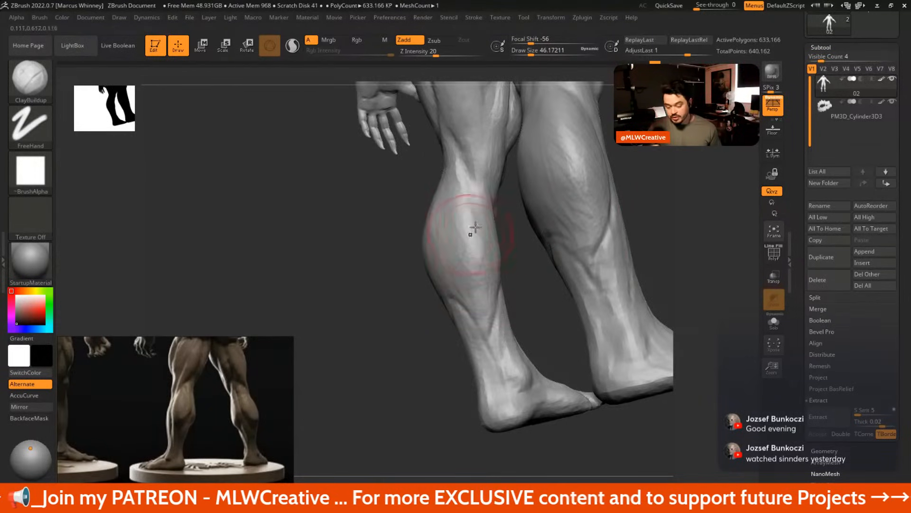
mouse_move(612, 188)
right_mouse_down()
mouse_move(643, 236)
mouse_move(594, 214)
mouse_move(603, 228)
mouse_move(562, 201)
right_mouse_up()
right_click_drag(518, 240, 575, 212)
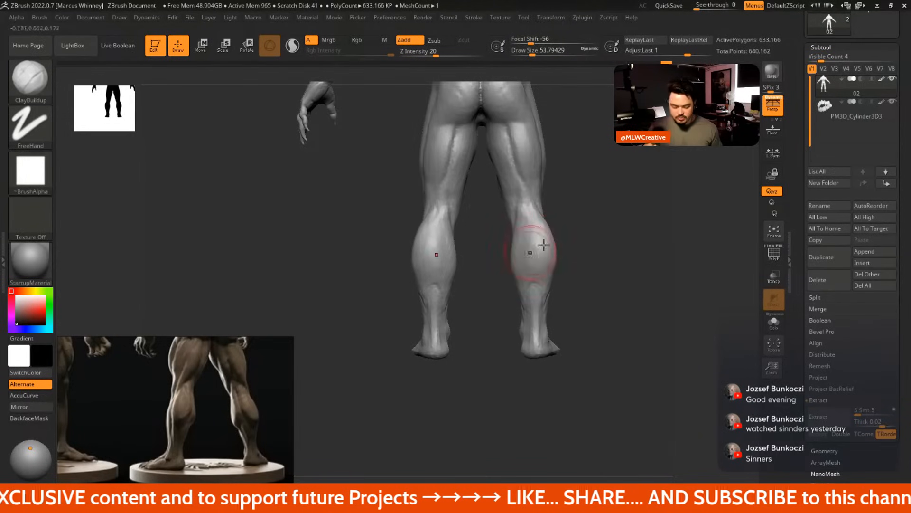
right_click_drag(544, 244, 581, 246)
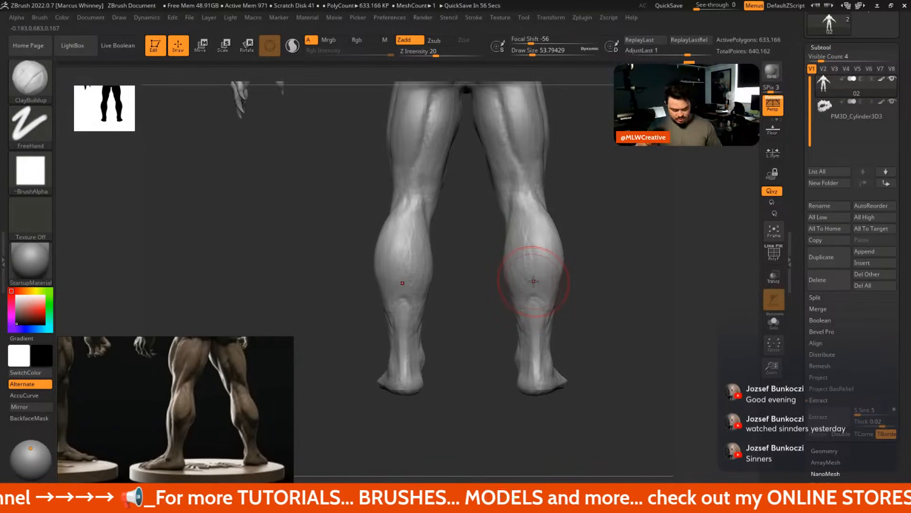
Carve the central groove between the calf heads with DamStandard at a draw size of about 80, reducing it to about 46
key("b")
key("d")
key("s")
key("space")
left_click_drag(559, 210, 566, 211)
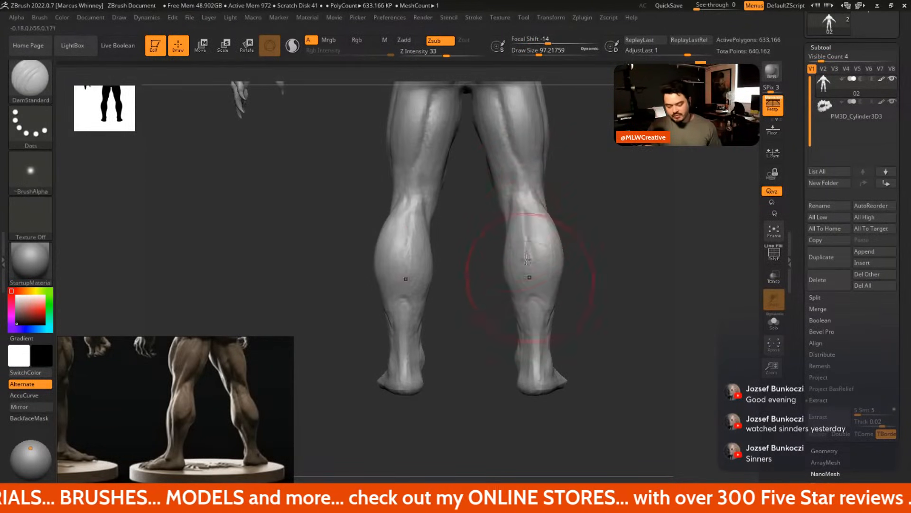
key("space")
left_click_drag(525, 263, 521, 263)
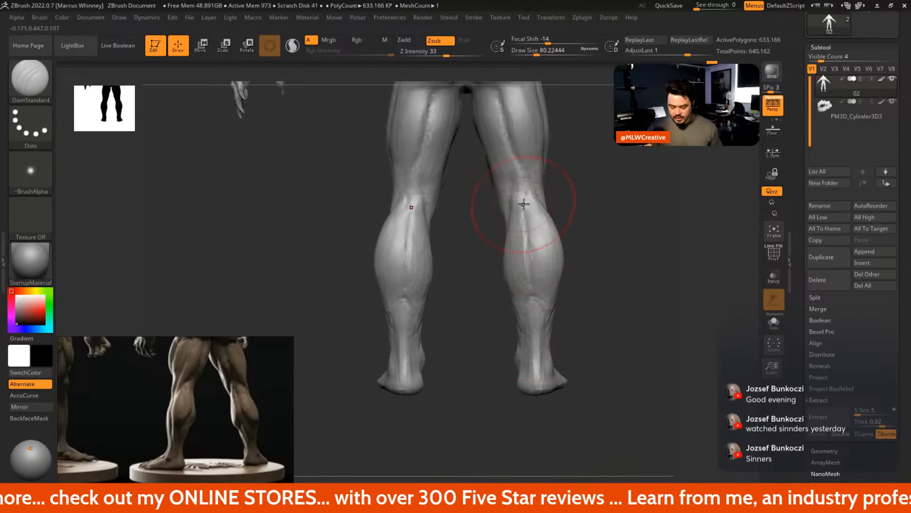
key("space")
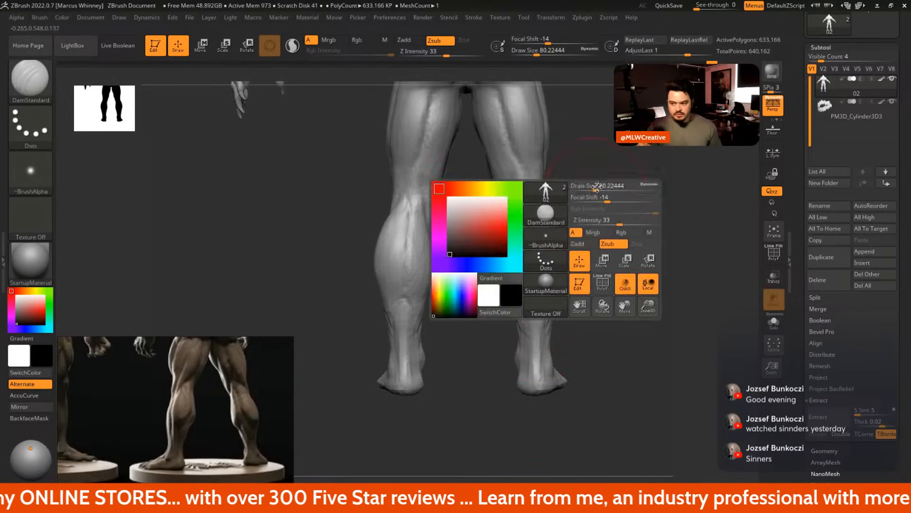
left_click_drag(600, 187, 592, 186)
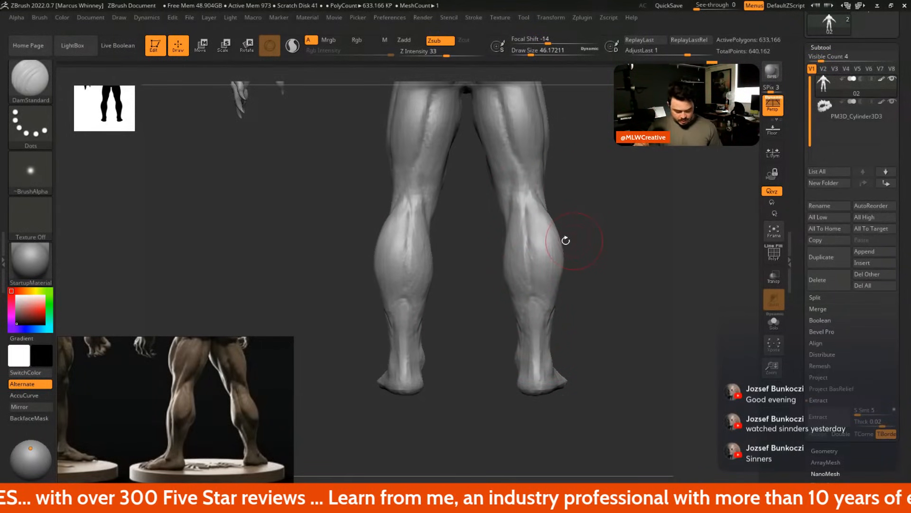
Switch to ClayBuildup at a draw size of about 46 and build up the inner and outer calf heads from behind
key("b")
left_click(440, 145)
key("b")
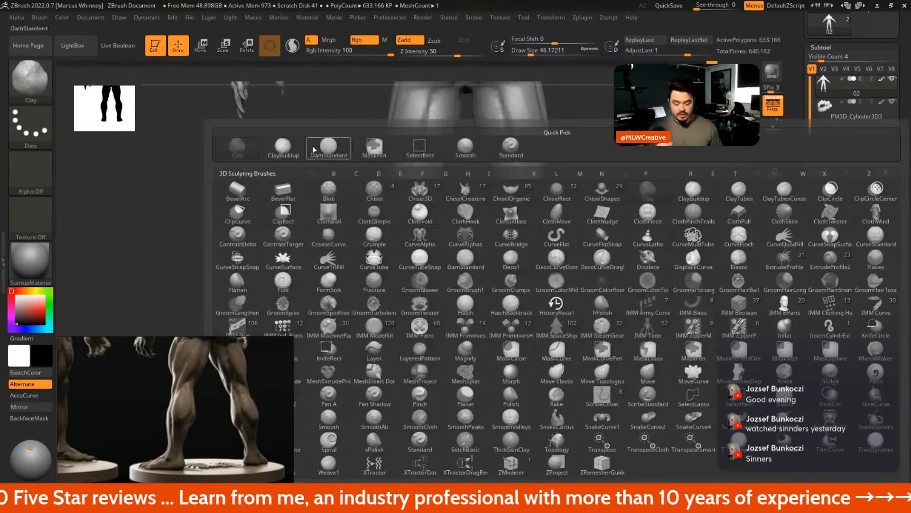
left_click(301, 137)
key("space")
left_click_drag(585, 178, 618, 214)
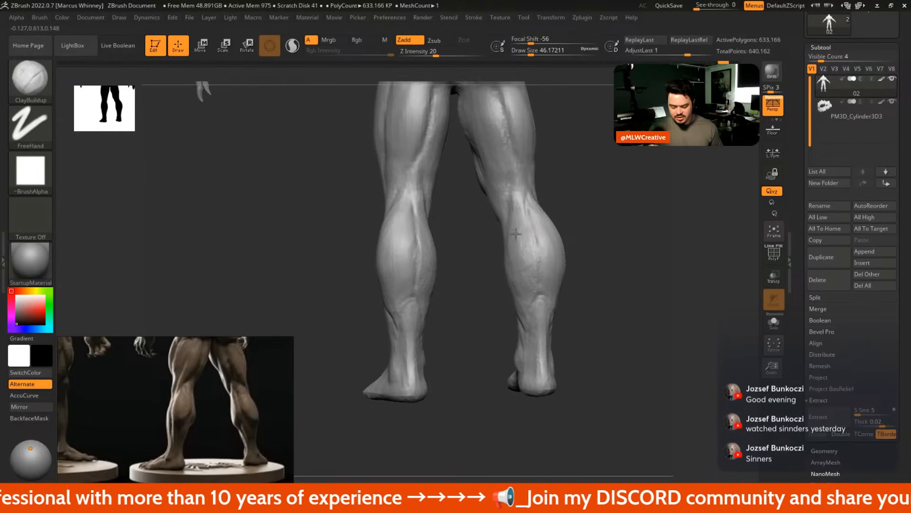
left_click_drag(515, 232, 522, 247)
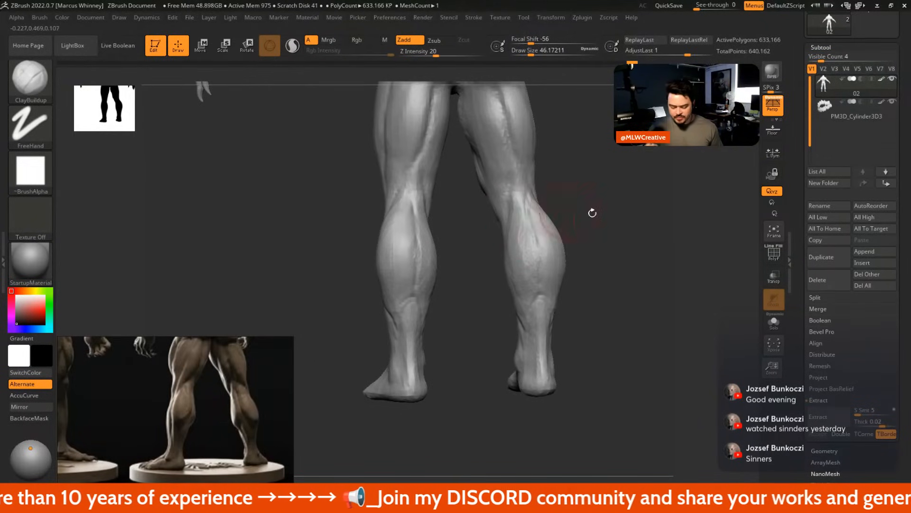
left_click_drag(592, 212, 538, 256)
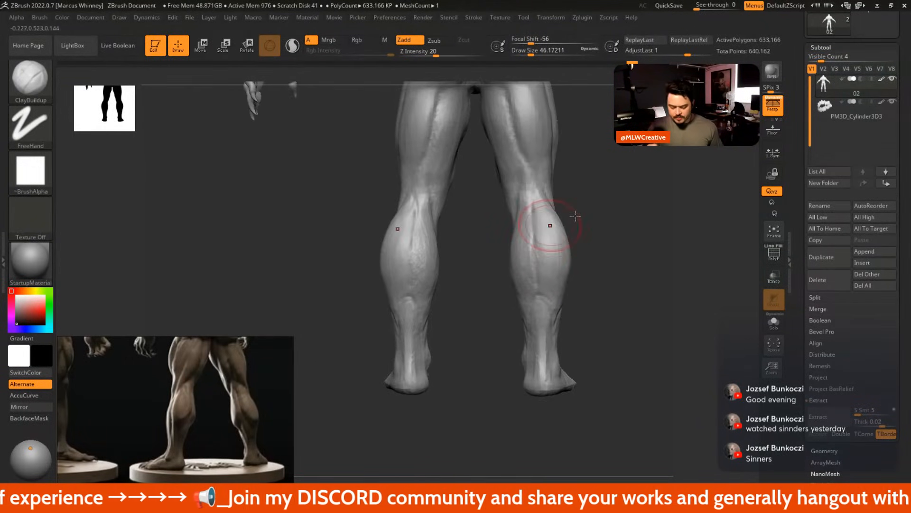
left_click_drag(545, 209, 522, 267)
mouse_move(595, 219)
left_mouse_down()
mouse_move(571, 246)
mouse_move(545, 246)
mouse_move(544, 216)
mouse_move(546, 245)
mouse_move(533, 207)
mouse_move(532, 275)
mouse_move(611, 261)
left_mouse_up()
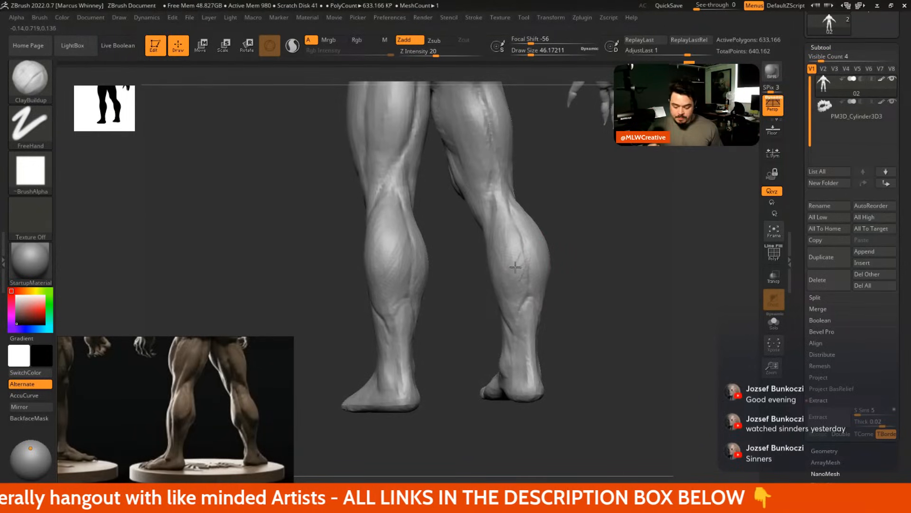
left_click_drag(492, 230, 572, 200)
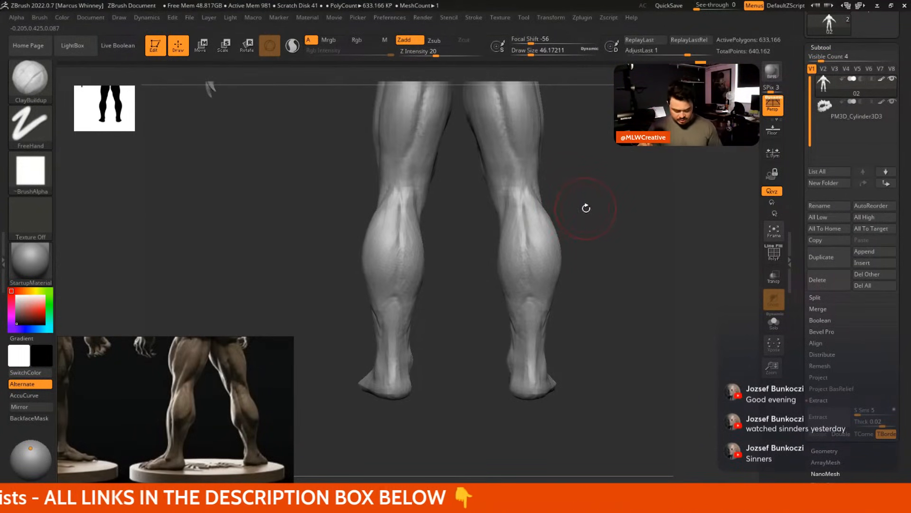
Reshape the calf contour with the Move brush, reducing the draw size from about 65 to about 49
key("b")
key("m")
key("v")
mouse_move(597, 203)
left_mouse_down()
mouse_move(658, 204)
mouse_move(570, 220)
mouse_move(508, 204)
left_mouse_up()
key("space")
left_click(606, 209)
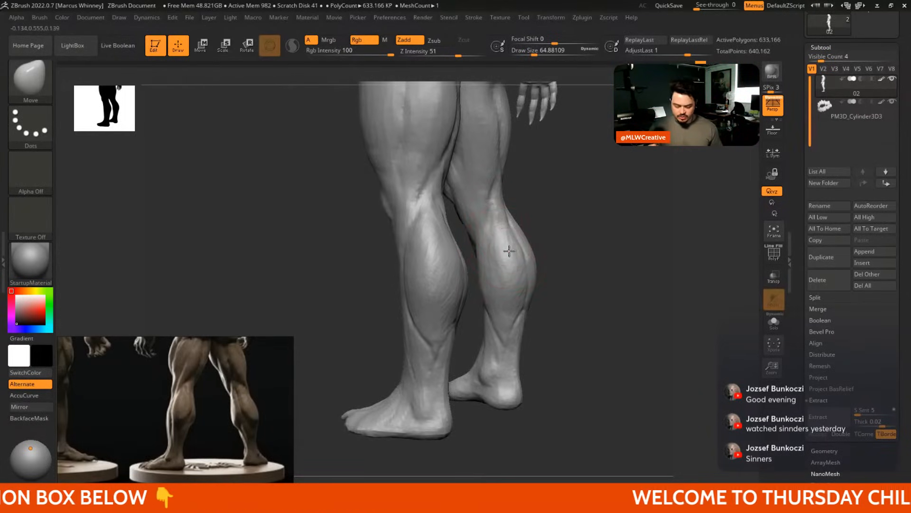
key("space")
left_click_drag(531, 298, 517, 298)
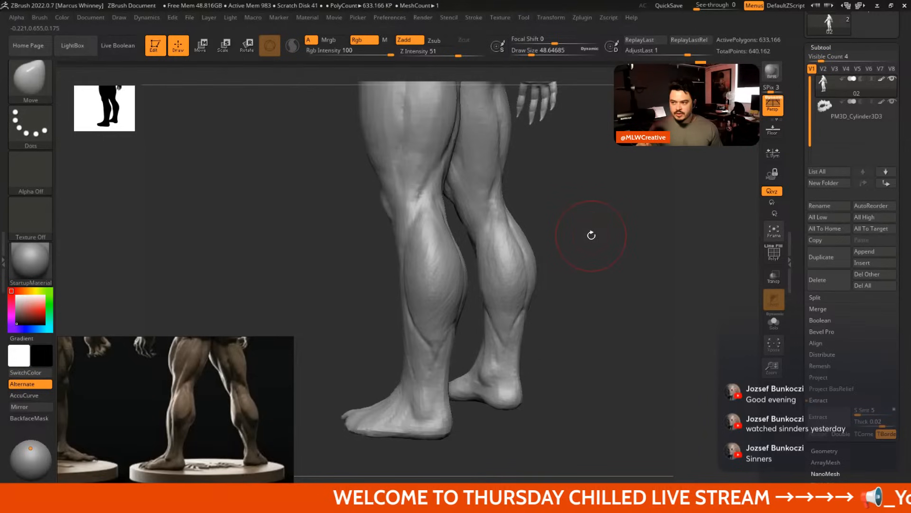
Adjust the outer calf silhouette from behind at a Move draw size of about 80, reducing it to about 46
mouse_move(604, 210)
left_mouse_down()
mouse_move(579, 207)
mouse_move(595, 208)
left_mouse_up()
key("space")
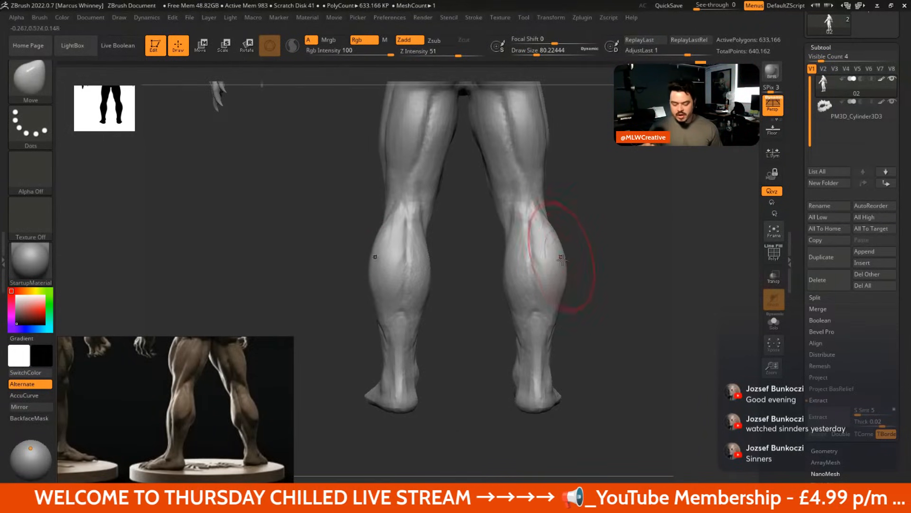
left_click_drag(562, 258, 557, 255)
key("space")
mouse_move(580, 212)
left_mouse_down()
mouse_move(580, 203)
mouse_move(600, 214)
mouse_move(551, 216)
mouse_move(529, 247)
left_mouse_up()
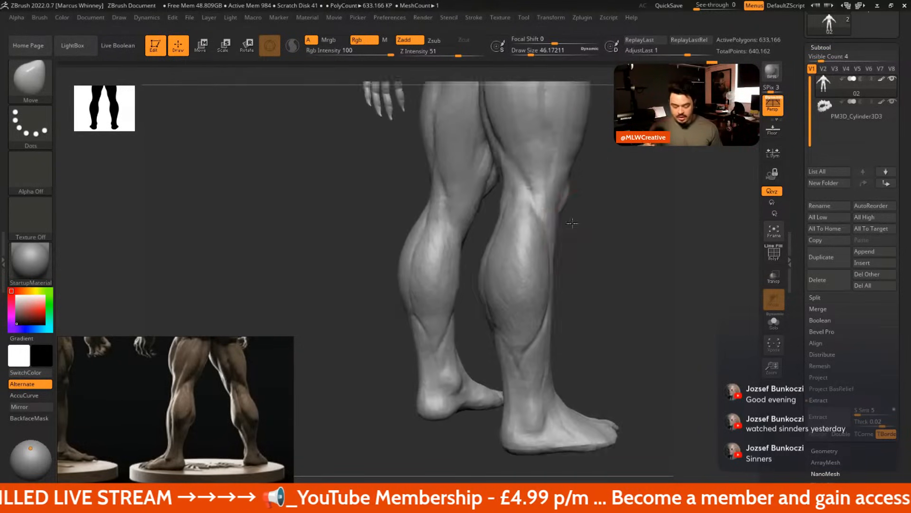
Flatten the planes of the upper calf below the knee with TrimDynamic at draw sizes of about 46 and 29
key("b")
key("t")
key("d")
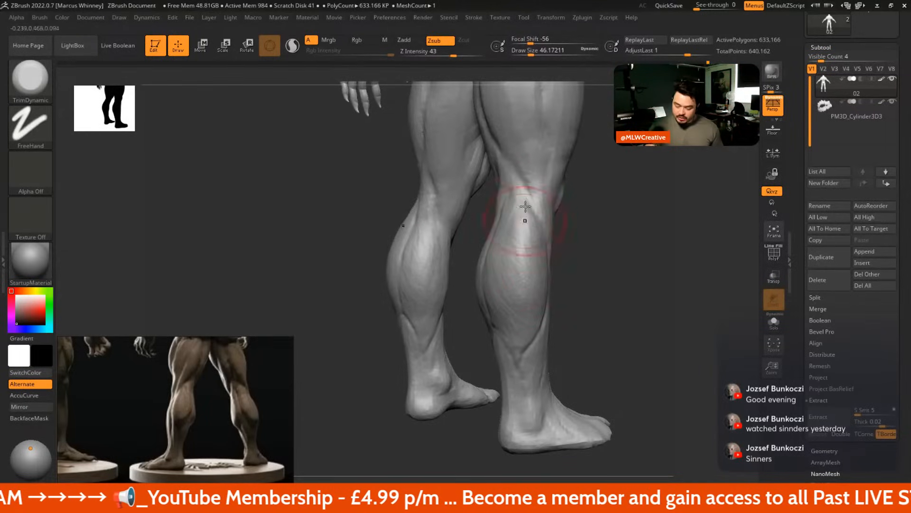
mouse_move(525, 209)
left_mouse_down()
mouse_move(511, 255)
mouse_move(517, 273)
left_mouse_up()
mouse_move(531, 228)
left_mouse_down()
mouse_move(582, 250)
mouse_move(568, 262)
left_mouse_up()
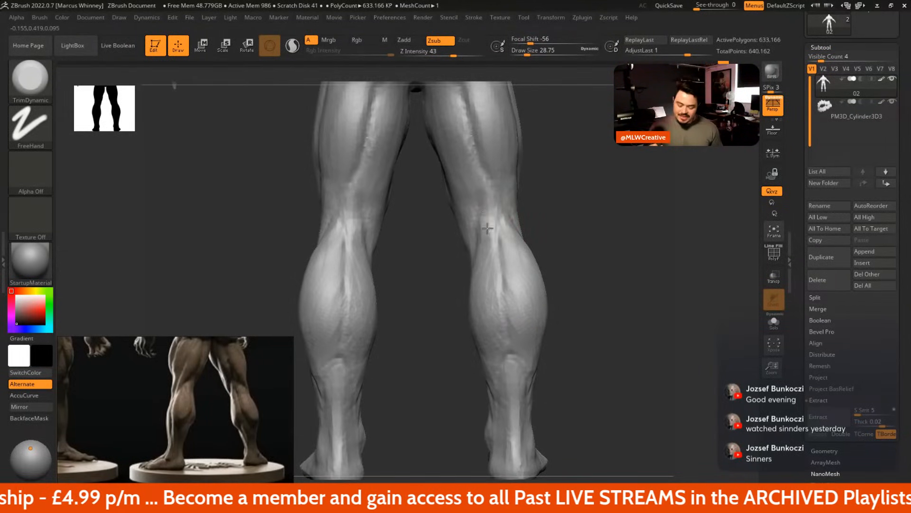
Carve the tendon and muscle separations behind the knee with DamStandard at a draw size of about 51
key("b")
key("d")
key("s")
key("space")
mouse_move(542, 219)
left_mouse_down()
mouse_move(551, 217)
mouse_move(570, 262)
left_mouse_up()
left_click_drag(569, 190, 489, 223)
left_click_drag(495, 311, 508, 224)
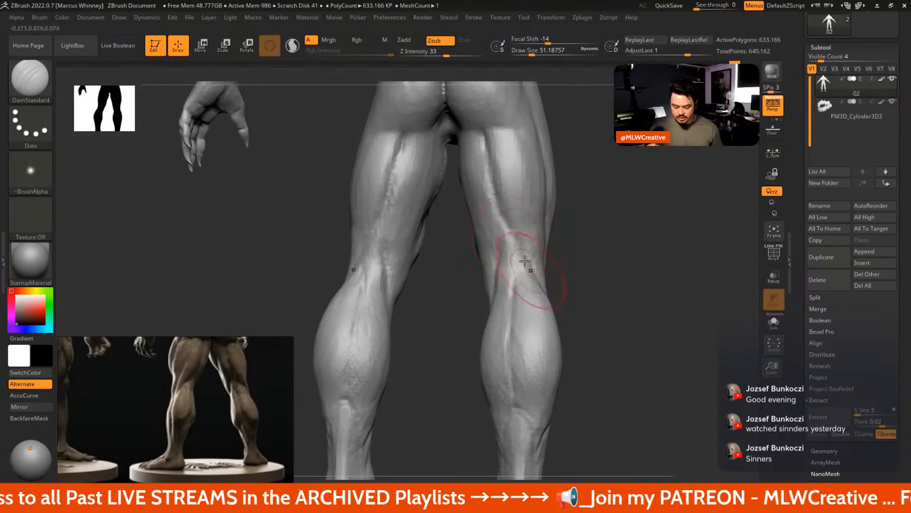
Define the back of the thighs and deepen the gluteal cleft and lower spine groove with DamStandard at a draw size of about 62
left_click_drag(494, 181, 468, 228, "alt")
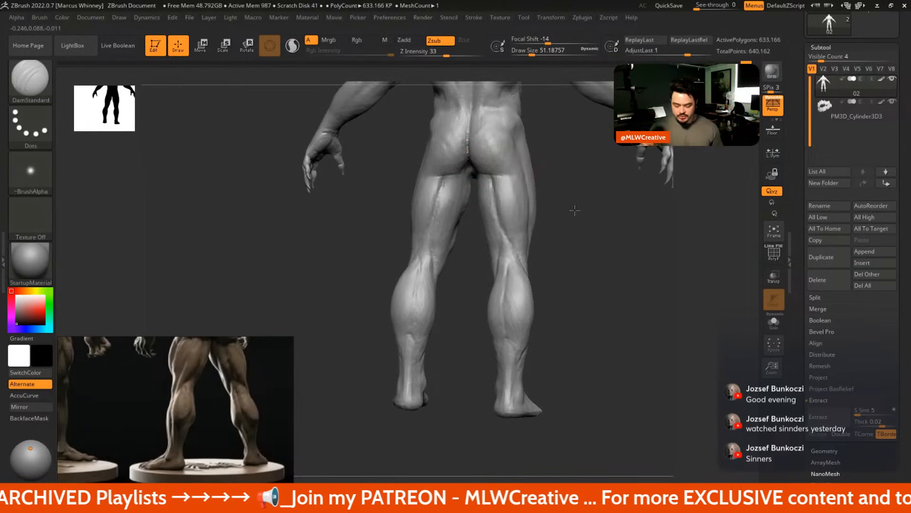
left_click_drag(575, 211, 565, 262)
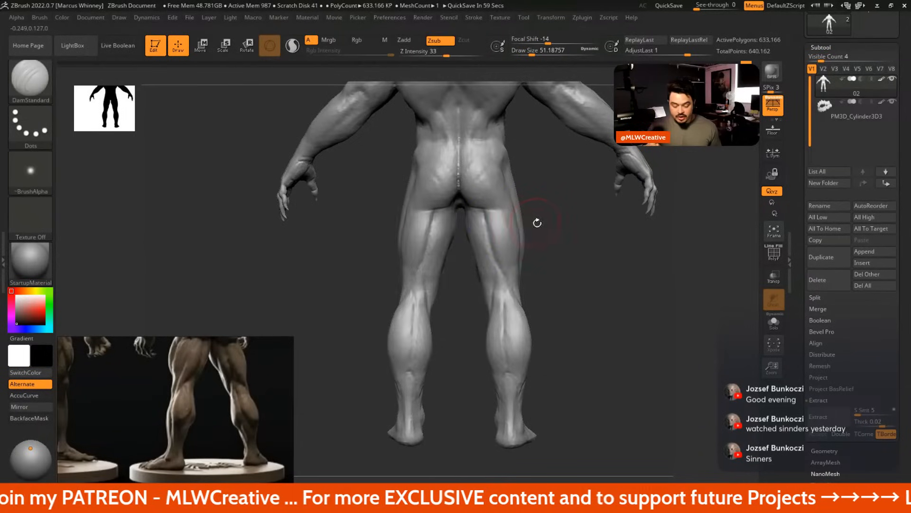
key("space")
left_click_drag(522, 239, 510, 240)
left_click_drag(535, 187, 534, 243, "alt")
key("space")
left_click_drag(459, 163, 469, 163)
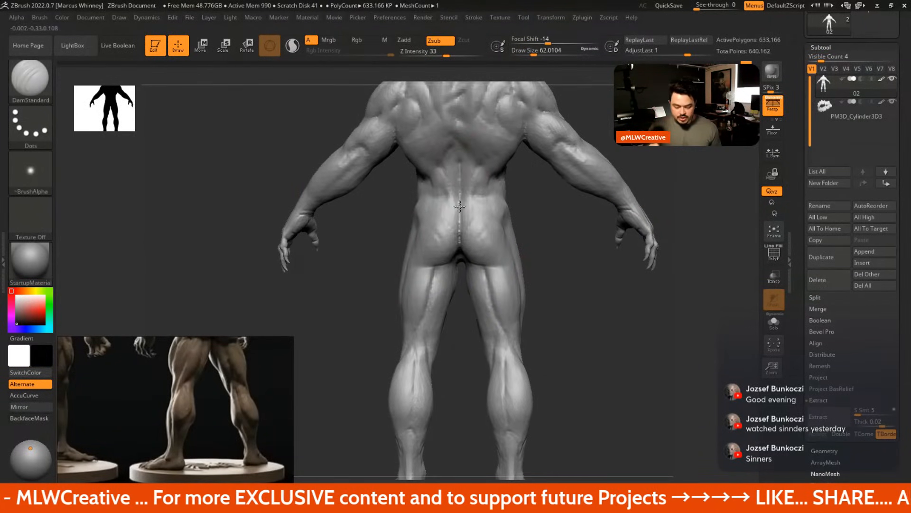
left_click_drag(532, 250, 551, 228)
Switch to ClayBuildup at a draw size of about 46 and refine the glutes, outer hips and lower back muscles
key("b")
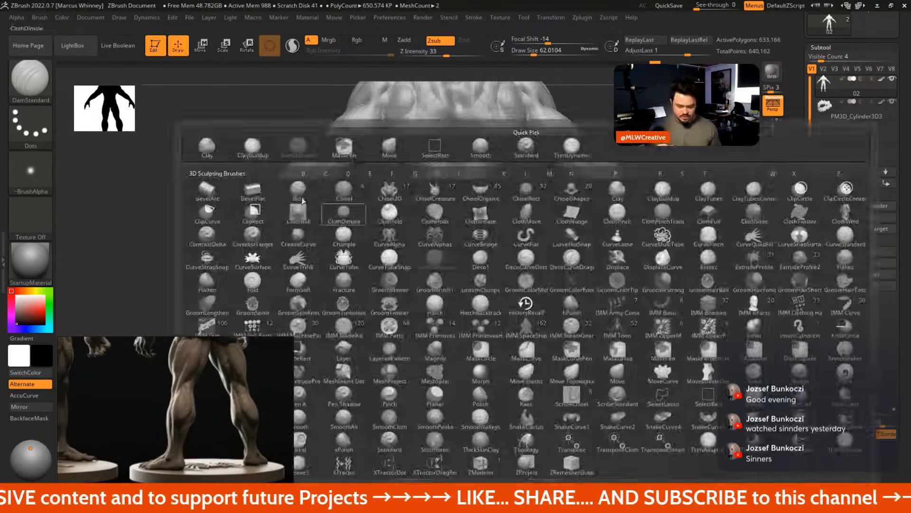
key("c")
key("b")
key("space")
left_click_drag(481, 246, 477, 247)
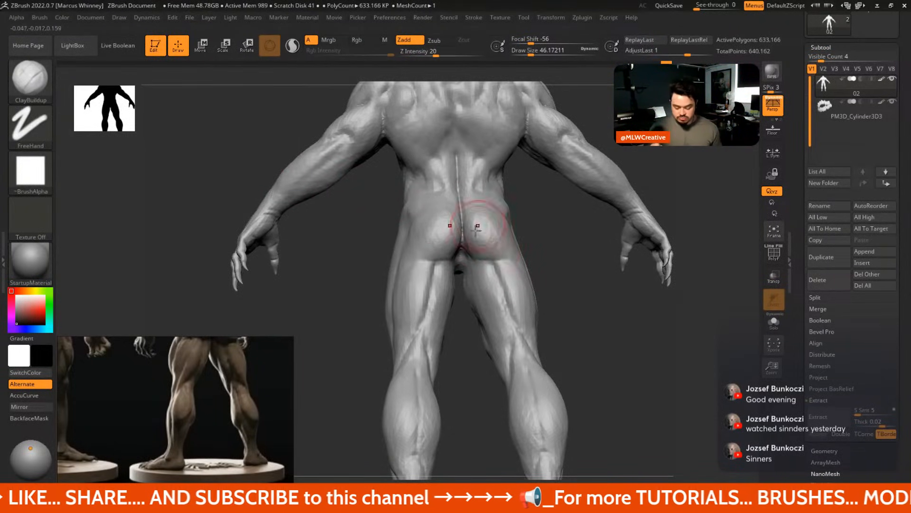
mouse_move(531, 209)
left_mouse_down("shift")
mouse_move(539, 264)
mouse_move(475, 218)
mouse_move(508, 200)
mouse_move(533, 270)
left_mouse_up("shift")
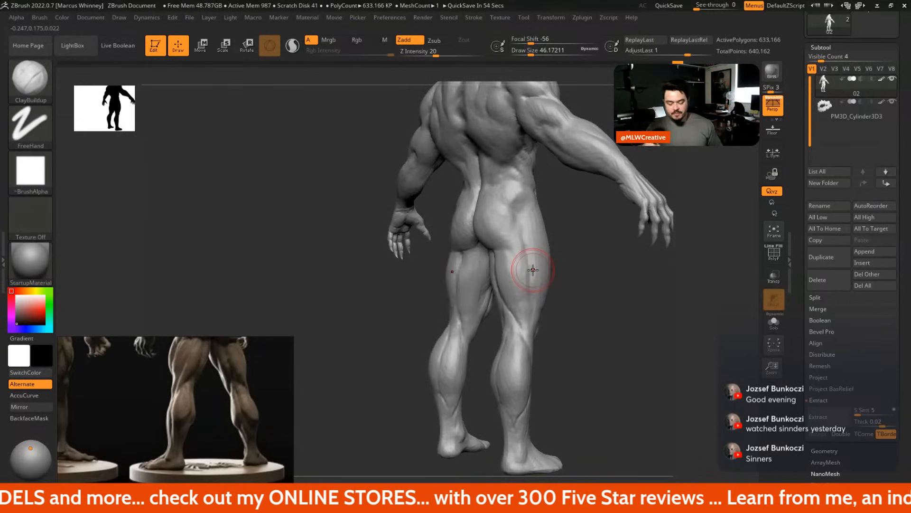
mouse_move(565, 233)
left_mouse_down()
mouse_move(550, 247)
mouse_move(495, 153)
left_mouse_up()
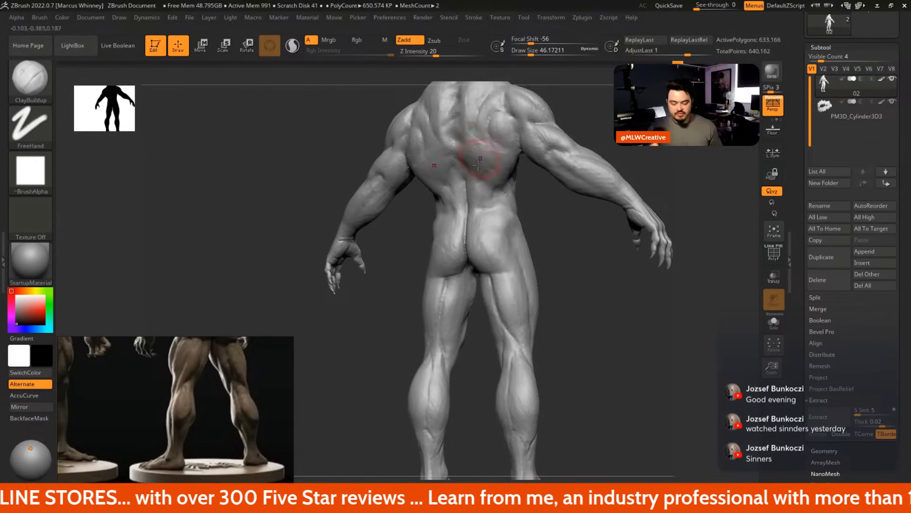
left_click_drag(551, 232, 547, 187)
Set the ClayBuildup draw size to about 20, raise it to about 29, and build up the rear shoulder muscles
key("space")
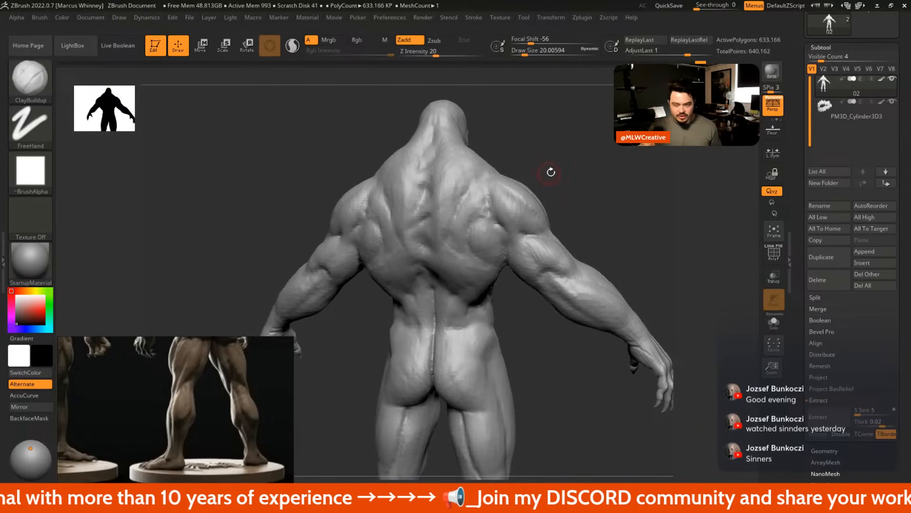
mouse_move(552, 171)
left_mouse_down()
mouse_move(578, 179)
mouse_move(578, 209)
mouse_move(544, 193)
mouse_move(521, 224)
mouse_move(590, 210)
mouse_move(573, 169)
left_mouse_up()
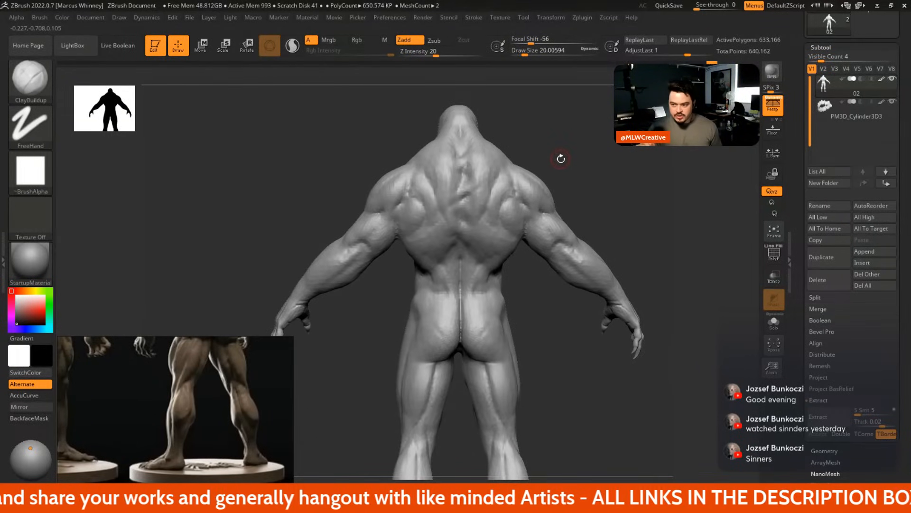
key("space")
left_click_drag(561, 176, 569, 175)
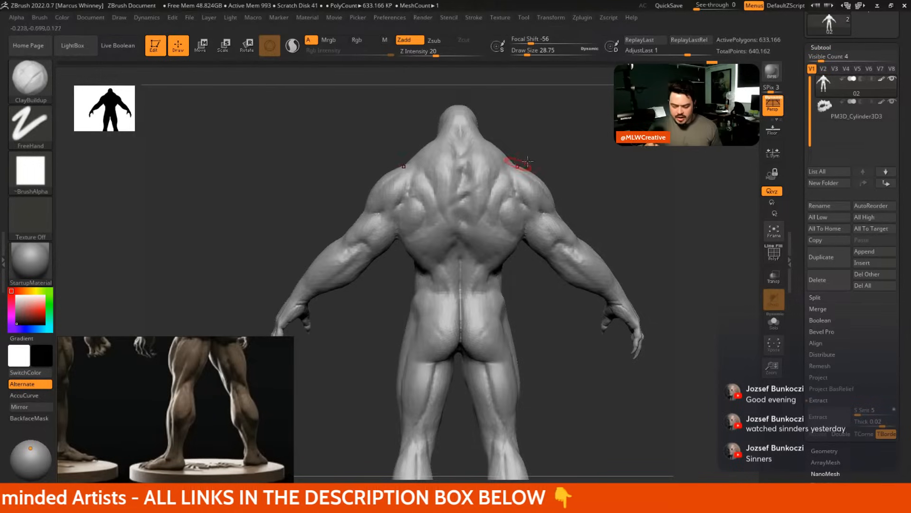
right_click_drag(527, 162, 533, 204)
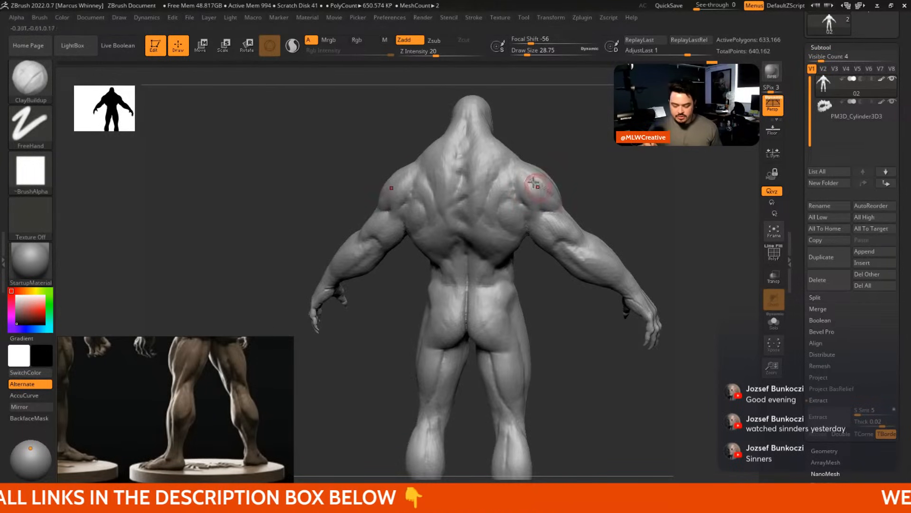
mouse_move(567, 162)
right_mouse_down()
mouse_move(575, 157)
mouse_move(588, 204)
mouse_move(599, 199)
mouse_move(564, 184)
mouse_move(563, 204)
right_mouse_up()
Build up the deltoids and upper triceps from behind with ClayBuildup at draw sizes of about 59 and 33
key("space")
key("space")
left_click_drag(556, 174, 562, 175)
right_click_drag(564, 175, 599, 176, "alt")
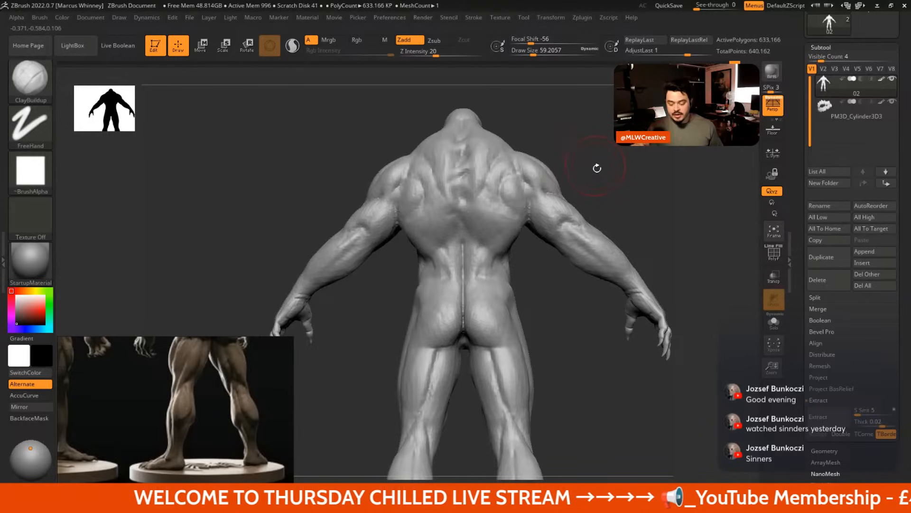
key("space")
left_click_drag(597, 168, 544, 217)
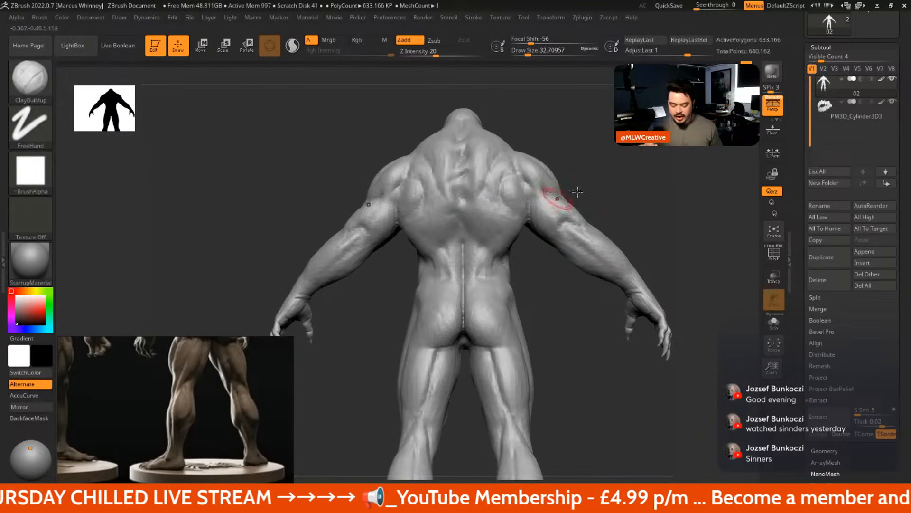
mouse_move(578, 192)
left_mouse_down()
mouse_move(576, 210)
mouse_move(602, 197)
mouse_move(585, 203)
mouse_move(626, 209)
mouse_move(596, 190)
mouse_move(516, 215)
left_mouse_up()
Carve the muscle separations of the upper arm and elbow with DamStandard at a draw size of about 65
key("b")
key("d")
key("s")
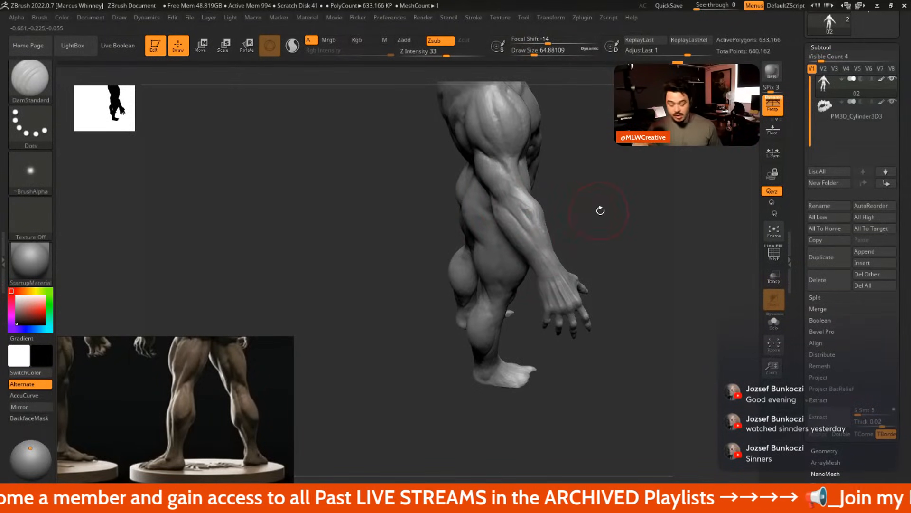
Switch to ClayBuildup at a draw size of about 25 and build up the forearm muscles around the elbow
key("b")
key("c")
key("b")
key("space")
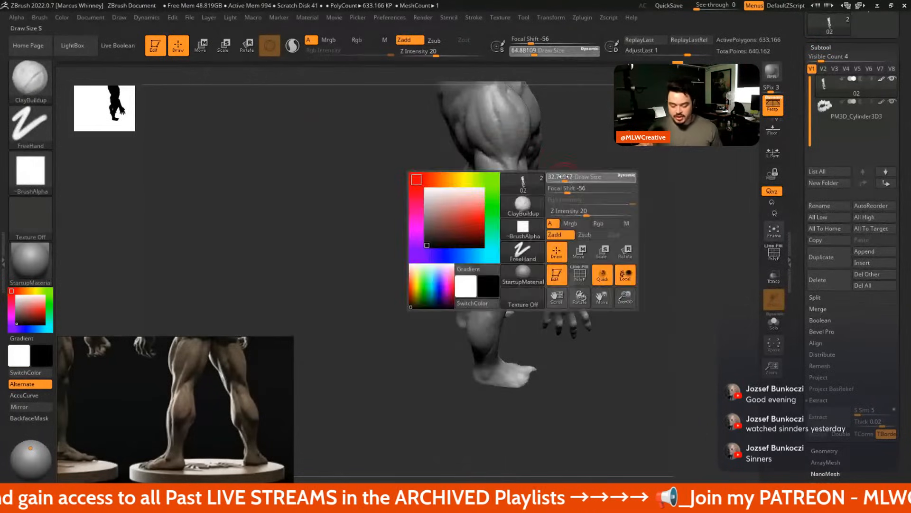
mouse_move(572, 178)
left_mouse_down()
mouse_move(581, 197)
mouse_move(530, 202)
left_mouse_up()
key("space")
key("space")
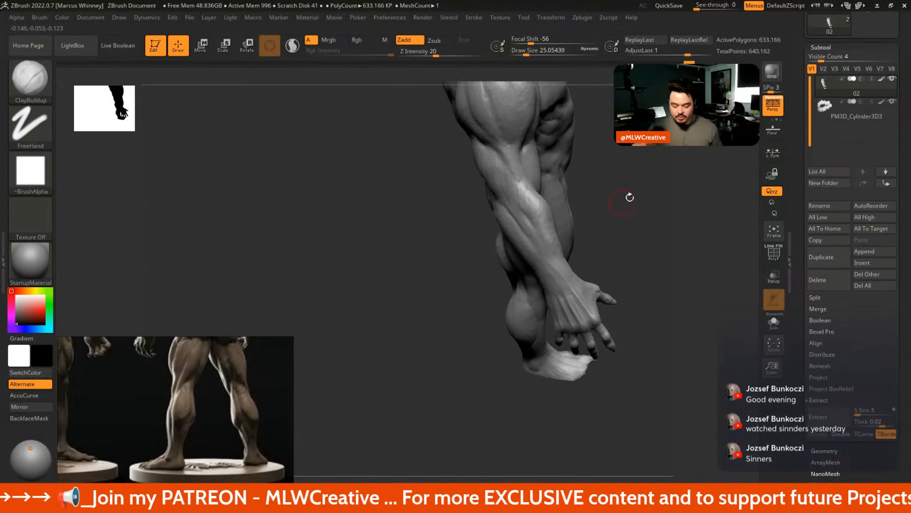
left_click_drag(629, 195, 564, 179, "shift")
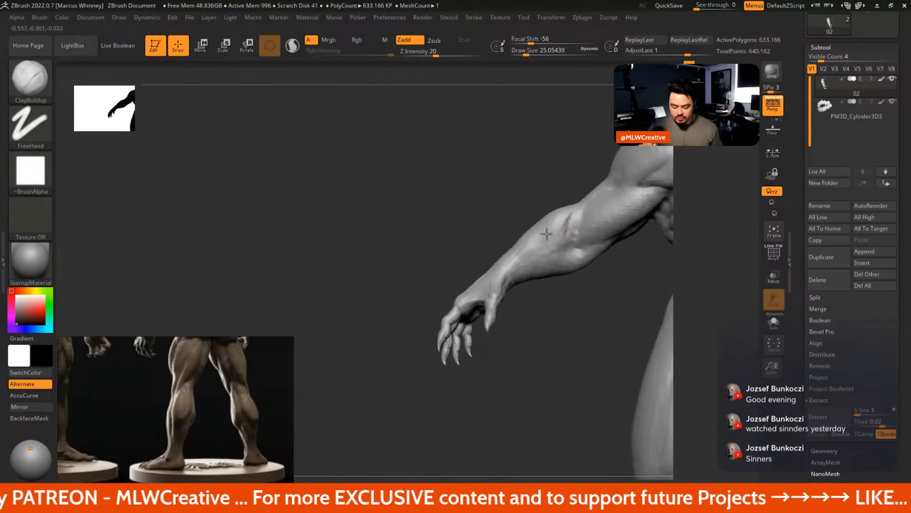
mouse_move(522, 204)
left_mouse_down()
mouse_move(519, 169)
mouse_move(597, 171)
mouse_move(586, 198)
mouse_move(564, 185)
mouse_move(571, 194)
mouse_move(541, 200)
left_mouse_up()
Raise the ClayBuildup draw size to about 37 and build up the side and rear deltoid
key("space")
key("space")
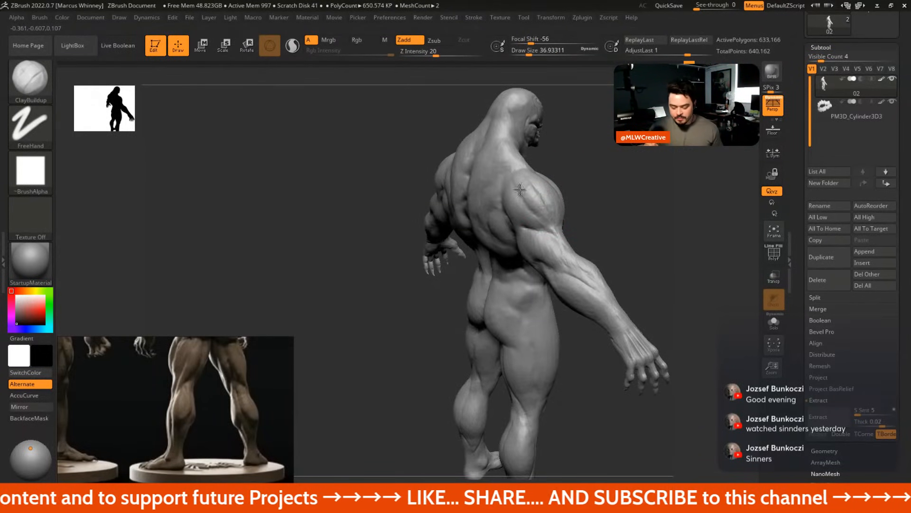
right_click_drag(517, 169, 551, 205)
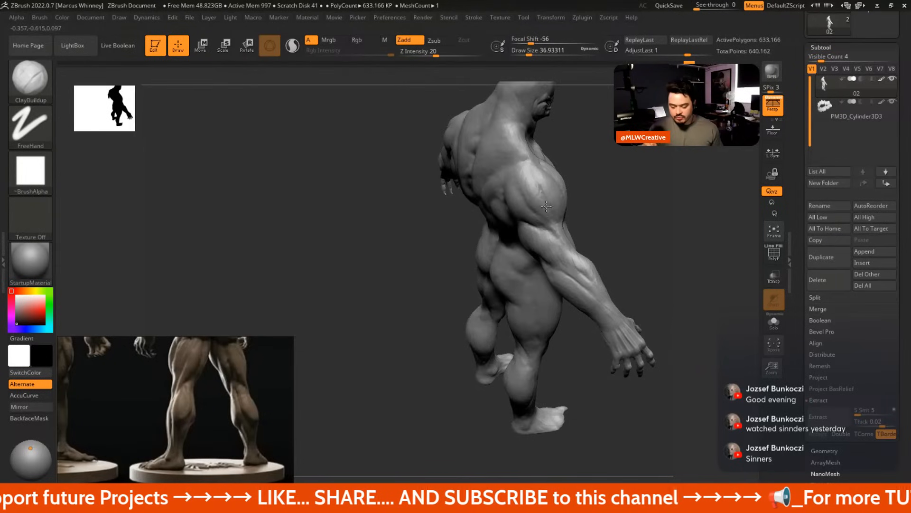
right_click_drag(550, 160, 603, 168, "shift")
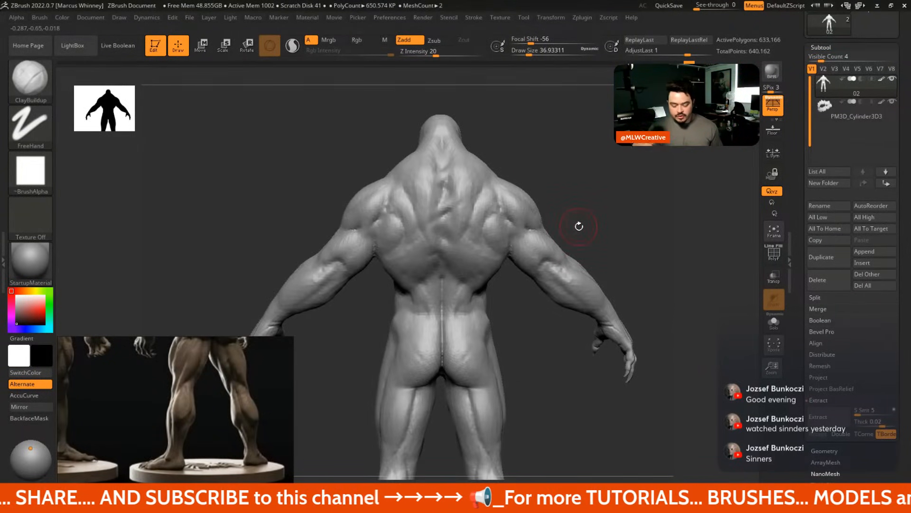
right_click_drag(579, 226, 585, 172)
Deepen the armpit crease between the upper arm and the back with DamStandard at a draw size of about 49
key("b")
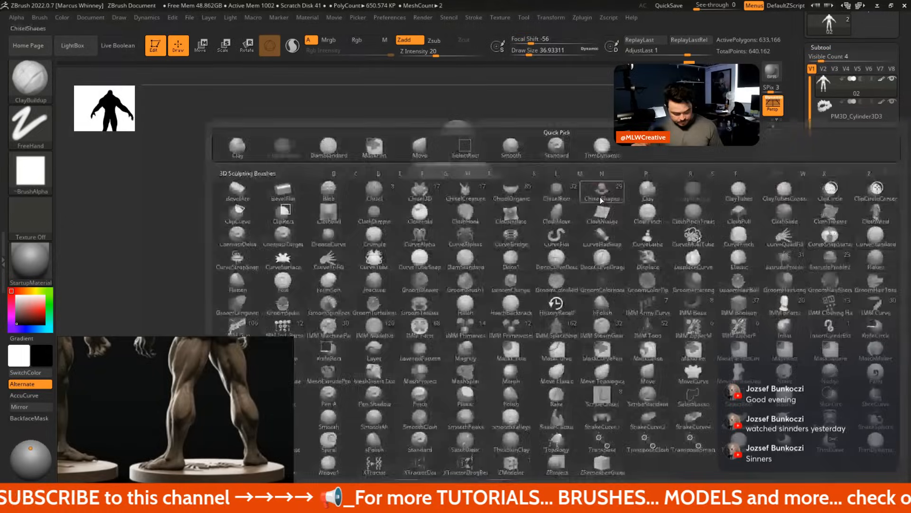
key("d")
key("s")
key("space")
left_click_drag(595, 194, 600, 193)
mouse_move(598, 214)
right_mouse_down()
mouse_move(598, 179)
mouse_move(596, 223)
right_mouse_up()
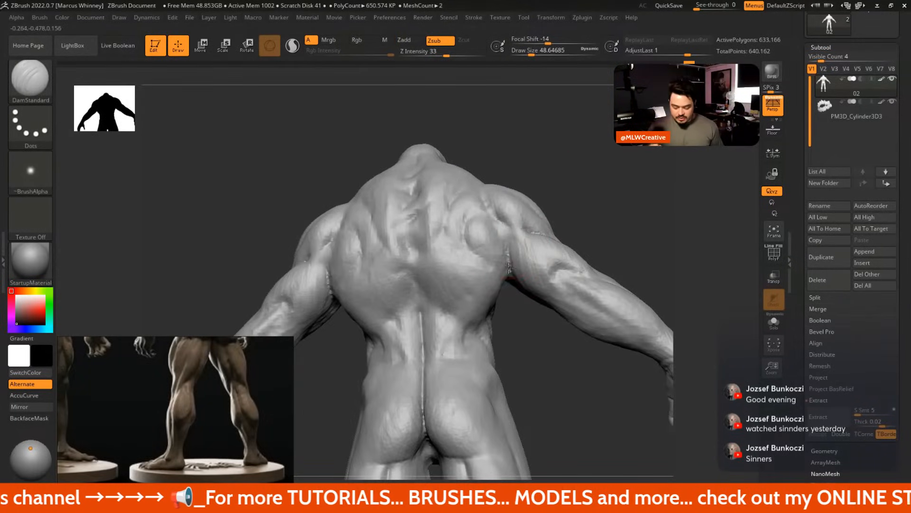
right_click_drag(522, 244, 510, 286)
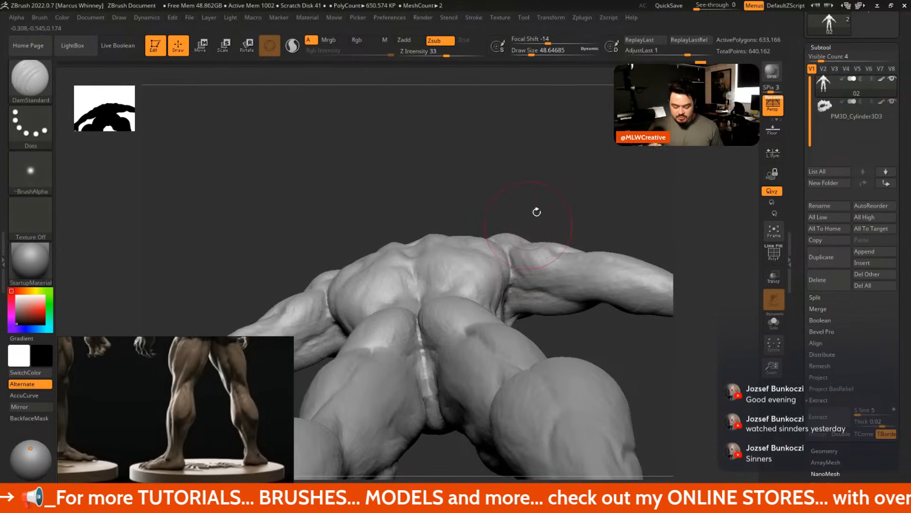
right_click_drag(579, 201, 571, 233, "shift")
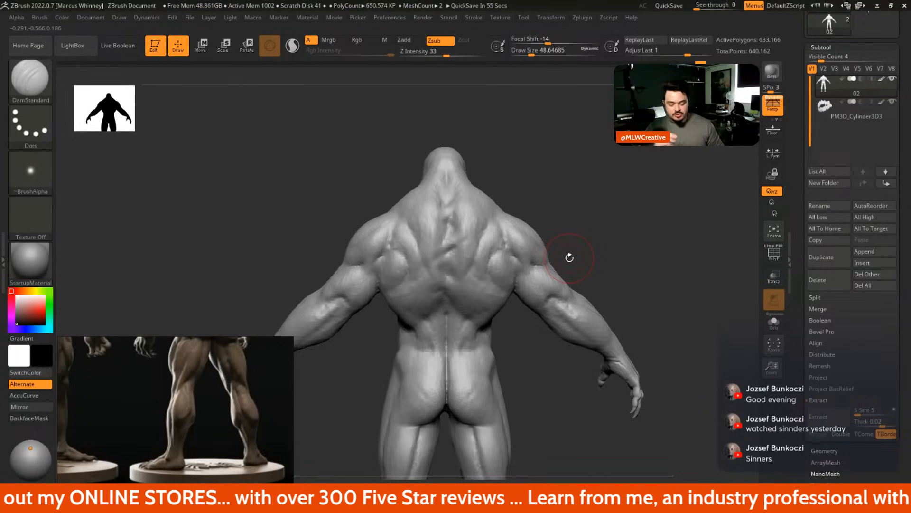
Build up the shoulder blades and surrounding upper back muscles with ClayBuildup at a draw size of about 37
mouse_move(596, 202)
left_mouse_down()
mouse_move(590, 230)
mouse_move(576, 201)
mouse_move(486, 217)
left_mouse_up()
mouse_move(513, 307)
left_mouse_down()
mouse_move(495, 218)
mouse_move(558, 196)
left_mouse_up()
key("b")
key("c")
key("b")
mouse_move(491, 216)
left_mouse_down()
mouse_move(503, 242)
mouse_move(473, 220)
left_mouse_up()
left_click_drag(544, 178, 478, 218)
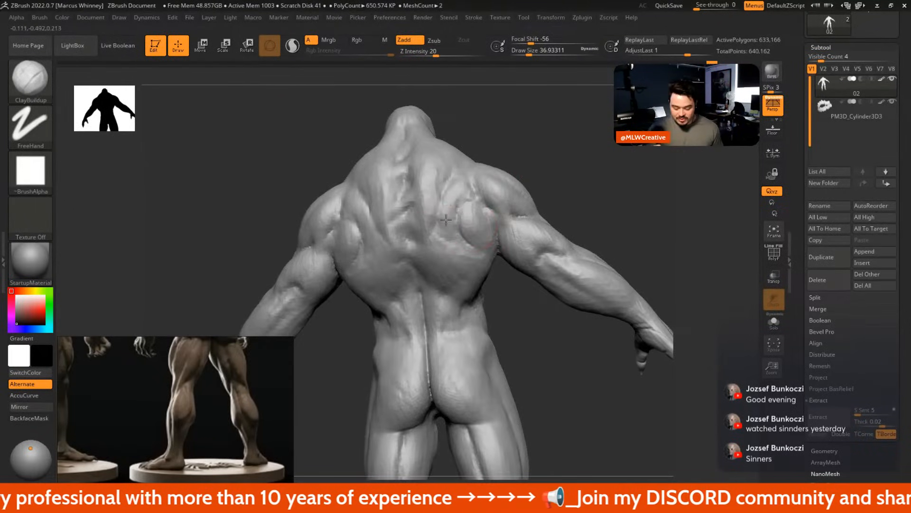
left_click_drag(570, 190, 561, 195, "shift")
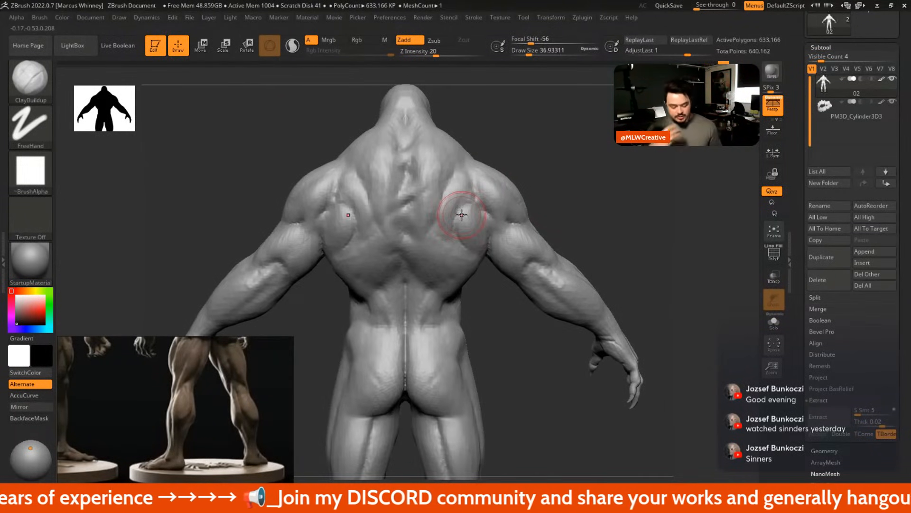
Build up the glutes and outer hips from behind with ClayBuildup at a draw size of about 37
left_click_drag(502, 354, 515, 269, "alt")
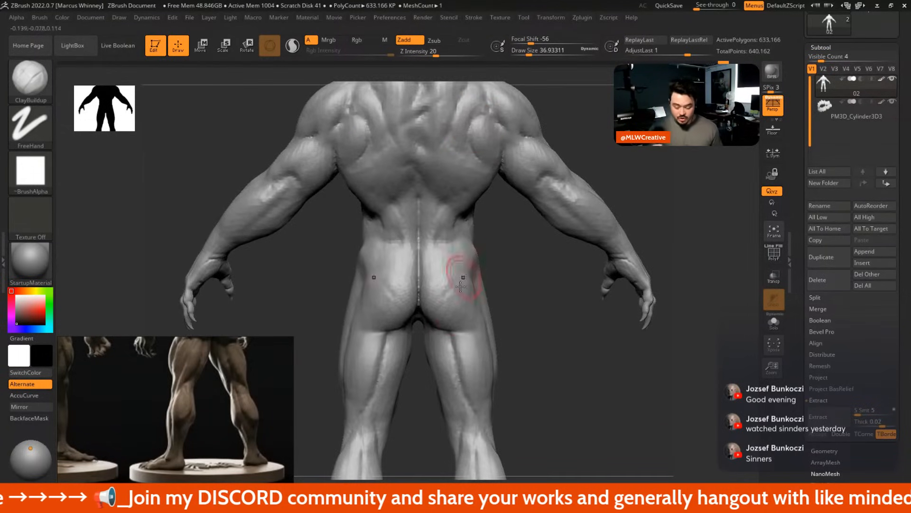
left_click_drag(540, 364, 512, 297)
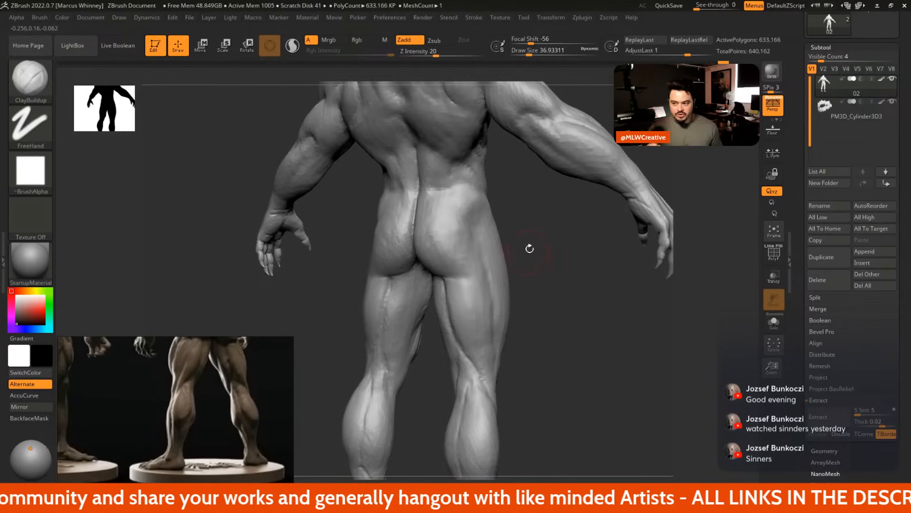
left_click_drag(529, 248, 539, 306)
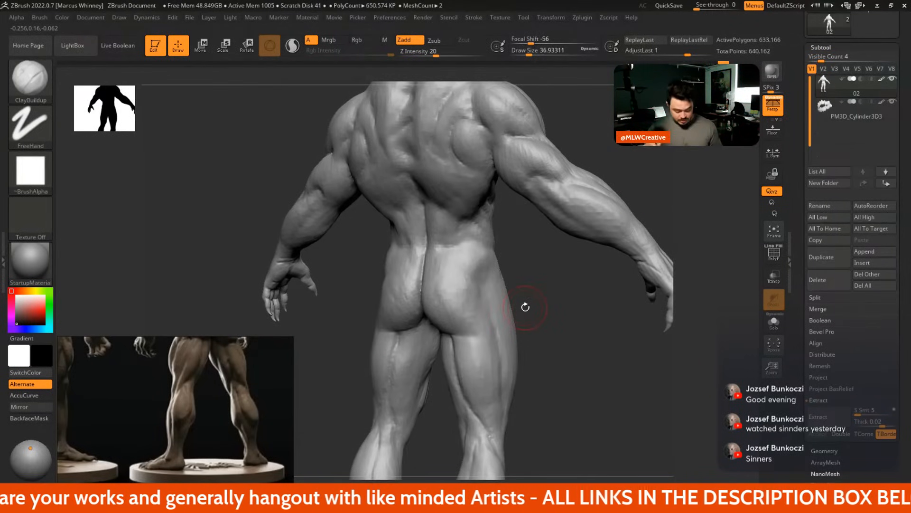
Carve the lower back creases above the glutes with DamStandard at a draw size of about 59
key("b")
key("d")
key("s")
key("space")
left_click_drag(506, 238, 513, 238)
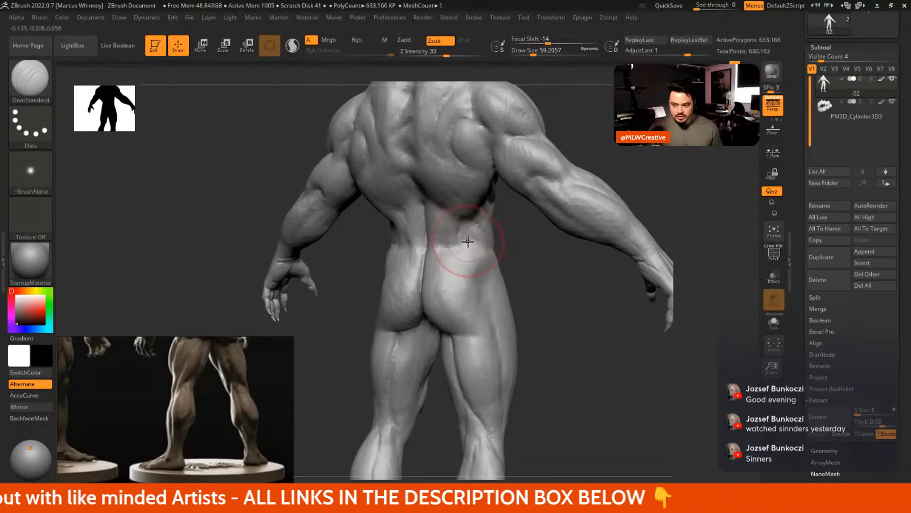
mouse_move(465, 244)
left_mouse_down()
mouse_move(434, 257)
mouse_move(425, 244)
mouse_move(406, 280)
mouse_move(460, 236)
left_mouse_up()
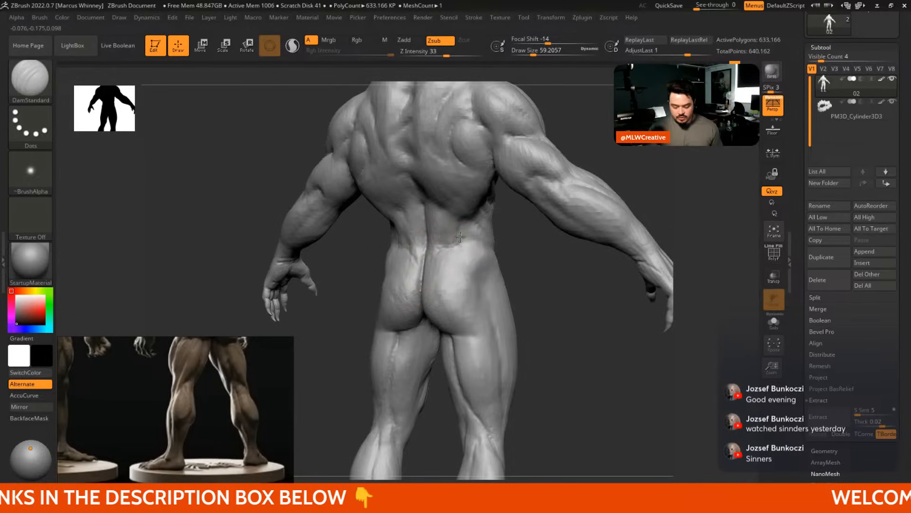
left_click_drag(519, 268, 484, 237)
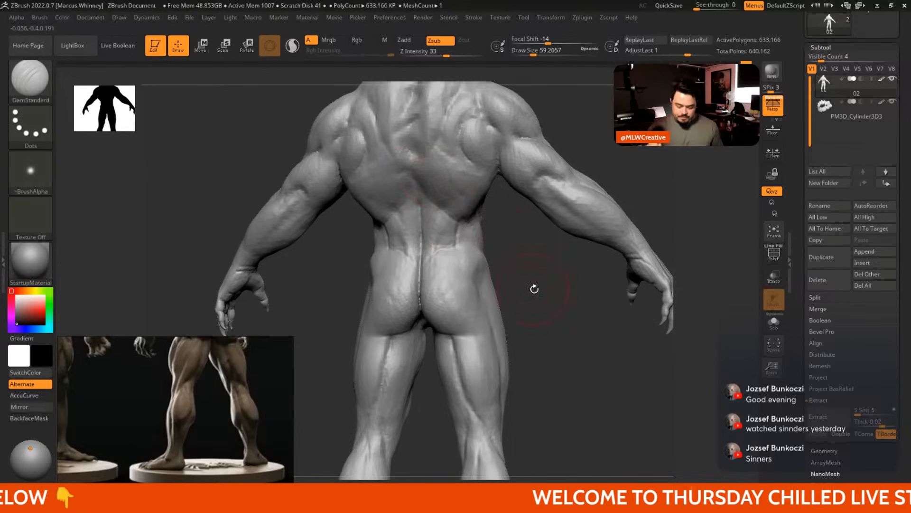
Switch to ClayBuildup at a draw size of about 41 and fill out the lower lats and muscles beside the spine
left_click_drag(535, 288, 554, 225)
key("space")
mouse_move(570, 180)
left_mouse_down()
mouse_move(592, 197)
mouse_move(576, 189)
left_mouse_up()
key("space")
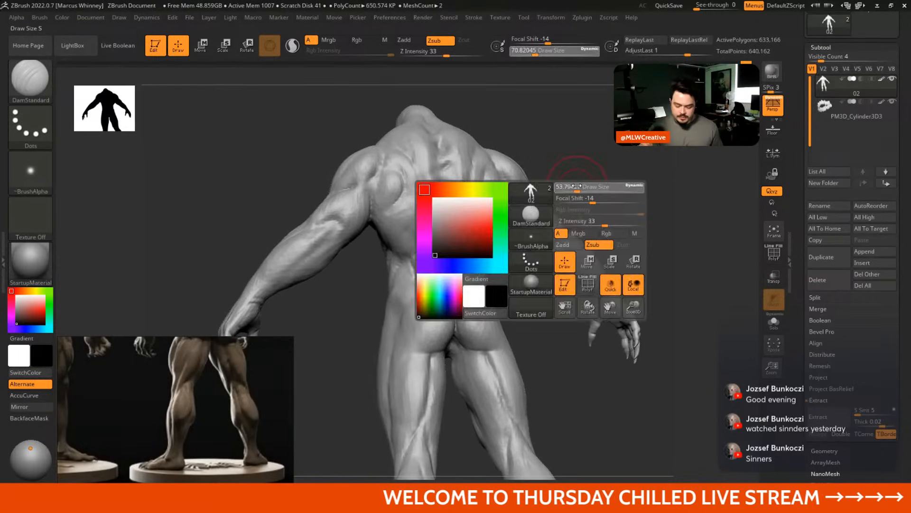
key("b")
key("c")
key("b")
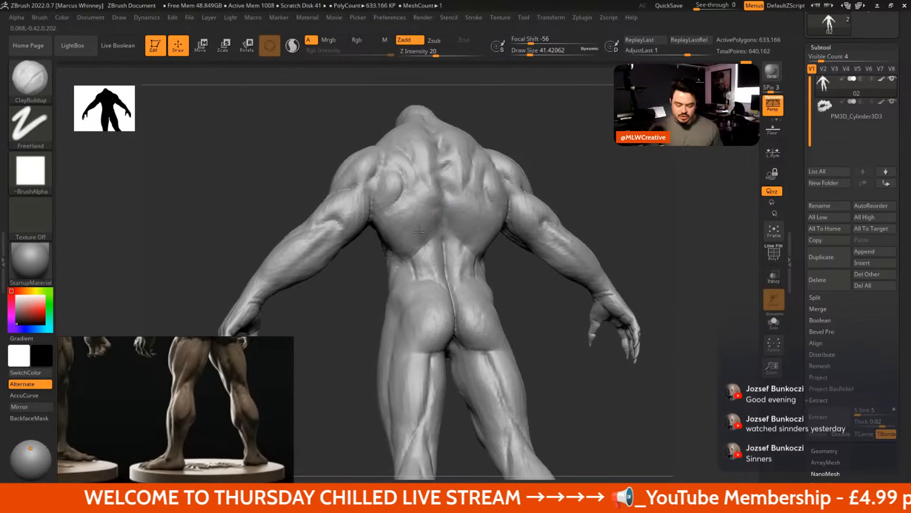
left_click_drag(584, 218, 531, 215)
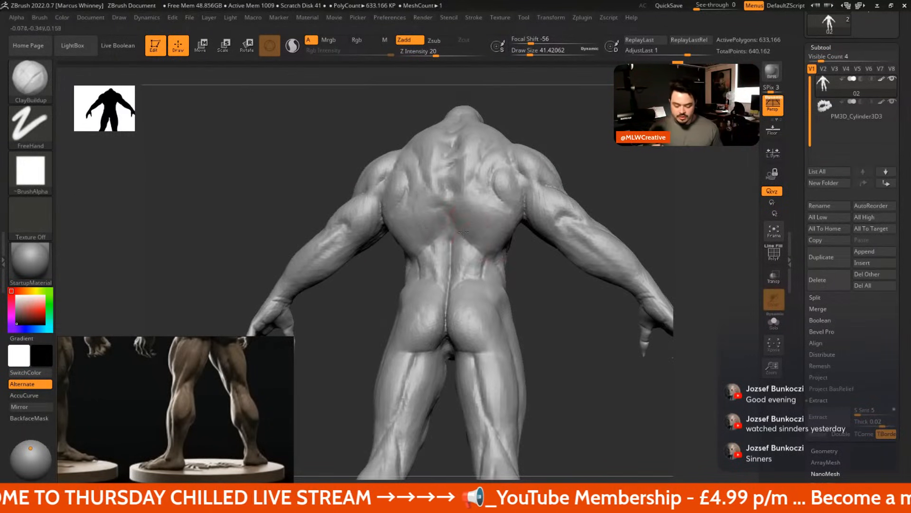
left_click_drag(583, 173, 607, 193)
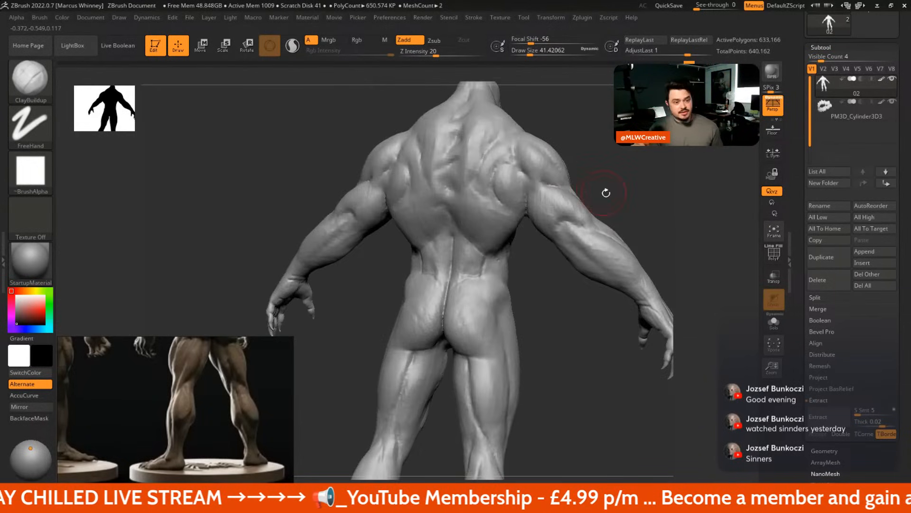
Sharpen the creases around the shoulder blades and lats with DamStandard at a draw size of about 41
key("b")
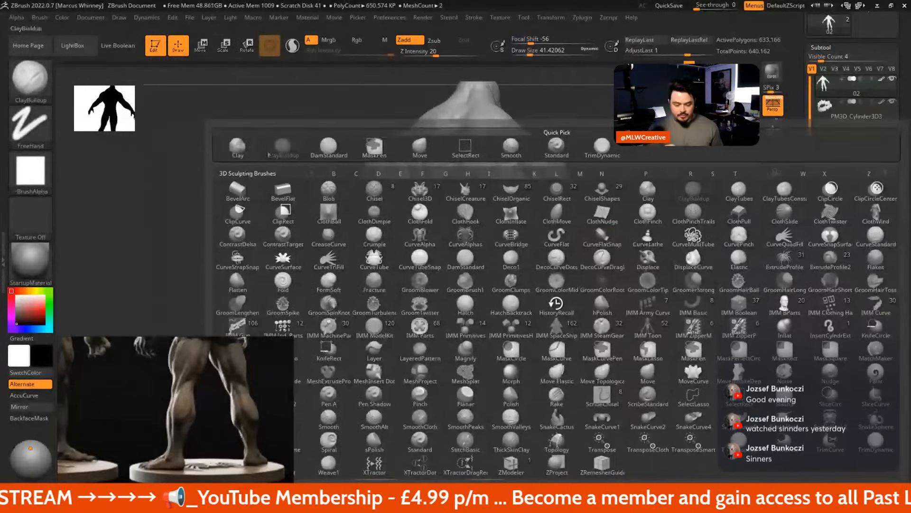
left_click(327, 156)
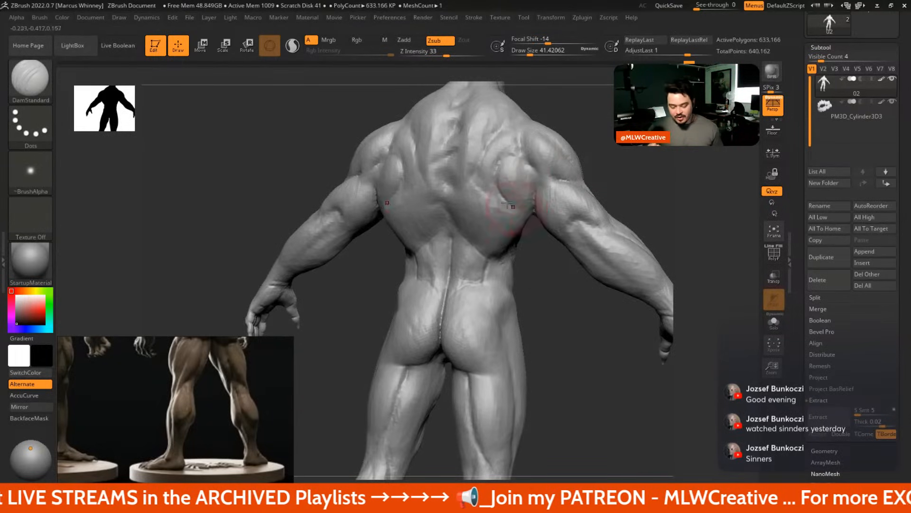
mouse_move(561, 144)
left_mouse_down("alt")
mouse_move(559, 189)
mouse_move(551, 118)
left_mouse_up("alt")
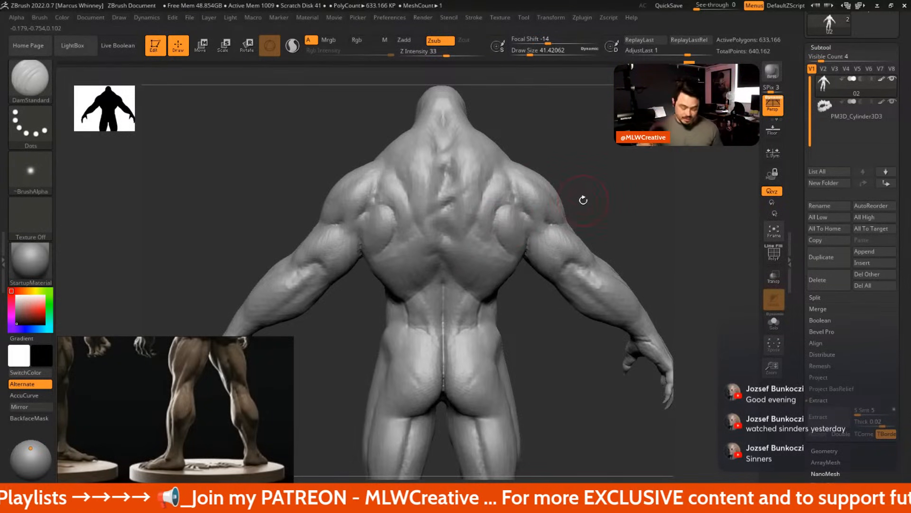
Adjust the shape of the lats below the shoulder blades with the Move brush at a draw size of about 54
key("b")
key("m")
key("v")
key("space")
left_click_drag(579, 200, 584, 200)
key("space")
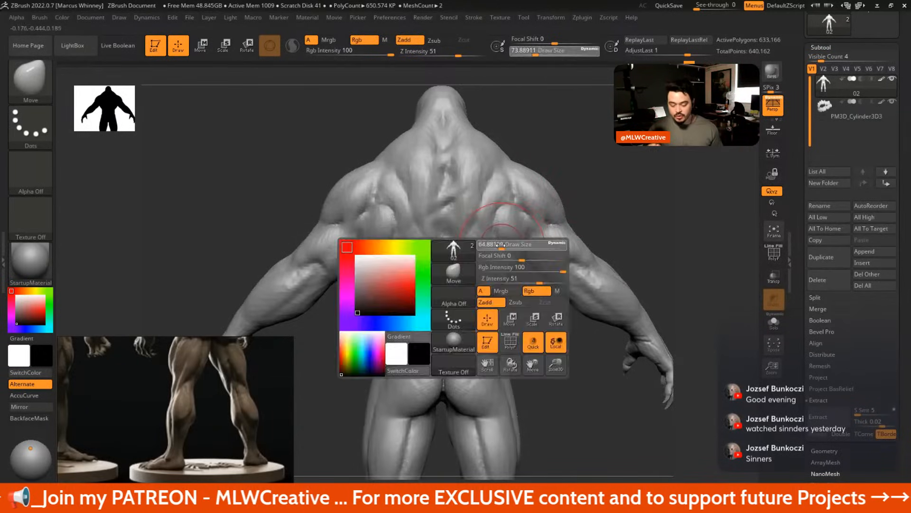
left_click_drag(506, 245, 499, 244)
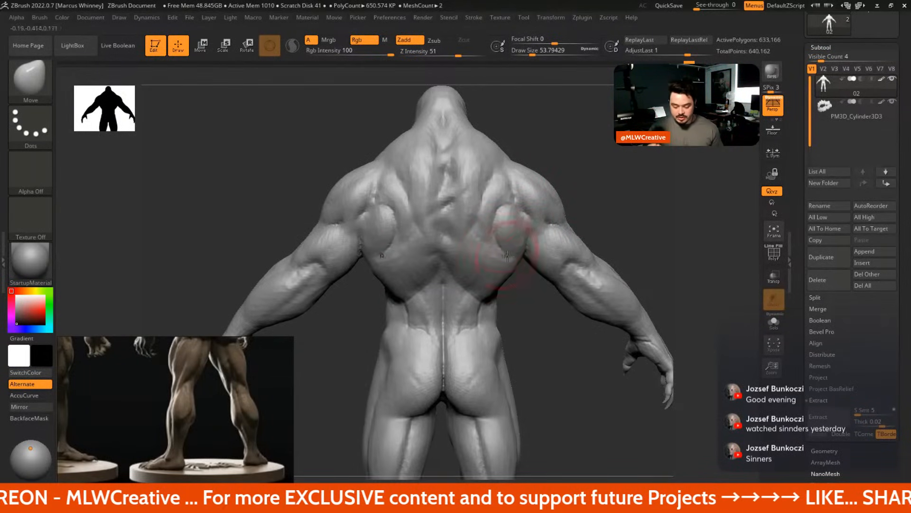
left_click_drag(384, 280, 389, 272)
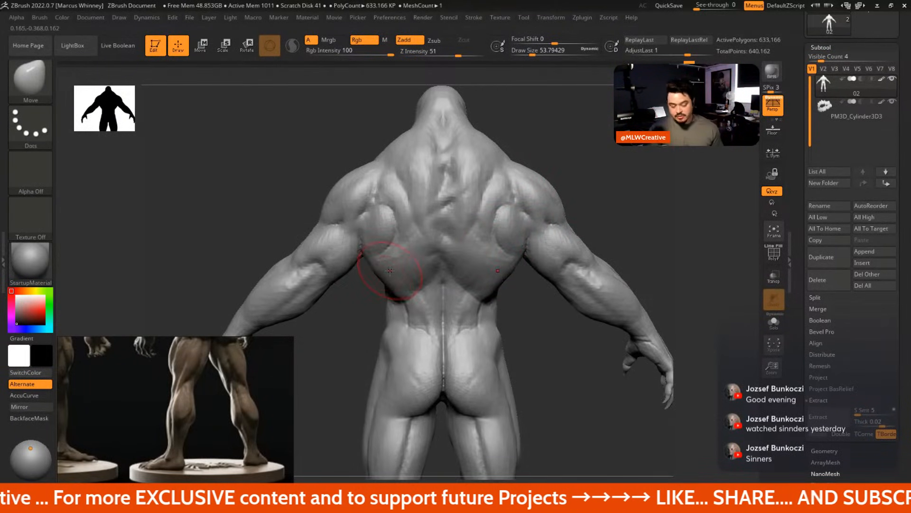
Raise the Move brush draw size to about 101 and adjust the upper back's profile from the side
mouse_move(606, 164)
left_mouse_down("alt")
mouse_move(597, 191)
mouse_move(580, 179)
mouse_move(529, 187)
left_mouse_up("alt")
key("]")
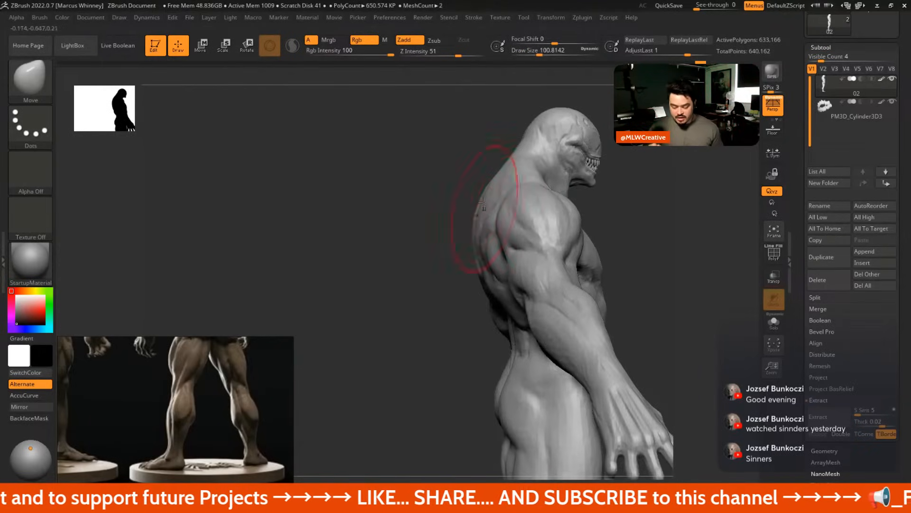
mouse_move(603, 186)
left_mouse_down("alt")
mouse_move(567, 216)
mouse_move(551, 179)
mouse_move(491, 268)
left_mouse_up("alt")
Carve a crease across the back of the neck at the skull base with DamStandard at a draw size of about 65
key("b")
key("d")
key("s")
left_click_drag(551, 291, 507, 376, "alt")
key("space")
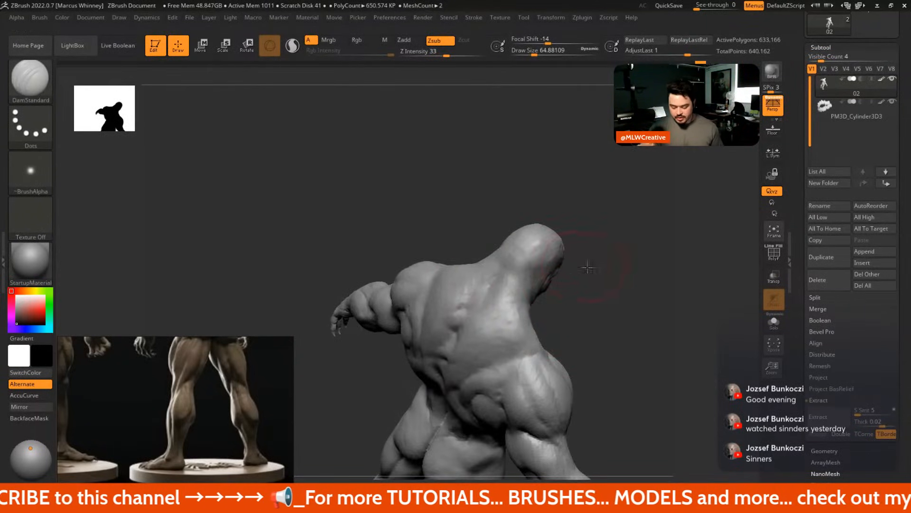
left_click_drag(574, 265, 468, 275)
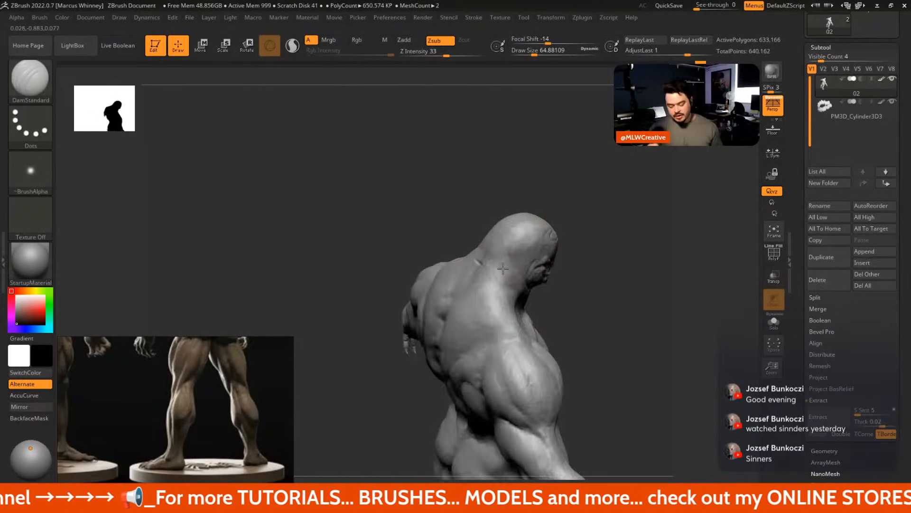
Switch to ClayBuildup at a draw size of about 35 and build up the back of the neck below the skull
mouse_move(560, 312)
left_mouse_down()
mouse_move(499, 261)
mouse_move(523, 196)
mouse_move(494, 220)
left_mouse_up()
key("b")
key("c")
key("b")
key("space")
mouse_move(544, 204)
left_mouse_down()
mouse_move(534, 205)
mouse_move(564, 187)
mouse_move(526, 223)
left_mouse_up()
key("space")
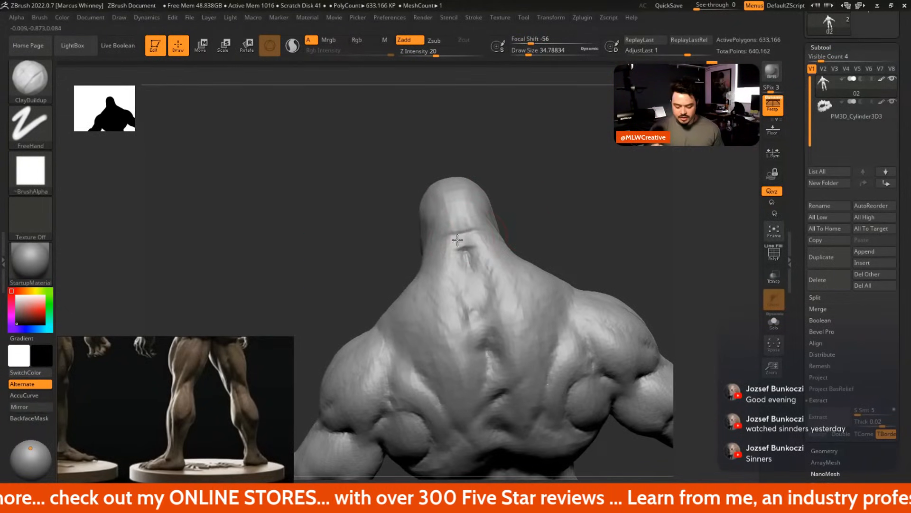
key("space")
mouse_move(475, 239)
left_mouse_down()
mouse_move(463, 239)
mouse_move(550, 205)
mouse_move(461, 241)
left_mouse_up()
key("space")
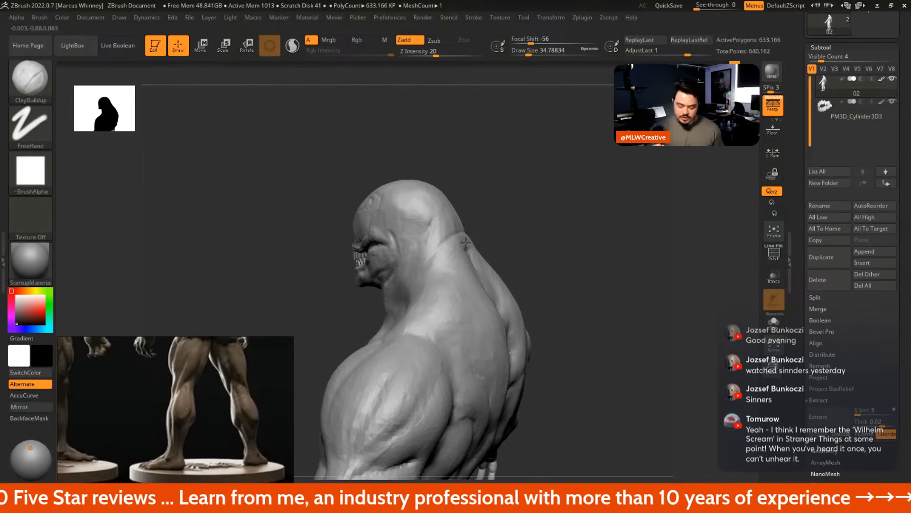
left_click_drag(533, 140, 533, 140)
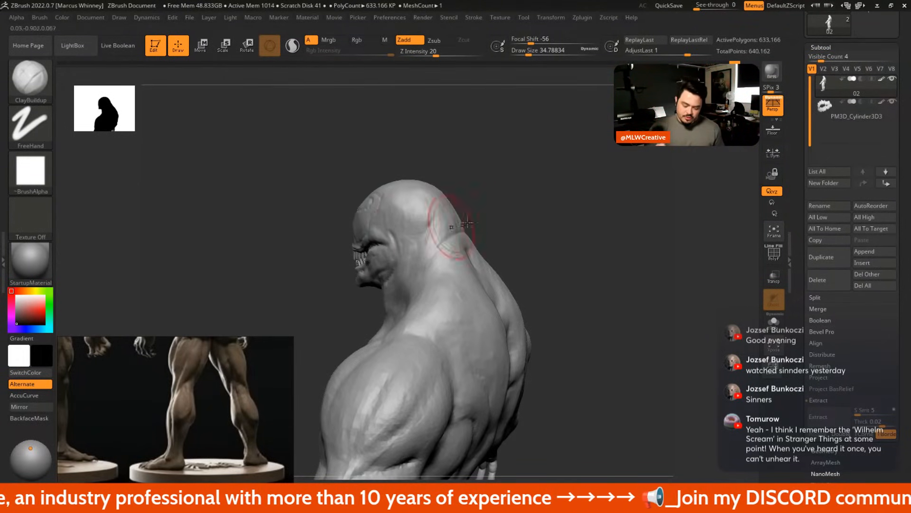
Build up the side of the neck toward the trapezius with ClayBuildup at draw sizes of about 16 to 25
mouse_move(453, 216)
left_mouse_down("shift")
mouse_move(515, 225)
mouse_move(450, 210)
mouse_move(523, 204)
mouse_move(547, 218)
left_mouse_up("shift")
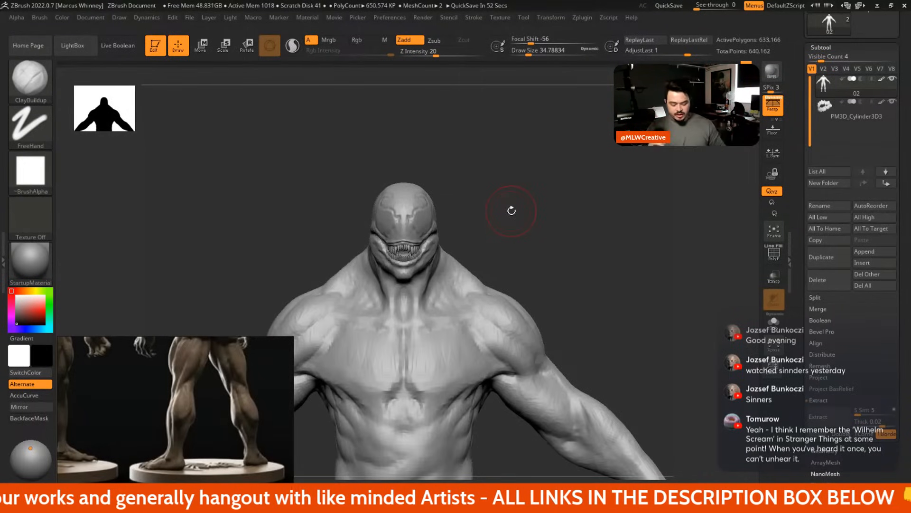
mouse_move(565, 203)
left_mouse_down()
mouse_move(525, 202)
mouse_move(556, 252)
left_mouse_up()
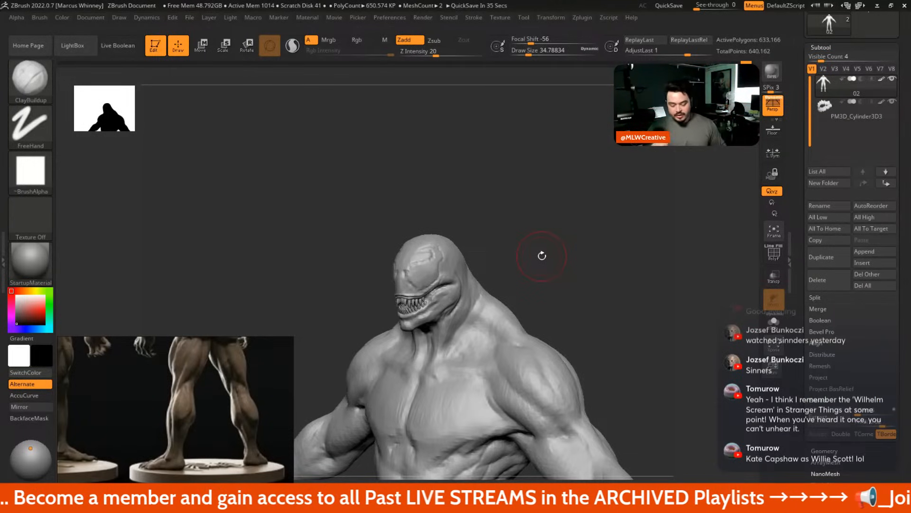
left_click_drag(535, 220, 514, 222)
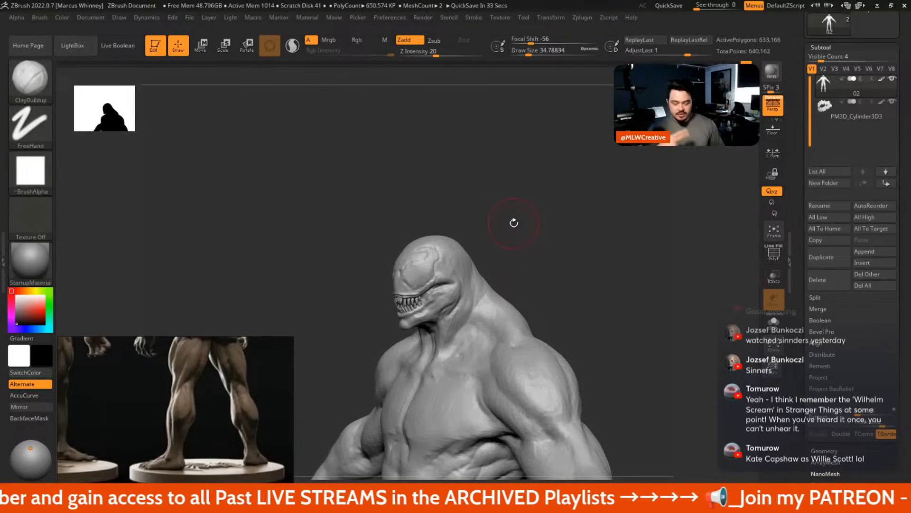
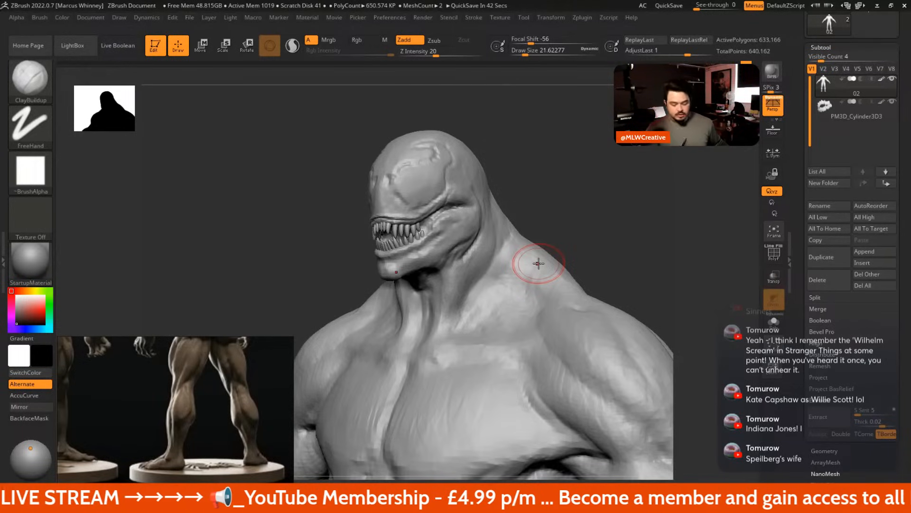
mouse_move(592, 217)
left_mouse_down()
mouse_move(575, 187)
mouse_move(589, 205)
mouse_move(563, 240)
mouse_move(557, 194)
mouse_move(553, 209)
left_mouse_up()
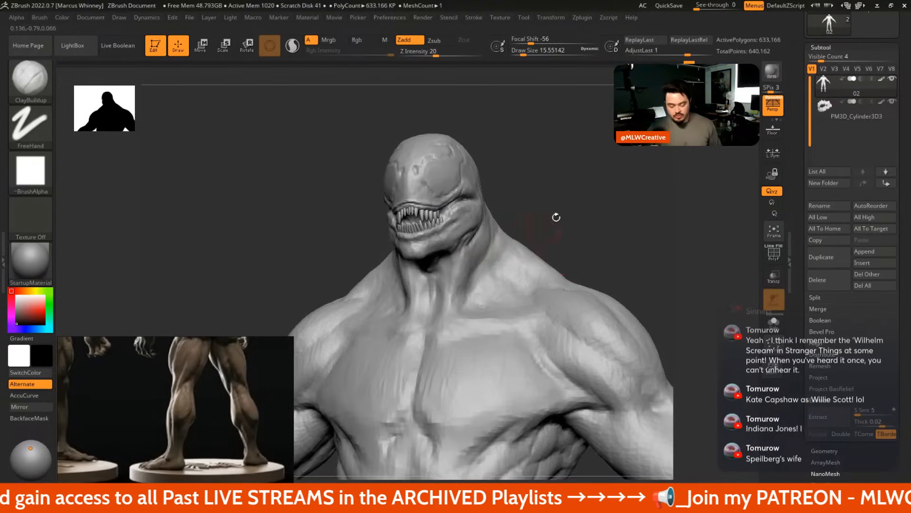
key("space")
mouse_move(556, 216)
left_mouse_down()
mouse_move(537, 218)
mouse_move(552, 211)
left_mouse_up()
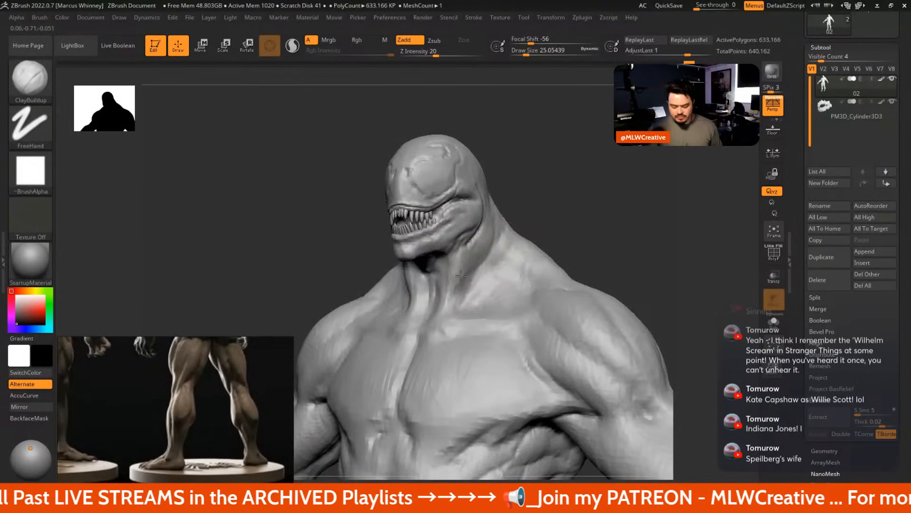
Refine the throat tendons and the base of the neck with ClayBuildup at a draw size of about 13
key("space")
left_click_drag(518, 254, 503, 255)
mouse_move(527, 195)
left_mouse_down()
mouse_move(550, 187)
mouse_move(573, 194)
mouse_move(564, 202)
left_mouse_up()
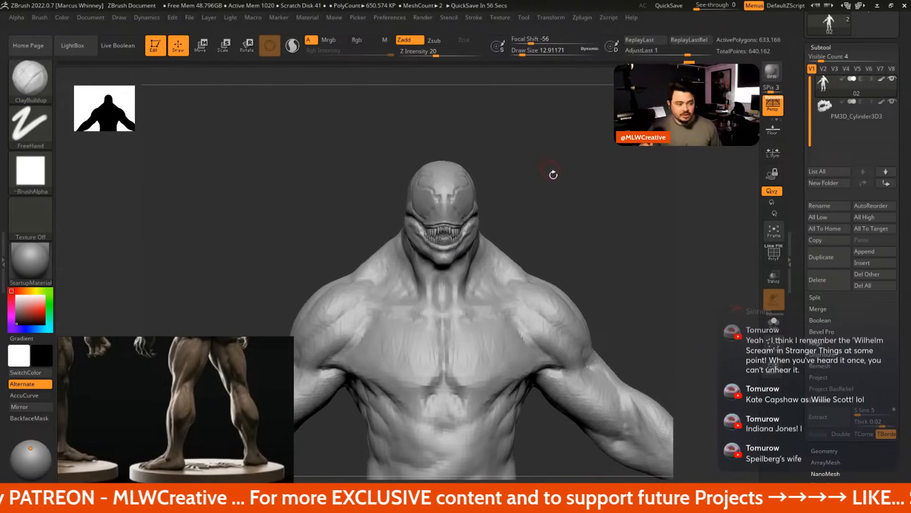
mouse_move(569, 193)
left_mouse_down()
mouse_move(535, 195)
mouse_move(549, 187)
mouse_move(493, 209)
left_mouse_up()
key("space")
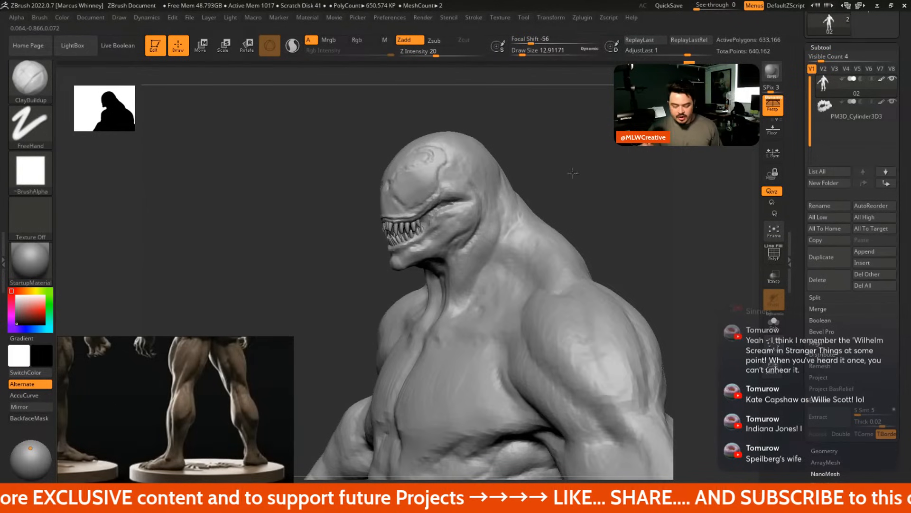
Fill out the neck muscle below the jaw with ClayBuildup at a draw size of about 25
left_click(533, 51)
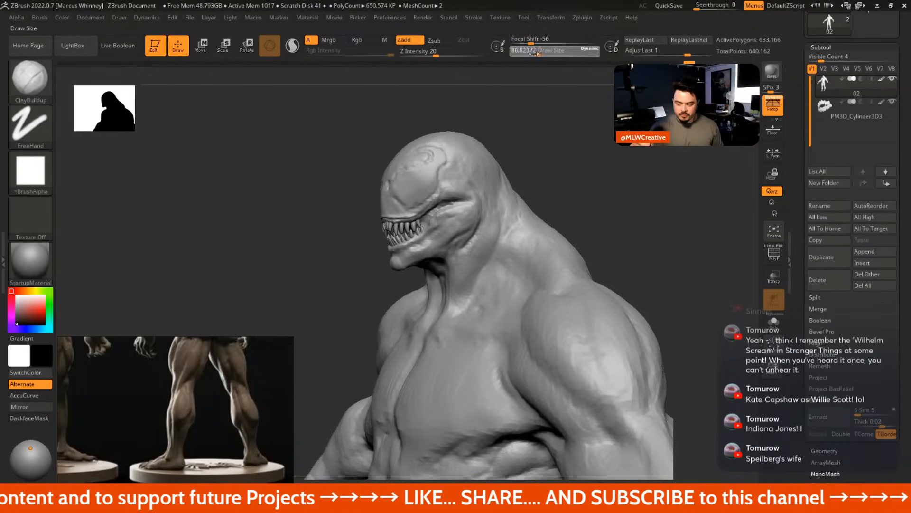
mouse_move(543, 92)
left_mouse_down("alt")
mouse_move(563, 158)
mouse_move(554, 194)
mouse_move(542, 194)
left_mouse_up("alt")
key("space")
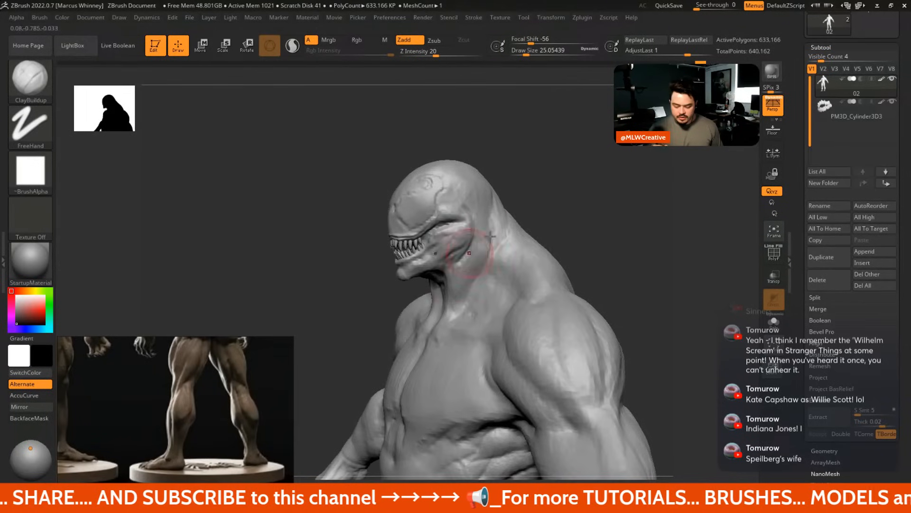
mouse_move(522, 209)
left_mouse_down()
mouse_move(608, 211)
mouse_move(564, 220)
mouse_move(597, 224)
mouse_move(586, 231)
mouse_move(591, 212)
mouse_move(558, 207)
left_mouse_up()
key("space")
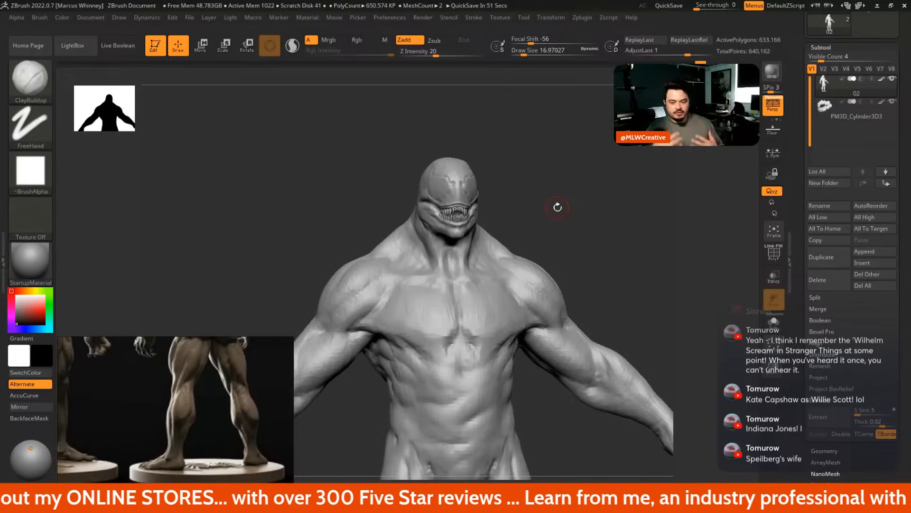
mouse_move(557, 207)
left_mouse_down()
mouse_move(579, 210)
mouse_move(530, 186)
mouse_move(551, 210)
left_mouse_up()
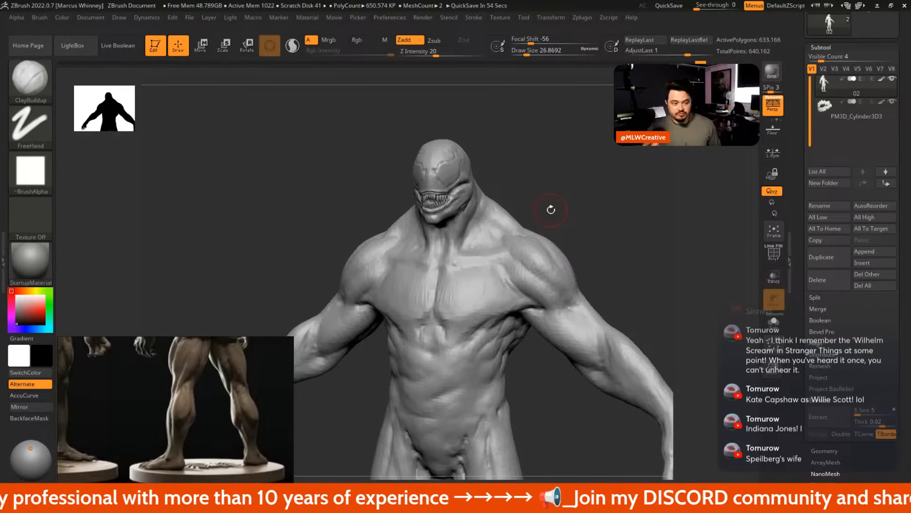
Build up the front deltoid, collarbone and upper chest with ClayBuildup at draw sizes of about 25 to 27
left_click_drag(574, 190, 531, 259)
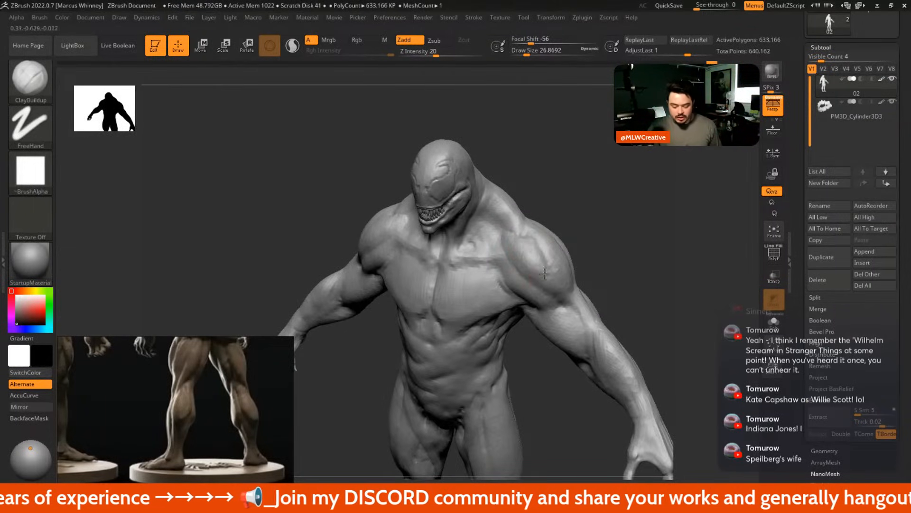
mouse_move(545, 211)
left_mouse_down()
mouse_move(588, 201)
mouse_move(574, 212)
left_mouse_up()
key("space")
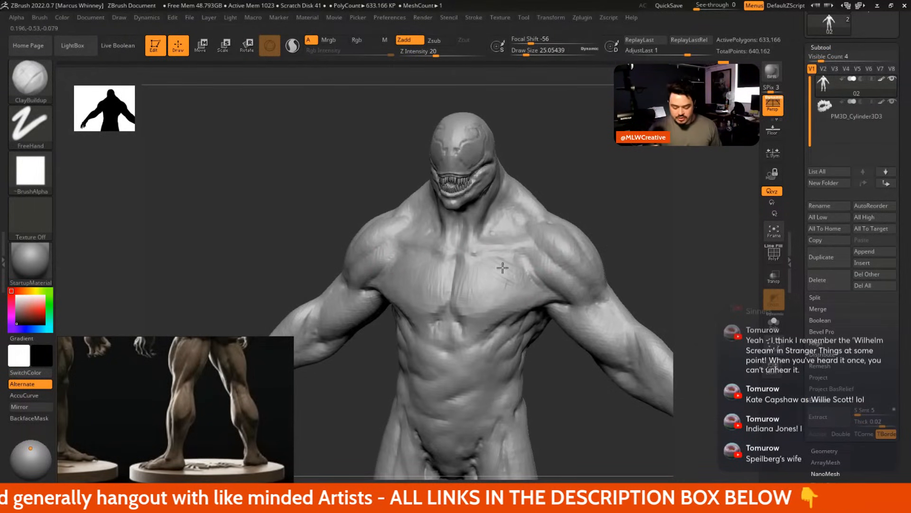
right_click_drag(512, 259, 495, 260)
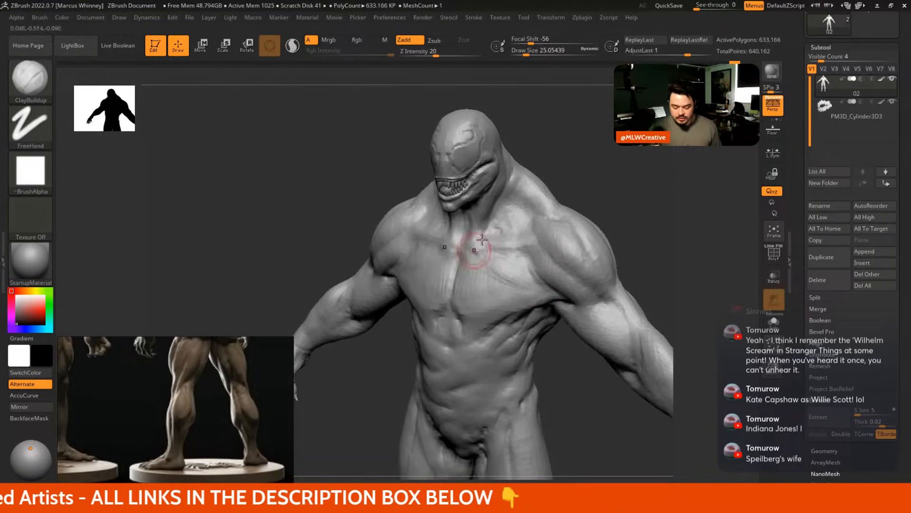
Carve the center line between the pectorals down the sternum with DamStandard at a draw size of about 39
mouse_move(587, 213)
right_mouse_down()
mouse_move(610, 207)
mouse_move(596, 195)
mouse_move(623, 190)
mouse_move(602, 192)
mouse_move(585, 226)
mouse_move(596, 194)
mouse_move(482, 271)
right_mouse_up()
key("b")
key("d")
key("s")
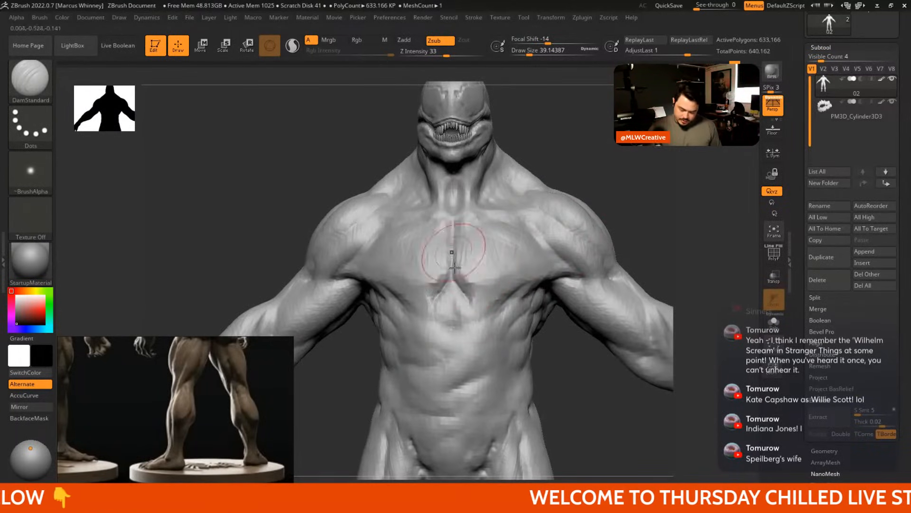
mouse_move(454, 281)
left_mouse_down()
mouse_move(470, 303)
mouse_move(455, 325)
left_mouse_up()
mouse_move(605, 223)
right_mouse_down("ctrl")
mouse_move(639, 195)
mouse_move(631, 174)
mouse_move(599, 179)
right_mouse_up("ctrl")
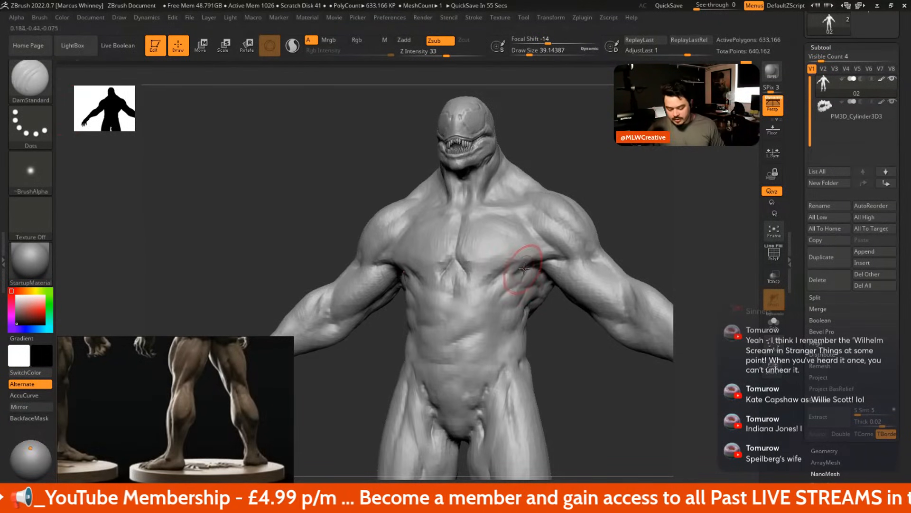
Sharpen the creases under the pectorals, around the groin and on the back of the upper arm with DamStandard
right_click_drag(546, 257, 523, 269)
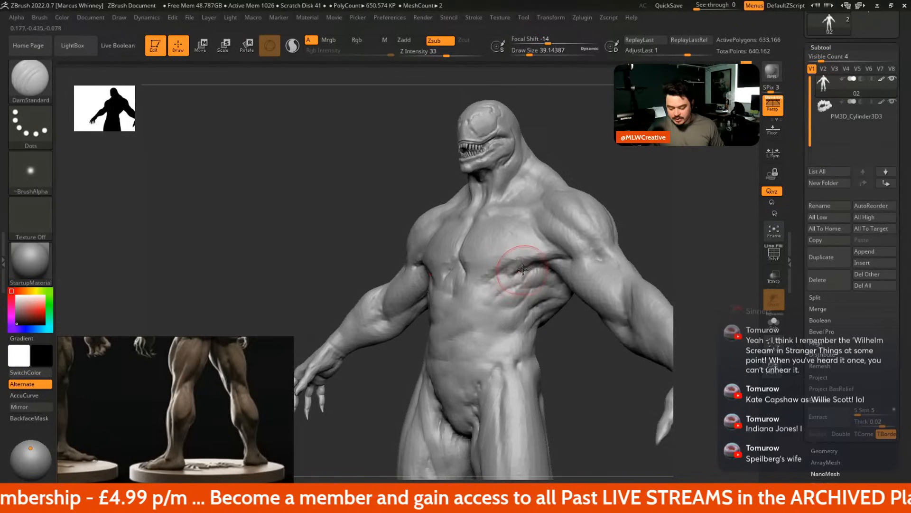
mouse_move(591, 245)
right_mouse_down()
mouse_move(647, 199)
mouse_move(627, 185)
right_mouse_up()
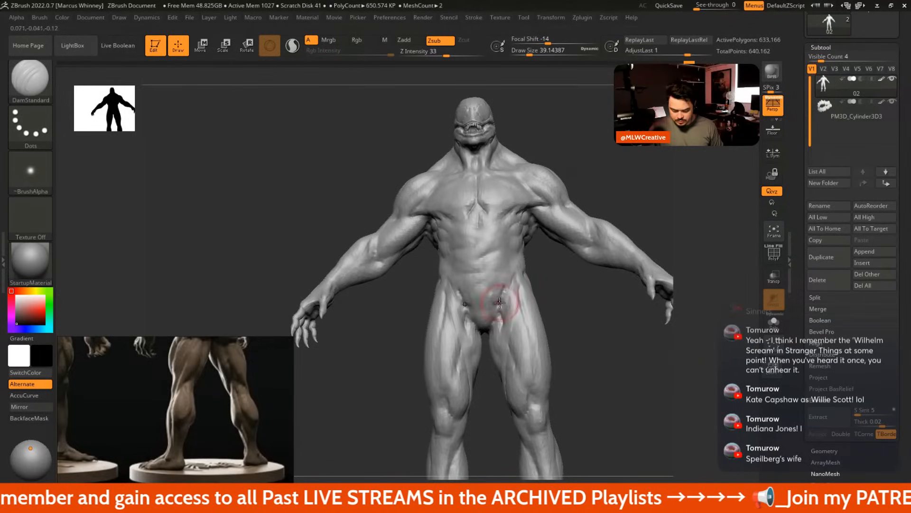
mouse_move(607, 347)
right_mouse_down()
mouse_move(596, 350)
mouse_move(624, 343)
mouse_move(627, 310)
mouse_move(608, 241)
mouse_move(517, 226)
mouse_move(508, 247)
right_mouse_up()
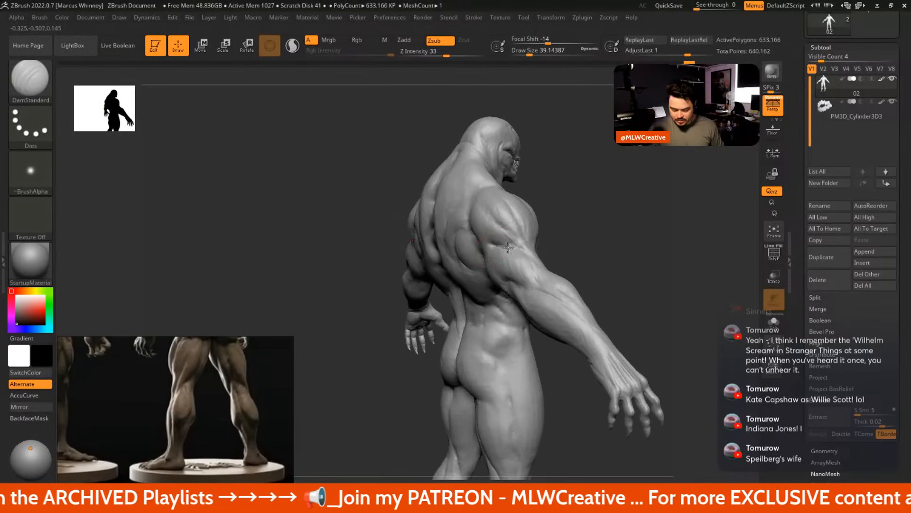
mouse_move(577, 258)
right_mouse_down()
mouse_move(590, 258)
mouse_move(589, 245)
mouse_move(553, 260)
right_mouse_up()
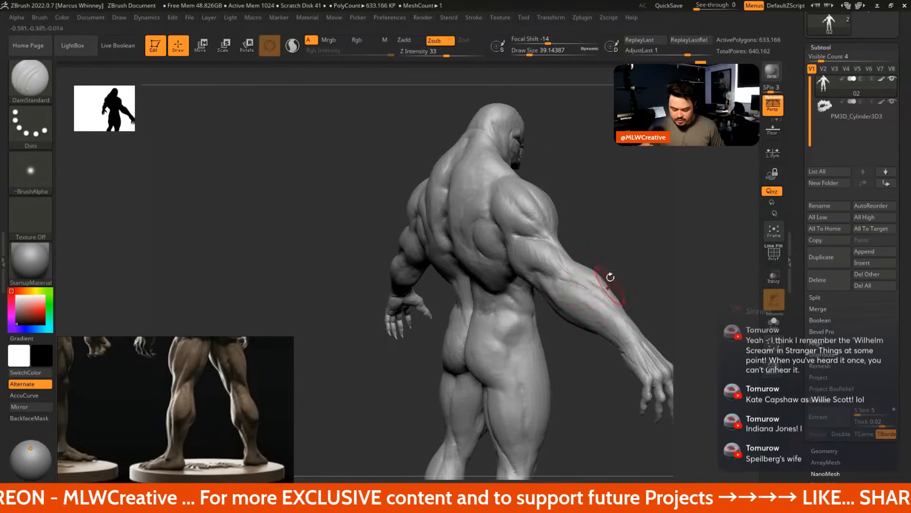
Raise the DamStandard draw size to about 54 and define the forearm muscle separations below the elbow
key("]")
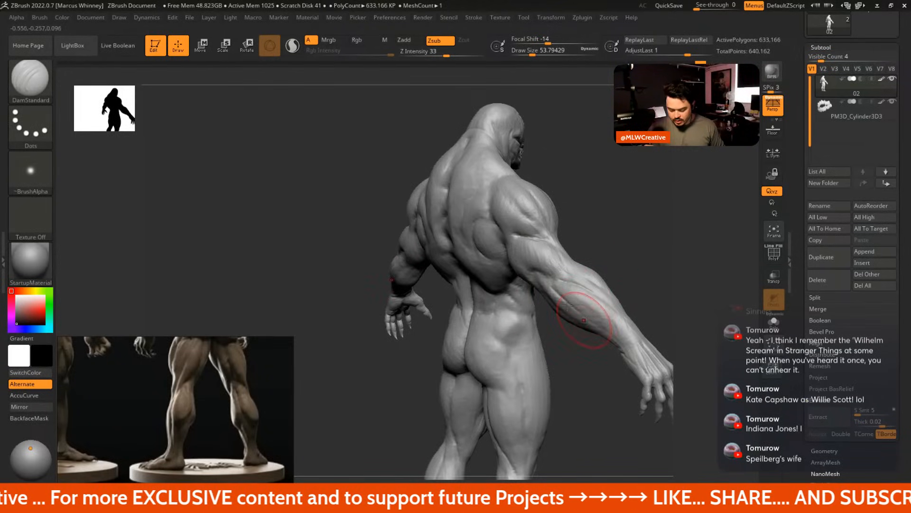
left_click_drag(578, 301, 556, 285, "shift")
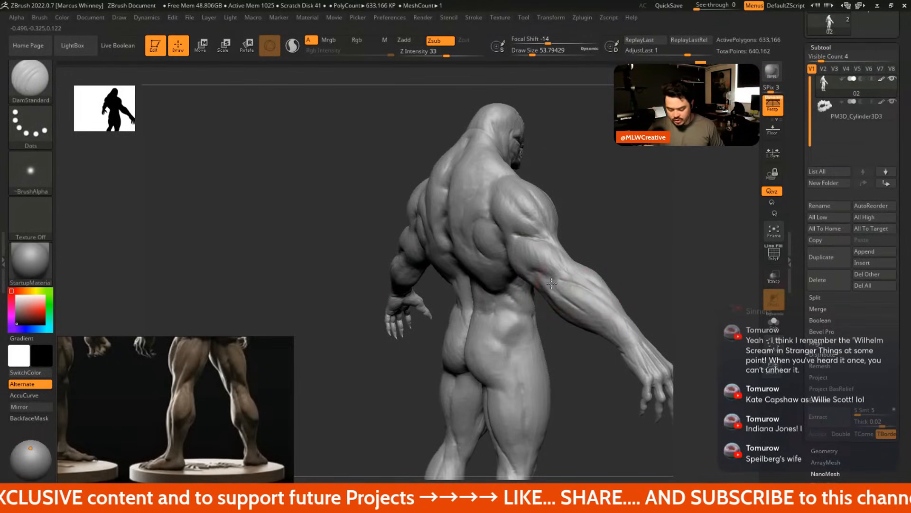
mouse_move(643, 313)
right_mouse_down()
mouse_move(655, 283)
mouse_move(605, 316)
mouse_move(588, 306)
right_mouse_up()
left_click_drag(588, 306, 596, 301, "shift")
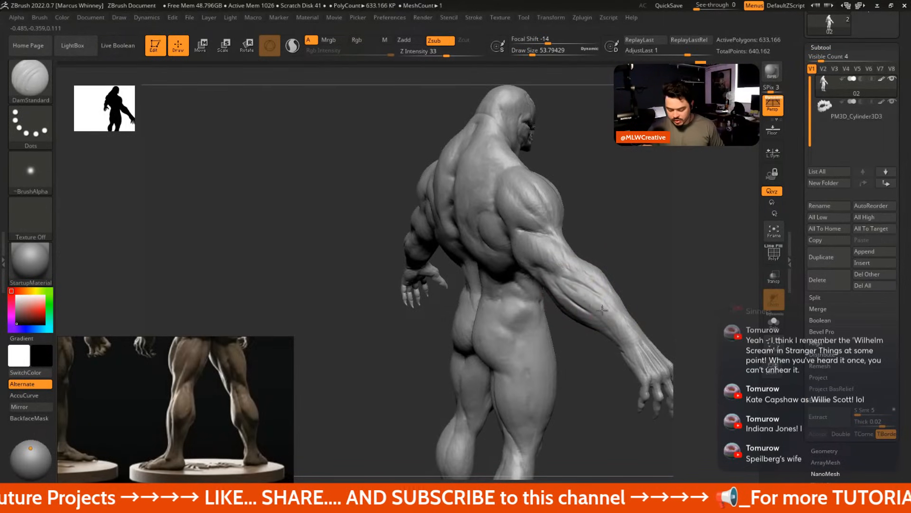
mouse_move(591, 285)
right_mouse_down("shift")
mouse_move(641, 247)
mouse_move(633, 250)
mouse_move(635, 226)
right_mouse_up("shift")
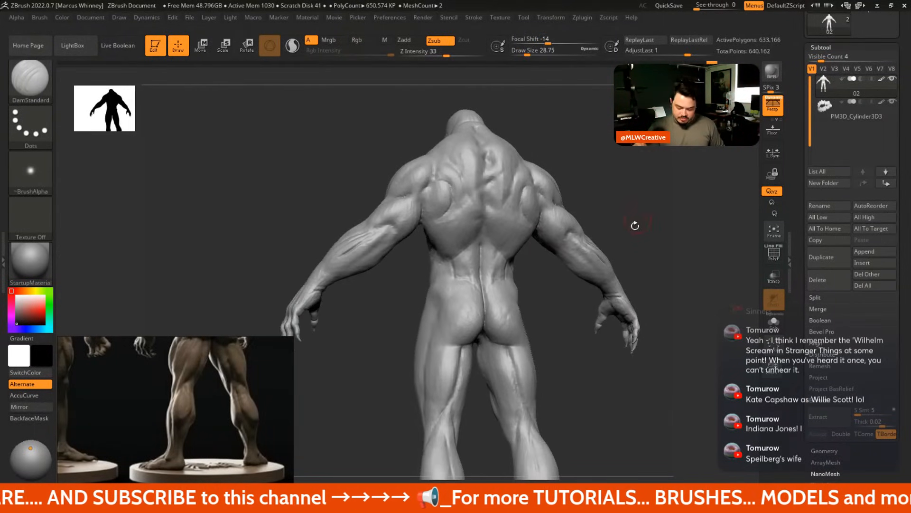
Build up the glutes and back muscles with ClayBuildup at draw sizes of about 41 and 33
key("b")
key("c")
key("b")
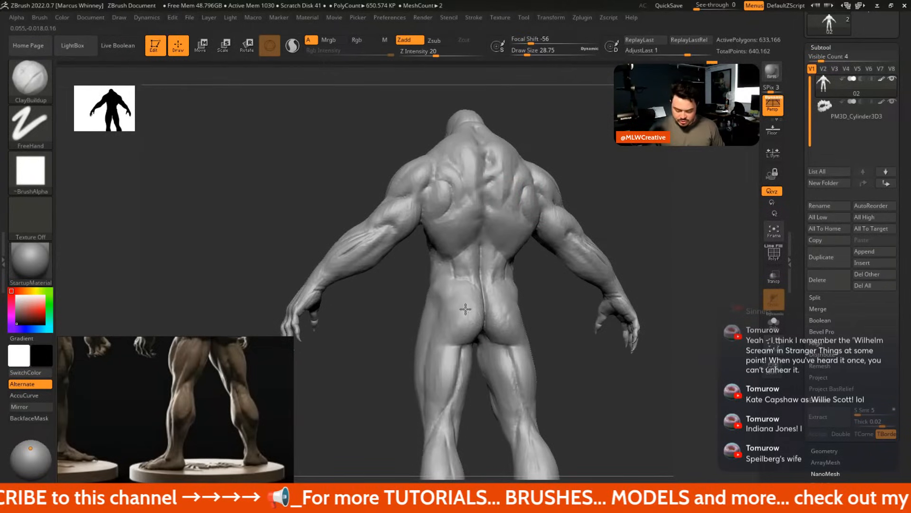
key("space")
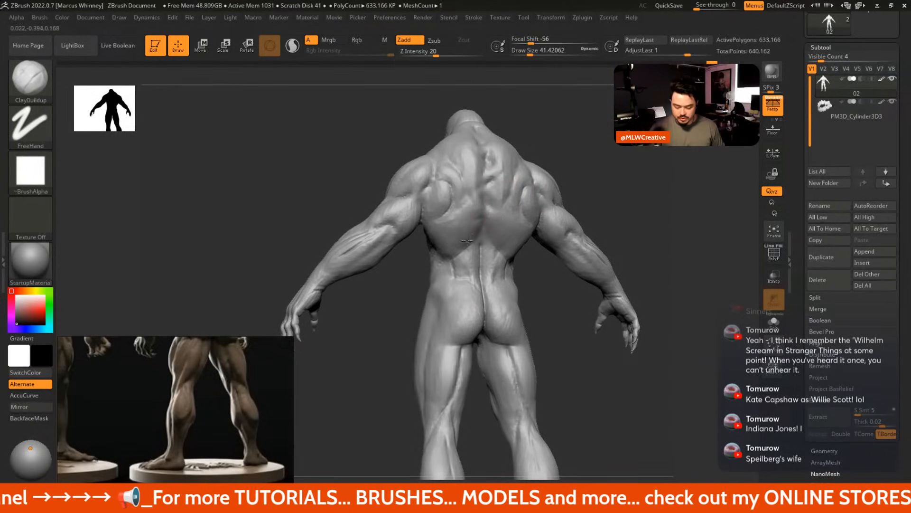
right_click_drag(494, 202, 451, 202)
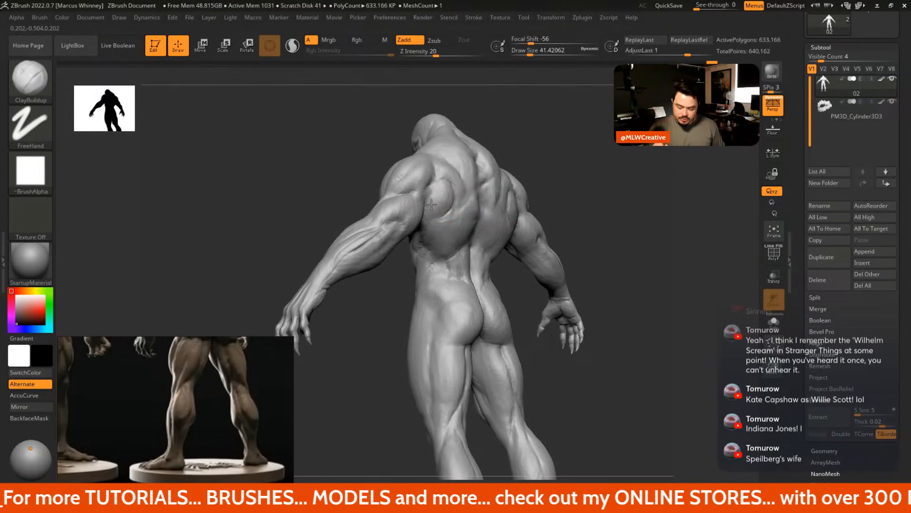
key("bracketleft")
mouse_move(570, 154)
right_mouse_down()
mouse_move(606, 149)
mouse_move(571, 183)
mouse_move(625, 168)
mouse_move(593, 171)
right_mouse_up()
Carve the abdominal and hip creases with DamStandard at a draw size of about 74
key("b")
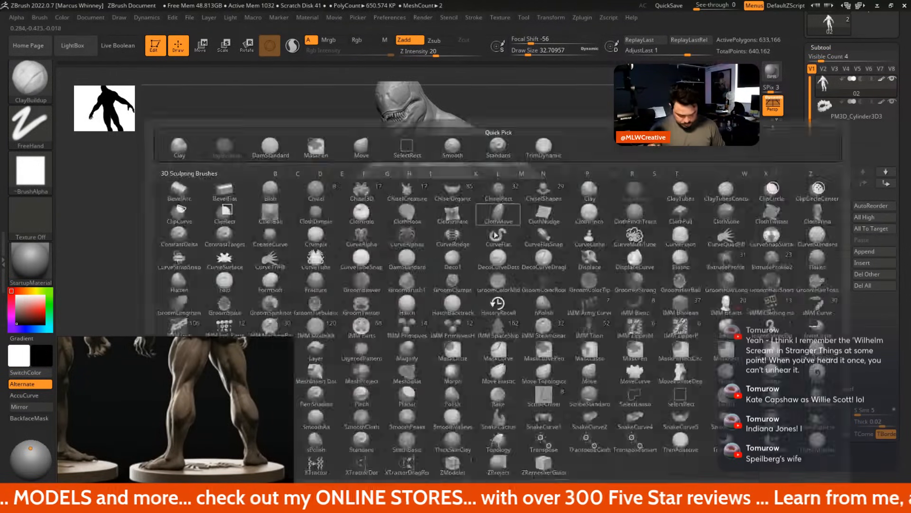
key("d")
key("s")
key("space")
left_click_drag(497, 241, 506, 241)
mouse_move(546, 195)
right_mouse_down()
mouse_move(584, 186)
mouse_move(590, 204)
right_mouse_up()
mouse_move(551, 307)
right_mouse_down("alt")
mouse_move(552, 248)
mouse_move(564, 271)
right_mouse_up("alt")
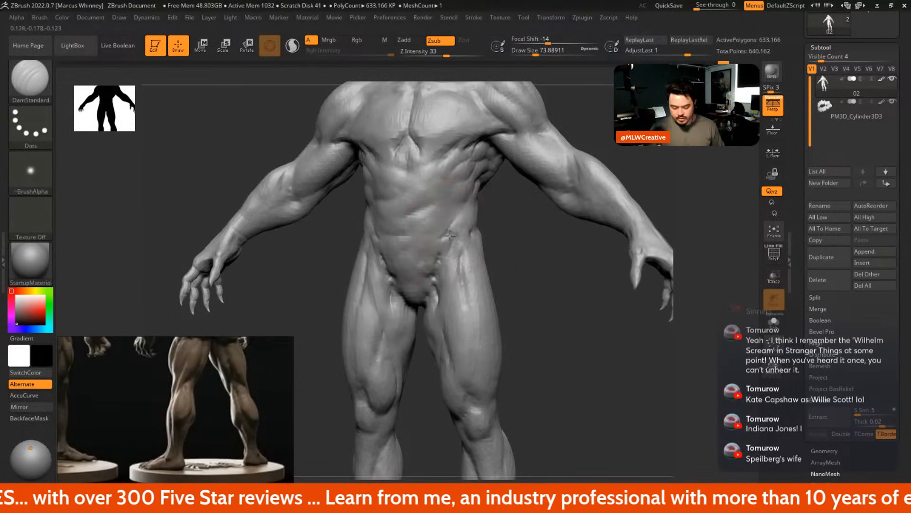
right_click_drag(474, 199, 381, 222)
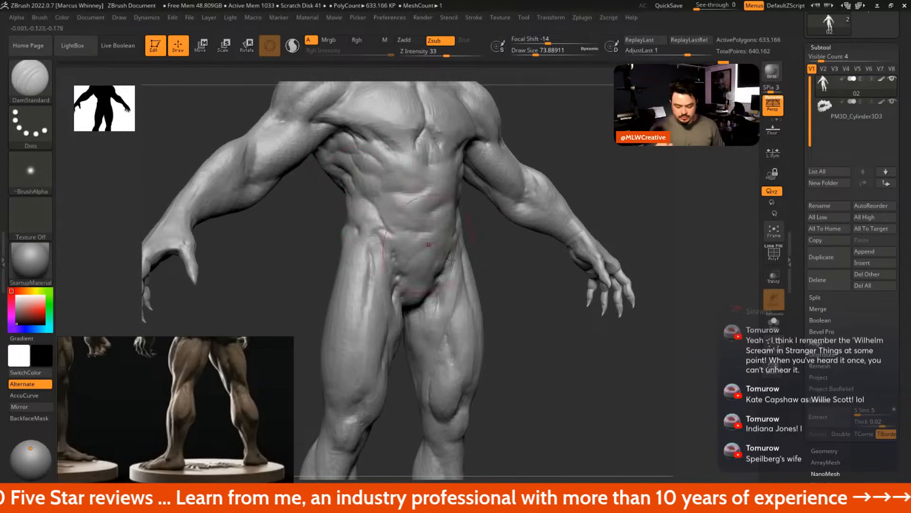
mouse_move(450, 259)
right_mouse_down()
mouse_move(513, 282)
mouse_move(482, 258)
mouse_move(464, 290)
mouse_move(551, 296)
mouse_move(513, 280)
mouse_move(486, 252)
right_mouse_up()
Build up the front thigh muscles from the hip to the knee with ClayBuildup at a draw size of about 39
right_click(549, 285)
key("b")
key("c")
key("b")
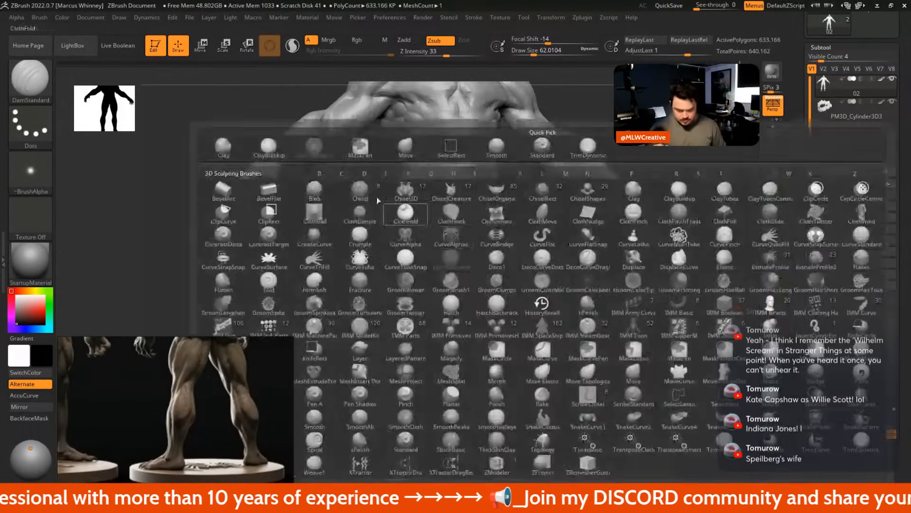
key("space")
left_click_drag(524, 242, 521, 242)
right_click_drag(561, 236, 492, 280, "ctrl")
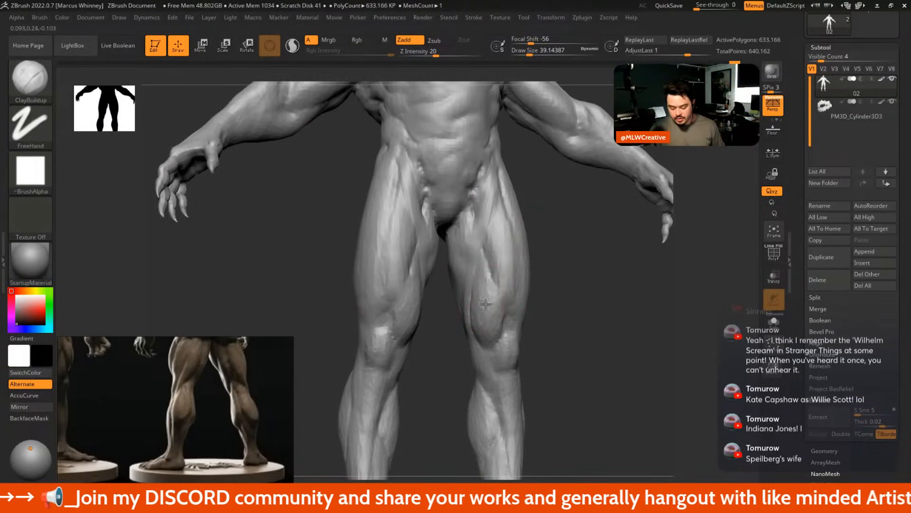
right_click_drag(480, 293, 511, 302)
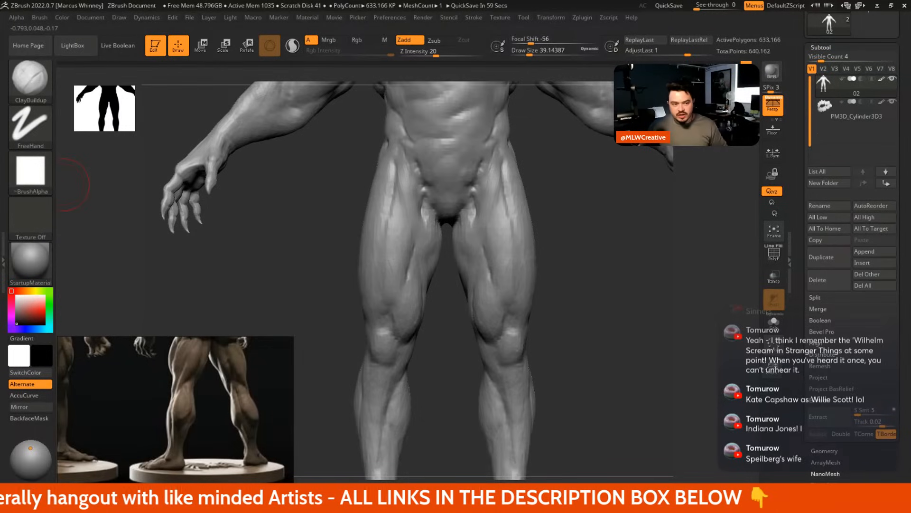
left_click_drag(533, 278, 505, 283)
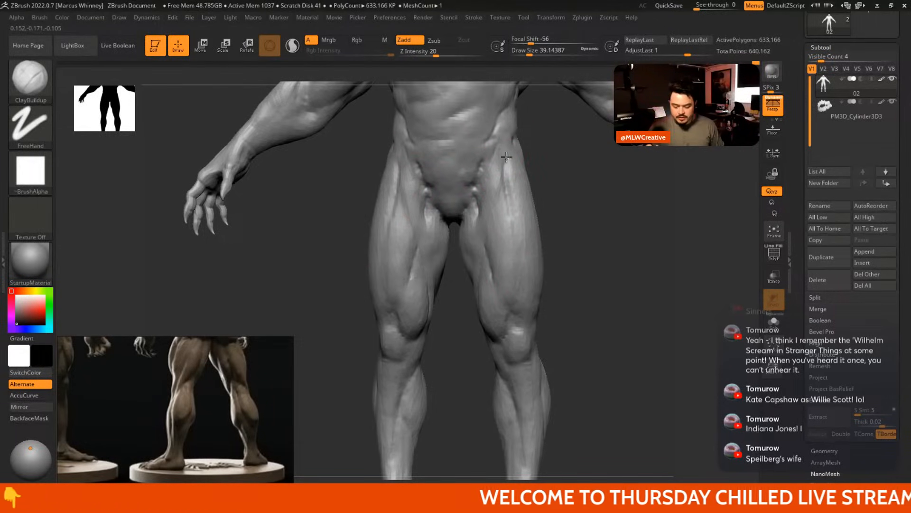
Build up the knees, shins and calves with ClayBuildup at a draw size of about 33
left_click_drag(553, 230, 580, 287, "shift")
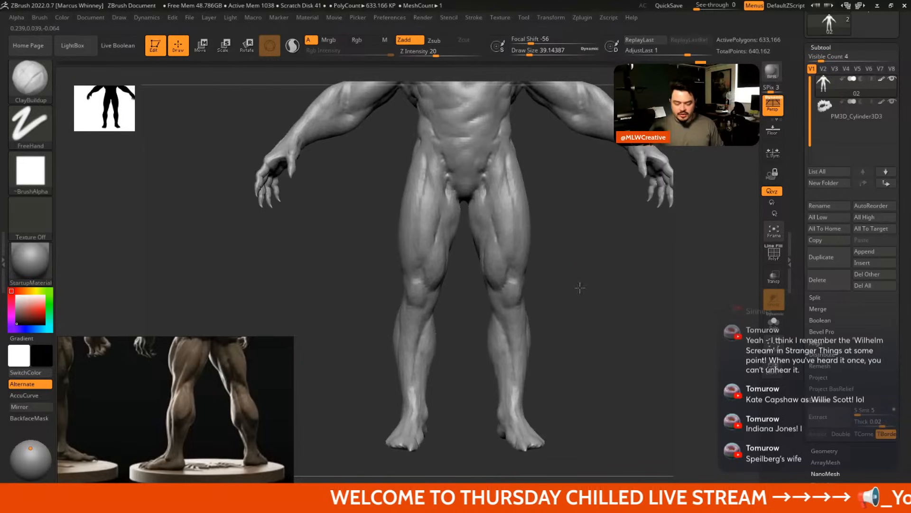
key("bracketleft")
key("space")
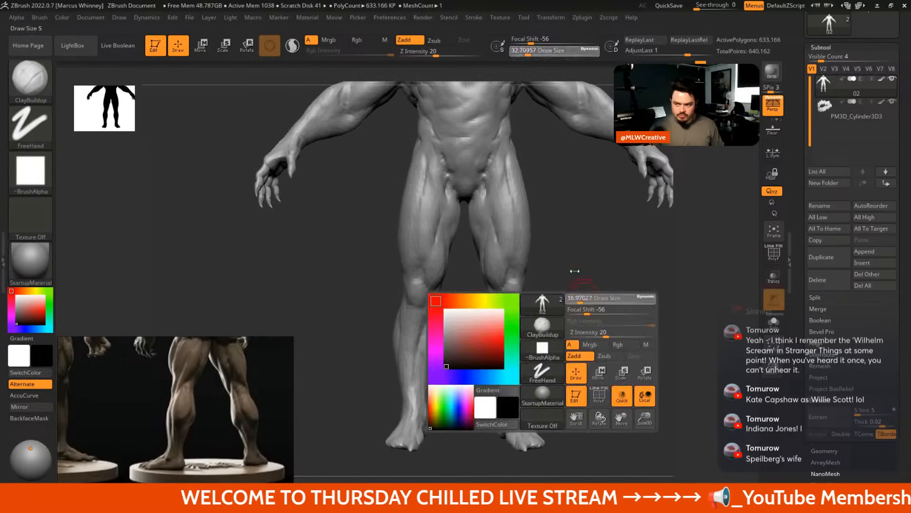
key("space")
mouse_move(573, 262)
left_mouse_down()
mouse_move(555, 262)
mouse_move(543, 223)
left_mouse_up()
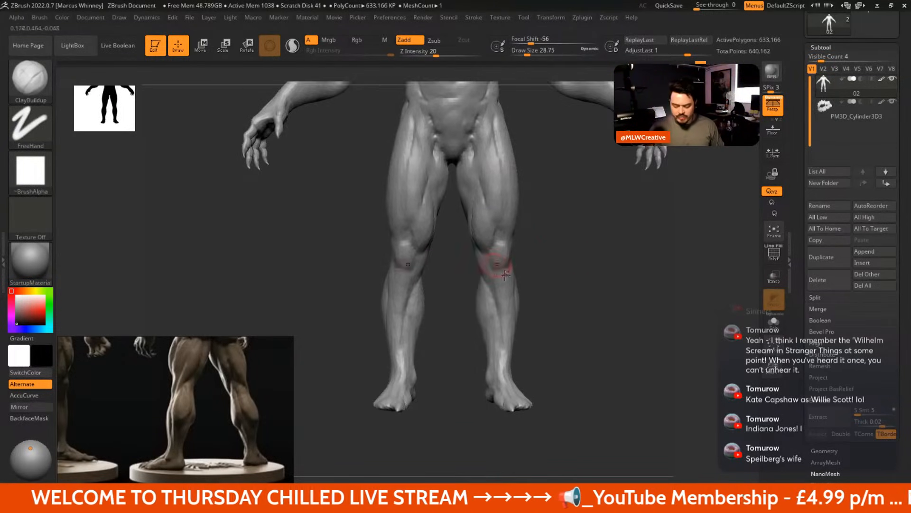
mouse_move(555, 278)
left_mouse_down("alt")
mouse_move(553, 223)
mouse_move(505, 229)
left_mouse_up("alt")
key("space")
key("space")
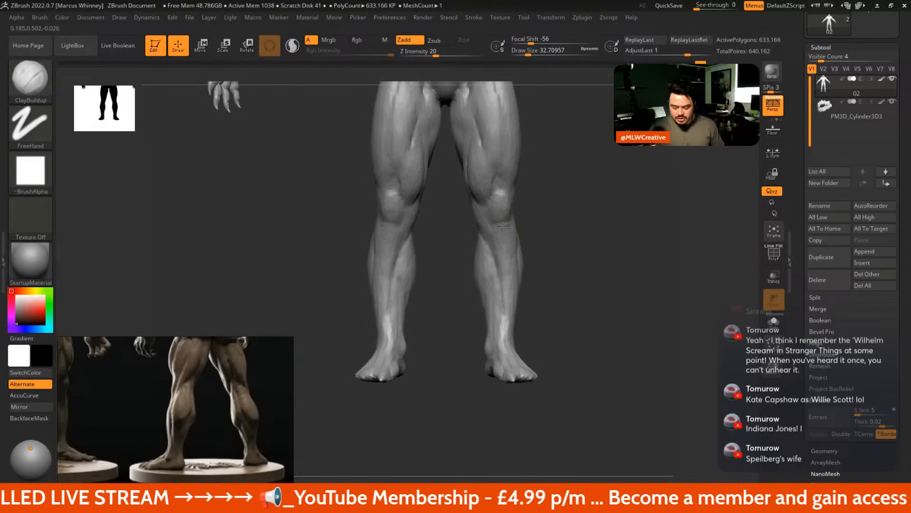
key("ctrl")
key("ctrl")
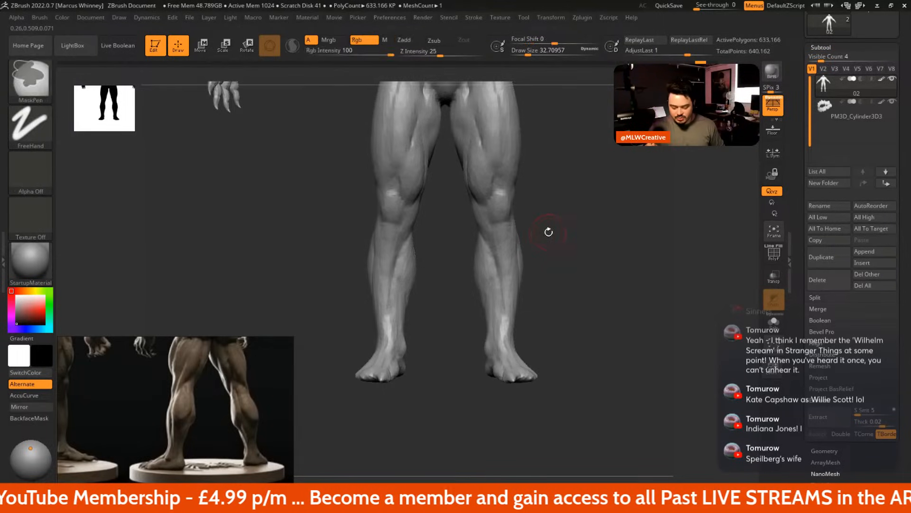
mouse_move(547, 229)
left_mouse_down()
mouse_move(549, 265)
mouse_move(503, 224)
mouse_move(541, 279)
mouse_move(539, 266)
mouse_move(469, 224)
left_mouse_up()
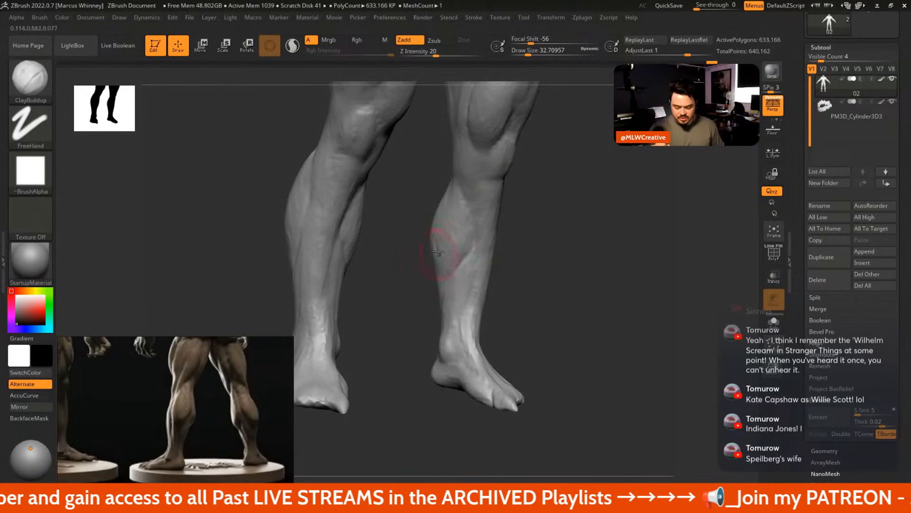
mouse_move(541, 257)
left_mouse_down()
mouse_move(541, 266)
mouse_move(529, 244)
mouse_move(563, 247)
left_mouse_up()
Reshape the inner calf and ankle contours with the Move brush at draw sizes of about 56 and 41
key("b")
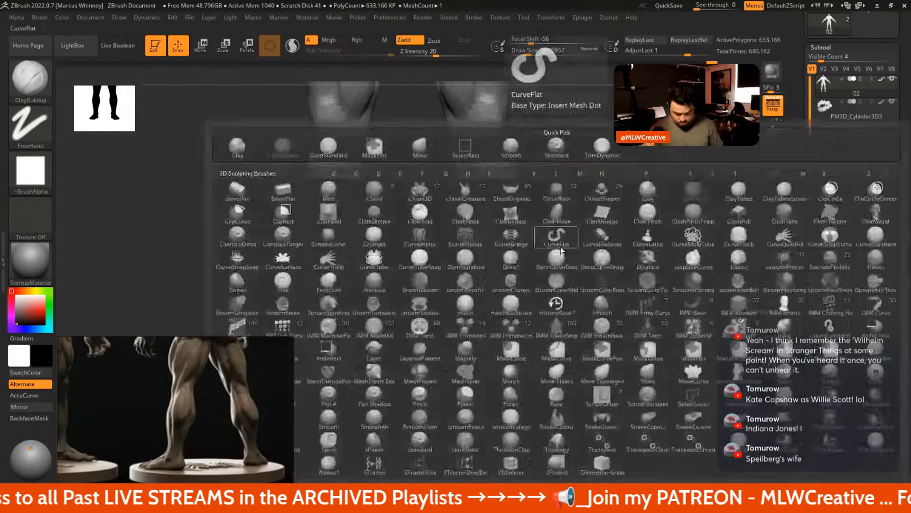
key("m")
key("v")
key("space")
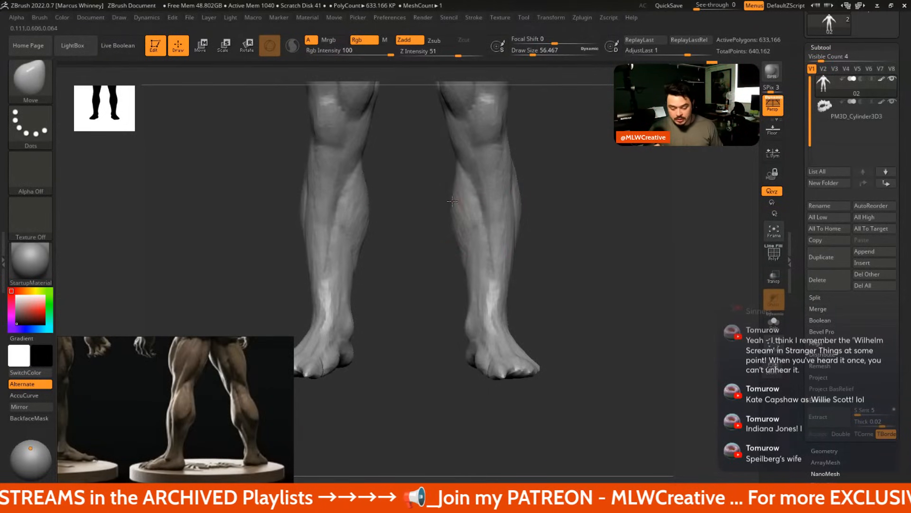
key("space")
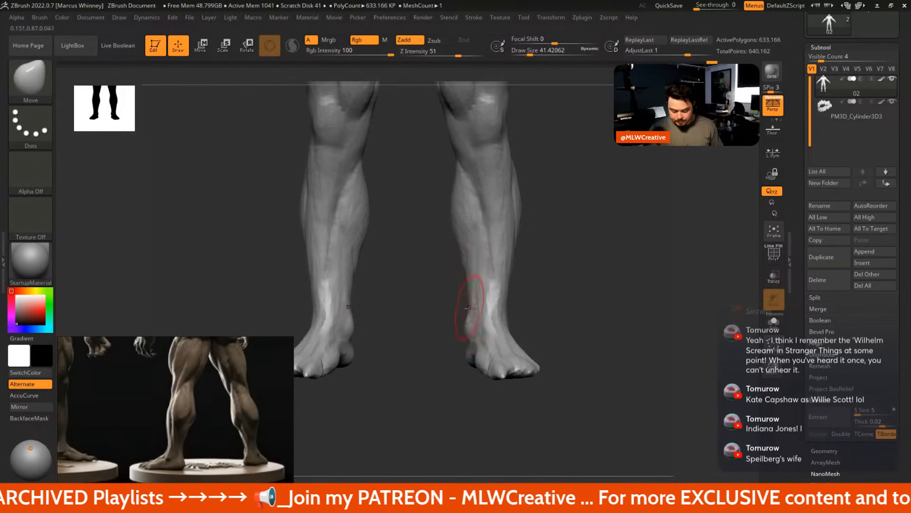
right_click_drag(489, 298, 511, 303)
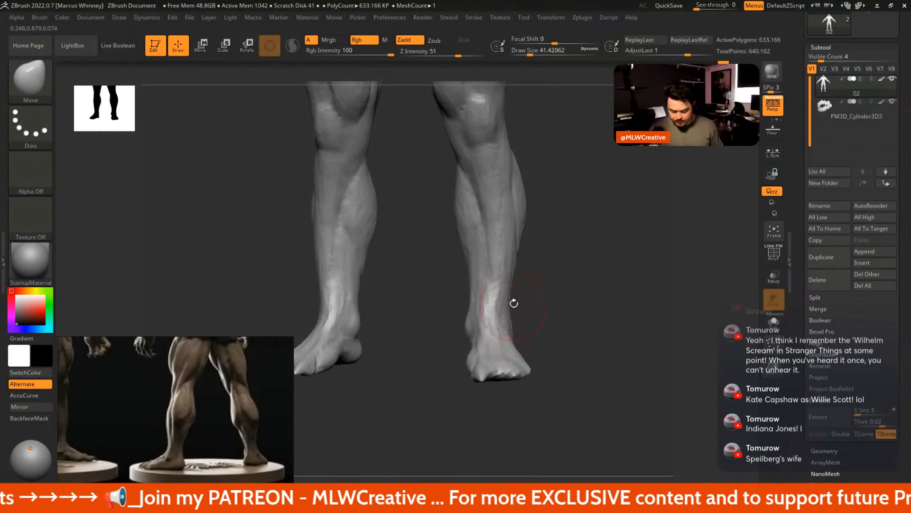
right_click_drag(626, 270, 501, 333)
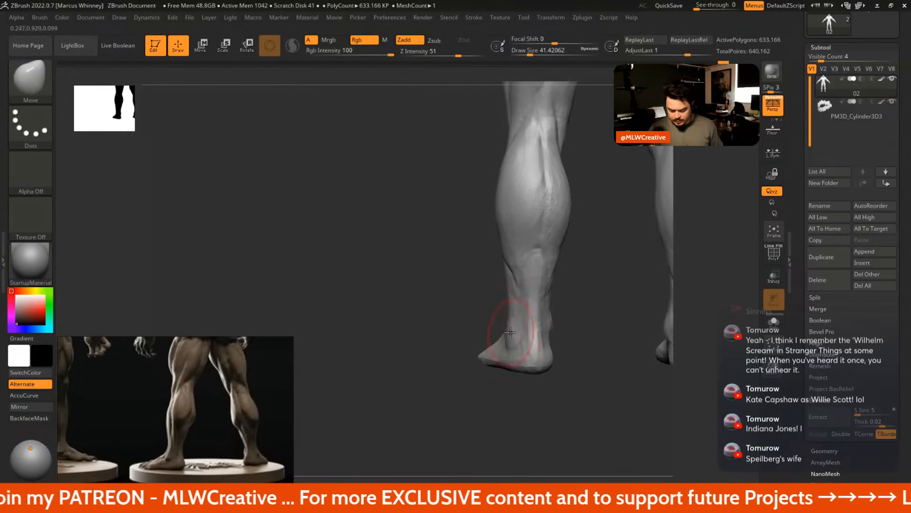
right_click_drag(595, 267, 556, 281)
key("space")
Build up the back of the calves, Achilles tendons and ankles with ClayBuildup at a draw size of about 27
key("b")
key("c")
key("b")
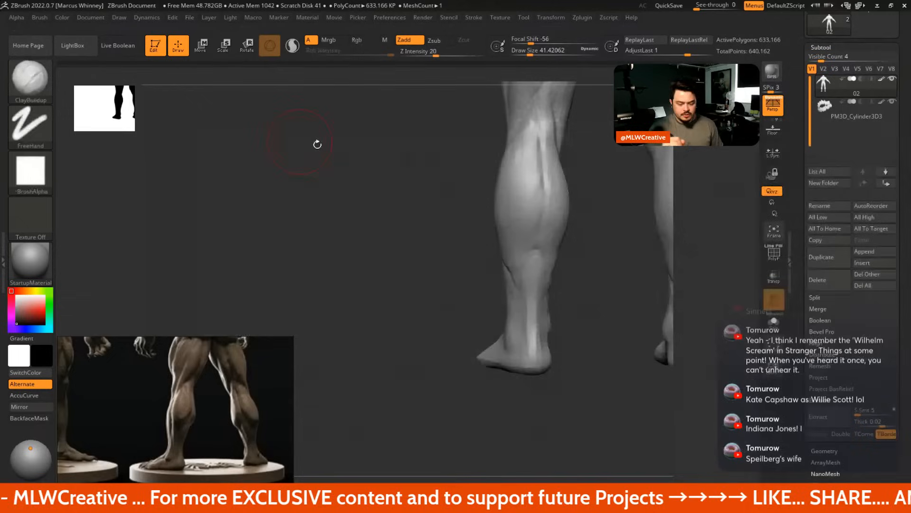
key("space")
left_click_drag(556, 204, 551, 204)
right_click_drag(584, 269, 544, 262)
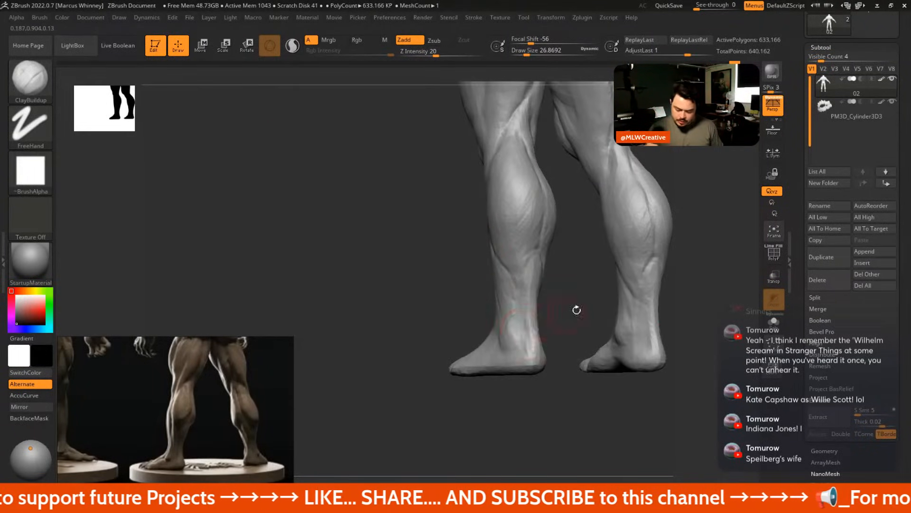
right_click_drag(576, 309, 482, 350)
right_click_drag(621, 222, 627, 345, "alt")
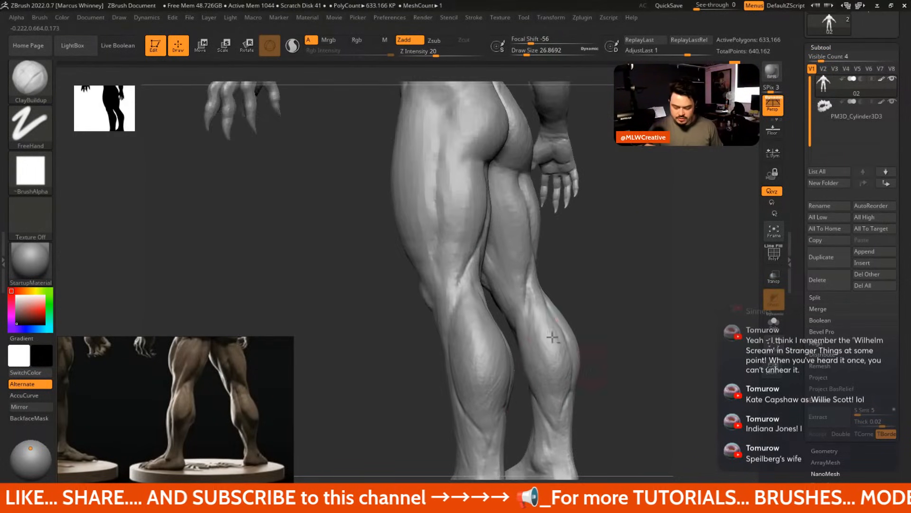
Add volume to the hamstrings down to the back of the knee with ClayBuildup at a draw size of about 41
key("space")
mouse_move(446, 236)
left_mouse_down()
mouse_move(459, 237)
mouse_move(455, 260)
mouse_move(454, 216)
left_mouse_up()
mouse_move(514, 271)
right_mouse_down()
mouse_move(592, 226)
mouse_move(515, 249)
right_mouse_up()
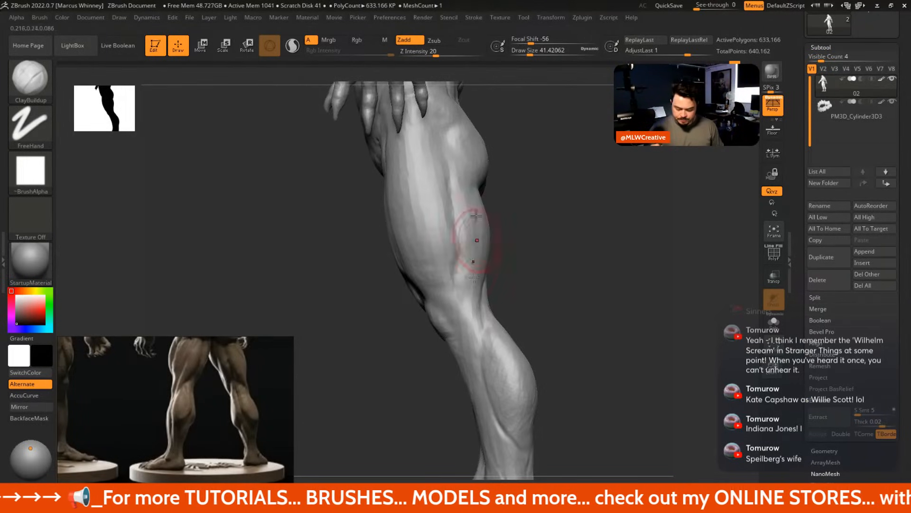
right_click_drag(533, 287, 495, 220)
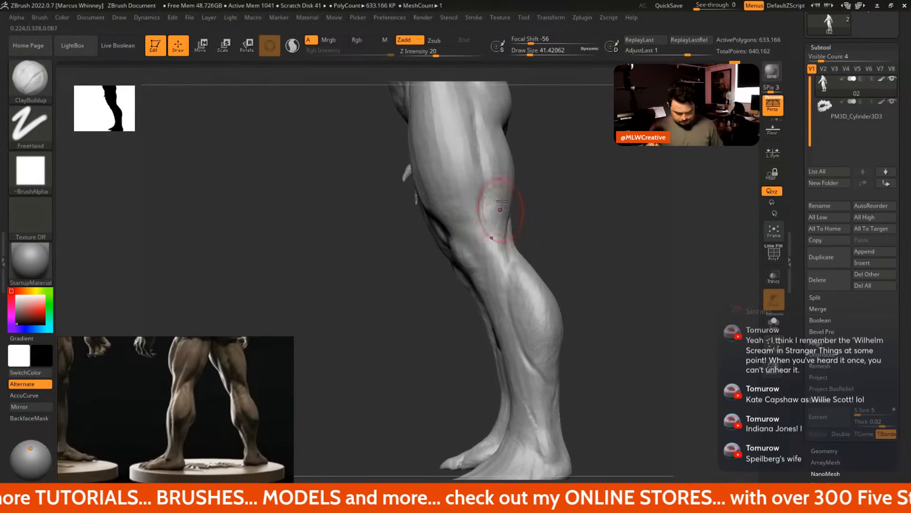
Carve the muscle separations along the outer thigh and above the knee with DamStandard at a draw size of about 41
key("b")
key("d")
key("s")
right_click_drag(588, 205, 462, 176)
left_click_drag(476, 177, 481, 219)
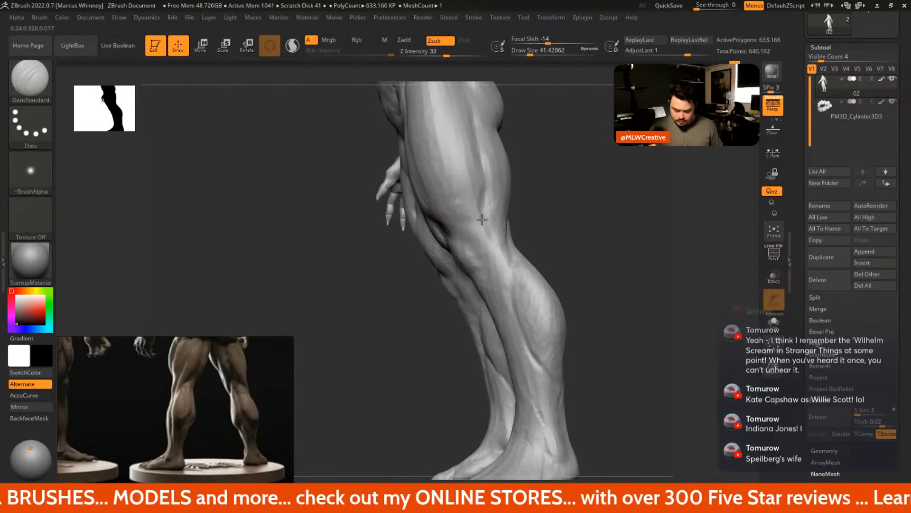
right_click_drag(552, 225, 450, 234)
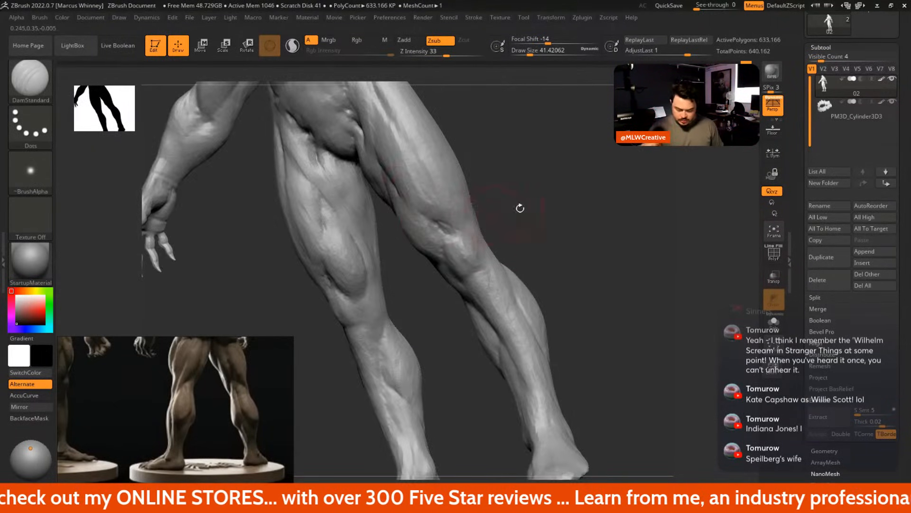
right_click_drag(521, 208, 437, 230)
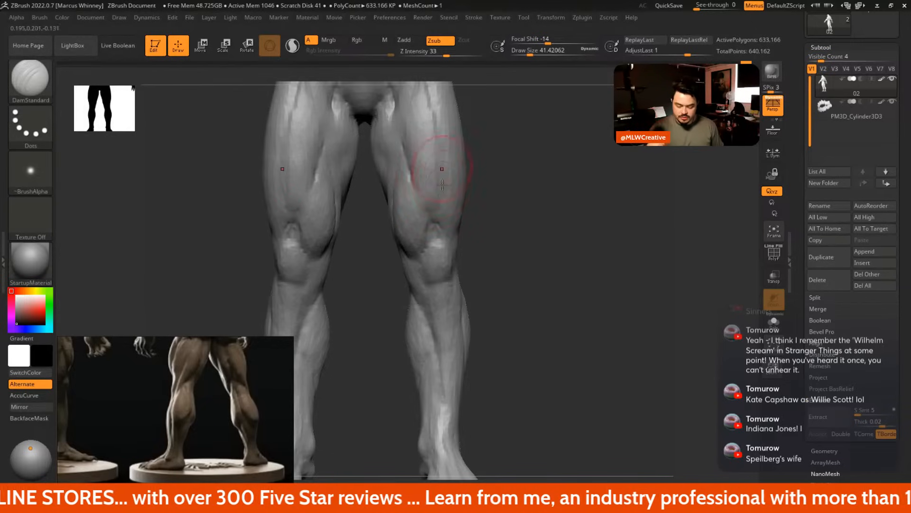
Build up the front thigh muscles around the kneecaps with ClayBuildup at a draw size of about 29
key("b")
key("c")
key("b")
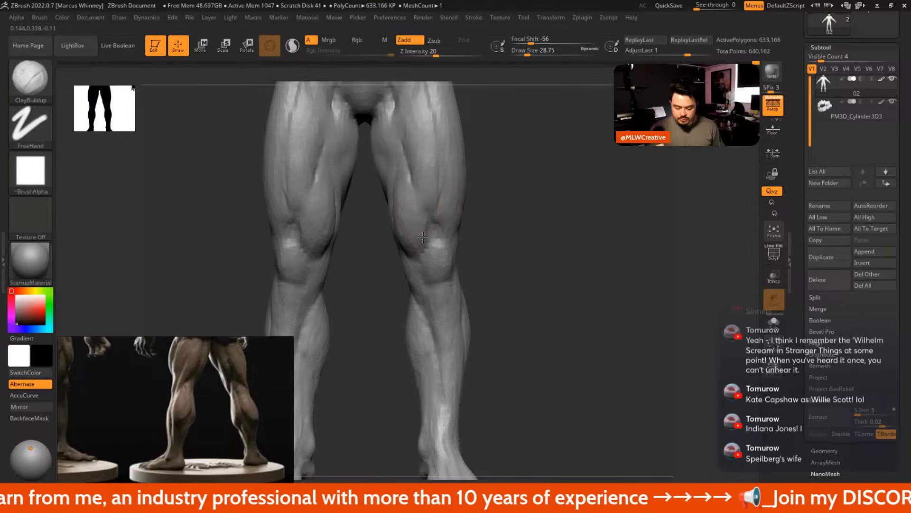
mouse_move(497, 205)
right_mouse_down("alt")
mouse_move(525, 185)
mouse_move(515, 233)
mouse_move(532, 277)
right_mouse_up("alt")
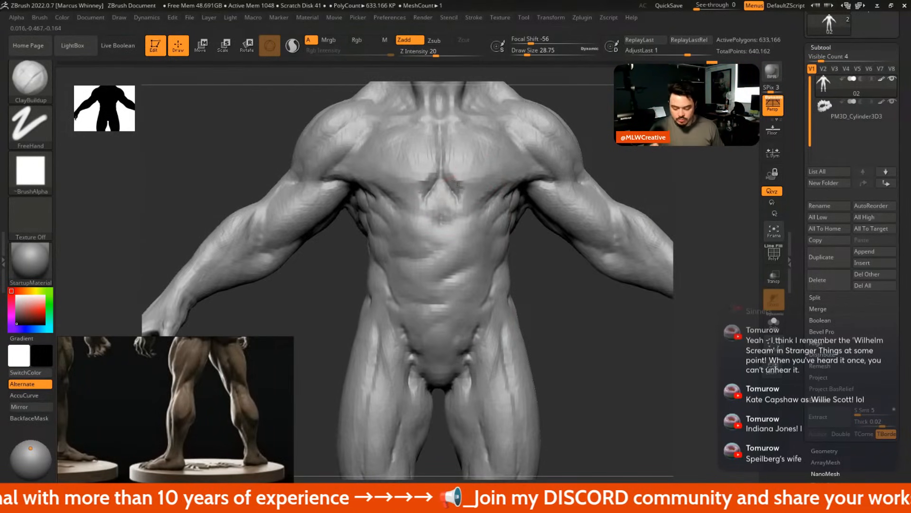
Carve the inverted-V crease at the base of the sternum with DamStandard, and flatten its edges with TrimDynamic, both at a draw size of about 41
key("b")
key("d")
key("s")
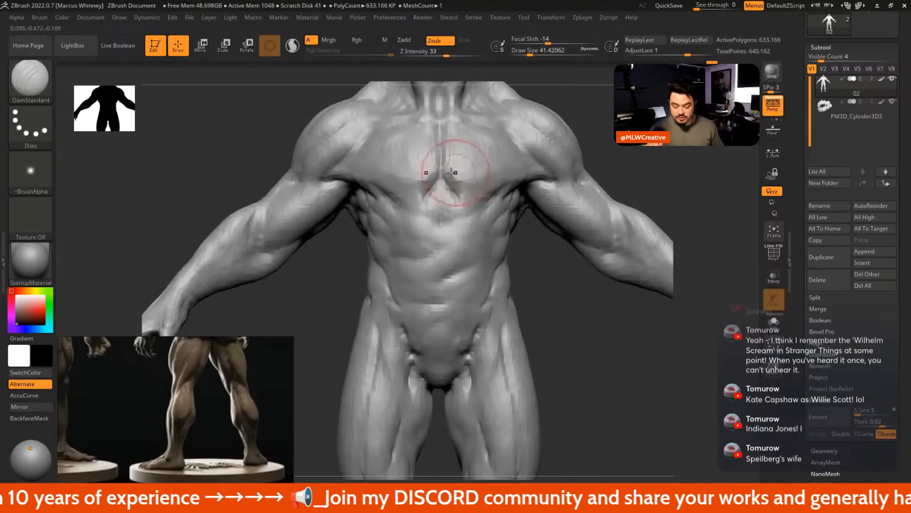
left_click_drag(441, 173, 460, 201)
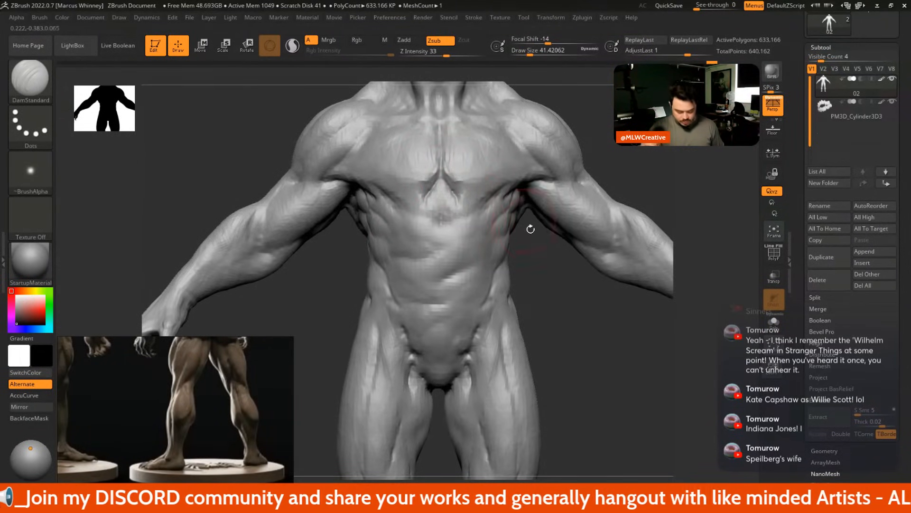
key("b")
key("t")
key("d")
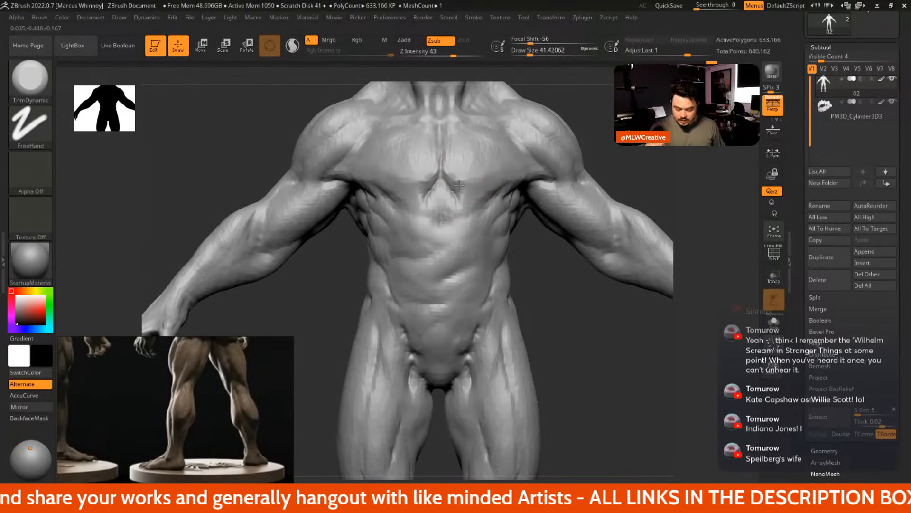
Sharpen the chest, rib and upper-arm creases with DamStandard at draw sizes of about 59 and 49
key("b")
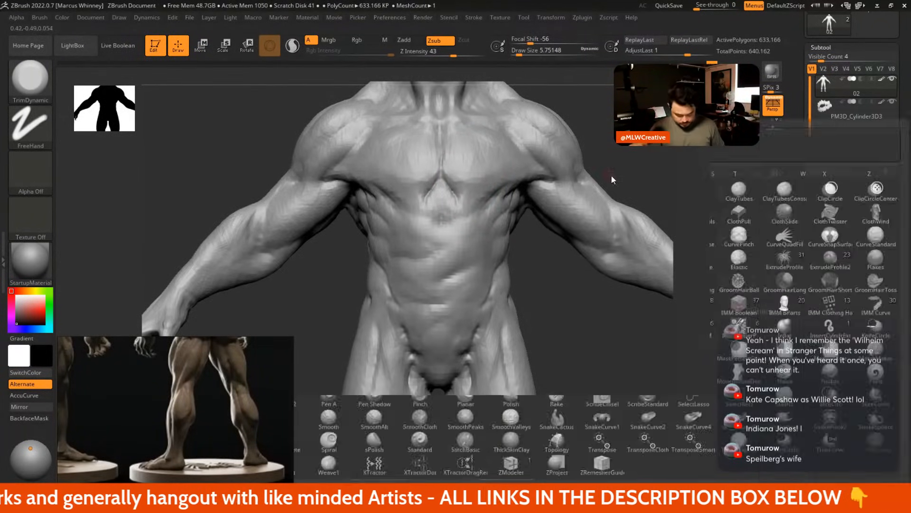
key("d")
key("s")
left_click_drag(621, 147, 598, 205, "alt")
key("space")
left_click_drag(553, 256, 564, 256)
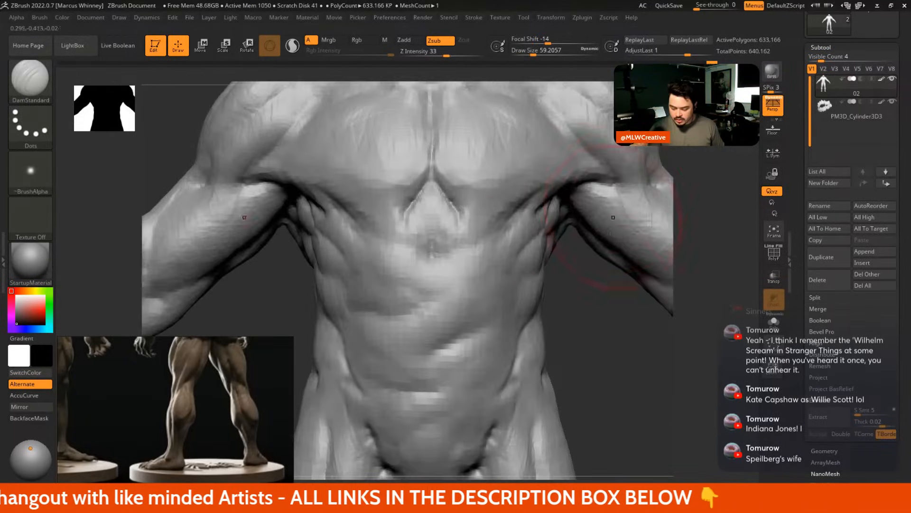
left_click_drag(602, 318, 602, 163, "alt")
key("space")
left_click_drag(564, 212, 560, 213)
key("space")
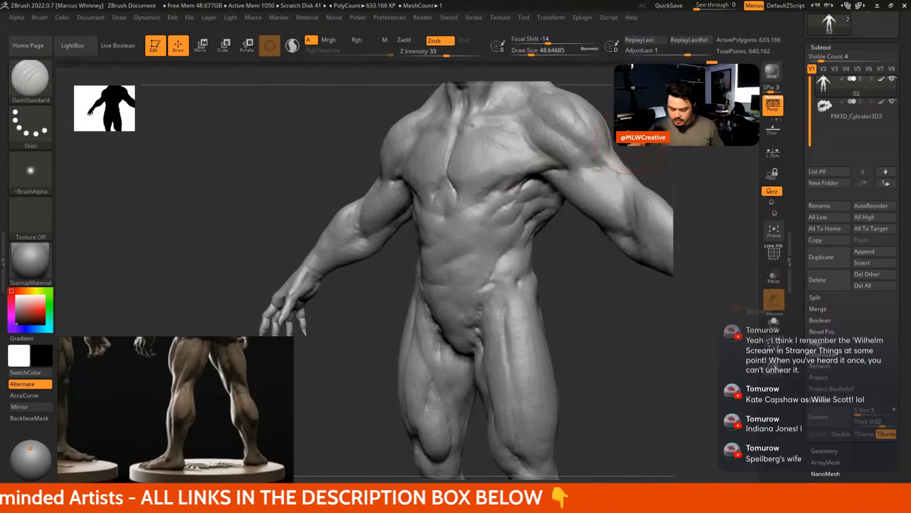
right_click_drag(588, 160, 543, 230, "alt")
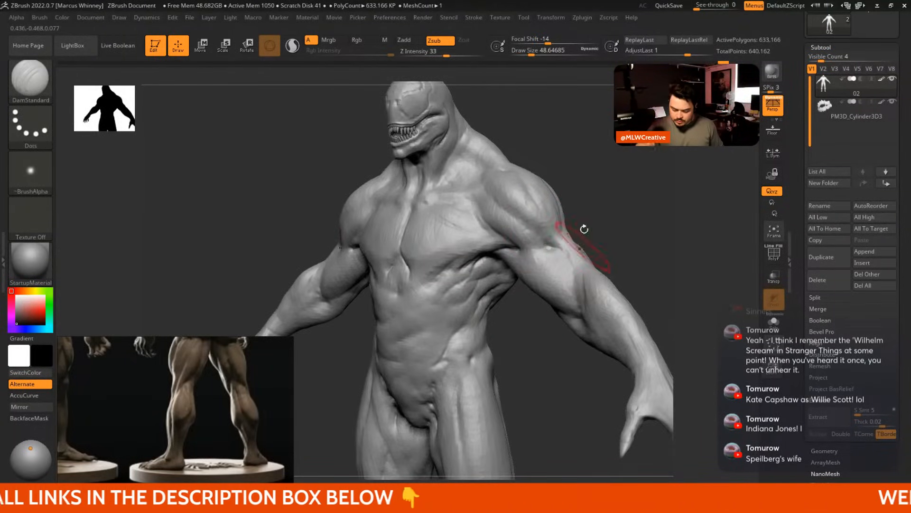
mouse_move(589, 215)
left_mouse_down()
mouse_move(529, 171)
mouse_move(586, 266)
left_mouse_up()
mouse_move(561, 202)
left_mouse_down()
mouse_move(578, 235)
mouse_move(584, 178)
left_mouse_up()
Flatten the surfaces beside the sternum notch with TrimDynamic at a draw size of about 22
key("b")
key("t")
key("d")
key("space")
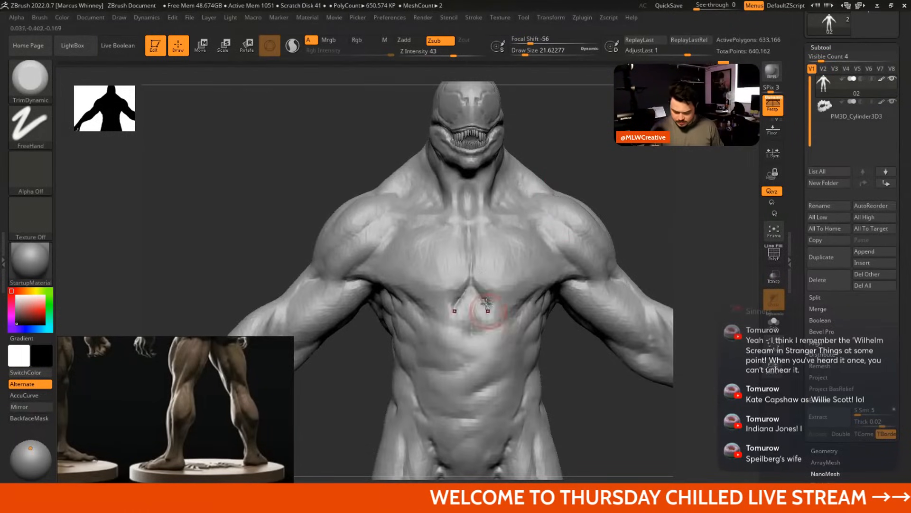
key("f")
left_click_drag(590, 155, 600, 158)
left_click_drag(593, 244, 594, 115, "alt")
Build up the forearm muscles below the elbow with ClayBuildup at a draw size of about 31
key("b")
key("c")
key("b")
key("space")
mouse_move(597, 159)
left_mouse_down()
mouse_move(611, 159)
mouse_move(625, 180)
mouse_move(621, 191)
left_mouse_up()
left_click_drag(579, 221, 613, 287, "alt")
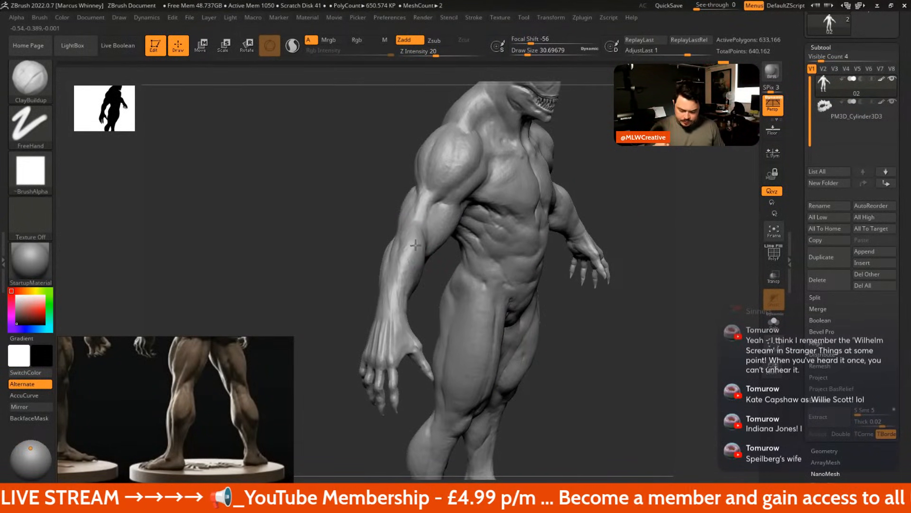
mouse_move(415, 266)
left_mouse_down()
mouse_move(423, 289)
mouse_move(398, 298)
left_mouse_up()
Build up the chest and shoulder muscle surfaces with ClayBuildup at draw sizes of about 18 and 35
left_click_drag(624, 319, 578, 329)
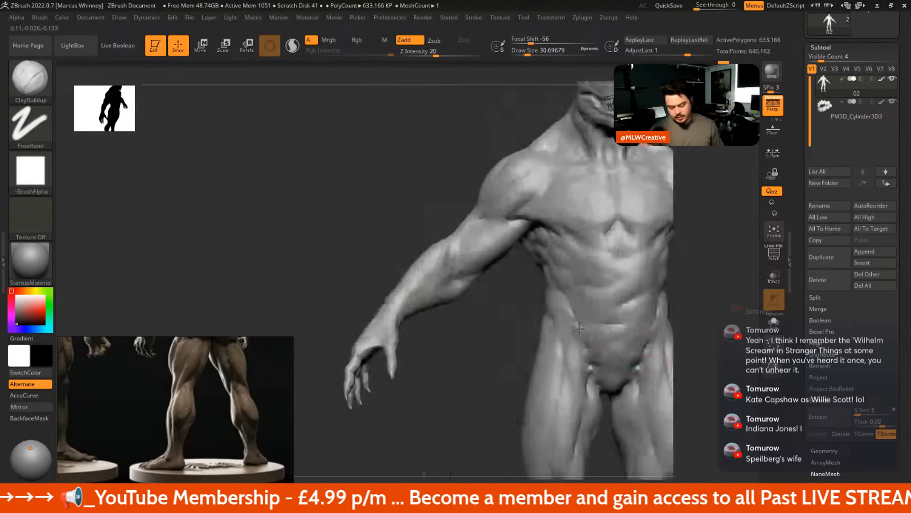
left_click_drag(512, 332, 430, 291)
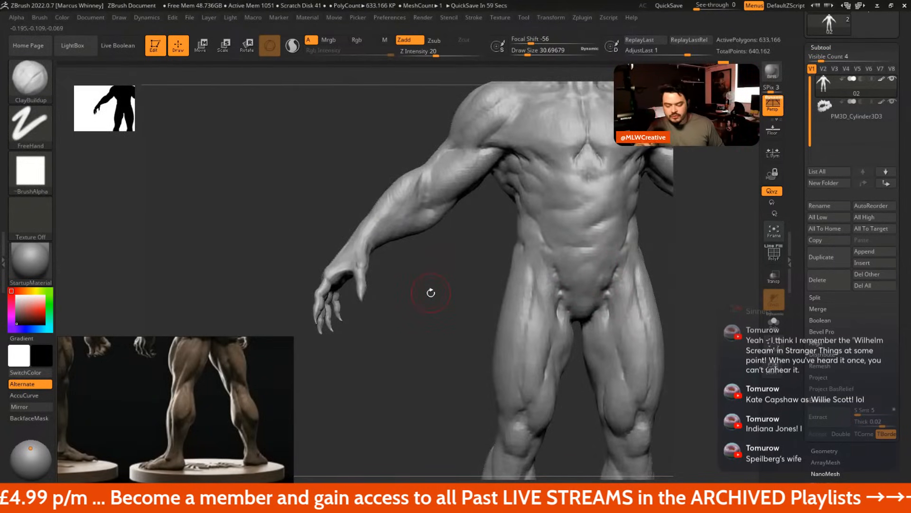
mouse_move(431, 293)
left_mouse_down()
mouse_move(529, 203)
mouse_move(500, 188)
left_mouse_up()
key("space")
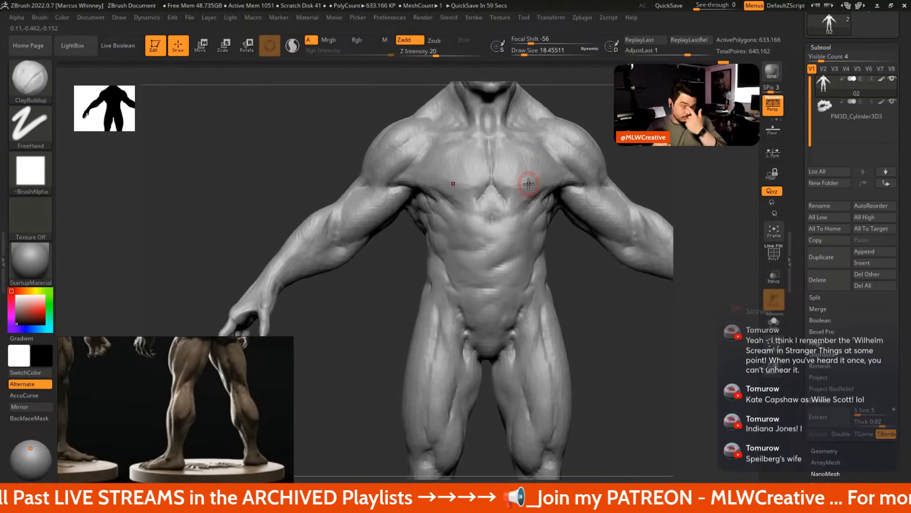
mouse_move(619, 341)
left_mouse_down()
mouse_move(525, 338)
mouse_move(529, 309)
mouse_move(477, 295)
left_mouse_up()
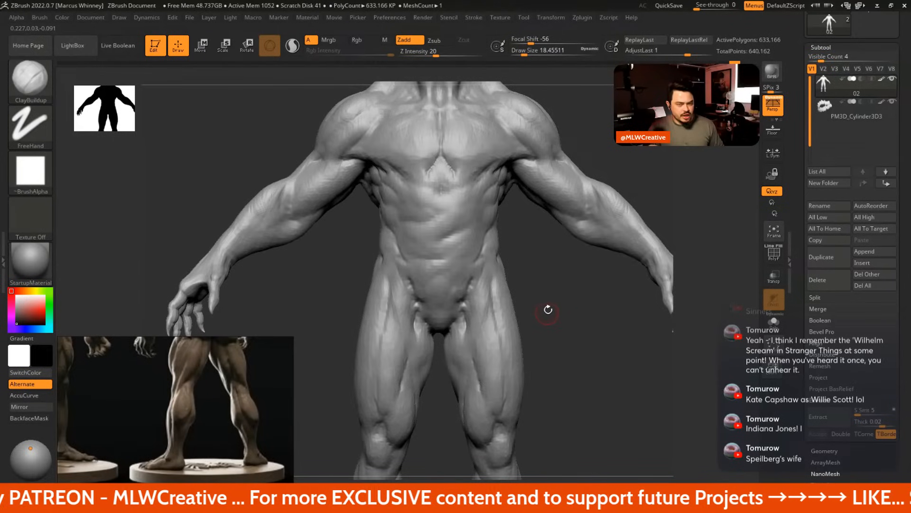
left_click_drag(548, 309, 527, 306)
key("space")
left_click(489, 273)
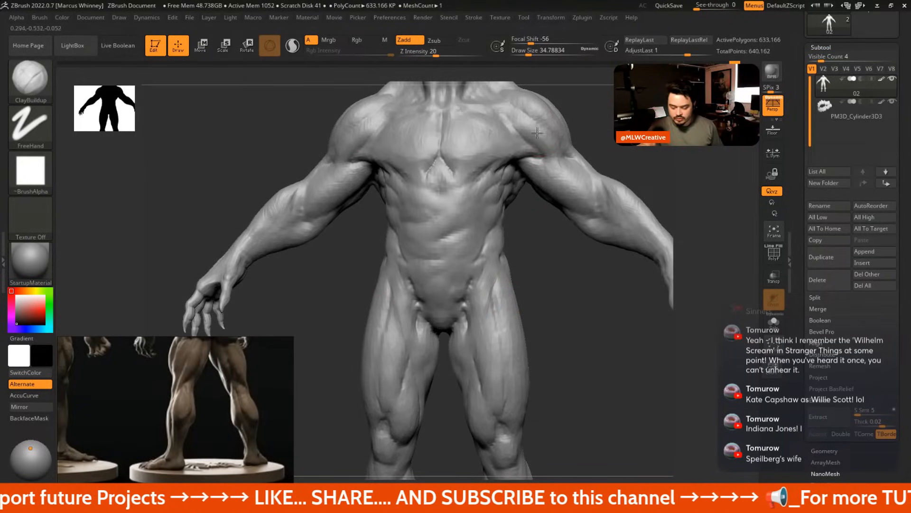
left_click_drag(568, 261, 530, 257)
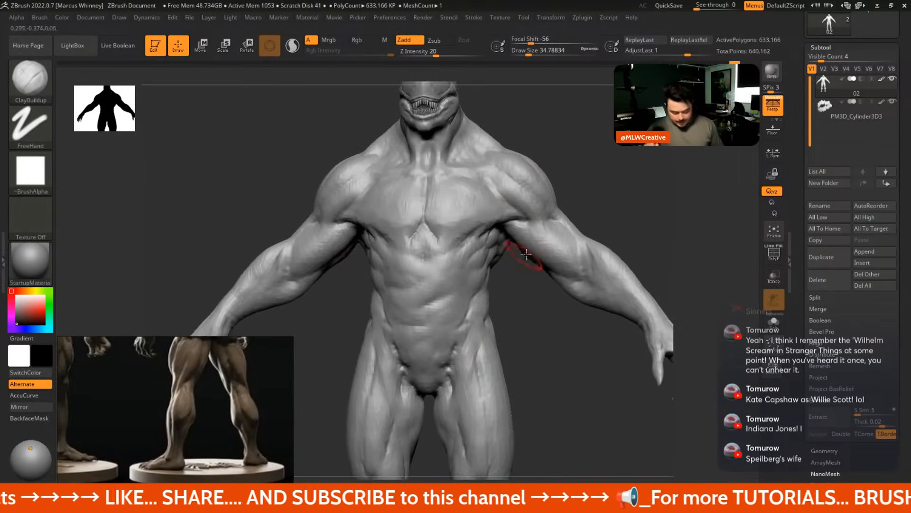
Carve the crease between the chest, front deltoid and upper arm with DamStandard at a draw size of about 35
key("b")
key("d")
key("s")
key("space")
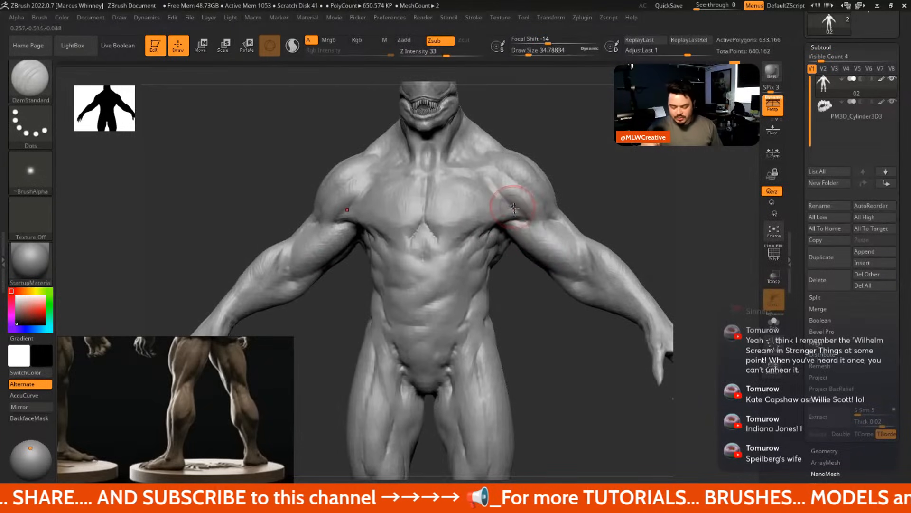
left_click_drag(498, 174, 526, 205)
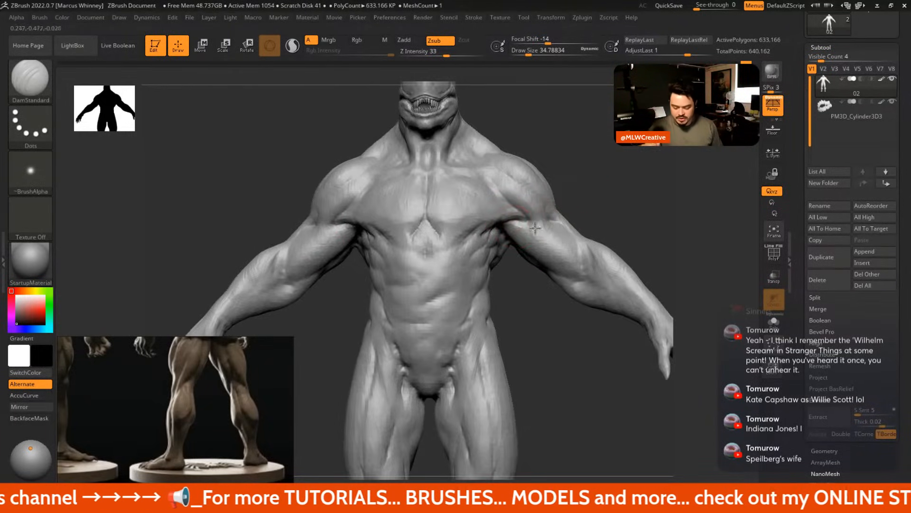
left_click_drag(584, 221, 555, 182)
left_click_drag(534, 220, 600, 257)
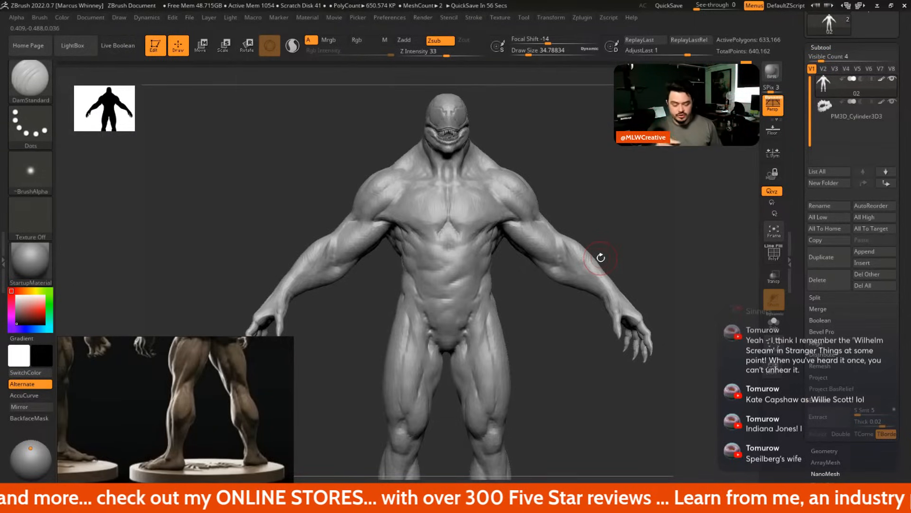
Sharpen the inner elbow crease between the upper arm and forearm with DamStandard at a draw size of about 65
mouse_move(576, 210)
left_mouse_down()
mouse_move(586, 203)
mouse_move(593, 217)
mouse_move(576, 173)
mouse_move(581, 192)
left_mouse_up()
key("space")
left_click_drag(581, 192, 587, 177)
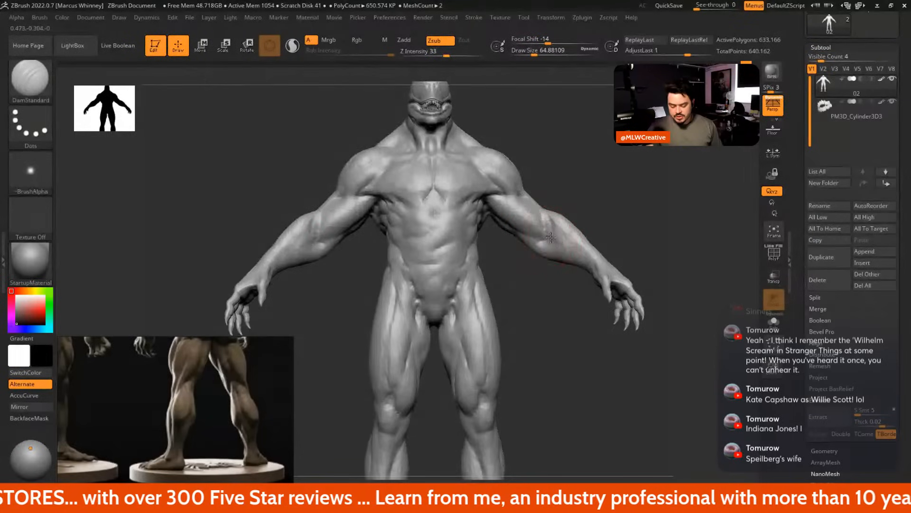
left_click_drag(550, 237, 545, 238)
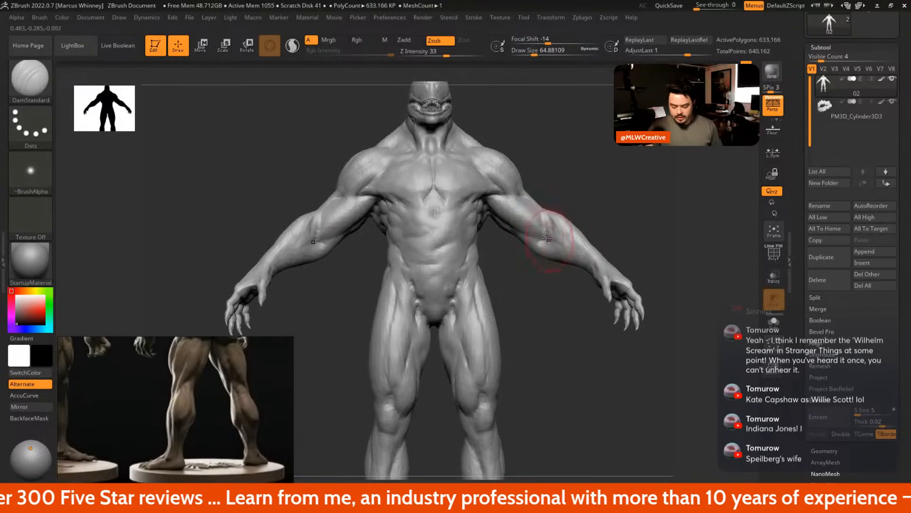
Add muscle and tendon forms along the outer forearm with ClayBuildup at a draw size of about 17
mouse_move(627, 252)
left_mouse_down()
mouse_move(620, 242)
mouse_move(611, 295)
mouse_move(603, 247)
left_mouse_up()
key("space")
key("b")
key("c")
key("b")
key("space")
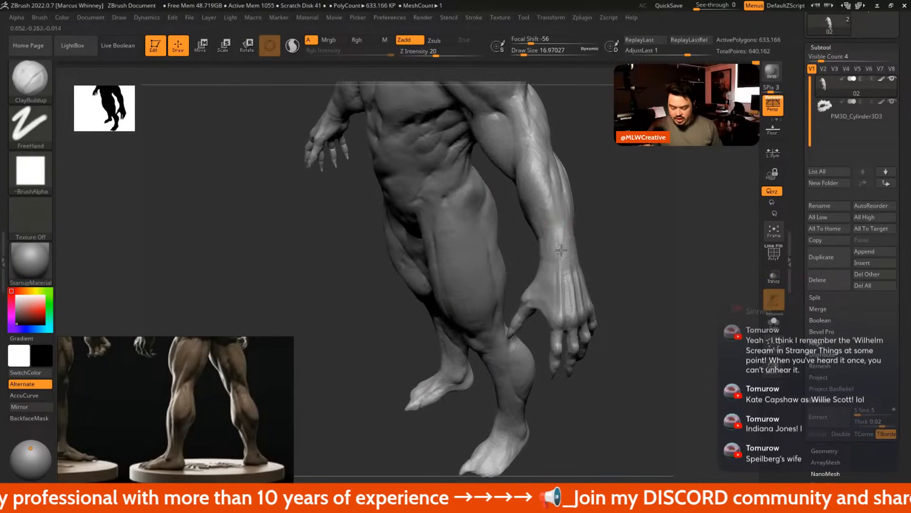
left_click_drag(622, 239, 573, 252)
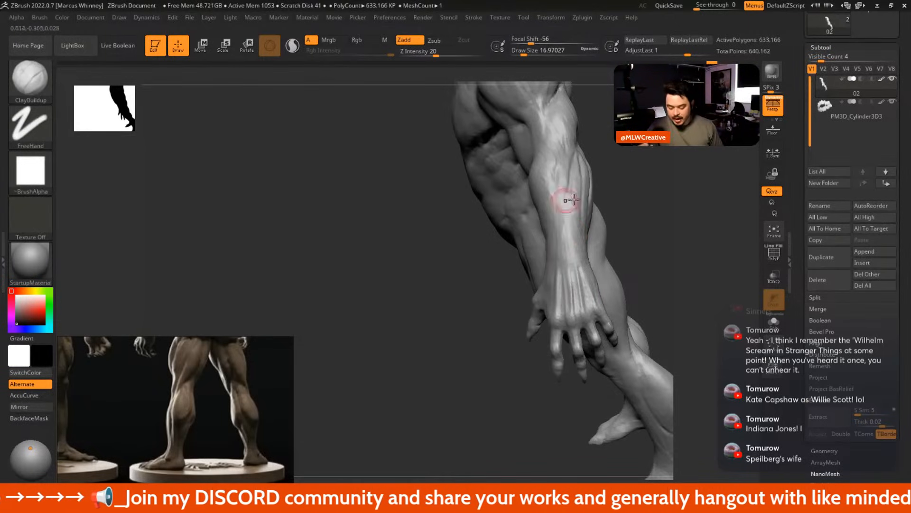
left_click_drag(655, 223, 604, 245)
Build up the lower forearm into the wrist and thumb side with ClayBuildup at a draw size of about 31
left_click_drag(618, 291, 641, 271)
key("space")
left_click_drag(593, 236, 599, 236)
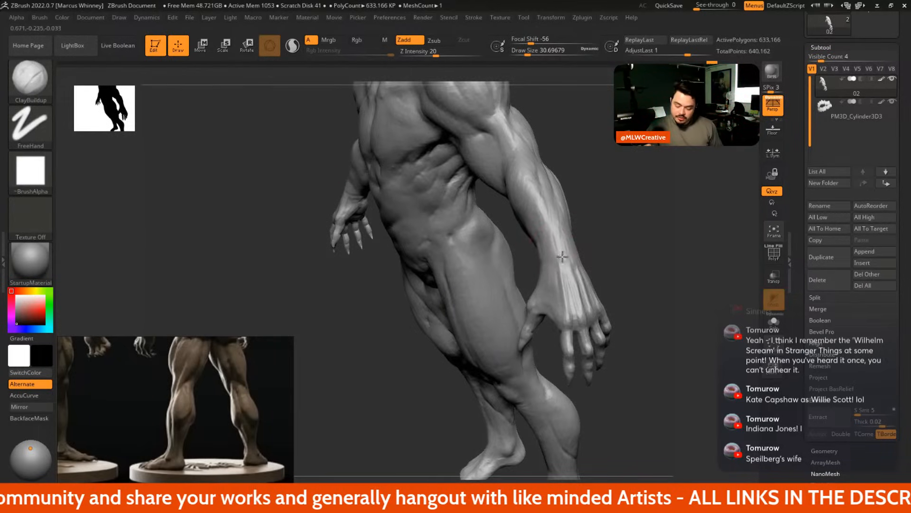
key("space")
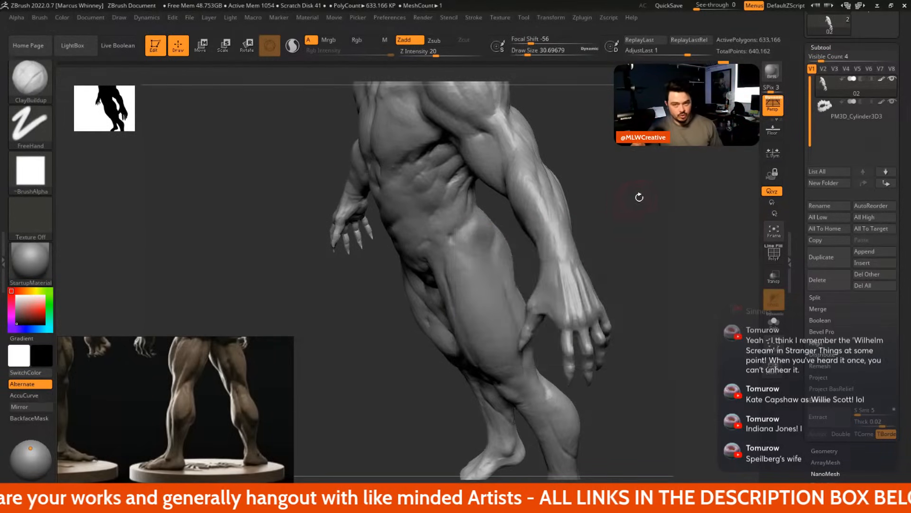
left_click_drag(639, 197, 570, 249)
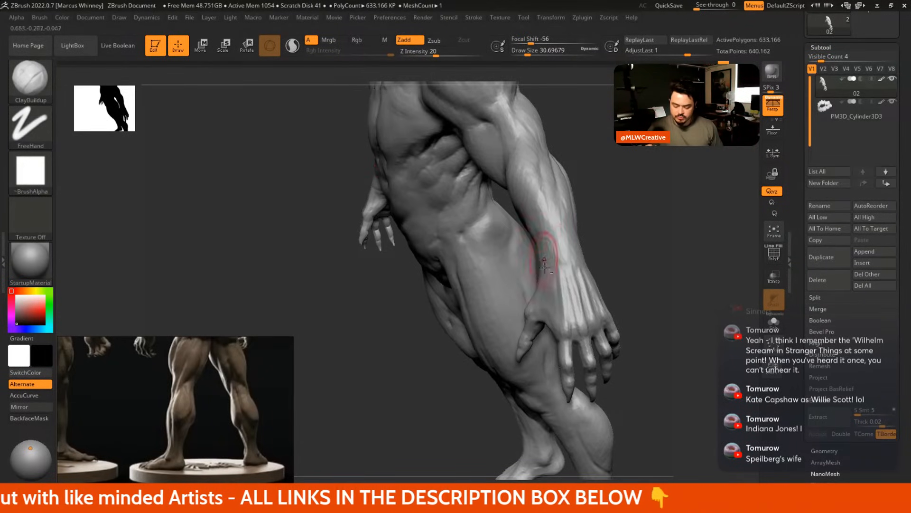
left_click_drag(585, 244, 598, 229)
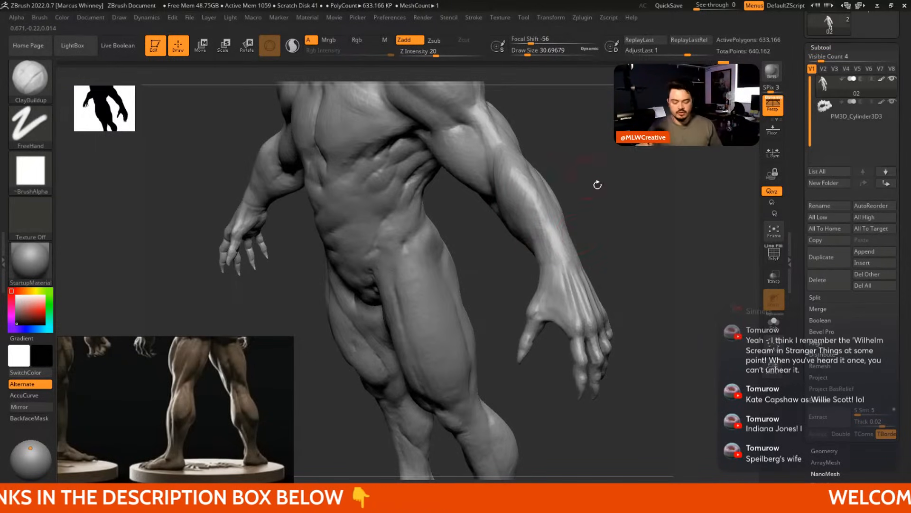
Build up the separate heads of the deltoid with ClayBuildup at draw sizes of about 22, 51 and 33
mouse_move(597, 185)
left_mouse_down()
mouse_move(596, 163)
mouse_move(539, 230)
left_mouse_up()
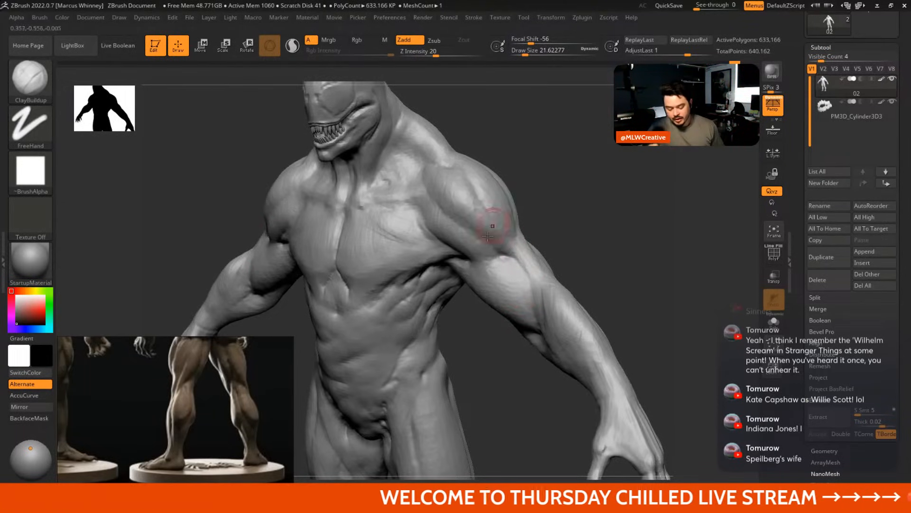
mouse_move(528, 142)
left_mouse_down()
mouse_move(590, 212)
mouse_move(536, 284)
left_mouse_up()
key("space")
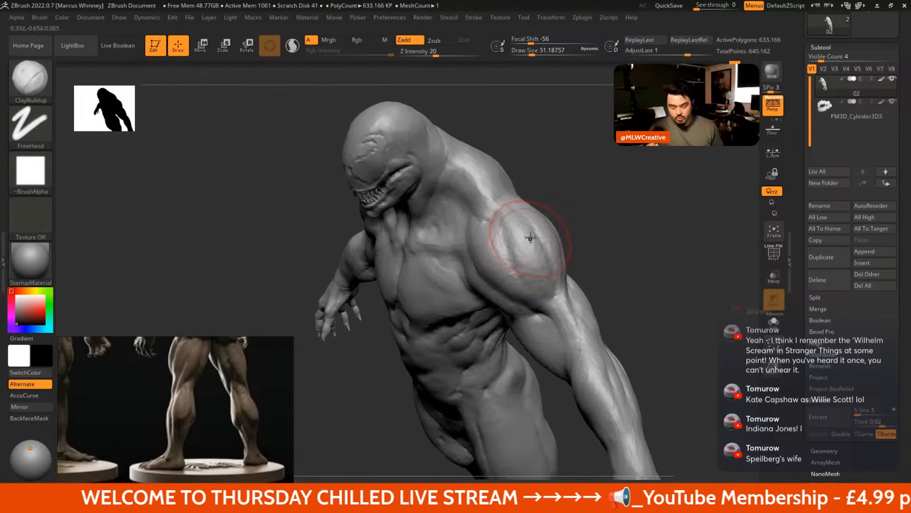
key("space")
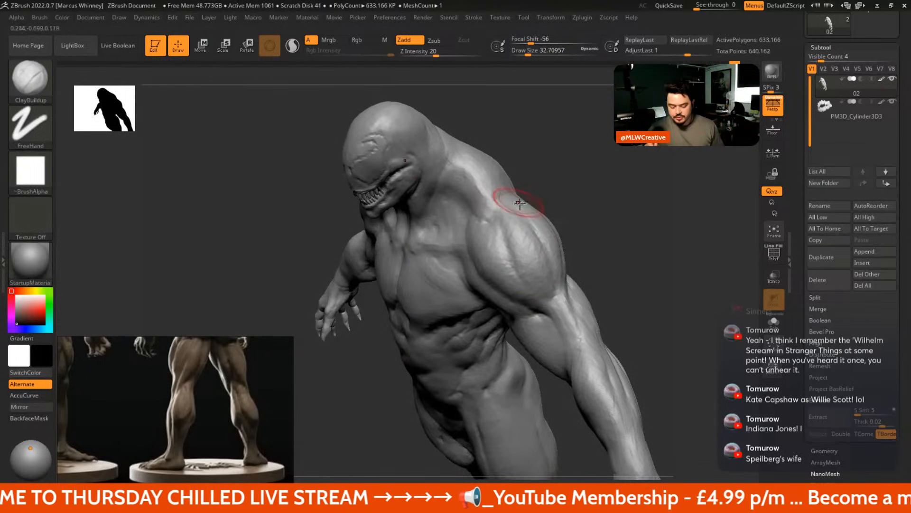
mouse_move(550, 190)
left_mouse_down()
mouse_move(585, 189)
mouse_move(575, 235)
mouse_move(550, 241)
left_mouse_up()
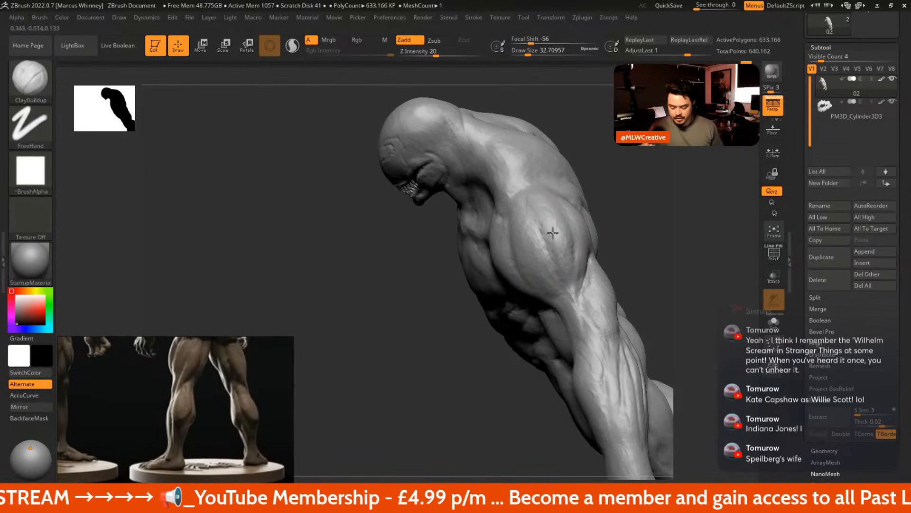
mouse_move(653, 228)
left_mouse_down()
mouse_move(608, 240)
mouse_move(584, 218)
left_mouse_up()
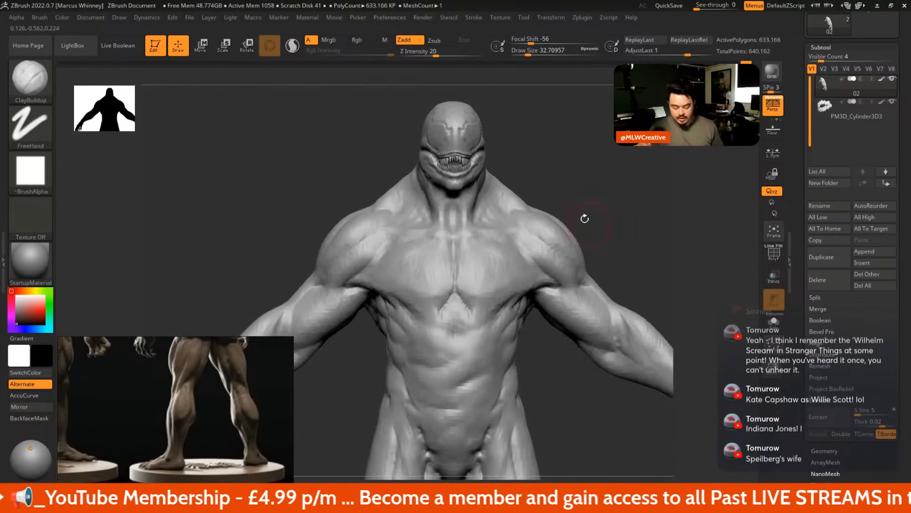
Deepen the shoulder and collarbone creases with DamStandard at a draw size of about 71
key("b")
key("d")
key("s")
key("space")
key("space")
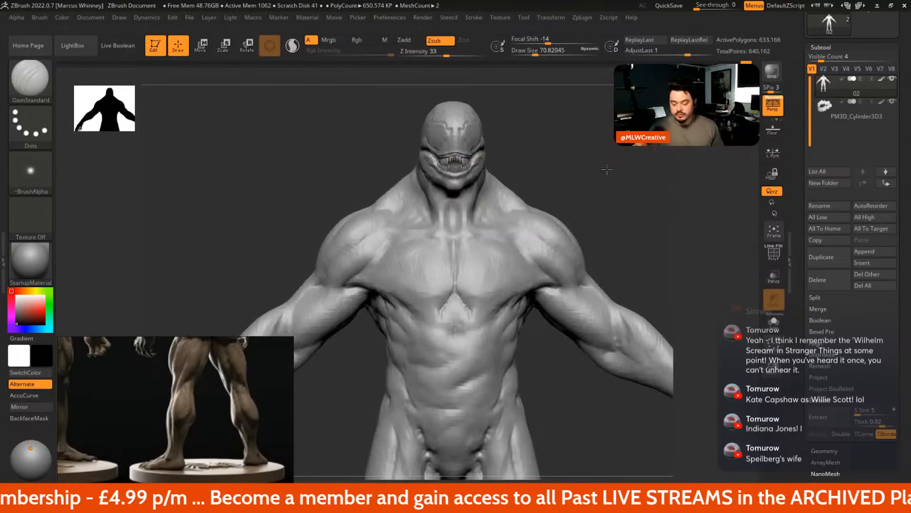
left_click_drag(608, 169, 482, 195)
mouse_move(494, 205)
right_mouse_down()
mouse_move(480, 203)
mouse_move(491, 199)
mouse_move(515, 254)
right_mouse_up()
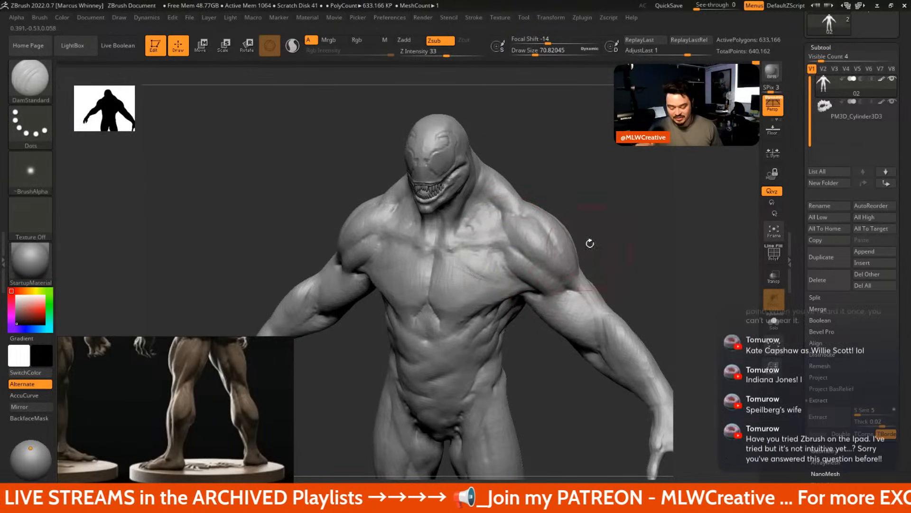
Fill out the area where the collarbone and trapezius meet the deltoid with ClayBuildup at a draw size of about 29
key("b")
left_click(291, 152)
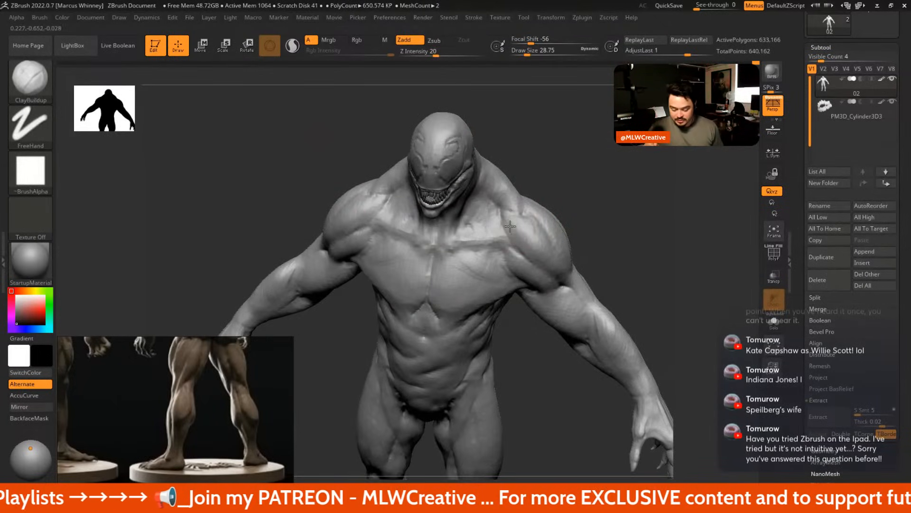
left_click_drag(510, 214, 524, 225)
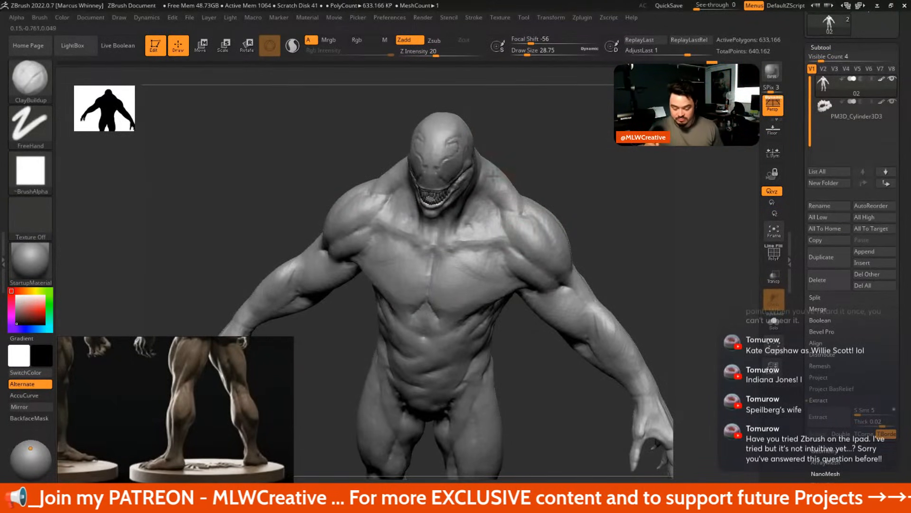
left_click_drag(572, 152, 571, 205, "shift")
left_click_drag(574, 192, 592, 298)
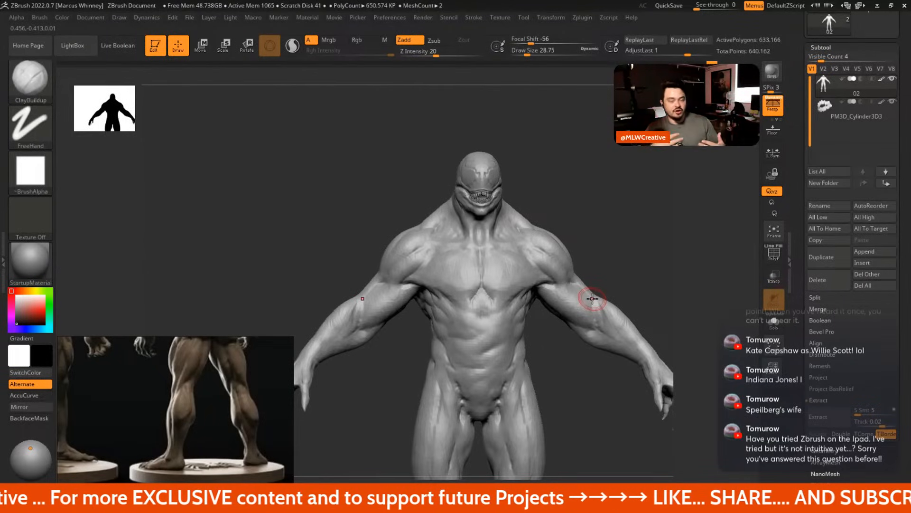
Carve the creases at the side of the neck above the collarbone with DamStandard at draw sizes of about 59 and 35
key("b")
key("d")
key("s")
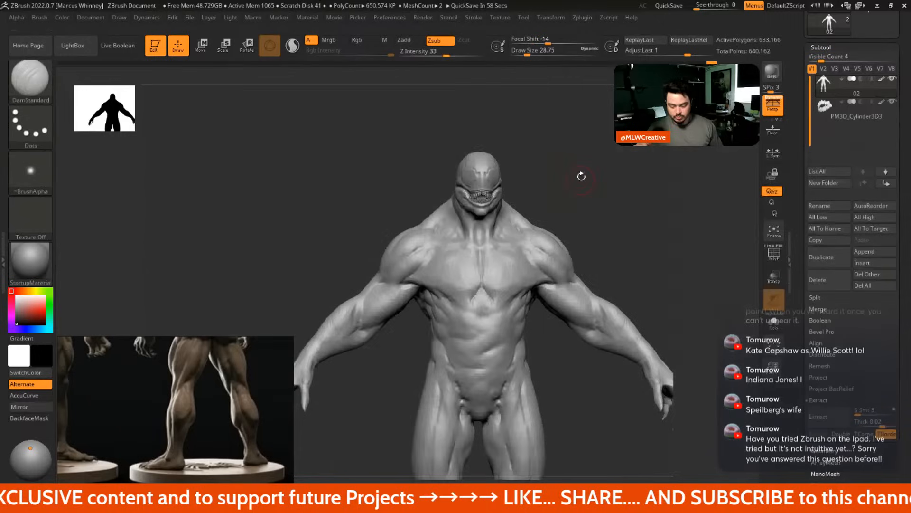
key("space")
left_click_drag(581, 177, 583, 177)
left_click_drag(583, 157, 572, 204, "alt")
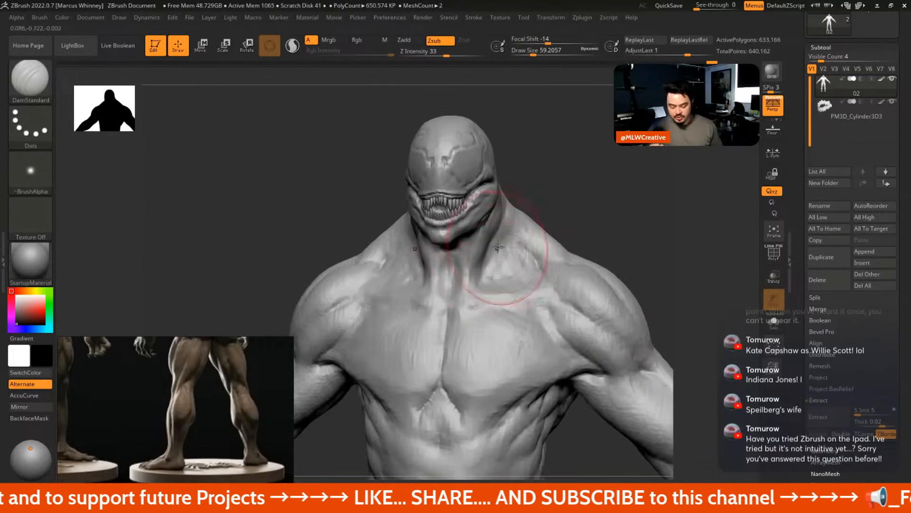
left_click_drag(501, 248, 511, 278)
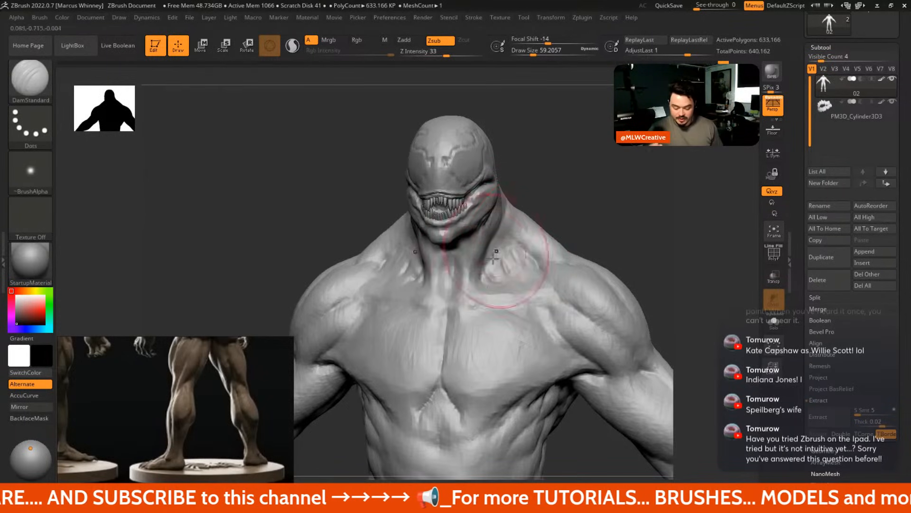
key("space")
left_click_drag(477, 279, 465, 279)
key("space")
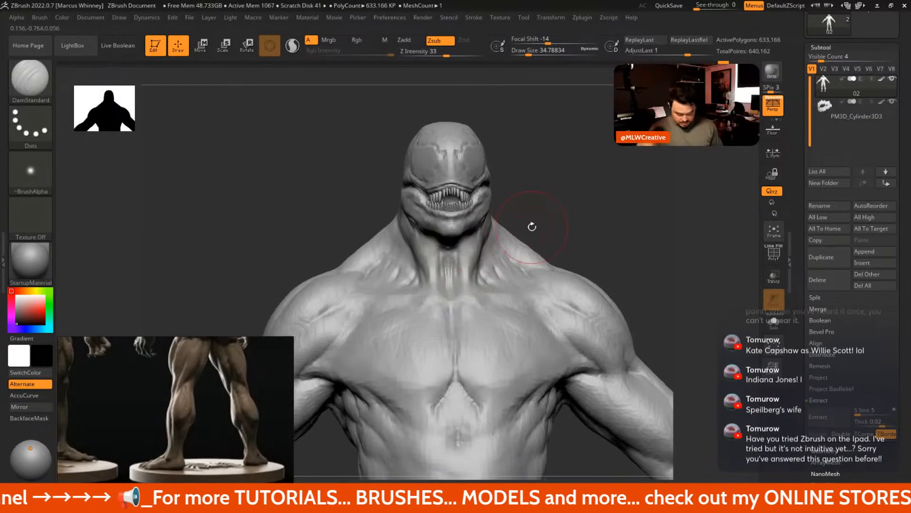
key("b")
left_click(255, 156)
key("space")
left_click_drag(555, 172, 546, 172)
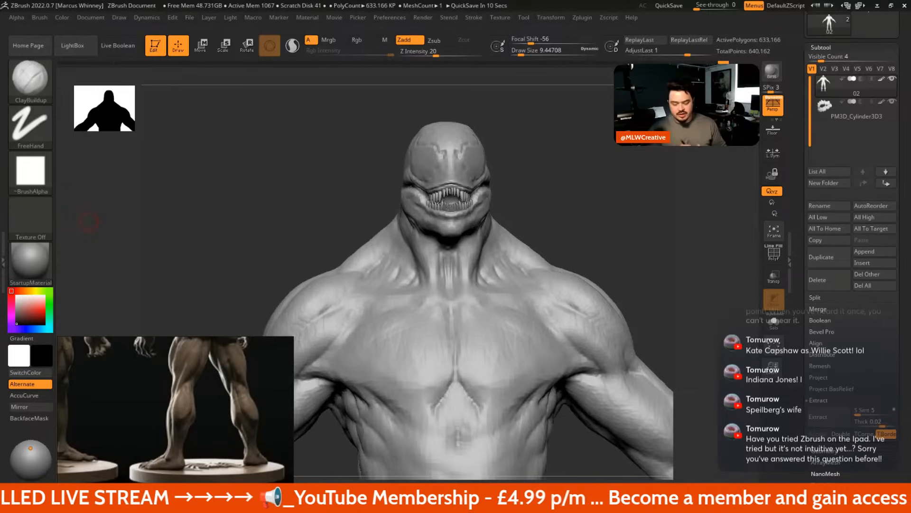
Reshape the upper lip line above the teeth with the Move brush at a draw size of about 11
mouse_move(585, 135)
left_mouse_down("alt")
mouse_move(594, 303)
mouse_move(583, 232)
left_mouse_up("alt")
key("b")
key("m")
key("v")
key("space")
mouse_move(583, 232)
left_mouse_down("alt")
mouse_move(578, 216)
mouse_move(584, 253)
left_mouse_up("alt")
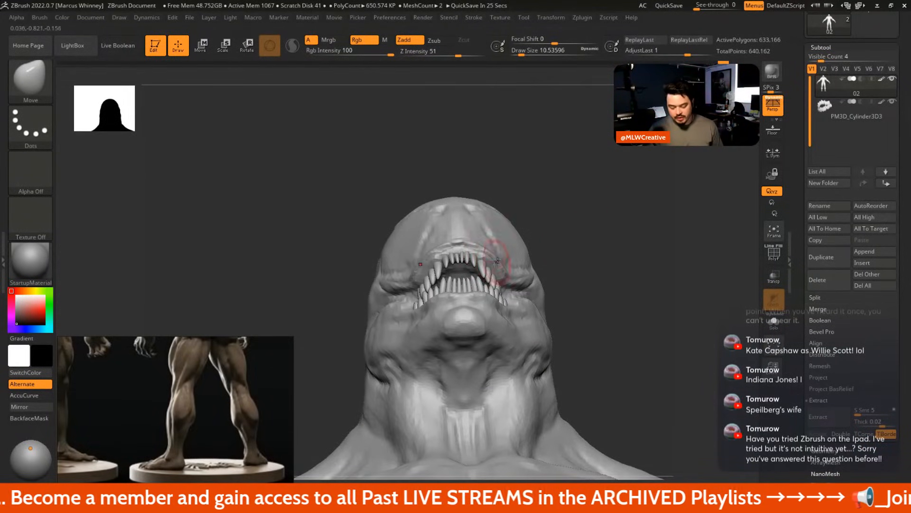
left_click_drag(479, 248, 478, 241)
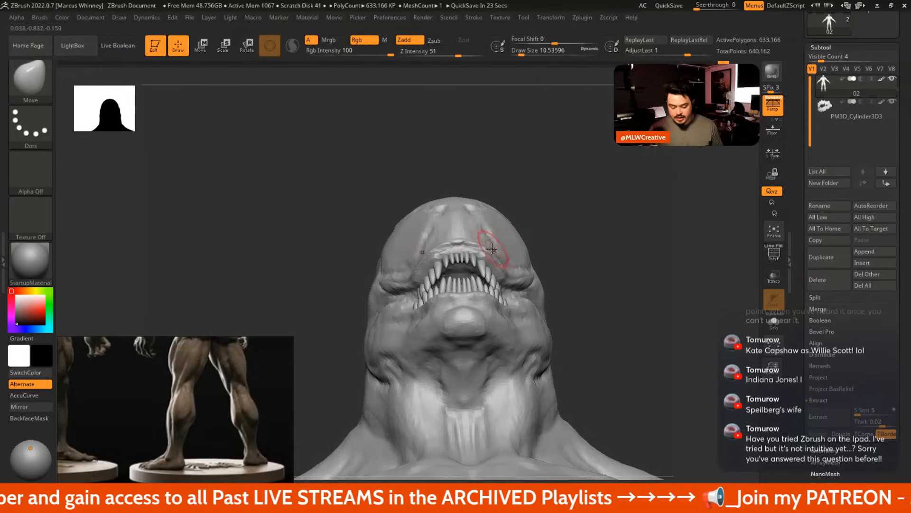
mouse_move(572, 224)
left_mouse_down("alt")
mouse_move(573, 197)
mouse_move(558, 212)
mouse_move(570, 227)
mouse_move(588, 218)
mouse_move(602, 250)
left_mouse_up("alt")
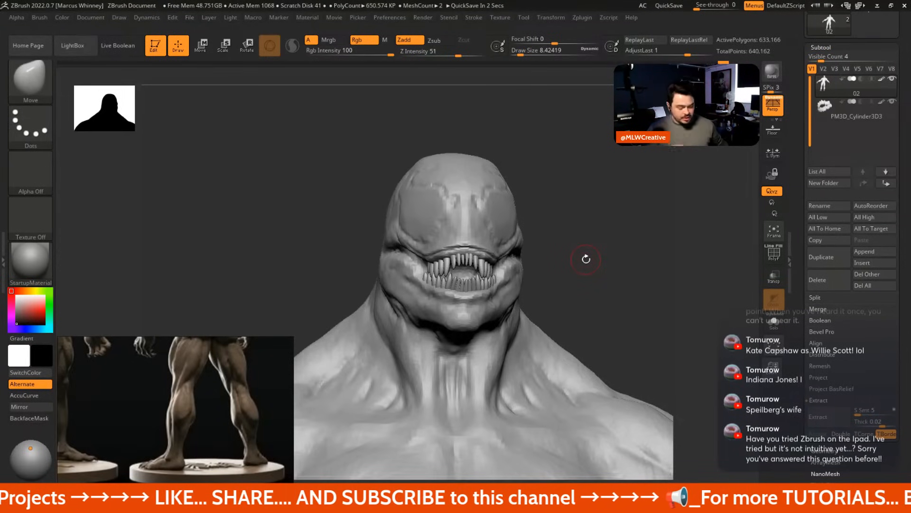
Build up the surface around the eye patch and side of the head with ClayBuildup at a draw size of about 6
mouse_move(586, 259)
left_mouse_down()
mouse_move(571, 207)
mouse_move(591, 279)
left_mouse_up()
key("b")
left_click(306, 173)
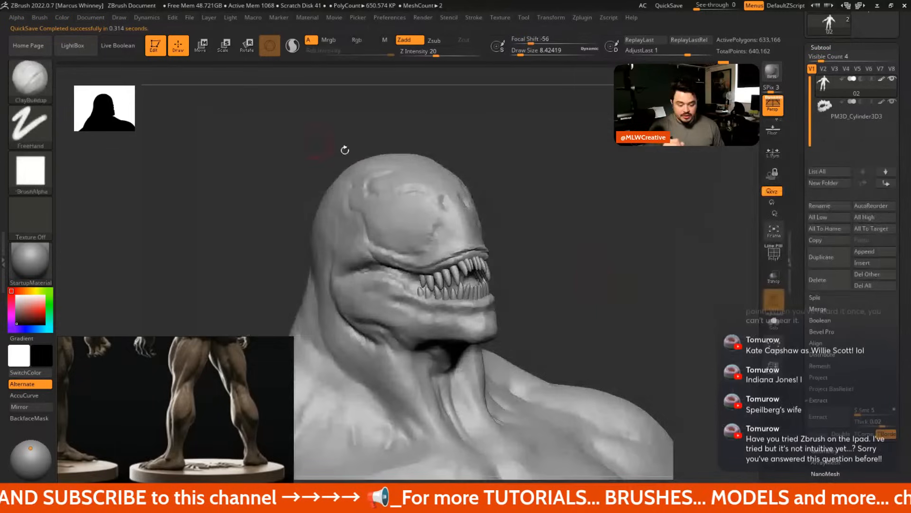
key("space")
left_click_drag(553, 219, 562, 222)
key("space")
mouse_move(562, 224)
left_mouse_down()
mouse_move(563, 237)
mouse_move(546, 236)
left_mouse_up()
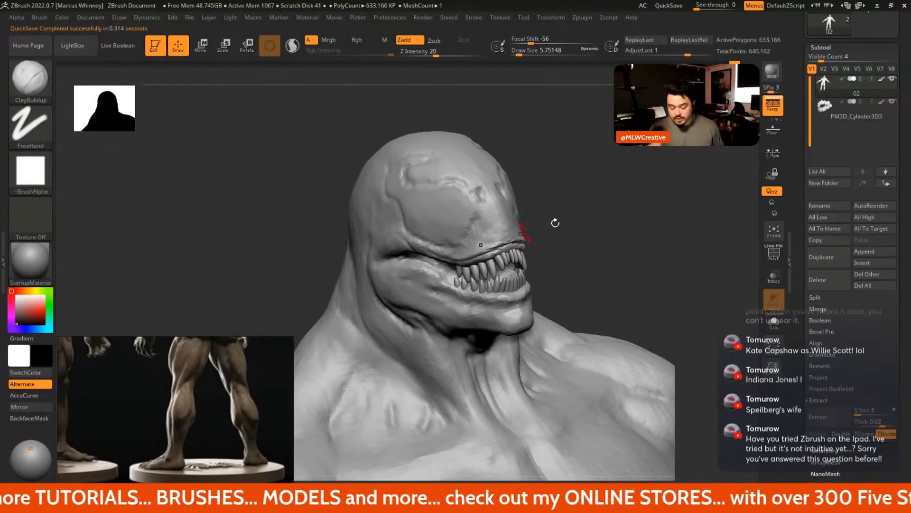
mouse_move(555, 222)
left_mouse_down()
mouse_move(487, 243)
mouse_move(501, 216)
left_mouse_up()
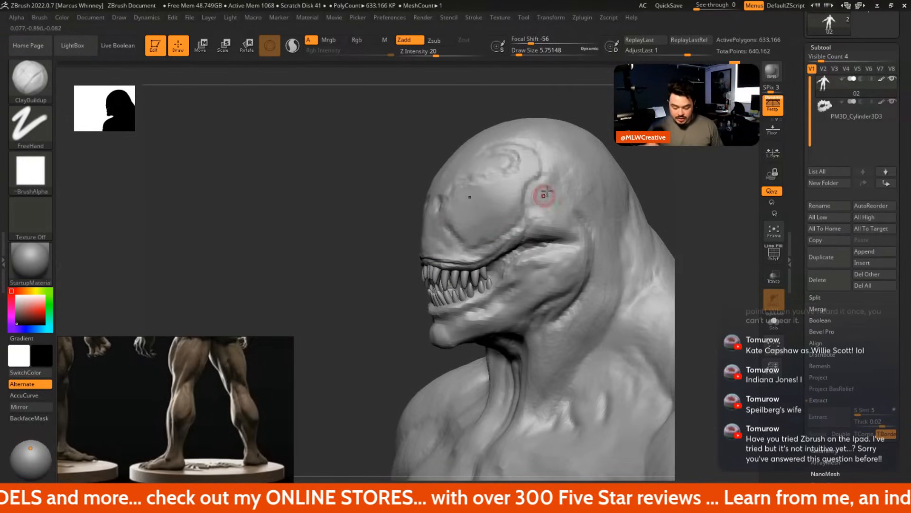
left_click_drag(684, 256, 679, 263)
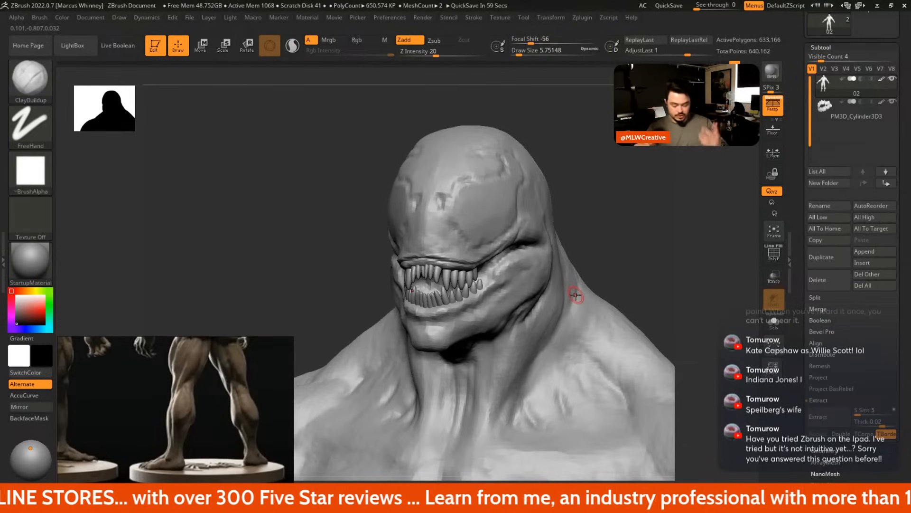
Build up the area above the upper lip with ClayBuildup at a draw size of about 11
key("space")
left_click_drag(430, 237, 437, 238)
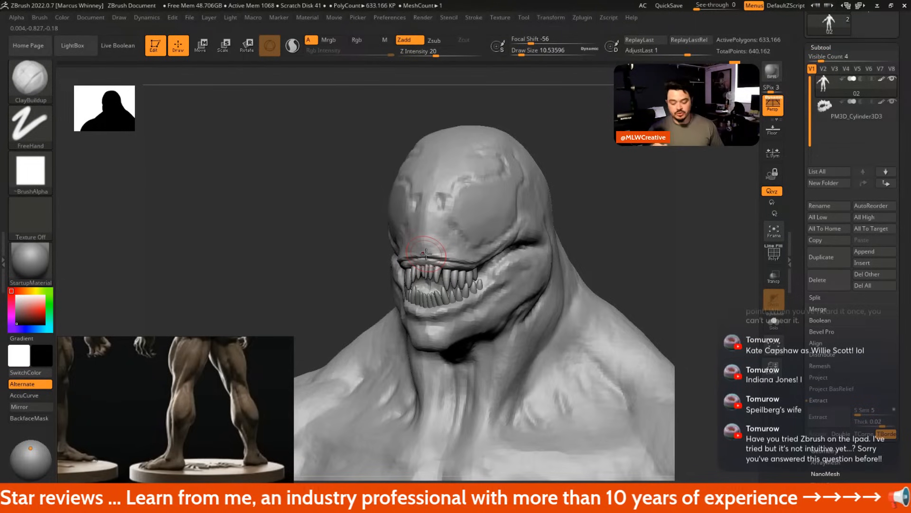
left_click_drag(596, 201, 574, 190)
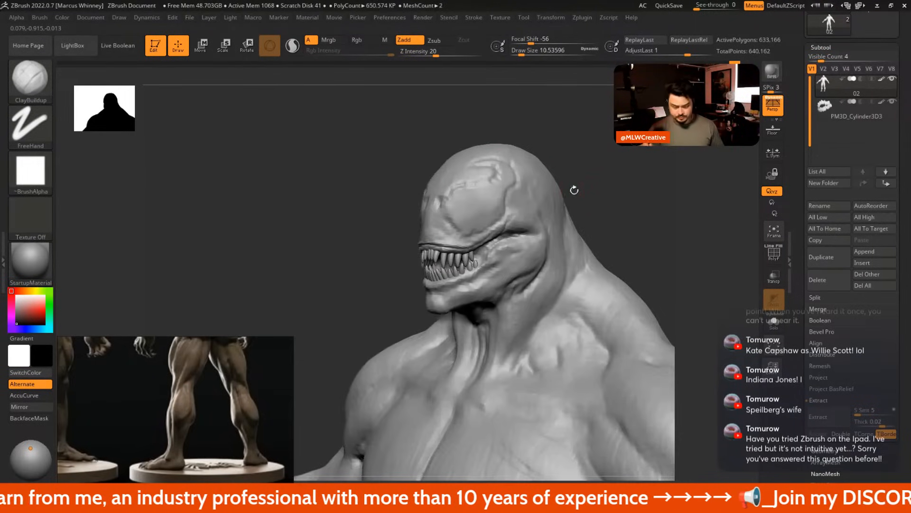
Deepen the crease running back from the mouth corner with DamStandard at a draw size of about 18
key("b")
key("d")
key("s")
key("space")
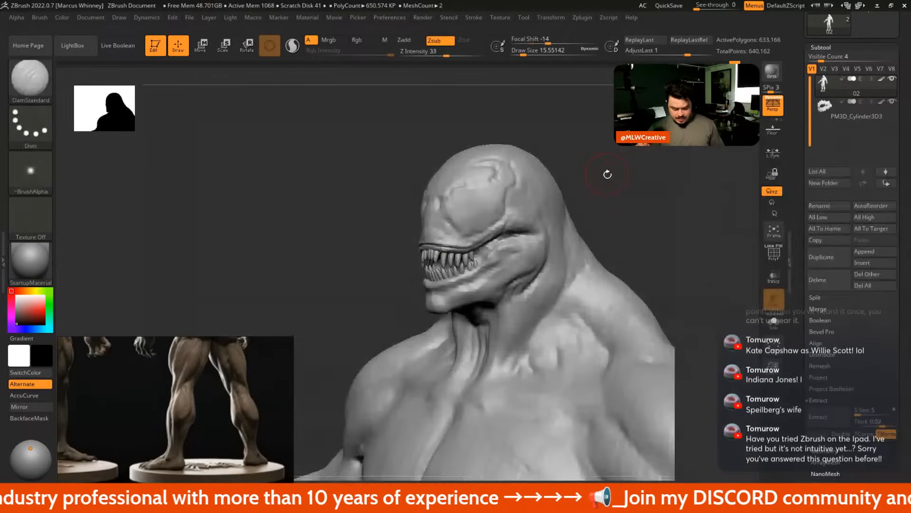
left_click_drag(608, 174, 581, 174)
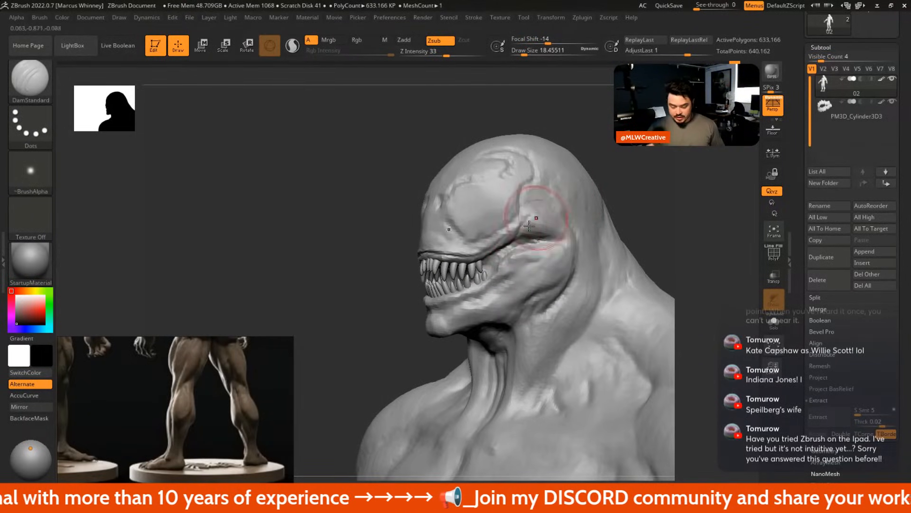
mouse_move(541, 236)
left_mouse_down()
mouse_move(515, 243)
mouse_move(535, 242)
left_mouse_up()
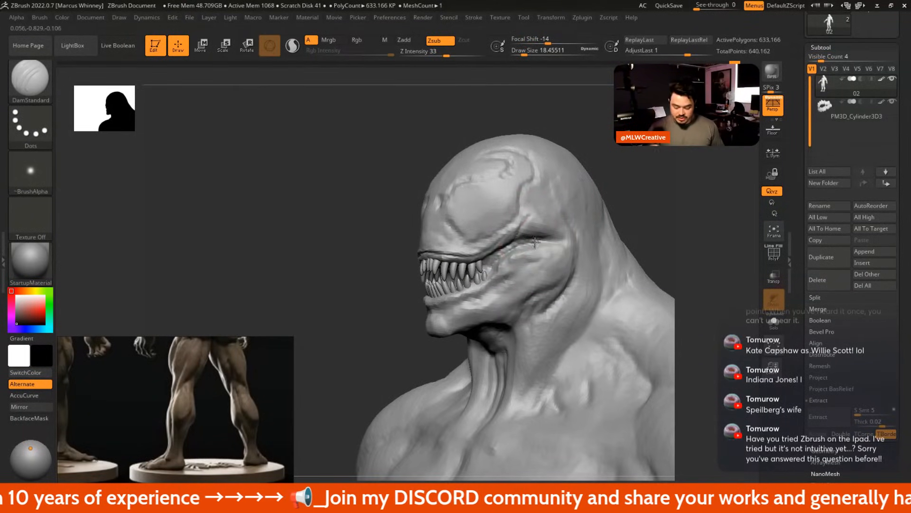
left_click_drag(615, 209, 651, 201)
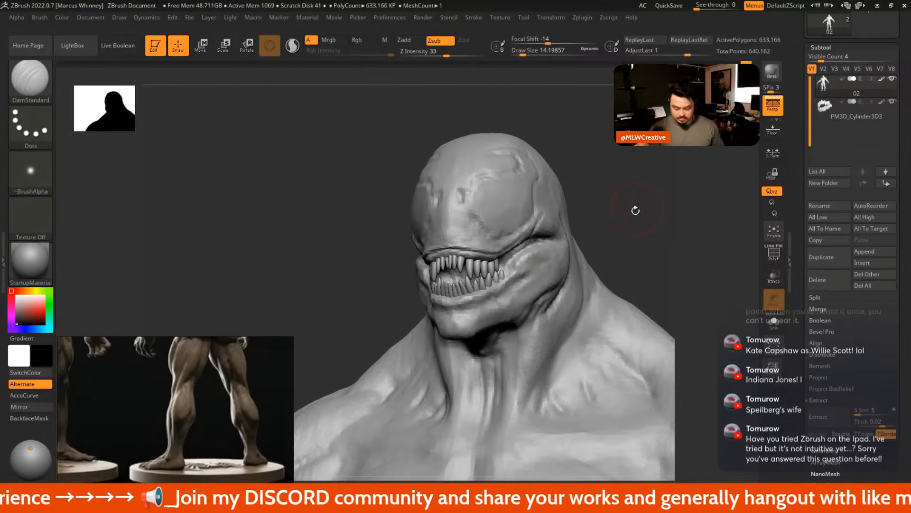
Build up the cheek and jaw beside the mouth with ClayBuildup at draw sizes of about 12 and 17
key("b")
key("c")
key("b")
key("space")
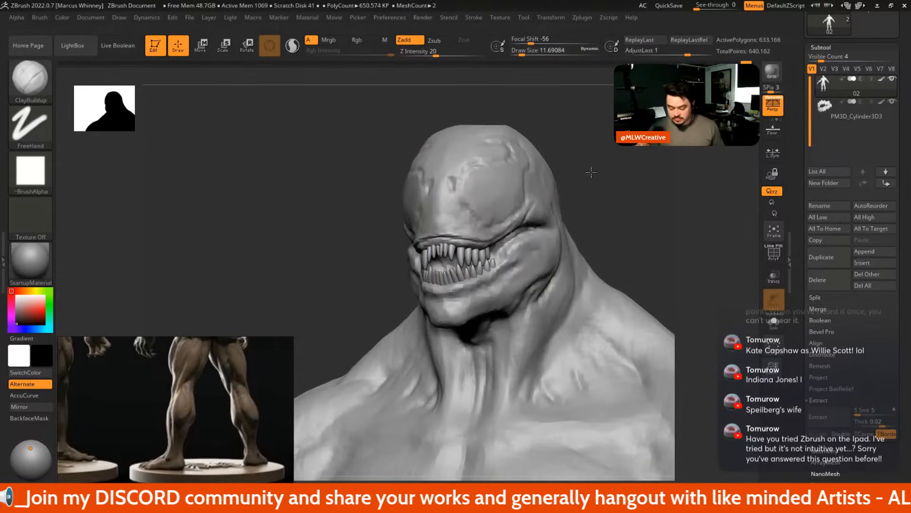
left_click_drag(591, 172, 534, 242)
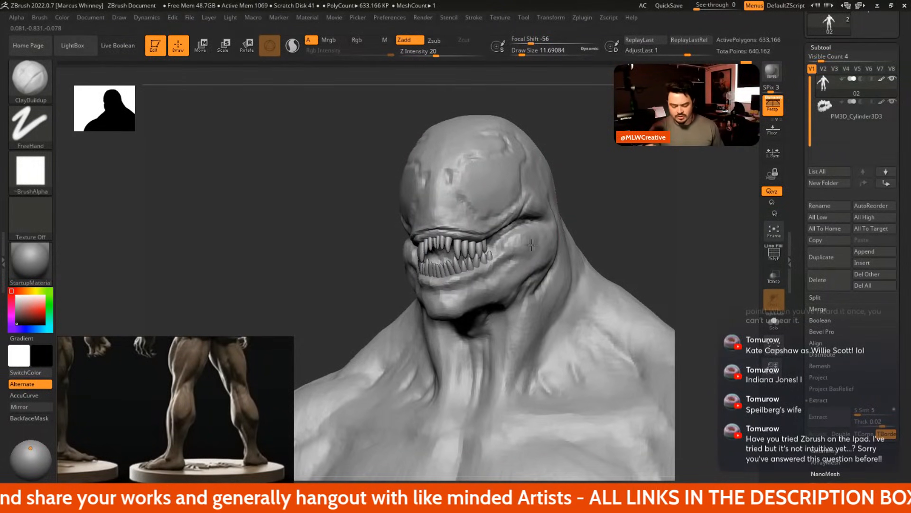
left_click_drag(614, 189, 540, 232)
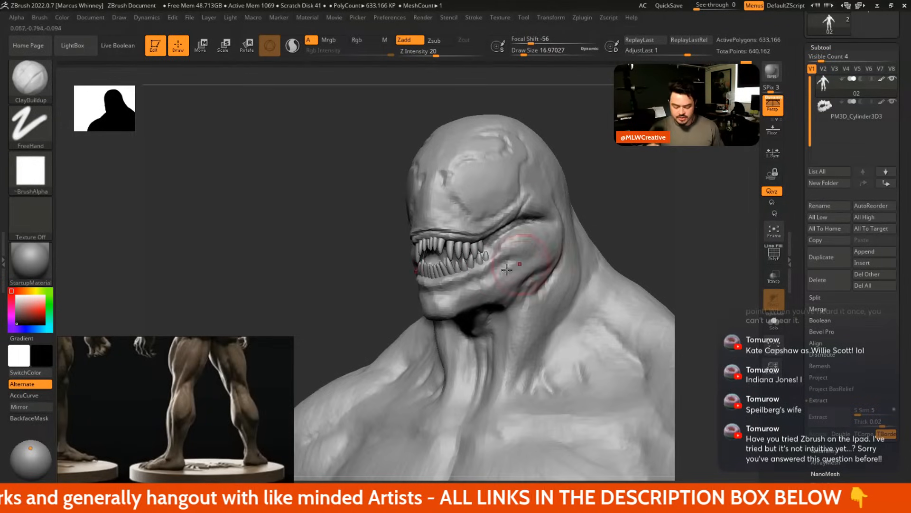
left_click_drag(555, 175, 538, 234)
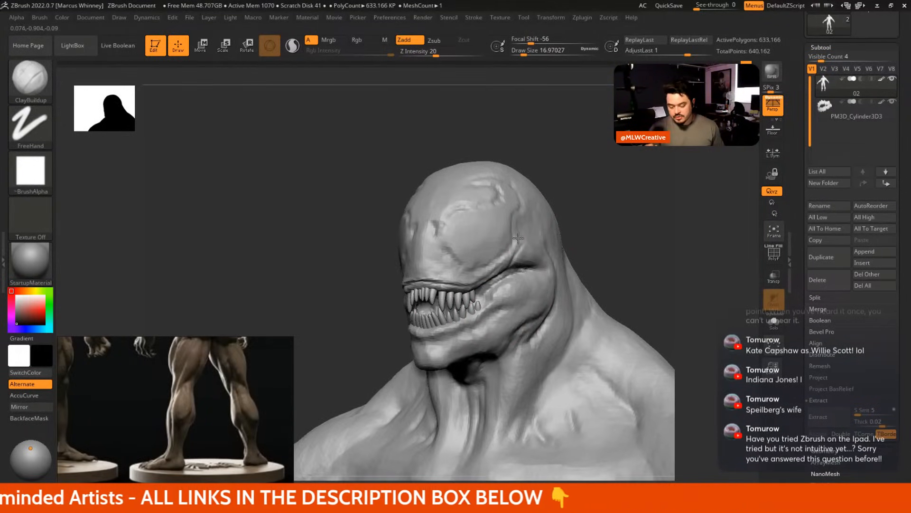
Fill out the temple and back of the skull with ClayBuildup at a draw size of about 17
mouse_move(538, 233)
left_mouse_down()
mouse_move(617, 215)
mouse_move(592, 230)
left_mouse_up()
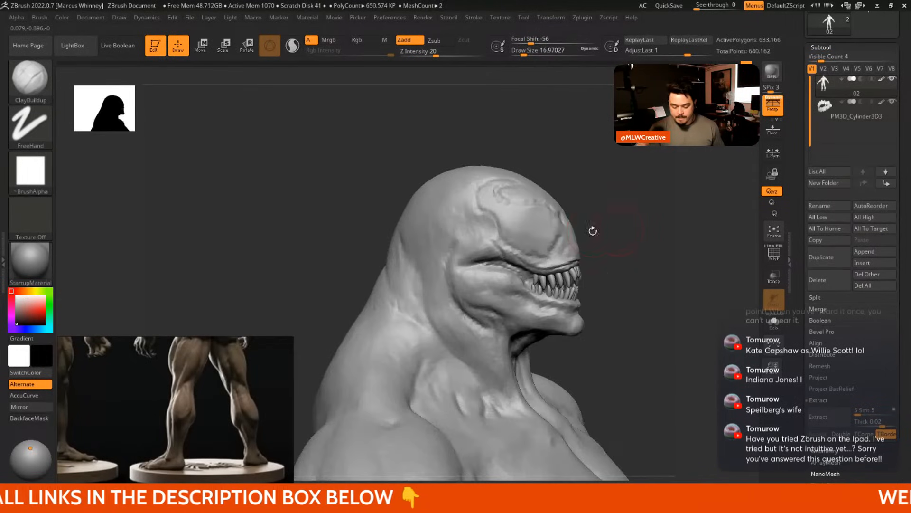
left_click_drag(474, 218, 459, 205)
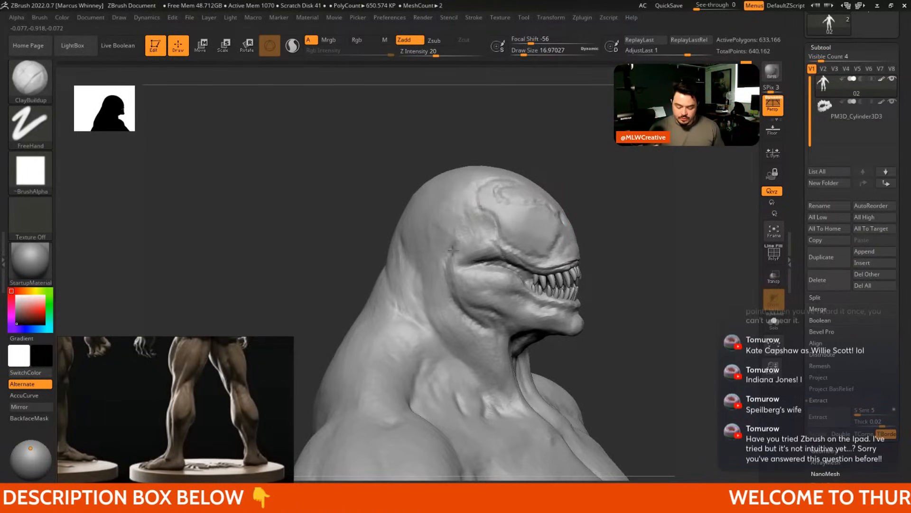
mouse_move(454, 250)
left_mouse_down()
mouse_move(421, 233)
mouse_move(407, 245)
left_mouse_up()
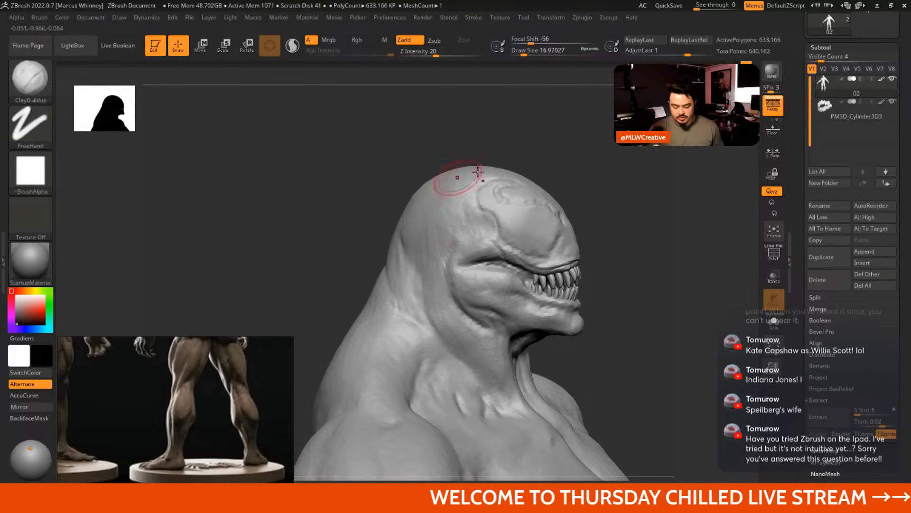
Carve creases around the chin, mouth corner and upper lip with DamStandard at a draw size of about 14
mouse_move(589, 174)
left_mouse_down()
mouse_move(552, 165)
mouse_move(545, 202)
mouse_move(569, 213)
left_mouse_up()
key("b")
key("d")
key("s")
key("s")
left_click_drag(580, 209, 587, 173)
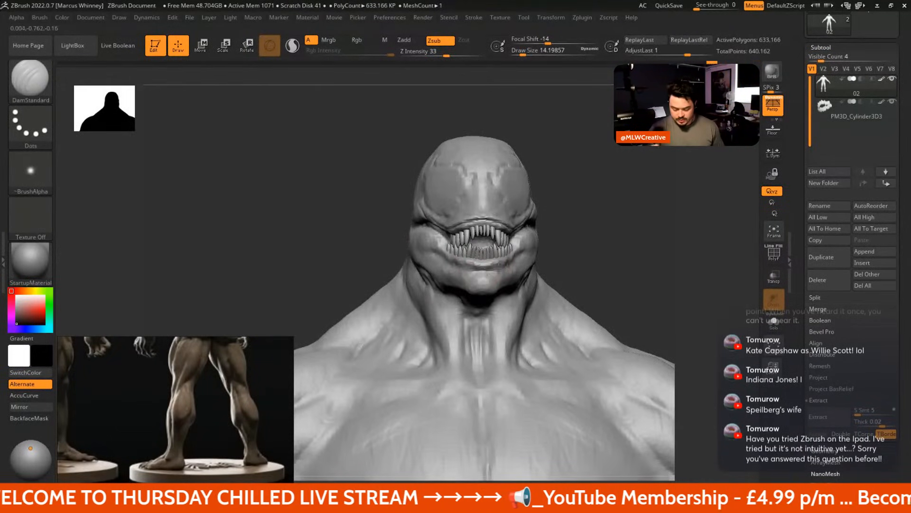
left_click_drag(607, 221, 543, 237)
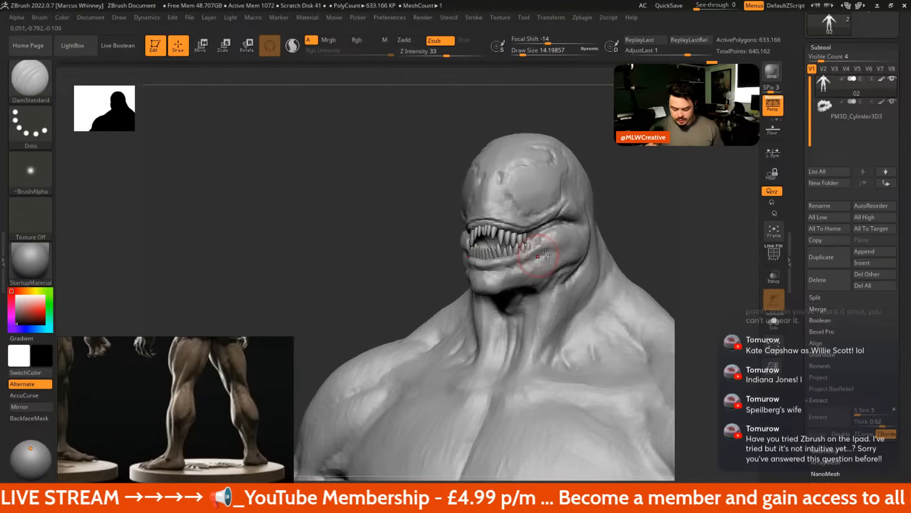
left_click_drag(613, 192, 483, 210)
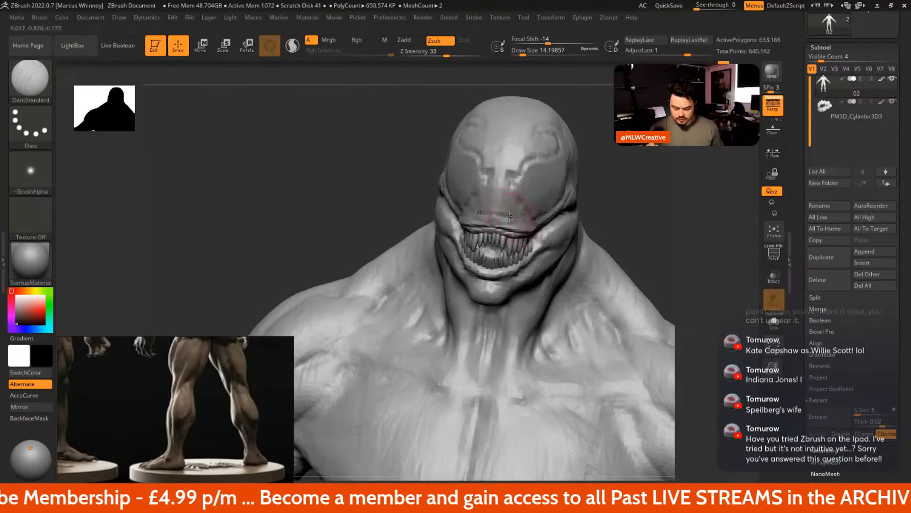
left_click_drag(609, 209, 624, 180)
Cut creases on the side of the head above the mouth corner with DamStandard at a draw size of about 22
key("ctrl")
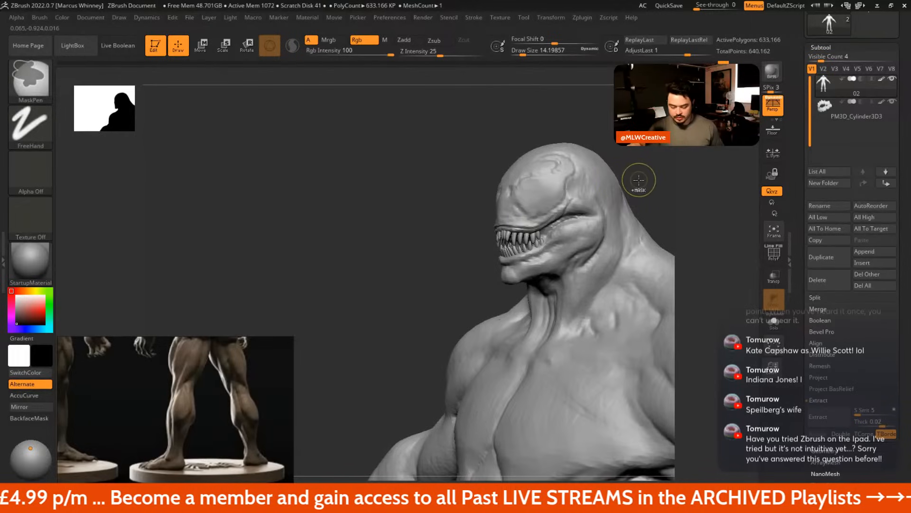
key("space")
mouse_move(648, 189)
left_mouse_down()
mouse_move(660, 187)
mouse_move(617, 199)
left_mouse_up()
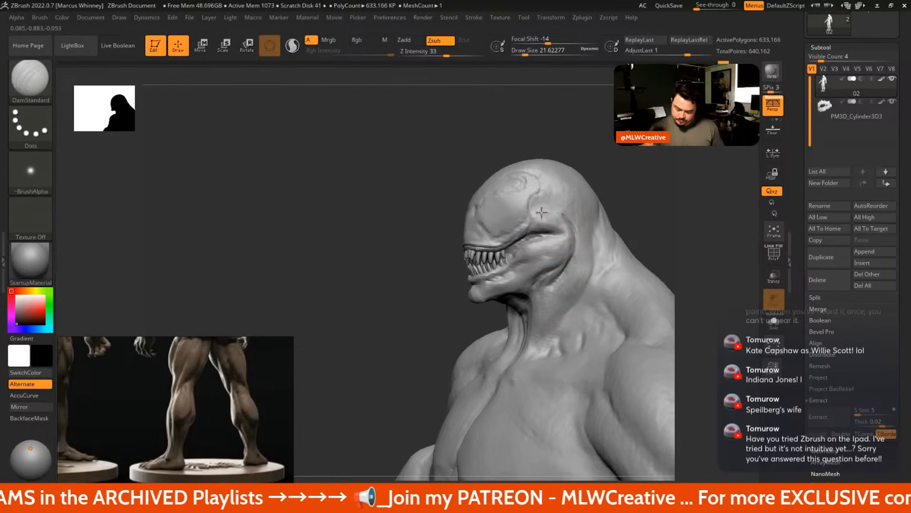
Flatten the cheek planes beside the mouth with TrimDynamic at a draw size of about 13
mouse_move(625, 216)
left_mouse_down()
mouse_move(637, 216)
mouse_move(586, 193)
mouse_move(597, 218)
left_mouse_up()
key("b")
key("d")
key("space")
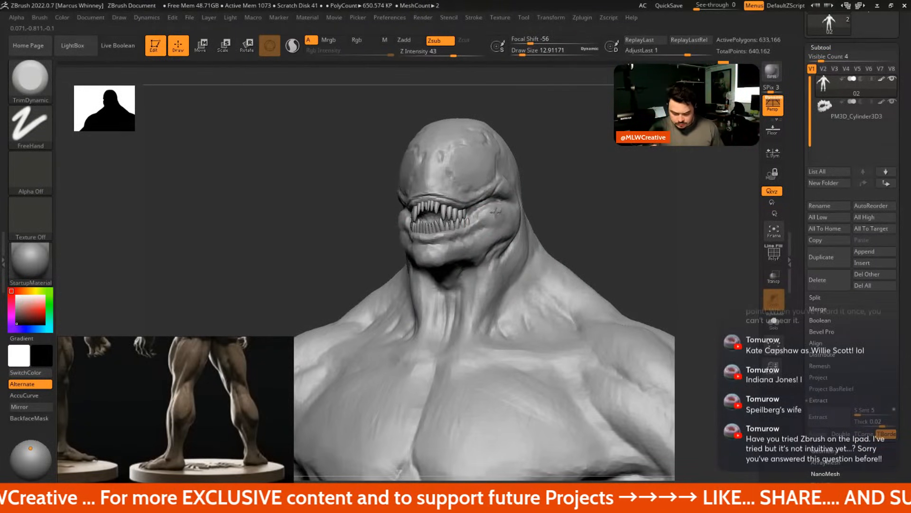
key("f")
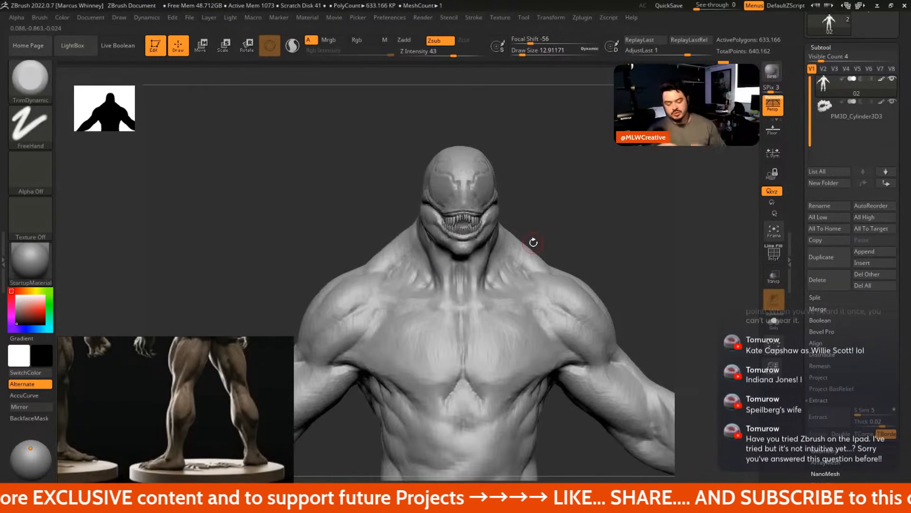
left_click_drag(519, 207, 508, 209)
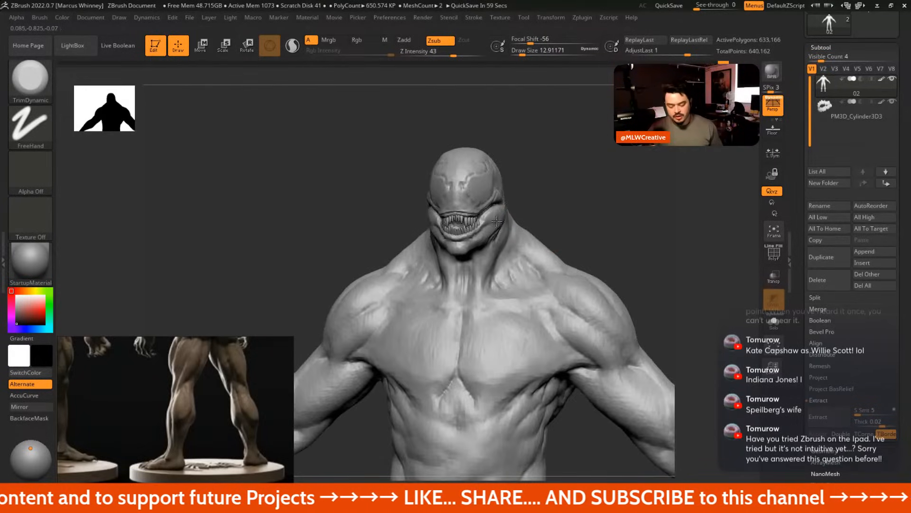
Sharpen the outline of the eye patch with DamStandard at a draw size of about 7
left_click_drag(601, 229, 655, 244)
key("b")
key("d")
key("s")
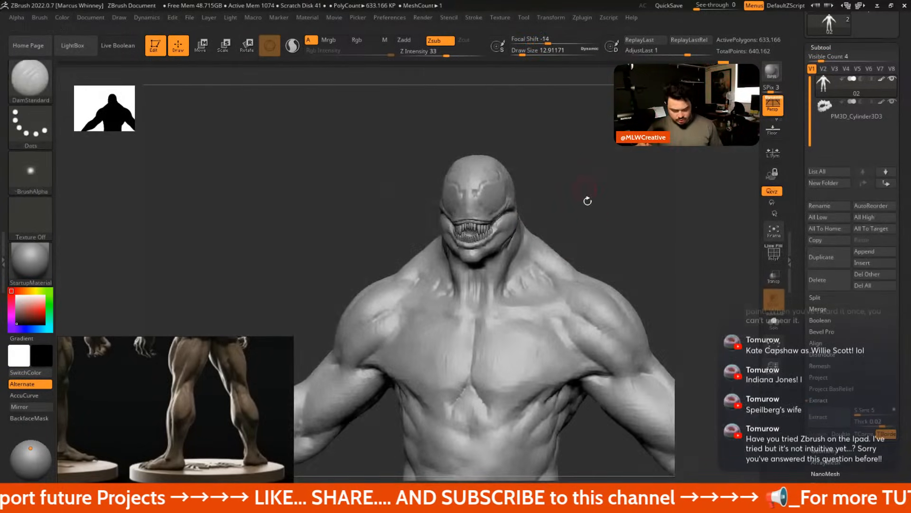
mouse_move(588, 200)
left_mouse_down("alt")
mouse_move(606, 246)
mouse_move(529, 242)
left_mouse_up("alt")
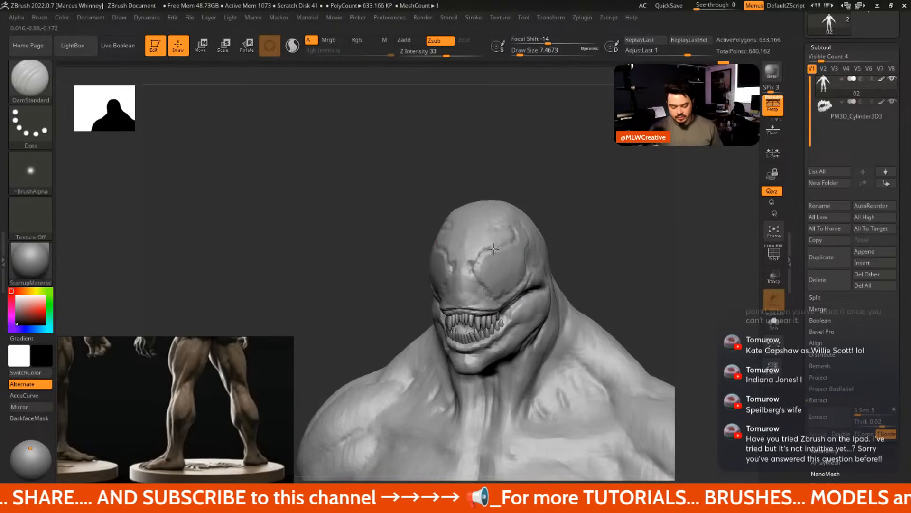
mouse_move(520, 234)
left_mouse_down()
mouse_move(567, 223)
mouse_move(523, 228)
mouse_move(540, 259)
left_mouse_up()
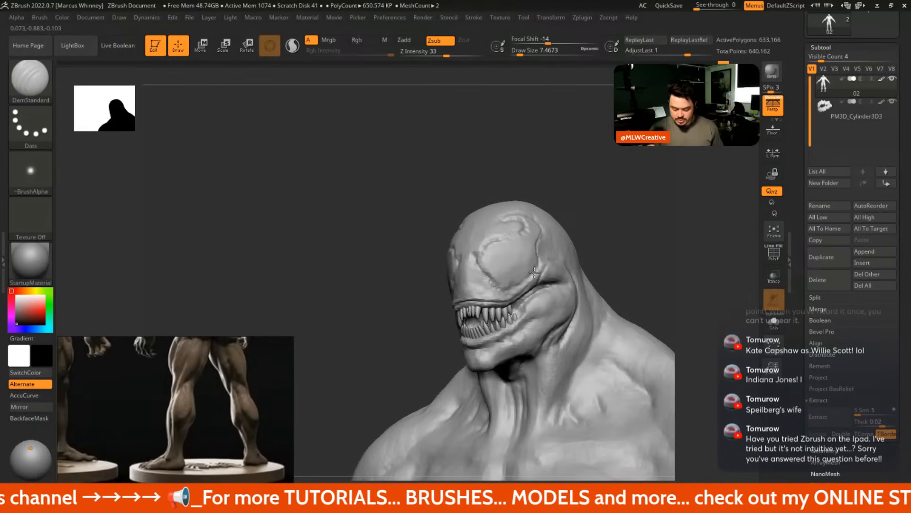
left_click_drag(510, 290, 623, 201)
Frame the torso and arms and set DamStandard's draw size to about 46
right_click_drag(629, 259, 524, 168, "ctrl")
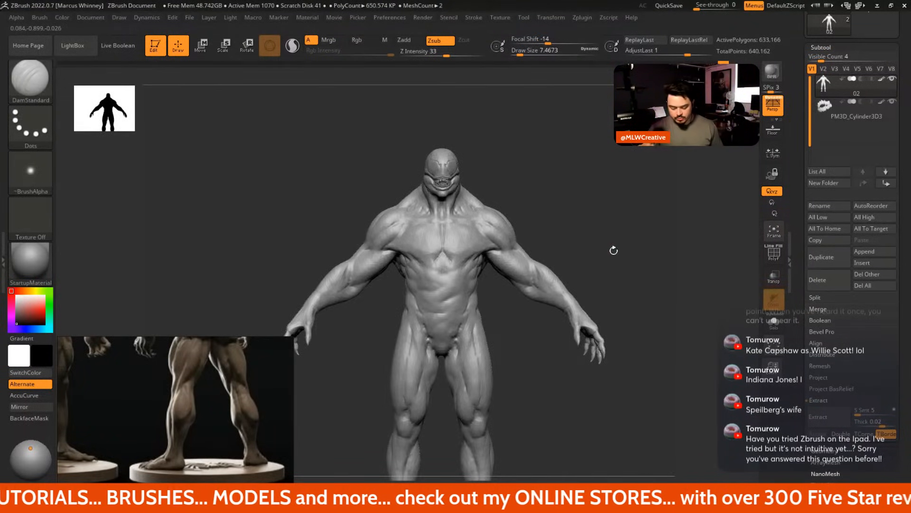
right_click_drag(612, 250, 626, 232, "alt")
key("b")
key("d")
key("s")
key("space")
left_click_drag(585, 189, 596, 206)
key("space")
right_click_drag(596, 206, 568, 239, "ctrl")
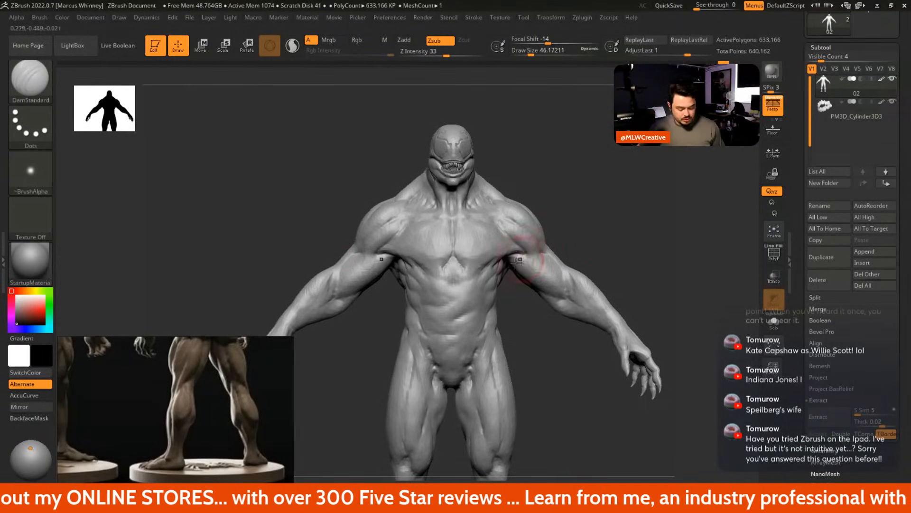
Examine the Venom suit and character portraits on the reference board, from the close-up body image to the full collection
scroll(190, 387, "down", 5)
scroll(189, 378, "down", 2)
middle_click_drag(189, 378, 276, 444)
scroll(119, 390, "up", 5)
middle_click_drag(117, 389, 209, 380)
scroll(173, 400, "down", 1)
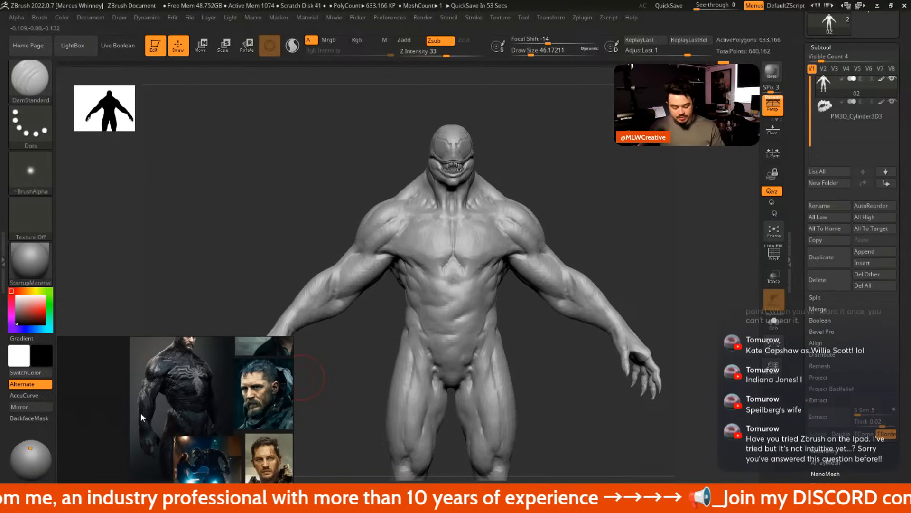
middle_click_drag(140, 412, 132, 443)
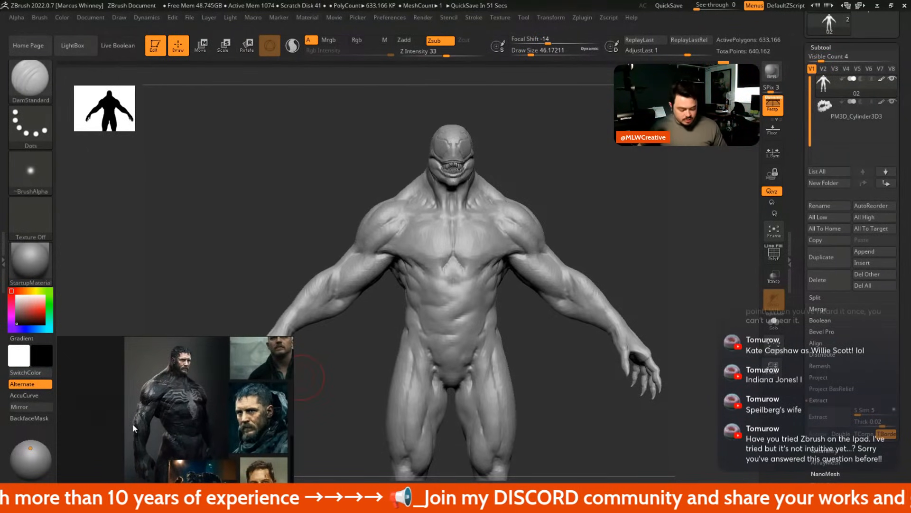
scroll(137, 427, "down", 5)
middle_click_drag(158, 425, 146, 405)
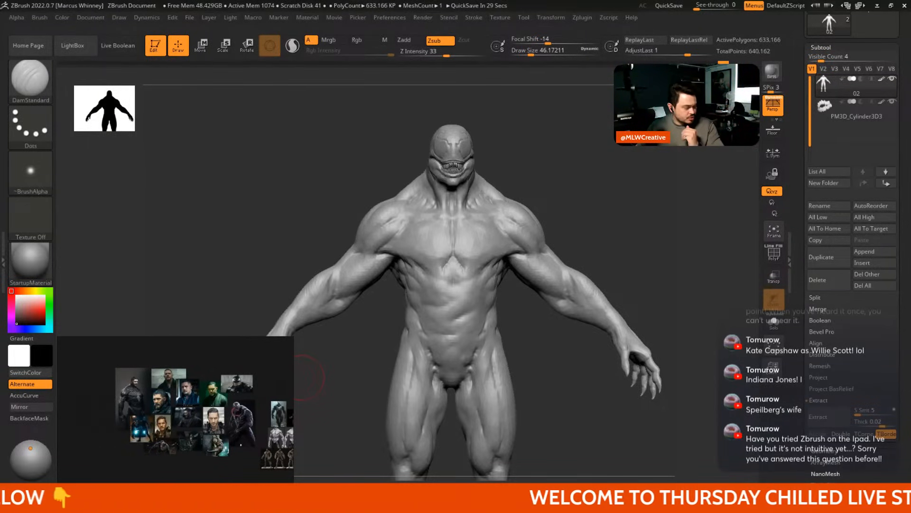
Switch to the browser and examine the Early Sentry Exploration costume artwork on ArtStation
left_click_drag(251, 479, 280, 4)
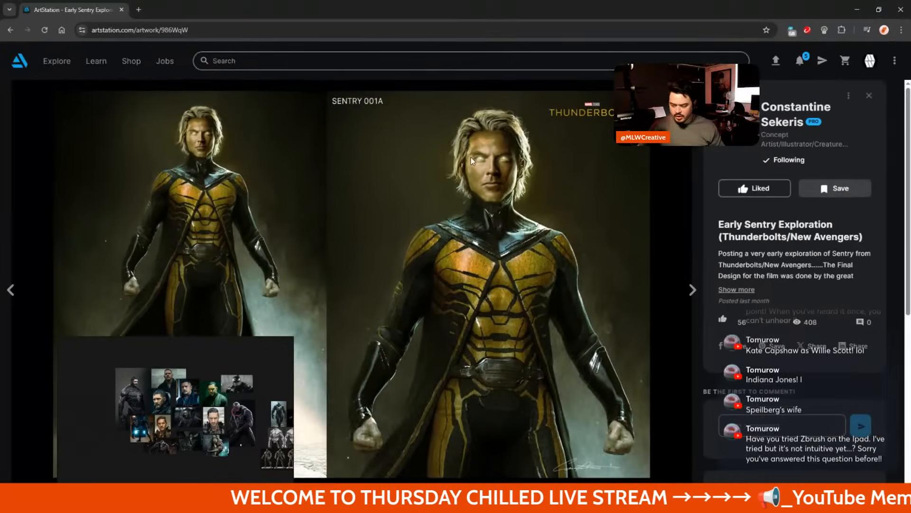
scroll(505, 281, "up", 1)
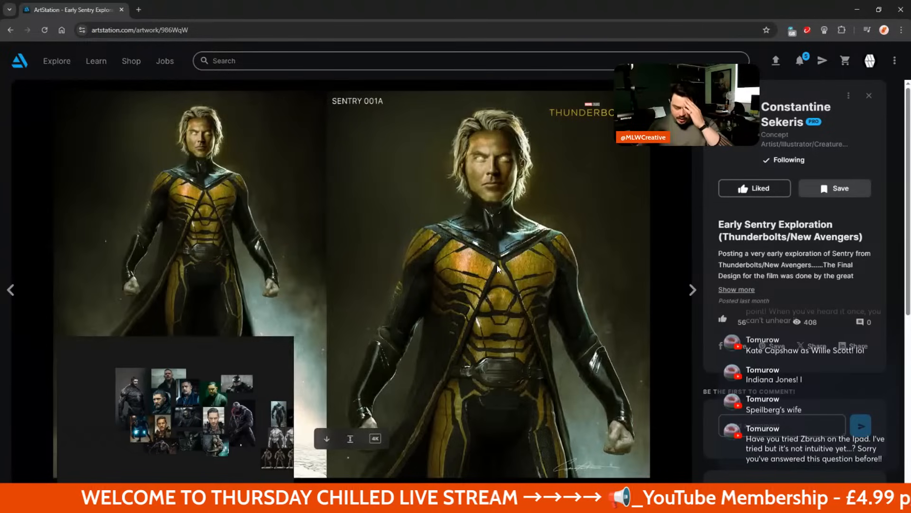
Examine the Sentry costume concepts on the artwork page, comparing the full-body and close-up views
scroll(450, 233, "down", 1)
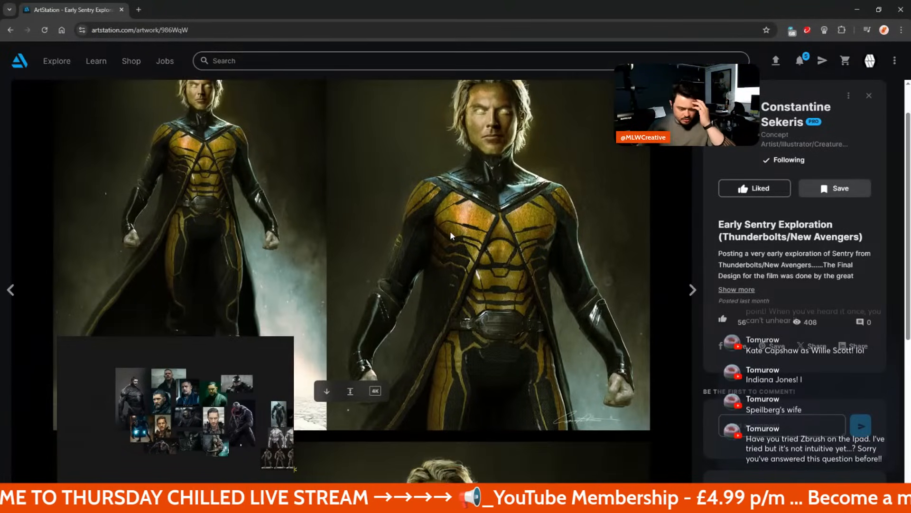
left_click(278, 344)
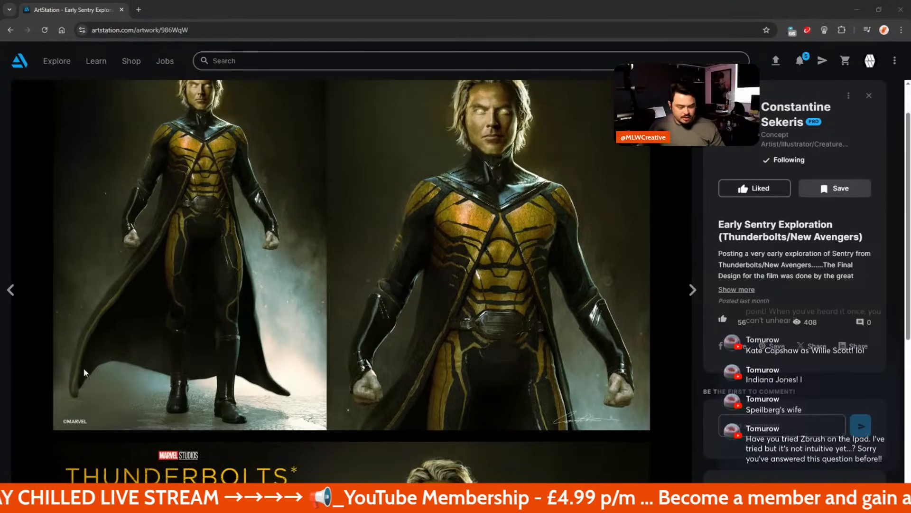
scroll(254, 337, "up", 1)
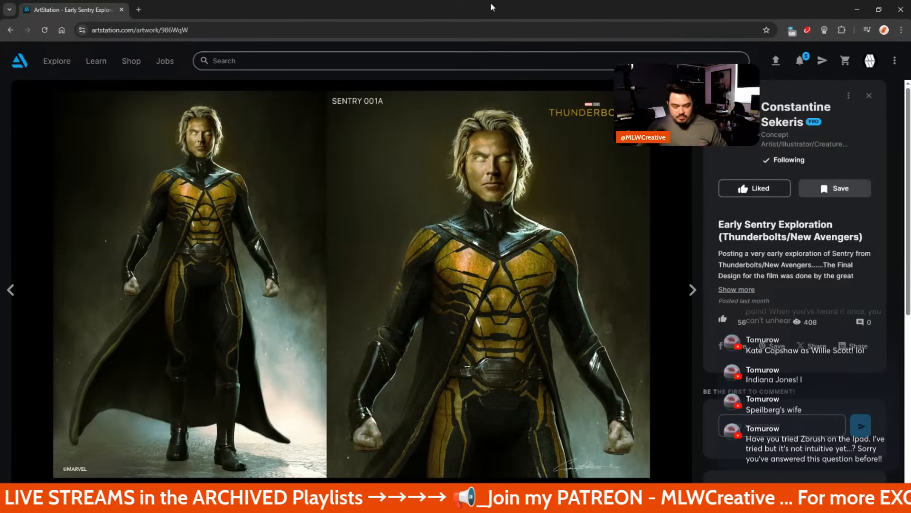
scroll(314, 140, "down", 3)
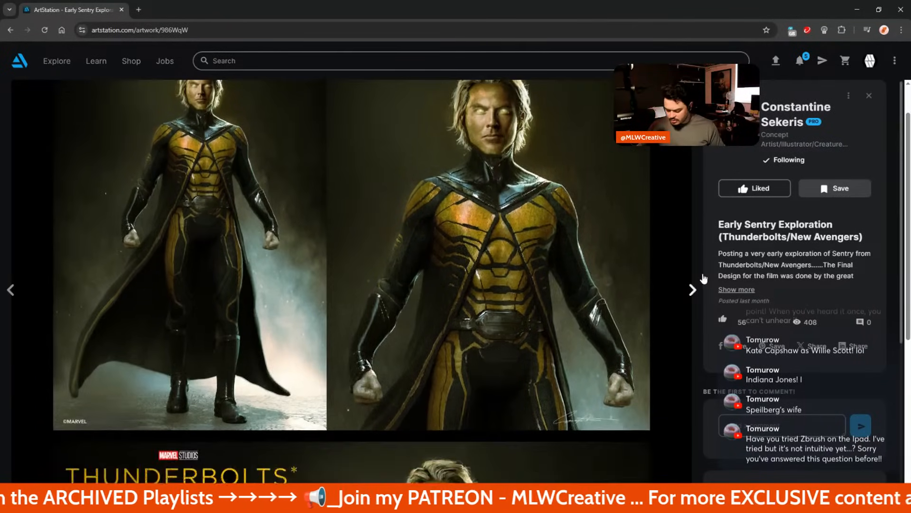
scroll(760, 273, "down", 2)
scroll(765, 273, "up", 2)
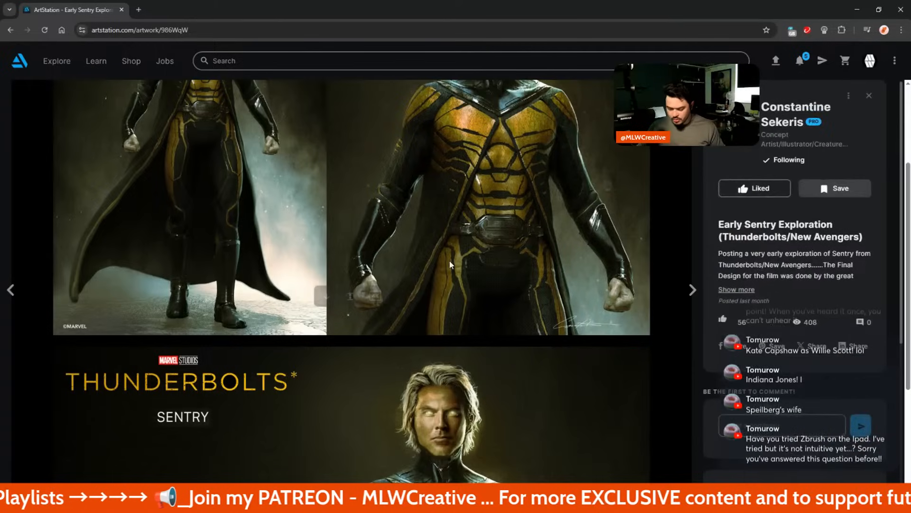
scroll(449, 260, "up", 3)
Switch back to ZBrush and enlarge the character portraits and Venom images on the reference board
key("alt+Tab")
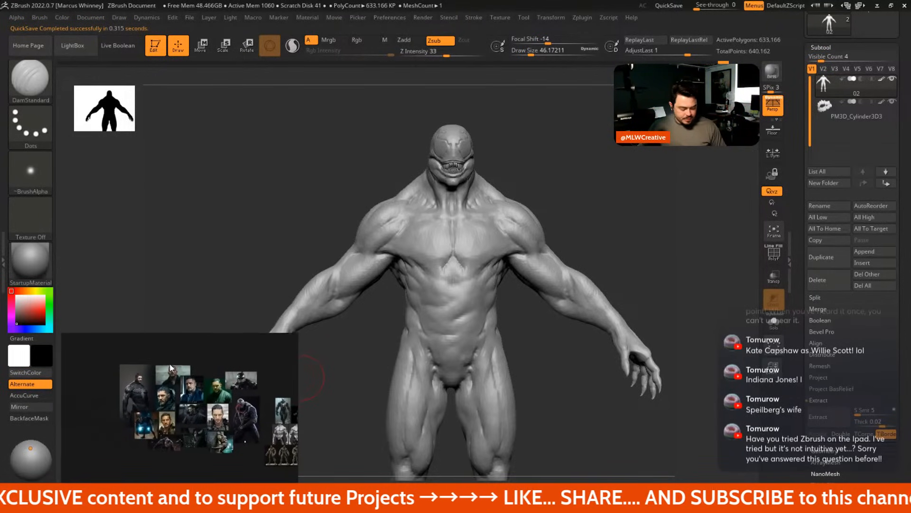
scroll(152, 412, "up", 3)
middle_click_drag(213, 424, 170, 425)
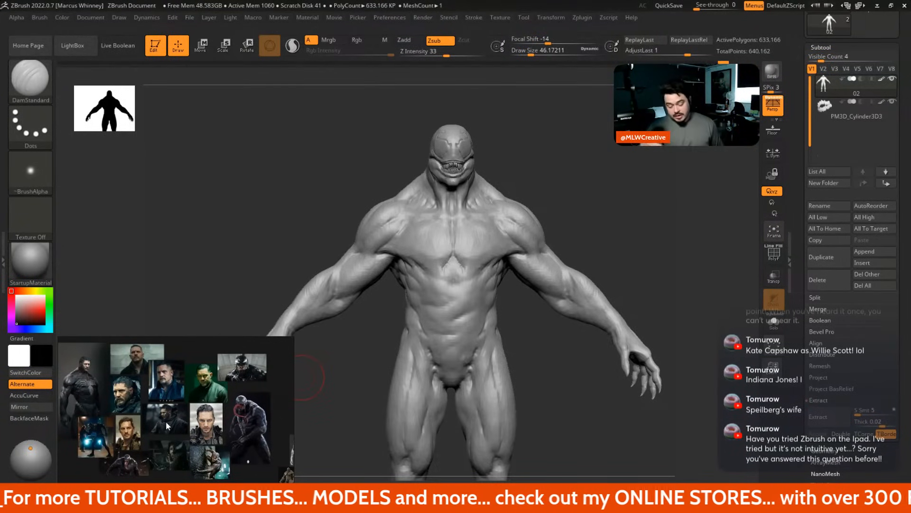
Set the draw size to about 39, frame the backs of the legs and choose the Move brush
mouse_move(605, 199)
left_mouse_down()
mouse_move(637, 265)
mouse_move(589, 231)
left_mouse_up()
key("shift")
key("space")
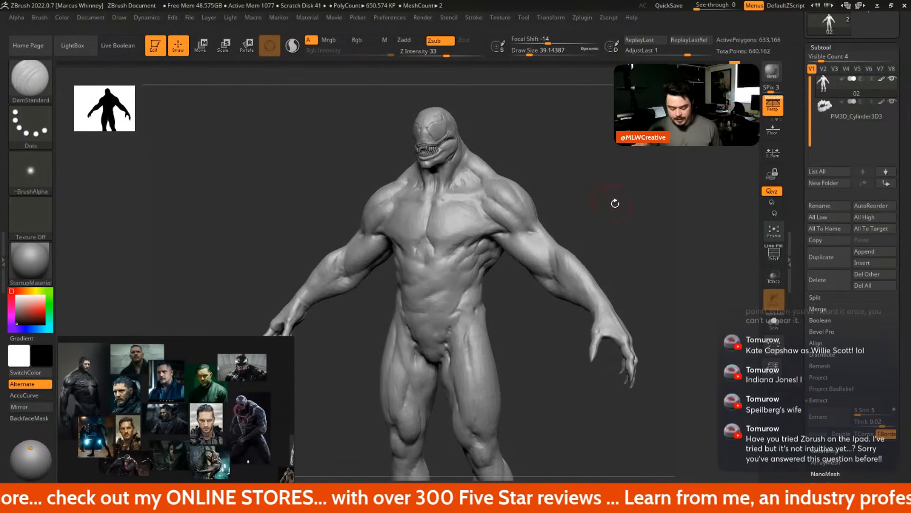
mouse_move(615, 204)
left_mouse_down()
mouse_move(550, 197)
mouse_move(601, 191)
mouse_move(602, 151)
mouse_move(593, 228)
mouse_move(579, 197)
mouse_move(553, 251)
mouse_move(504, 255)
left_mouse_up()
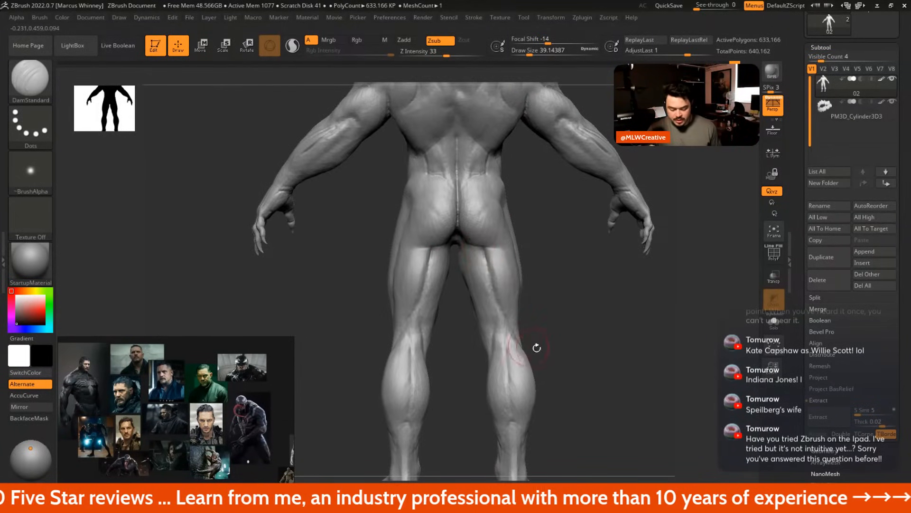
left_click_drag(537, 348, 523, 245, "alt")
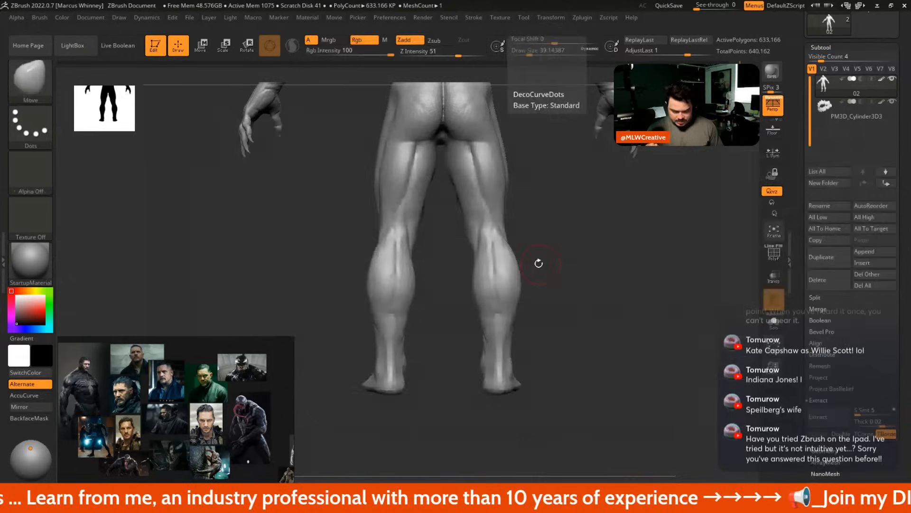
key("b")
key("m")
key("v")
left_click_drag(549, 239, 546, 266, "alt")
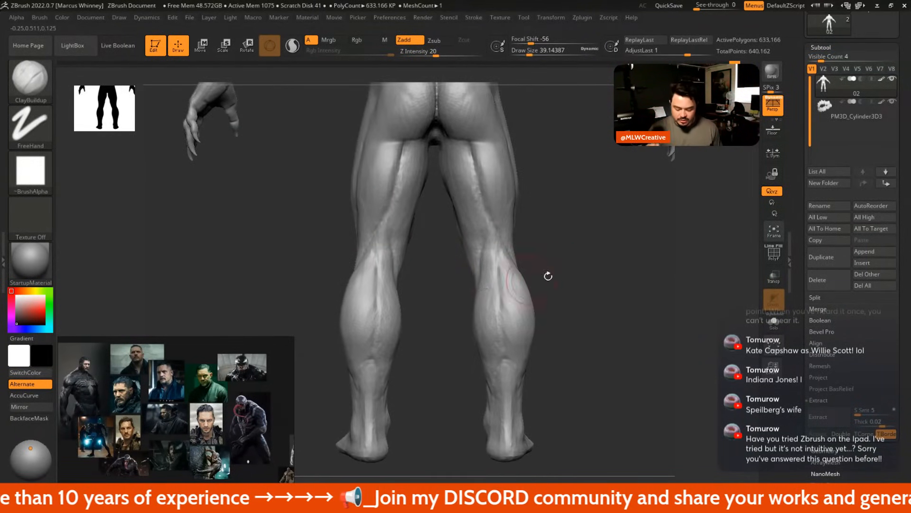
Build up the muscle forms on the backs of the calves and thighs with ClayBuildup at draw sizes of about 33 to 51
left_click_drag(548, 275, 622, 264)
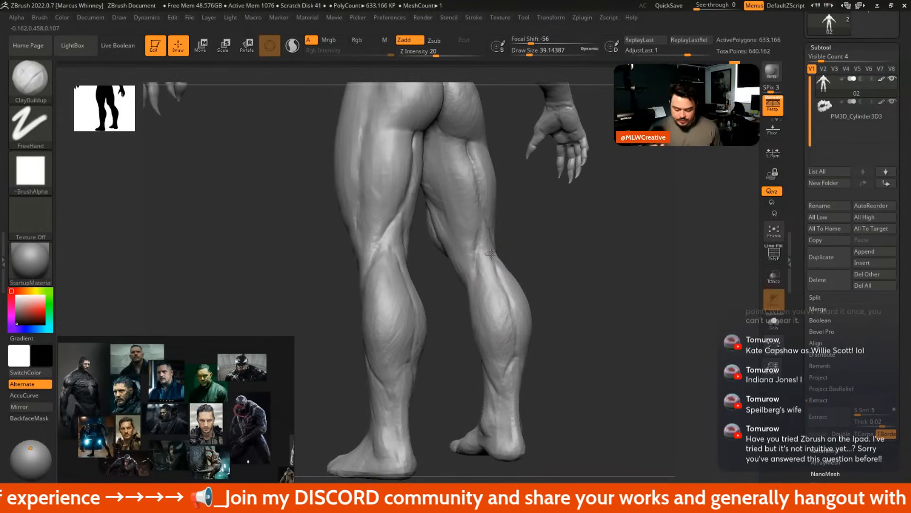
right_click_drag(488, 253, 560, 265)
key("space")
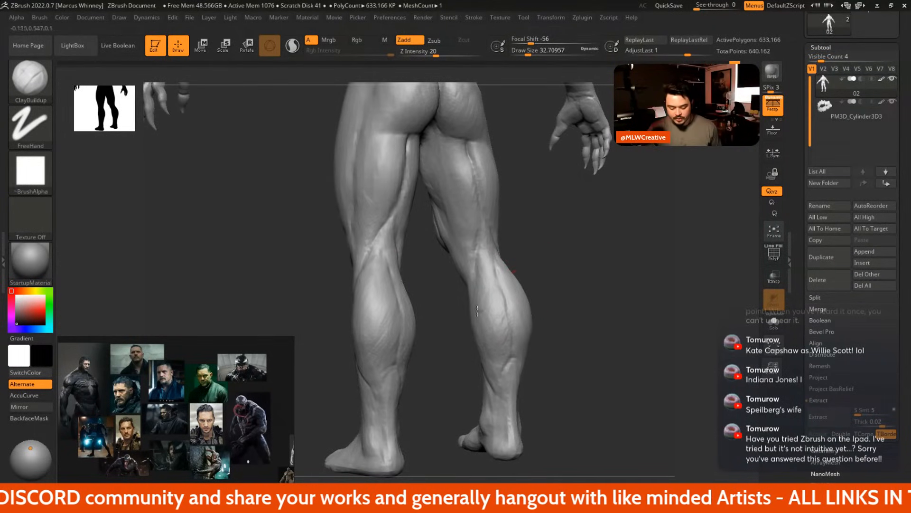
key("space")
left_click_drag(533, 240, 539, 241)
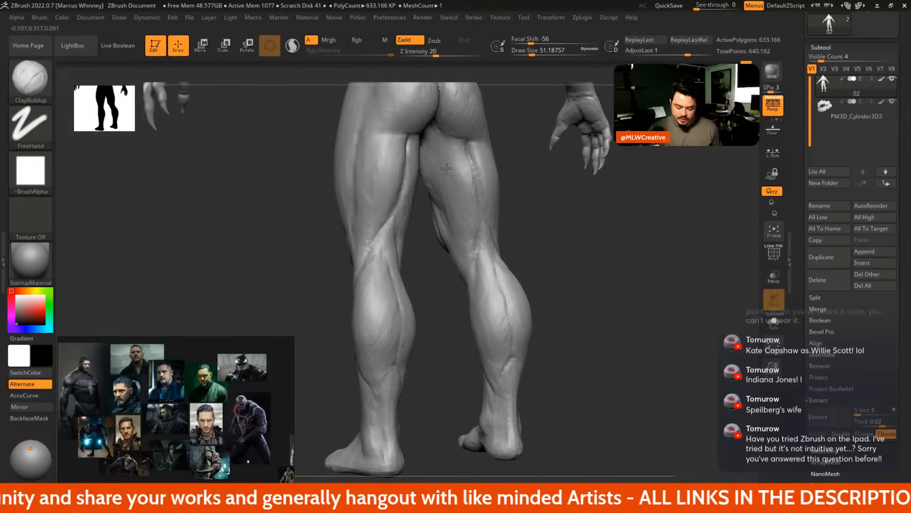
mouse_move(446, 168)
right_mouse_down()
mouse_move(583, 209)
mouse_move(450, 188)
right_mouse_up()
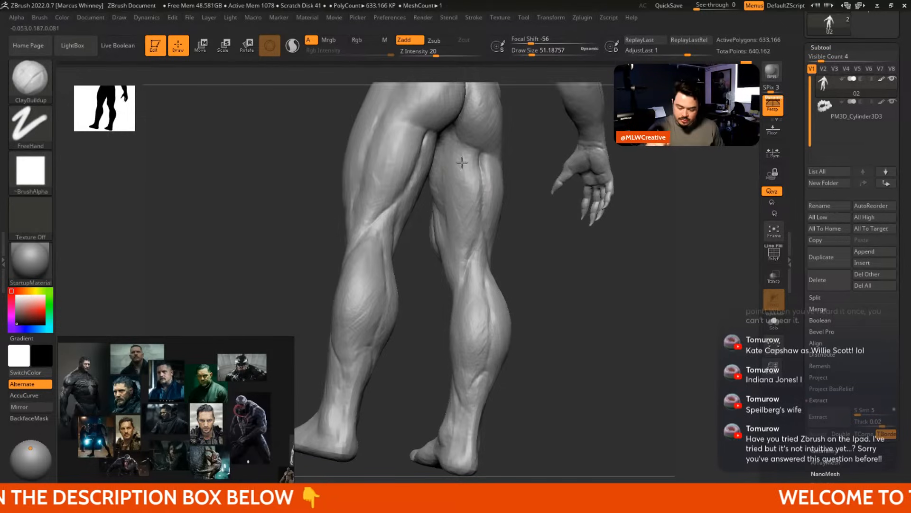
right_click_drag(558, 250, 572, 219)
right_click_drag(602, 261, 601, 208)
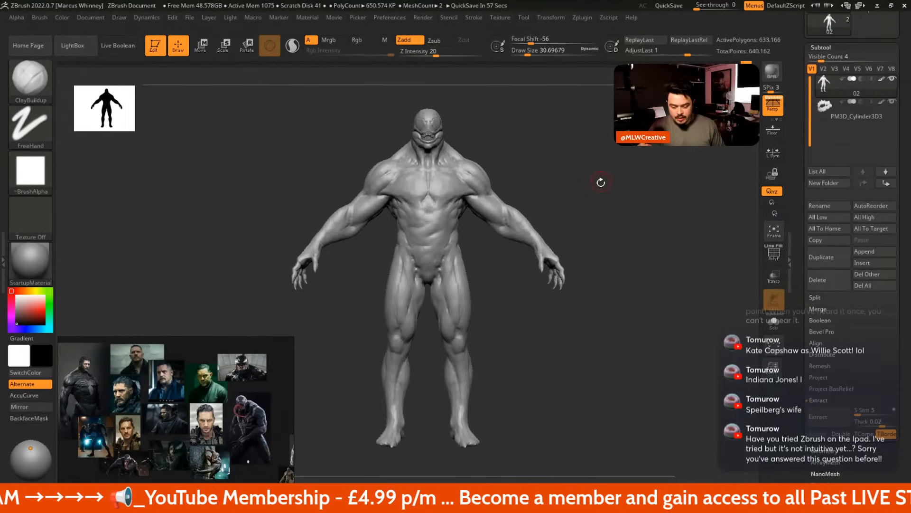
right_click_drag(601, 182, 601, 185)
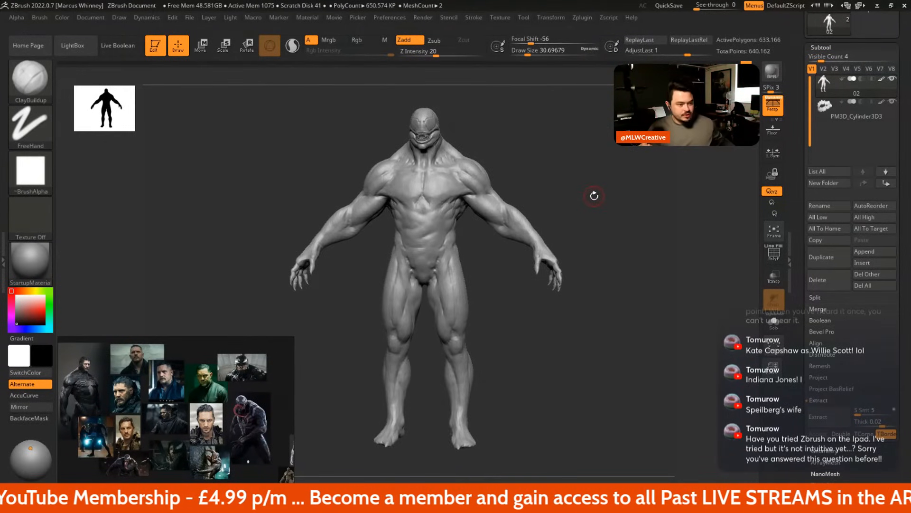
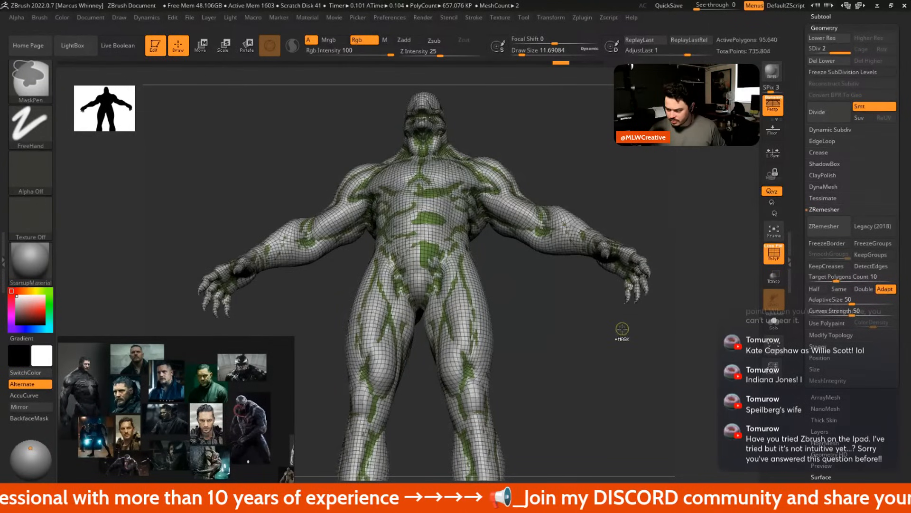
Project the original sculpt's geometry and polypaint onto the remeshed body, subtool 03, with a projection distance of 0.02
left_click(824, 17)
left_click(826, 364)
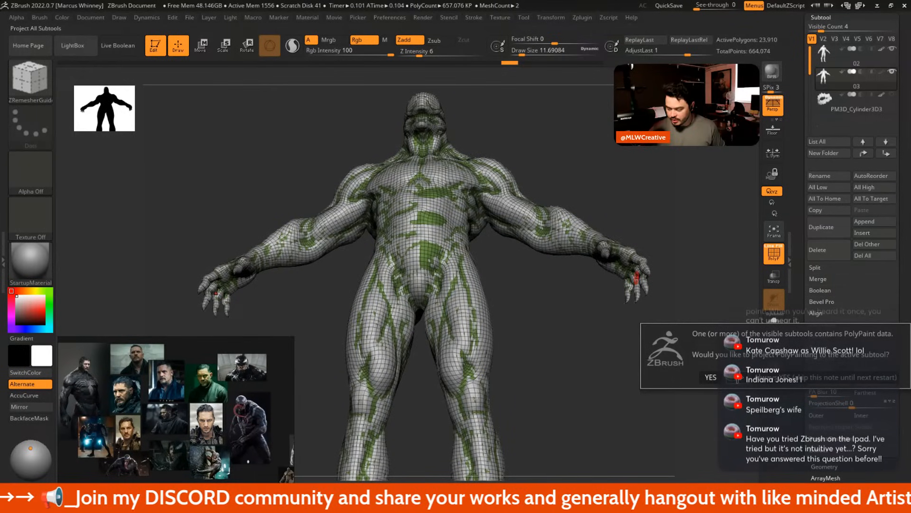
left_click(710, 376)
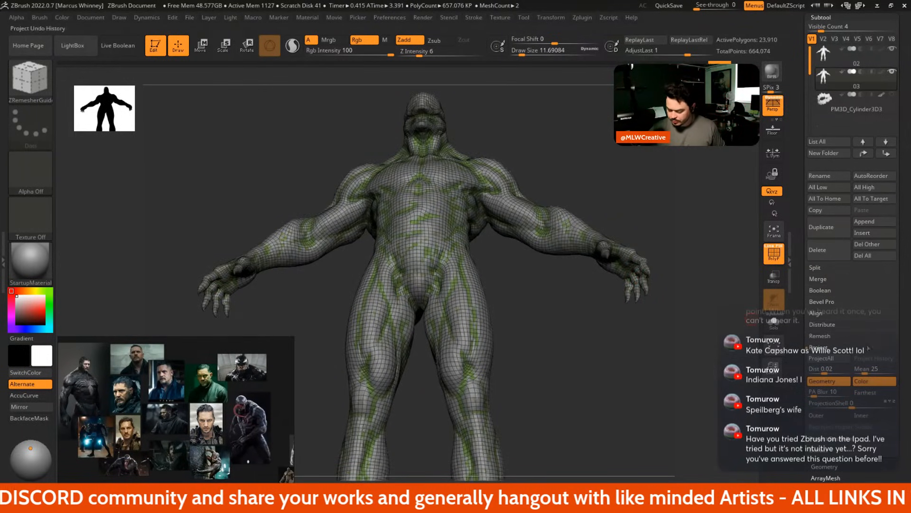
left_click(830, 360)
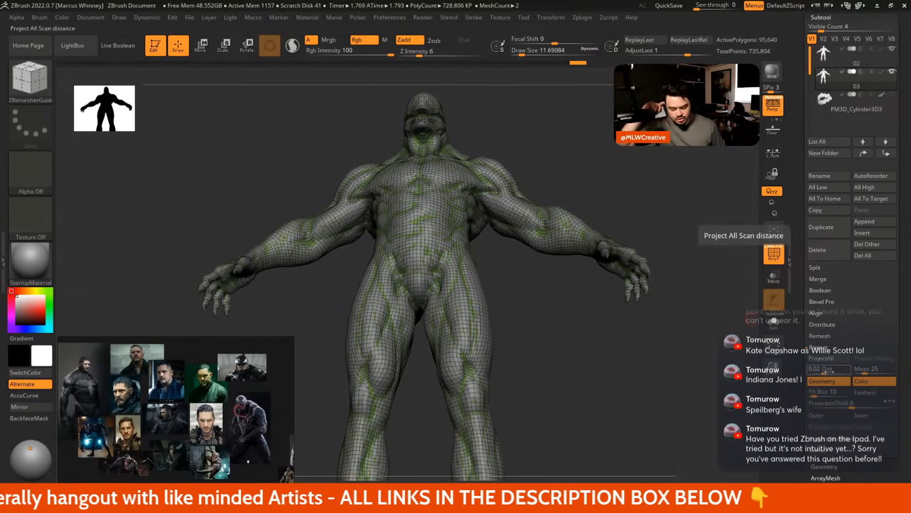
Subdivide the remeshed body to levels 3 and 4, projecting the original sculpt's detail at each level with a distance of 0.02
left_click_drag(598, 368, 496, 437)
left_click_drag(666, 326, 562, 474, "alt")
mouse_move(580, 330)
left_mouse_down()
mouse_move(494, 378)
mouse_move(529, 264)
mouse_move(635, 218)
mouse_move(532, 237)
mouse_move(434, 216)
left_mouse_up()
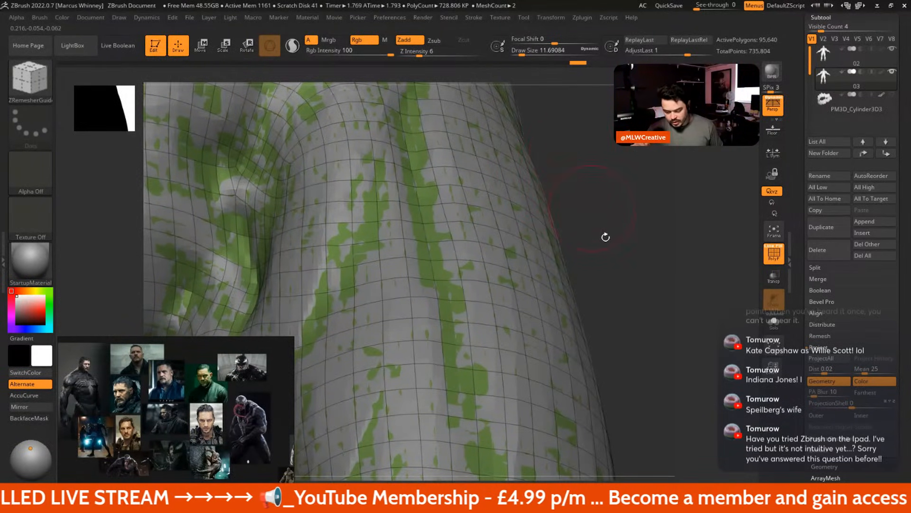
left_click_drag(655, 285, 448, 240)
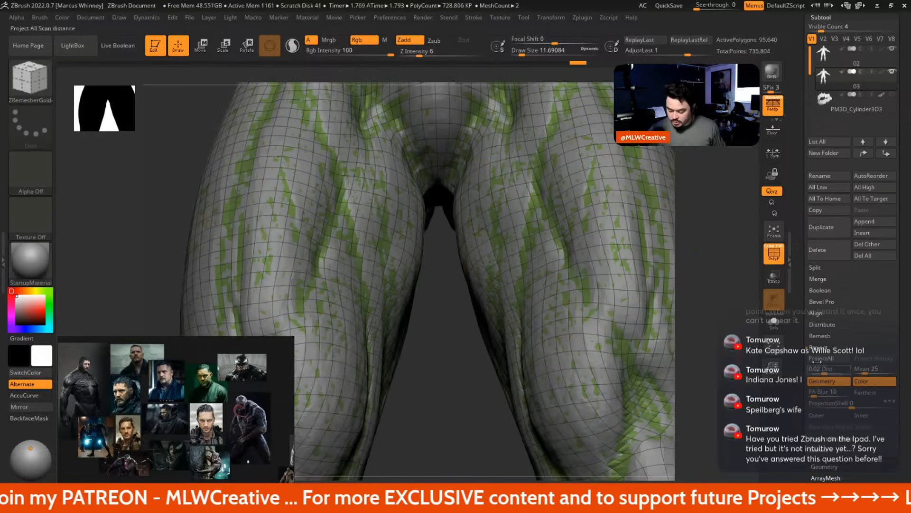
left_click_drag(726, 244, 507, 281, "alt")
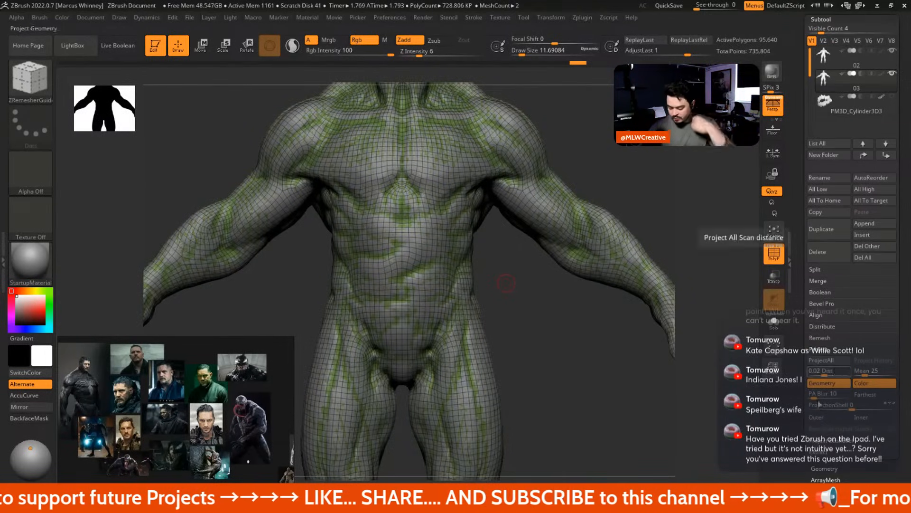
left_click(824, 469)
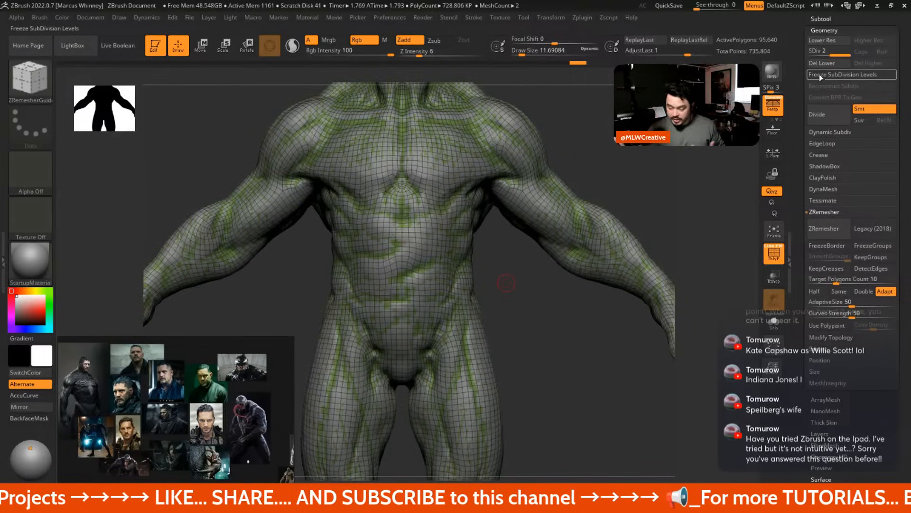
key("ctrl+d")
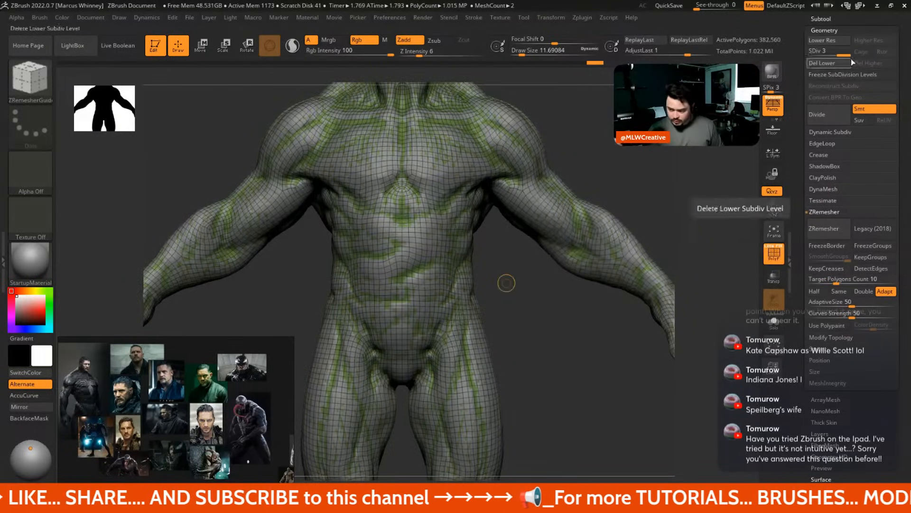
left_click(823, 18)
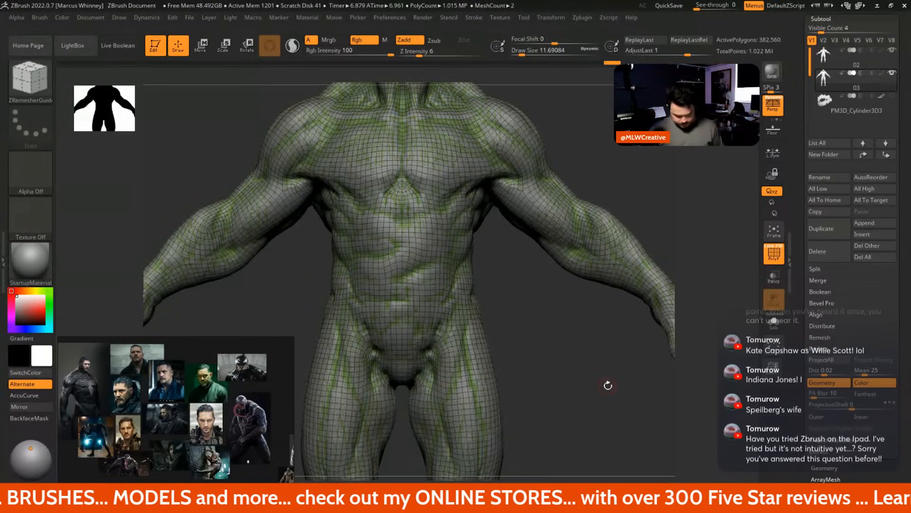
key("ctrl+d")
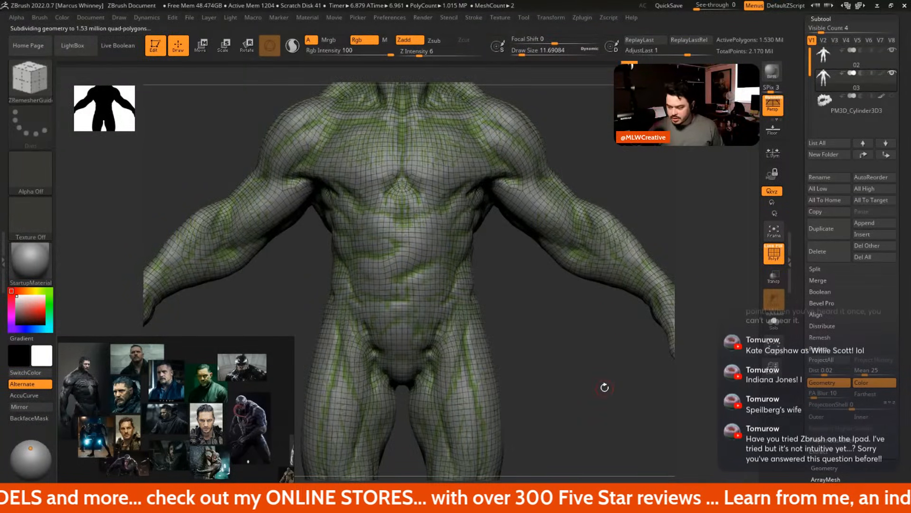
left_click(826, 361)
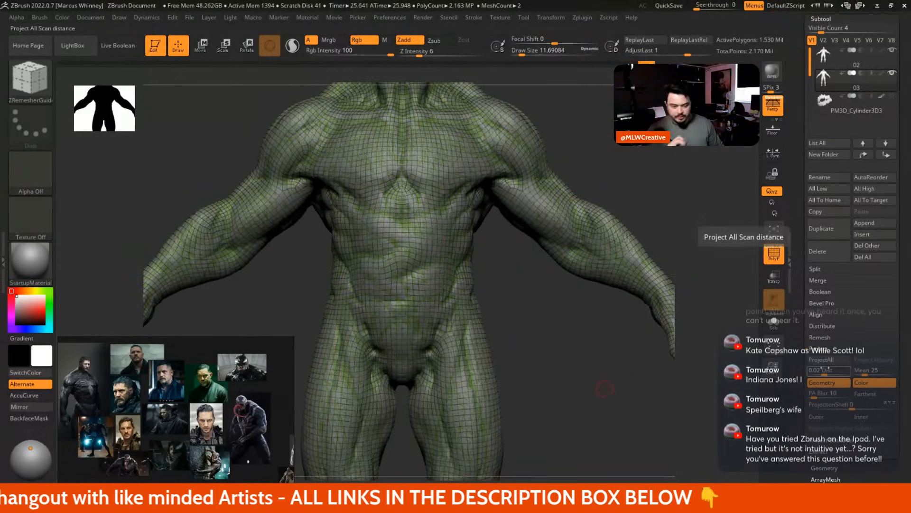
Isolate the remeshed body in Solo mode and turn off its polyframe display
left_click_drag(616, 421, 605, 420)
left_click_drag(521, 297, 572, 508, "alt")
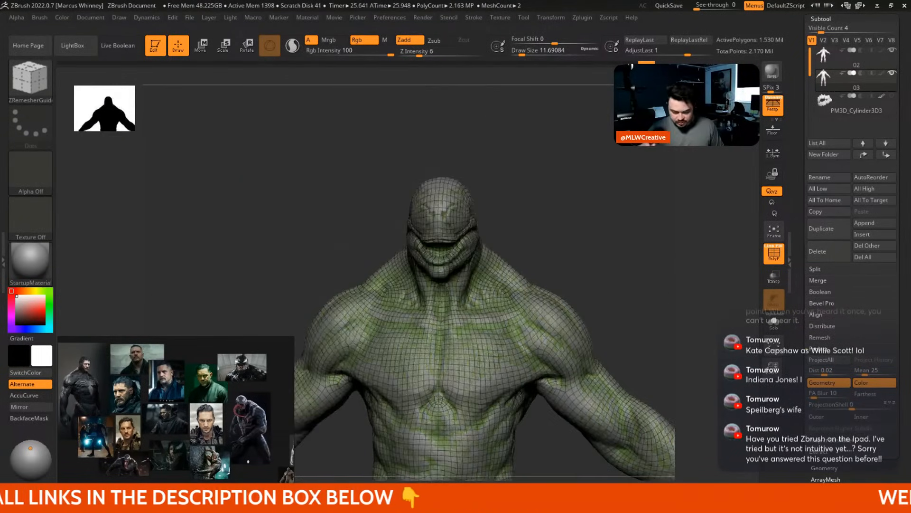
left_click(774, 322)
mouse_move(558, 180)
left_mouse_down("alt")
mouse_move(634, 218)
mouse_move(611, 215)
mouse_move(642, 186)
mouse_move(639, 229)
mouse_move(585, 322)
mouse_move(579, 234)
mouse_move(625, 206)
mouse_move(596, 198)
mouse_move(616, 312)
mouse_move(647, 351)
left_mouse_up("alt")
left_click(770, 253)
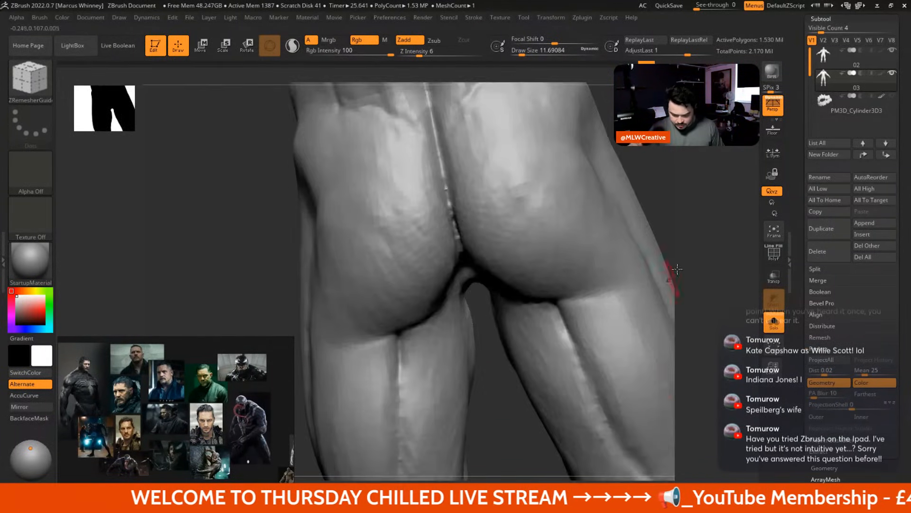
Smooth the rough seam in the crease between the glutes on the remeshed body
mouse_move(672, 273)
left_mouse_down()
mouse_move(682, 212)
mouse_move(690, 247)
left_mouse_up()
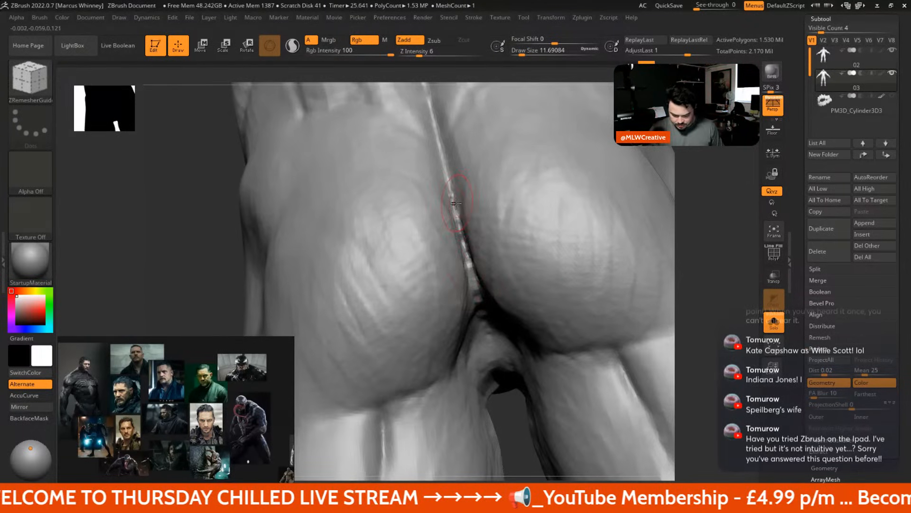
left_click_drag(454, 205, 482, 311, "shift")
left_click_drag(684, 339, 637, 320)
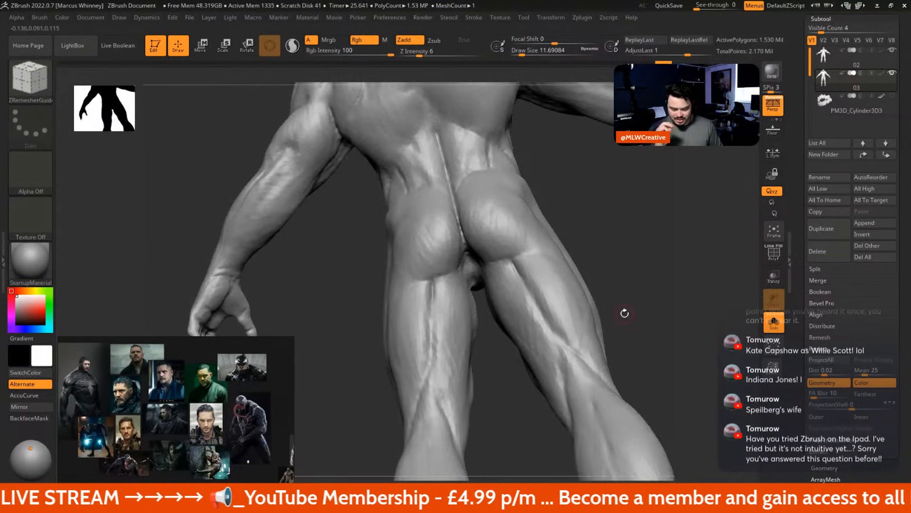
left_click_drag(580, 182, 546, 211)
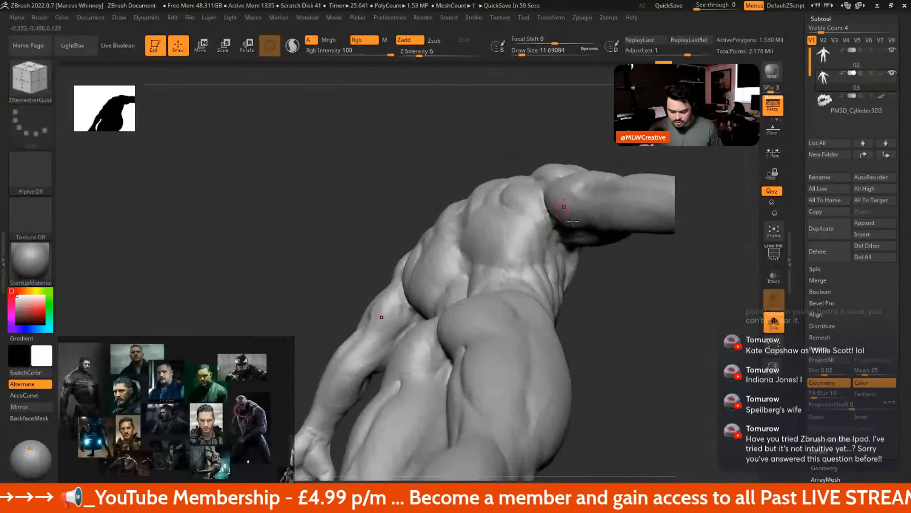
left_click_drag(613, 298, 501, 239)
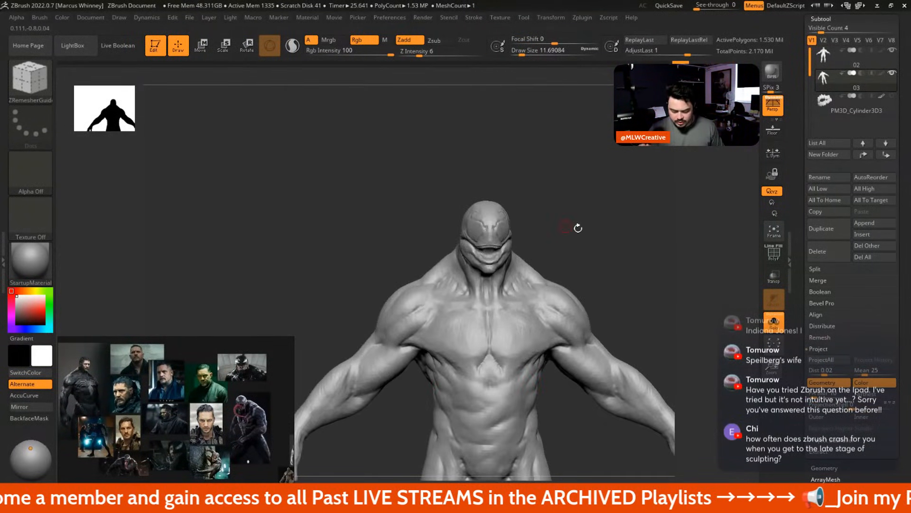
Subdivide the remeshed body one more level and project the original sculpt's detail onto it with a distance of 0.02
left_click_drag(580, 228, 584, 192)
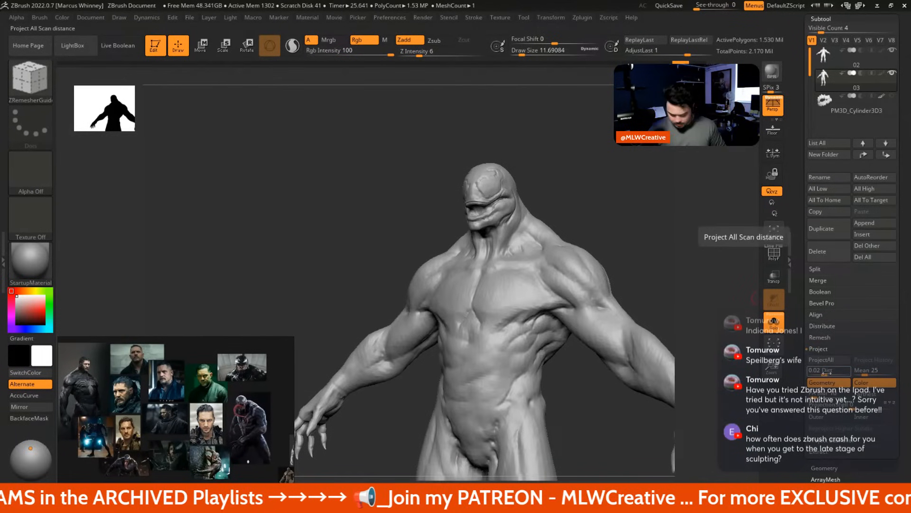
key("ctrl")
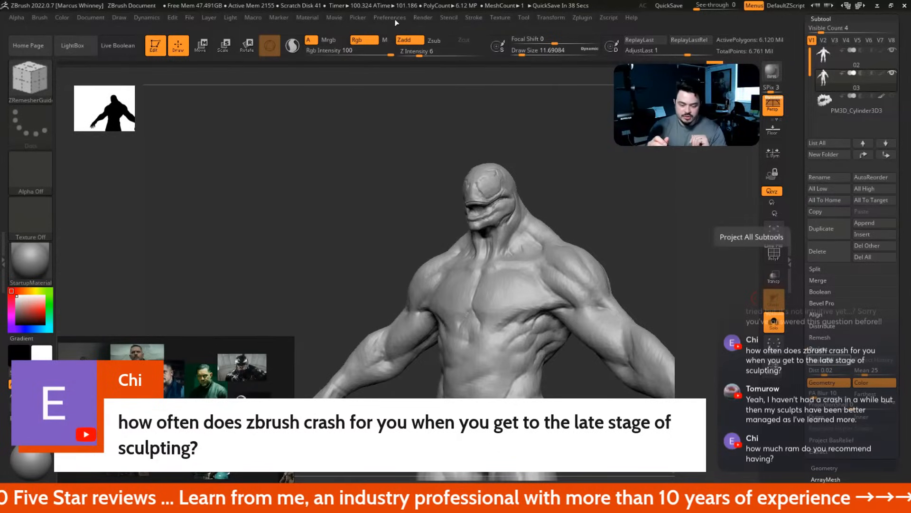
Open the QuickSave preferences
left_click(397, 19)
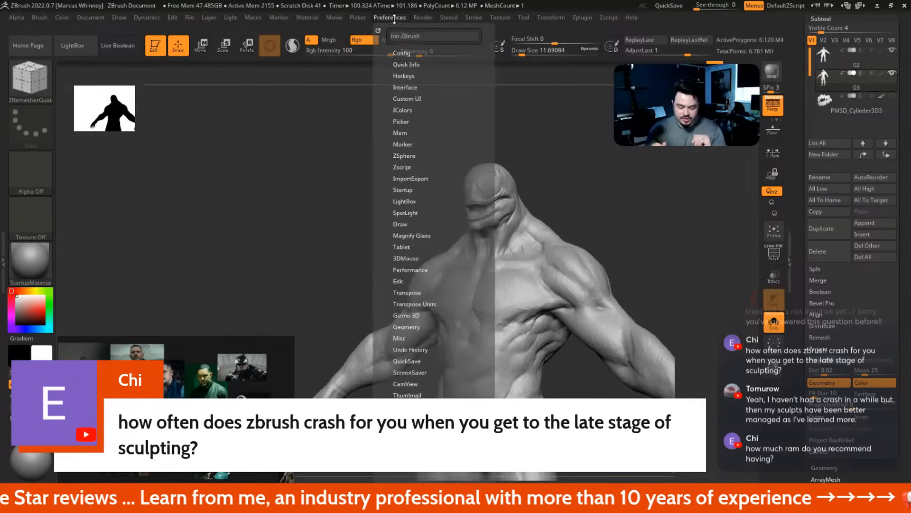
left_click(410, 361)
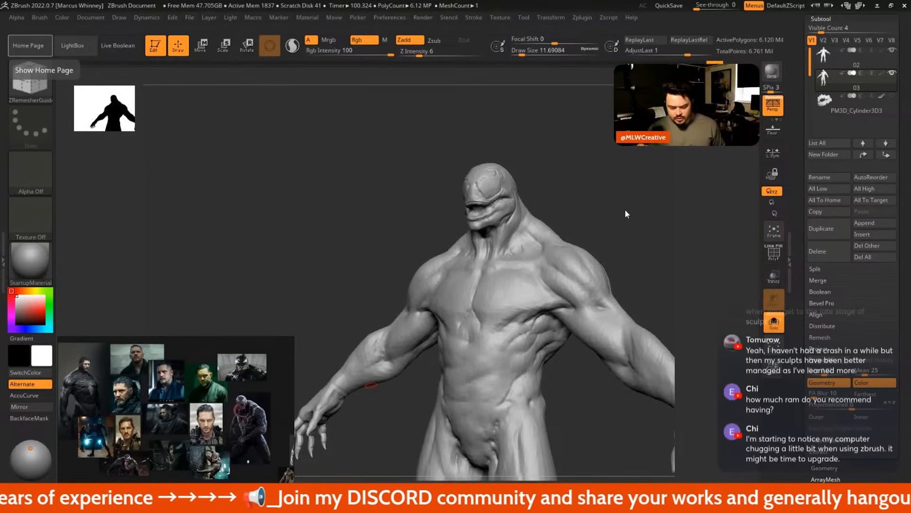
Display the polyframe on the remeshed body and exit Solo mode
mouse_move(626, 213)
left_mouse_down()
mouse_move(624, 200)
mouse_move(592, 187)
mouse_move(615, 203)
left_mouse_up()
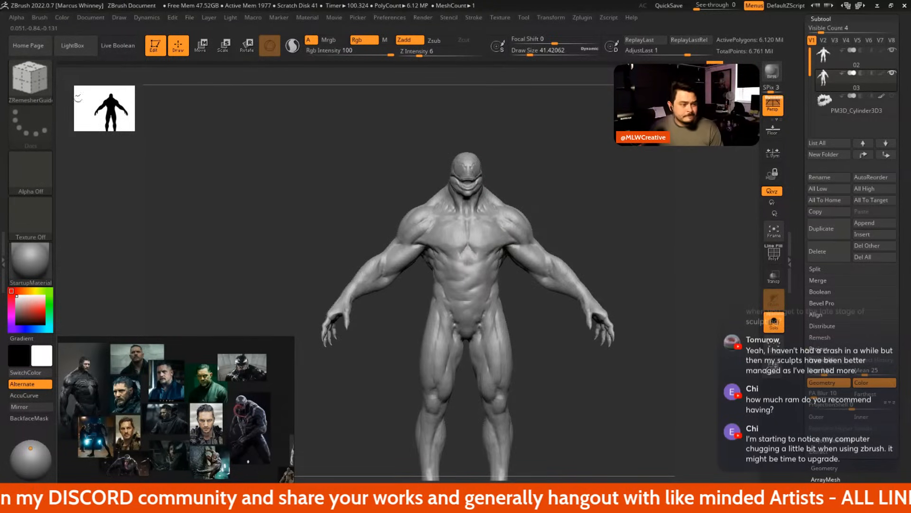
key("space")
mouse_move(576, 191)
left_mouse_down()
mouse_move(584, 189)
mouse_move(576, 201)
left_mouse_up()
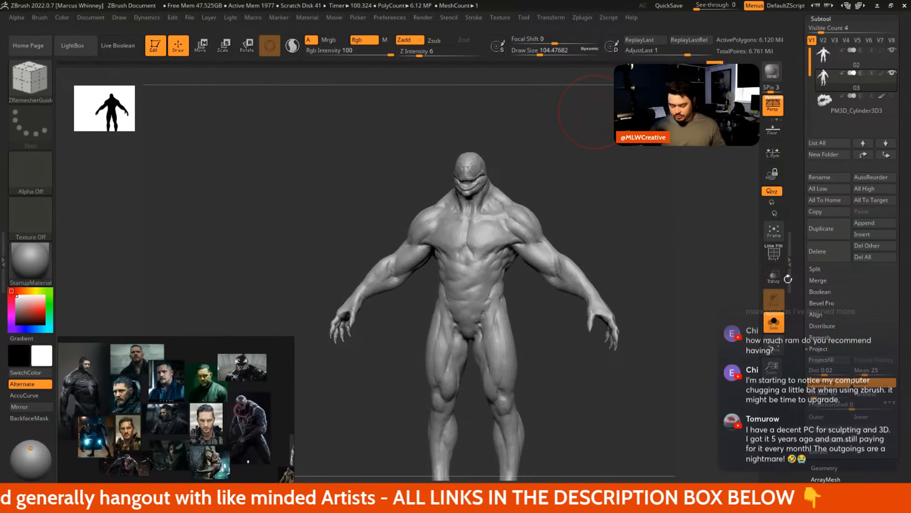
left_click(774, 253)
right_click_drag(650, 328, 622, 414, "ctrl")
mouse_move(622, 413)
left_mouse_down()
mouse_move(527, 406)
mouse_move(617, 408)
left_mouse_up()
left_click(862, 81)
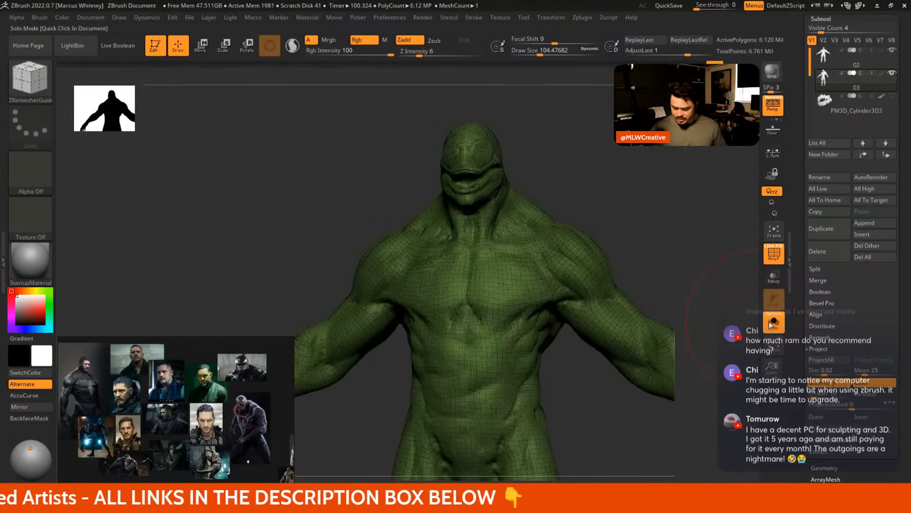
Hide the original sculpt, subtool 02, so only the remeshed body's wireframe is shown
left_click_drag(546, 251, 605, 264)
left_click(854, 62)
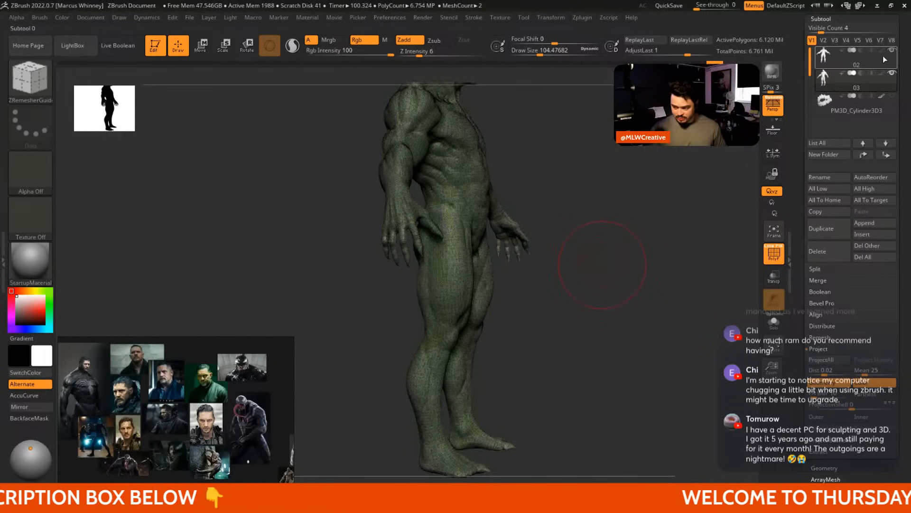
left_click(856, 72)
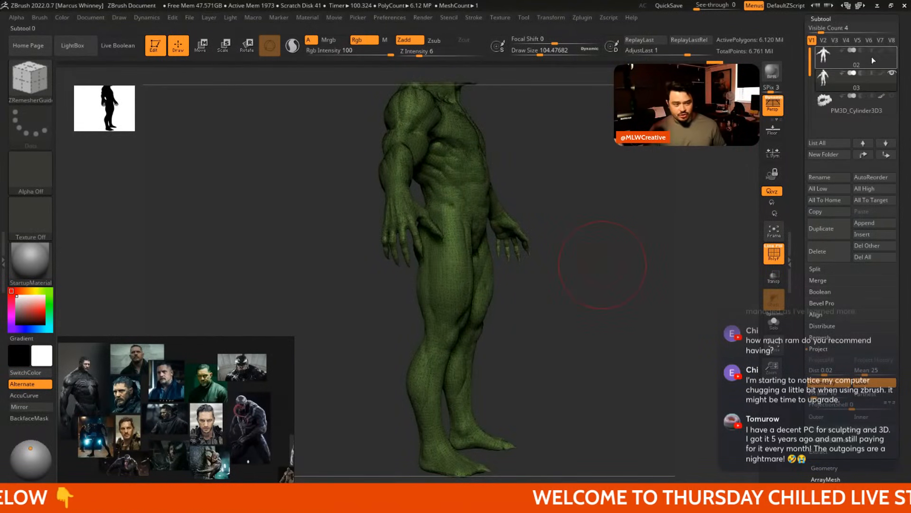
key("space")
left_click_drag(606, 193, 601, 193)
mouse_move(659, 209)
left_mouse_down()
mouse_move(603, 210)
mouse_move(533, 319)
left_mouse_up()
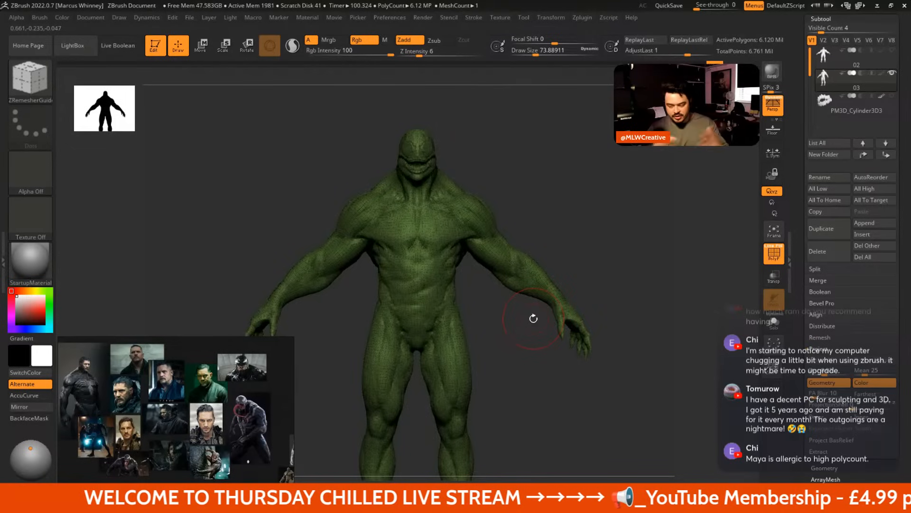
Compare the wireframes of subtools 02 and 03, ending on subtool 03 with the polyframe display off
left_click(829, 59)
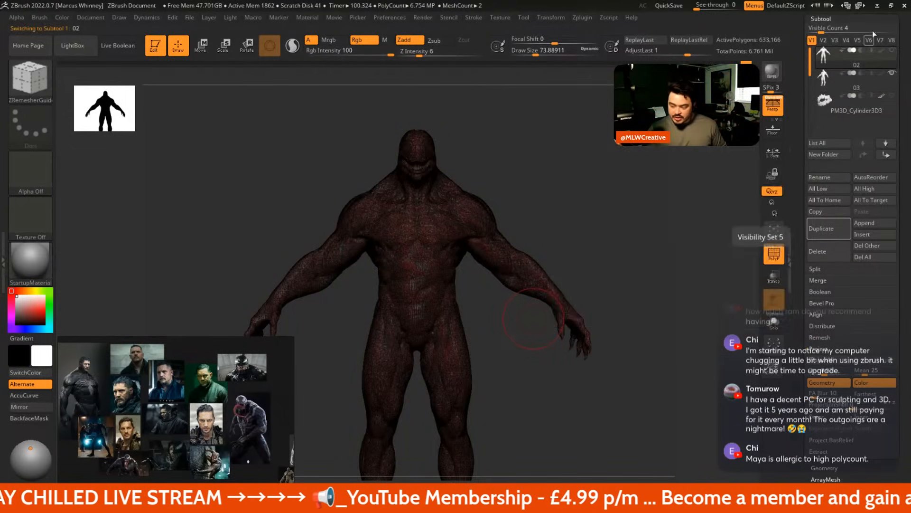
left_click(840, 83)
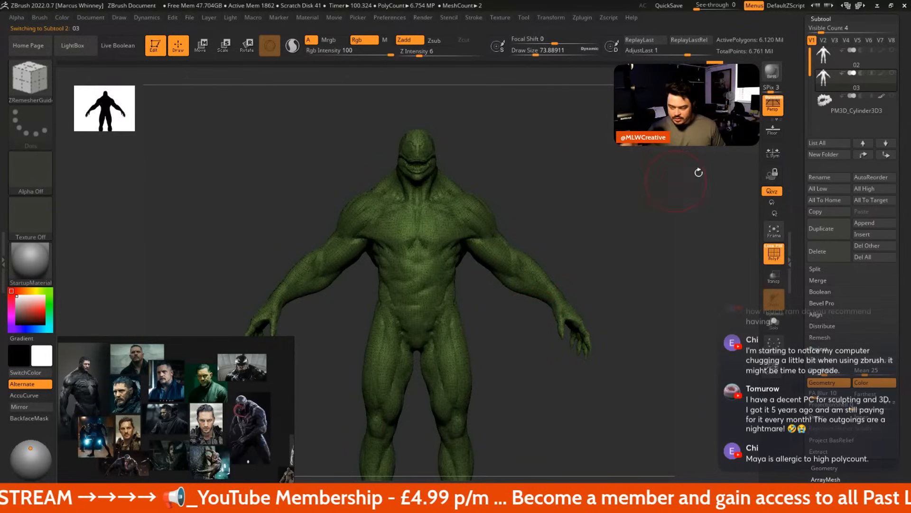
left_click(892, 73)
left_click(774, 253)
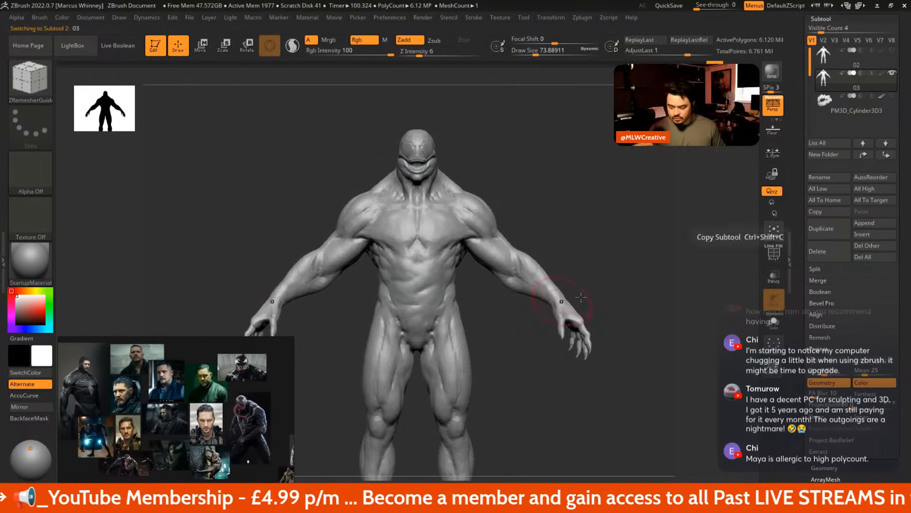
key("space")
left_click(563, 190)
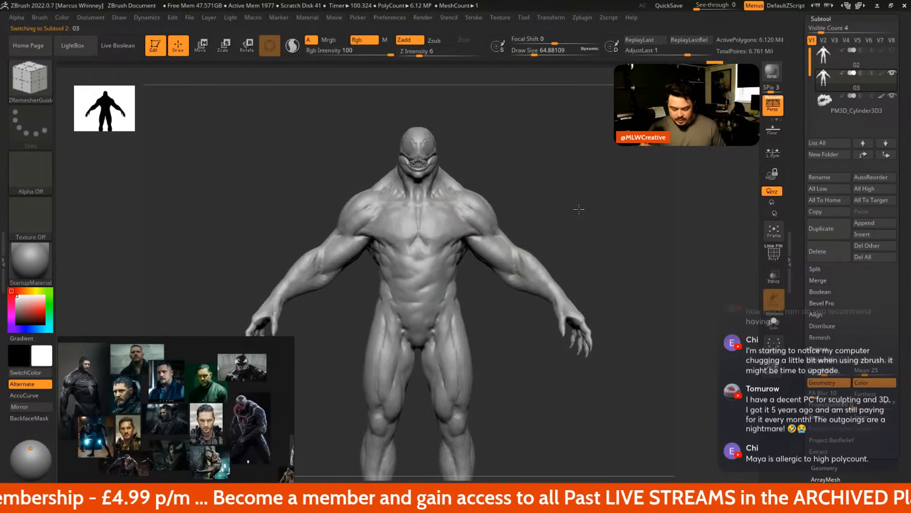
key("space")
mouse_move(579, 207)
left_mouse_down("alt")
mouse_move(597, 168)
mouse_move(591, 189)
left_mouse_up("alt")
left_click_drag(593, 209, 585, 195, "alt")
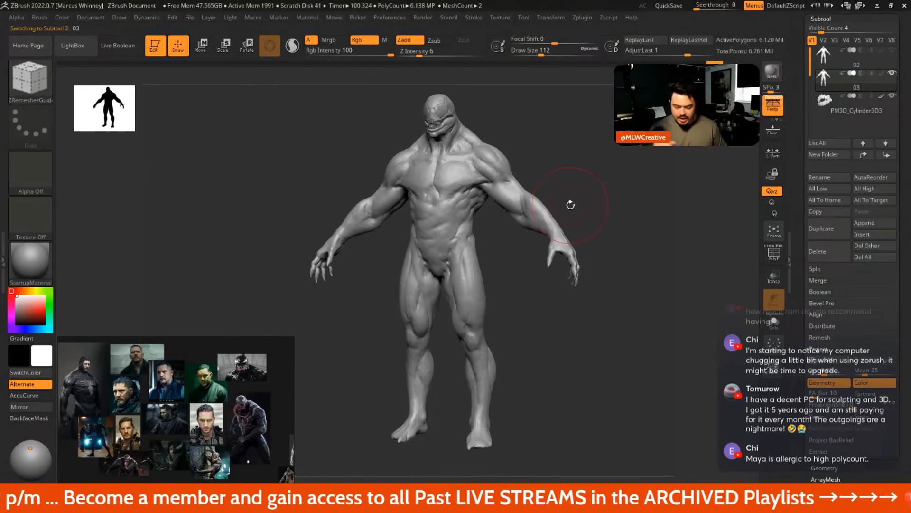
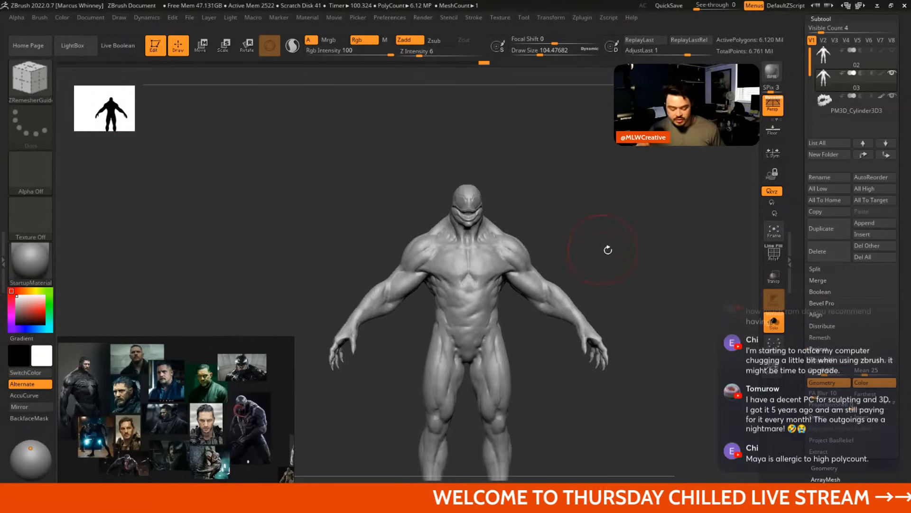
mouse_move(606, 249)
left_mouse_down()
mouse_move(588, 208)
mouse_move(576, 208)
mouse_move(607, 246)
mouse_move(603, 198)
mouse_move(597, 234)
left_mouse_up()
key("space")
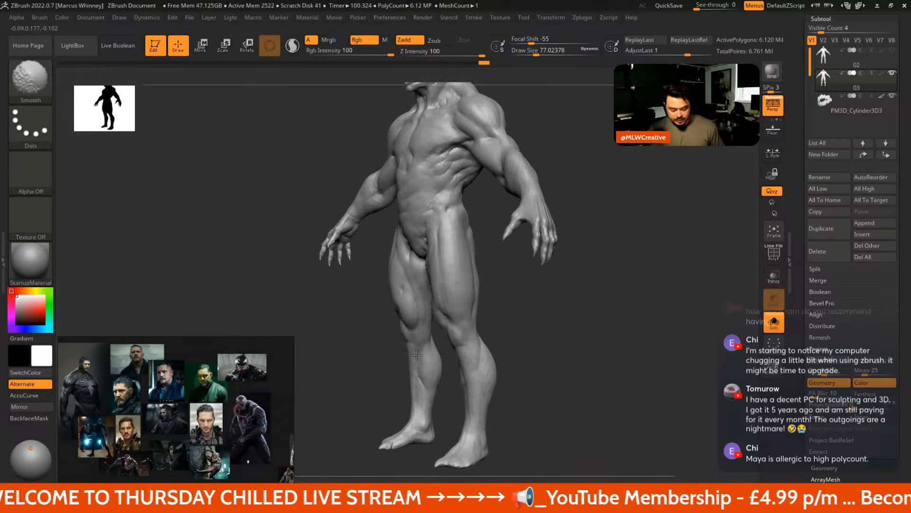
mouse_move(576, 398)
left_mouse_down("shift")
mouse_move(530, 269)
mouse_move(573, 211)
mouse_move(543, 206)
left_mouse_up("shift")
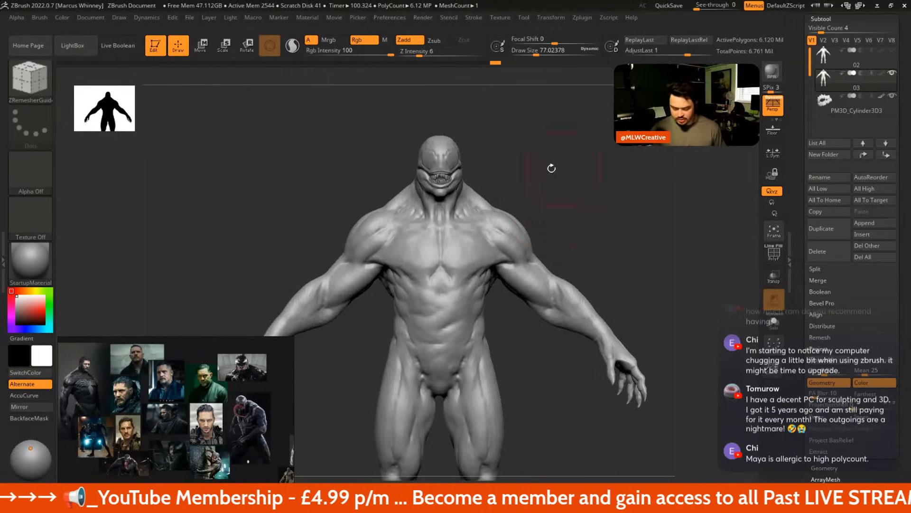
key("space")
mouse_move(603, 213)
left_mouse_down()
mouse_move(593, 214)
mouse_move(596, 222)
left_mouse_up()
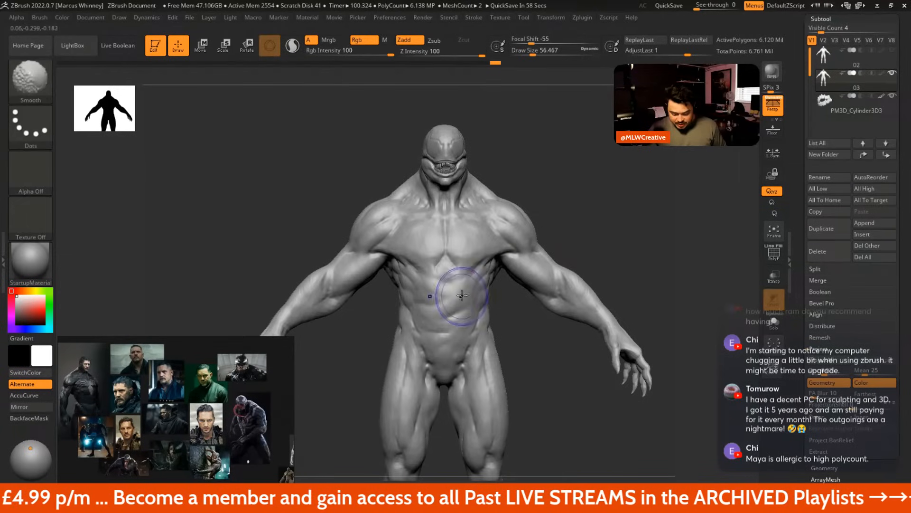
mouse_move(544, 189)
left_mouse_down()
mouse_move(555, 177)
mouse_move(546, 178)
left_mouse_up()
key("space")
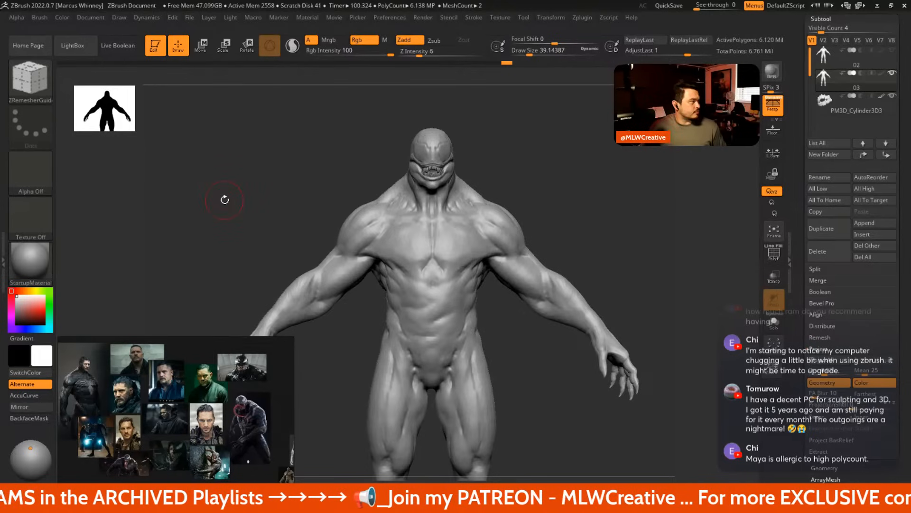
Choose the ThickSkinClay brush for sculpting on the remeshed body
left_click(37, 76)
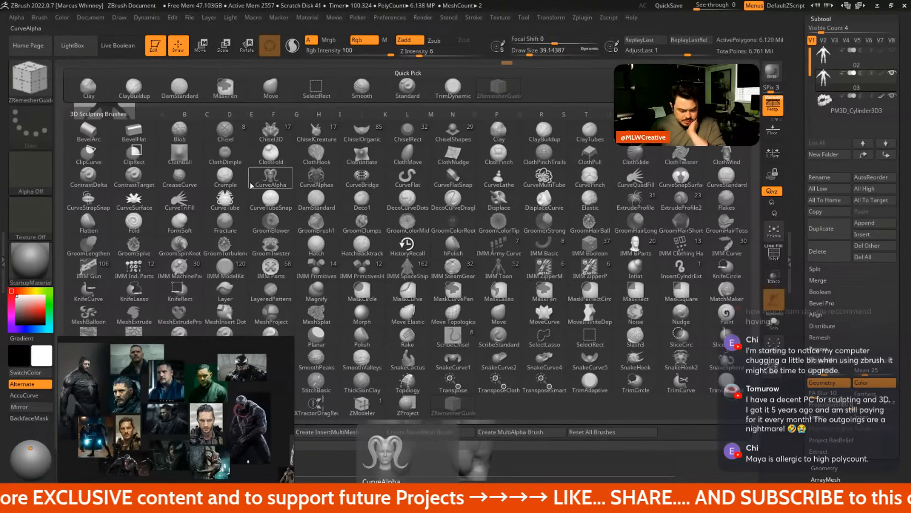
left_click(241, 224)
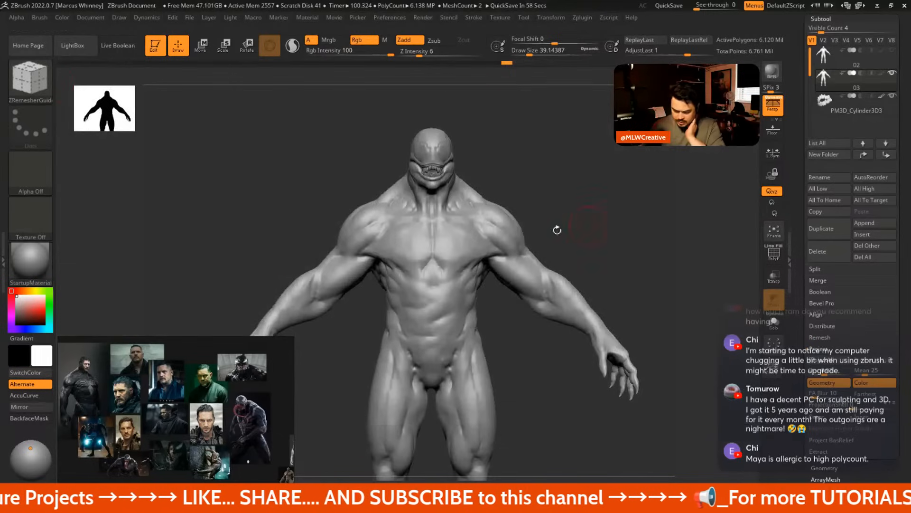
left_click(23, 76)
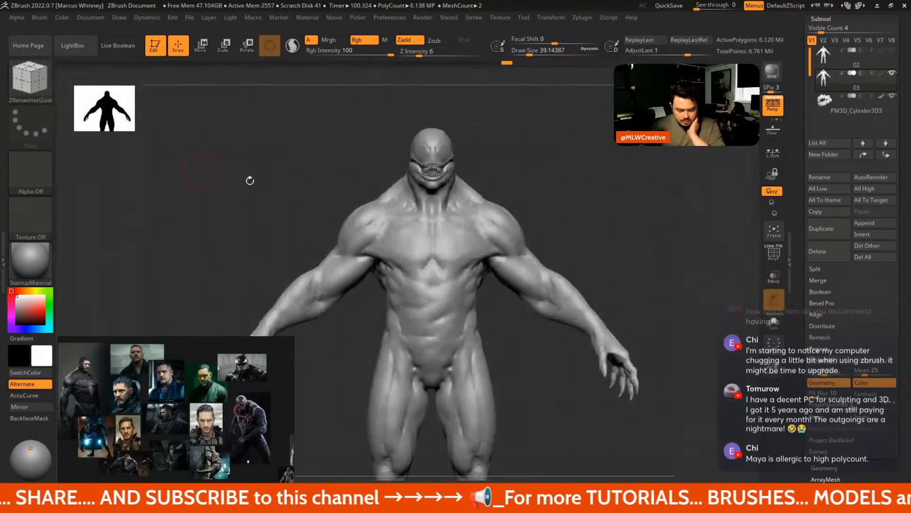
left_click(22, 79)
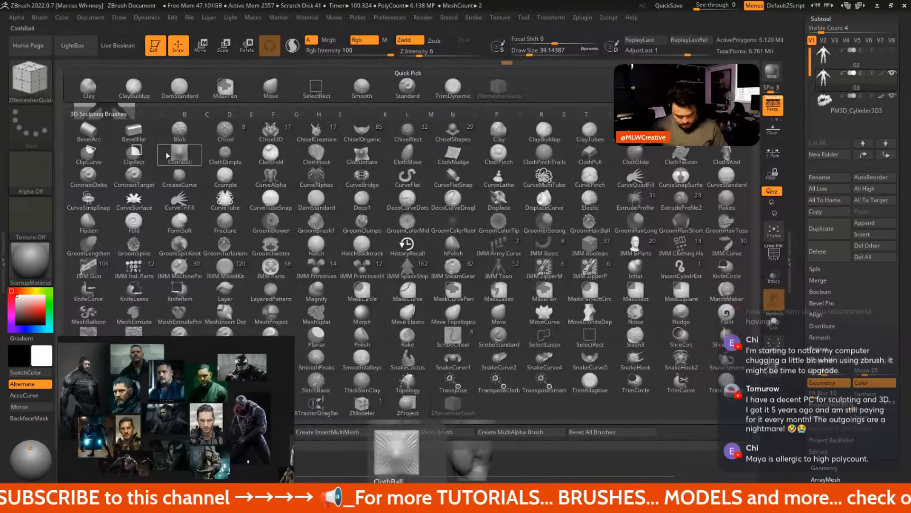
key("t")
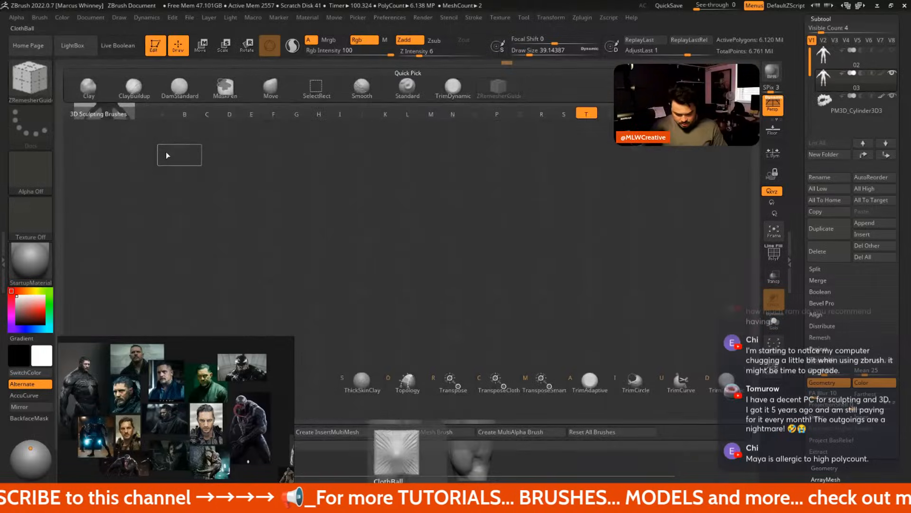
left_click(356, 385)
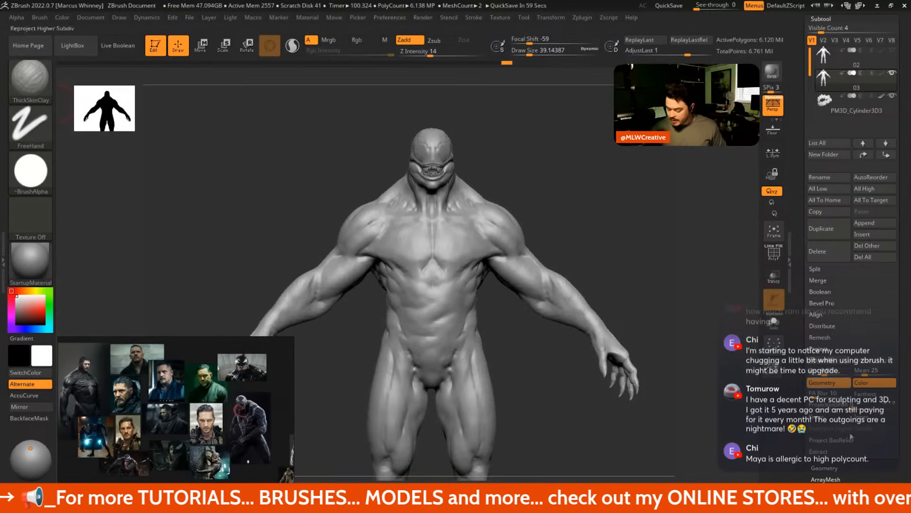
Try long symmetrical ThickSkinClay strokes over the chest and down the abdomen
scroll(852, 437, "down", 3)
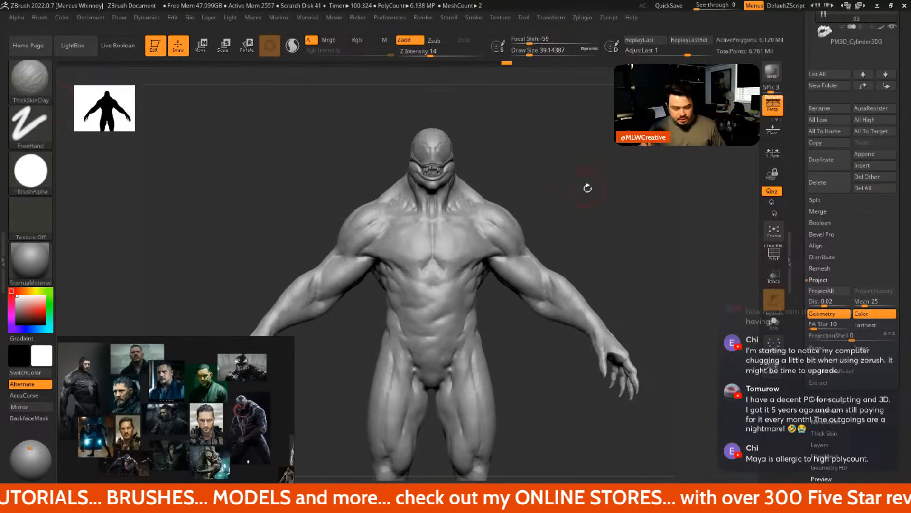
left_click_drag(587, 188, 606, 204)
mouse_move(494, 202)
left_mouse_down()
mouse_move(475, 218)
mouse_move(456, 304)
mouse_move(485, 333)
mouse_move(536, 179)
left_mouse_up()
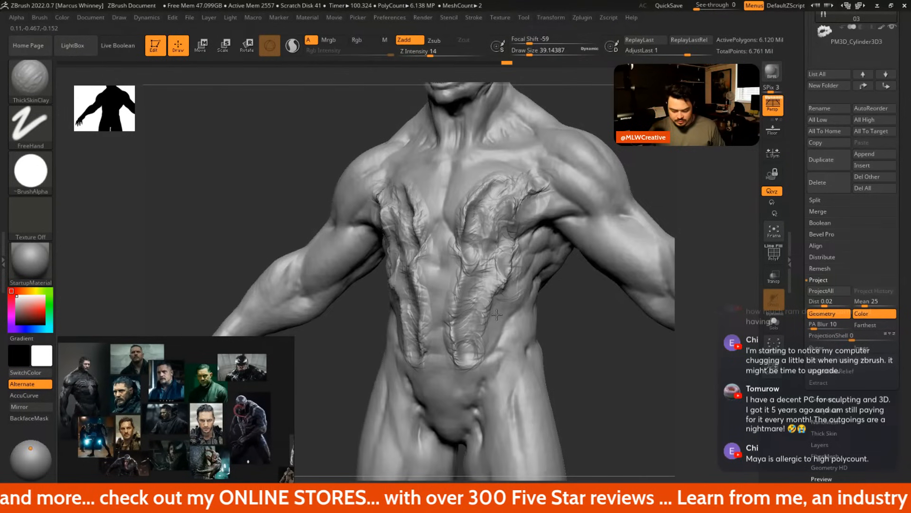
Try the ThickSkinClay brush with Alpha 49 on the pectorals
left_click(36, 180)
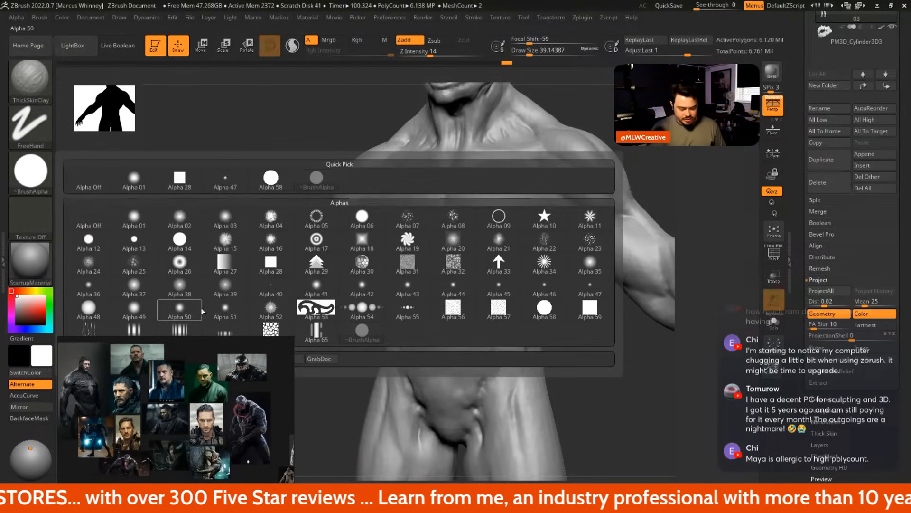
left_click(143, 309)
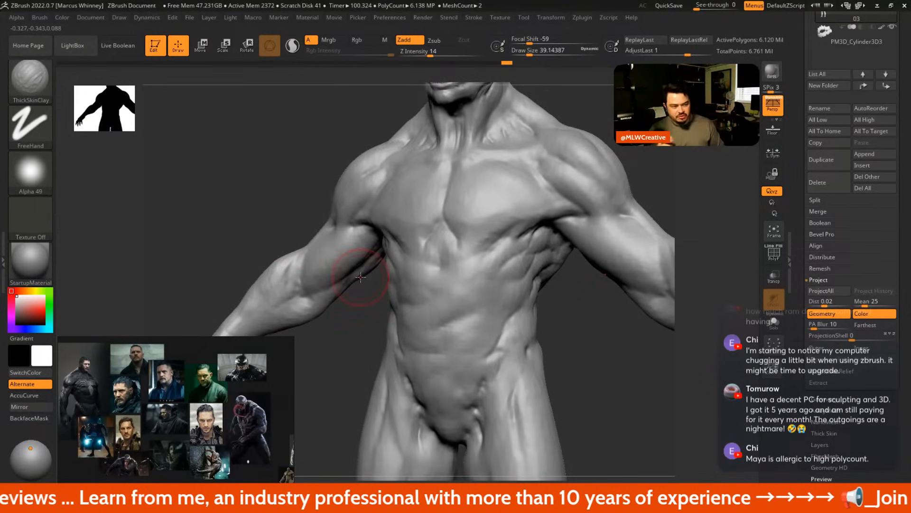
mouse_move(469, 212)
left_mouse_down()
mouse_move(487, 208)
mouse_move(480, 223)
mouse_move(482, 194)
left_mouse_up()
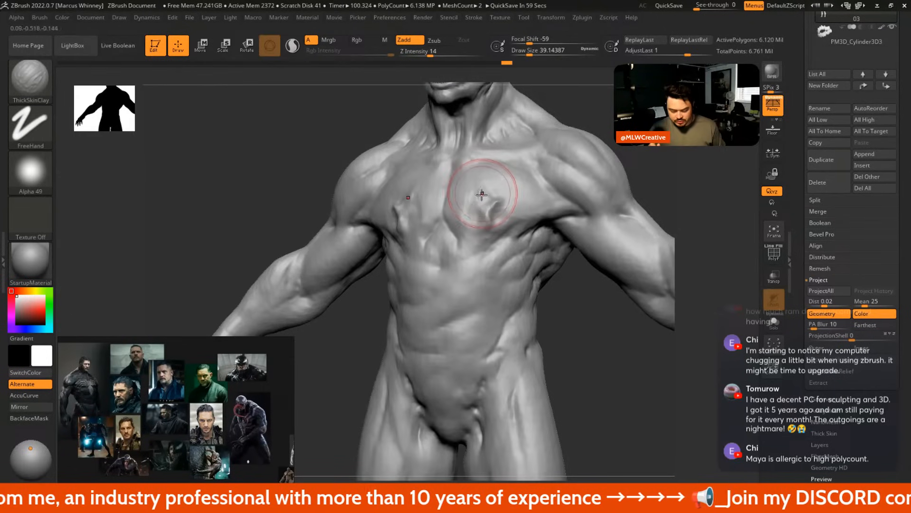
Try Alpha 42 on the ThickSkinClay brush and reduce the draw size to about 25 for strokes on the pectorals
left_click(33, 171)
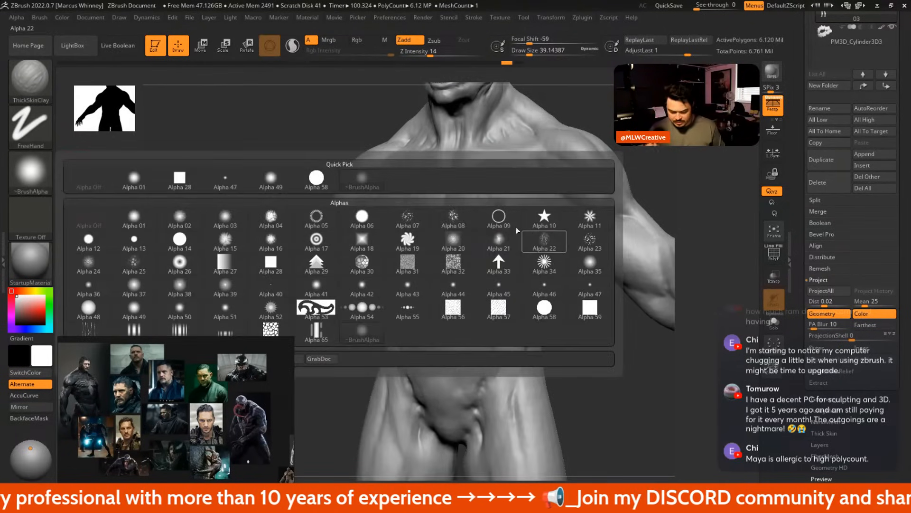
left_click(365, 287)
key("ctrl")
key("space")
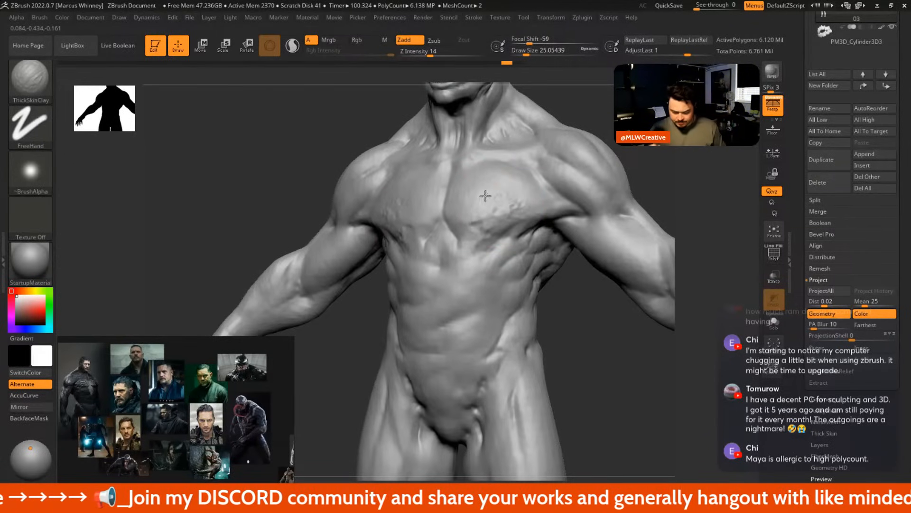
Set the ThickSkinClay brush to Alpha 06, test it on the pectorals and undo the test strokes
left_click(30, 172)
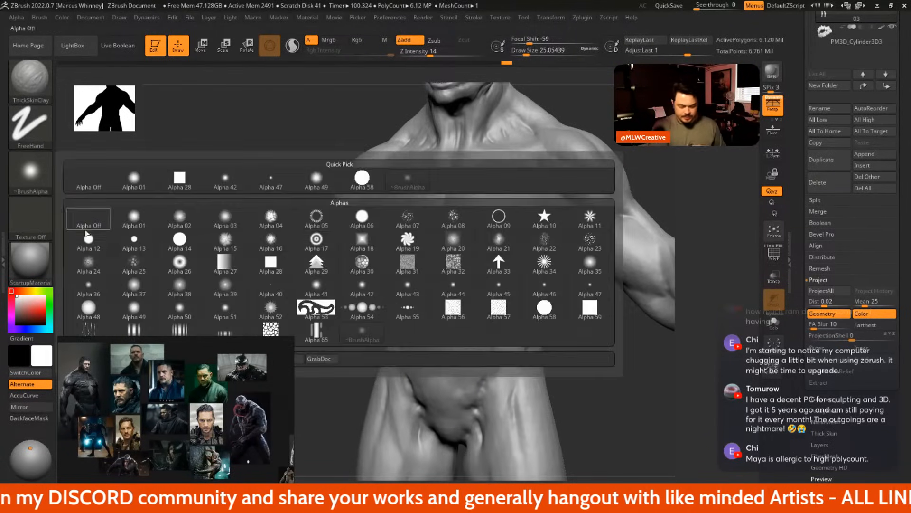
left_click(362, 216)
mouse_move(487, 187)
left_mouse_down()
mouse_move(476, 210)
mouse_move(482, 228)
left_mouse_up()
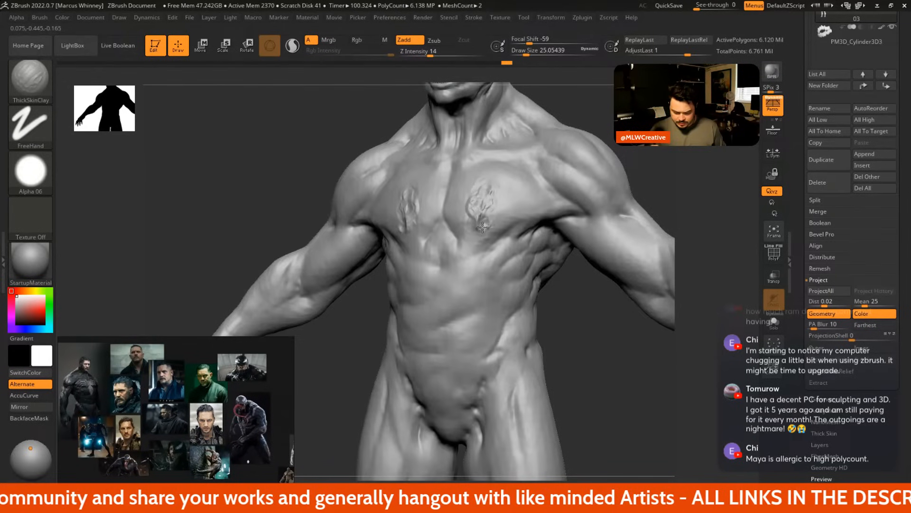
mouse_move(583, 180)
right_mouse_down("ctrl")
mouse_move(637, 160)
mouse_move(583, 203)
right_mouse_up("ctrl")
key("ctrl+z")
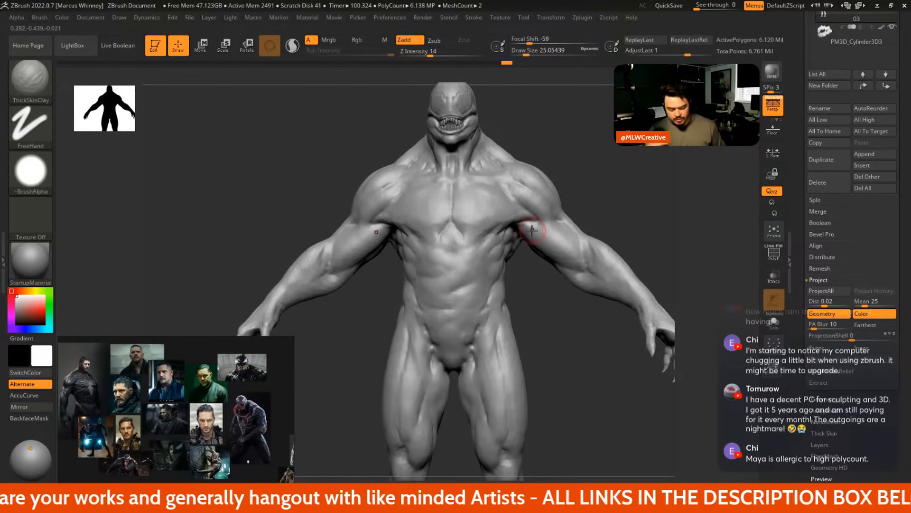
Enlarge the reference board and examine the muscle and skin detail of the full-body Venom image
right_click_drag(605, 152, 579, 185)
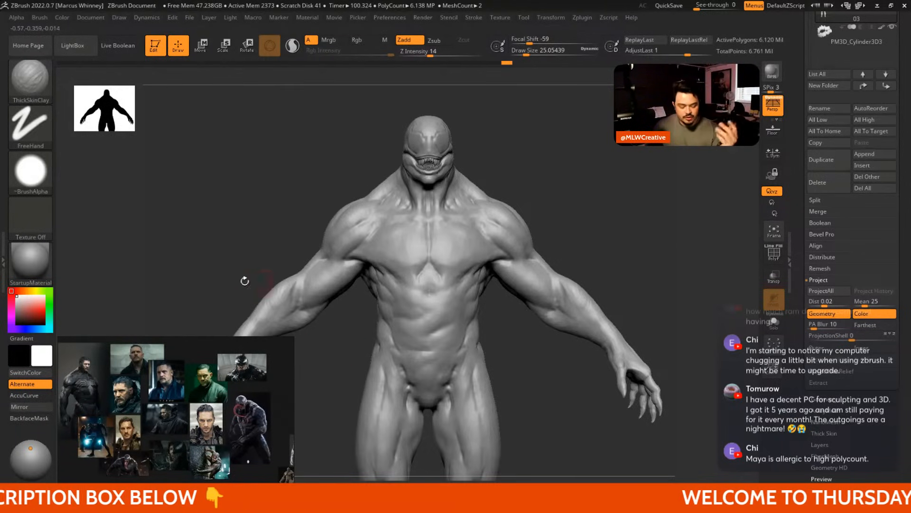
mouse_move(291, 338)
left_mouse_down()
mouse_move(406, 227)
mouse_move(554, 124)
left_mouse_up()
middle_click_drag(363, 261, 467, 141)
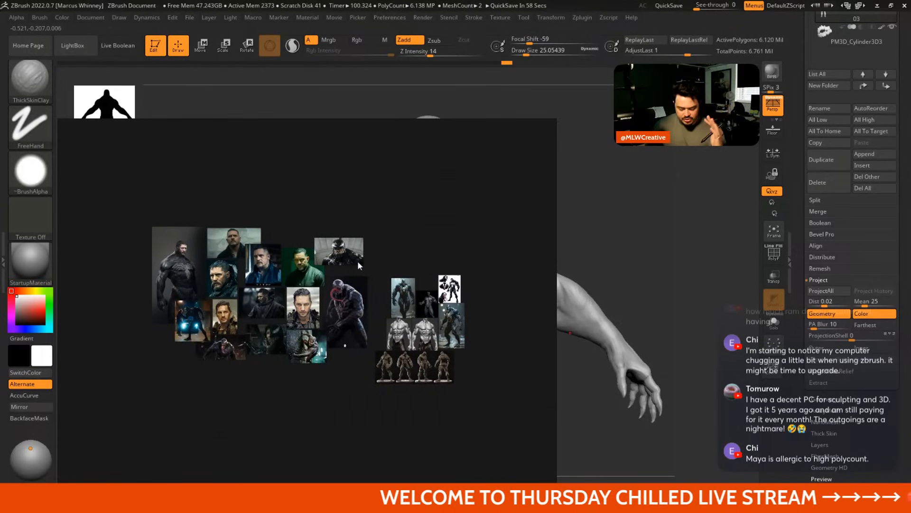
scroll(329, 278, "up", 6)
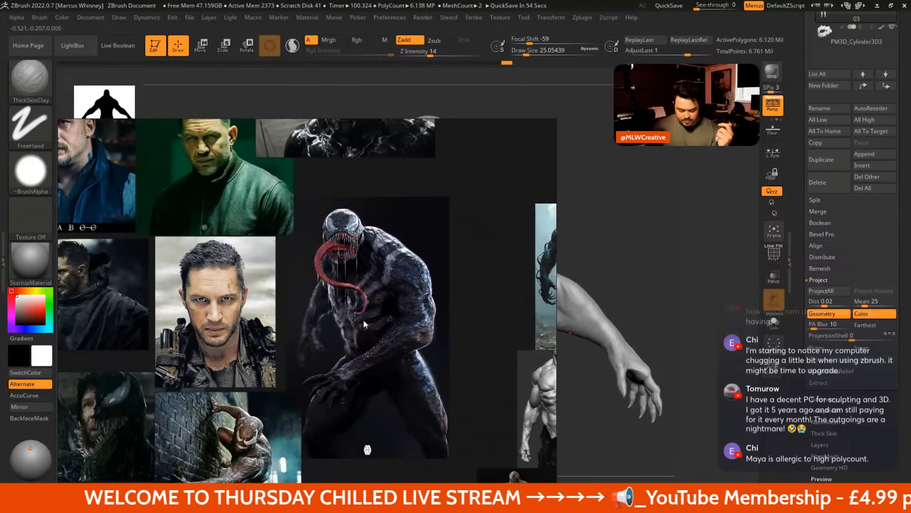
Zoom the reference board in on the hunched full-body Venom image with the long red tongue
middle_click_drag(365, 324, 277, 273)
scroll(258, 242, "up", 3)
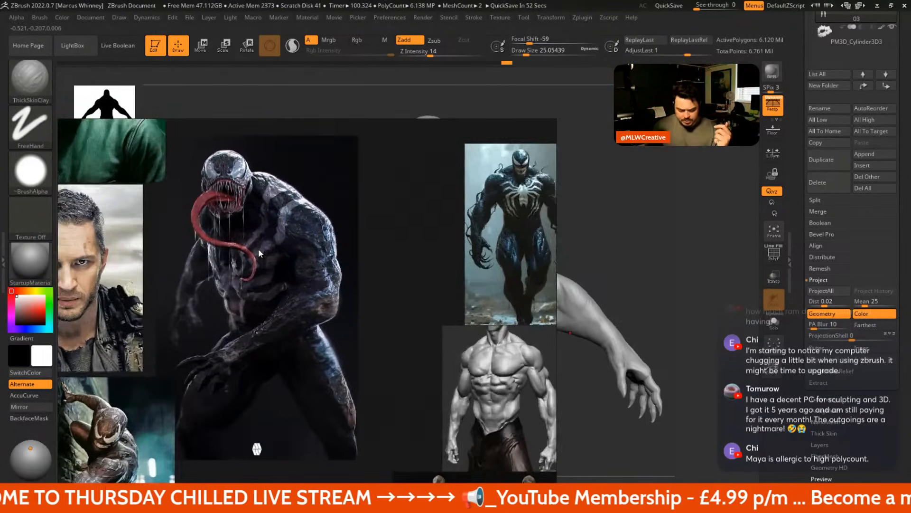
scroll(305, 232, "up", 3)
middle_click_drag(305, 232, 370, 260)
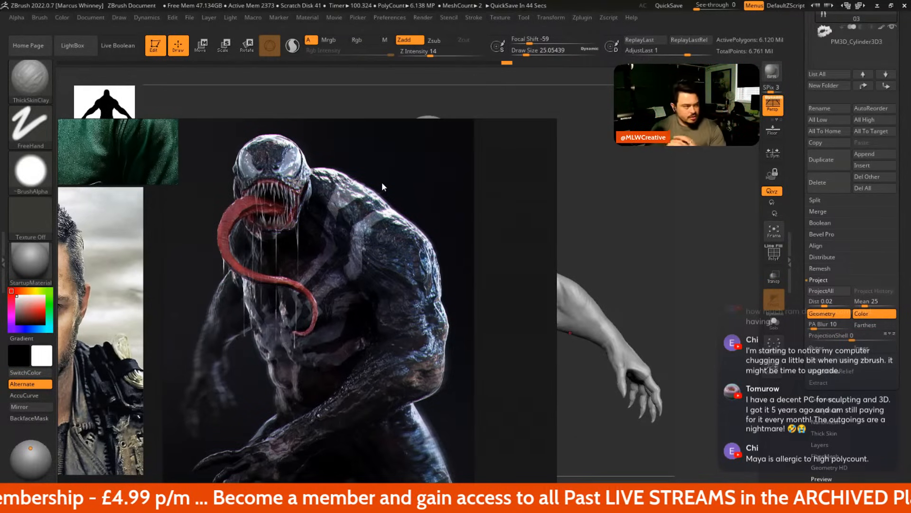
scroll(418, 193, "up", 5)
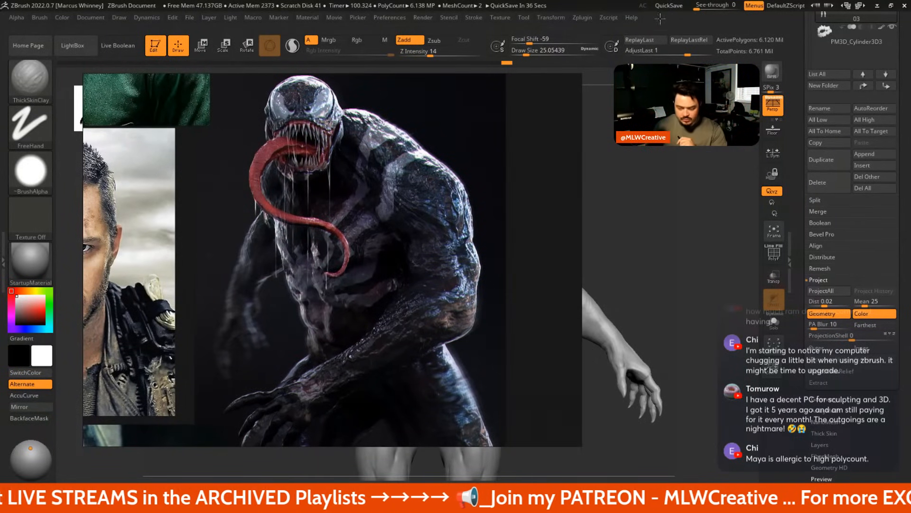
Shrink the reference board to a small corner overlay clear of the model's torso and frame the Venom image in it
left_click_drag(579, 77, 304, 265)
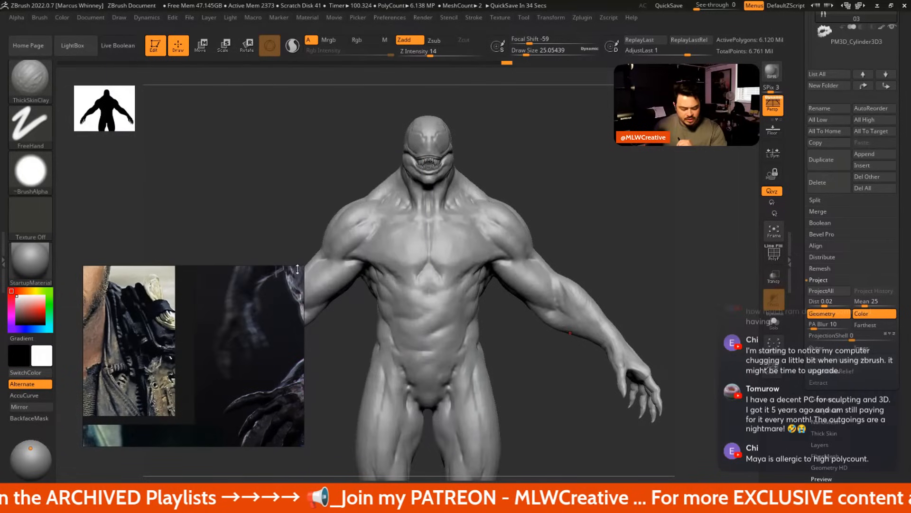
left_click_drag(266, 313, 223, 363)
scroll(224, 363, "down", 5)
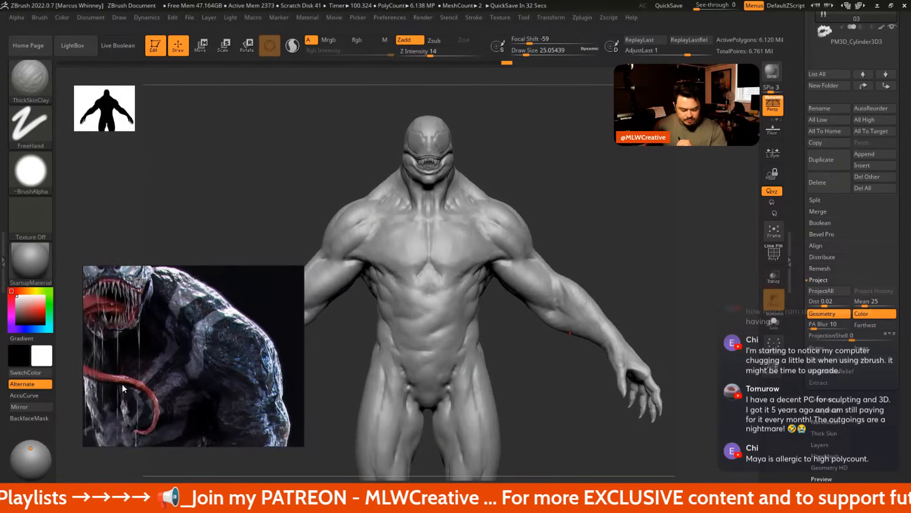
left_click_drag(272, 317, 255, 352)
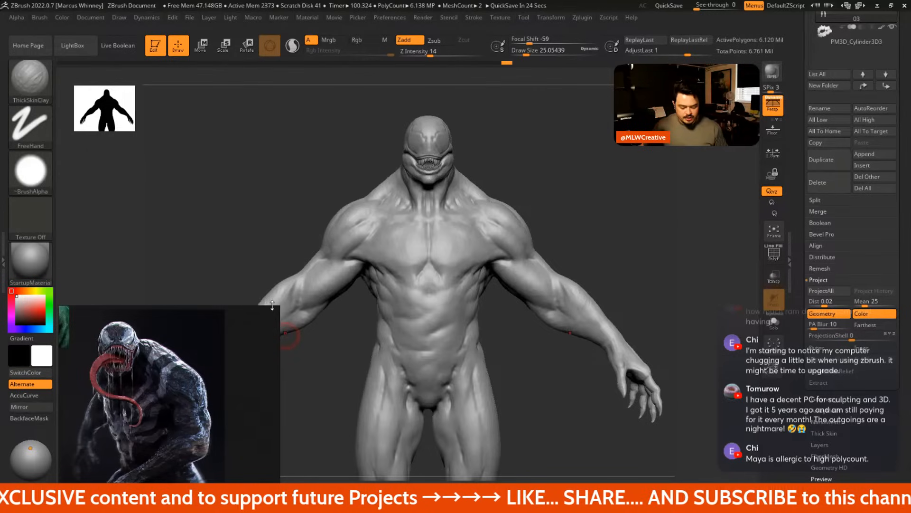
left_click_drag(270, 306, 269, 331)
mouse_move(227, 377)
middle_mouse_down()
mouse_move(283, 392)
mouse_move(243, 372)
mouse_move(231, 387)
middle_mouse_up()
scroll(284, 391, "down", 2)
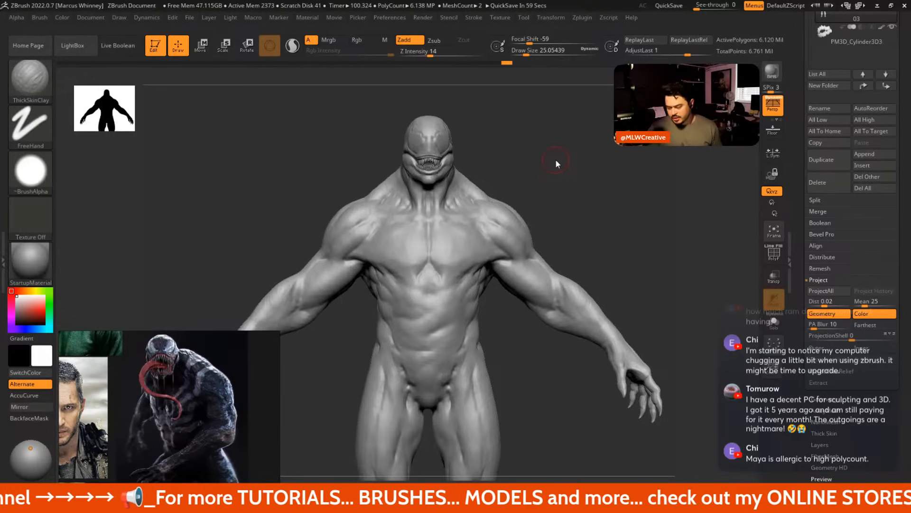
Turn on Thick Skin with a thickness of 20 and make a test stroke on the shoulder
left_click_drag(909, 323, 910, 85)
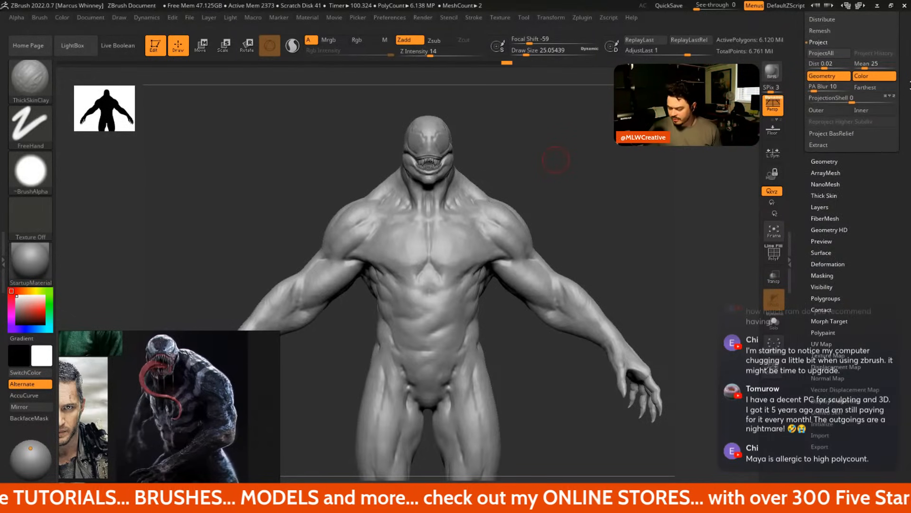
left_click(832, 194)
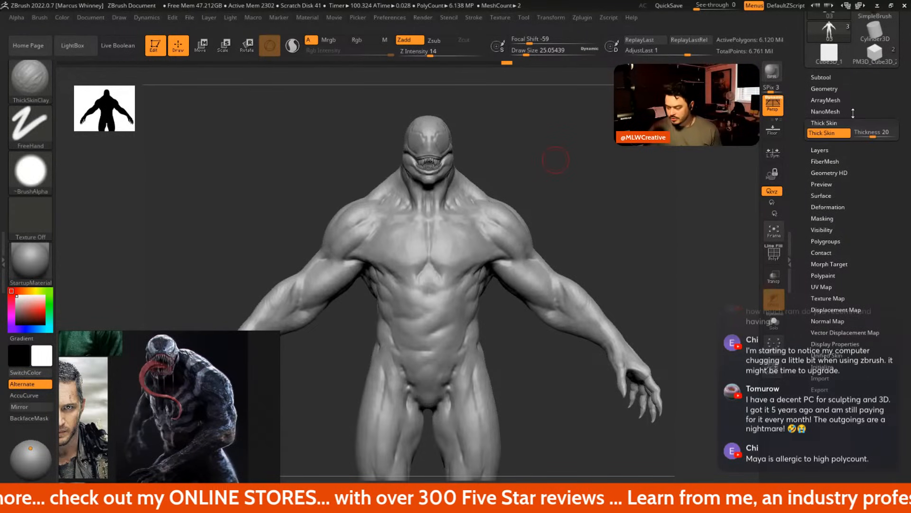
left_click_drag(642, 191, 686, 209, "alt")
left_click_drag(878, 134, 855, 139)
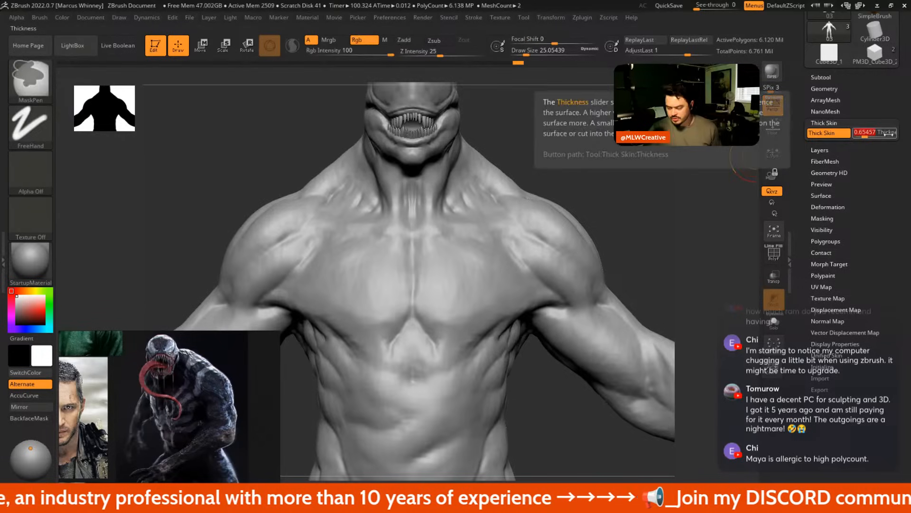
left_click(875, 135)
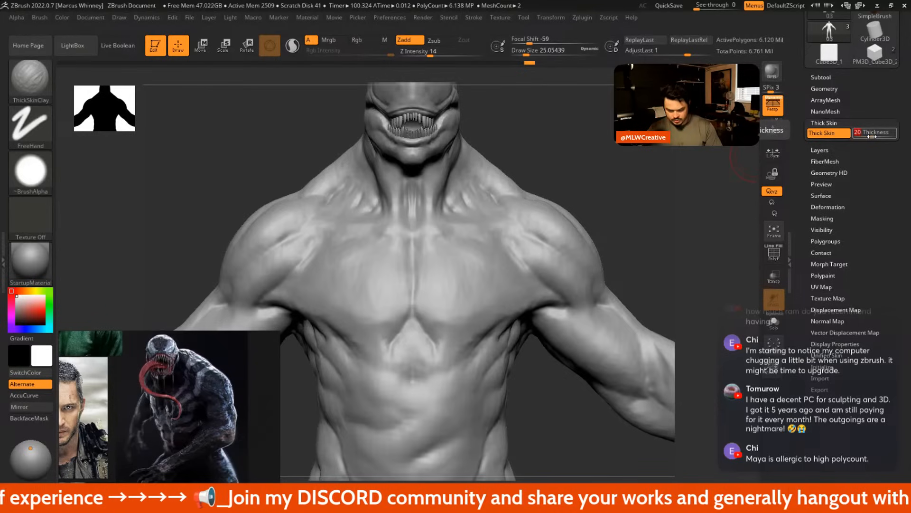
type("20")
key("Return")
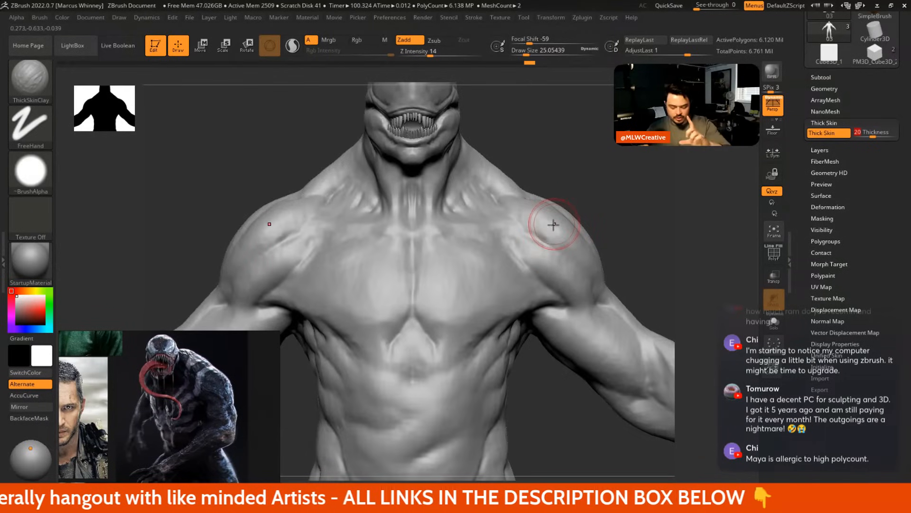
mouse_move(553, 220)
left_mouse_down()
mouse_move(599, 290)
mouse_move(576, 271)
mouse_move(602, 345)
mouse_move(545, 208)
left_mouse_up()
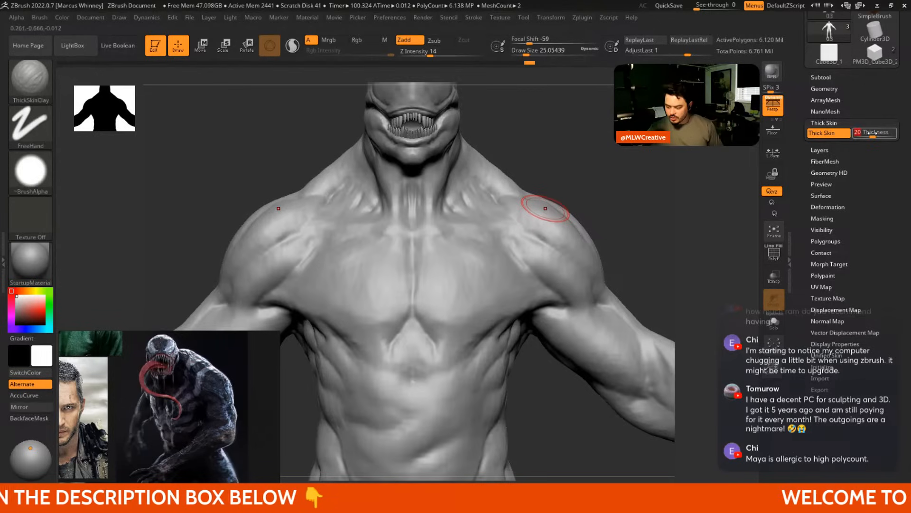
Set the Thick Skin thickness to 5 and sculpt test strokes over the shoulders and upper arms
type("5")
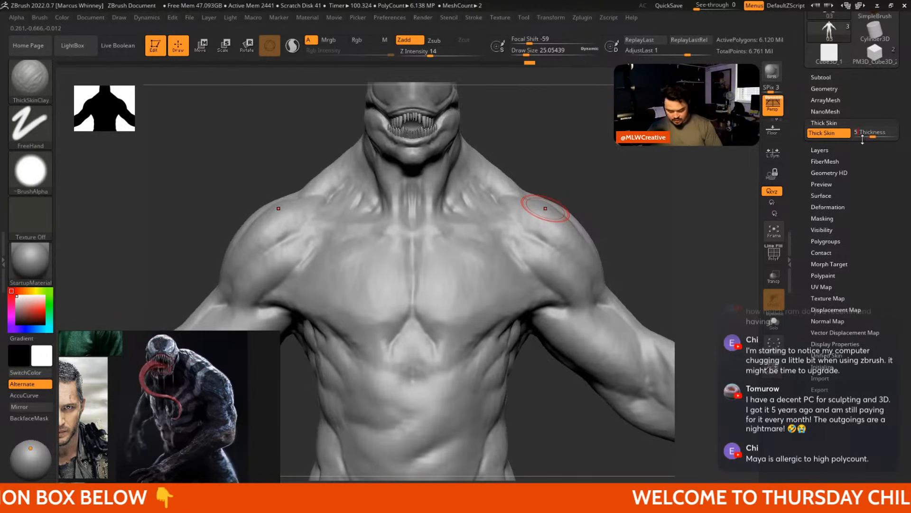
key("Return")
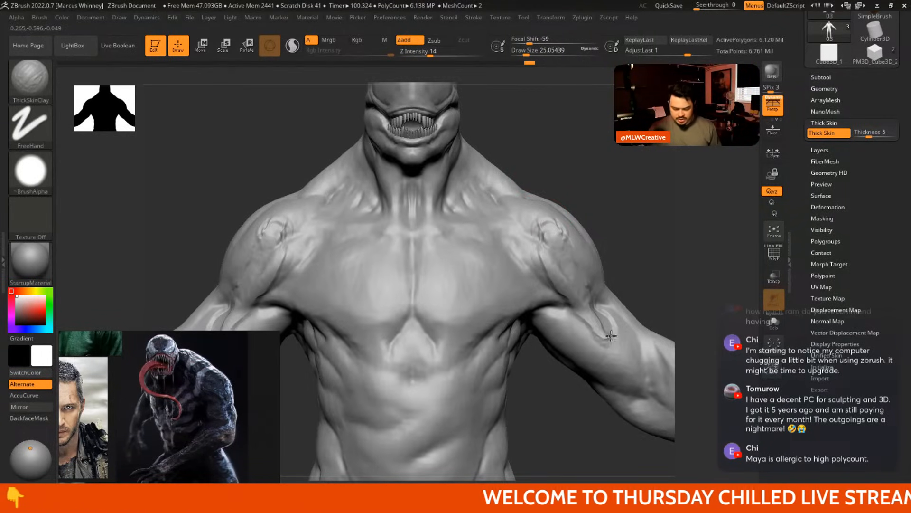
mouse_move(611, 335)
left_mouse_down()
mouse_move(529, 216)
mouse_move(563, 271)
left_mouse_up()
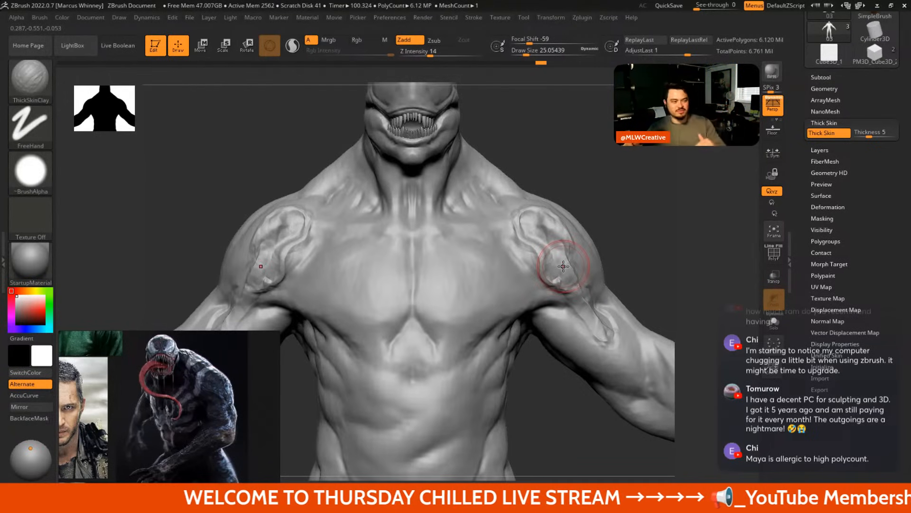
mouse_move(559, 215)
left_mouse_down()
mouse_move(566, 223)
mouse_move(572, 213)
left_mouse_up()
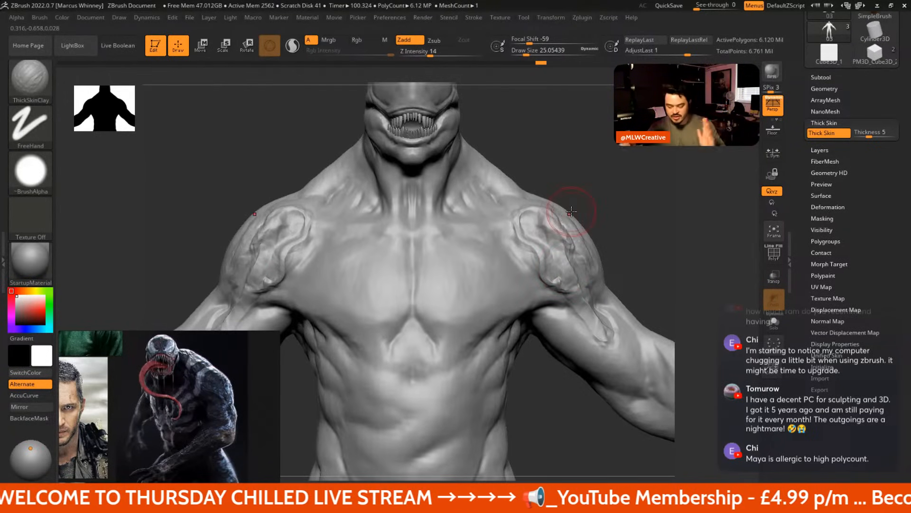
Set the Thick Skin thickness to 20 and sculpt comparison strokes across the front shoulders and upper chest
left_click(868, 135)
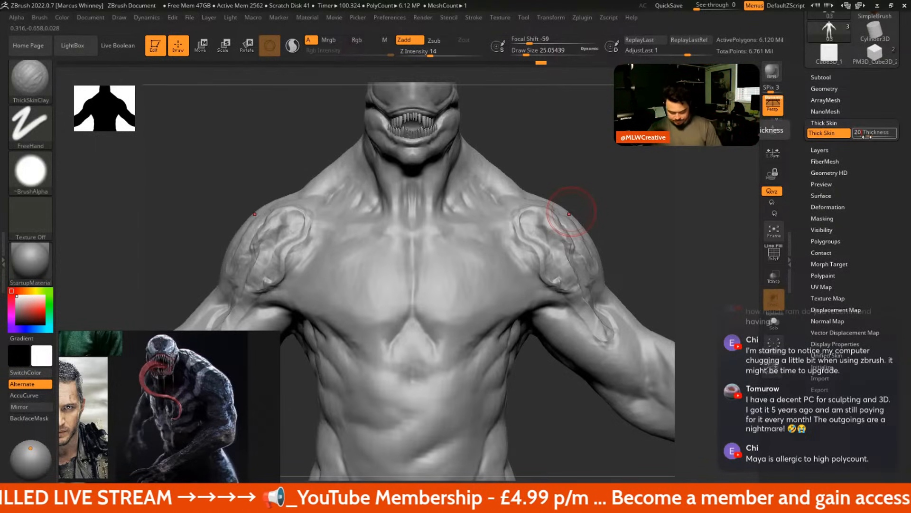
type("20")
key("Return")
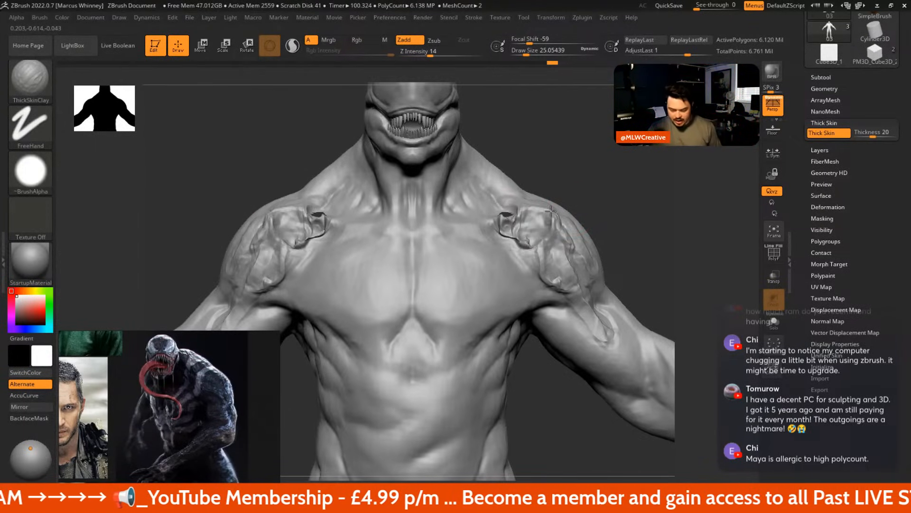
left_click_drag(551, 211, 562, 239)
mouse_move(487, 263)
left_mouse_down()
mouse_move(502, 254)
mouse_move(500, 278)
mouse_move(469, 276)
left_mouse_up()
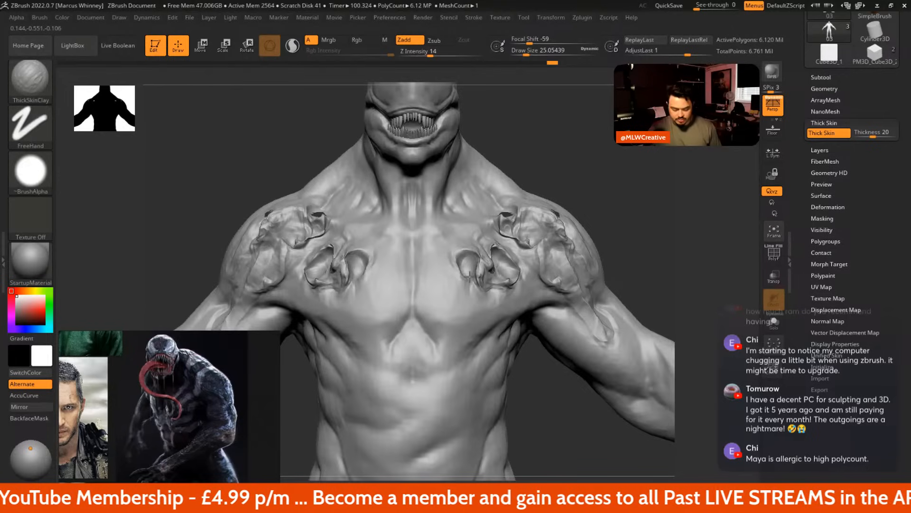
left_click_drag(614, 179, 640, 174)
left_click_drag(628, 190, 611, 193, "shift")
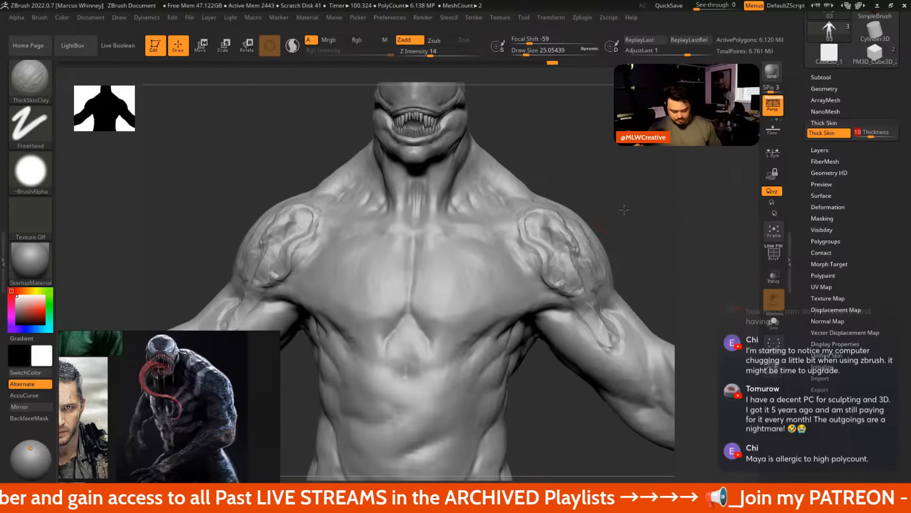
Undo the Thick Skin test strokes on the shoulders, upper arms and chest
key("ctrl")
key("ctrl+z")
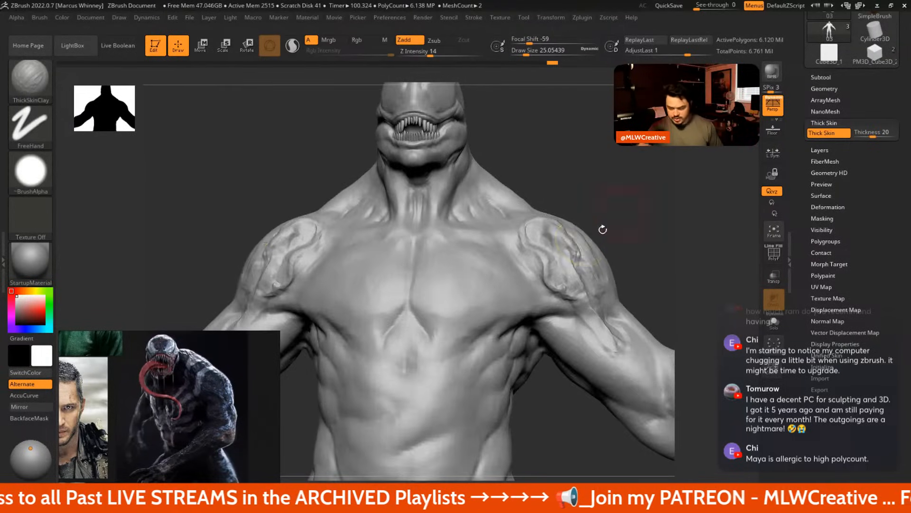
key("ctrl+z")
key("ctrl+z")
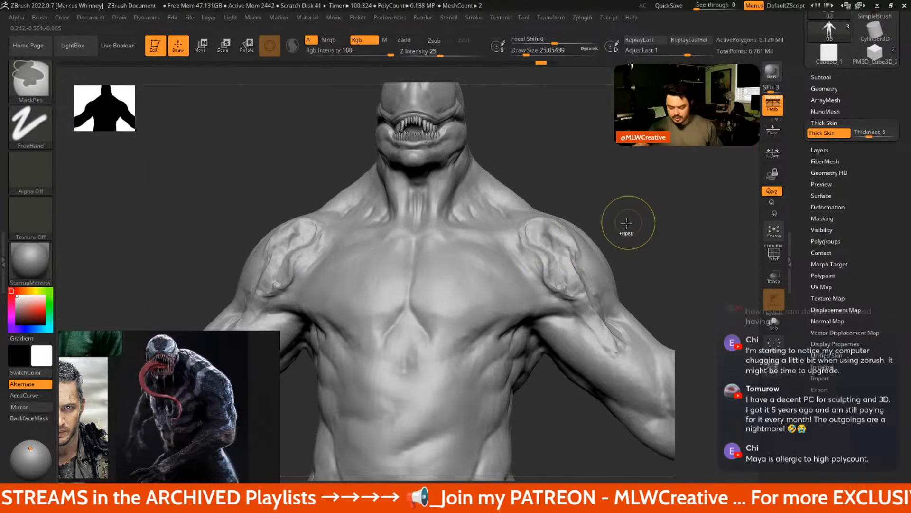
key("f")
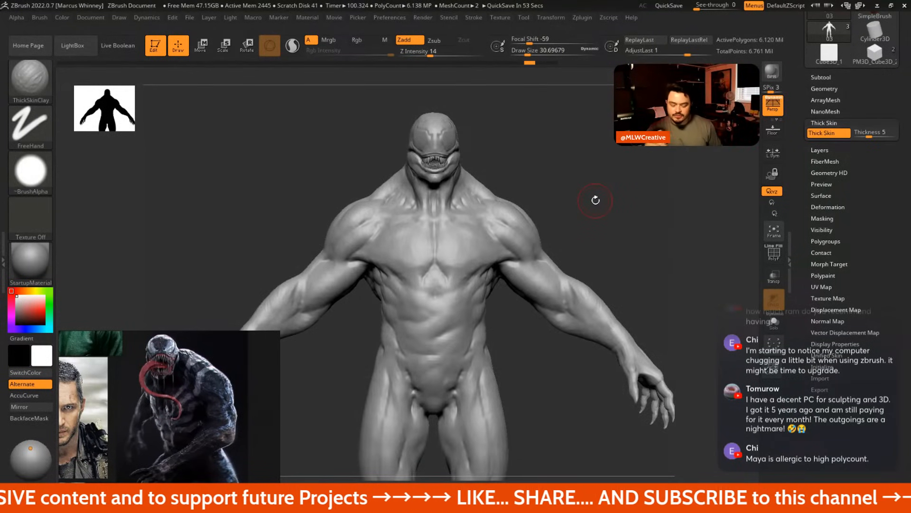
Set the brush draw size to 21.62 and try a small texture stroke on the front of the shoulder
right_click_drag(594, 194, 598, 204, "ctrl")
key("space")
left_click_drag(599, 209, 595, 209)
right_click_drag(598, 199, 593, 189, "ctrl")
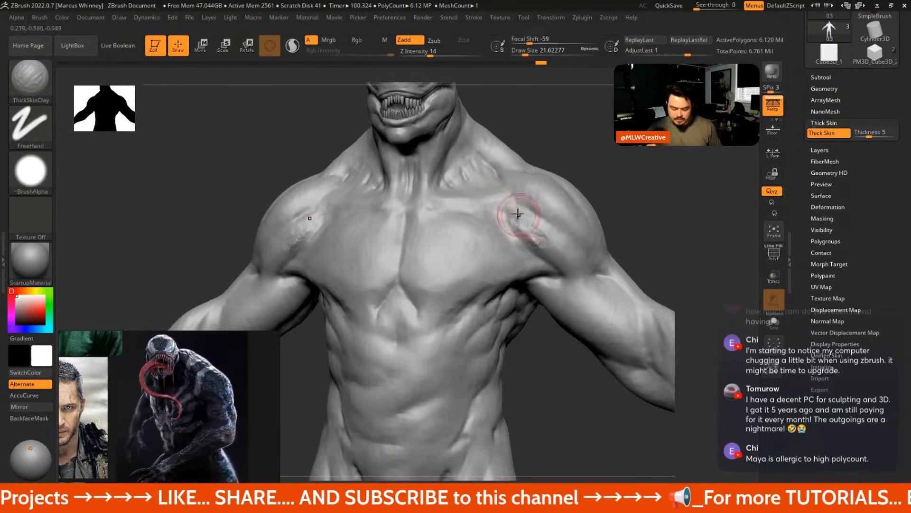
key("space")
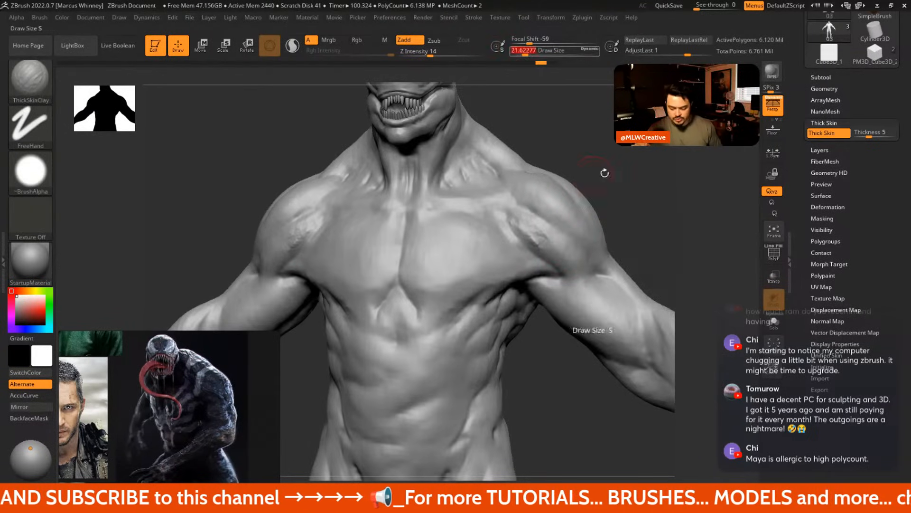
left_click_drag(603, 169, 644, 169)
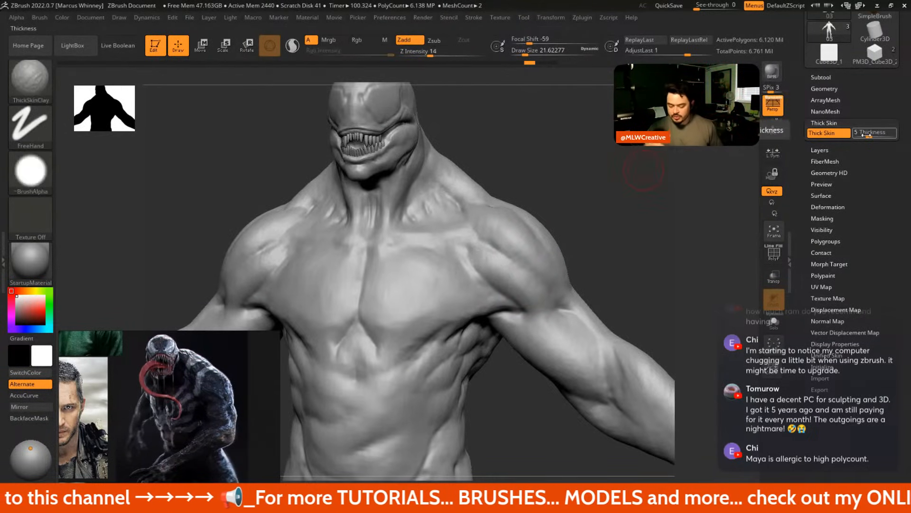
Store a morph target for the body mesh and add a new sculpting layer
left_click(825, 264)
left_click(826, 258)
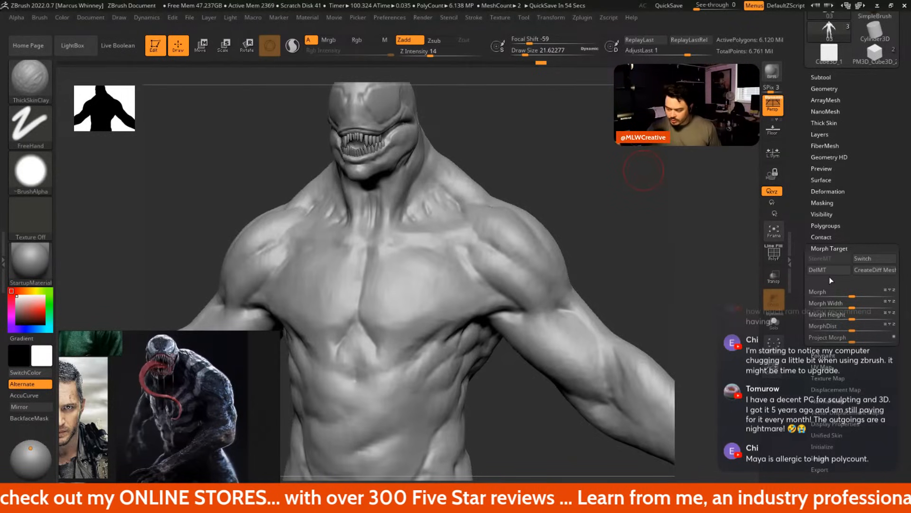
left_click(823, 134)
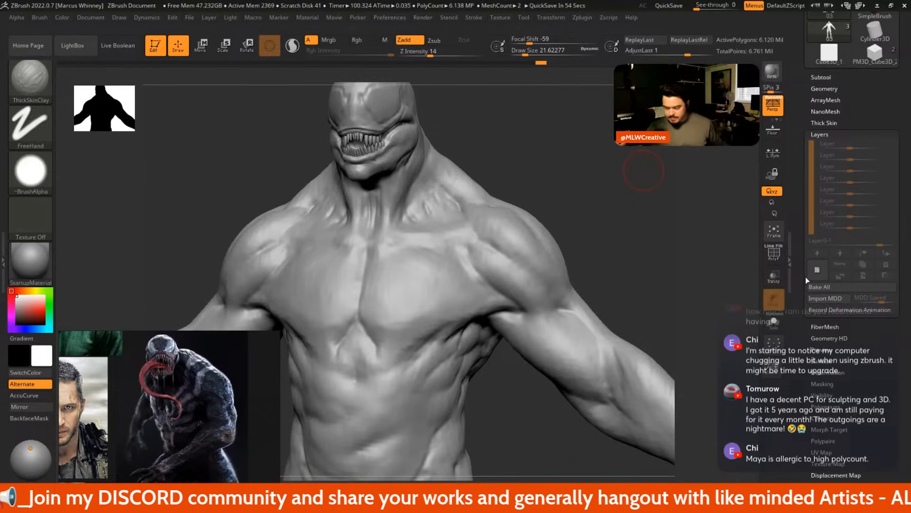
left_click(818, 269)
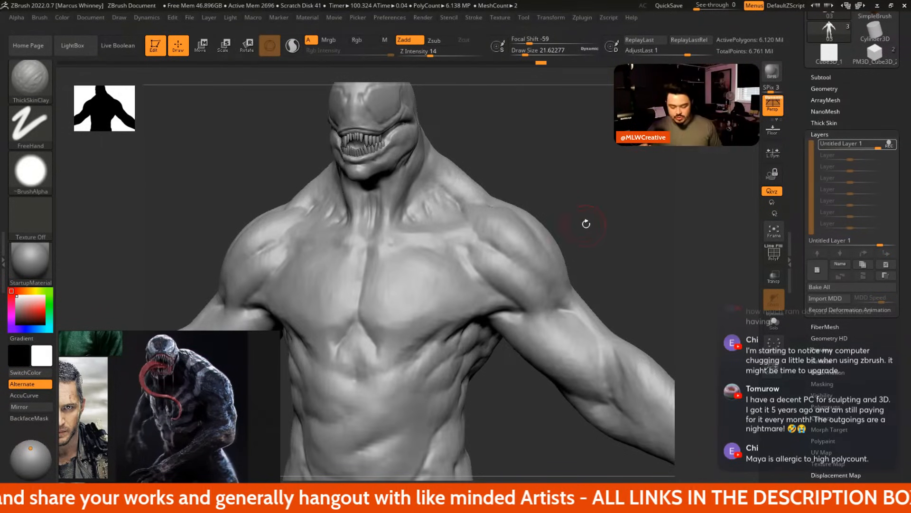
Try sculpting skin texture strokes across the chest, neck and front shoulders, and undo them
mouse_move(587, 223)
left_mouse_down()
mouse_move(578, 201)
mouse_move(590, 233)
left_mouse_up()
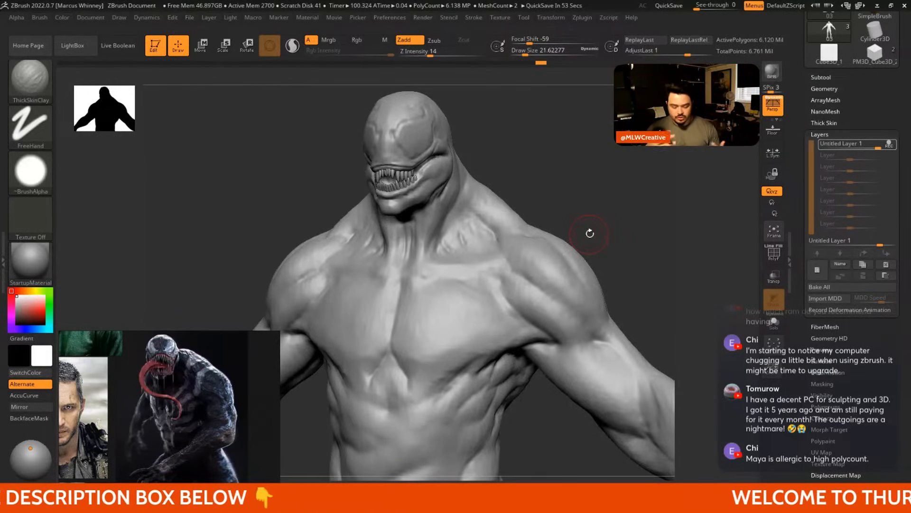
mouse_move(551, 302)
left_mouse_down()
mouse_move(541, 318)
mouse_move(493, 250)
mouse_move(555, 323)
mouse_move(529, 349)
mouse_move(489, 268)
mouse_move(418, 242)
mouse_move(413, 403)
mouse_move(450, 255)
left_mouse_up()
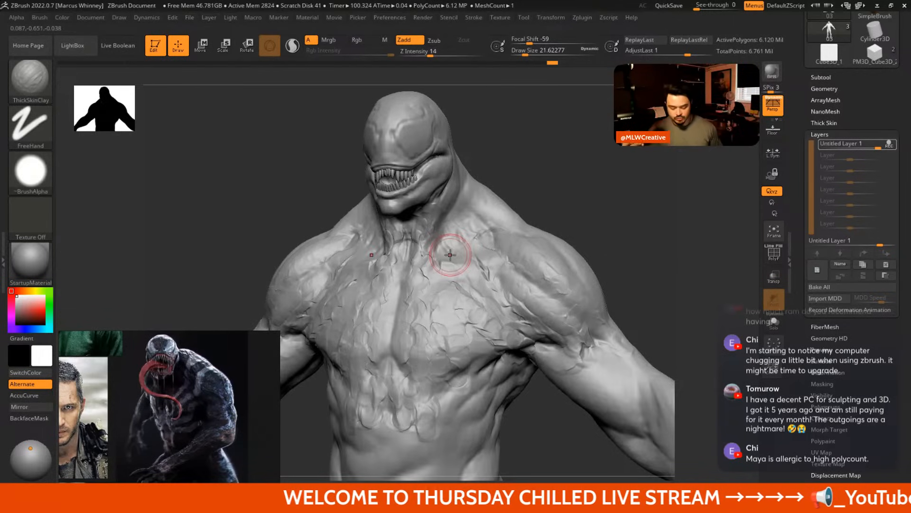
key("ctrl+z")
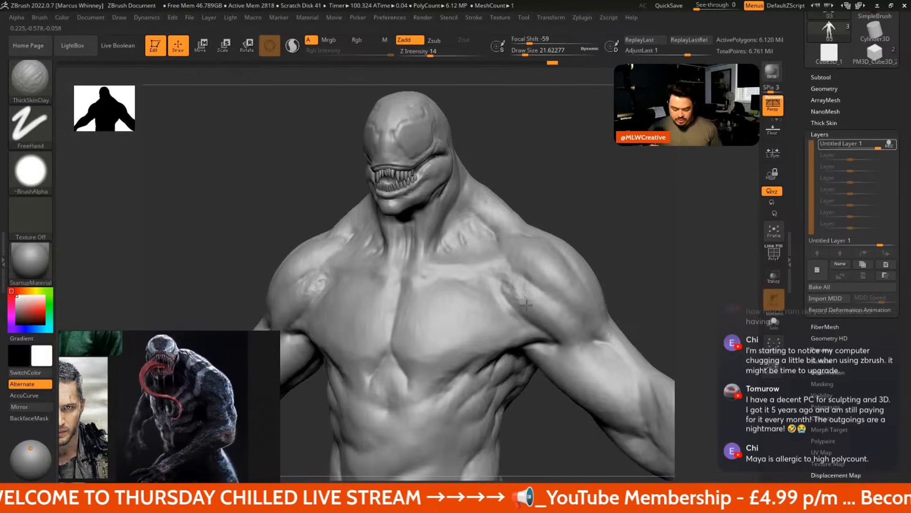
Reduce the brush draw size to about 14 and sculpt rough skin texture over the front of the shoulders
key("[")
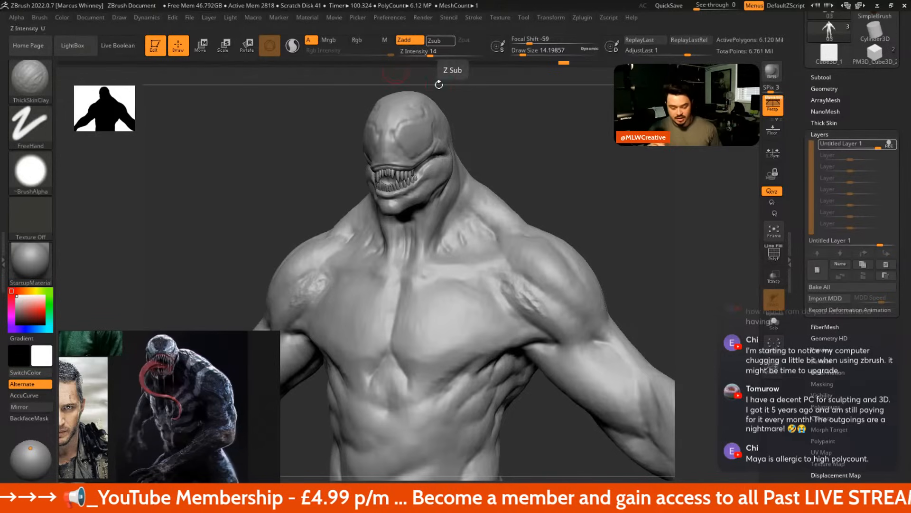
mouse_move(567, 321)
left_mouse_down()
mouse_move(528, 277)
mouse_move(540, 266)
left_mouse_up()
key("space")
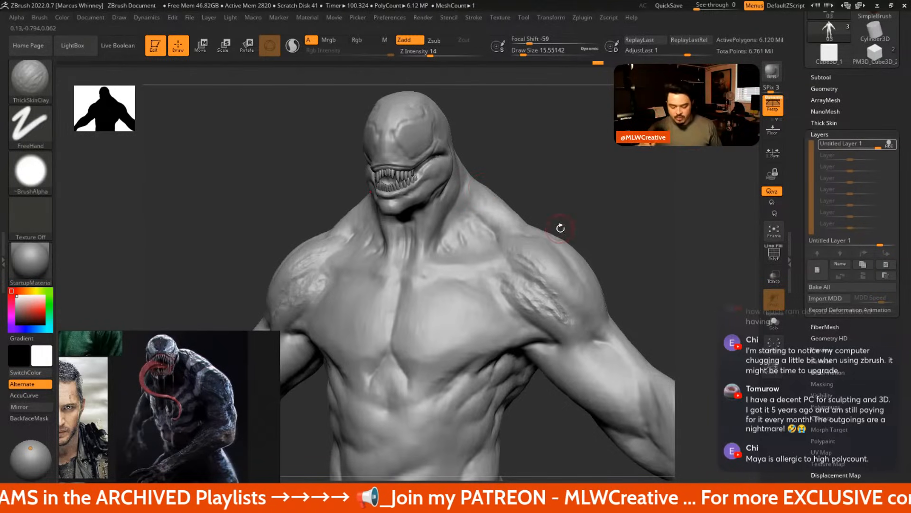
Sculpt more rough skin texture on the front of the shoulders with a brush draw size of about 15.6
key("space")
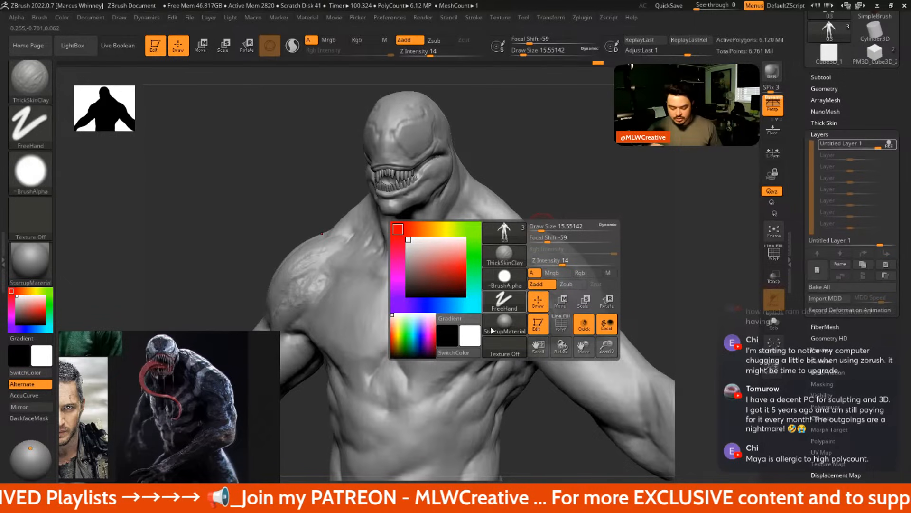
left_click(553, 225)
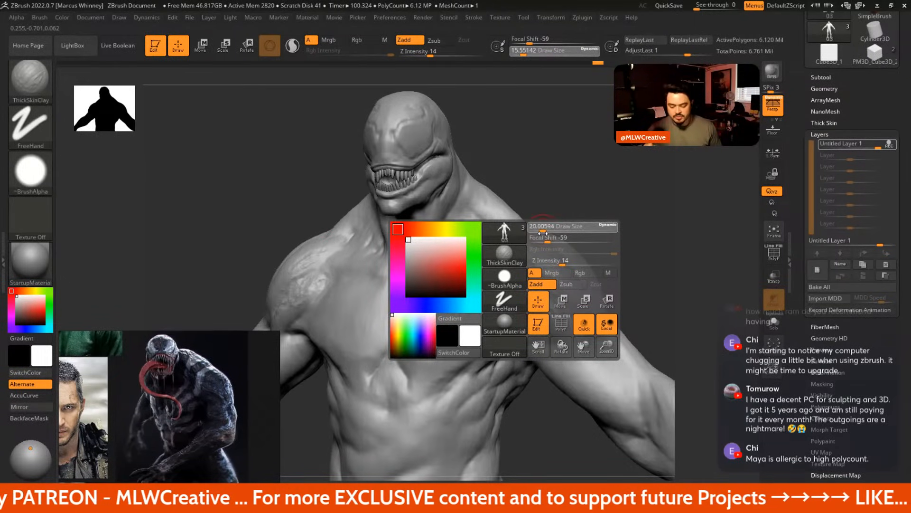
mouse_move(547, 272)
left_mouse_down()
mouse_move(570, 306)
mouse_move(532, 254)
left_mouse_up()
left_click_drag(600, 235, 567, 240)
mouse_move(561, 266)
left_mouse_down()
mouse_move(578, 293)
mouse_move(538, 238)
mouse_move(636, 234)
mouse_move(588, 198)
left_mouse_up()
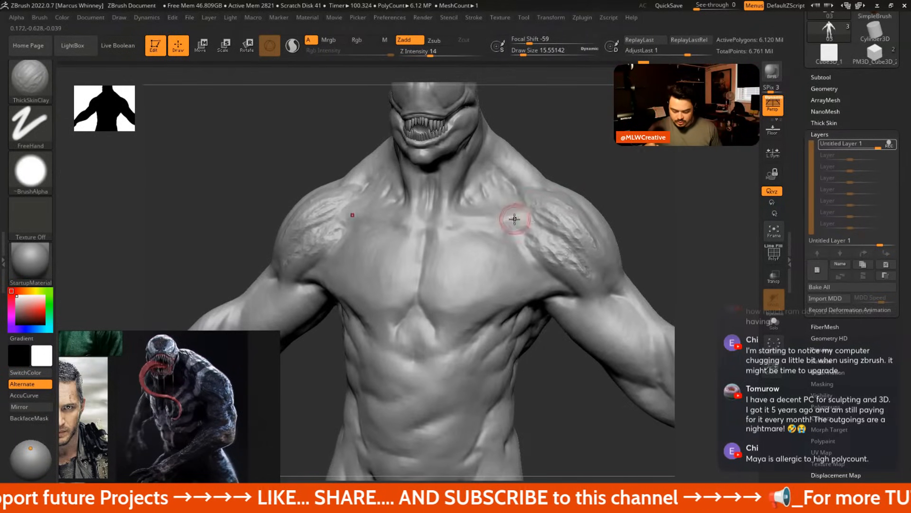
Sculpt trial skin texture strokes across the pectorals at a draw size of 21.62, undoing the unwanted ones
mouse_move(509, 253)
left_mouse_down()
mouse_move(450, 239)
mouse_move(433, 248)
mouse_move(484, 259)
mouse_move(446, 259)
mouse_move(433, 318)
mouse_move(452, 304)
mouse_move(423, 335)
mouse_move(502, 278)
mouse_move(472, 298)
mouse_move(486, 311)
mouse_move(471, 299)
mouse_move(503, 280)
mouse_move(482, 290)
mouse_move(499, 287)
left_mouse_up()
key("ctrl+z")
key("ctrl+z")
key("ctrl+z")
key("ctrl+z")
key("ctrl+z")
key("ctrl+z")
key("ctrl+z")
key("ctrl+z")
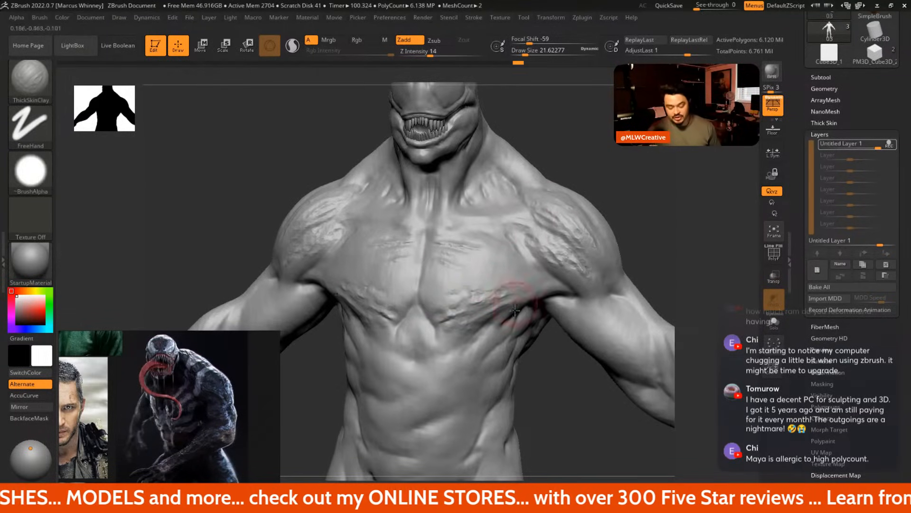
key("ctrl+z")
key("ctrl+z")
key("ctrl+z")
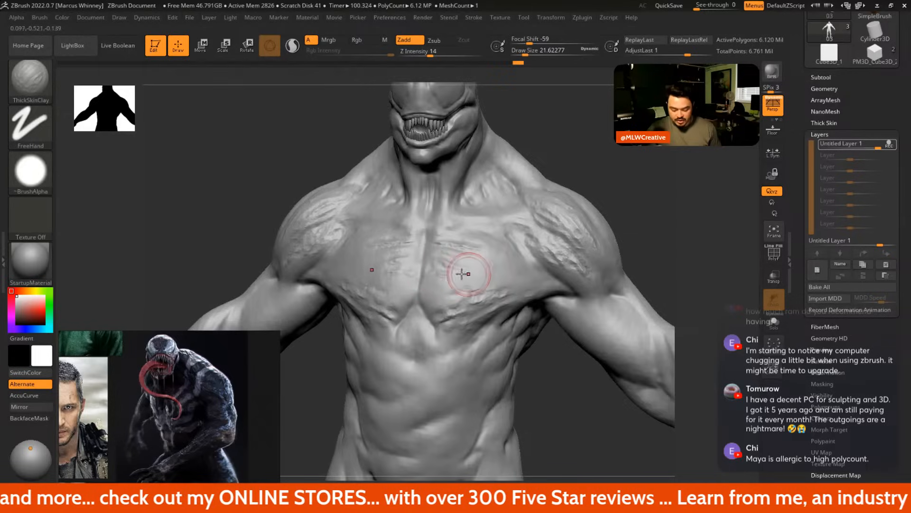
Redo the last chest stroke and fill the middle and lower pectorals with horizontal skin texture
key("ctrl+shift+z")
left_click_drag(456, 285, 516, 276)
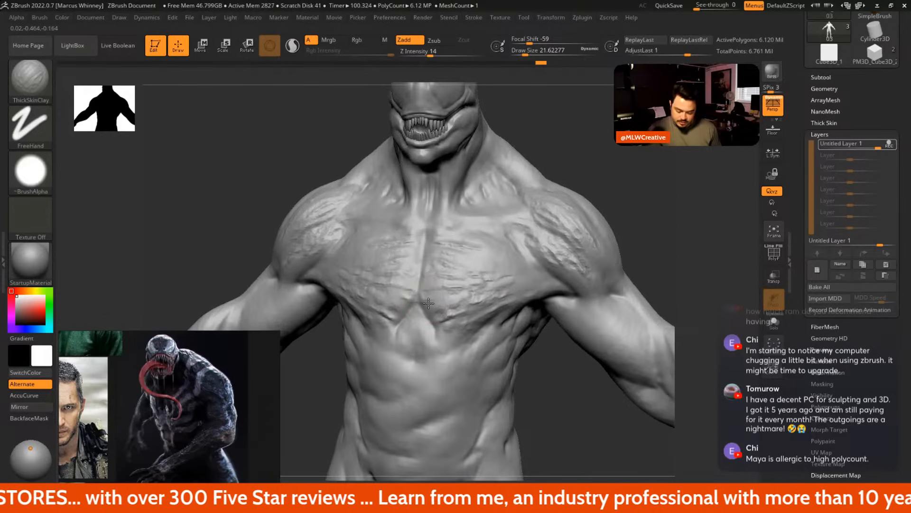
left_click_drag(428, 303, 384, 294)
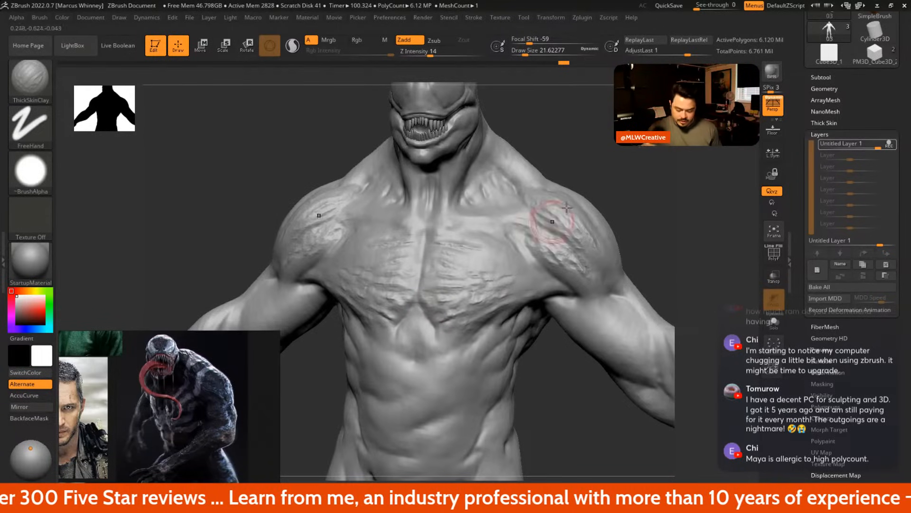
Reduce the brush draw size to about 8.4 and add finer wrinkles across the middle and lower pectorals
key("space")
key("space")
left_click_drag(586, 166, 580, 166)
mouse_move(580, 166)
right_mouse_down("ctrl")
mouse_move(597, 149)
mouse_move(617, 150)
right_mouse_up("ctrl")
mouse_move(457, 272)
left_mouse_down()
mouse_move(432, 283)
mouse_move(452, 293)
mouse_move(439, 302)
mouse_move(455, 301)
mouse_move(458, 315)
left_mouse_up()
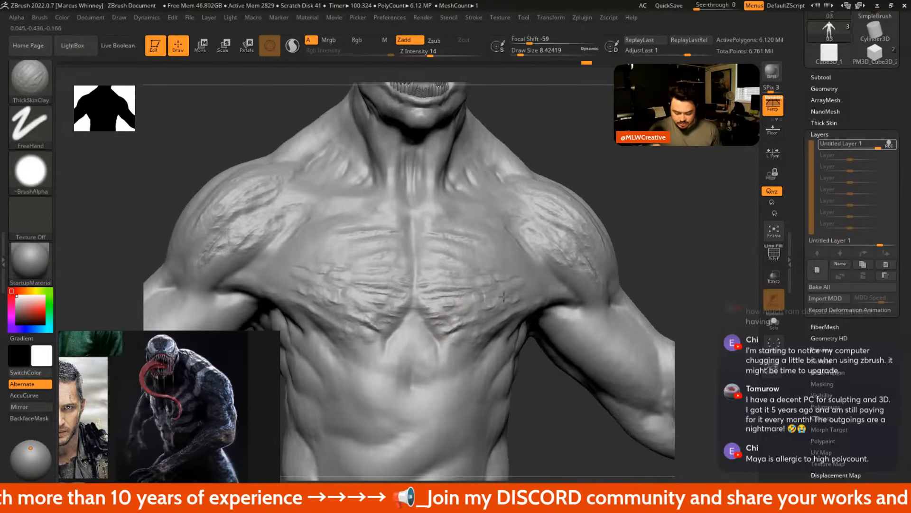
right_click_drag(503, 297, 545, 254)
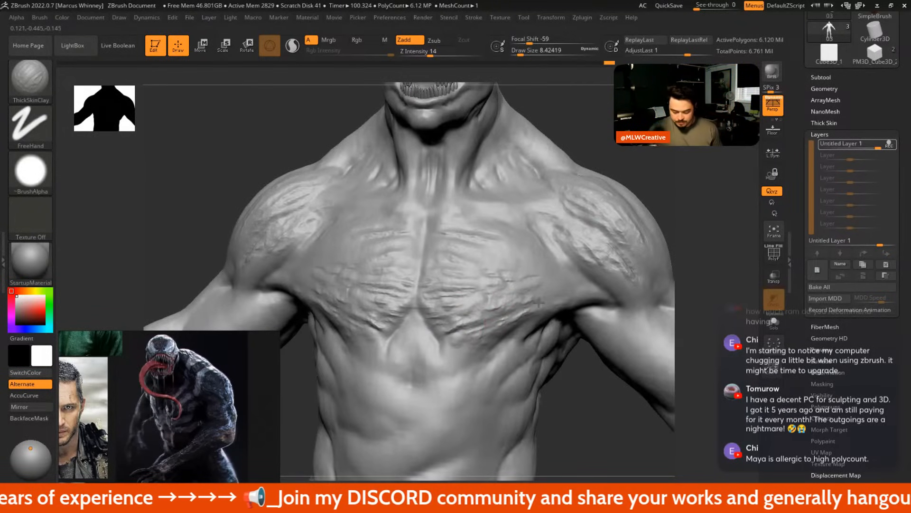
left_click_drag(522, 283, 484, 289)
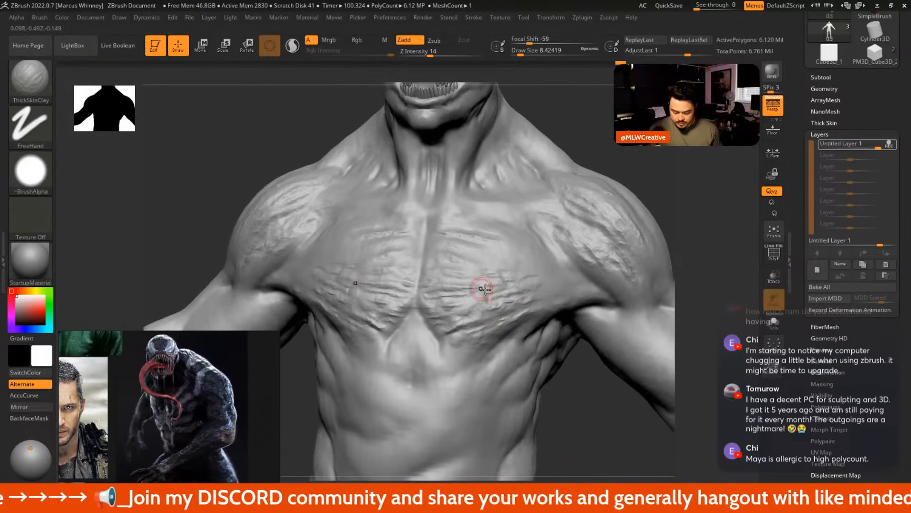
Set the brush draw size to about 12.9 and extend the skin texture down the lower front of the shoulder
key("space")
left_click_drag(525, 261, 532, 261)
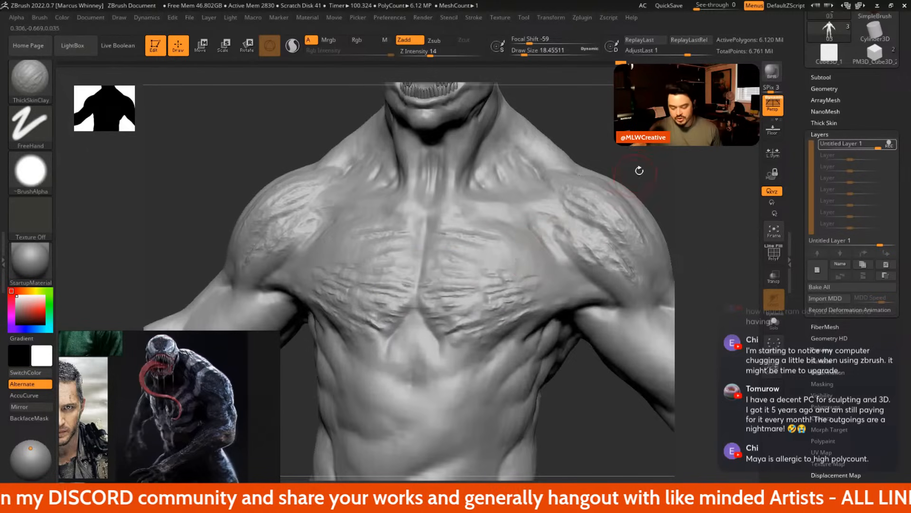
right_click_drag(639, 170, 587, 156, "ctrl")
key("space")
left_click_drag(596, 194, 593, 195)
left_click_drag(565, 275, 586, 297)
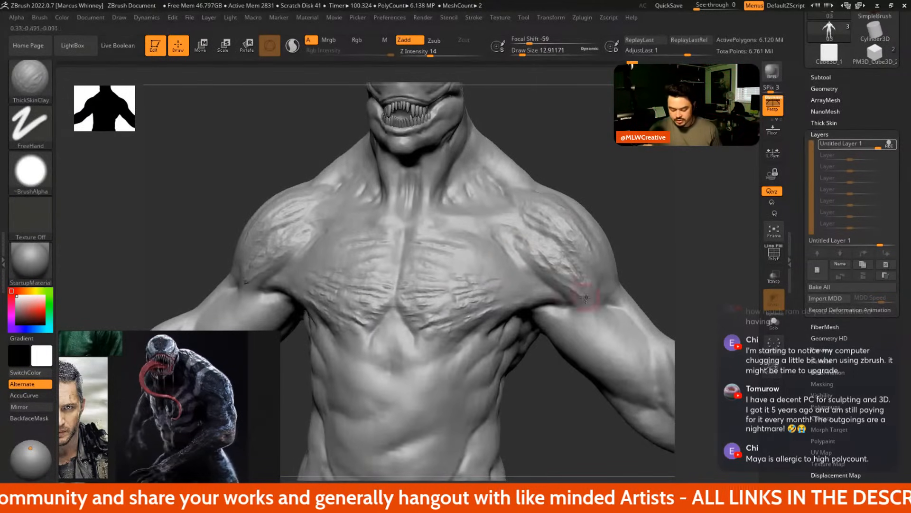
Set the brush draw size to about 18.5 and texture the outer pectoral where it runs into the shoulder
key("space")
left_click_drag(563, 219, 568, 219)
left_click_drag(501, 237, 541, 272)
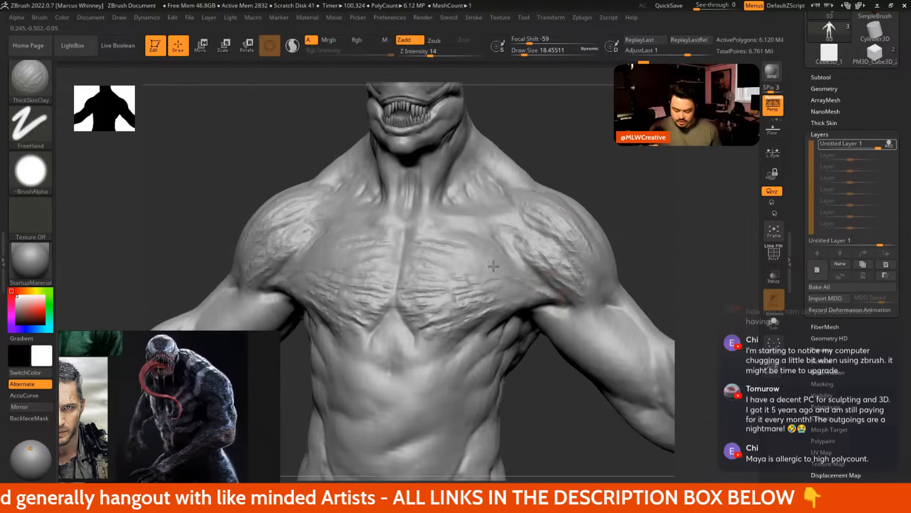
left_click_drag(493, 266, 532, 277)
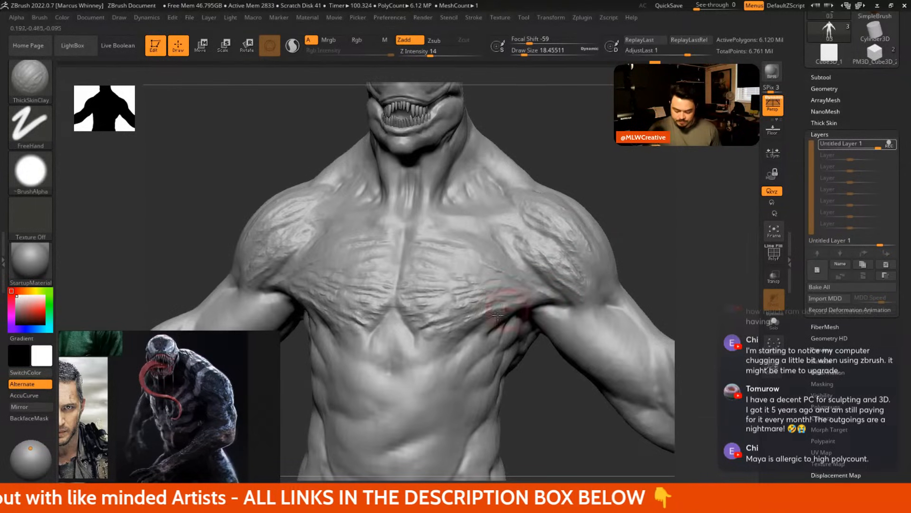
Sculpt lengthwise skin texture along the biceps from below the shoulder to the inner elbow, with a draw size of about 18.5
mouse_move(491, 328)
right_mouse_down()
mouse_move(580, 193)
mouse_move(551, 256)
right_mouse_up()
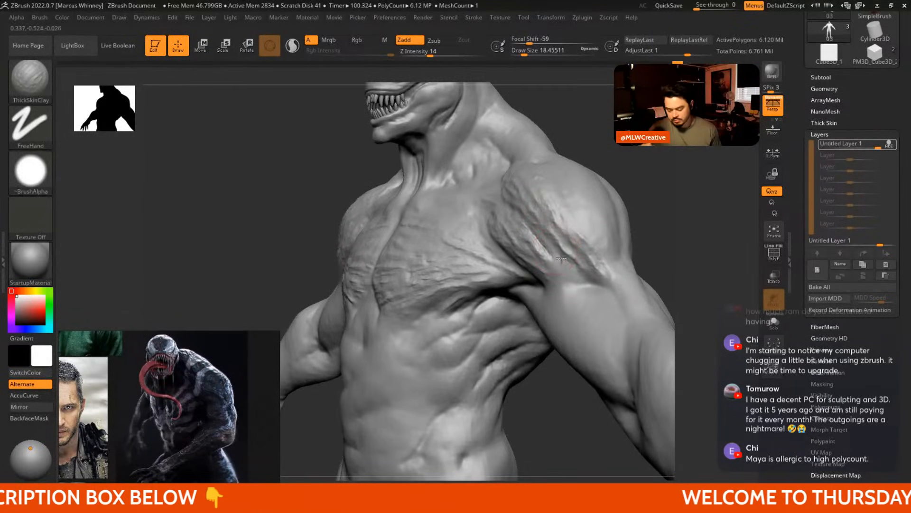
key("space")
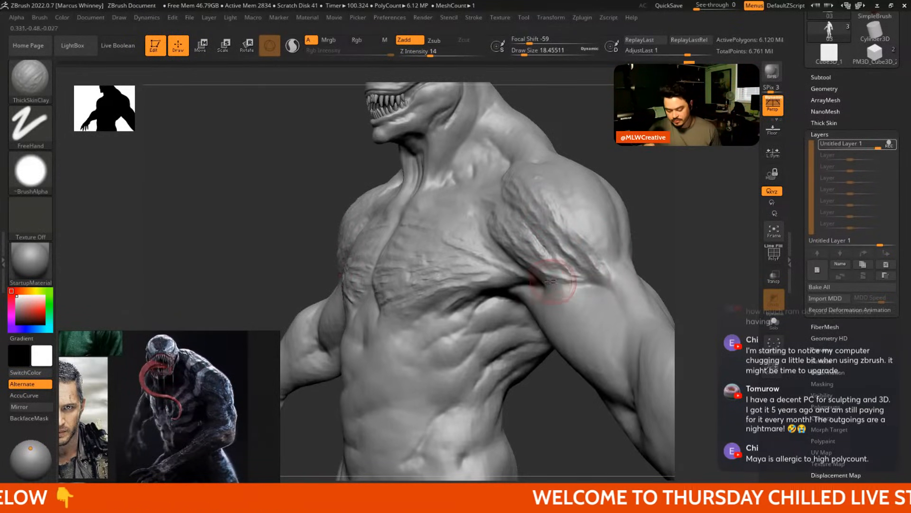
mouse_move(658, 244)
right_mouse_down()
mouse_move(672, 242)
mouse_move(588, 217)
right_mouse_up()
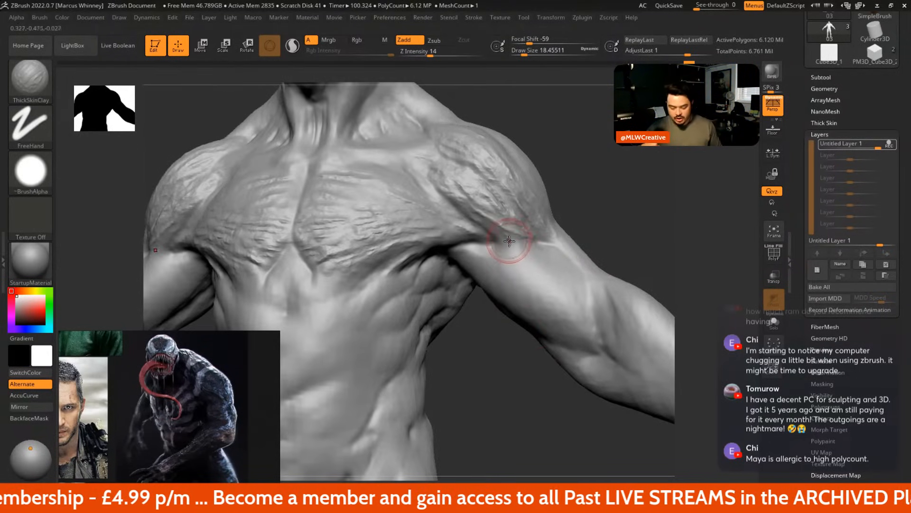
left_click_drag(508, 246, 565, 292)
mouse_move(589, 330)
left_mouse_down()
mouse_move(540, 294)
mouse_move(556, 323)
left_mouse_up()
mouse_move(516, 280)
left_mouse_down()
mouse_move(498, 259)
mouse_move(532, 276)
mouse_move(475, 251)
mouse_move(467, 261)
mouse_move(494, 268)
mouse_move(475, 252)
mouse_move(496, 285)
left_mouse_up()
right_click_drag(496, 285, 473, 263)
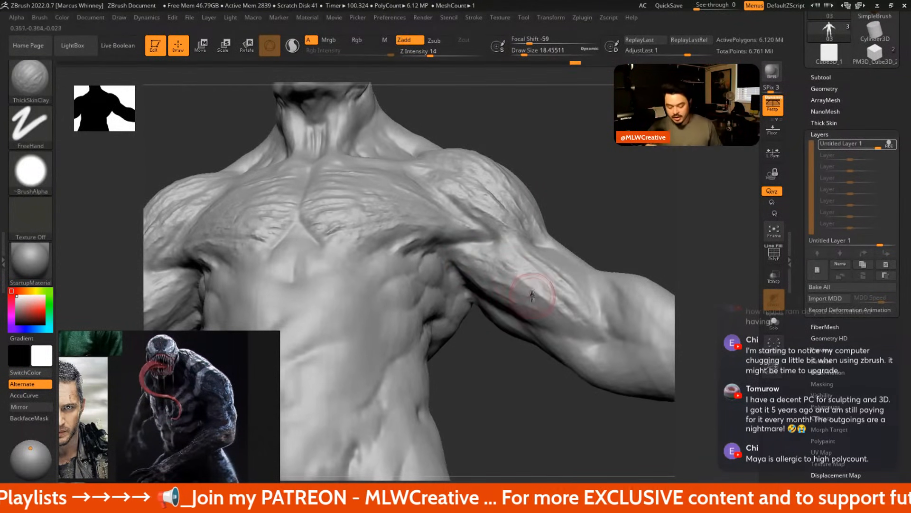
left_click_drag(530, 286, 571, 323)
mouse_move(593, 354)
left_mouse_down()
mouse_move(586, 262)
mouse_move(551, 245)
mouse_move(545, 251)
mouse_move(564, 250)
left_mouse_up()
mouse_move(590, 326)
left_mouse_down()
mouse_move(605, 273)
mouse_move(570, 250)
mouse_move(579, 228)
mouse_move(570, 246)
mouse_move(610, 185)
left_mouse_up()
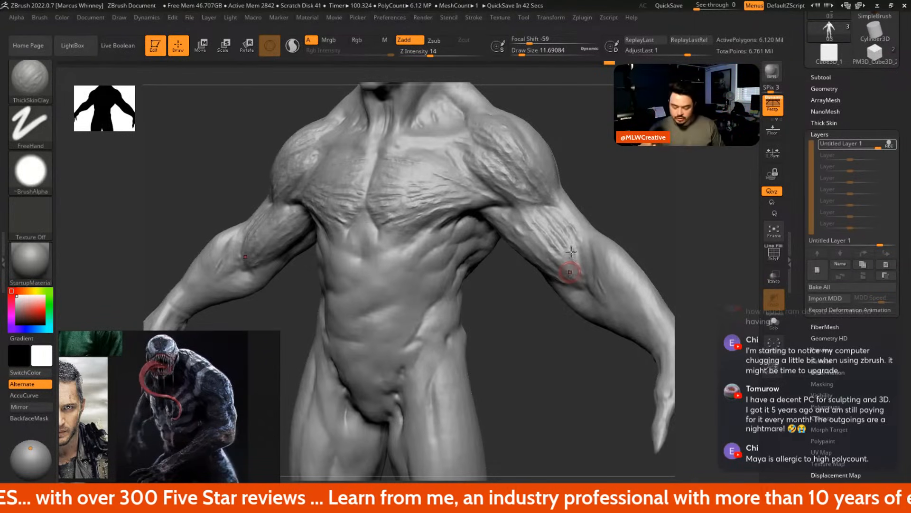
Set the brush draw size to 21.62 and sculpt skin texture over the outer side of the deltoid
mouse_move(576, 136)
left_mouse_down()
mouse_move(578, 226)
mouse_move(535, 236)
left_mouse_up()
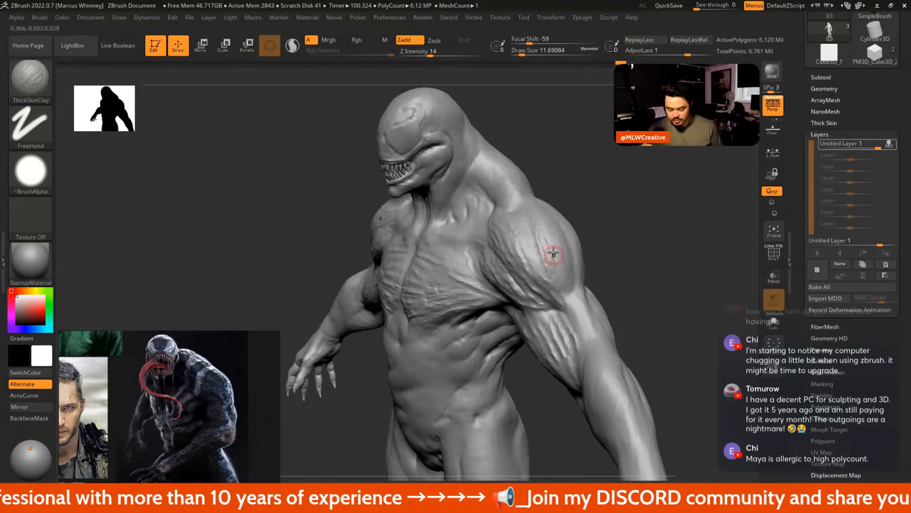
key("space")
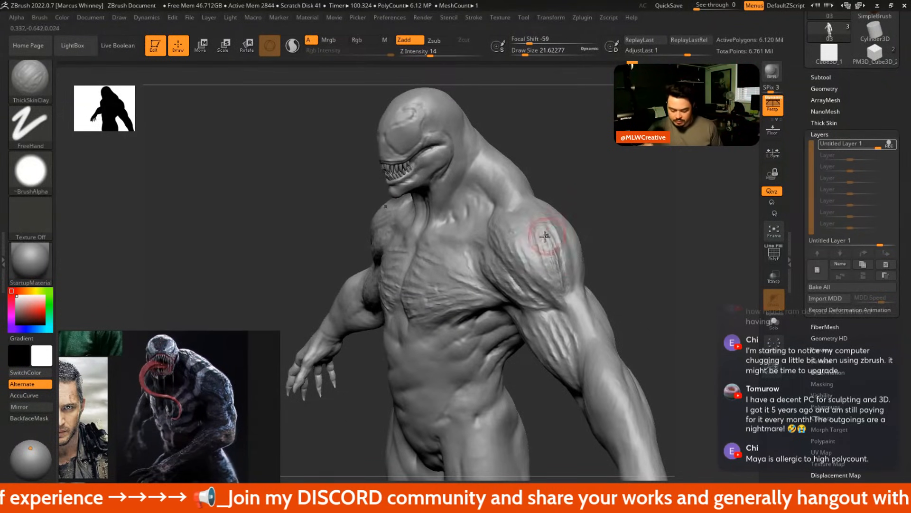
left_click_drag(558, 159, 534, 194)
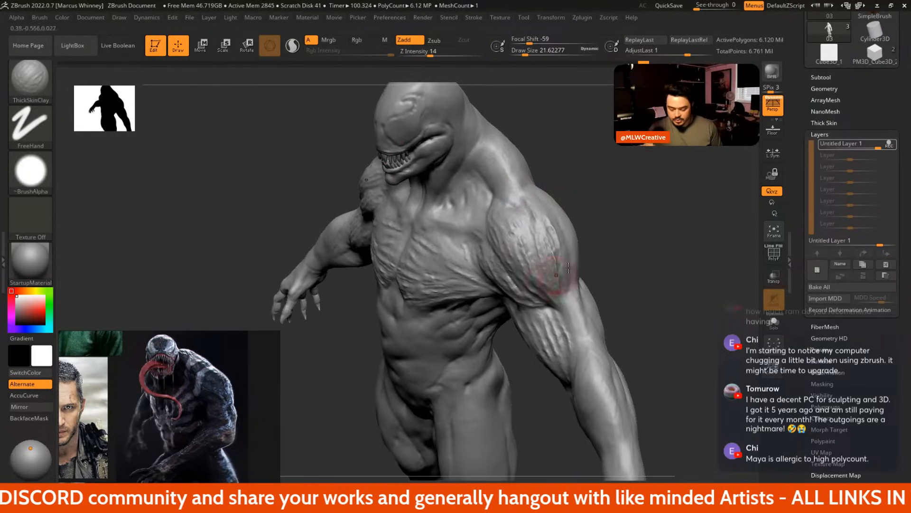
left_click_drag(590, 224, 607, 226)
Apply BasicMaterial to the model, moving the reference image aside and back for a clear view
key("f")
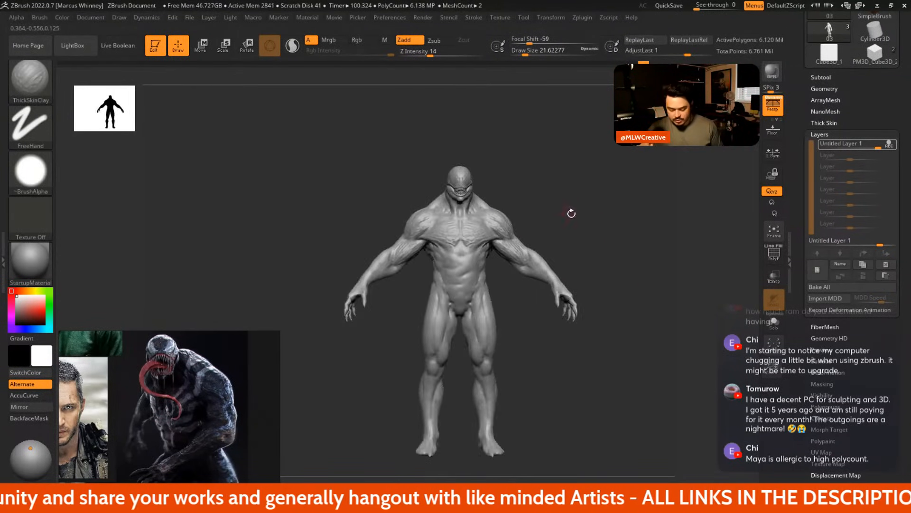
scroll(537, 276, "up", 2)
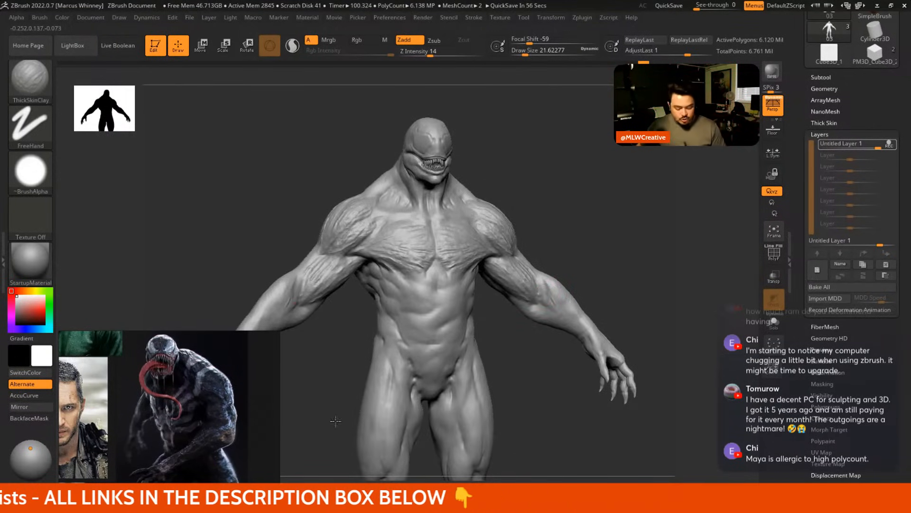
left_click_drag(209, 401, 690, 410)
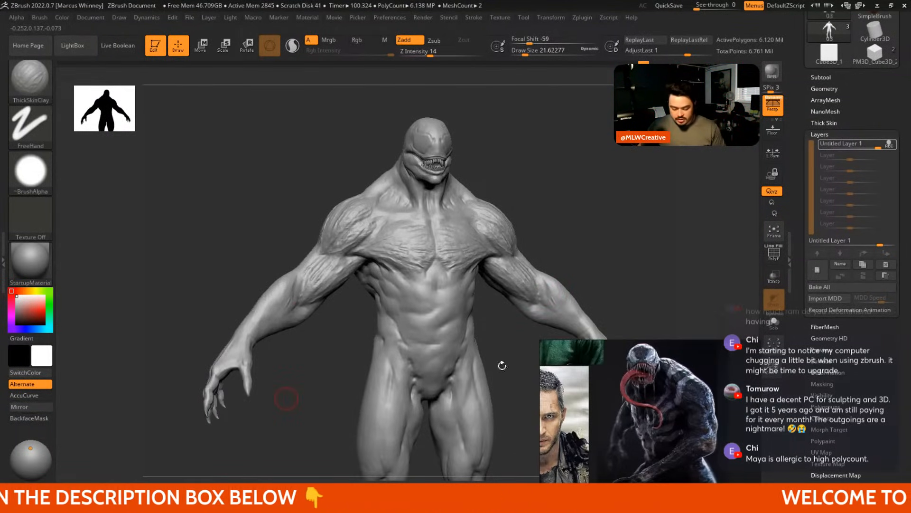
left_click(30, 258)
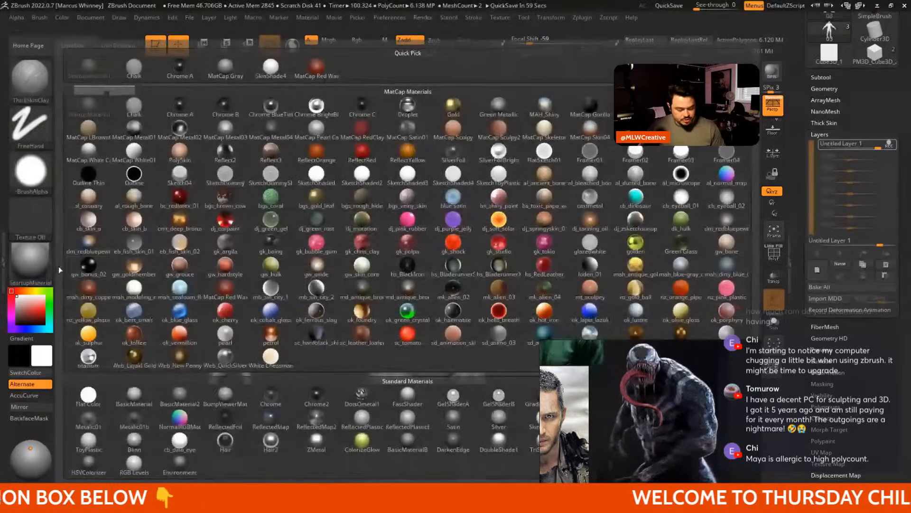
left_click(134, 394)
left_click_drag(682, 472, 200, 459)
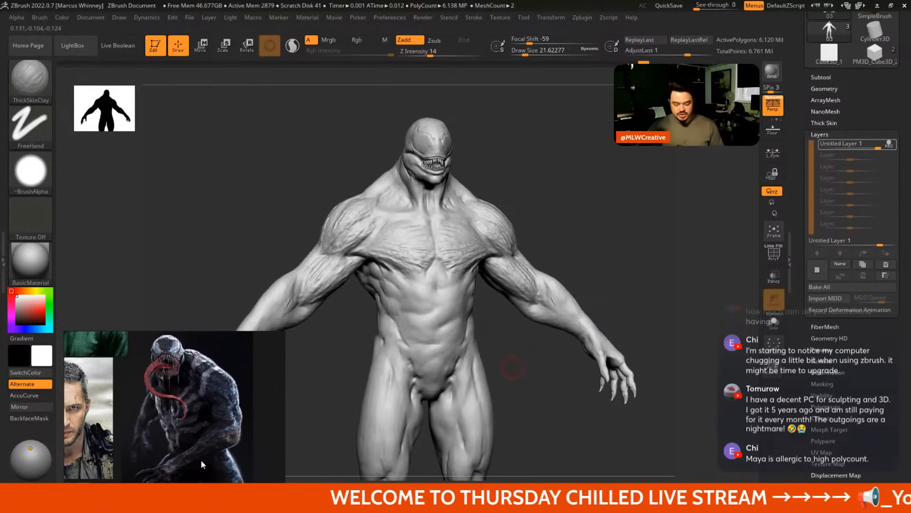
Sculpt skin texture on the trapezius and the base of the neck, with draw sizes of about 12.9 and 18.5
mouse_move(598, 222)
left_mouse_down()
mouse_move(563, 246)
mouse_move(560, 260)
left_mouse_up()
mouse_move(580, 193)
left_mouse_down("alt")
mouse_move(622, 260)
mouse_move(574, 155)
mouse_move(576, 179)
mouse_move(567, 173)
mouse_move(546, 204)
mouse_move(499, 238)
mouse_move(509, 256)
mouse_move(525, 259)
mouse_move(512, 242)
mouse_move(530, 251)
left_mouse_up("alt")
key("space")
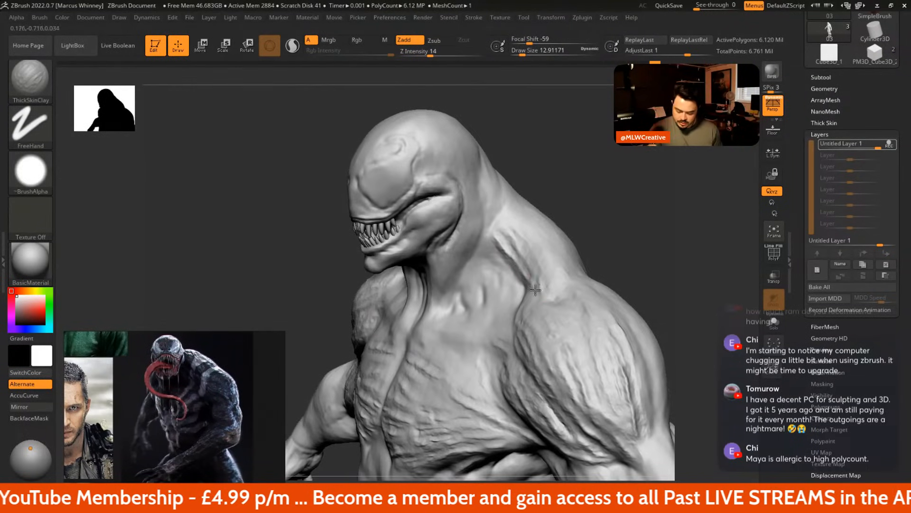
key("shift+d")
key("d")
key("space")
left_click_drag(517, 237, 531, 237)
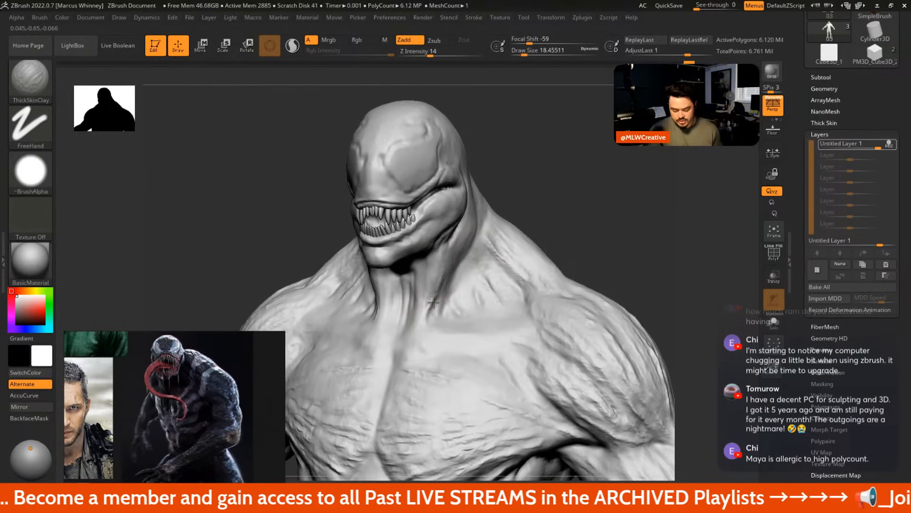
Reduce the brush draw size to about 9.4 and sculpt fine strands down the front neck tendons
key("space")
left_click_drag(425, 291, 413, 290)
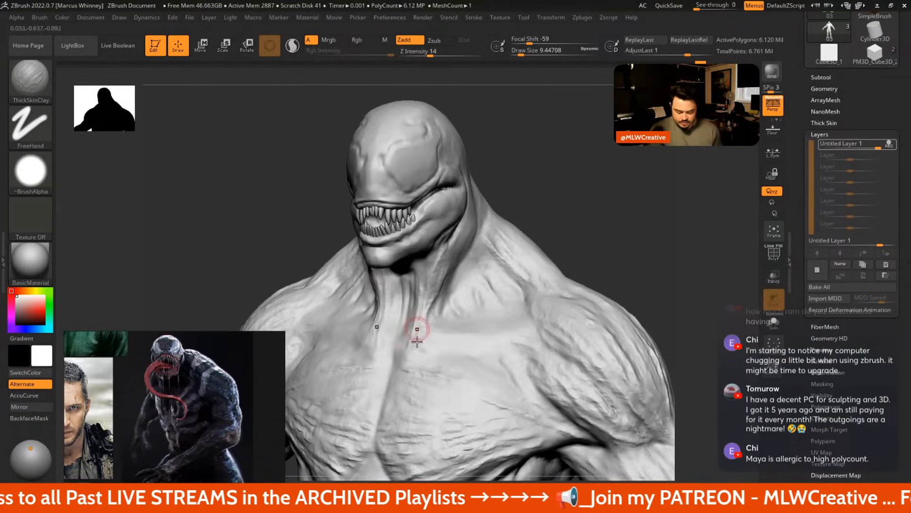
left_click_drag(422, 339, 425, 317)
Texture the side of the neck and the area behind the jaw, with draw sizes of about 17 and 10.5
key("space")
mouse_move(538, 205)
left_mouse_down()
mouse_move(535, 193)
mouse_move(520, 195)
left_mouse_up()
key("space")
left_click_drag(463, 251, 470, 250)
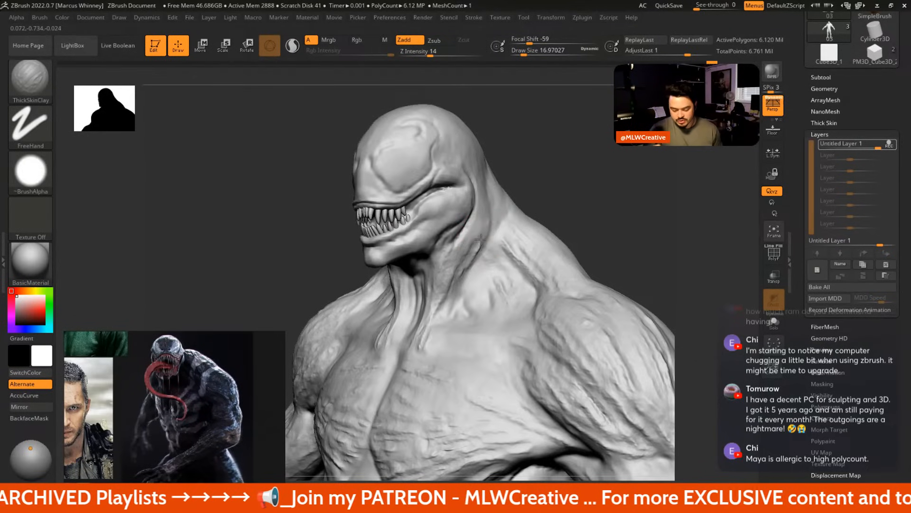
left_click_drag(490, 195, 480, 215)
left_click_drag(482, 162, 479, 175)
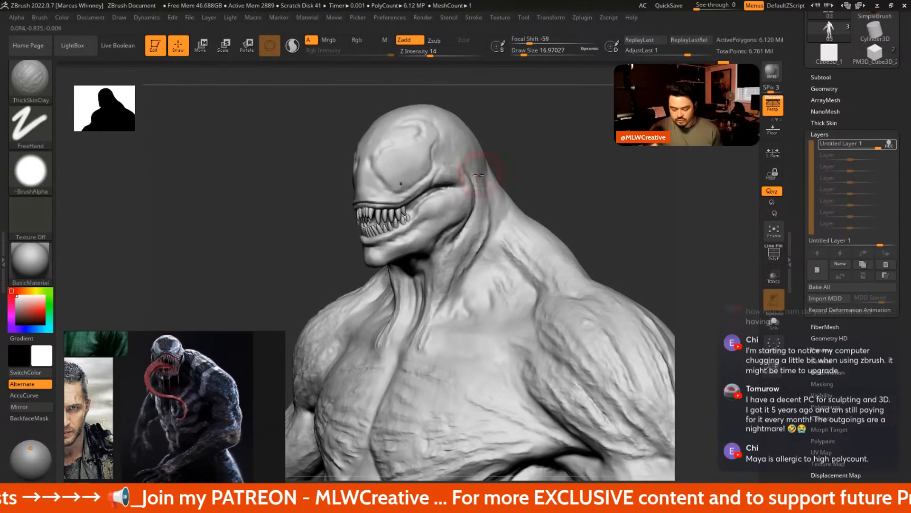
key("space")
left_click_drag(459, 251, 454, 251)
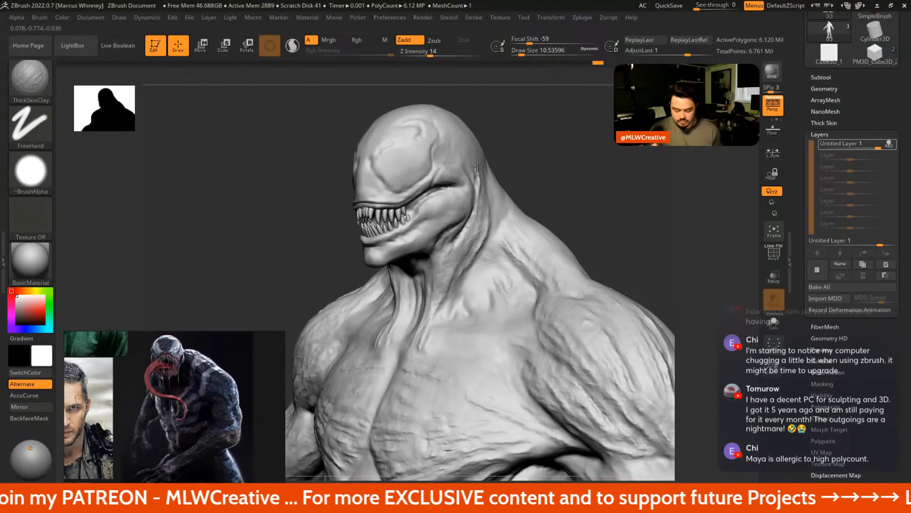
Set the brush draw size to about 23.3 and sculpt skin texture from the lower neck towards the collarbone
right_click_drag(499, 216, 520, 230)
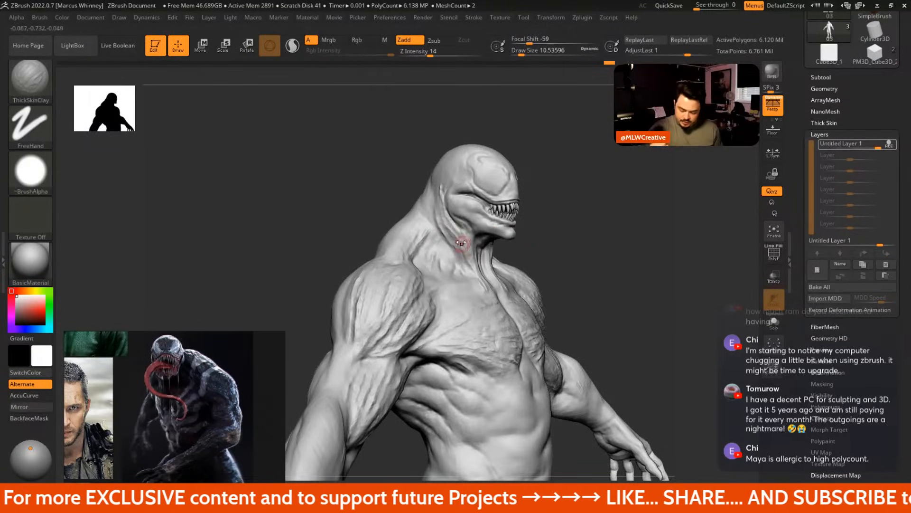
key("space")
left_click_drag(430, 202, 434, 202)
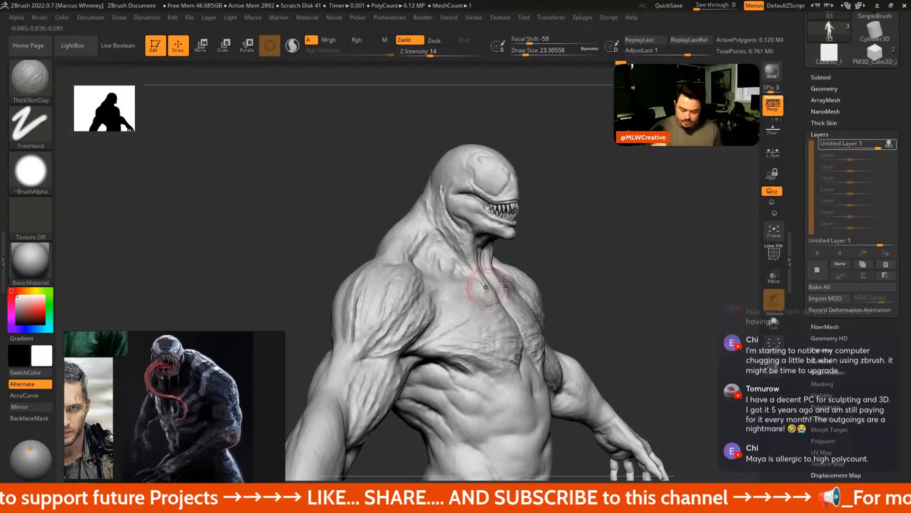
Sculpt skin texture along the lower edge of the pectorals and onto the upper ribs, with draw sizes of about 9.4 and 18.5
mouse_move(603, 274)
right_mouse_down()
mouse_move(586, 274)
mouse_move(525, 173)
right_mouse_up()
key("space")
left_click_drag(429, 232, 393, 235)
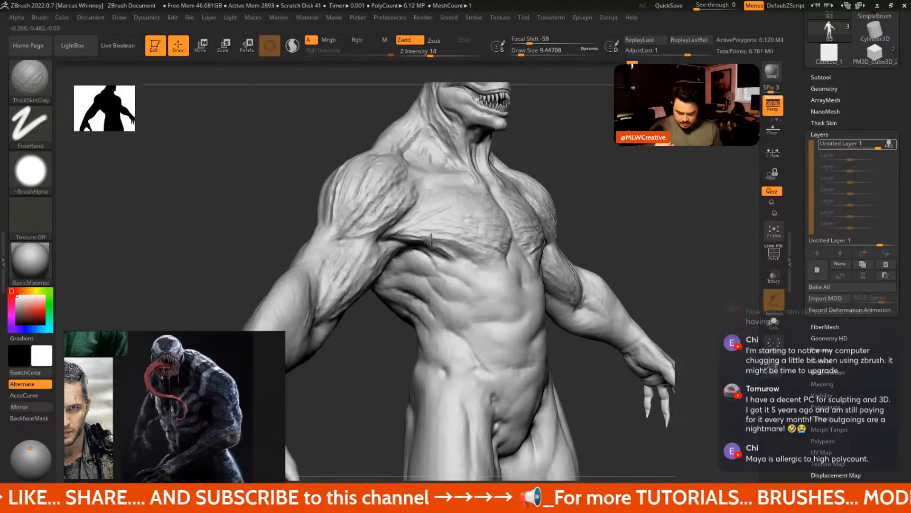
key("bracketright")
left_click_drag(447, 241, 477, 260)
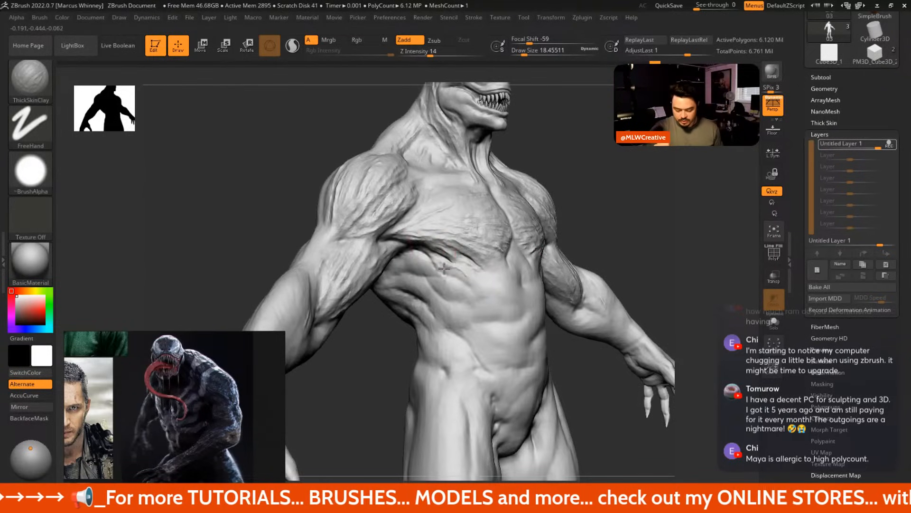
left_click_drag(613, 166, 589, 237)
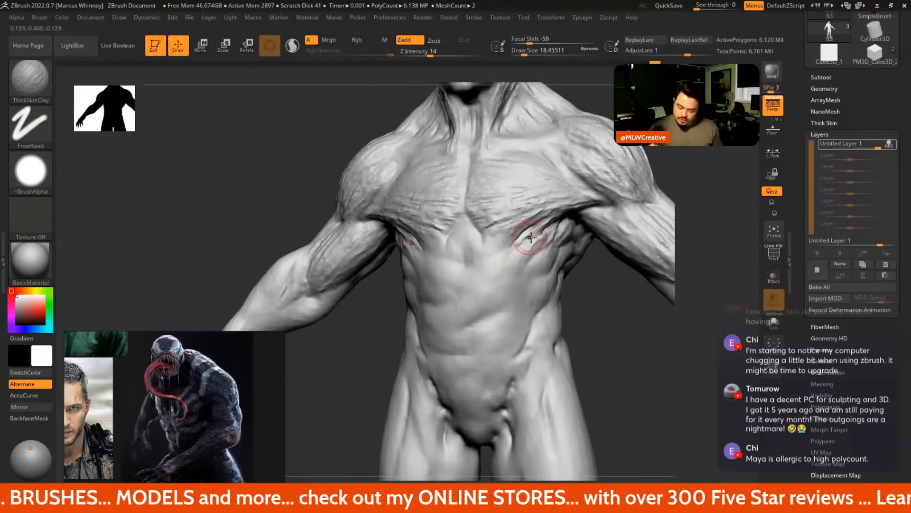
mouse_move(531, 238)
left_mouse_down()
mouse_move(502, 264)
mouse_move(473, 231)
left_mouse_up()
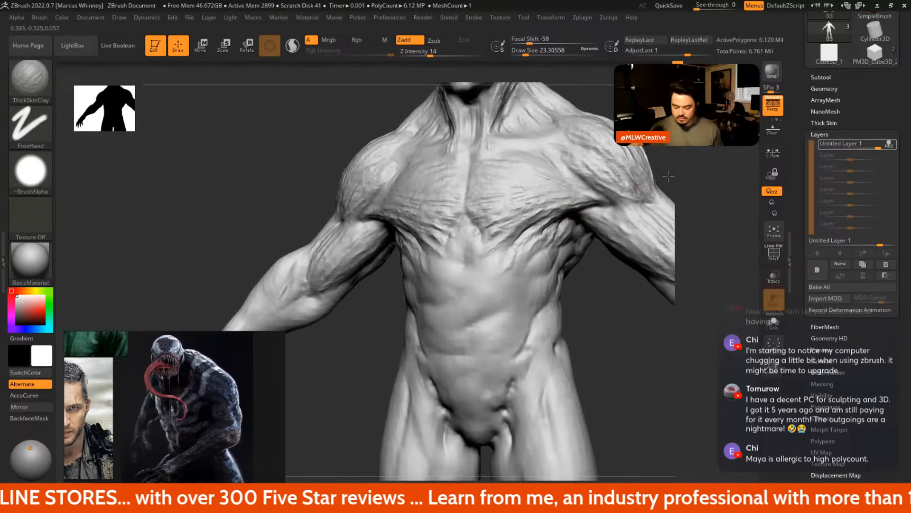
Set the brush draw size to about 17 and texture the front of the shoulder where it meets the chest
left_click_drag(659, 200, 659, 187)
left_click_drag(631, 159, 611, 172)
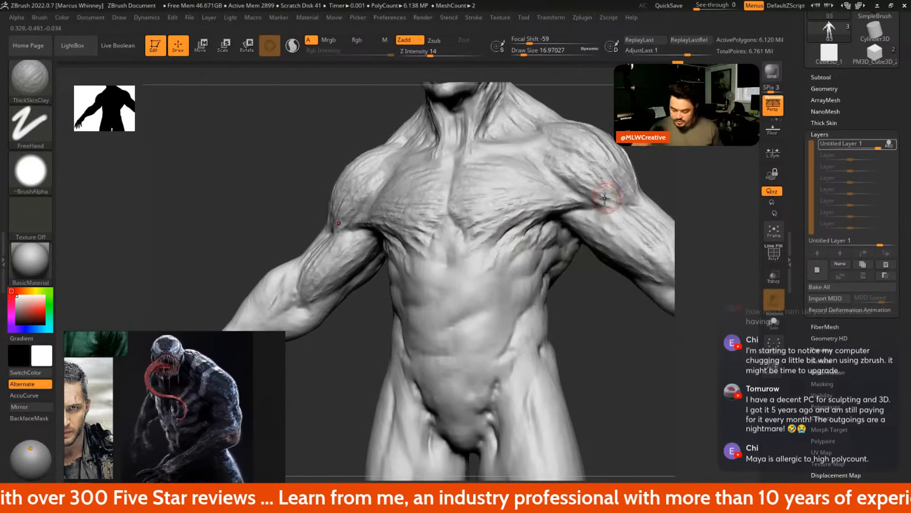
key("ctrl")
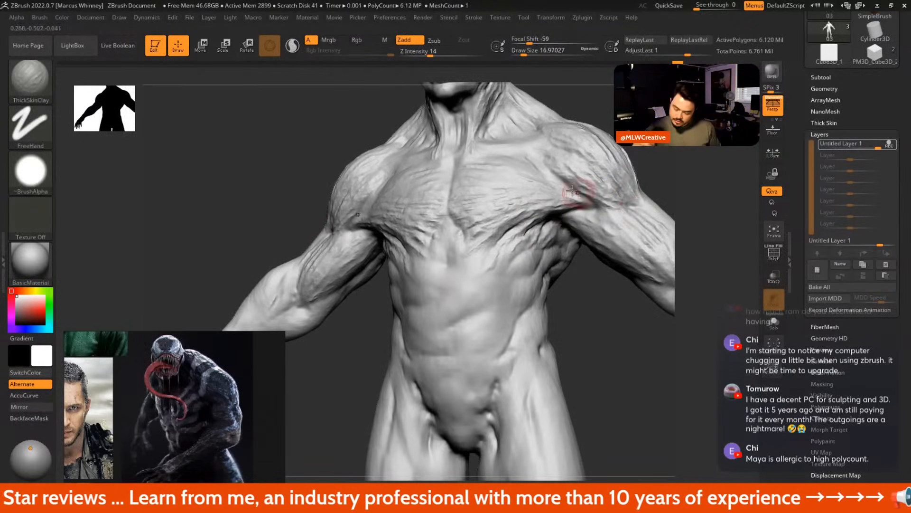
Sculpt skin texture over the side and rear of the deltoids with a draw size of about 26.9
key("f")
mouse_move(681, 207)
left_mouse_down()
mouse_move(653, 195)
mouse_move(649, 227)
mouse_move(606, 223)
mouse_move(596, 180)
mouse_move(612, 181)
mouse_move(612, 197)
mouse_move(511, 244)
left_mouse_up()
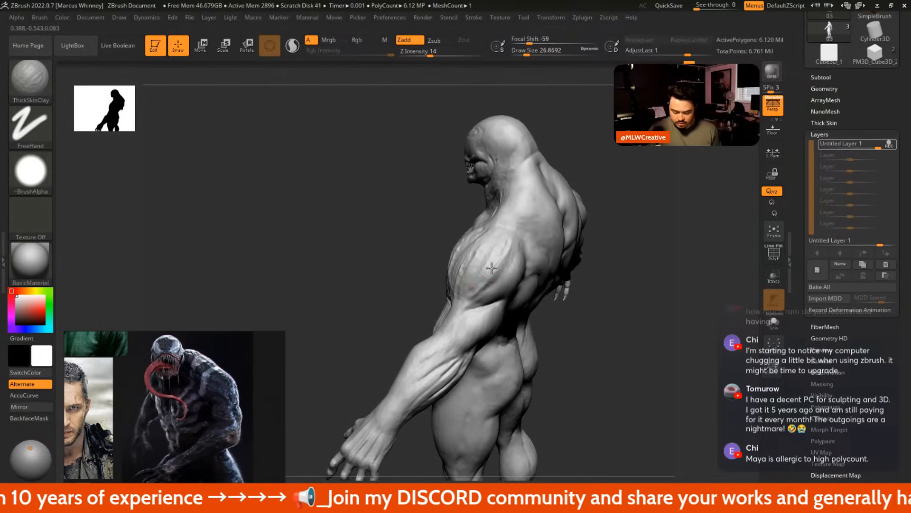
mouse_move(594, 321)
left_mouse_down()
mouse_move(608, 340)
mouse_move(524, 284)
left_mouse_up()
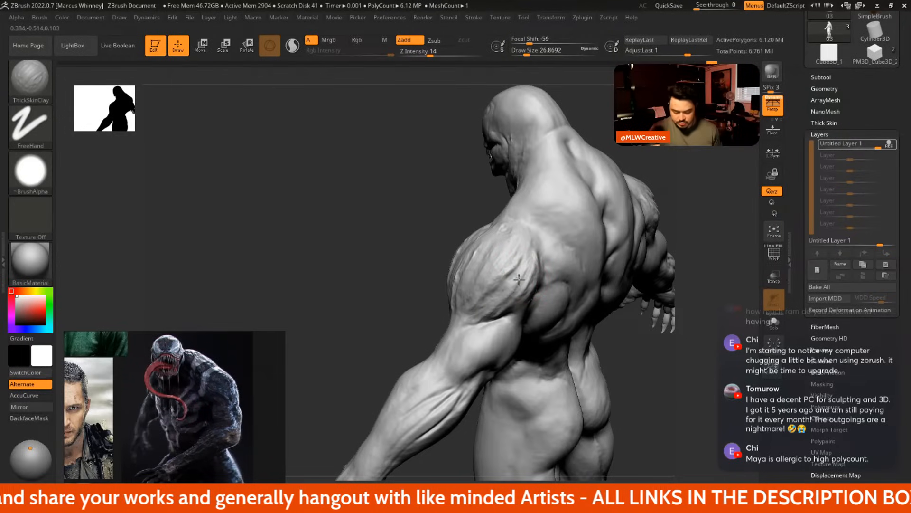
mouse_move(665, 394)
left_mouse_down()
mouse_move(600, 193)
mouse_move(593, 200)
left_mouse_up()
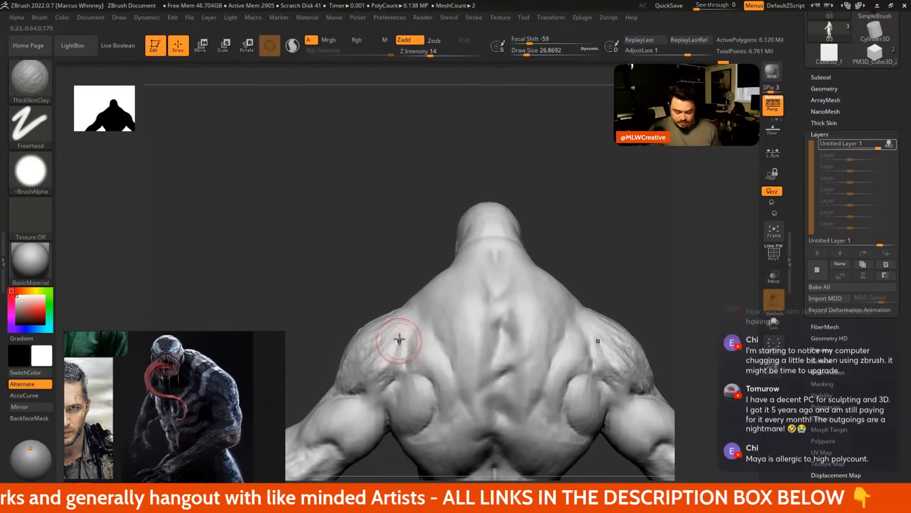
left_click_drag(475, 263, 549, 244)
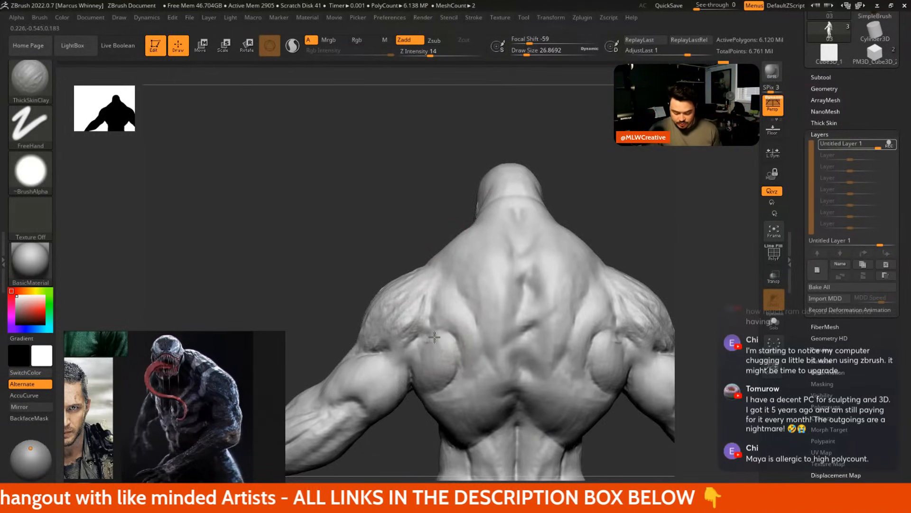
mouse_move(437, 345)
left_mouse_down()
mouse_move(448, 295)
mouse_move(430, 310)
mouse_move(436, 293)
left_mouse_up()
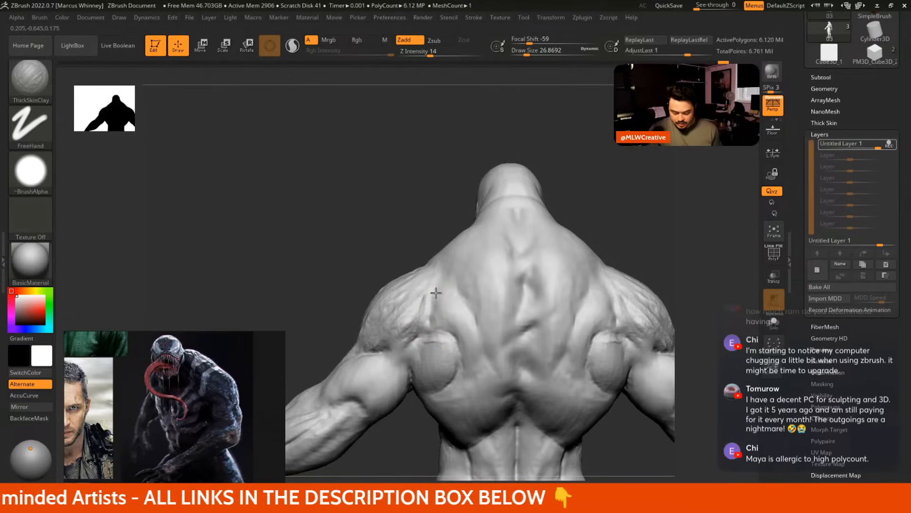
Sculpt thick strands running diagonally down the shoulder blades towards the mid back
left_click_drag(468, 327, 478, 364)
left_click_drag(434, 305, 467, 362)
mouse_move(437, 288)
left_mouse_down()
mouse_move(464, 311)
mouse_move(476, 359)
left_mouse_up()
Set the brush draw size to about 18.5 and sculpt folds and strands along the upper spine and nape
mouse_move(594, 224)
left_mouse_down()
mouse_move(601, 203)
mouse_move(549, 244)
mouse_move(549, 193)
mouse_move(539, 197)
mouse_move(566, 255)
mouse_move(539, 198)
mouse_move(525, 241)
mouse_move(534, 251)
left_mouse_up()
key("space")
left_click_drag(534, 250, 537, 278)
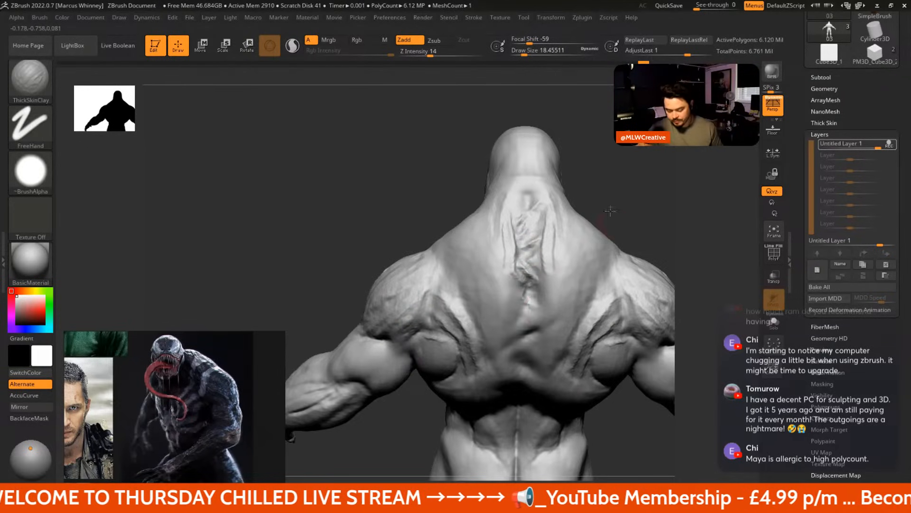
mouse_move(610, 211)
left_mouse_down()
mouse_move(622, 209)
mouse_move(498, 214)
mouse_move(517, 159)
mouse_move(496, 211)
mouse_move(523, 185)
left_mouse_up()
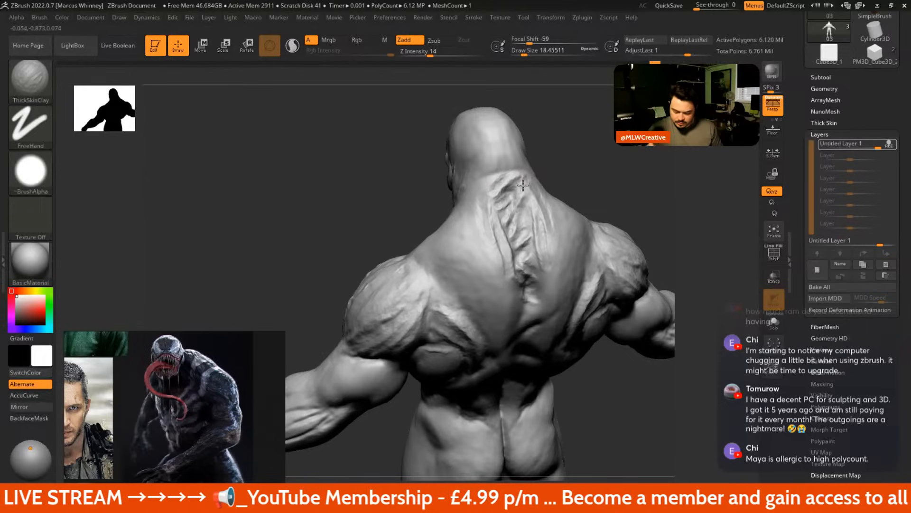
left_click_drag(596, 195, 545, 199)
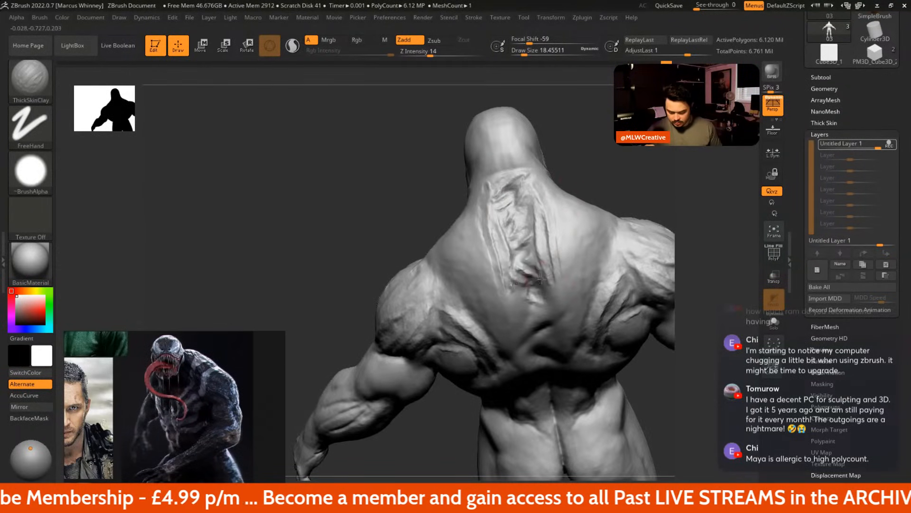
Sculpt long strands down the upper back muscles beside the spine, starting from the base of the neck
mouse_move(620, 150)
left_mouse_down()
mouse_move(602, 204)
mouse_move(578, 179)
mouse_move(591, 148)
left_mouse_up()
left_click_drag(551, 177, 558, 212)
key("space")
left_click_drag(553, 211, 563, 238)
left_click_drag(563, 237, 568, 258)
left_click_drag(551, 218, 561, 285)
Extend the skin texture across the trapezius and down the middle back beside the spine, with a draw size of about 21.6
mouse_move(594, 216)
left_mouse_down()
mouse_move(611, 207)
mouse_move(601, 188)
left_mouse_up()
left_click_drag(620, 150, 565, 166)
left_click_drag(545, 246, 602, 242)
right_click(591, 245)
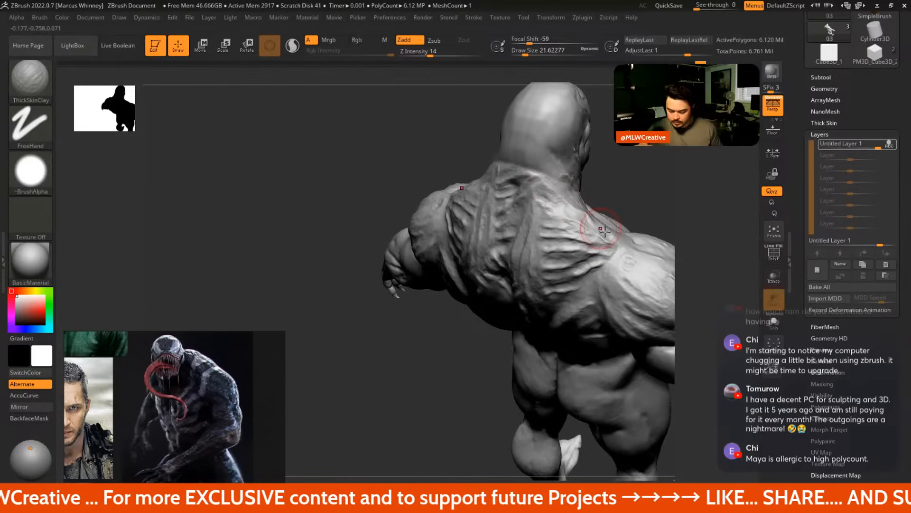
mouse_move(602, 230)
left_mouse_down()
mouse_move(627, 174)
mouse_move(602, 161)
mouse_move(582, 202)
left_mouse_up()
mouse_move(626, 157)
left_mouse_down()
mouse_move(524, 198)
mouse_move(546, 199)
mouse_move(518, 194)
mouse_move(527, 216)
mouse_move(496, 227)
left_mouse_up()
left_click_drag(499, 262, 471, 260)
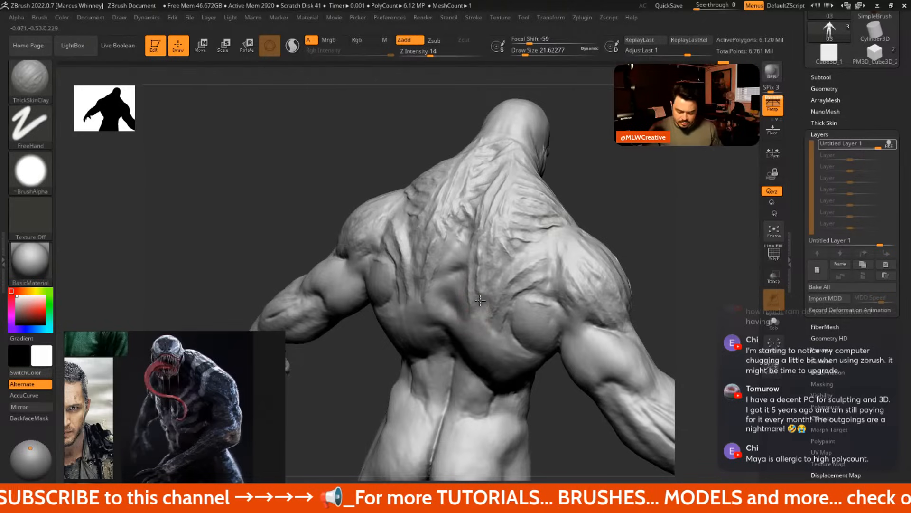
Texture the rear deltoid and its junction with the shoulder blade, with draw sizes of about 28.8 and 14.2
mouse_move(614, 223)
left_mouse_down("alt")
mouse_move(619, 158)
mouse_move(616, 167)
left_mouse_up("alt")
key("s")
left_click_drag(611, 166, 617, 167)
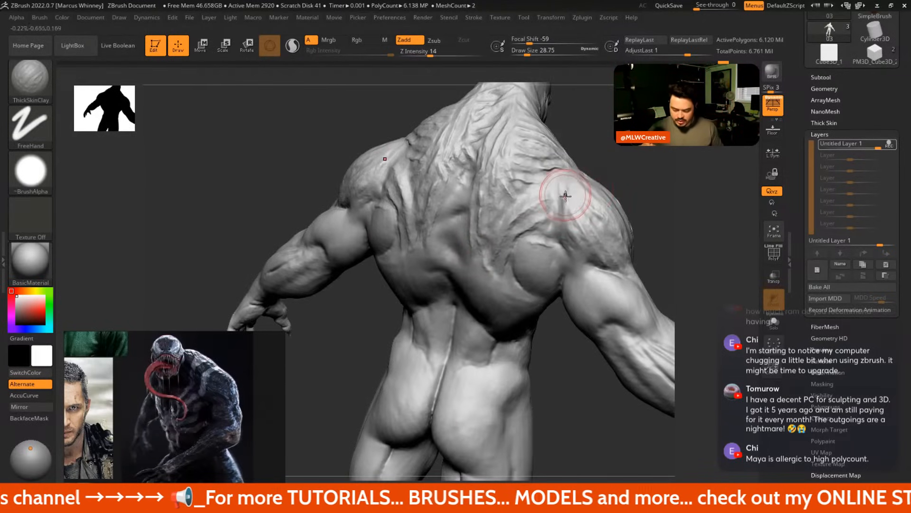
key("s")
left_click_drag(567, 192, 561, 192)
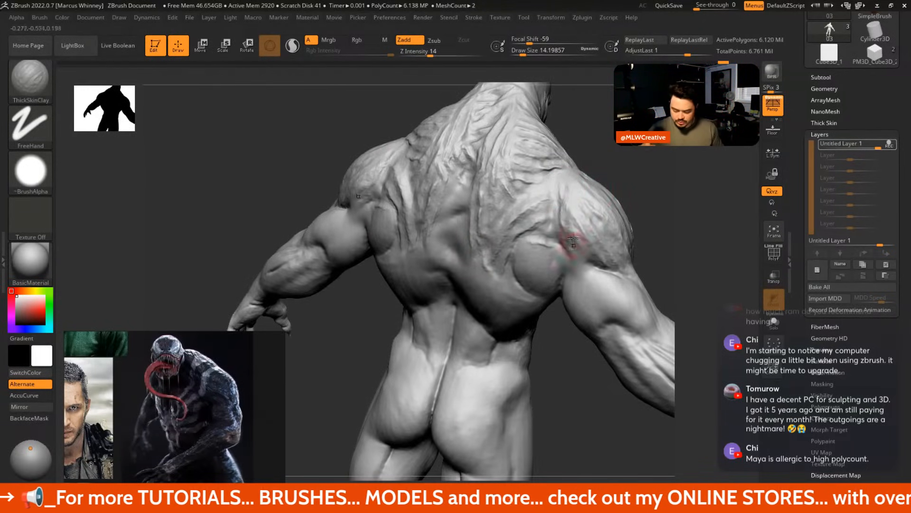
Set the brush draw size to about 18.5 and sculpt skin strands over the back of the upper arm
right_click_drag(596, 260, 549, 215)
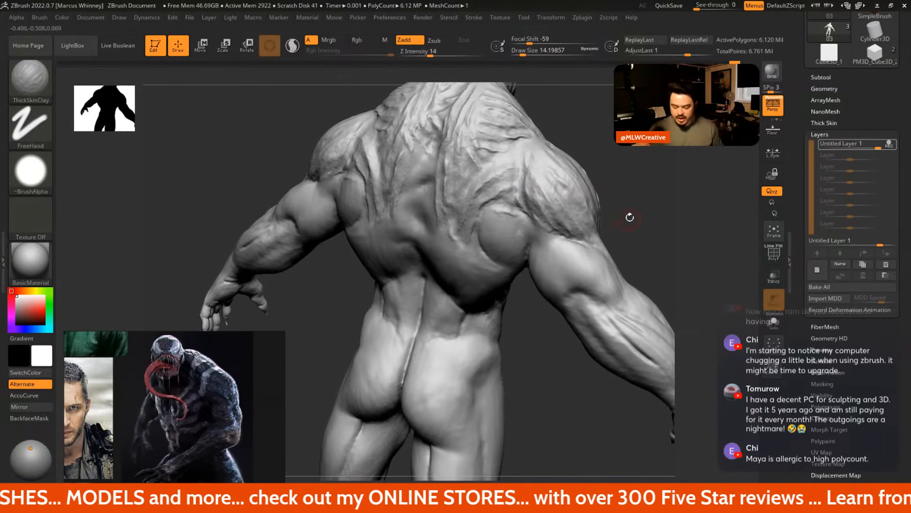
key("space")
left_click_drag(589, 223, 593, 223)
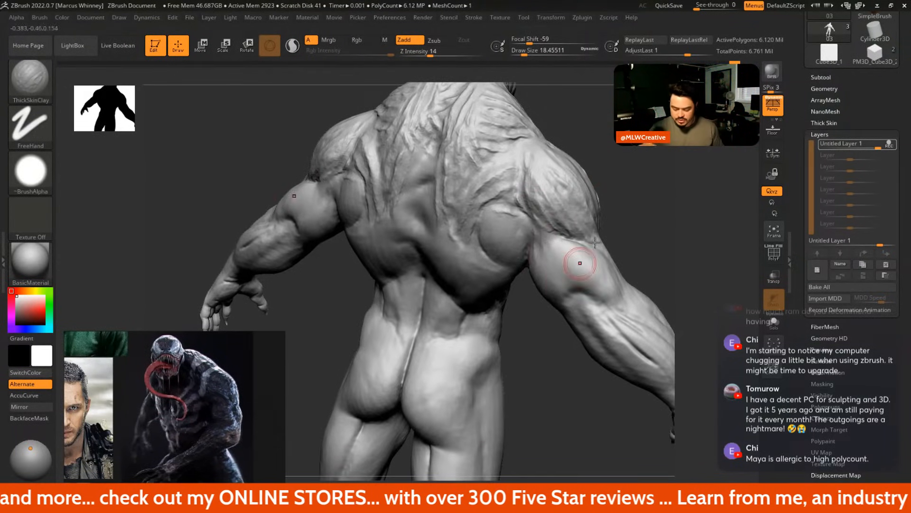
right_click_drag(578, 261, 537, 250)
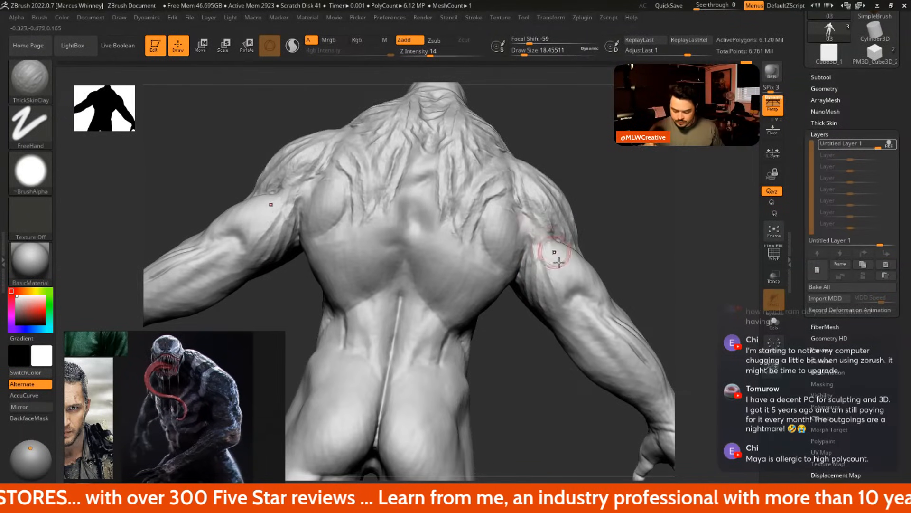
key("ctrl")
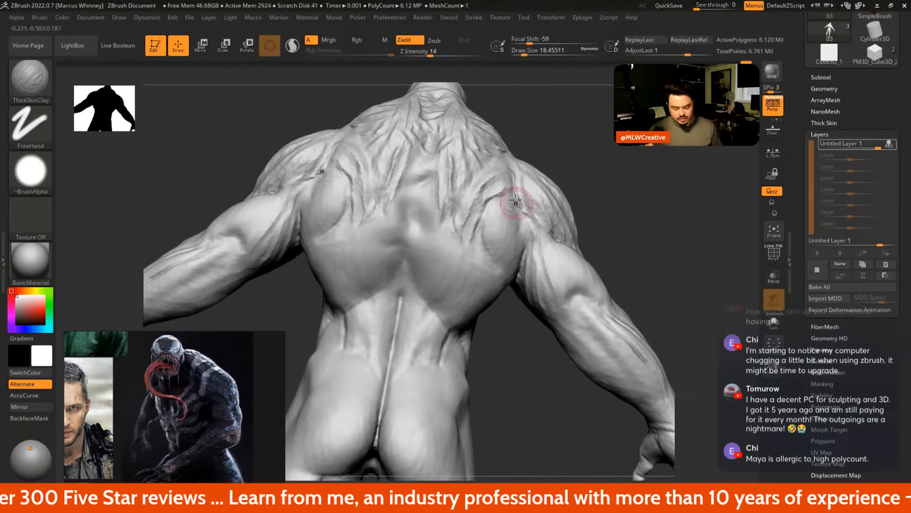
right_click_drag(517, 204, 569, 295)
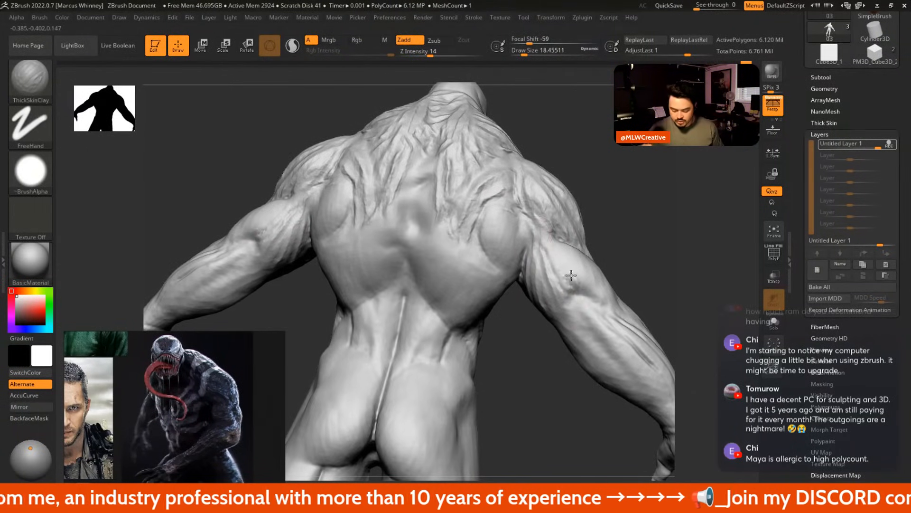
right_click_drag(602, 212, 583, 293)
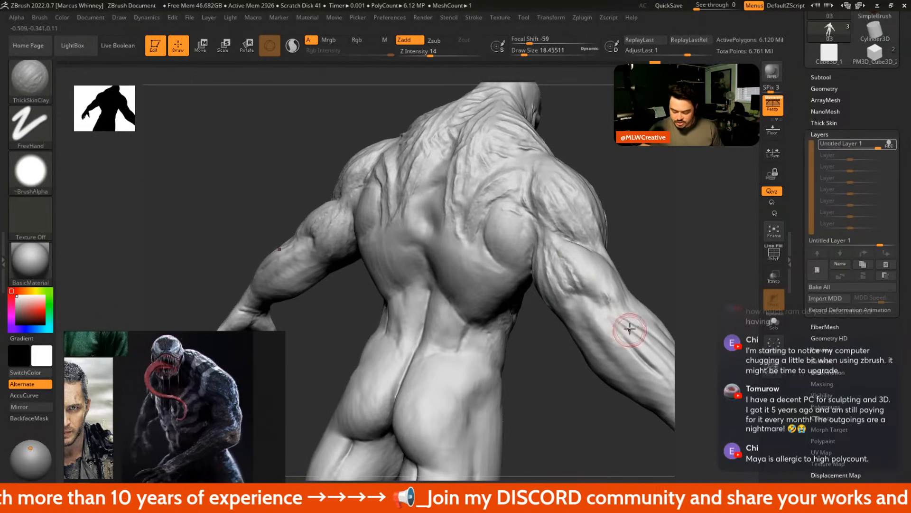
Refine the strands on the lower triceps towards the elbow, with draw sizes of about 11.7 and 20
key("space")
left_click_drag(608, 287, 606, 288)
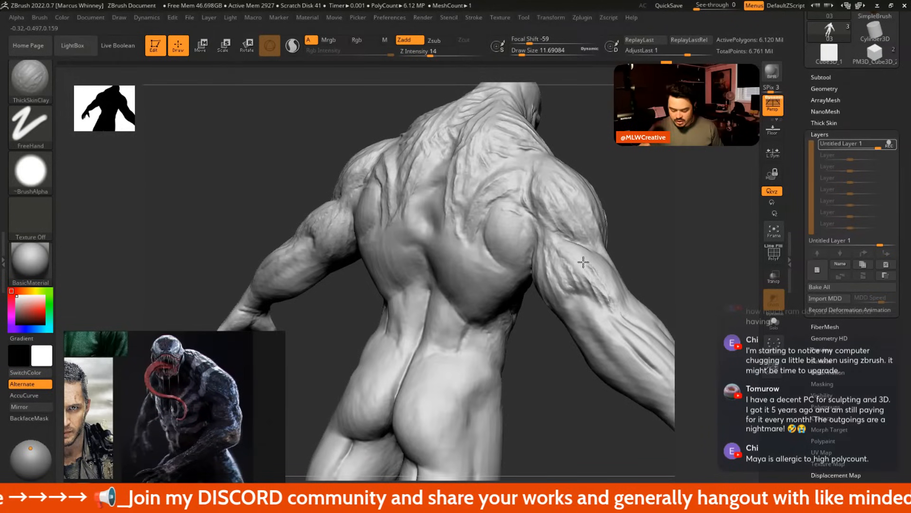
mouse_move(614, 284)
right_mouse_down()
mouse_move(584, 210)
mouse_move(568, 234)
right_mouse_up()
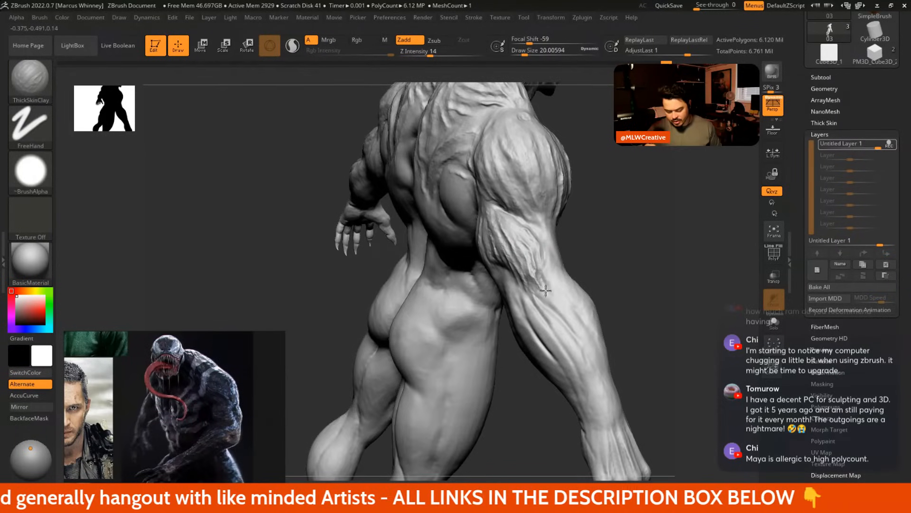
Reduce the brush draw size to about 10.5 and sculpt fine strands over the rear and outer deltoid
left_click_drag(591, 338, 586, 212)
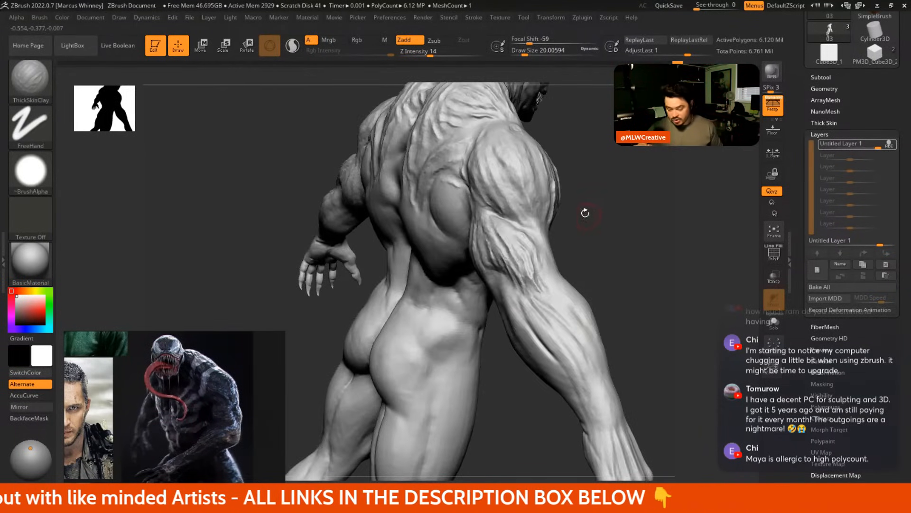
key("space")
mouse_move(490, 155)
left_mouse_down()
mouse_move(513, 185)
mouse_move(499, 179)
mouse_move(491, 143)
left_mouse_up()
key("space")
key("space")
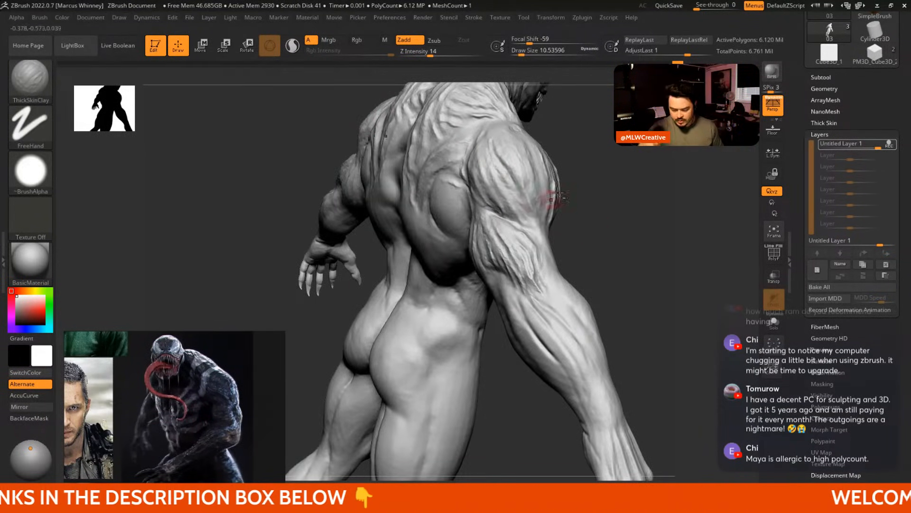
left_click_drag(558, 196, 495, 194)
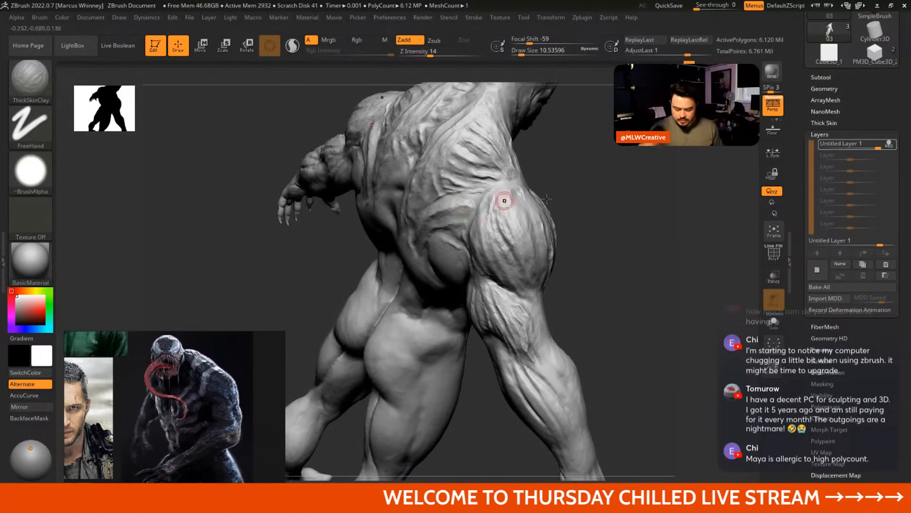
mouse_move(504, 197)
left_mouse_down()
mouse_move(570, 196)
mouse_move(624, 268)
mouse_move(652, 247)
mouse_move(541, 213)
left_mouse_up()
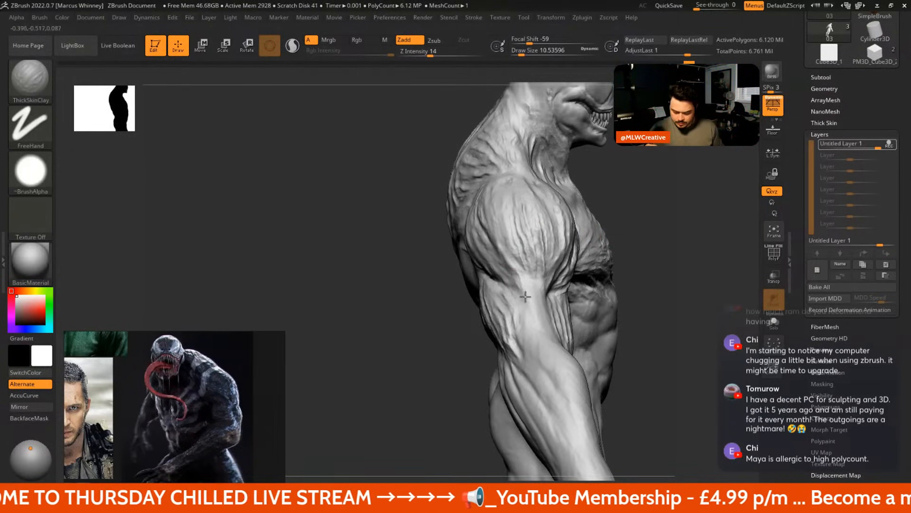
Add fine skin strands where the upper chest meets the front of the shoulders, with a draw size of about 10.5
mouse_move(653, 329)
left_mouse_down()
mouse_move(617, 304)
mouse_move(659, 252)
mouse_move(702, 252)
mouse_move(636, 171)
mouse_move(599, 196)
left_mouse_up()
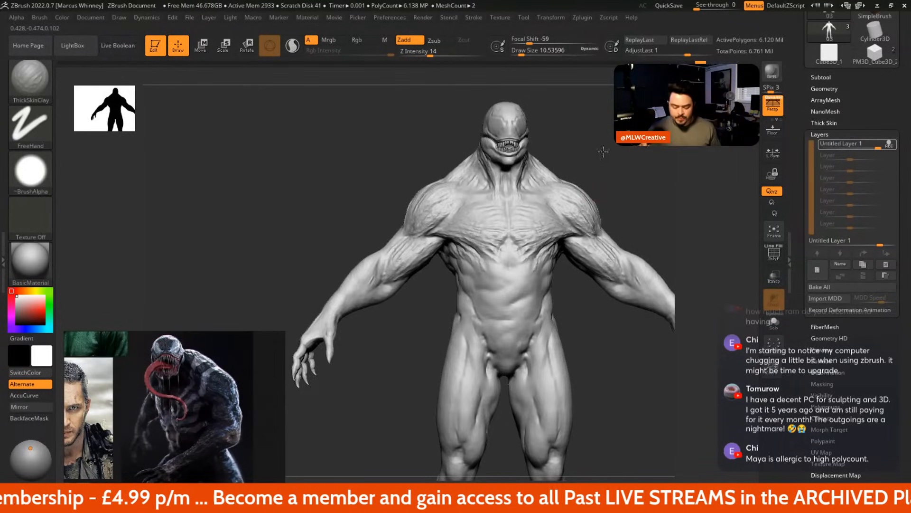
mouse_move(603, 152)
left_mouse_down("alt")
mouse_move(613, 149)
mouse_move(610, 109)
left_mouse_up("alt")
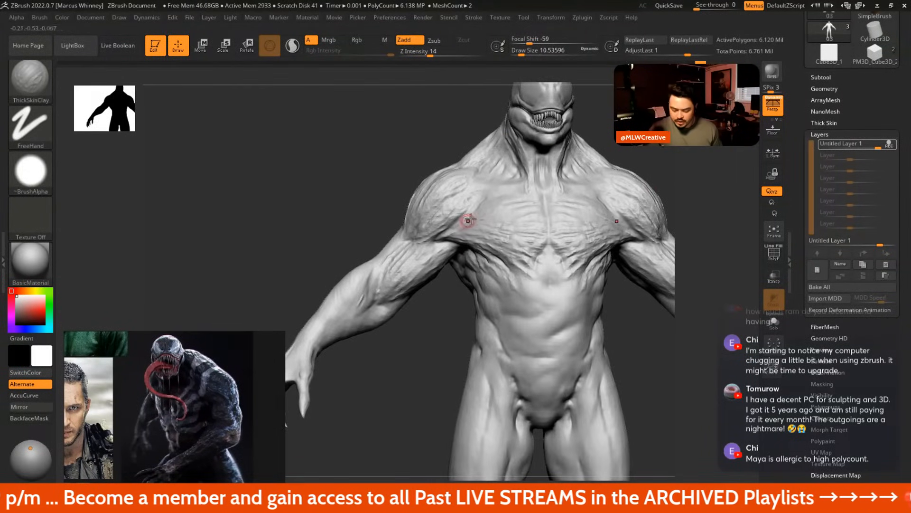
right_click_drag(560, 174, 593, 173)
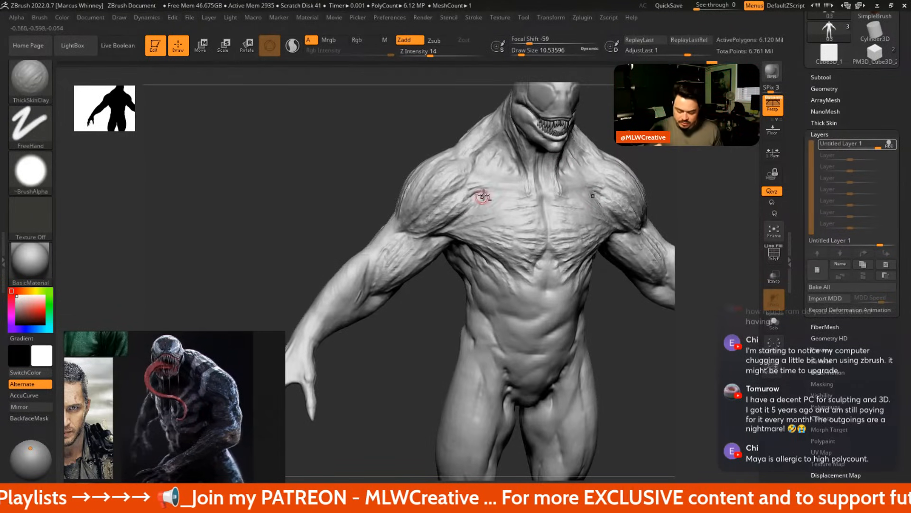
mouse_move(678, 85)
left_mouse_down()
mouse_move(685, 180)
mouse_move(540, 186)
left_mouse_up()
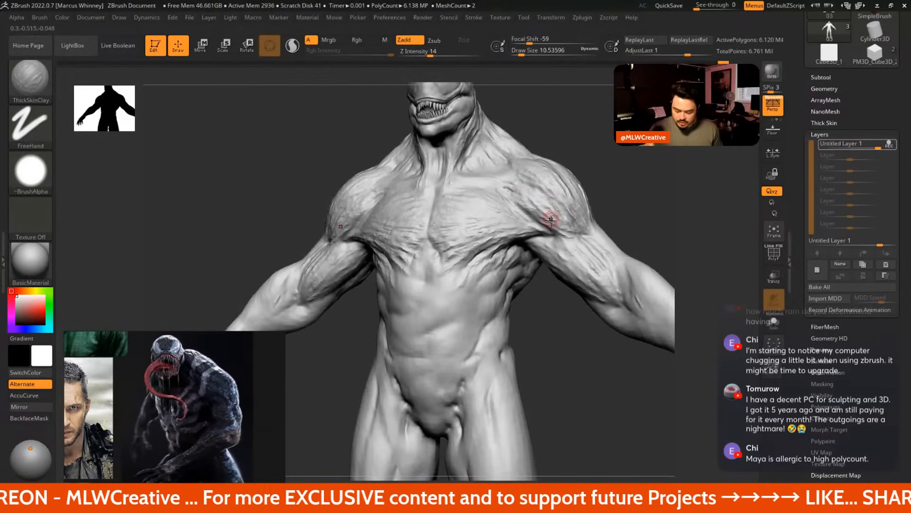
Set the brush draw size to about 20 and sculpt skin strands along the hip creases and sides of the abdomen
mouse_move(544, 370)
left_mouse_down("alt")
mouse_move(537, 230)
mouse_move(497, 231)
left_mouse_up("alt")
key("space")
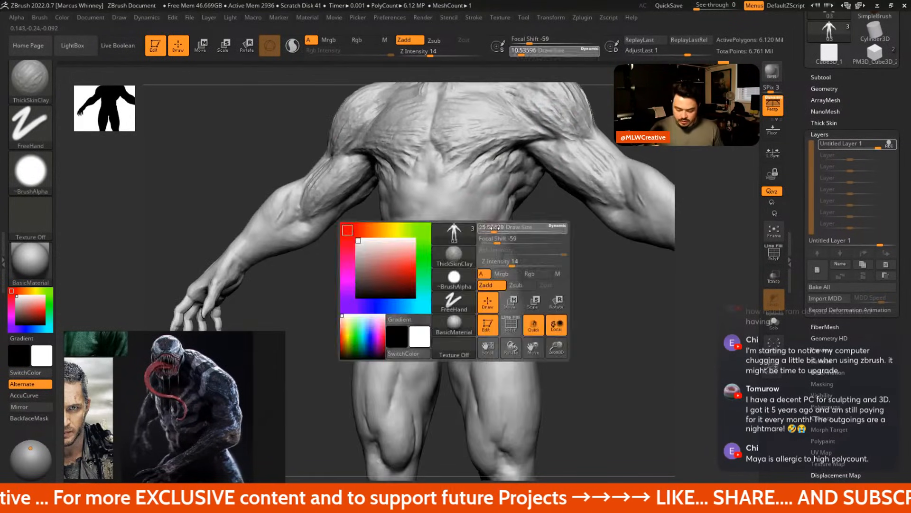
left_click_drag(563, 267, 569, 328, "alt")
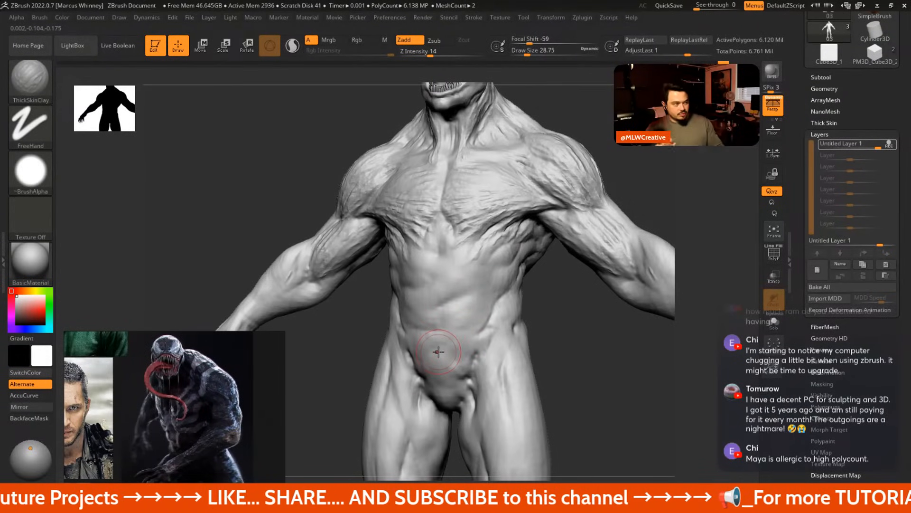
right_click_drag(551, 319, 550, 245)
key("space")
left_click_drag(515, 252, 482, 292)
mouse_move(512, 266)
left_mouse_down()
mouse_move(498, 292)
mouse_move(519, 295)
left_mouse_up()
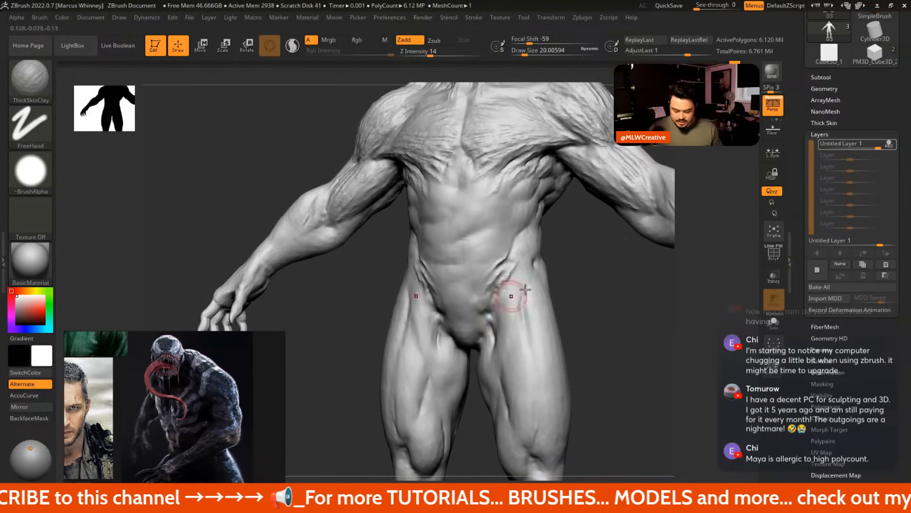
right_click_drag(519, 294, 507, 281)
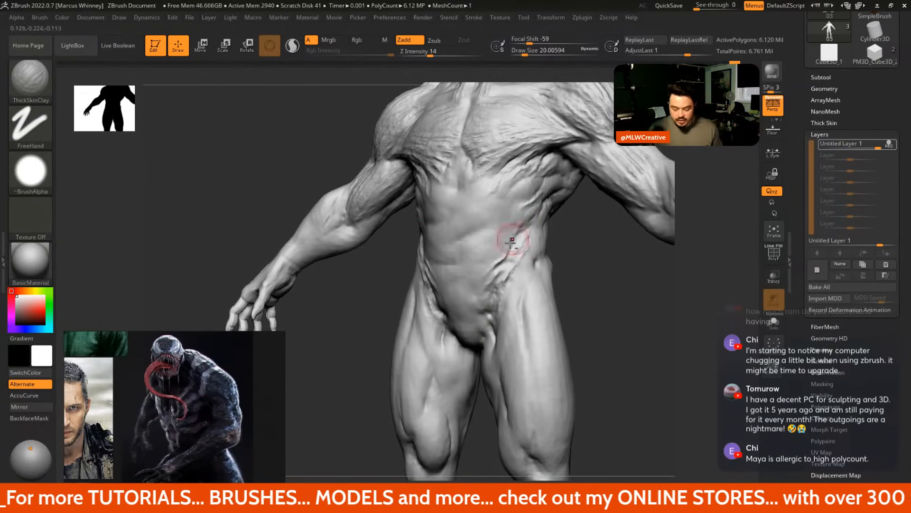
left_click_drag(500, 263, 489, 287)
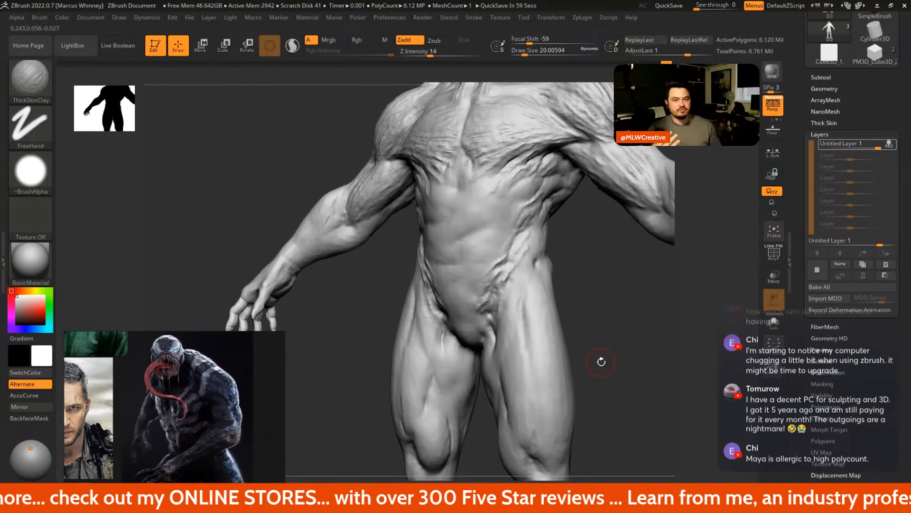
Use the Morph brush with a draw size of about 39.1 to fade the skin texture beside the upper spine
left_click_drag(601, 362, 581, 205)
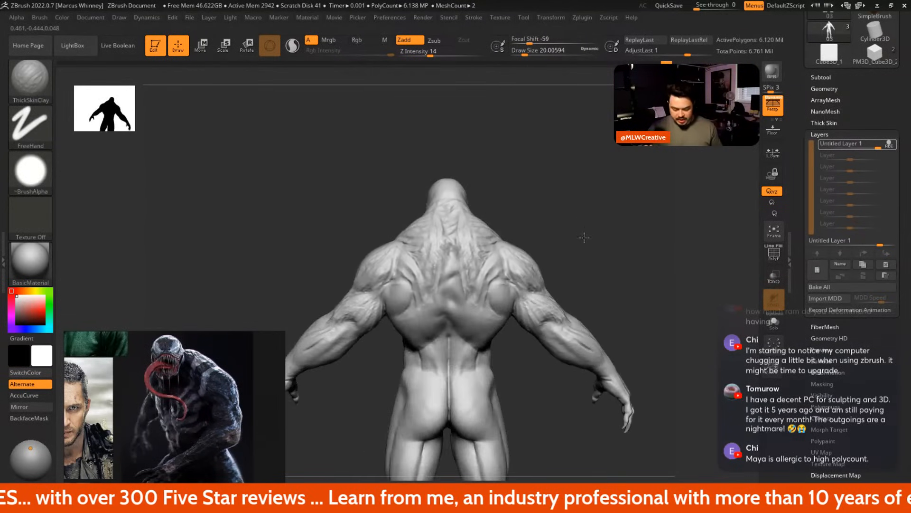
key("b")
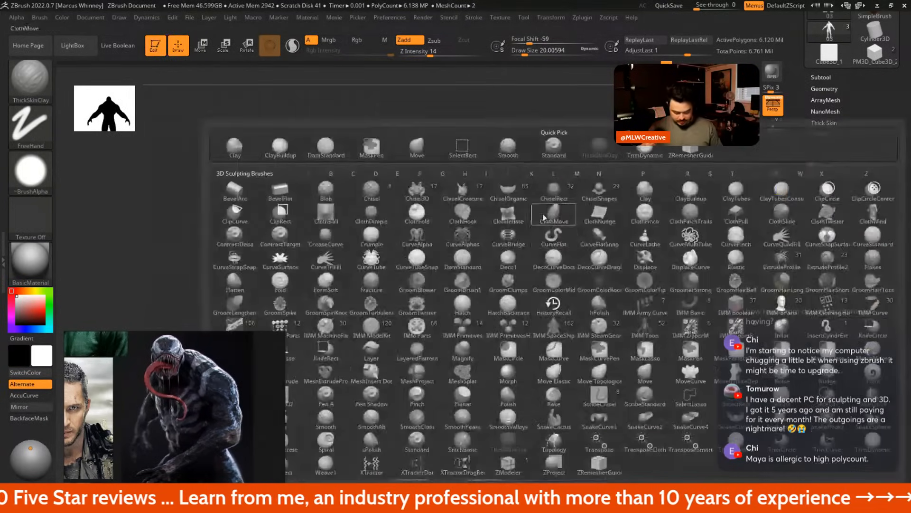
key("m")
key("o")
key("space")
mouse_move(563, 190)
left_mouse_down()
mouse_move(579, 174)
mouse_move(560, 228)
left_mouse_up()
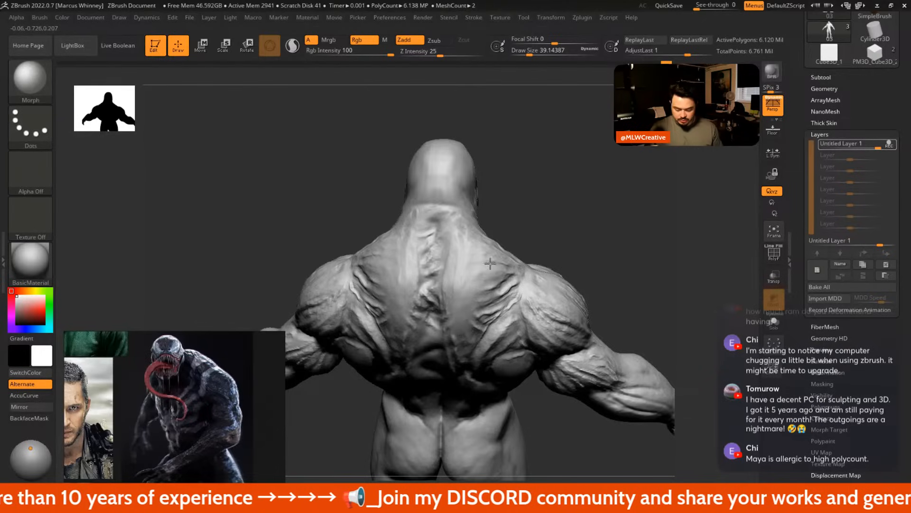
mouse_move(539, 214)
left_mouse_down()
mouse_move(527, 251)
mouse_move(556, 219)
left_mouse_up()
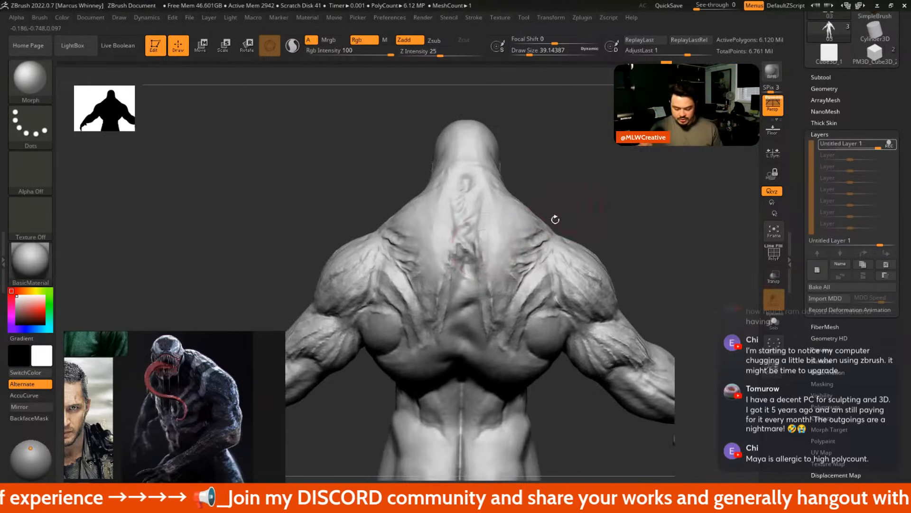
left_click_drag(494, 198, 503, 242)
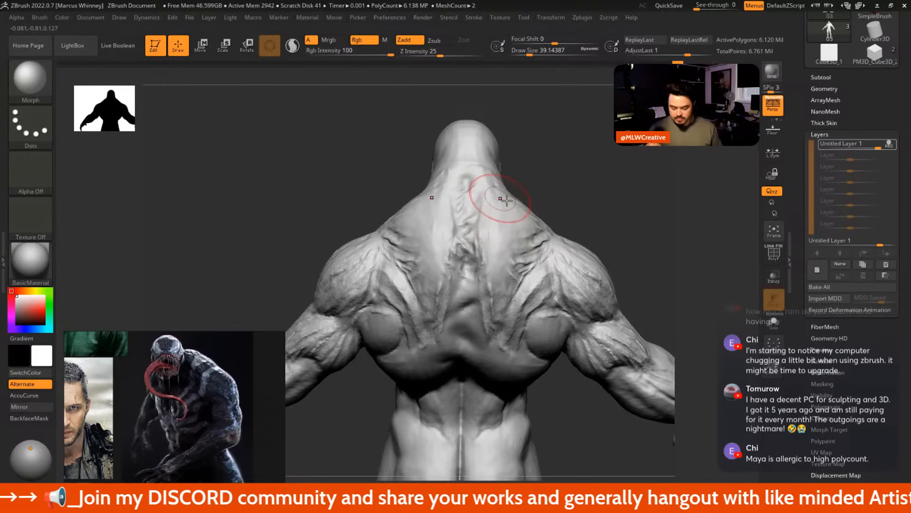
Reduce the Morph brush draw size to 28.75 and fade the texture between the spine and the shoulder blades
right_click(562, 175)
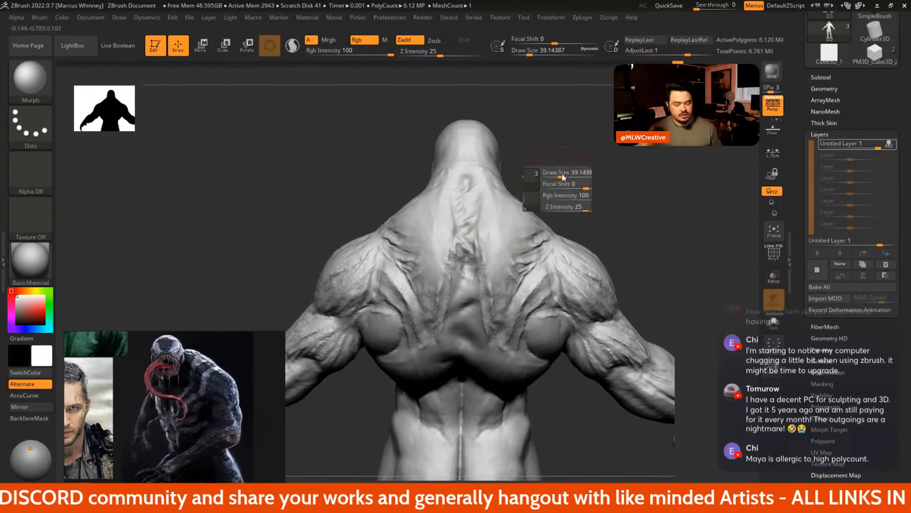
left_click_drag(562, 173, 559, 173)
left_click_drag(565, 190, 579, 195)
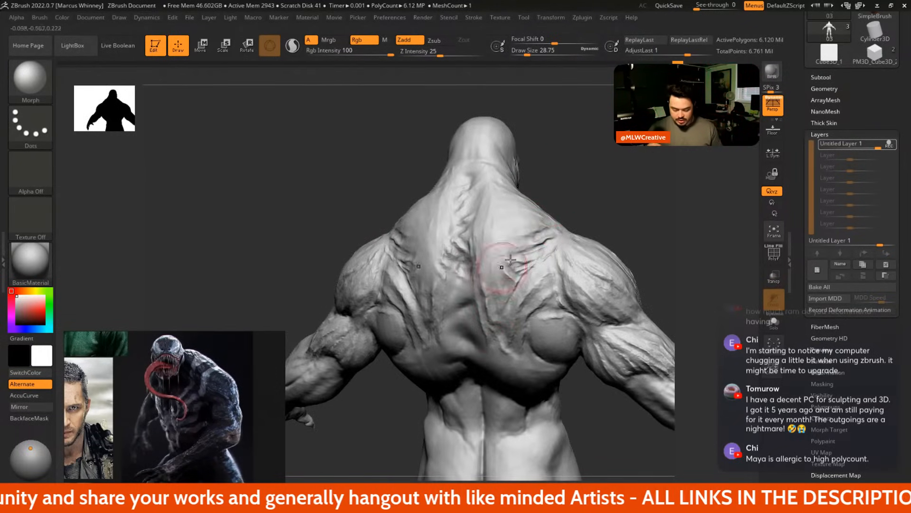
right_click_drag(511, 260, 489, 202)
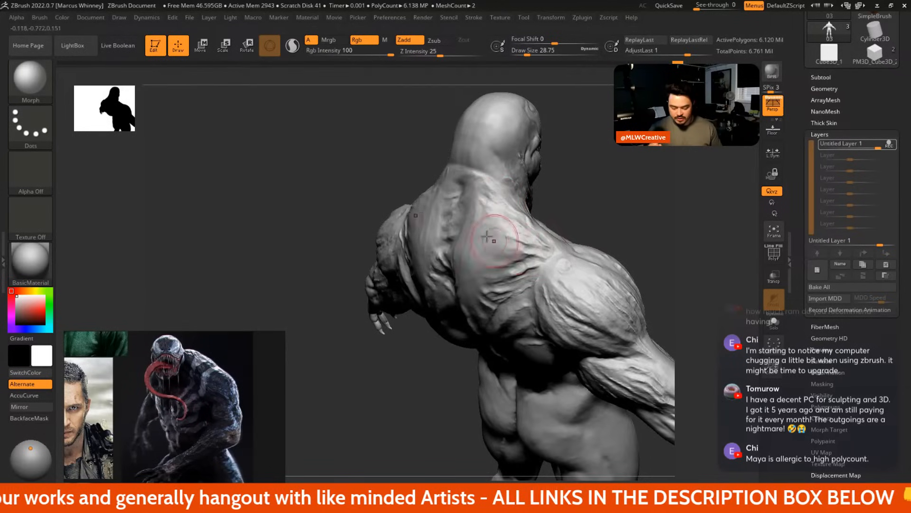
mouse_move(472, 241)
right_mouse_down()
mouse_move(600, 183)
mouse_move(543, 184)
mouse_move(487, 283)
right_mouse_up()
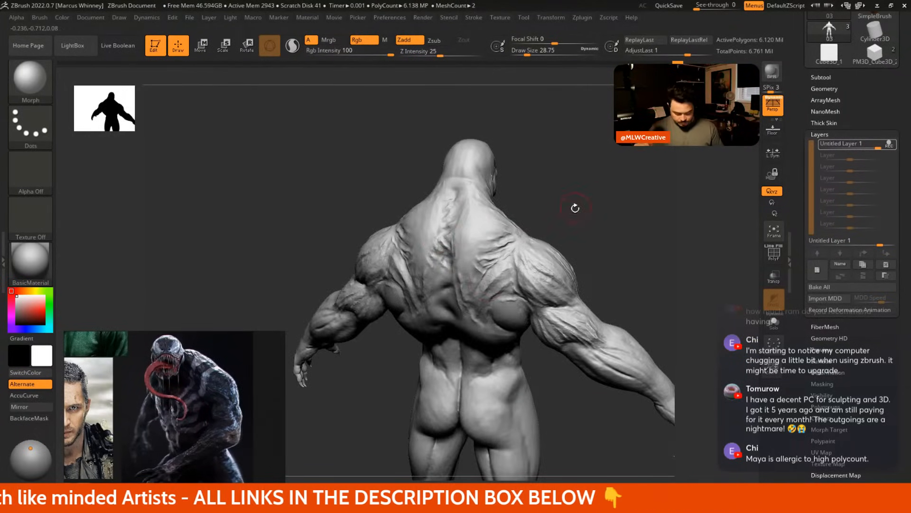
Switch to the ThickSkinClay brush with a draw size of about 15.6 and sculpt diagonal strands outward from the middle of the back
key("b")
key("d")
key("Escape")
key("b")
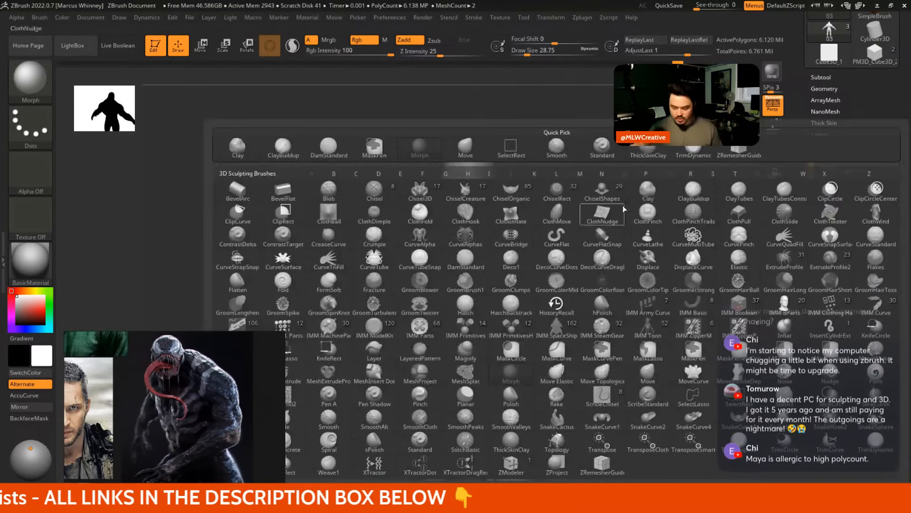
key("Escape")
key("b")
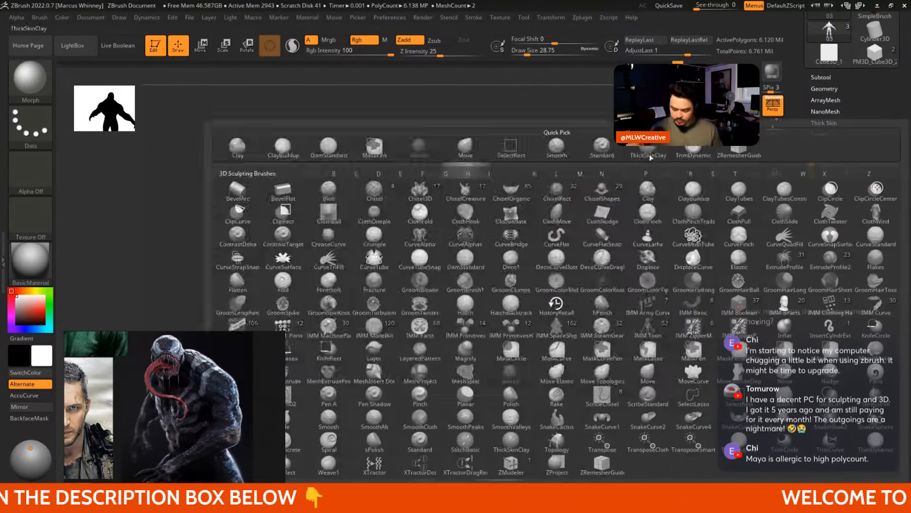
left_click(649, 151)
key("space")
left_click_drag(647, 180, 634, 180)
mouse_move(596, 198)
right_mouse_down("alt")
mouse_move(596, 163)
mouse_move(616, 124)
right_mouse_up("alt")
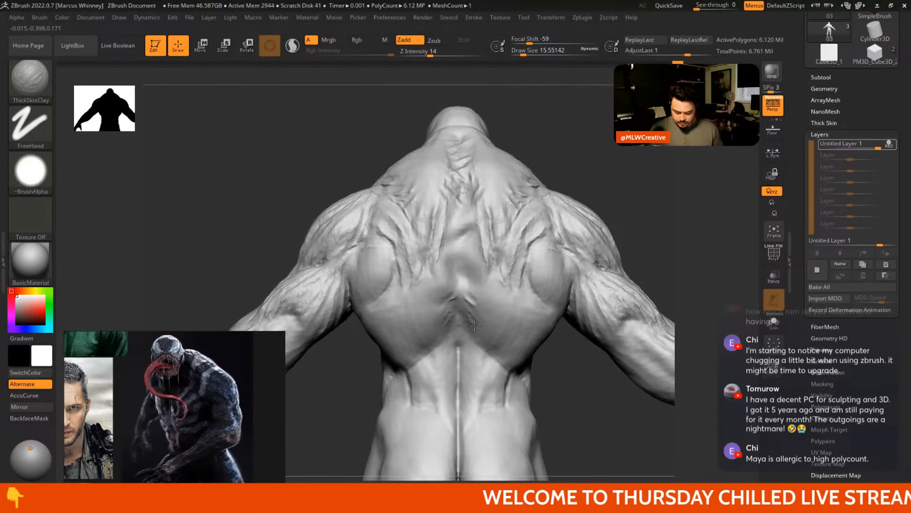
left_click_drag(466, 307, 480, 328)
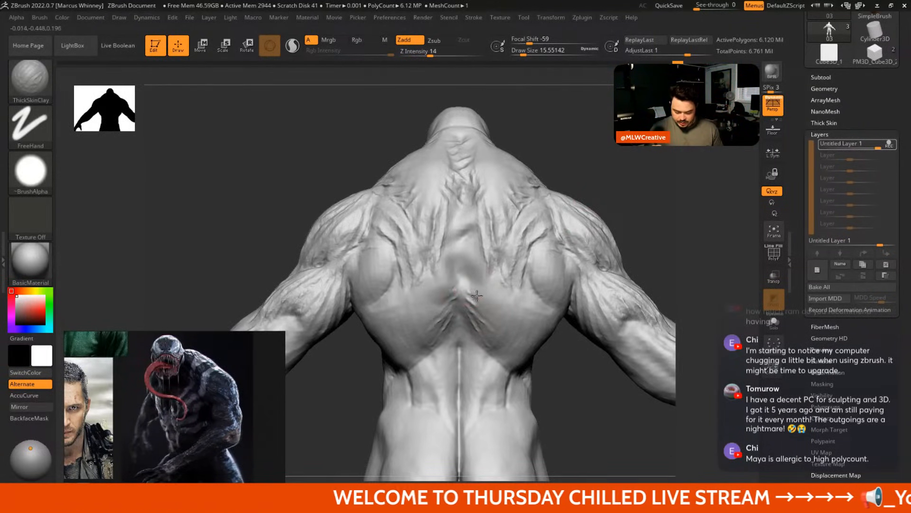
mouse_move(477, 295)
left_mouse_down()
mouse_move(497, 303)
mouse_move(482, 308)
mouse_move(500, 333)
left_mouse_up()
Increase the draw size to 28.75 and add broader strands across the mid-back beside the spine
key("space")
left_click_drag(474, 278, 491, 298)
left_click_drag(477, 277, 511, 304)
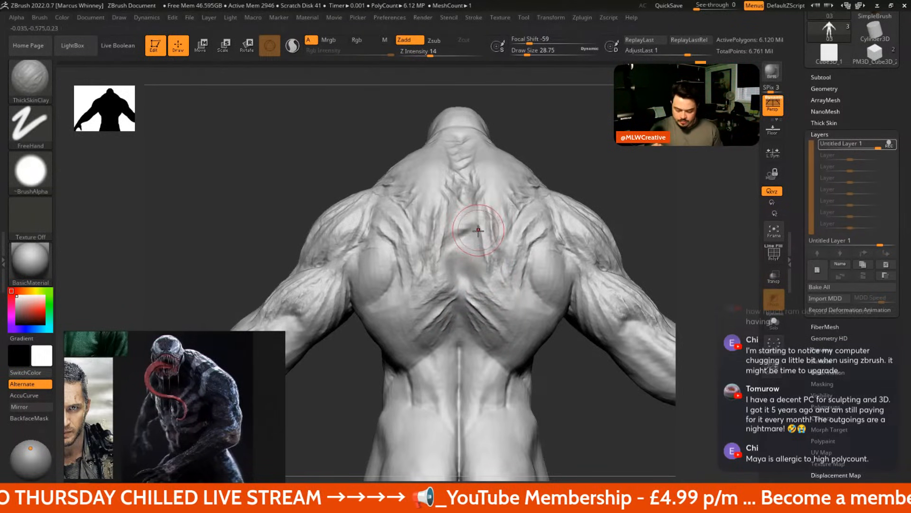
Sculpt curved skin folds across the smooth area of the mid-spine, with draw sizes of about 23.3 and 11.7
key("space")
left_click_drag(478, 236, 467, 236)
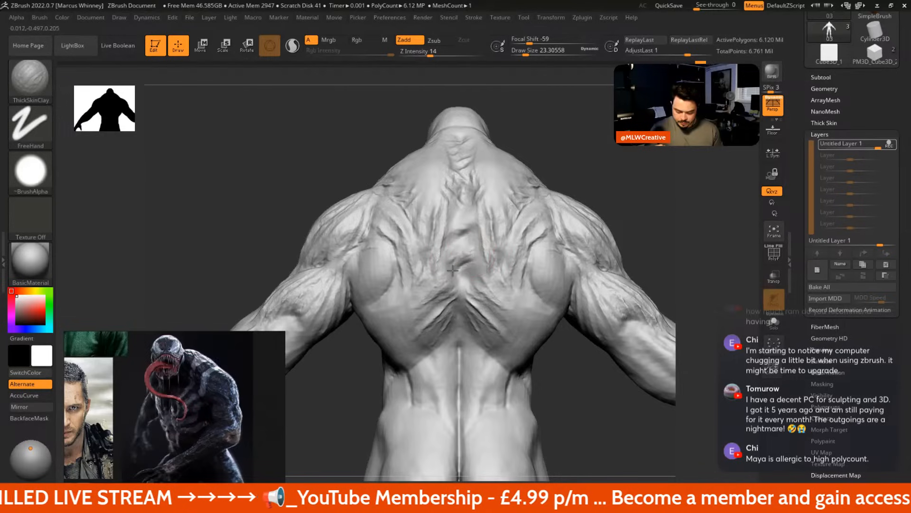
key("space")
left_click_drag(465, 271, 464, 272)
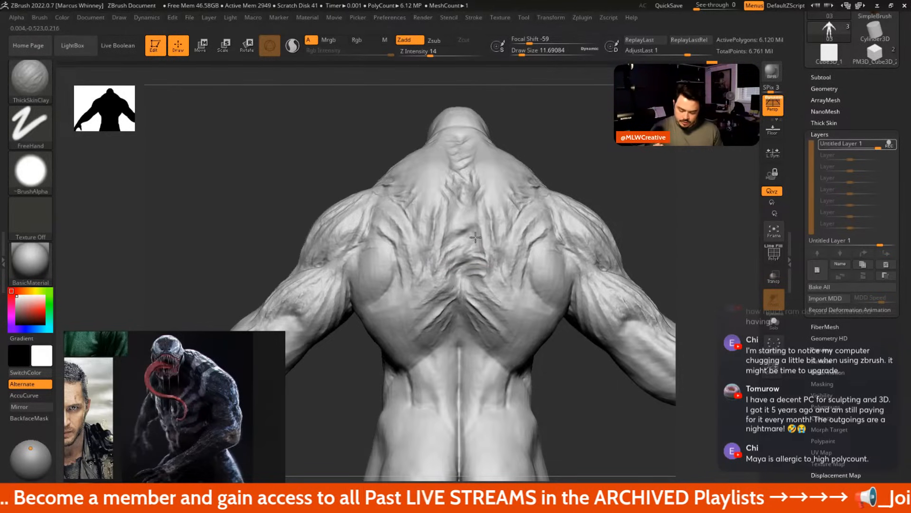
Sculpt fine strands up the spine to the base of the neck with a draw size of about 11.7
right_click_drag(498, 206, 475, 207)
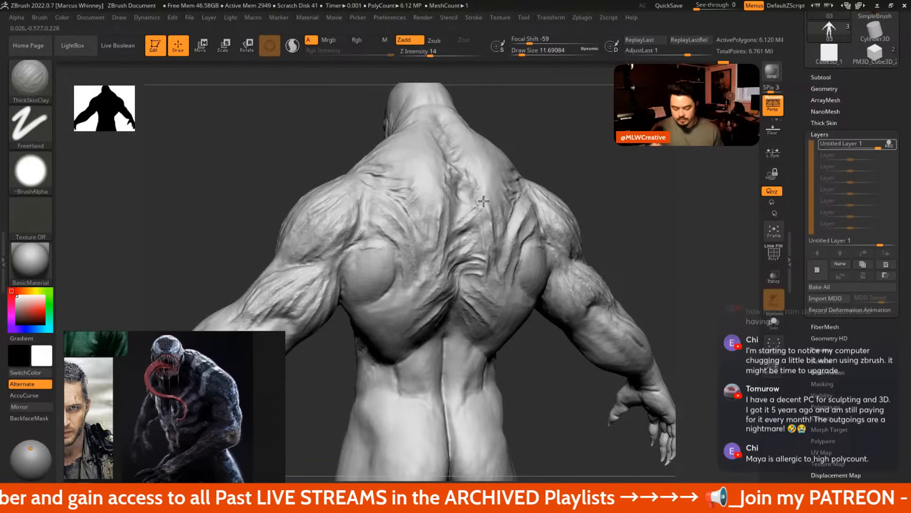
mouse_move(494, 185)
right_mouse_down()
mouse_move(556, 157)
mouse_move(451, 228)
right_mouse_up()
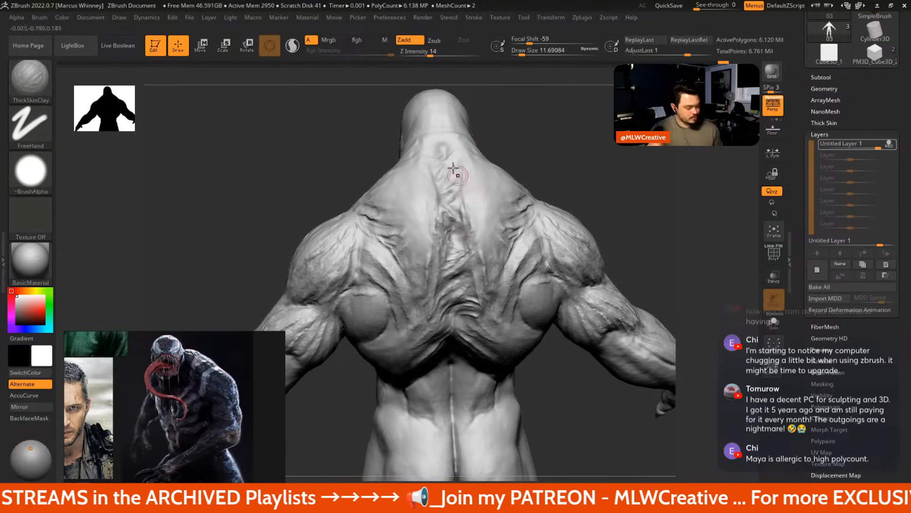
right_click_drag(475, 168, 458, 191)
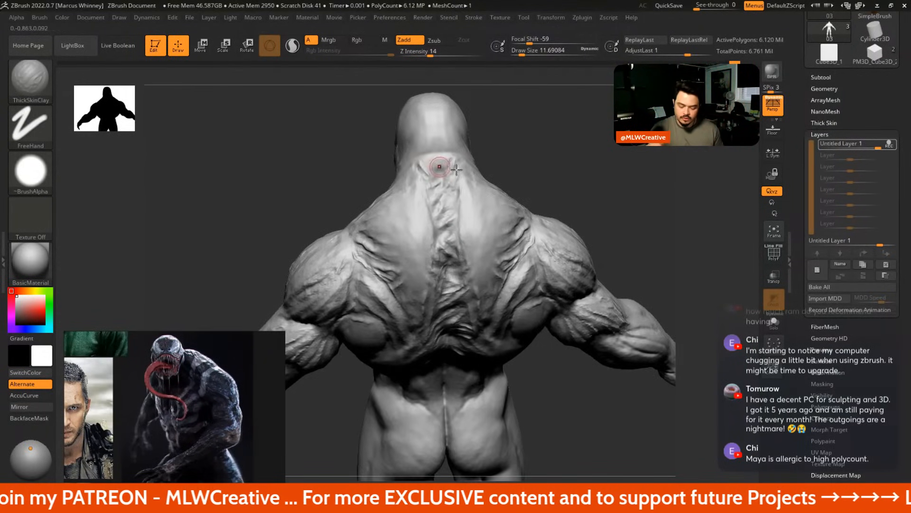
mouse_move(456, 169)
right_mouse_down()
mouse_move(533, 205)
mouse_move(629, 156)
mouse_move(574, 152)
mouse_move(502, 204)
mouse_move(523, 189)
right_mouse_up()
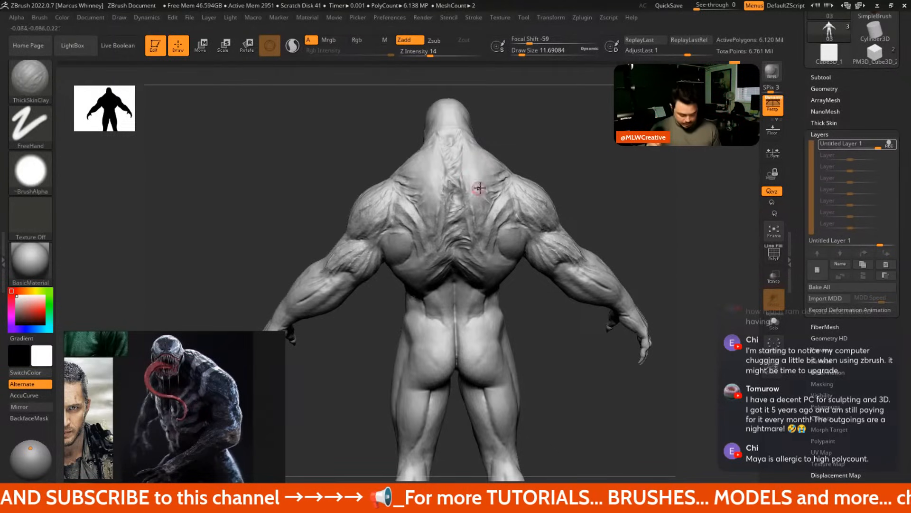
Sculpt skin strands over the lats and the side of the lower back, with draw sizes of about 8.4 and 18.5
mouse_move(528, 175)
left_mouse_down()
mouse_move(552, 158)
mouse_move(527, 304)
mouse_move(538, 279)
mouse_move(509, 228)
mouse_move(506, 271)
mouse_move(444, 240)
mouse_move(493, 285)
mouse_move(490, 272)
mouse_move(490, 290)
mouse_move(469, 252)
left_mouse_up()
key("space")
key("space")
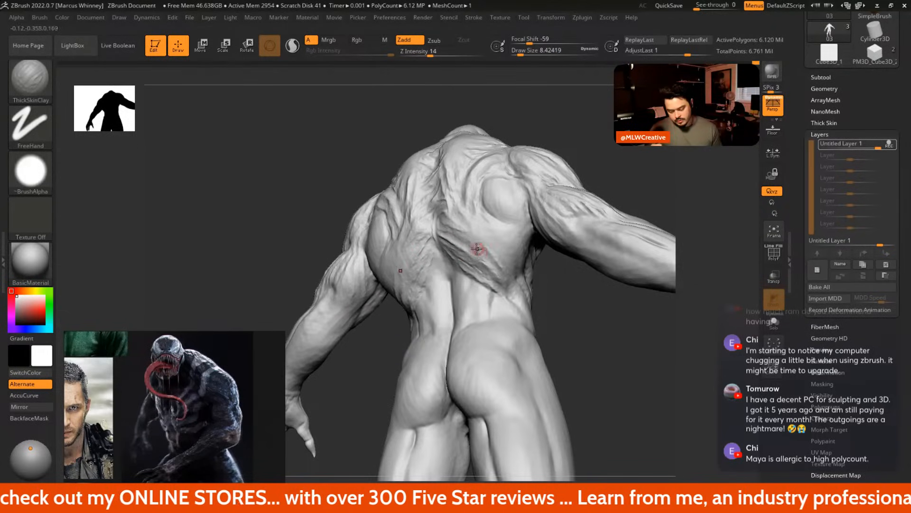
right_click_drag(510, 284, 494, 266)
key("space")
left_click_drag(493, 260, 503, 259)
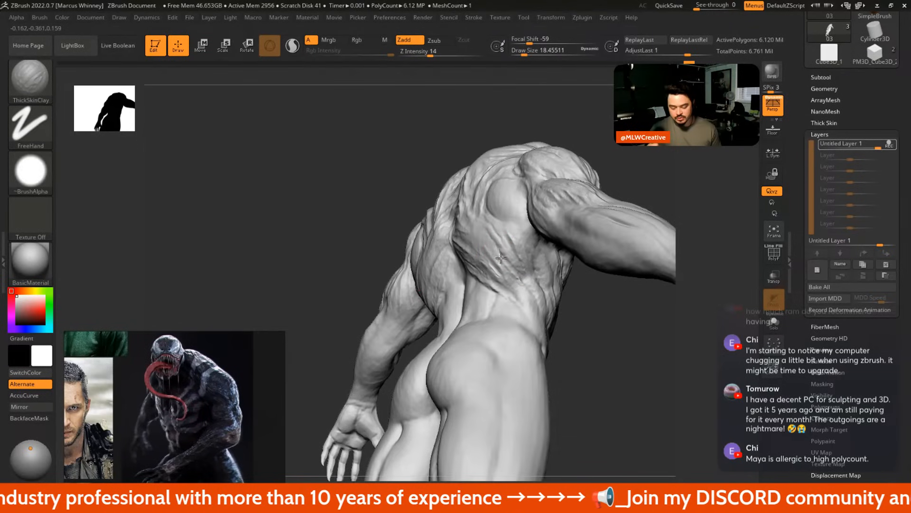
right_click_drag(535, 278, 487, 258)
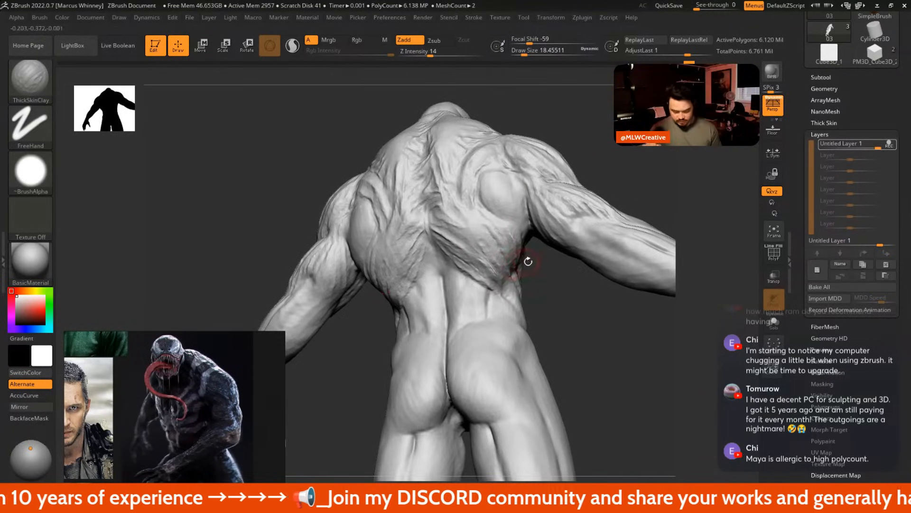
Soften the texture over the lats using the Morph brush with a draw size of about 39.1
key("b")
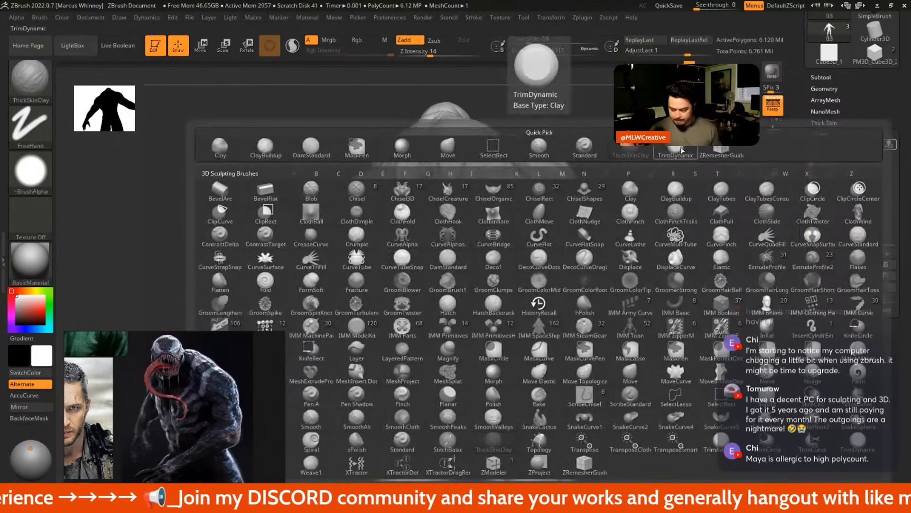
key("b")
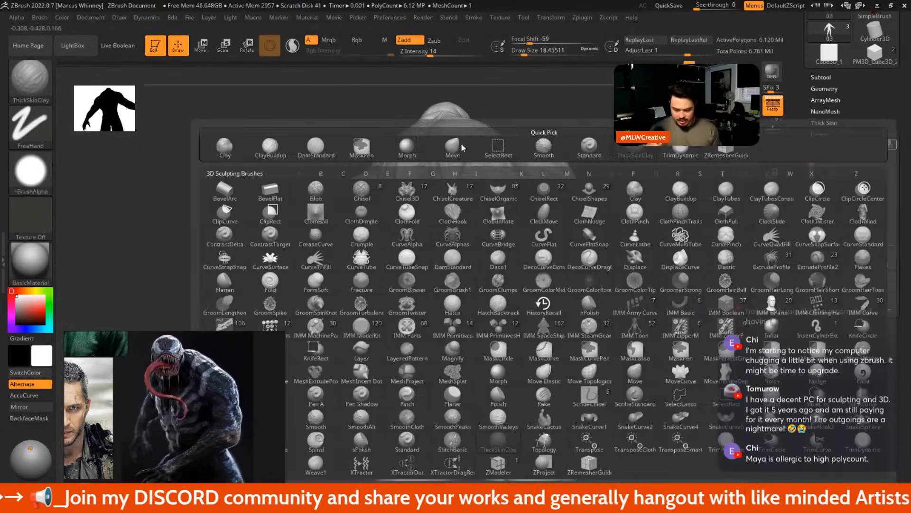
left_click(424, 148)
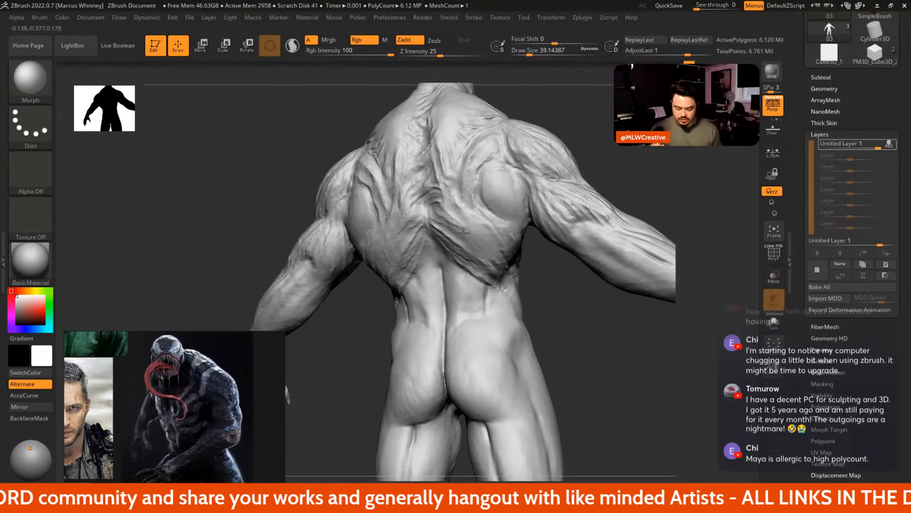
left_click_drag(537, 279, 576, 178)
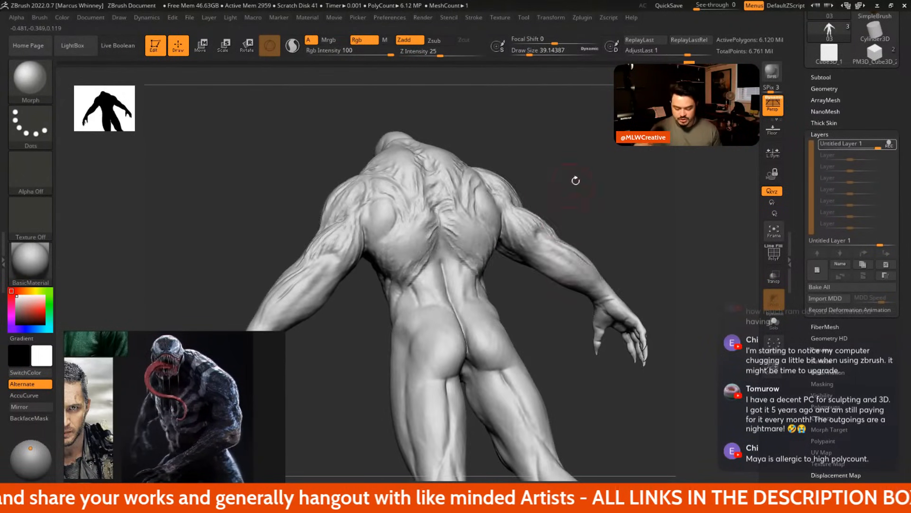
Switch back to the ThickSkinClay brush with a draw size of about 15.6 and sculpt strands around the smooth shoulder-blade muscle
key("space")
key("b")
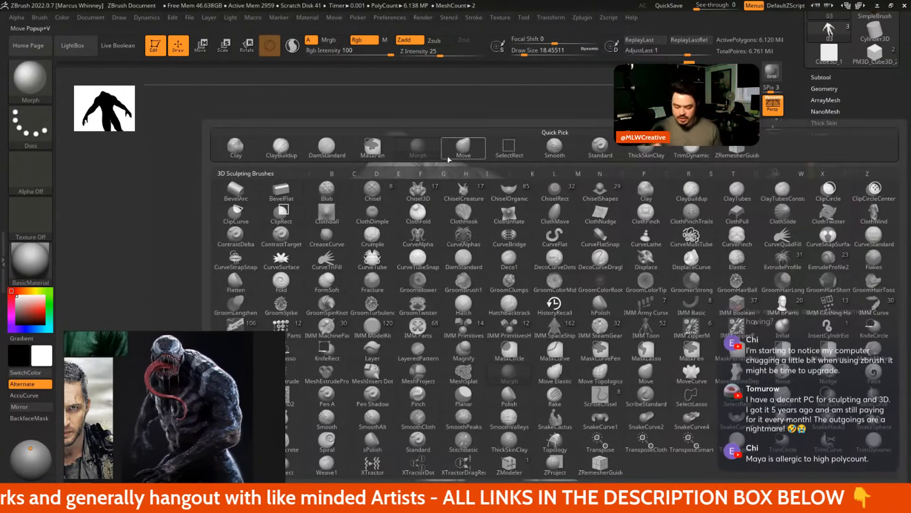
left_click(646, 147)
left_click_drag(641, 149, 638, 149)
mouse_move(618, 166)
left_mouse_down()
mouse_move(626, 177)
mouse_move(608, 173)
mouse_move(604, 153)
mouse_move(602, 182)
left_mouse_up()
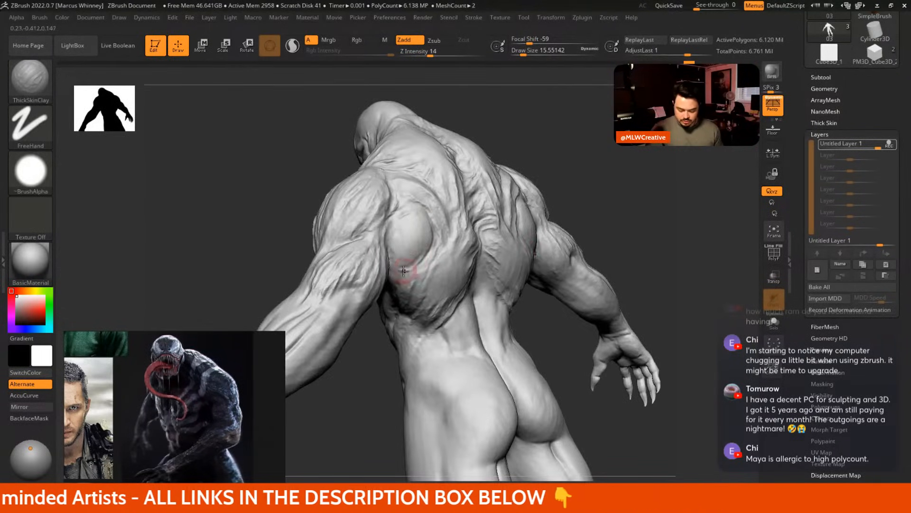
left_click_drag(423, 249, 406, 271)
left_click_drag(428, 228, 427, 241)
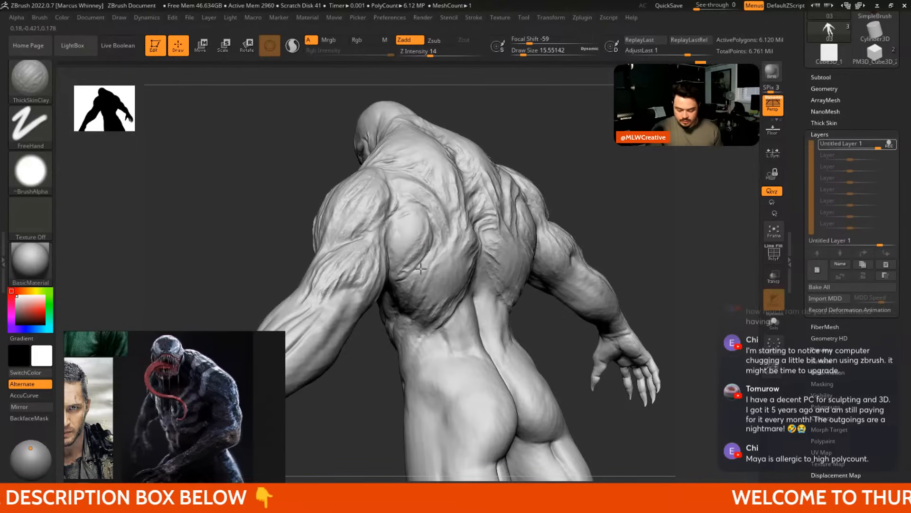
Sculpt skin strands over the upper arm and elbow crease, using a draw size of about 25.1 at the crease
left_click_drag(421, 268, 406, 284)
mouse_move(580, 177)
left_mouse_down()
mouse_move(588, 162)
mouse_move(620, 157)
mouse_move(632, 192)
mouse_move(586, 179)
mouse_move(578, 212)
mouse_move(609, 174)
mouse_move(665, 164)
mouse_move(673, 181)
mouse_move(580, 190)
mouse_move(620, 177)
left_mouse_up()
left_click_drag(518, 193, 586, 227)
left_click_drag(633, 192, 593, 223)
mouse_move(544, 189)
left_mouse_down()
mouse_move(587, 241)
mouse_move(580, 218)
mouse_move(460, 162)
left_mouse_up()
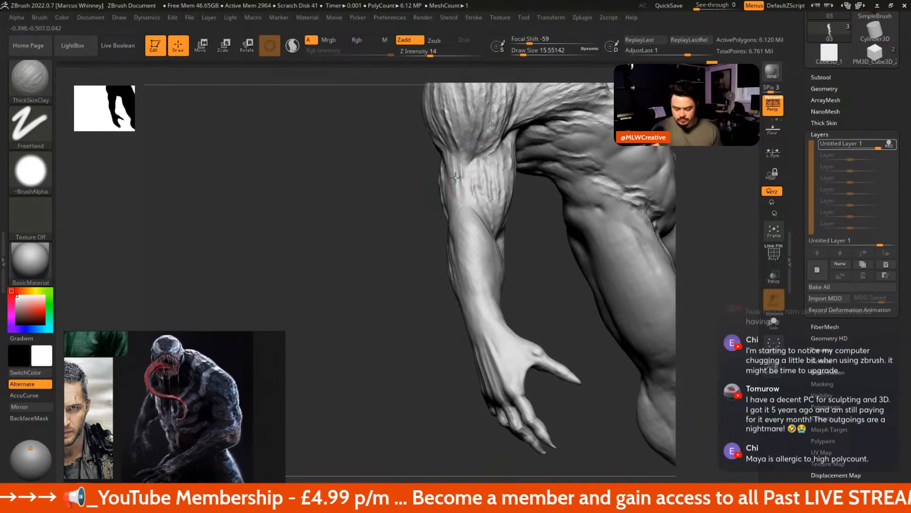
left_click_drag(530, 255, 467, 214)
key("space")
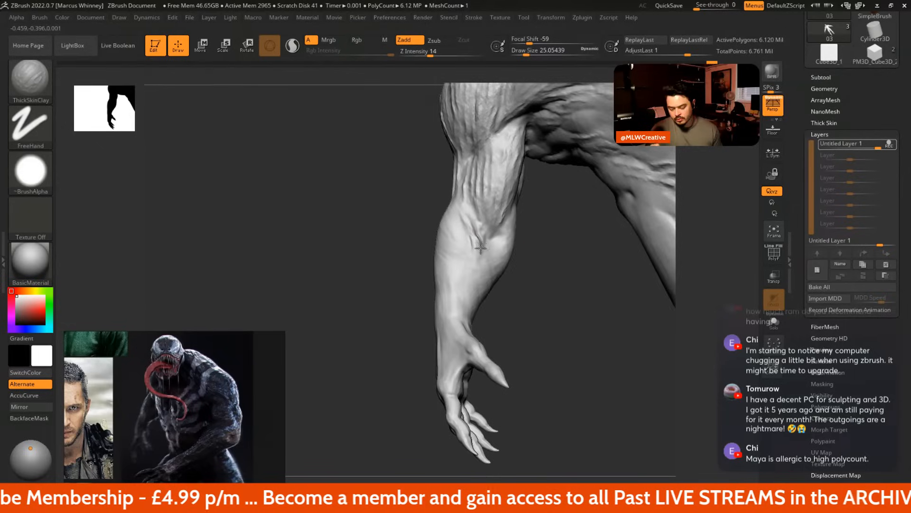
left_click_drag(531, 285, 494, 199)
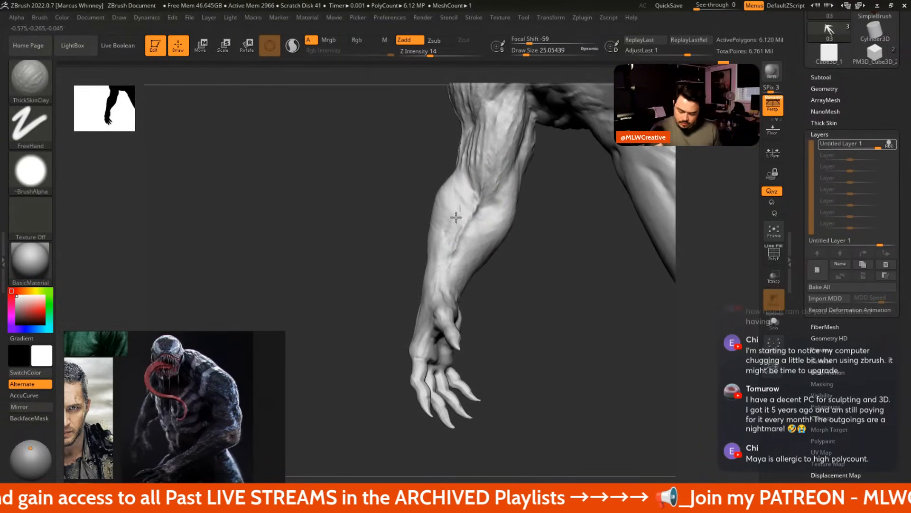
Sculpt skin strands along the inner forearm down to the wrist with a draw size of about 18.5
left_click_drag(488, 299, 524, 309)
key("space")
left_click_drag(465, 199, 438, 231)
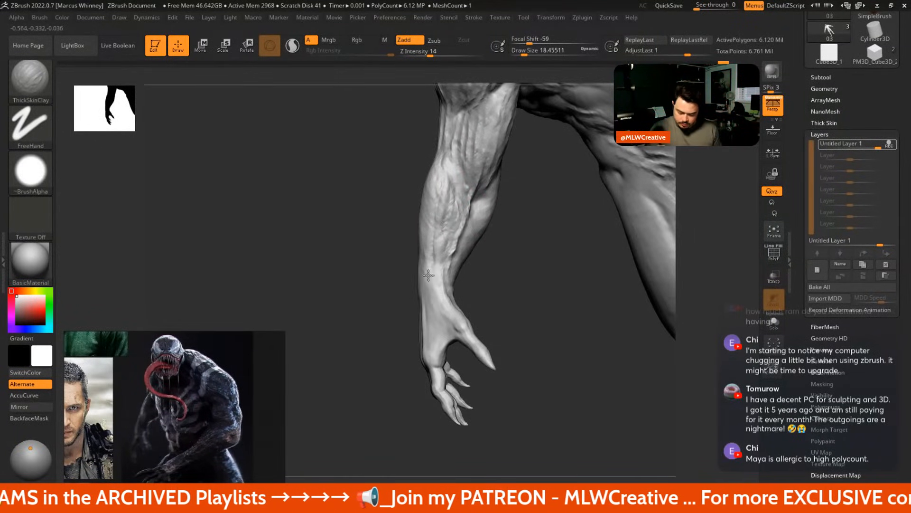
right_click_drag(438, 202, 462, 271)
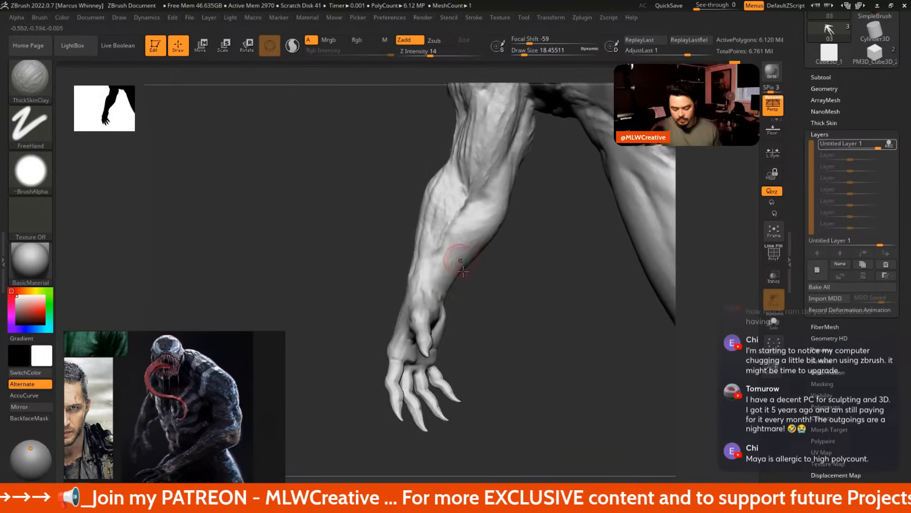
mouse_move(506, 185)
right_mouse_down()
mouse_move(490, 213)
mouse_move(499, 192)
right_mouse_up()
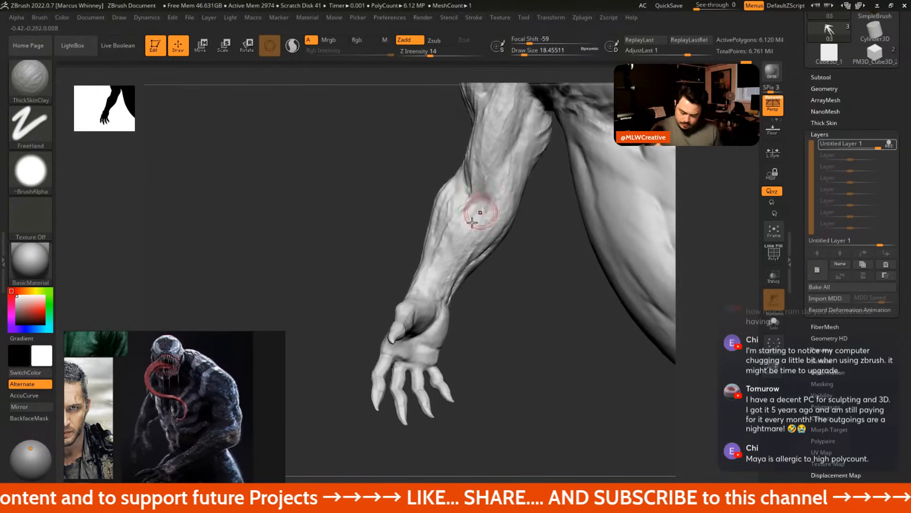
mouse_move(486, 217)
right_mouse_down()
mouse_move(541, 303)
mouse_move(599, 204)
mouse_move(570, 219)
mouse_move(476, 211)
right_mouse_up()
left_click_drag(449, 199, 477, 205)
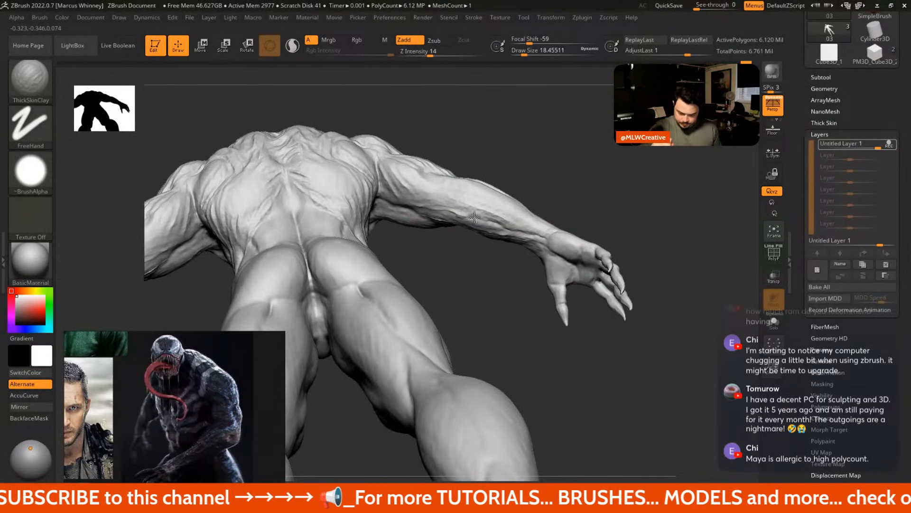
Sculpt strands around the elbow and outer forearm toward the back of the hand, with draw sizes of about 18.5 and 15.6
right_click_drag(489, 206, 463, 187)
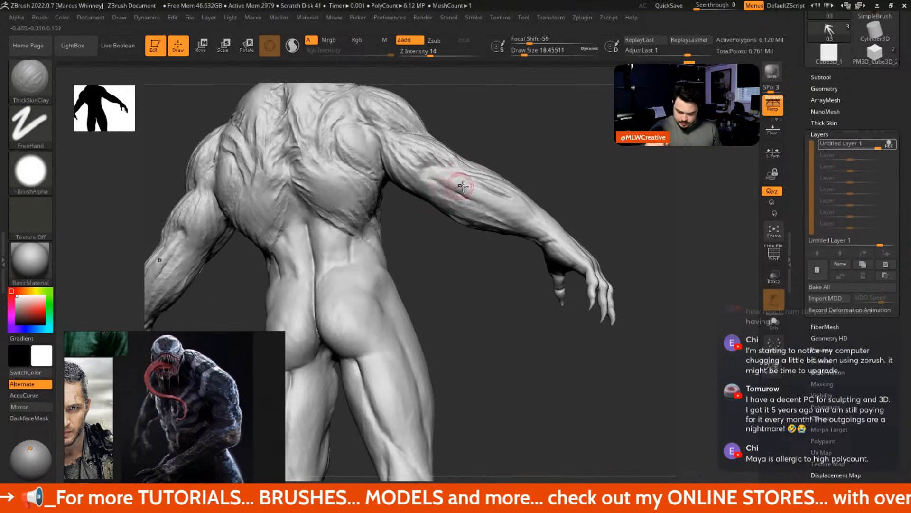
right_click_drag(548, 219, 498, 197)
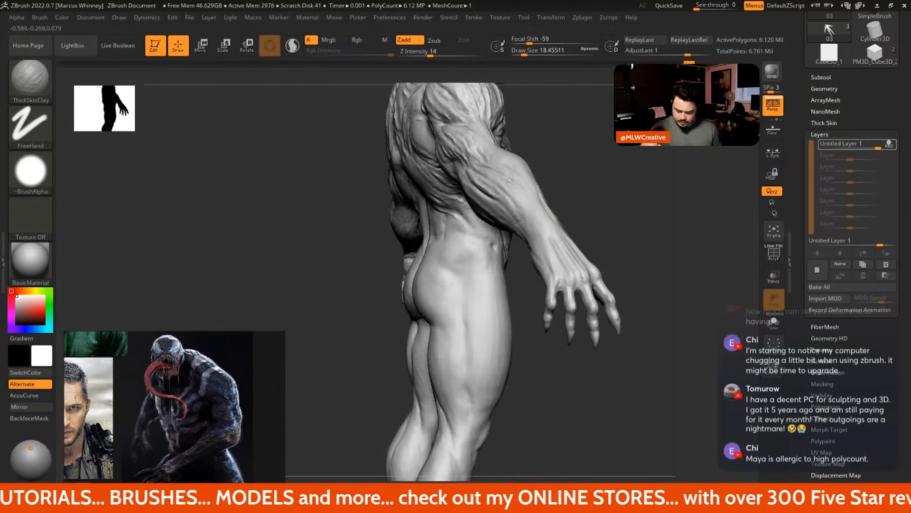
mouse_move(523, 189)
left_mouse_down()
mouse_move(561, 258)
mouse_move(549, 233)
left_mouse_up()
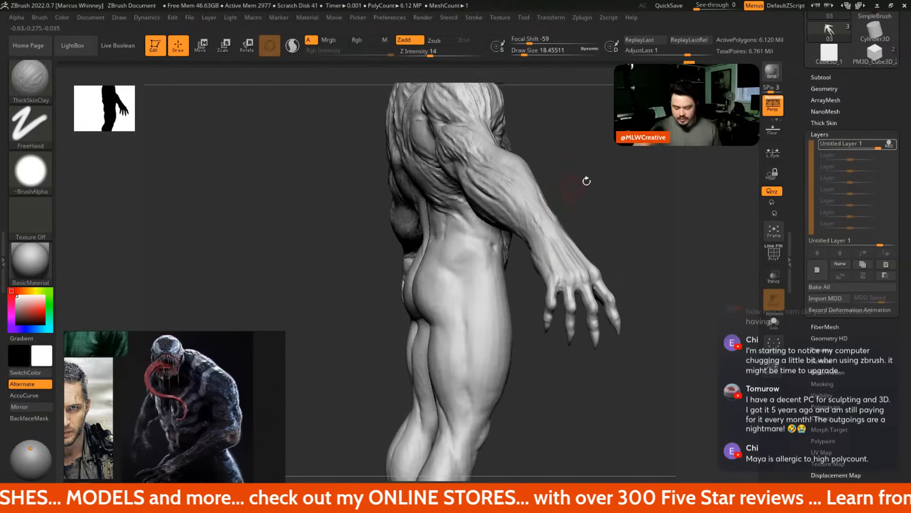
right_click_drag(586, 179, 538, 228)
key("space")
left_click_drag(580, 205, 572, 205)
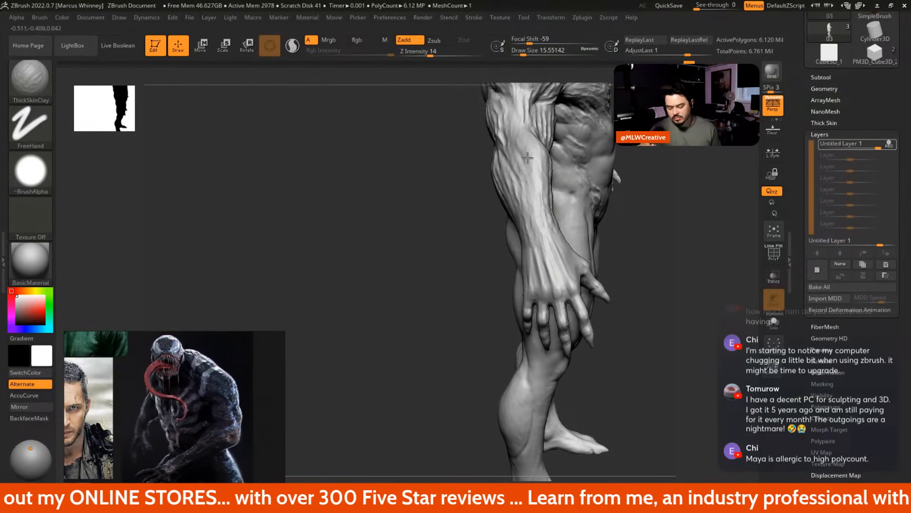
Sculpt skin strands along the side of the ribcage below the armpit with a draw size of about 15.6
mouse_move(543, 209)
right_mouse_down()
mouse_move(651, 264)
mouse_move(566, 280)
mouse_move(570, 198)
mouse_move(527, 153)
right_mouse_up()
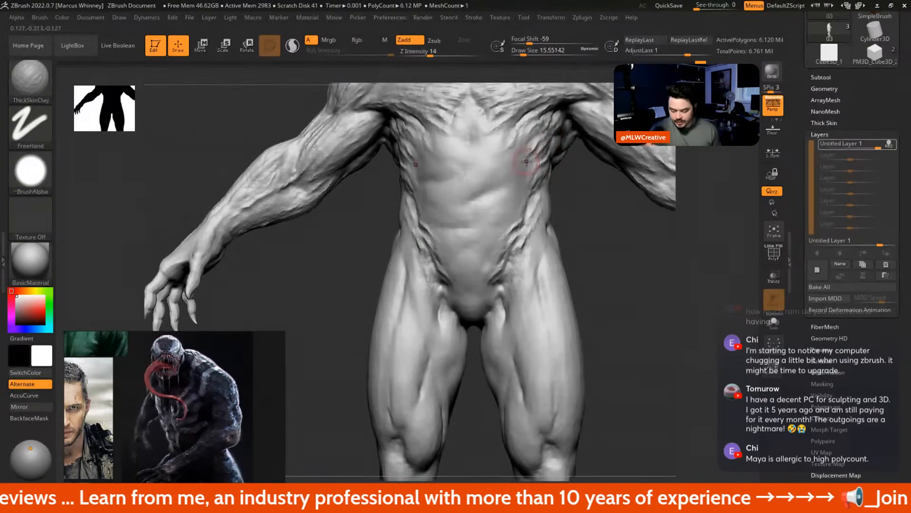
right_click_drag(578, 218, 551, 152)
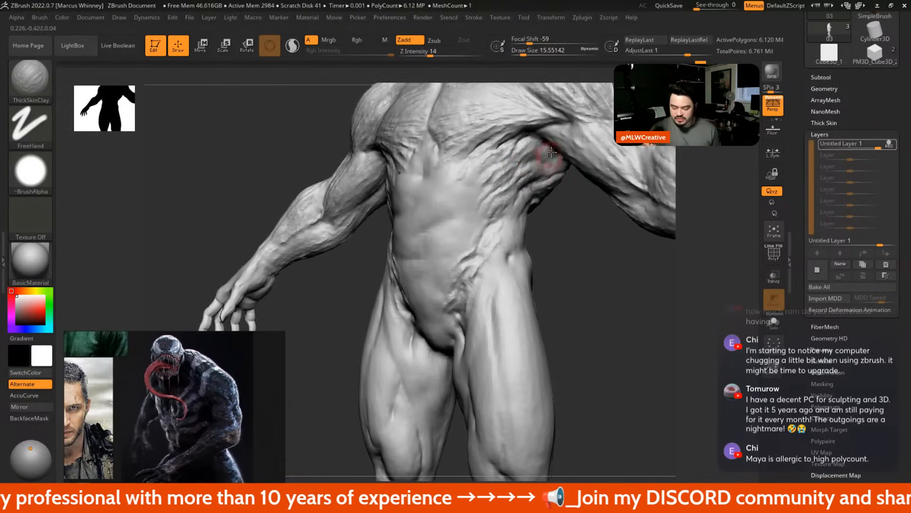
right_click_drag(543, 184, 563, 162)
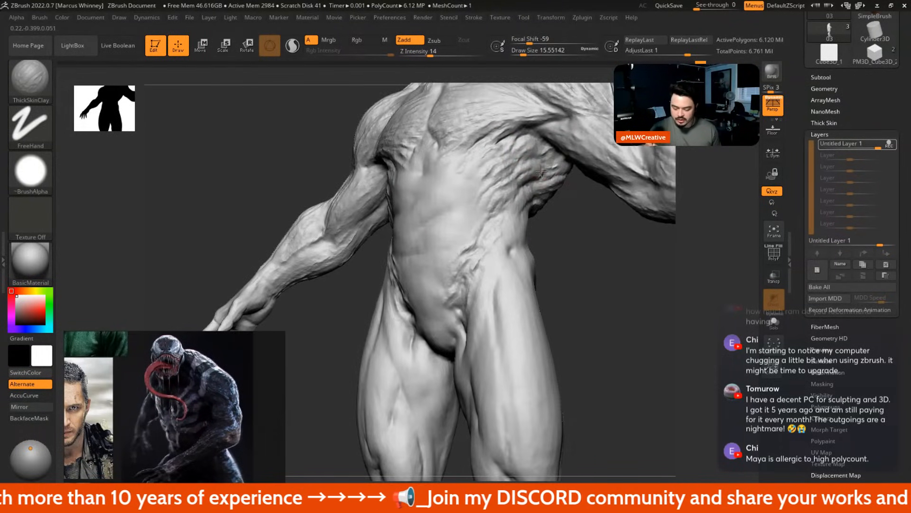
right_click_drag(567, 242, 599, 328)
Sculpt skin folds around the jaw hinge and along the lower jaw with a draw size of about 12.9
mouse_move(524, 214)
right_mouse_down("ctrl")
mouse_move(570, 278)
mouse_move(537, 274)
mouse_move(616, 163)
right_mouse_up("ctrl")
mouse_move(448, 234)
left_mouse_down()
mouse_move(432, 206)
mouse_move(443, 189)
mouse_move(450, 233)
left_mouse_up()
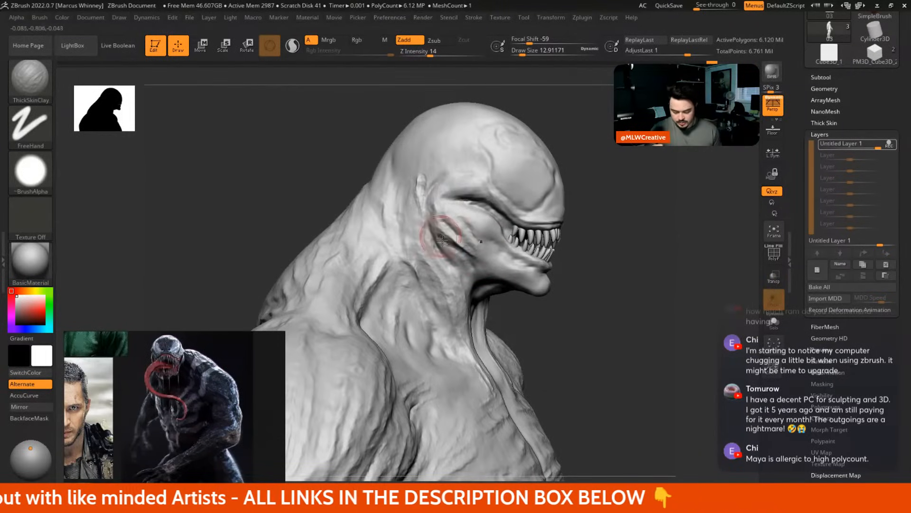
left_click_drag(442, 240, 471, 279)
left_click_drag(610, 289, 560, 280)
mouse_move(468, 243)
left_mouse_down()
mouse_move(487, 272)
mouse_move(480, 243)
mouse_move(496, 270)
left_mouse_up()
Sculpt fine strands over the cheek and around the corner of the mouth with a draw size of about 5.8
key("space")
right_click_drag(560, 212, 500, 244)
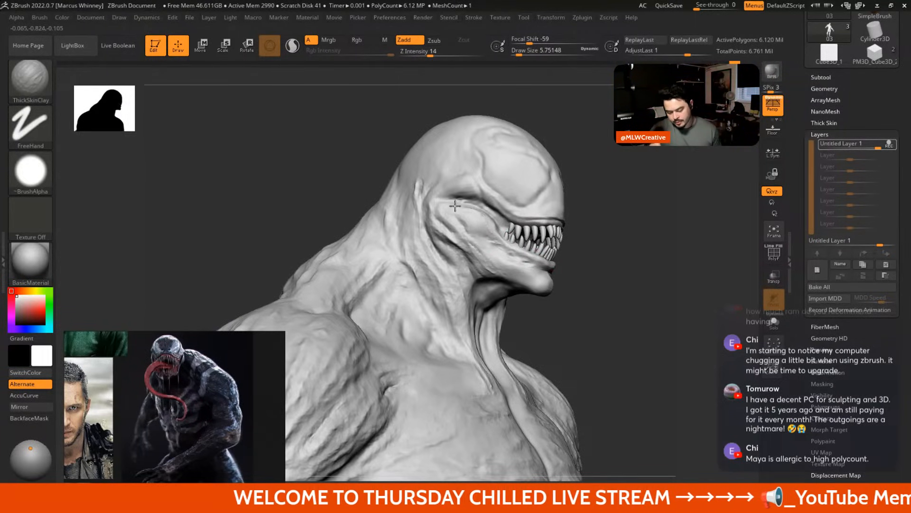
mouse_move(472, 192)
left_mouse_down()
mouse_move(461, 190)
mouse_move(464, 176)
mouse_move(445, 183)
left_mouse_up()
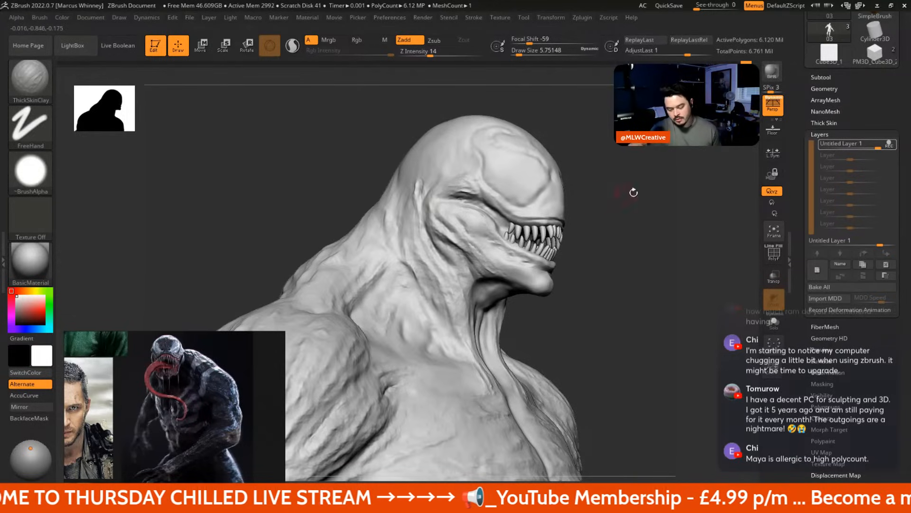
left_click_drag(636, 183, 598, 188)
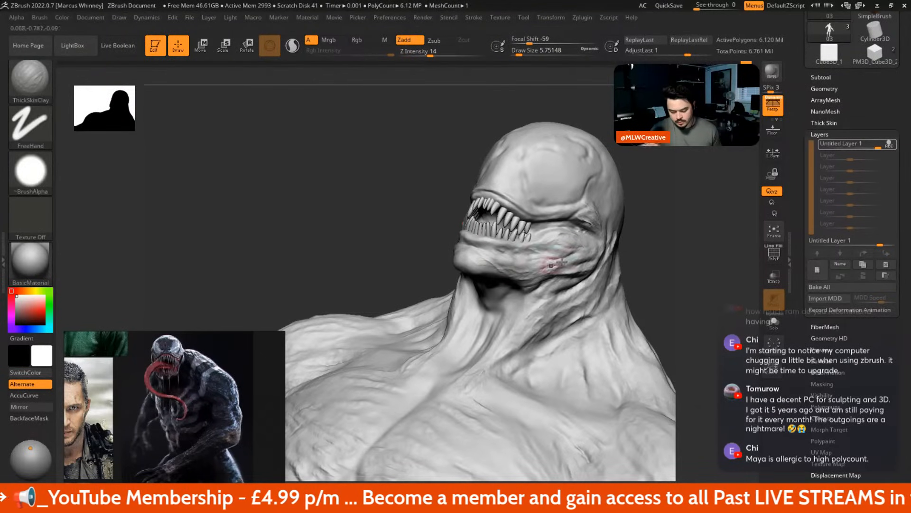
left_click_drag(657, 256, 612, 285)
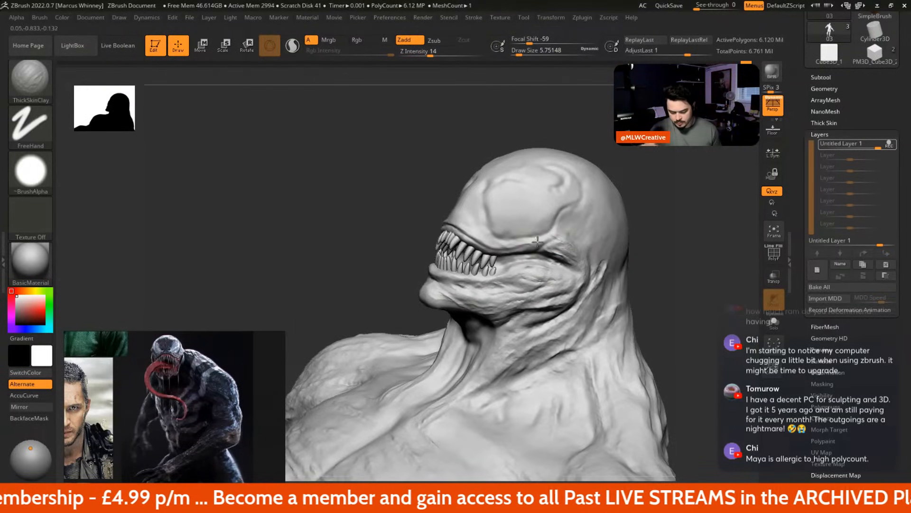
Sculpt strands behind the eye patch and mouth corner on the side of the head with a draw size of about 9.4
key("space")
left_click_drag(589, 232, 594, 231)
left_click_drag(655, 247, 587, 247, "alt")
key("space")
left_click_drag(589, 244, 557, 224)
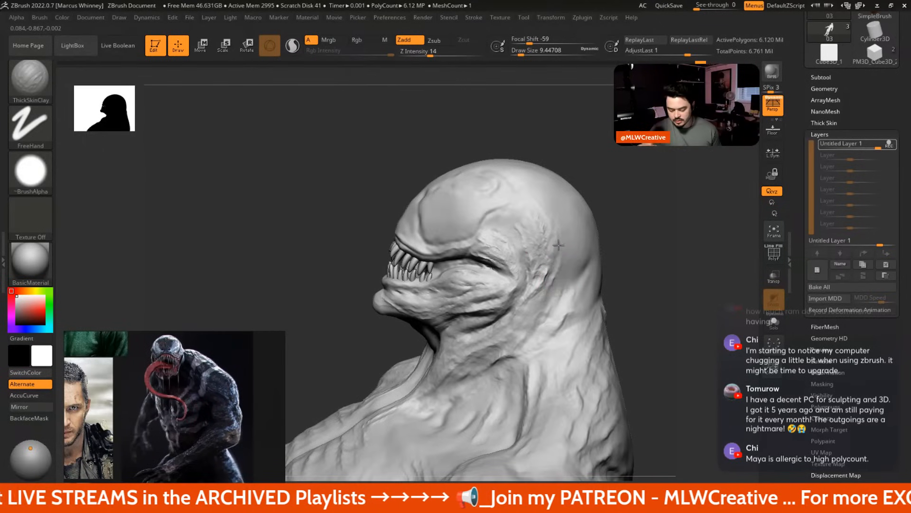
Sculpt strands over the side and back of the head into the neck with a draw size of about 14.2
key("space")
left_click_drag(559, 245, 570, 246)
mouse_move(546, 285)
left_mouse_down()
mouse_move(565, 275)
mouse_move(524, 316)
mouse_move(577, 245)
left_mouse_up()
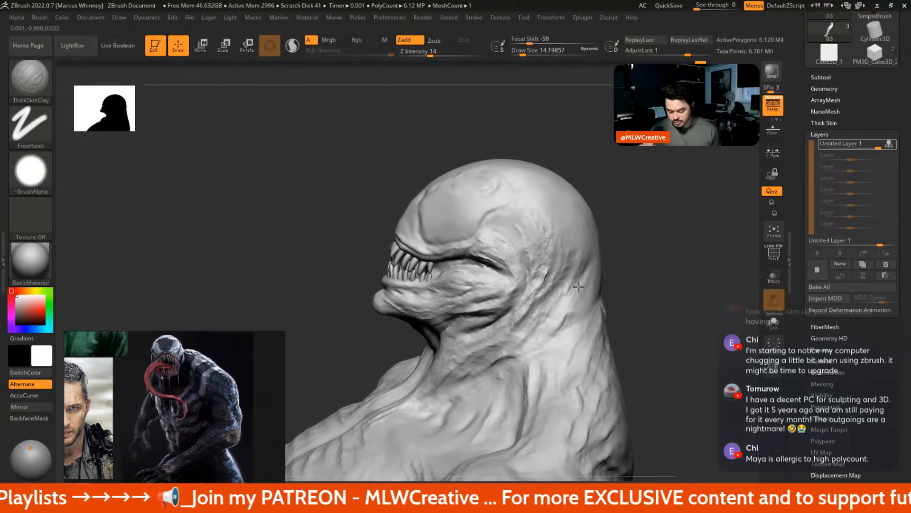
mouse_move(641, 269)
left_mouse_down()
mouse_move(576, 244)
mouse_move(499, 286)
mouse_move(518, 273)
mouse_move(522, 285)
mouse_move(513, 289)
mouse_move(523, 299)
mouse_move(546, 285)
mouse_move(538, 272)
left_mouse_up()
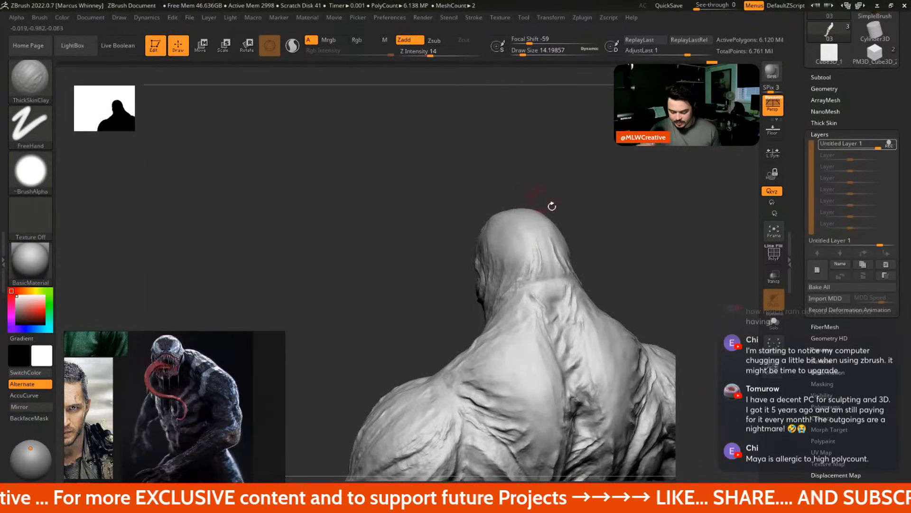
left_click_drag(546, 201, 523, 270)
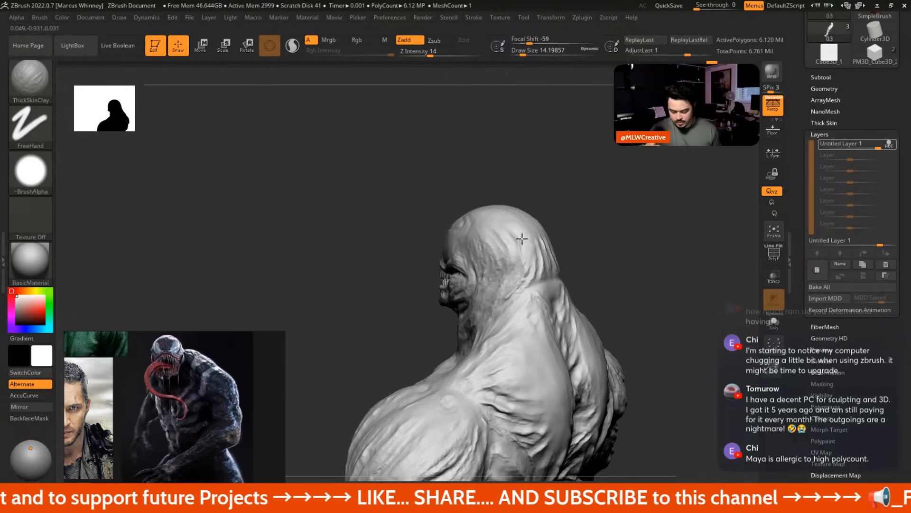
mouse_move(573, 192)
left_mouse_down()
mouse_move(666, 215)
mouse_move(524, 223)
left_mouse_up()
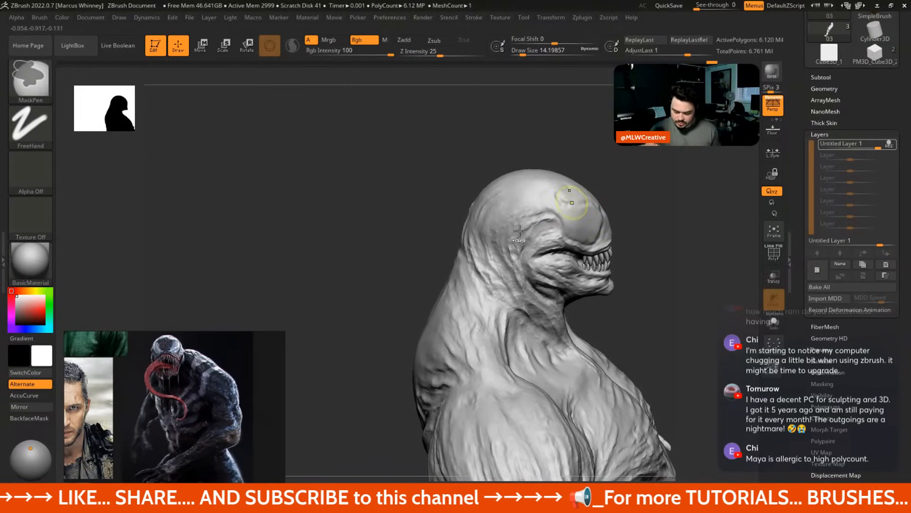
Sculpt fine strands at the temple above the mouth corner with a draw size of about 6.6
key("space")
left_click(546, 217)
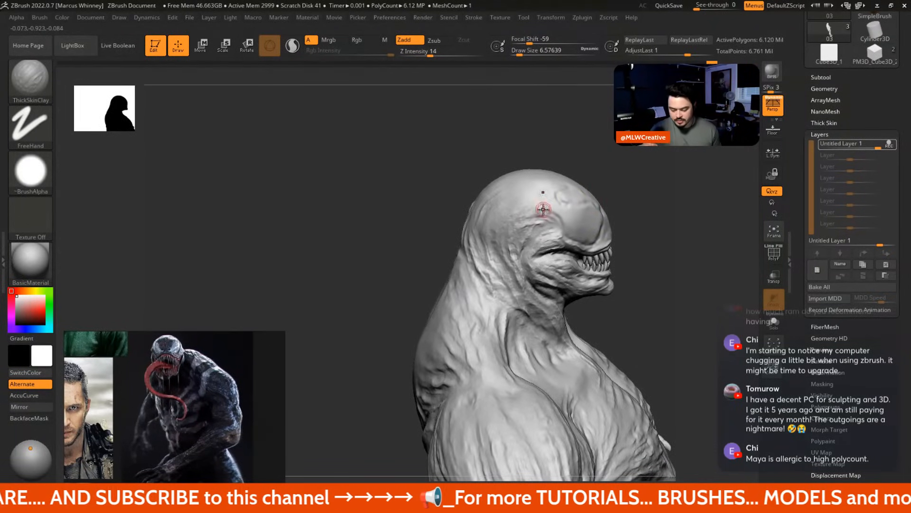
right_click_drag(499, 217, 524, 147)
Sculpt skin strands across the top and back of the skull with draw sizes of about 23.3 and 17.0
key("space")
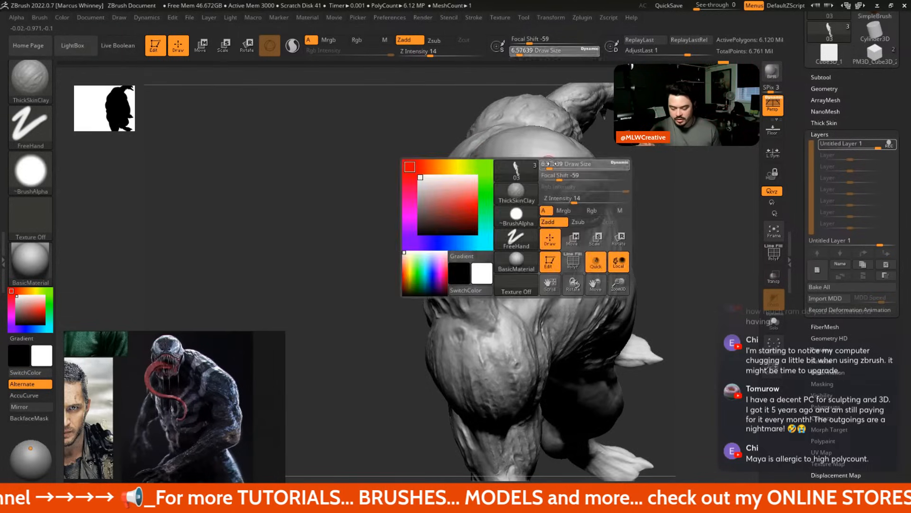
left_click(551, 163)
right_click_drag(642, 190, 522, 172)
key("space")
left_click_drag(473, 175, 479, 175)
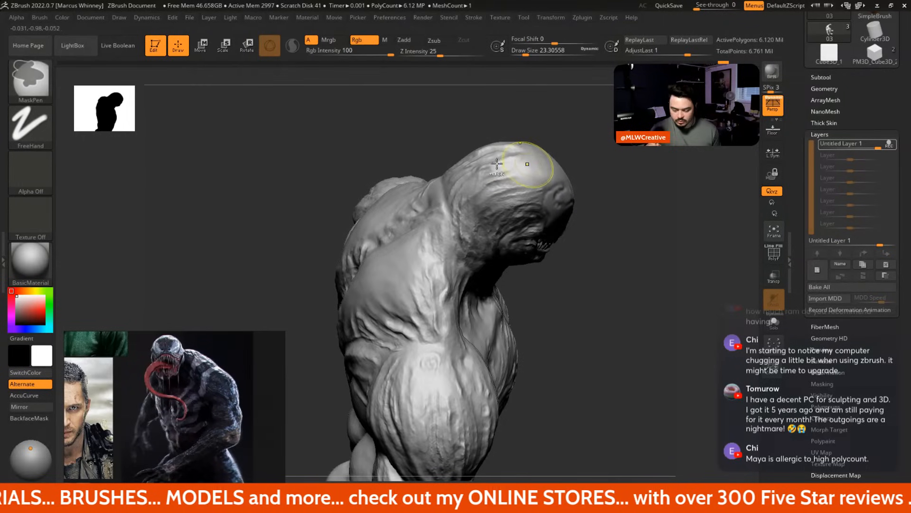
key("space")
left_click_drag(482, 172, 480, 172)
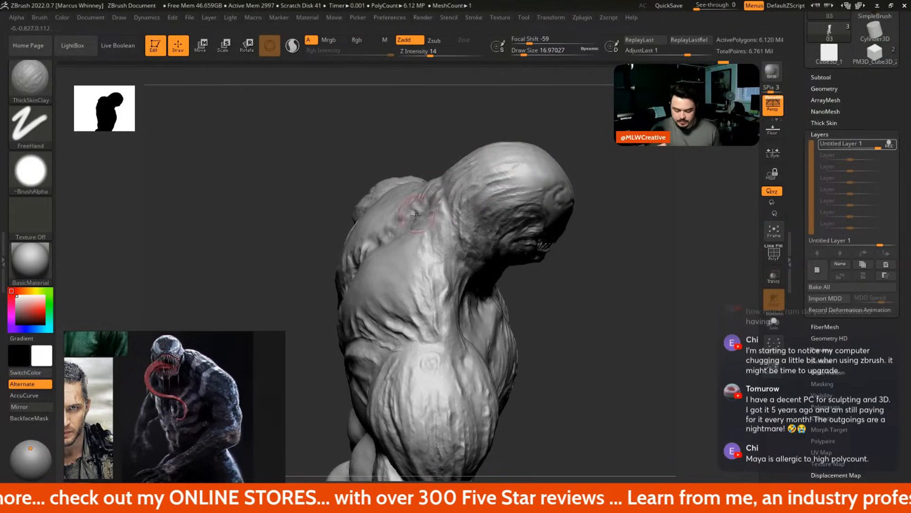
Sculpt strands over the side of the neck, the throat and under the chin with draw sizes of about 5.8 and 12.9
mouse_move(462, 294)
right_mouse_down()
mouse_move(470, 222)
mouse_move(597, 239)
mouse_move(597, 212)
mouse_move(554, 240)
mouse_move(580, 189)
right_mouse_up()
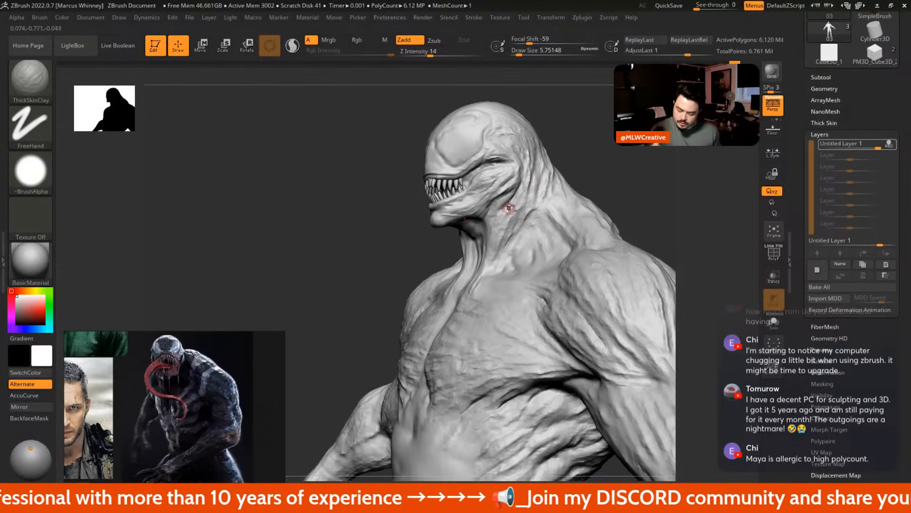
right_click_drag(603, 157, 594, 171)
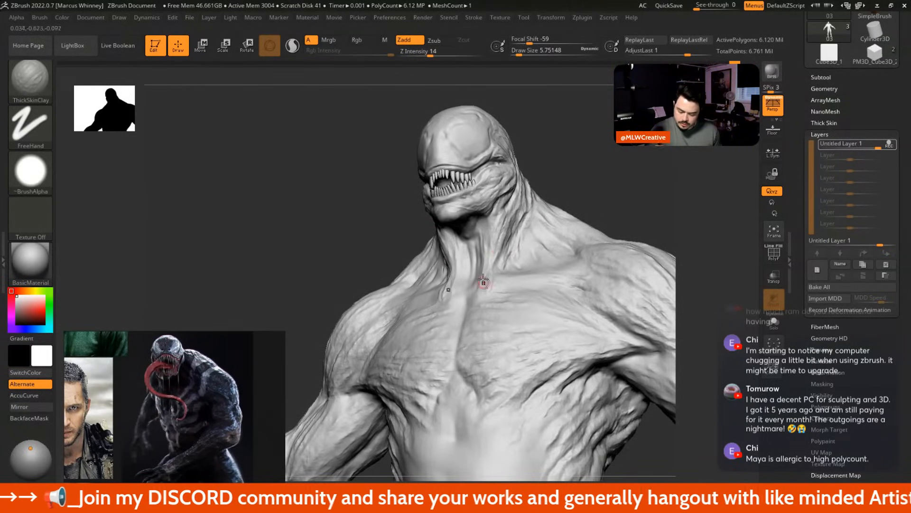
left_click_drag(578, 166, 538, 112)
key("space")
key("s")
left_click_drag(458, 210, 468, 210)
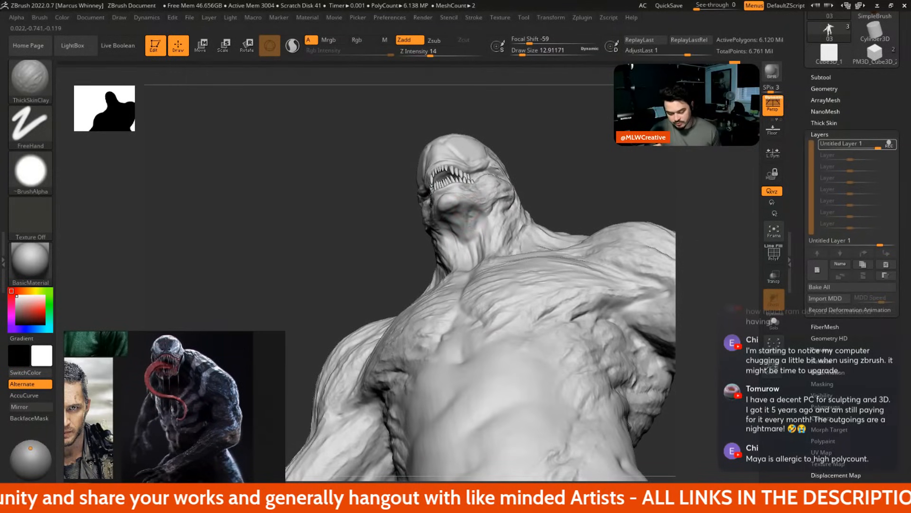
left_click_drag(469, 216, 478, 252)
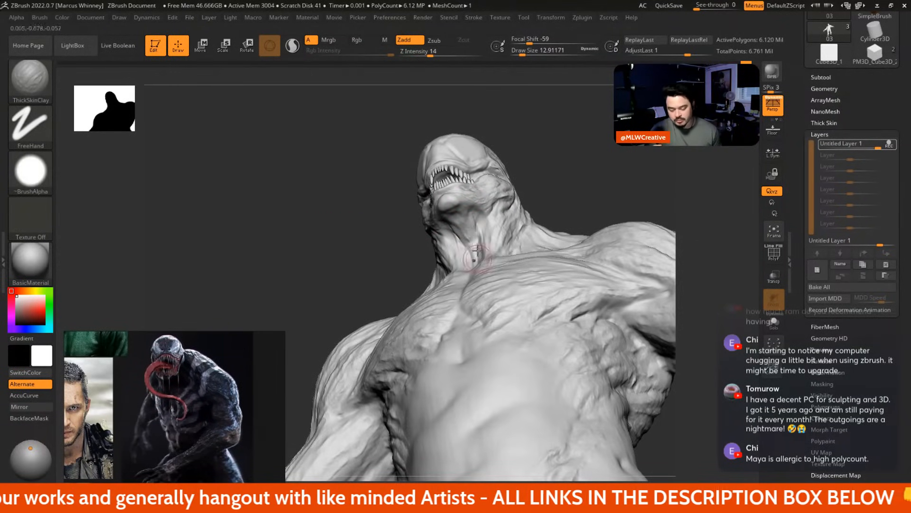
left_click_drag(566, 195, 475, 223)
Sculpt skin strands across the collarbones and upper chest with a draw size of about 11.7
mouse_move(530, 218)
left_mouse_down()
mouse_move(569, 172)
mouse_move(582, 187)
mouse_move(585, 158)
left_mouse_up()
left_click_drag(584, 147, 512, 194)
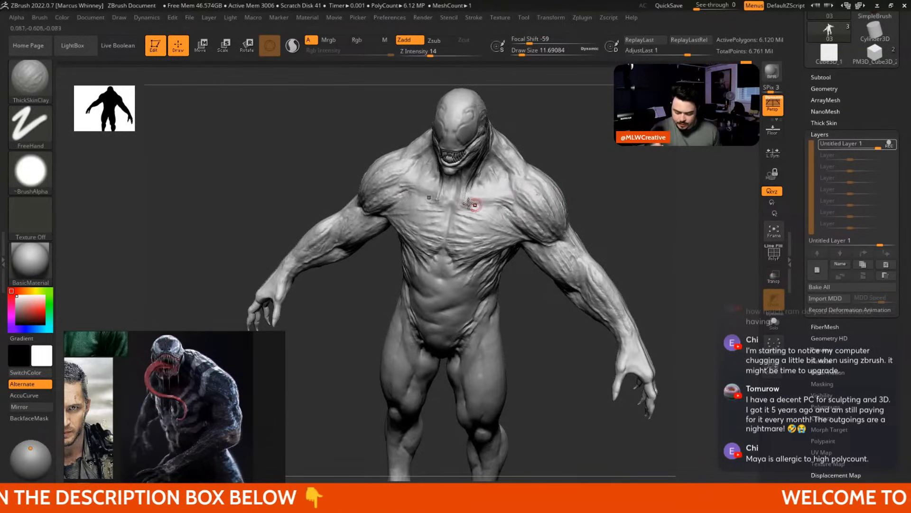
mouse_move(502, 200)
left_mouse_down("shift")
mouse_move(488, 192)
mouse_move(476, 202)
mouse_move(505, 200)
left_mouse_up("shift")
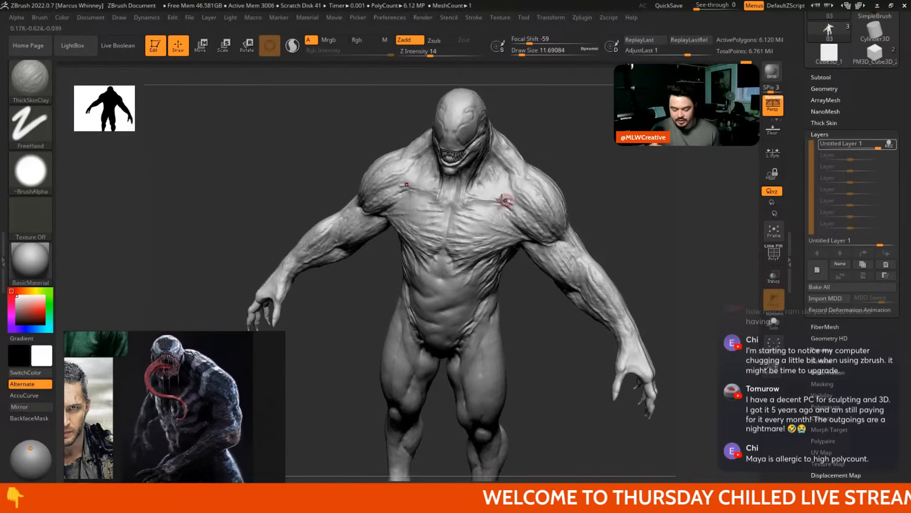
mouse_move(572, 154)
left_mouse_down("shift")
mouse_move(586, 138)
mouse_move(568, 150)
mouse_move(564, 128)
mouse_move(563, 156)
left_mouse_up("shift")
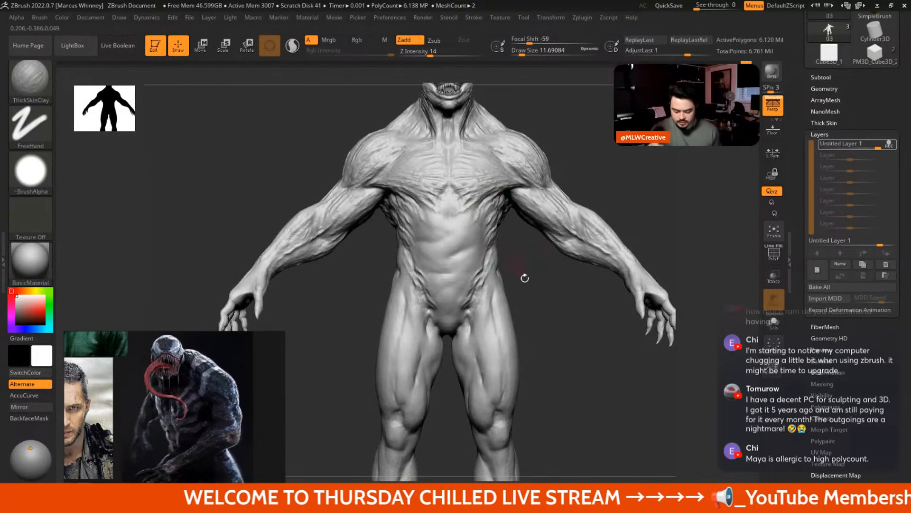
Sculpt skin strands from the groin crease onto the upper inner thighs with draw sizes of about 25.1 and 17.0
left_click_drag(524, 278, 498, 175, "alt")
key("space")
left_click_drag(451, 214, 446, 226)
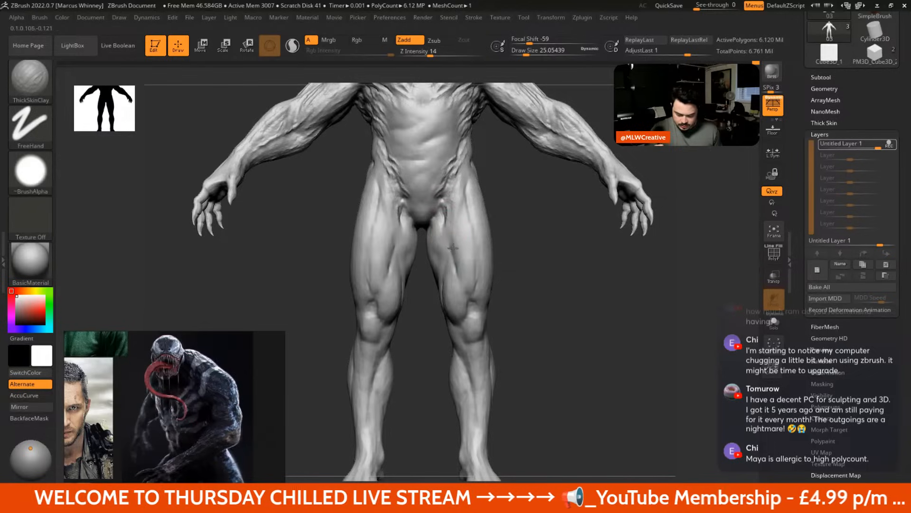
mouse_move(505, 248)
left_mouse_down("alt")
mouse_move(521, 271)
mouse_move(541, 270)
left_mouse_up("alt")
left_click_drag(440, 209, 430, 245)
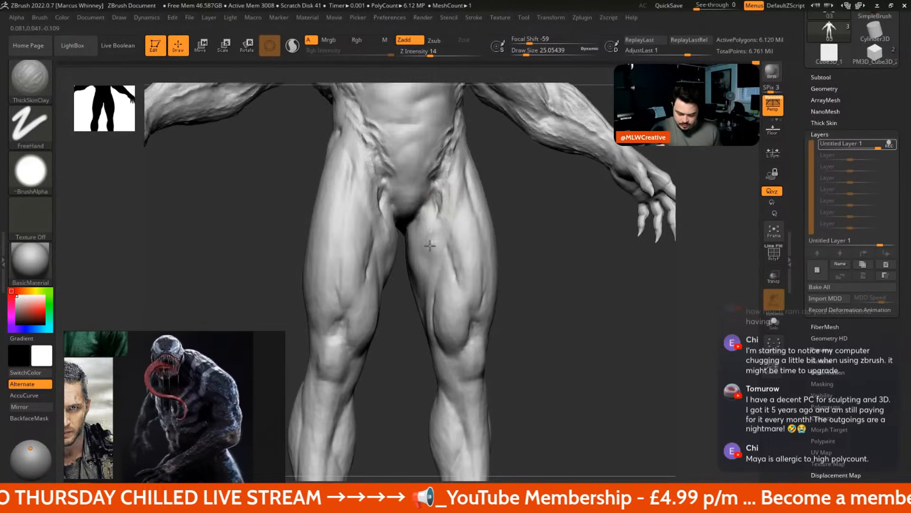
key("space")
mouse_move(451, 207)
left_mouse_down()
mouse_move(439, 207)
mouse_move(446, 213)
mouse_move(428, 260)
left_mouse_up()
Blend the fresh strands on the upper thighs with the Morph brush at a draw size of about 17.0
key("b")
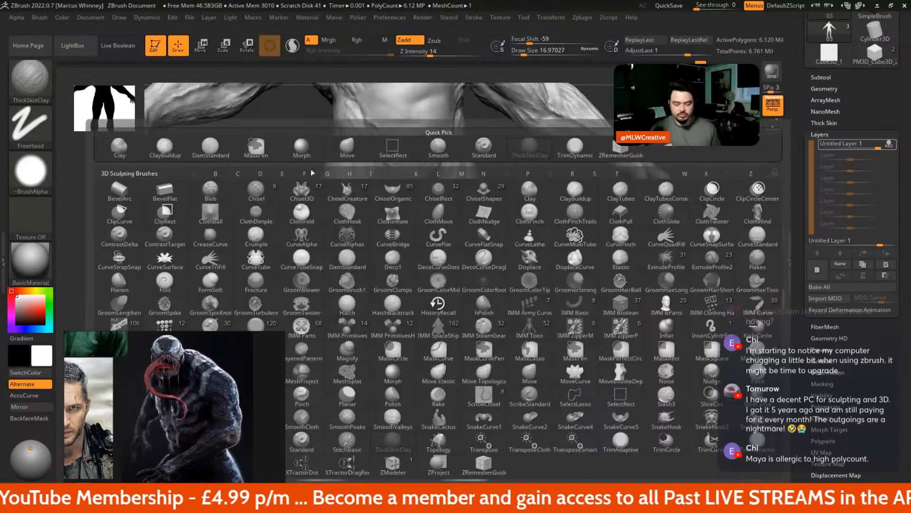
key("m")
key("o")
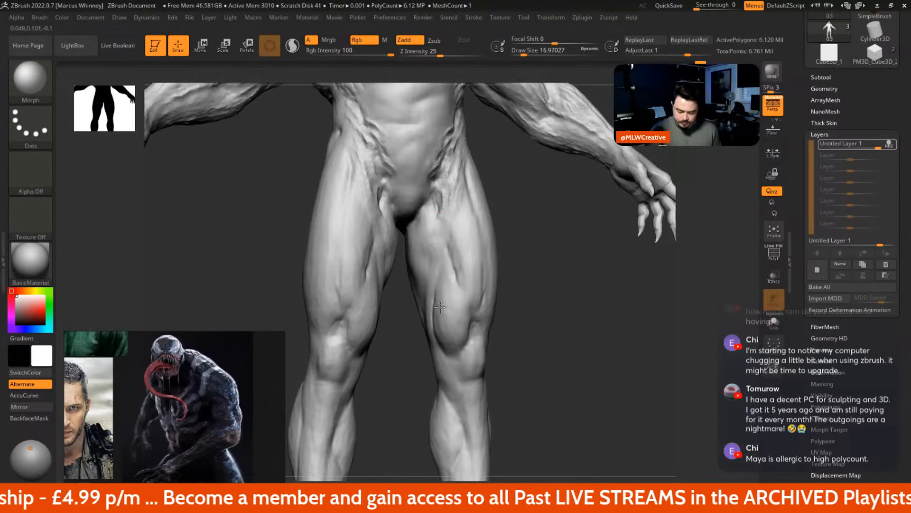
key("f")
Sculpt long strands down the front of the thighs with the ThickSkinClay brush at a draw size of about 17.0
key("b")
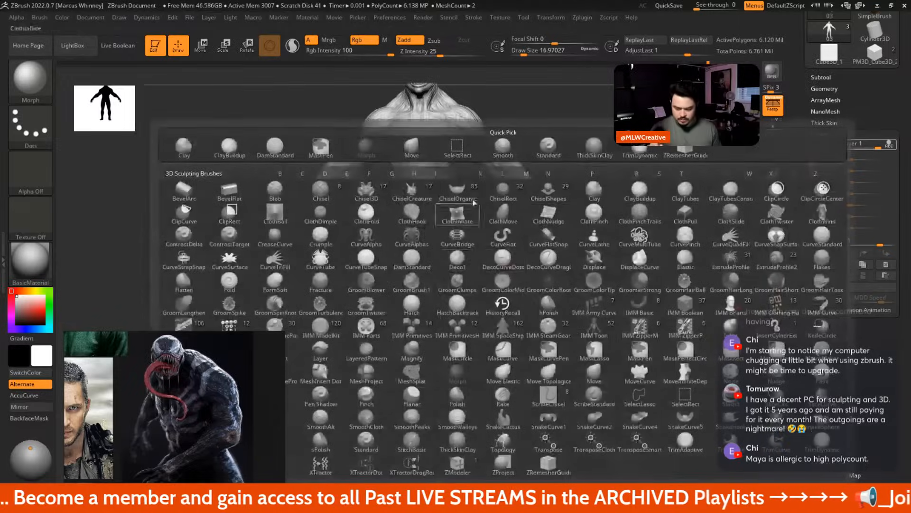
left_click(595, 147)
scroll(478, 204, "up", 5)
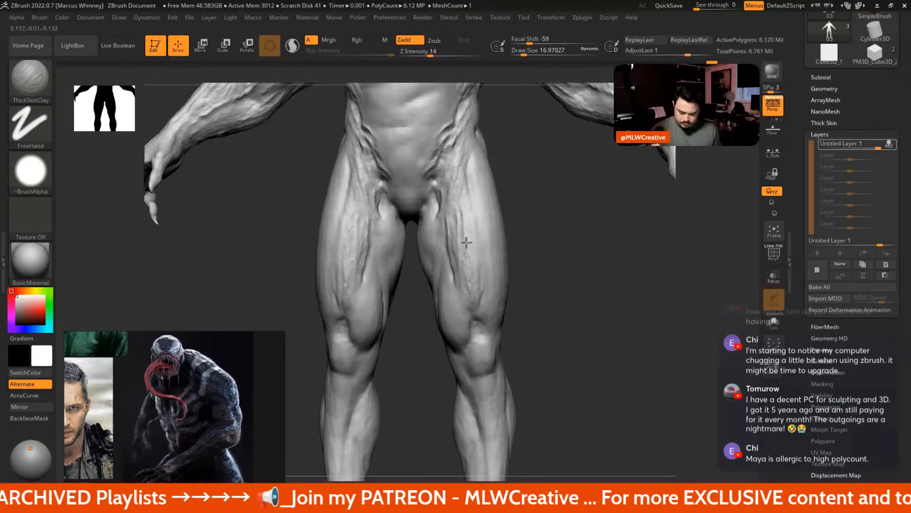
mouse_move(494, 261)
right_mouse_down()
mouse_move(537, 254)
mouse_move(503, 285)
right_mouse_up()
Sculpt strands over the outer thighs and above the knees with draw sizes of about 26.9 and 18.5
key("space")
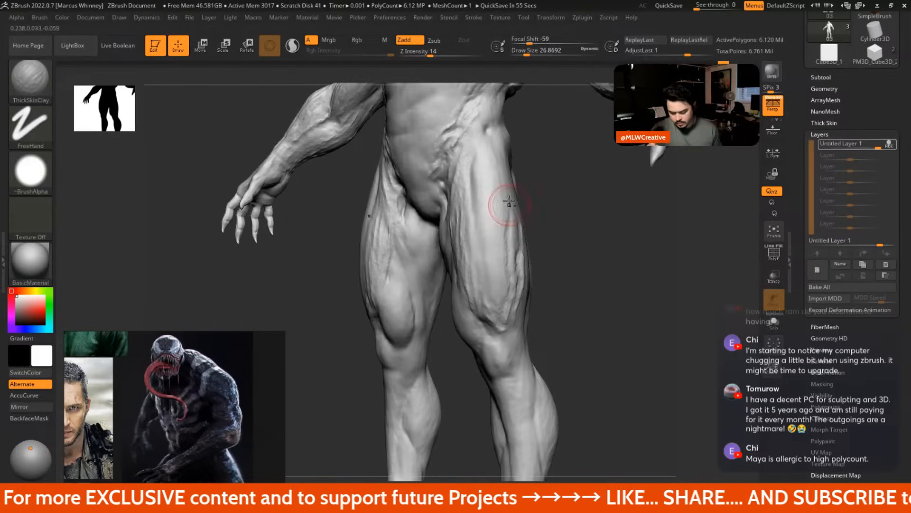
right_click_drag(544, 236, 522, 266)
key("space")
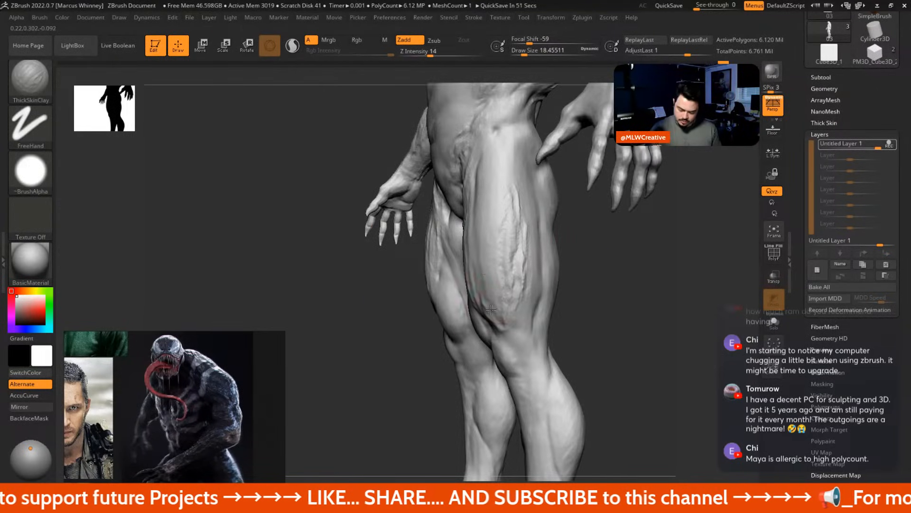
right_click_drag(484, 219, 524, 276)
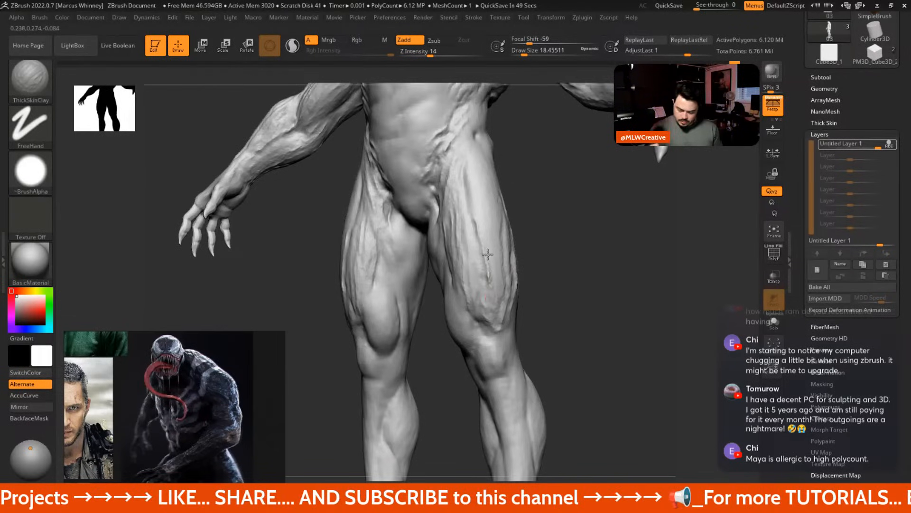
mouse_move(558, 248)
right_mouse_down("ctrl")
mouse_move(547, 252)
mouse_move(542, 301)
right_mouse_up("ctrl")
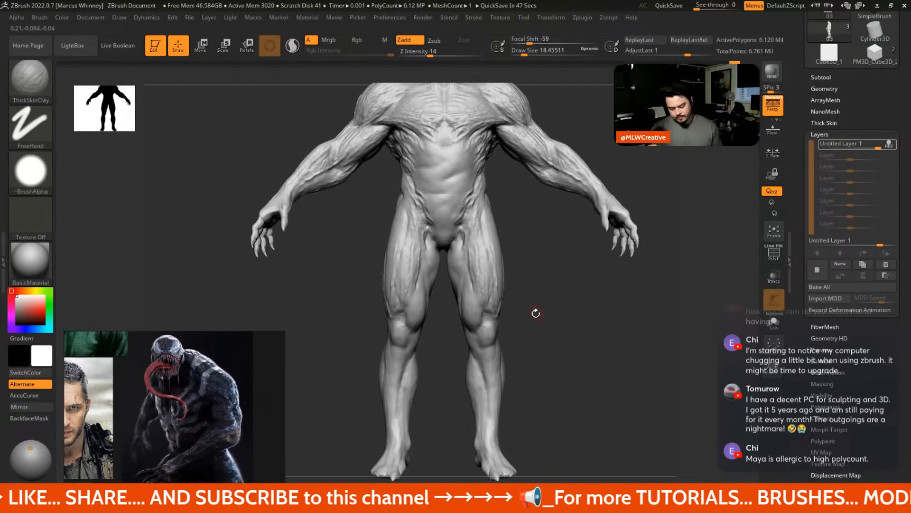
Fill in more strands across the front and inner thighs with a draw size of about 18.5
mouse_move(490, 218)
right_mouse_down("ctrl")
mouse_move(543, 336)
mouse_move(525, 297)
right_mouse_up("ctrl")
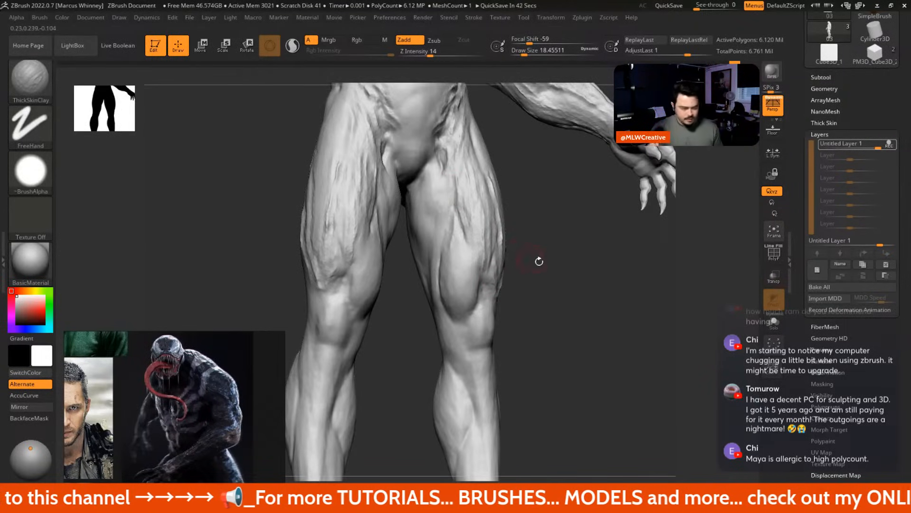
key("ctrl")
right_click_drag(556, 284, 503, 256)
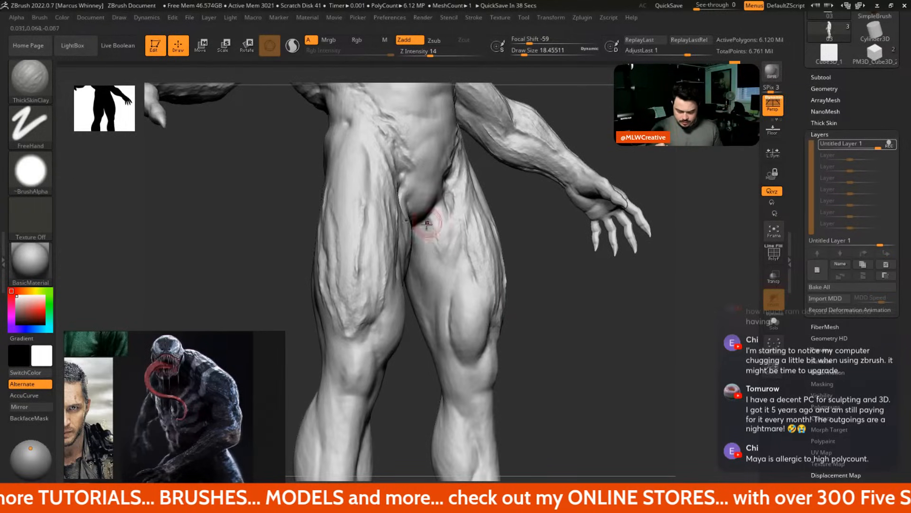
Extend the skin strands across the lower back and around the waist with a draw size of about 18.5
mouse_move(551, 341)
left_mouse_down()
mouse_move(596, 315)
mouse_move(575, 284)
left_mouse_up()
left_click_drag(565, 246, 589, 247, "shift")
key("f")
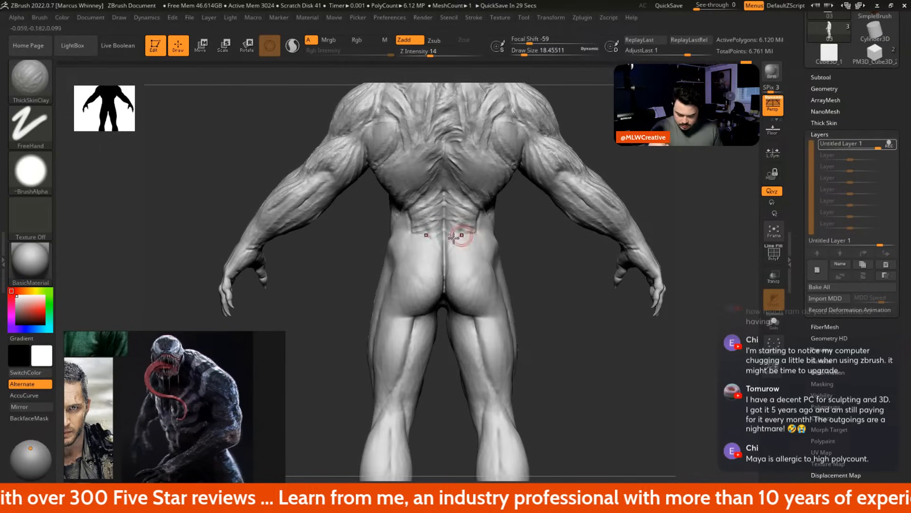
left_click_drag(517, 248, 467, 224)
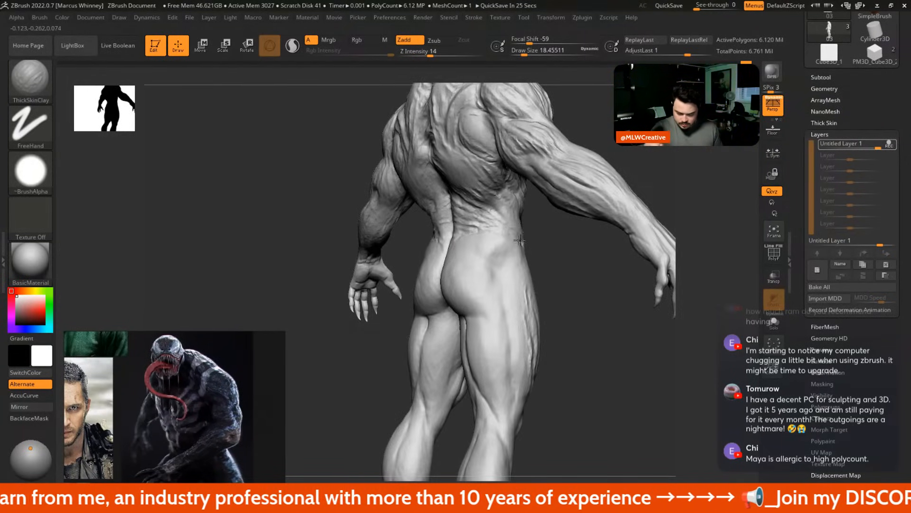
left_click_drag(520, 241, 470, 205)
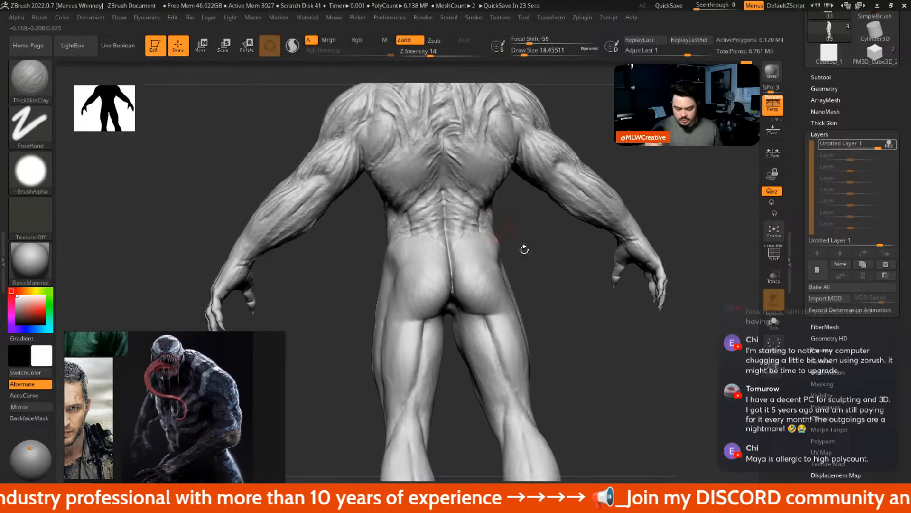
key("f")
Soften the strands on the front of the shoulder with the Morph brush at a draw size of about 12.9
mouse_move(591, 144)
left_mouse_down()
mouse_move(596, 177)
mouse_move(612, 199)
mouse_move(621, 176)
mouse_move(605, 201)
mouse_move(555, 214)
mouse_move(580, 239)
mouse_move(588, 278)
left_mouse_up()
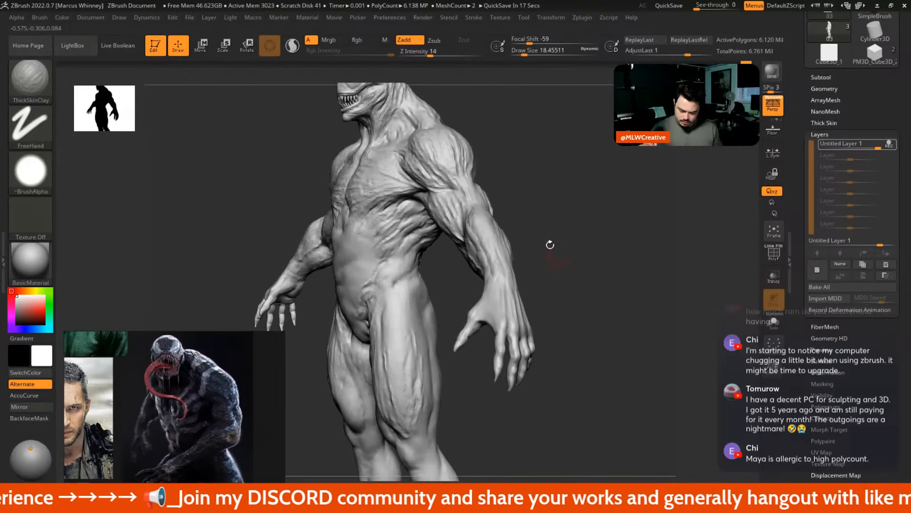
left_click_drag(513, 181, 518, 173)
mouse_move(560, 199)
left_mouse_down()
mouse_move(595, 224)
mouse_move(603, 265)
mouse_move(600, 246)
left_mouse_up()
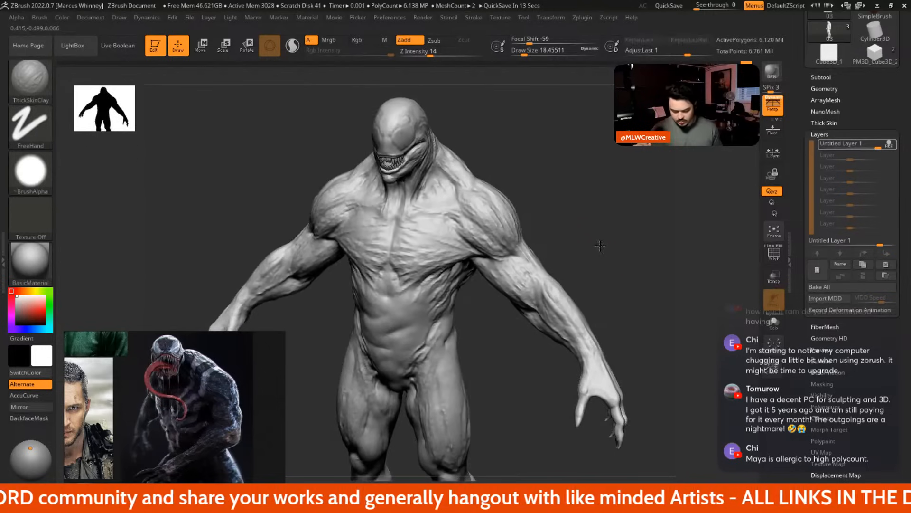
key("b")
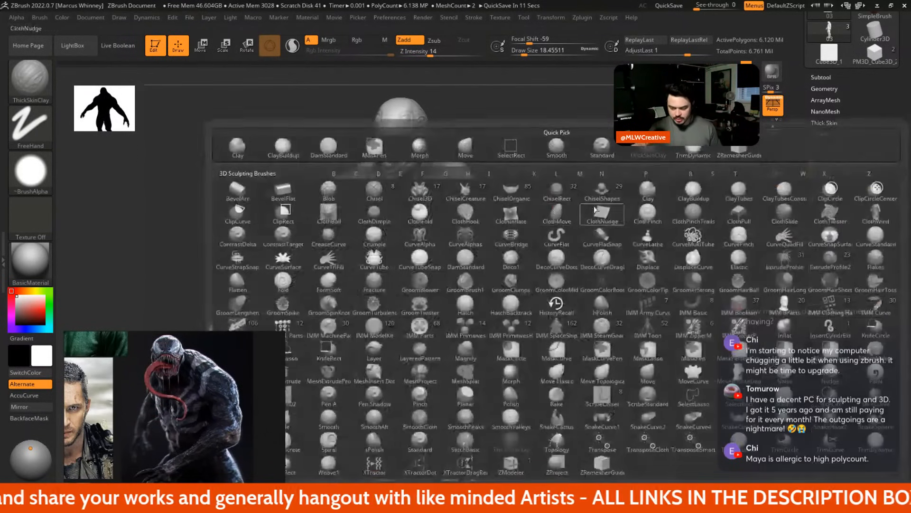
left_click(426, 149)
left_click_drag(567, 154, 561, 200, "alt")
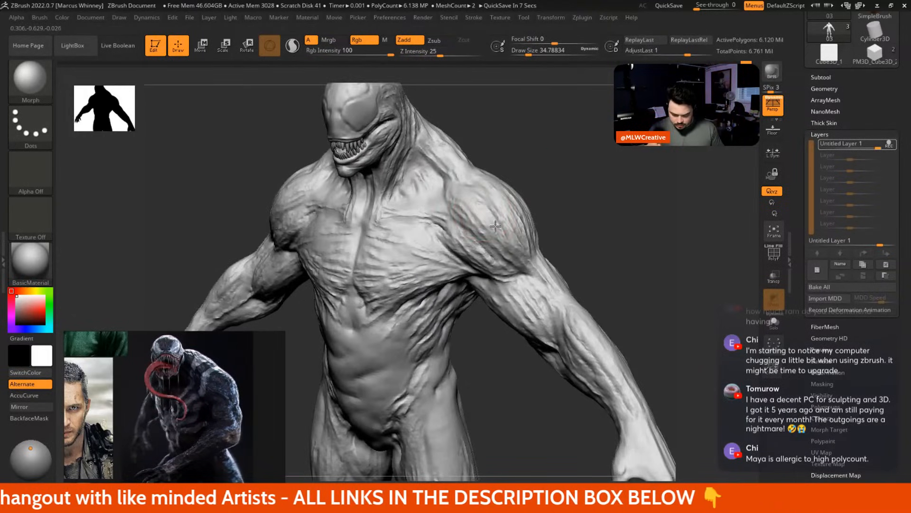
key("space")
left_click_drag(495, 216, 488, 216)
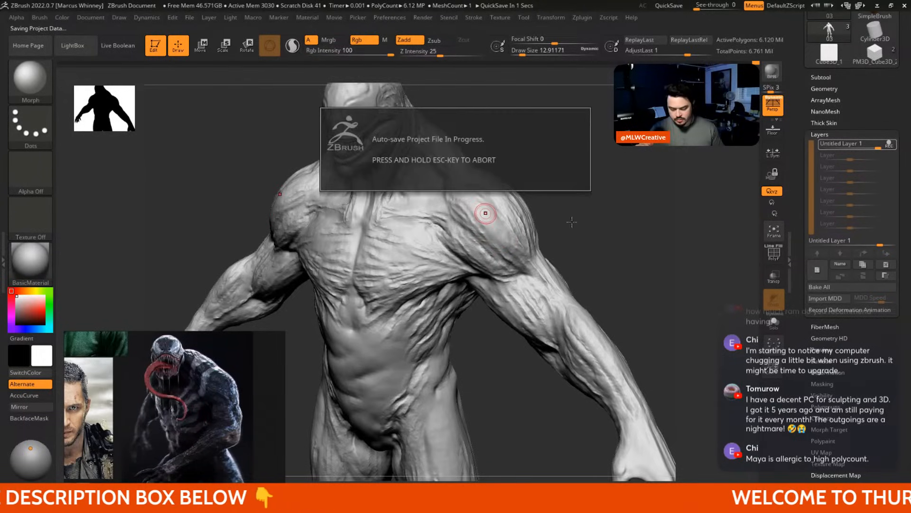
Soften the strands on the side of the shoulder with the Morph brush at a draw size of about 17.0
left_click_drag(552, 147, 529, 209)
left_click_drag(596, 205, 518, 241)
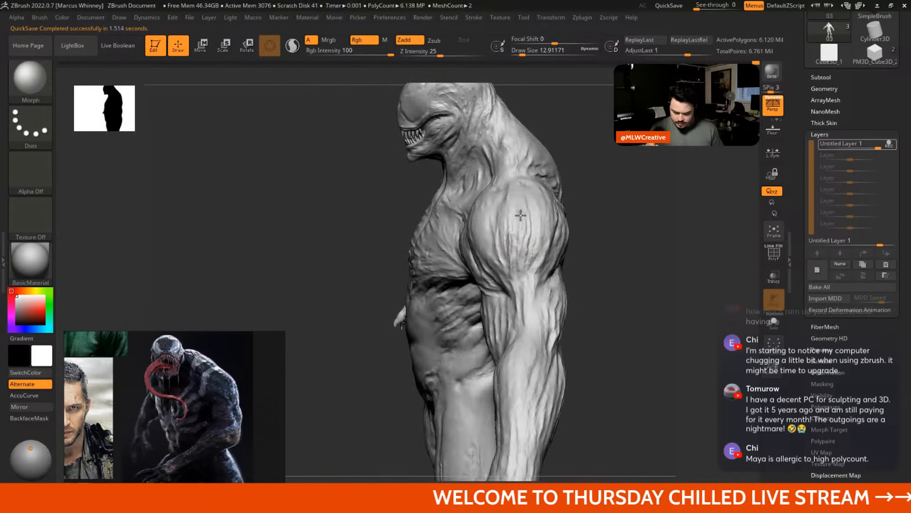
key("space")
left_click_drag(519, 207, 524, 207)
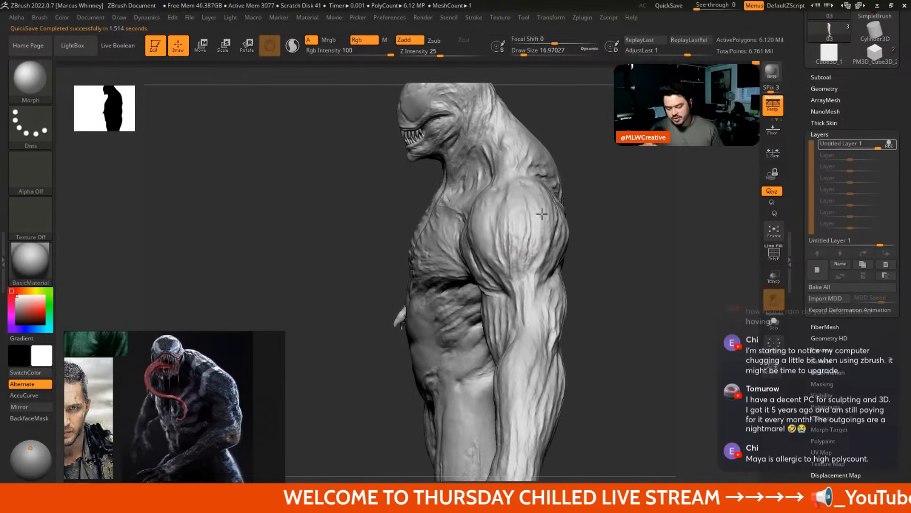
Sculpt strands down the shins below the knees with the ThickSkinClay brush at a draw size of about 23.3
mouse_move(633, 242)
left_mouse_down("alt")
mouse_move(633, 195)
mouse_move(645, 238)
left_mouse_up("alt")
left_click_drag(654, 270, 580, 189, "alt")
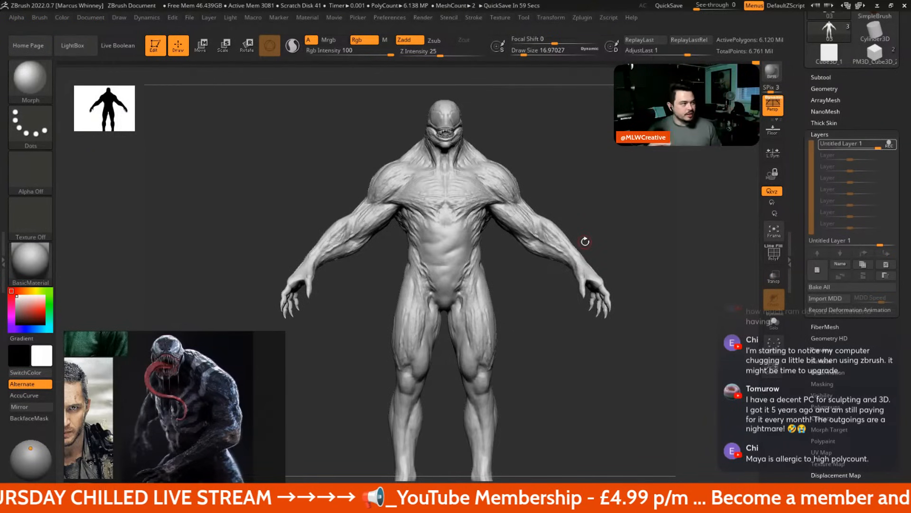
mouse_move(608, 187)
left_mouse_down("alt")
mouse_move(598, 288)
mouse_move(511, 163)
left_mouse_up("alt")
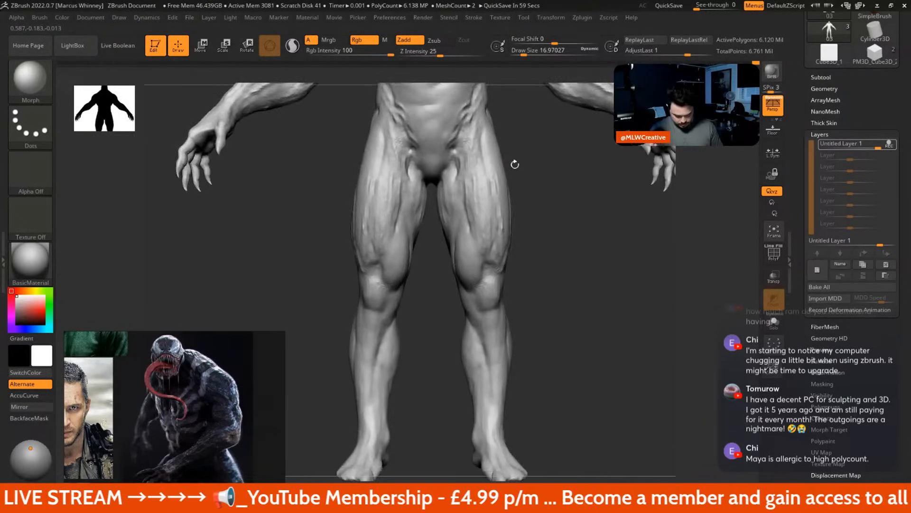
key("b")
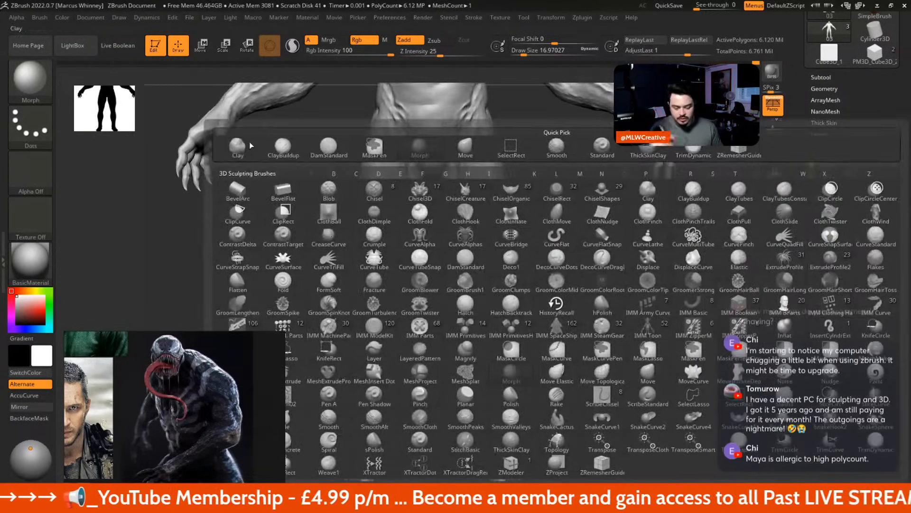
key("b")
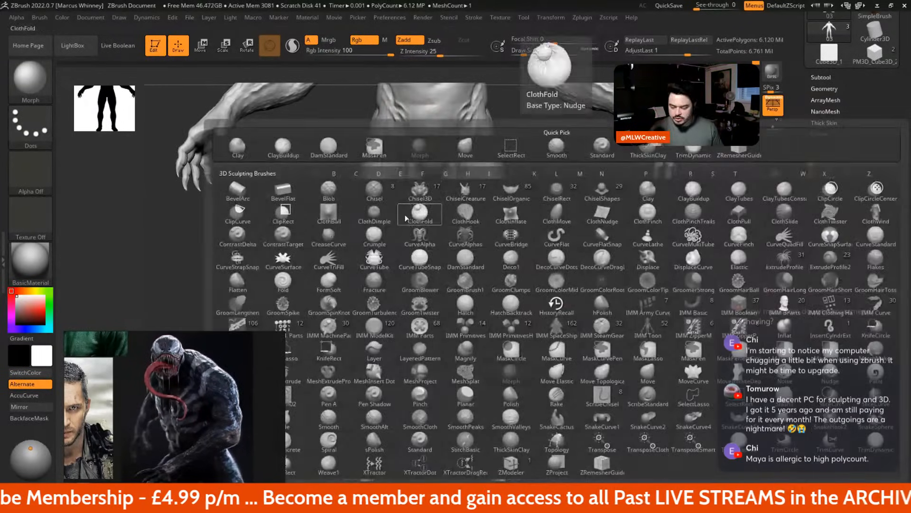
key("t")
key("c")
mouse_move(551, 251)
left_mouse_down("alt")
mouse_move(561, 244)
mouse_move(484, 173)
left_mouse_up("alt")
key("space")
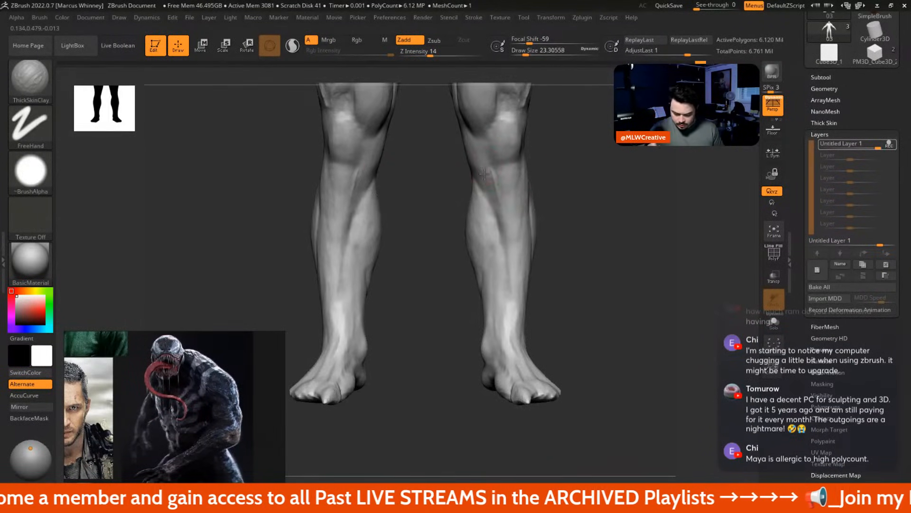
left_click_drag(503, 243, 503, 205)
Continue the strands along the outer side of the lower legs with a draw size of about 23.3
right_click_drag(517, 316, 524, 203)
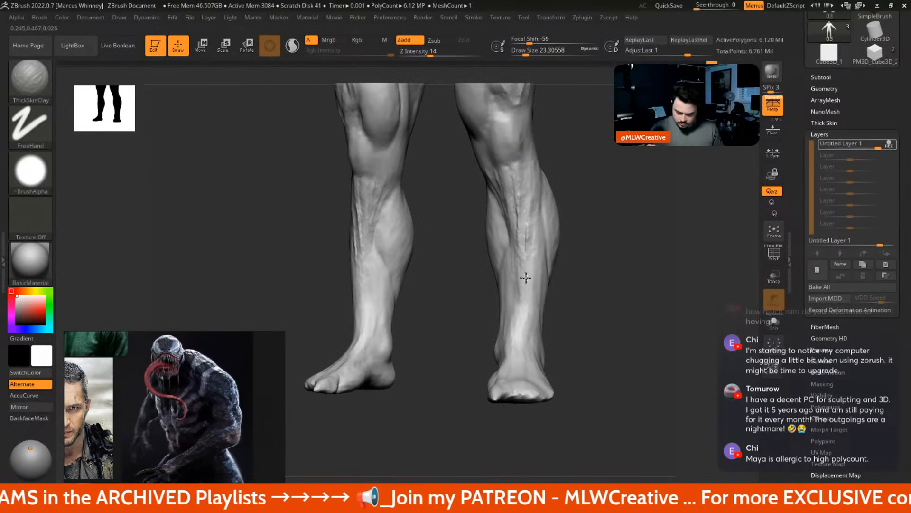
right_click_drag(523, 341, 539, 192)
right_click_drag(541, 153, 534, 192)
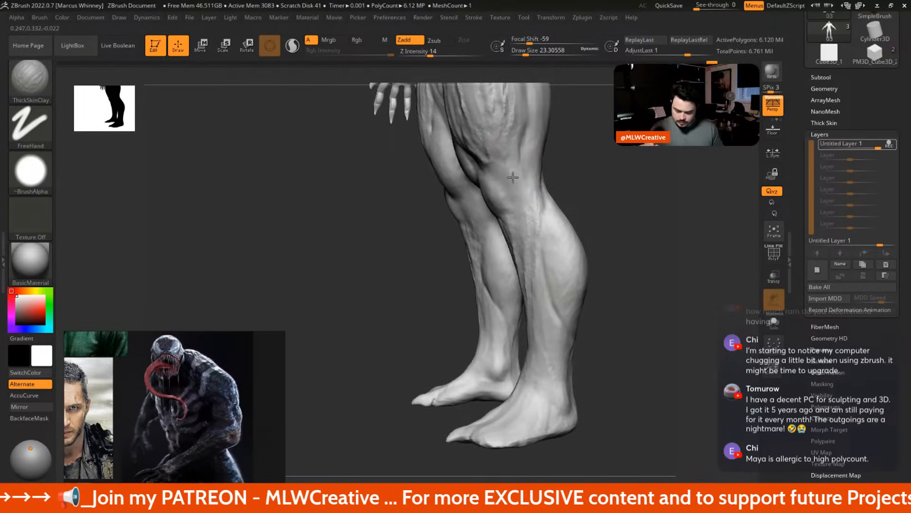
Sculpt strands around the knees and over the inner thigh muscles with a draw size of about 18.5
key("[")
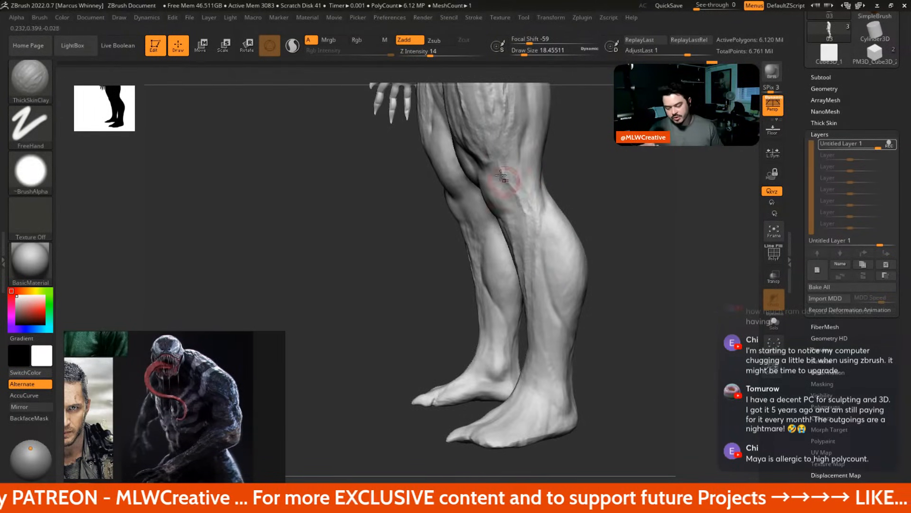
right_click_drag(587, 225, 510, 194)
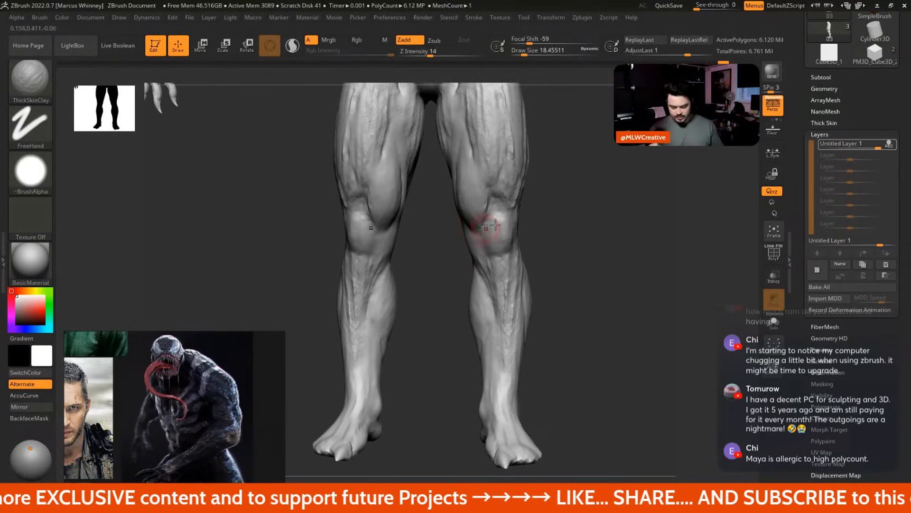
right_click_drag(485, 229, 497, 214)
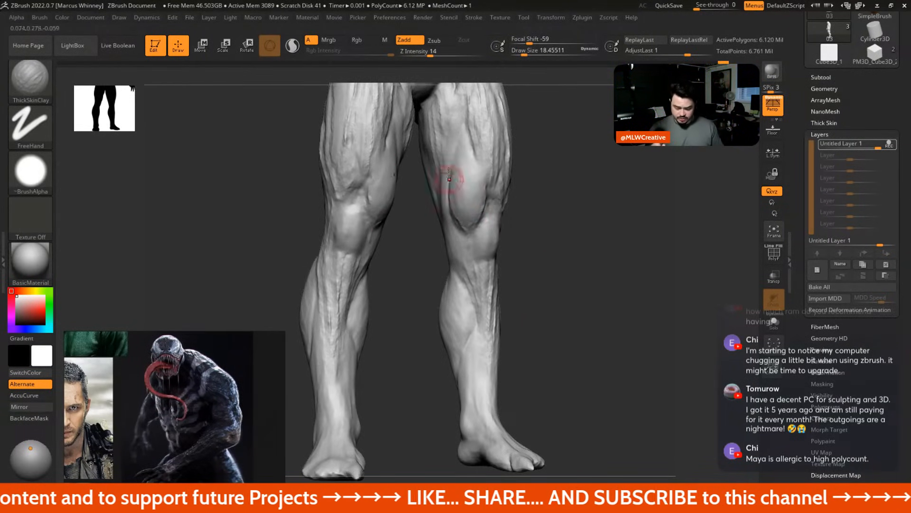
key("space")
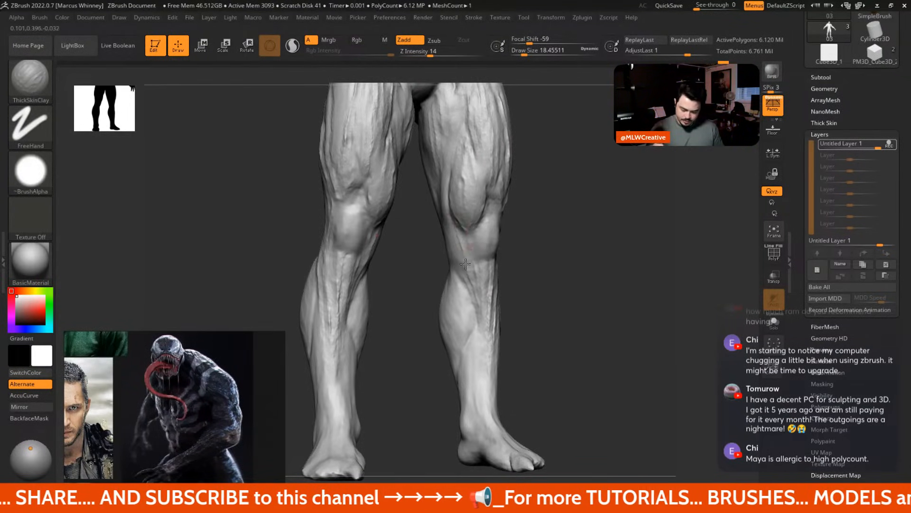
Extend the shin strands down toward the ankles with a draw size of about 18.5
mouse_move(568, 308)
left_mouse_down("alt")
mouse_move(563, 270)
mouse_move(535, 230)
mouse_move(546, 251)
mouse_move(590, 249)
mouse_move(560, 185)
left_mouse_up("alt")
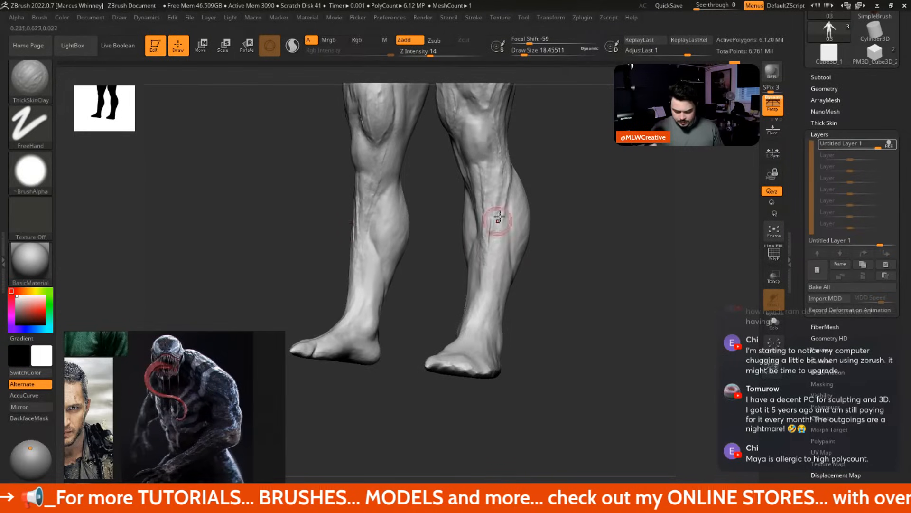
mouse_move(520, 324)
left_mouse_down()
mouse_move(455, 306)
mouse_move(472, 366)
left_mouse_up()
mouse_move(544, 318)
left_mouse_down()
mouse_move(569, 231)
mouse_move(578, 276)
left_mouse_up()
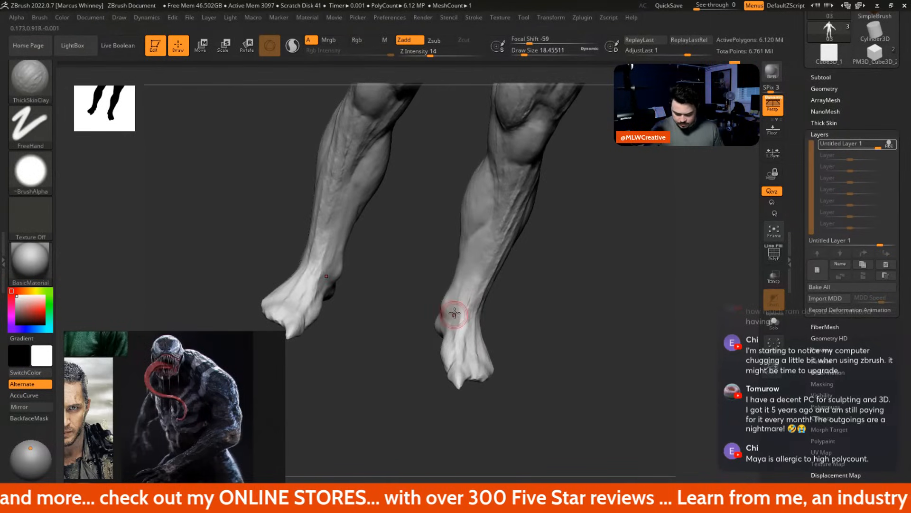
Sculpt strands over the inner calves and lower shins with the ThickSkinClay brush at a draw size of about 20
left_click_drag(531, 220, 568, 230)
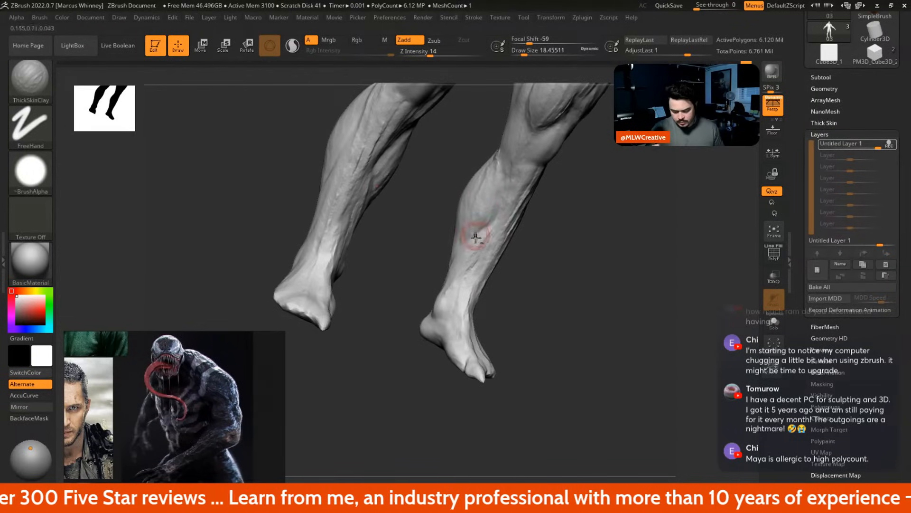
key("space")
mouse_move(551, 252)
left_mouse_down()
mouse_move(507, 296)
mouse_move(546, 238)
left_mouse_up()
mouse_move(557, 239)
left_mouse_down()
mouse_move(571, 242)
mouse_move(480, 223)
left_mouse_up()
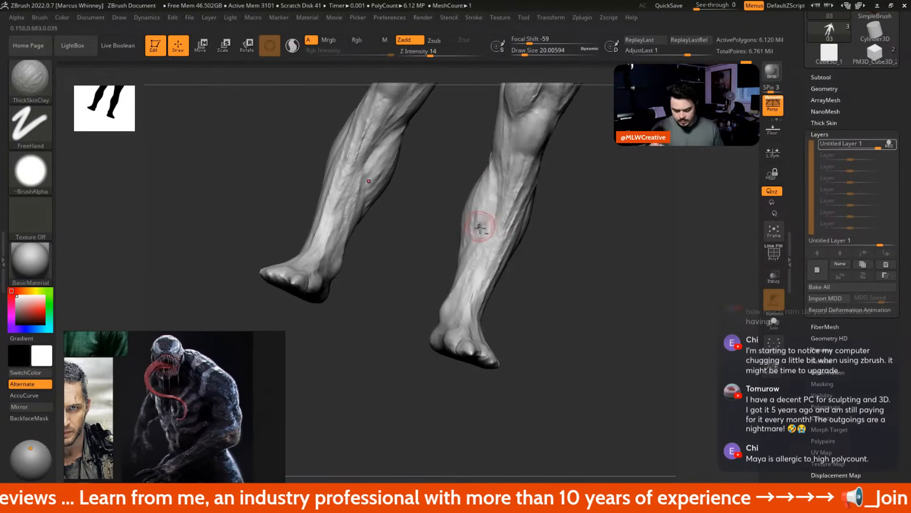
left_click_drag(563, 232, 576, 368)
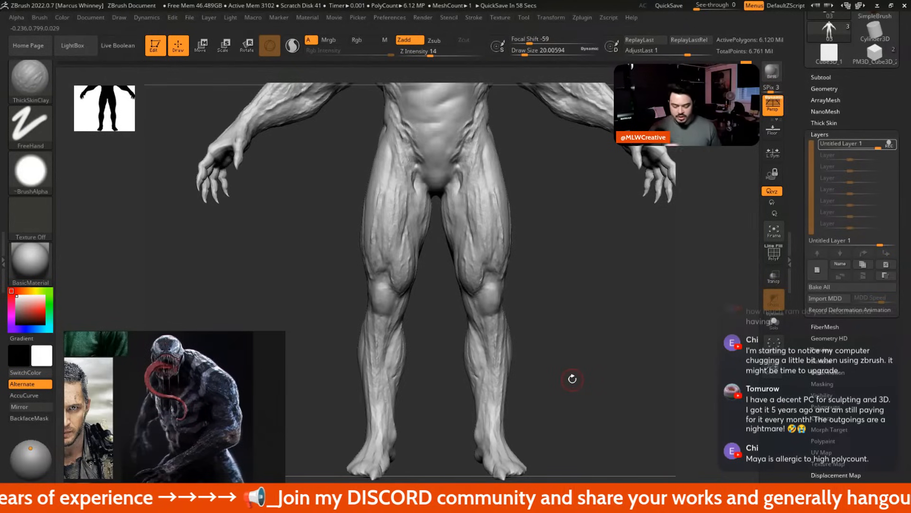
Undo a stray stroke and sculpt strands along the outer side of the calves below the knees at a draw size of about 20
left_click_drag(572, 379, 451, 234)
left_click_drag(461, 345, 459, 317)
key("ctrl+z")
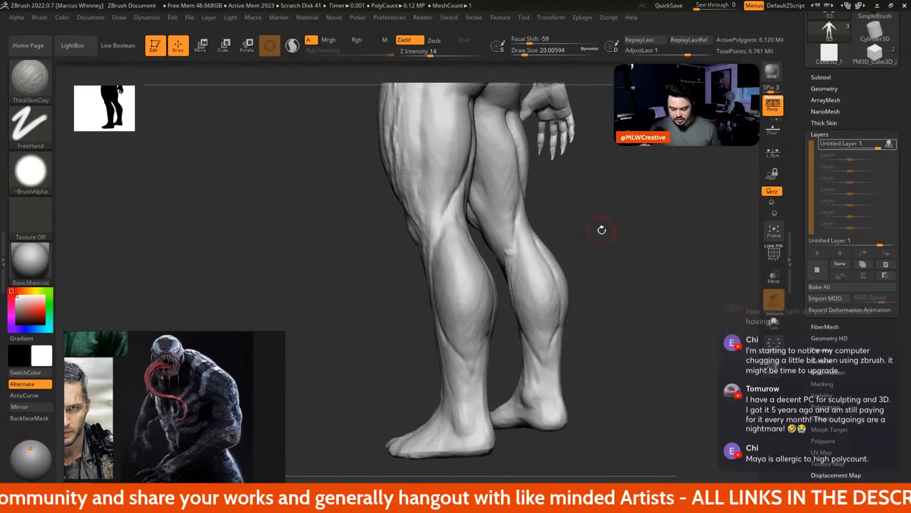
left_click_drag(599, 229, 423, 248)
key("space")
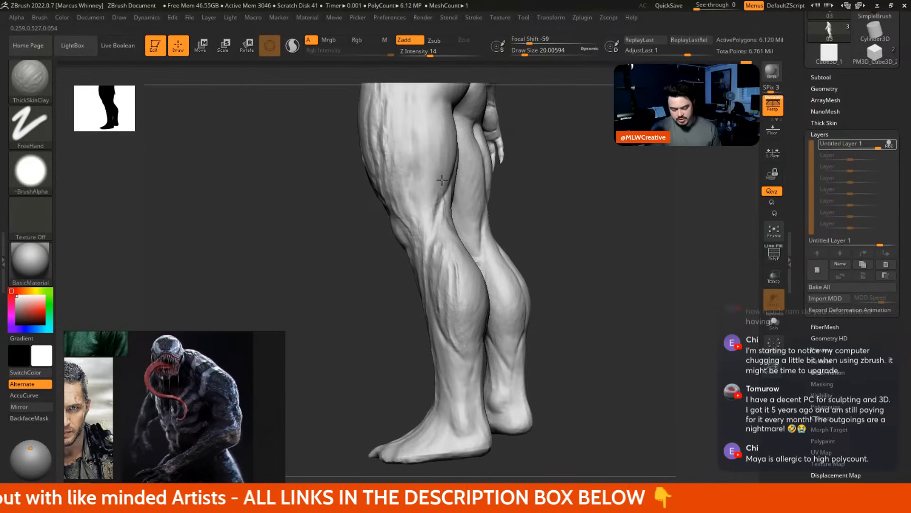
mouse_move(576, 202)
left_mouse_down()
mouse_move(580, 209)
mouse_move(532, 199)
left_mouse_up()
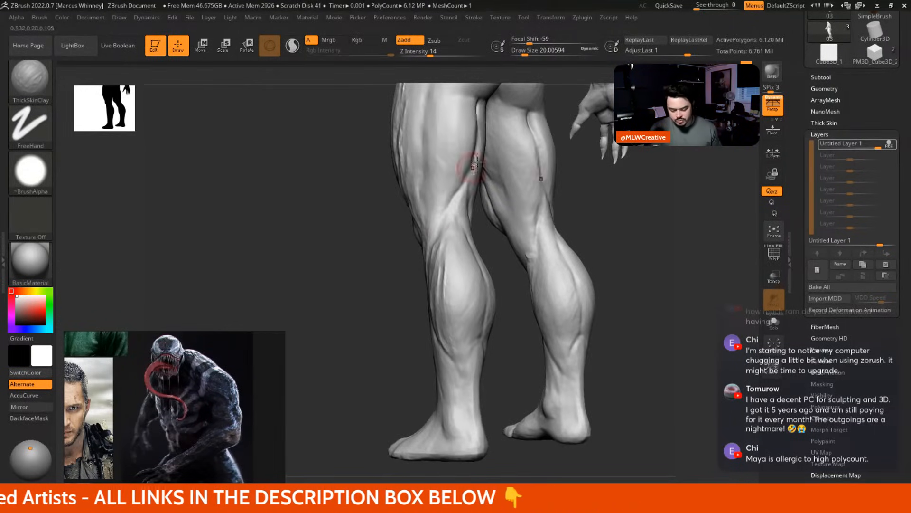
Extend the strands across the back of the calves and the lower calf muscle edge at a draw size of about 20
left_click_drag(623, 218, 613, 165, "alt")
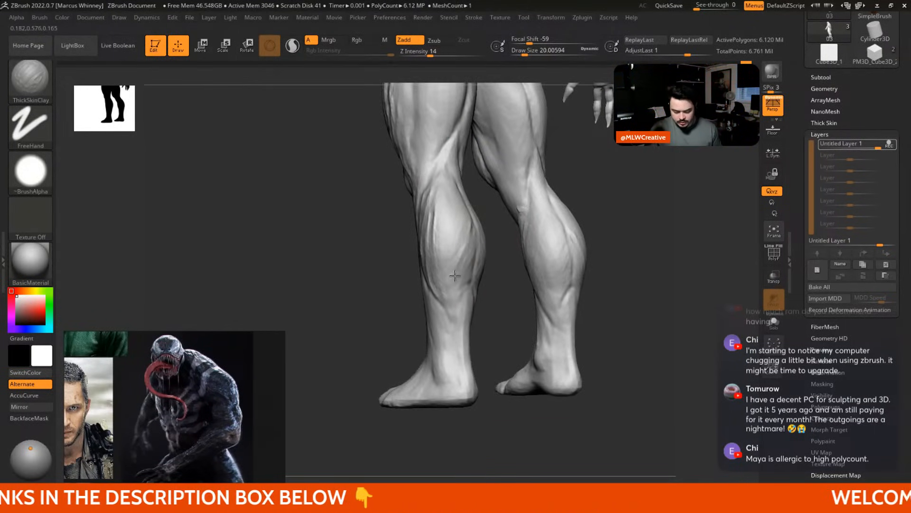
left_click_drag(468, 213, 472, 220, "shift")
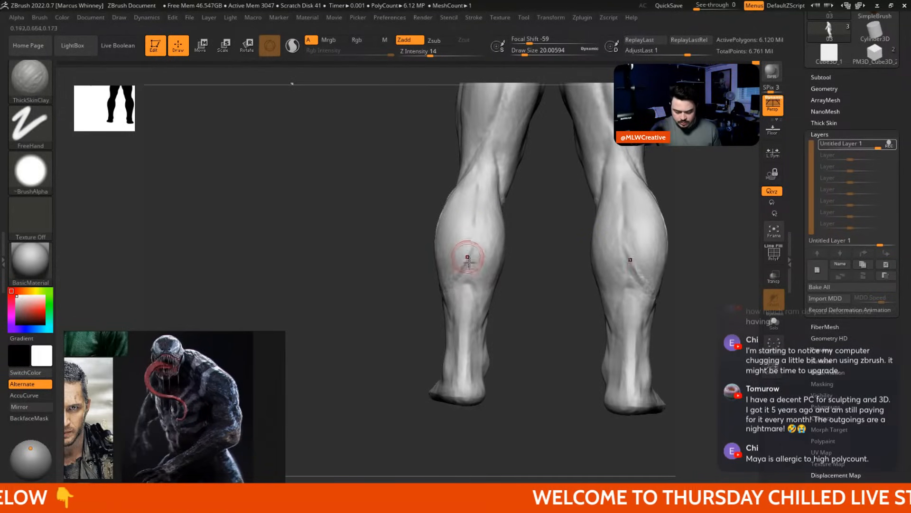
right_click_drag(468, 259, 491, 289)
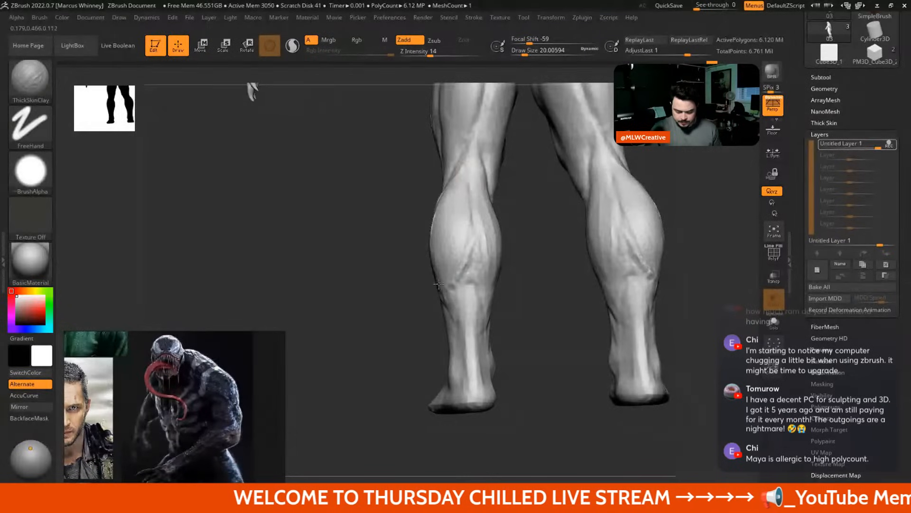
right_click_drag(435, 258, 458, 224)
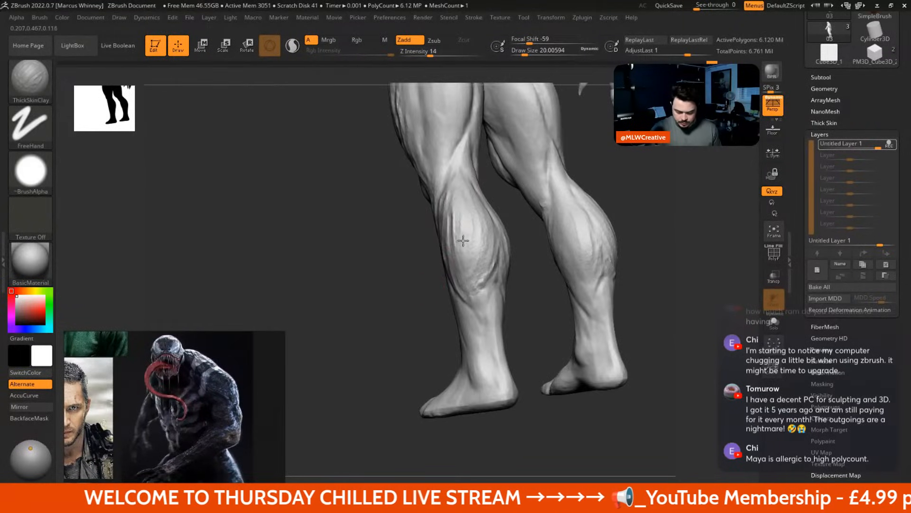
Add finer strands down the outer calf muscles, reducing the draw size to about 14.2
left_click_drag(463, 240, 476, 285)
left_click_drag(470, 204, 472, 280)
key("bracketleft")
left_click_drag(461, 195, 461, 220)
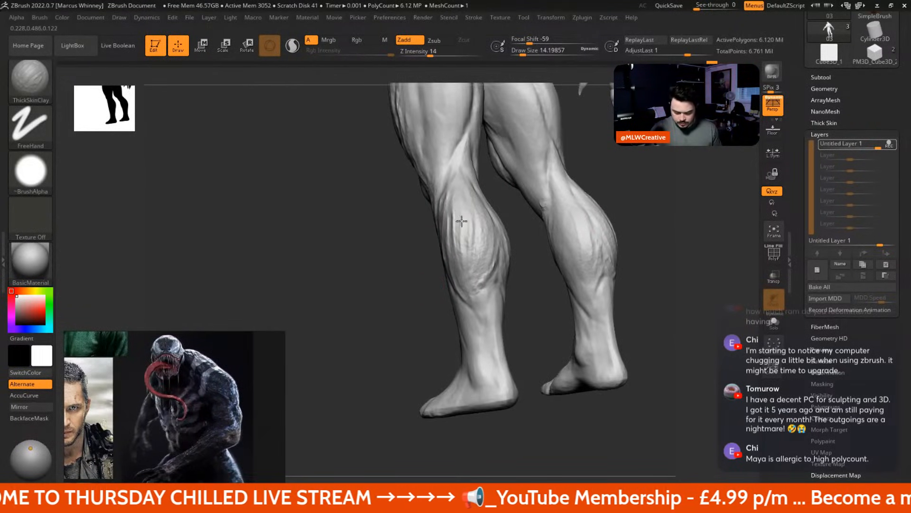
right_click_drag(487, 195, 643, 212, "shift")
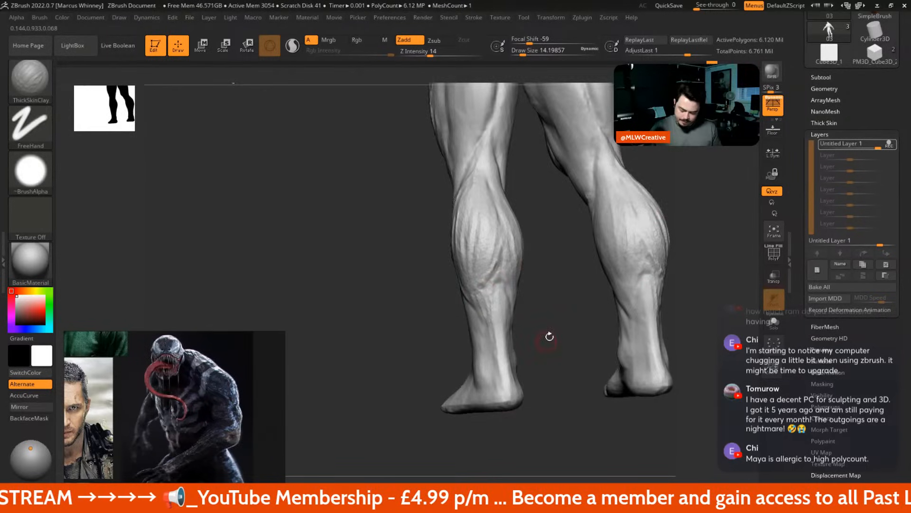
Sculpt fine strands from the lower calves down toward the ankles at a draw size of about 14.2
mouse_move(549, 336)
left_mouse_down()
mouse_move(488, 265)
mouse_move(513, 218)
left_mouse_up()
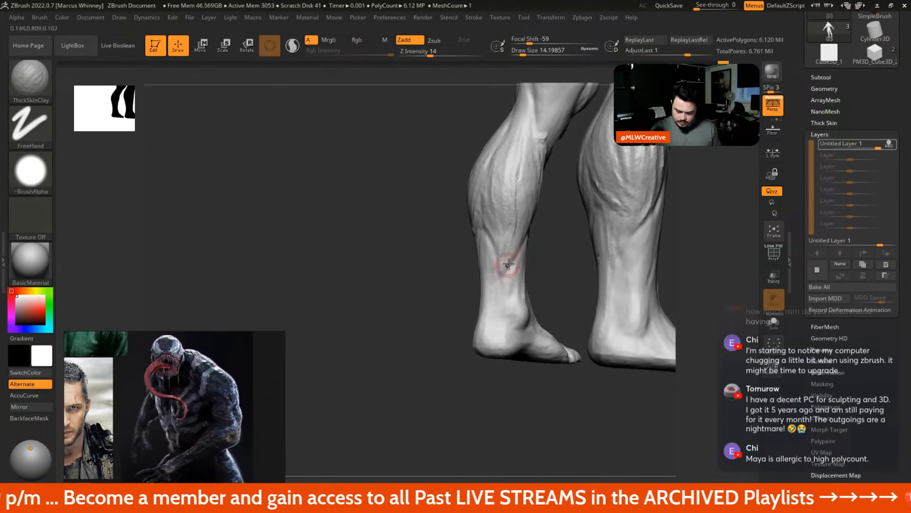
left_click_drag(529, 296, 622, 232)
left_click_drag(605, 293, 555, 190)
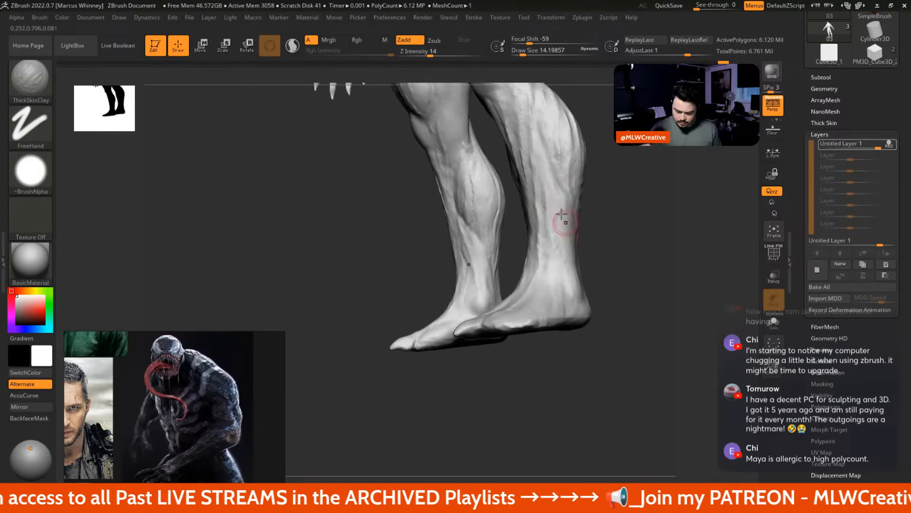
left_click_drag(592, 289, 572, 272)
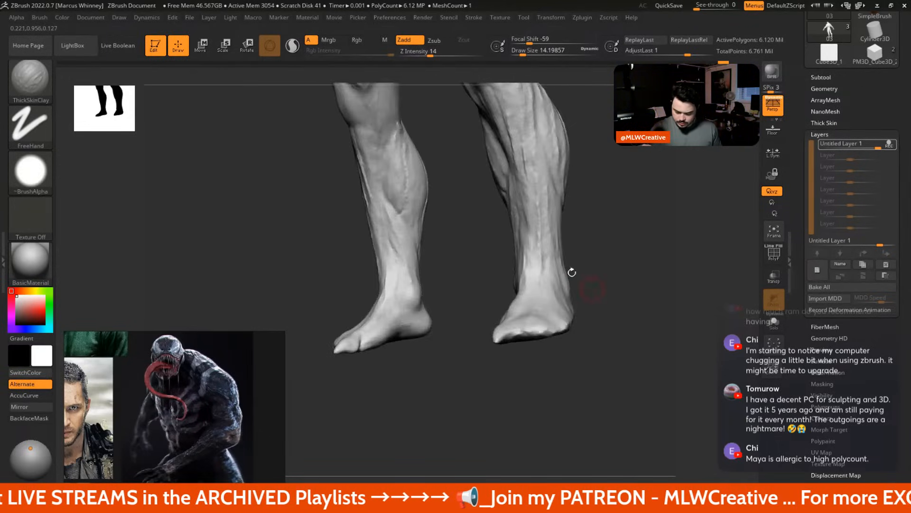
Carry the fine strands over the front of the ankles and the tops of the feet at a draw size of about 14.2
left_click_drag(552, 311, 531, 223)
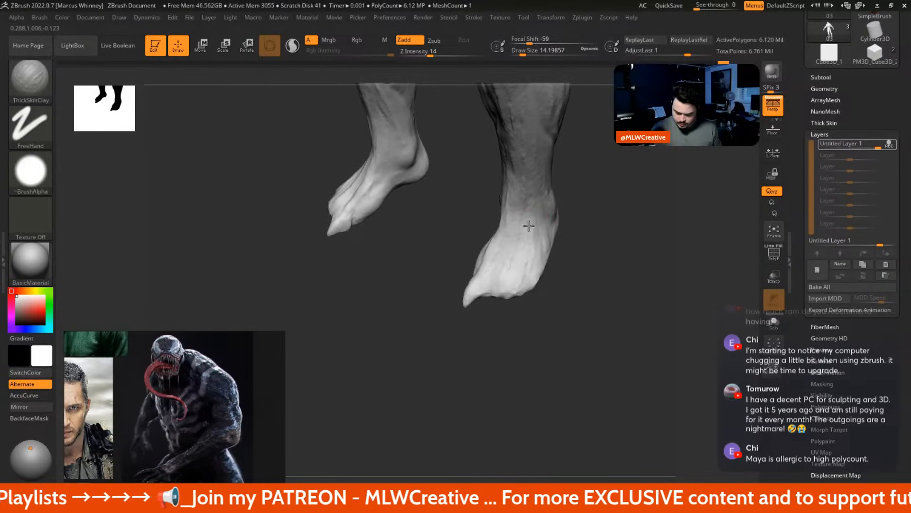
right_click_drag(529, 234, 507, 228)
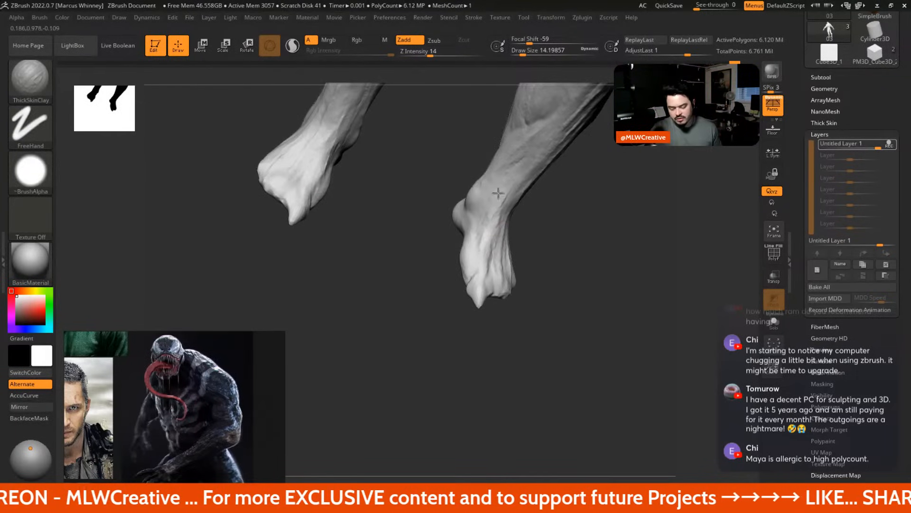
left_click_drag(560, 246, 563, 280, "alt")
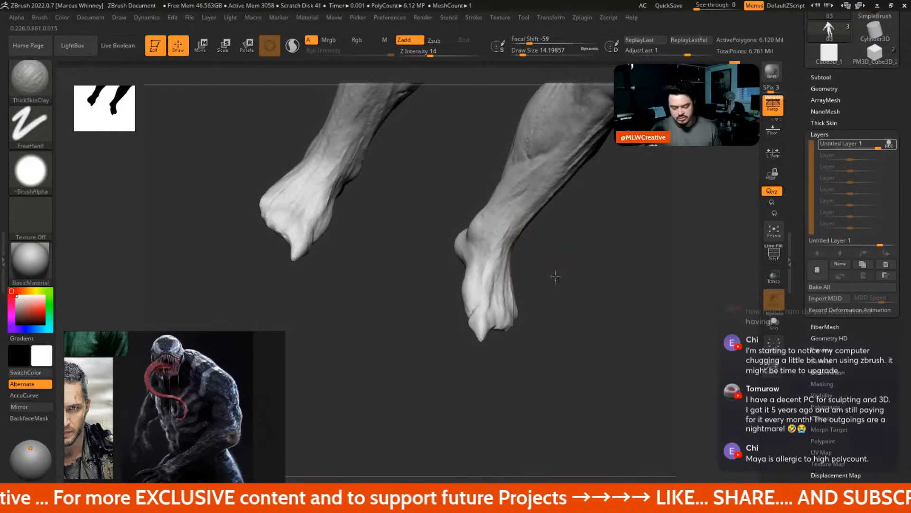
right_click(505, 284)
right_click_drag(555, 276, 512, 239, "shift")
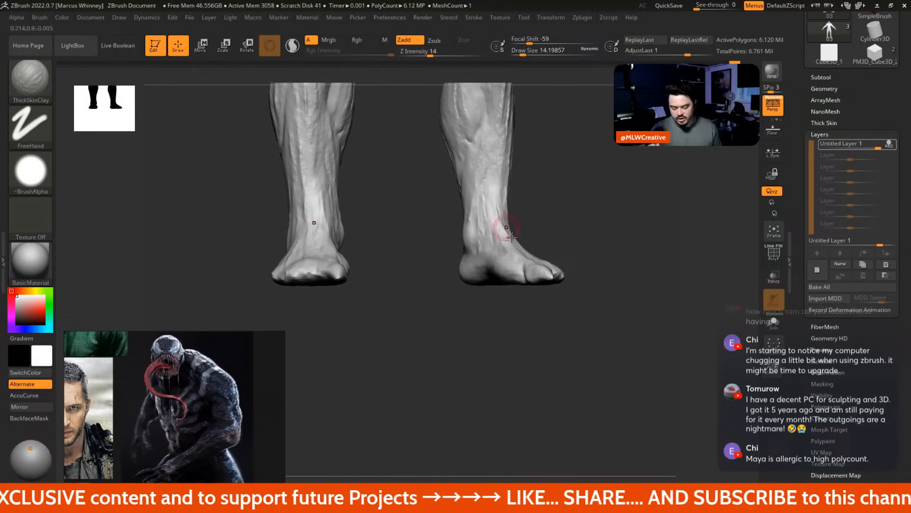
Sculpt broader strands around the inner ankles and the inner sides of the feet with a draw size of about 26.9
key("space")
left_click_drag(568, 193, 612, 195)
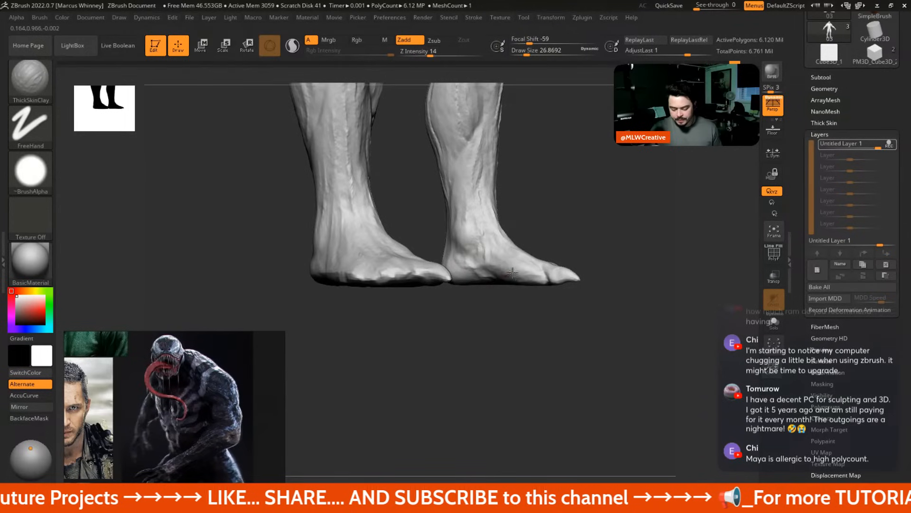
right_click_drag(503, 268, 461, 270)
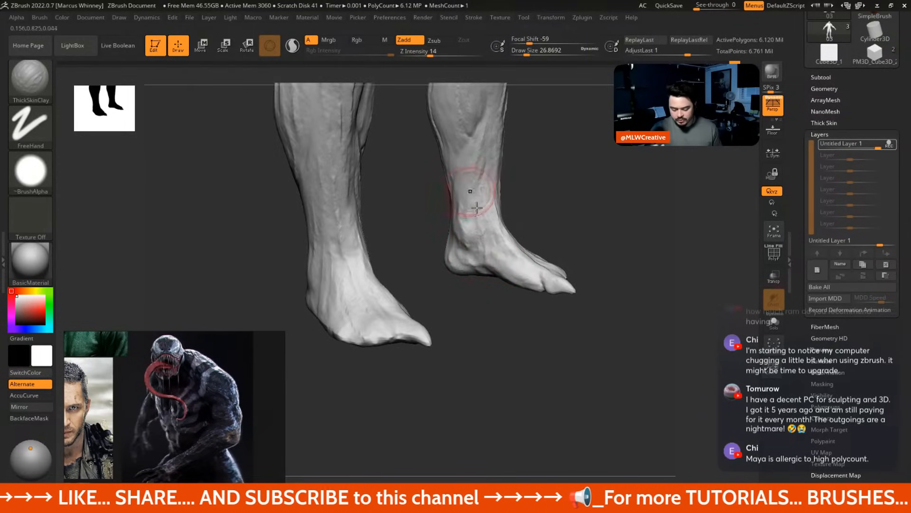
Sculpt strands around the inner ankles, heels and Achilles tendons with a draw size of about 21.6
key("space")
left_click_drag(540, 248, 532, 248)
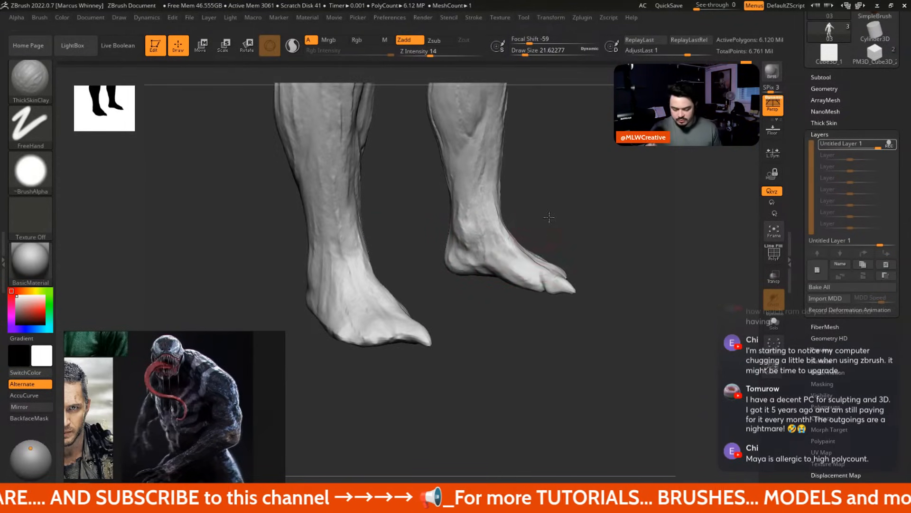
left_click_drag(549, 216, 581, 214)
left_click_drag(531, 159, 576, 173)
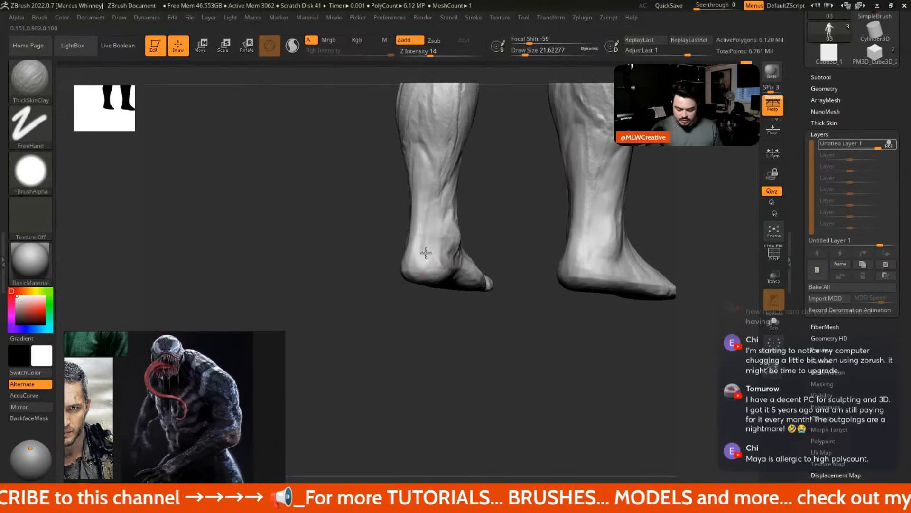
left_click_drag(467, 212, 553, 209)
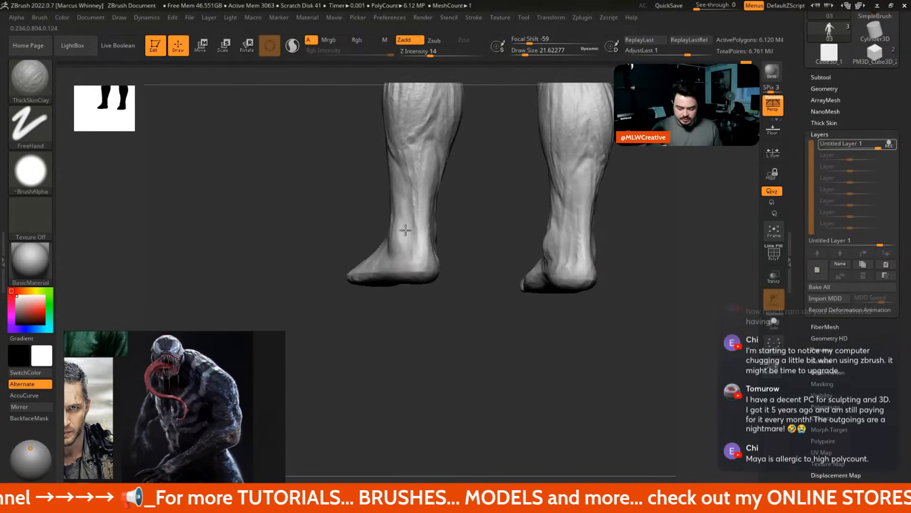
Texture the outer ankles and outer sides of the feet with strands at draw sizes of about 21.6 and 23.3
left_click_drag(362, 292, 434, 344)
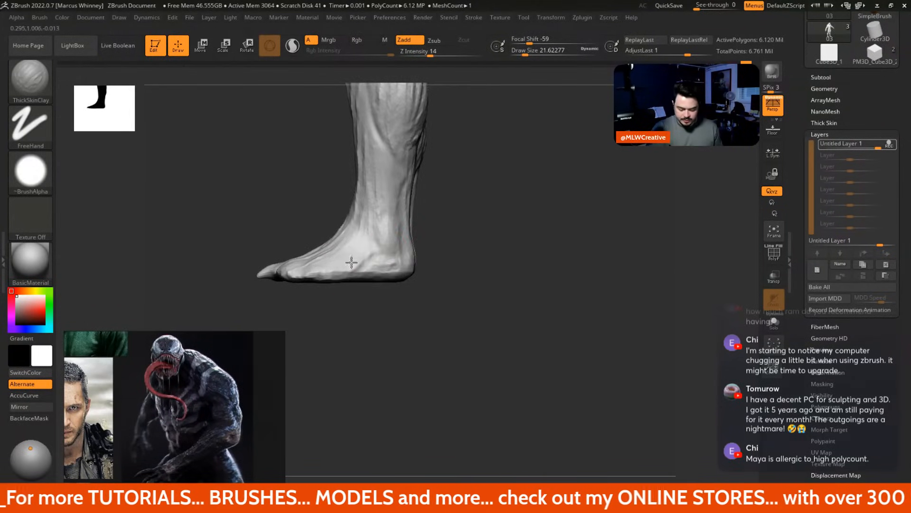
left_click_drag(428, 289, 346, 269)
left_click_drag(448, 209, 560, 293)
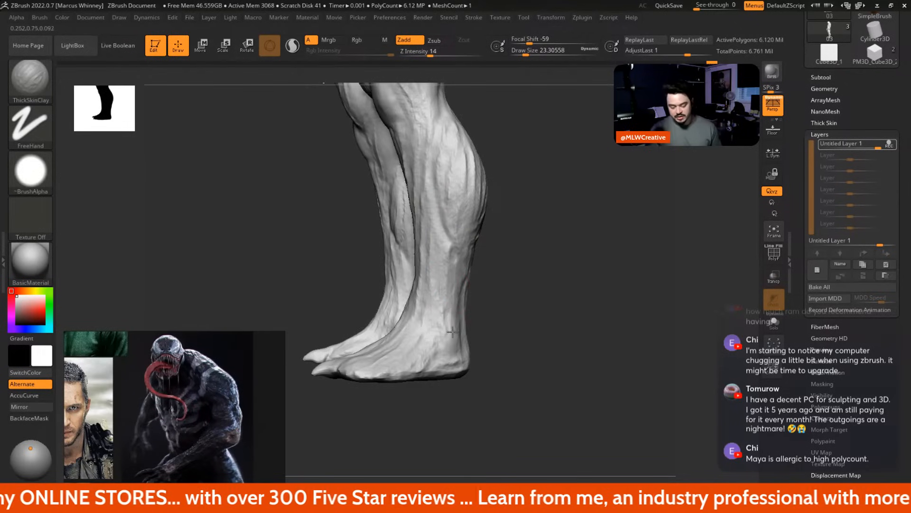
left_click_drag(501, 312, 533, 321)
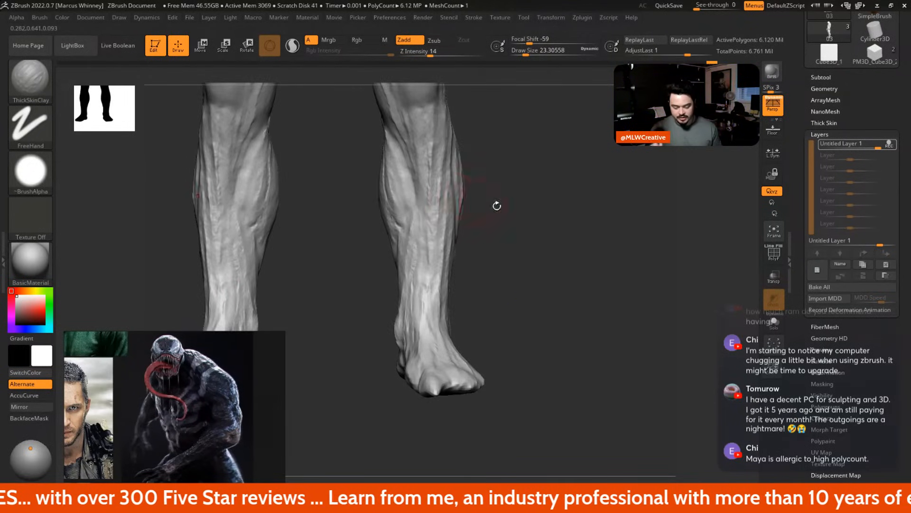
Sculpt strands on the front of the upper thighs below the hips with a draw size of 28.75
left_click_drag(495, 206, 506, 270, "alt")
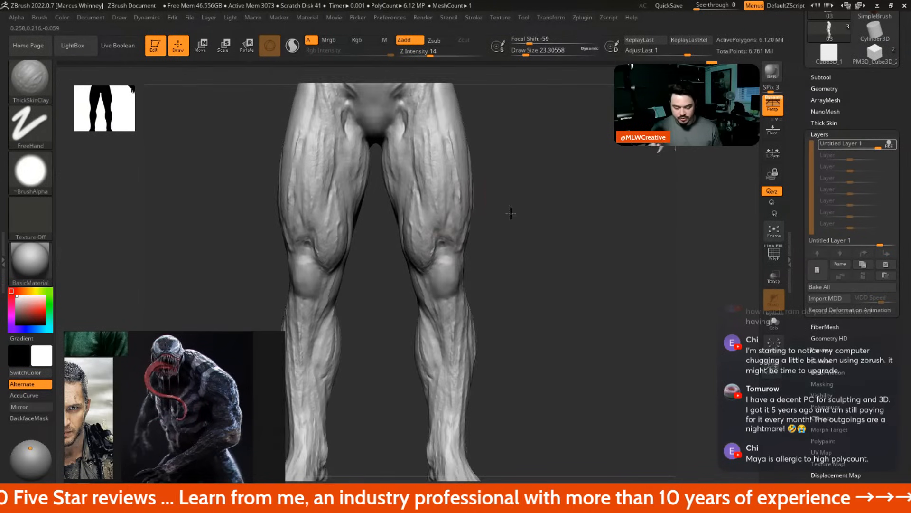
mouse_move(511, 211)
left_mouse_down("alt")
mouse_move(506, 293)
mouse_move(463, 277)
mouse_move(456, 210)
left_mouse_up("alt")
left_click_drag(457, 177, 453, 254)
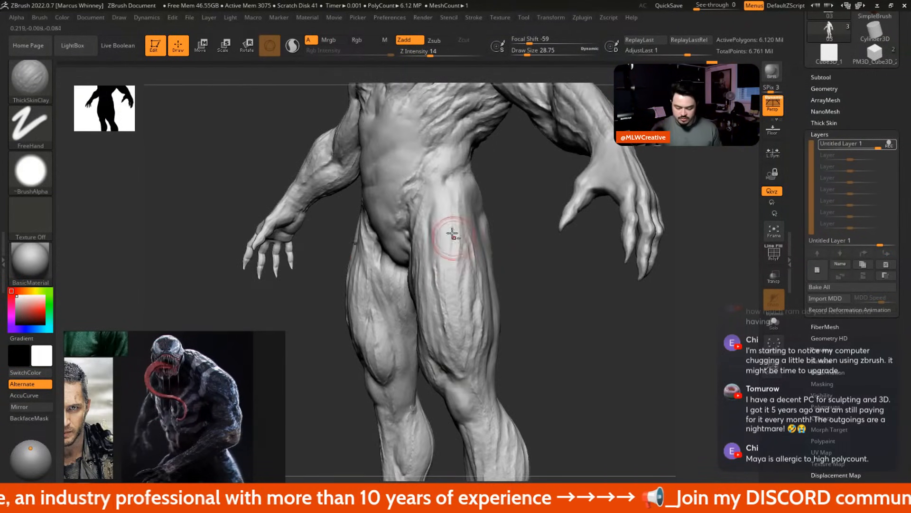
Start strands on the back of the thighs below the buttocks, using draw sizes of about 34.8 and 21.6
left_click_drag(684, 228, 556, 224)
key("space")
left_click_drag(581, 264, 586, 264)
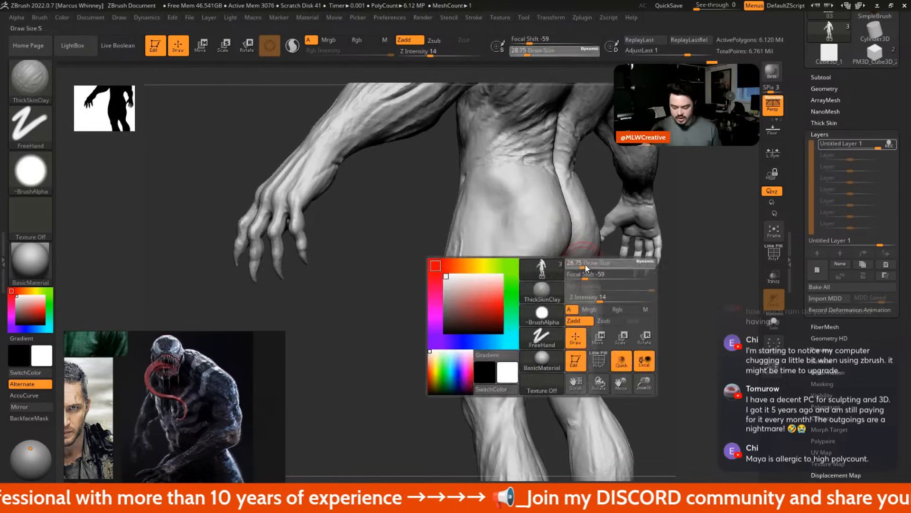
left_click_drag(641, 304, 588, 299)
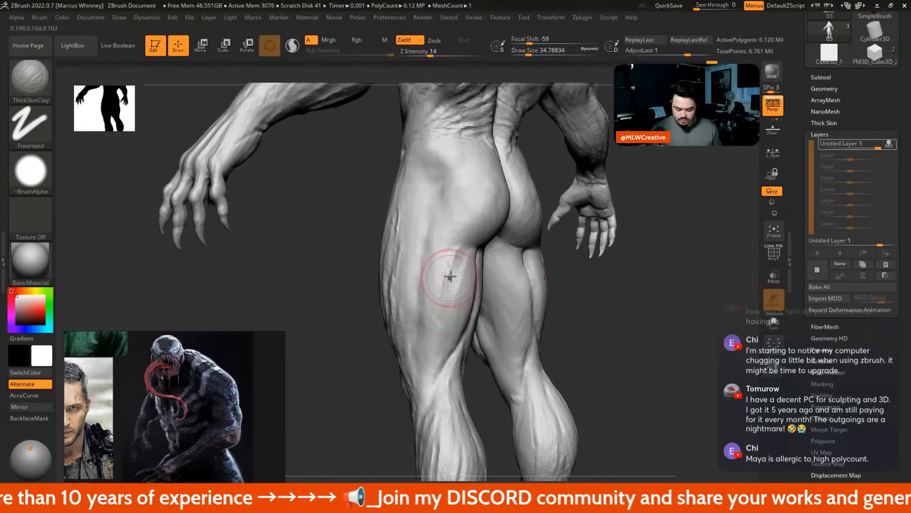
key("space")
left_click_drag(480, 257, 443, 250)
key("space")
left_click_drag(439, 296, 447, 296)
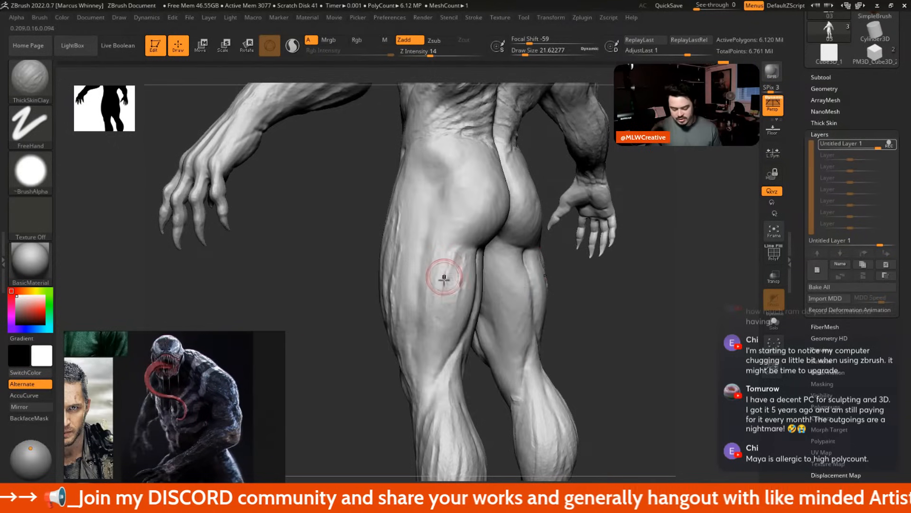
Sculpt vertical strands down the back of the thighs to the knees, using draw sizes of about 32.7 and 21.6
key("bracketright")
left_click_drag(436, 254, 425, 373)
key("bracketleft")
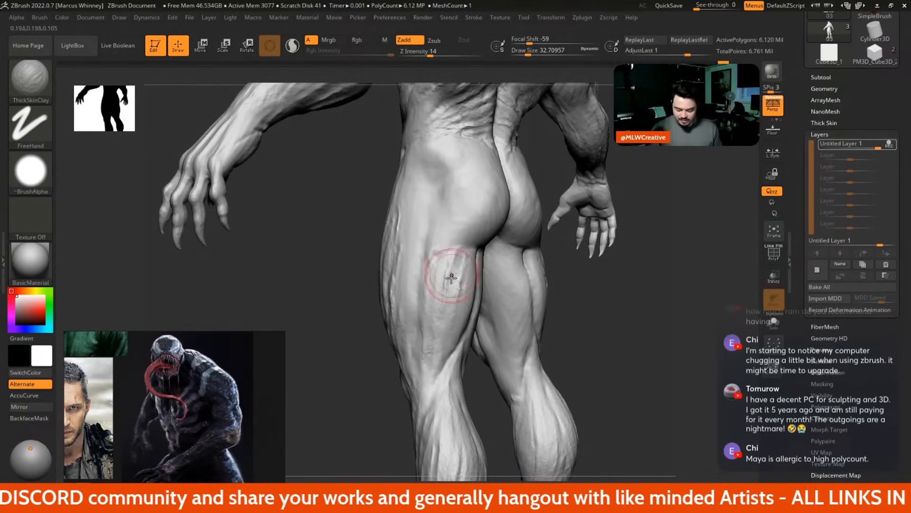
left_click_drag(440, 264, 423, 372)
right_click_drag(512, 261, 458, 322)
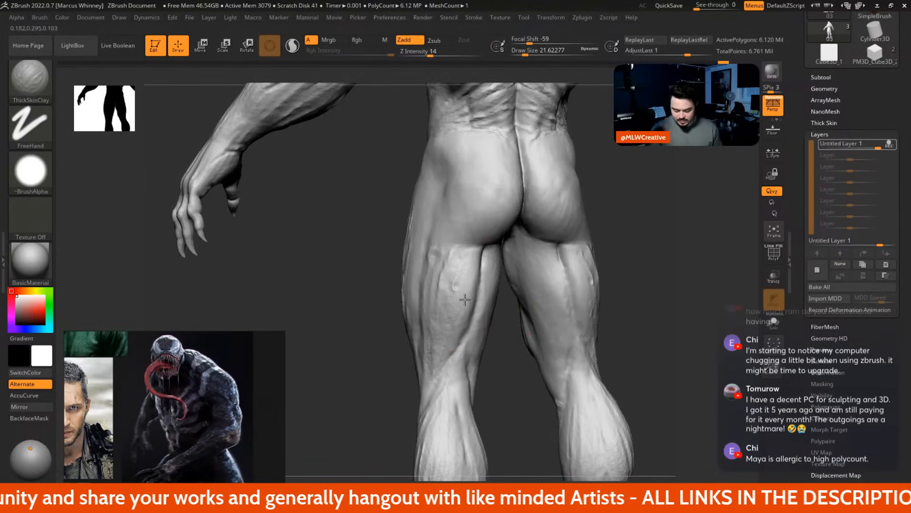
left_click_drag(472, 261, 451, 321)
Add finer strands on the inner and lower back of the thighs with a draw size of about 18.5
key("space")
left_click_drag(474, 283, 472, 263)
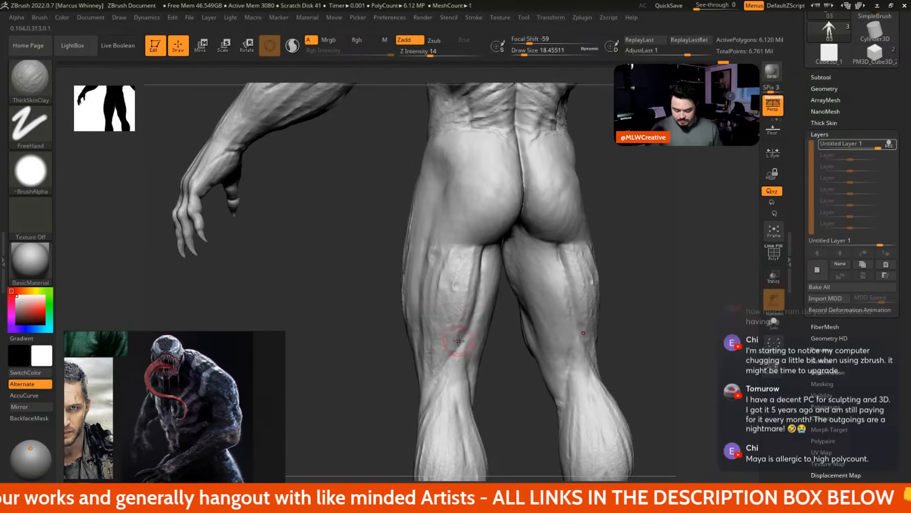
left_click_drag(459, 341, 449, 366)
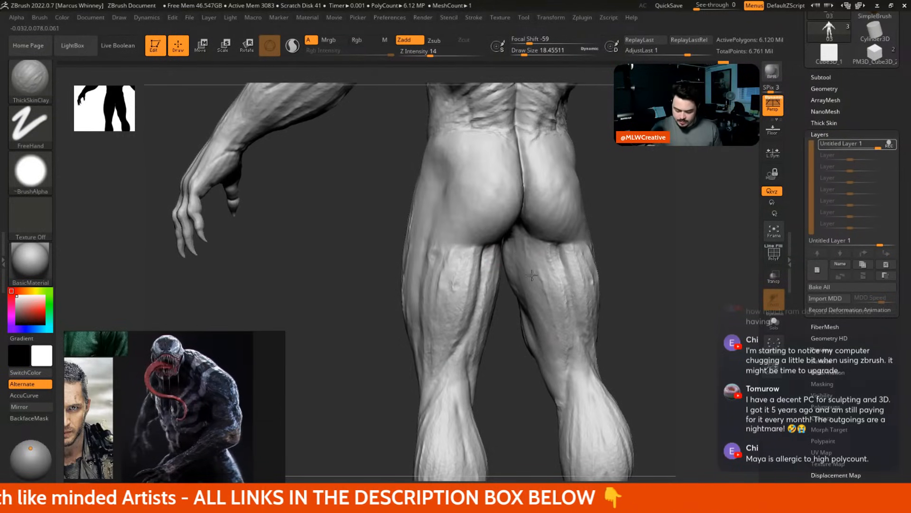
right_click_drag(534, 297, 523, 230, "alt")
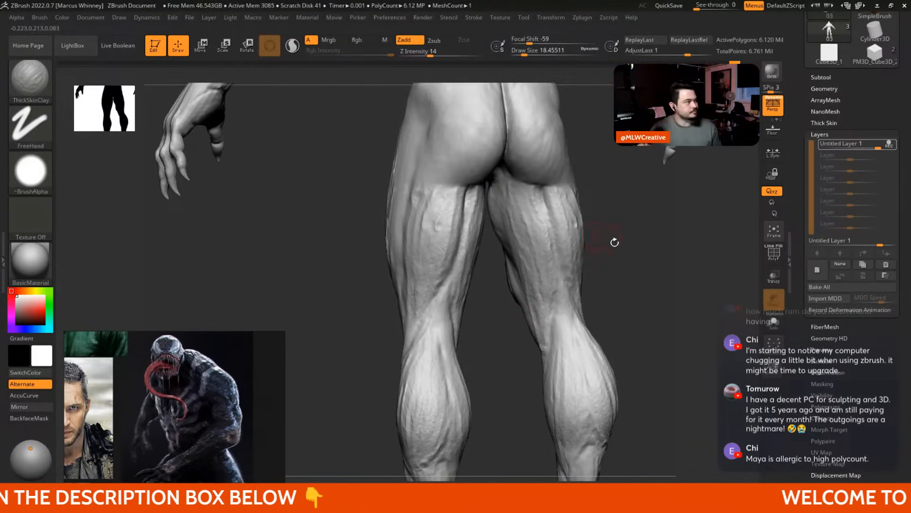
Extend the strands along the outer back of the thighs and the hips beside the buttocks, keeping the draw size at about 18.5
left_click_drag(615, 243, 529, 218)
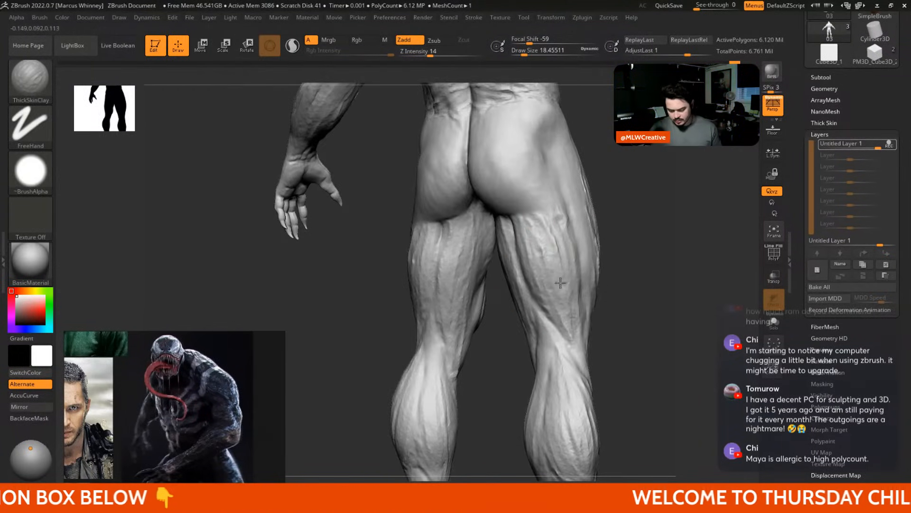
right_click_drag(560, 283, 569, 223)
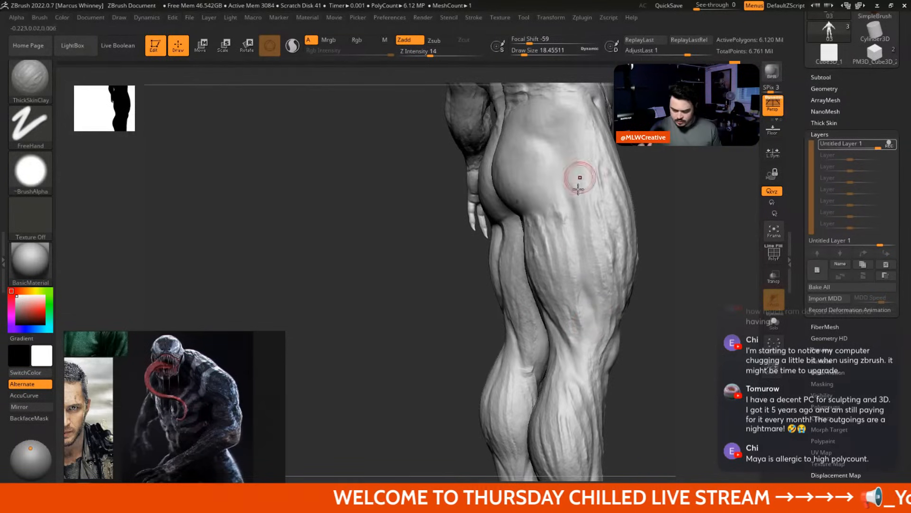
left_click_drag(651, 249, 647, 238, "alt")
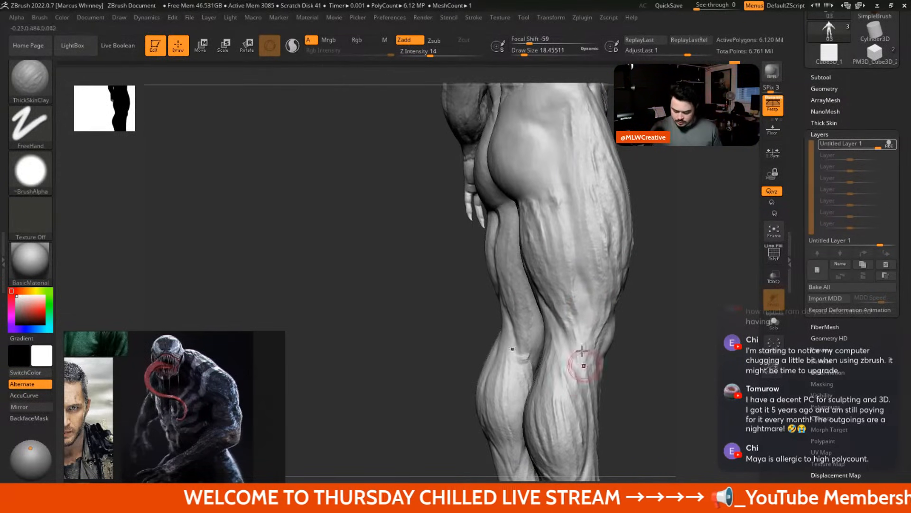
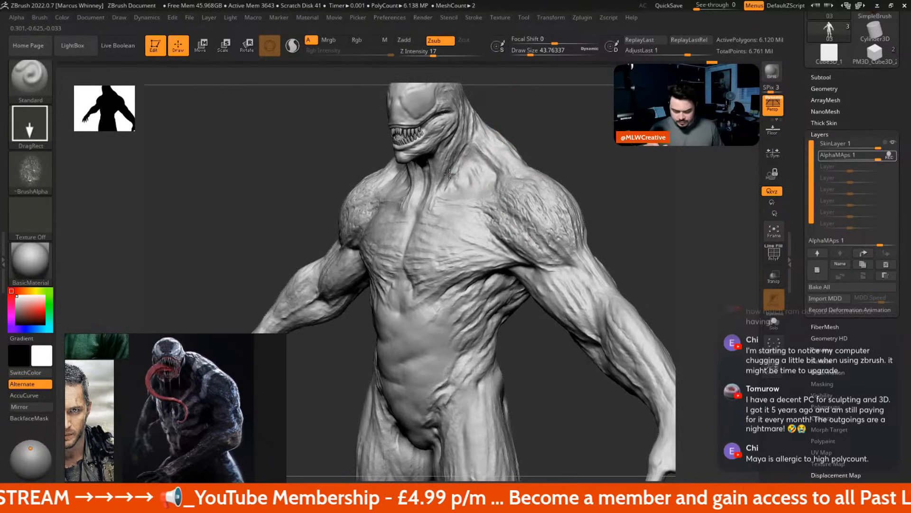
Set the Standard brush to draw size 28.75 and Z Intensity 12, and load the SW_BurnedSkin_06 alpha
mouse_move(586, 194)
left_mouse_down()
mouse_move(594, 186)
mouse_move(608, 195)
left_mouse_up()
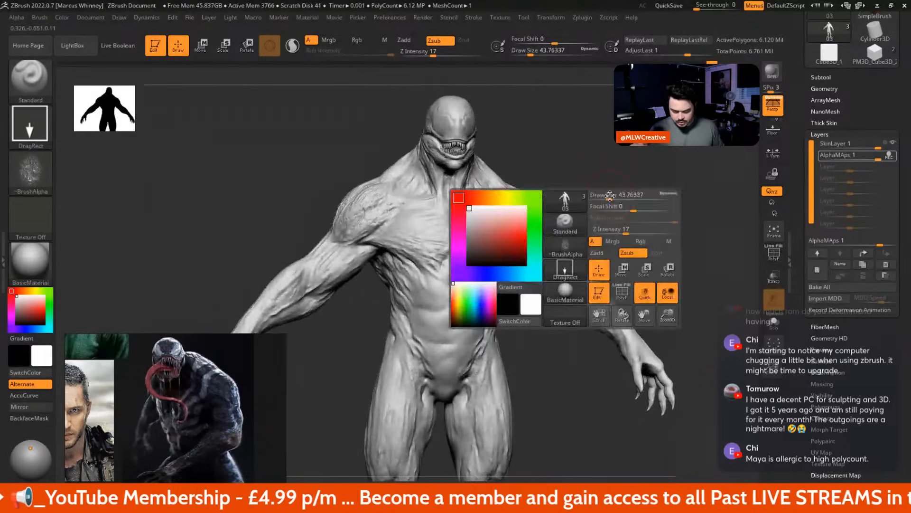
key("ctrl")
left_click_drag(445, 51, 440, 51)
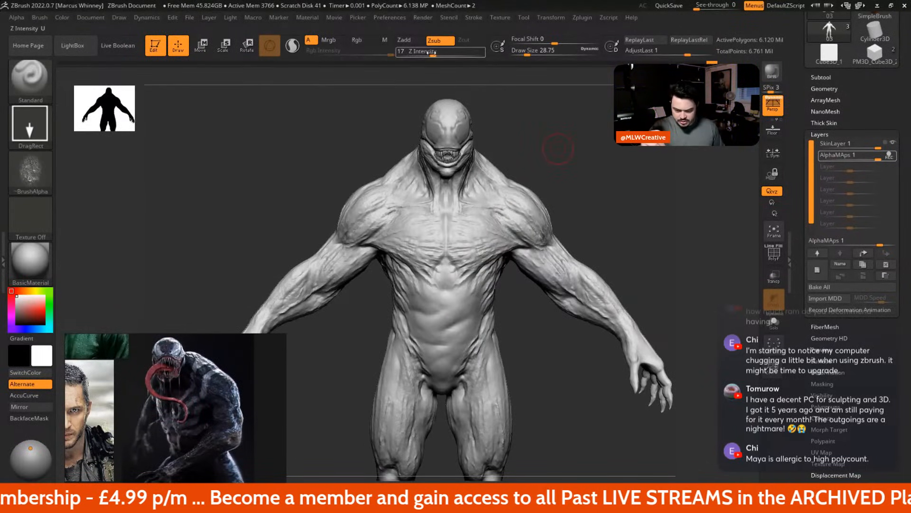
left_click(30, 171)
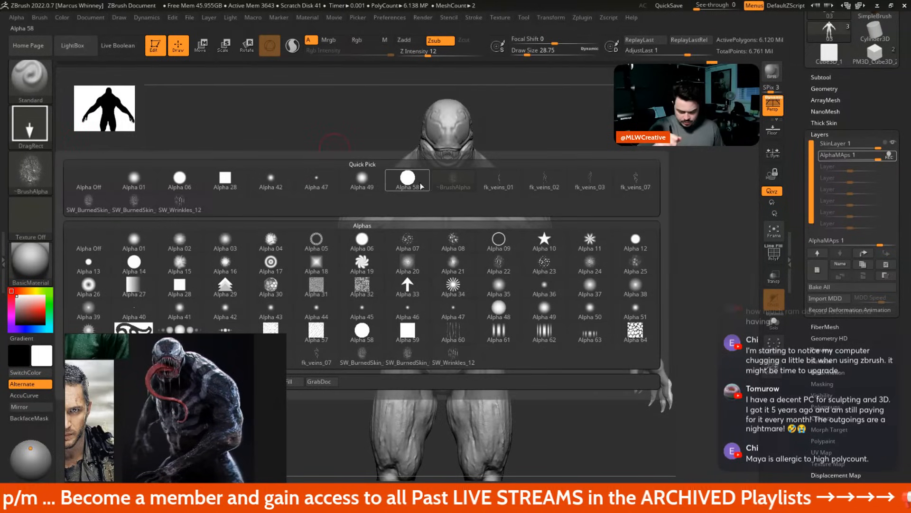
mouse_move(138, 209)
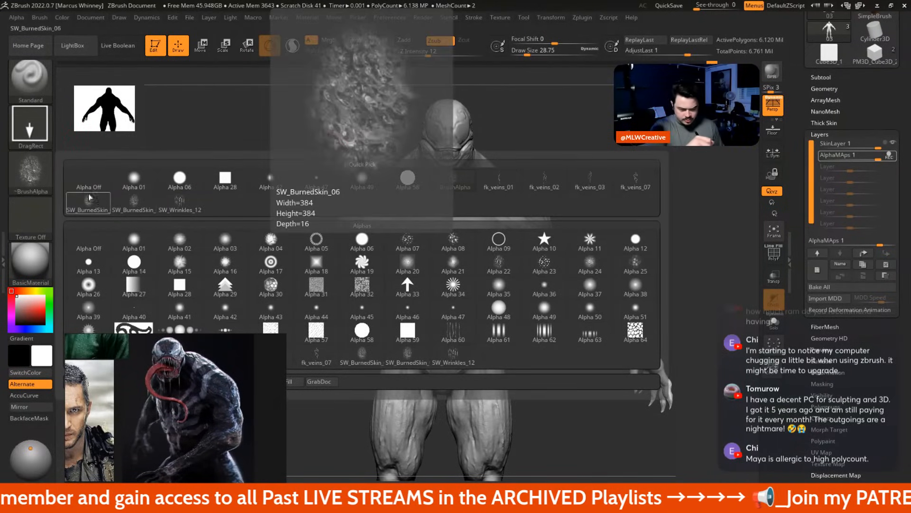
left_click(99, 199)
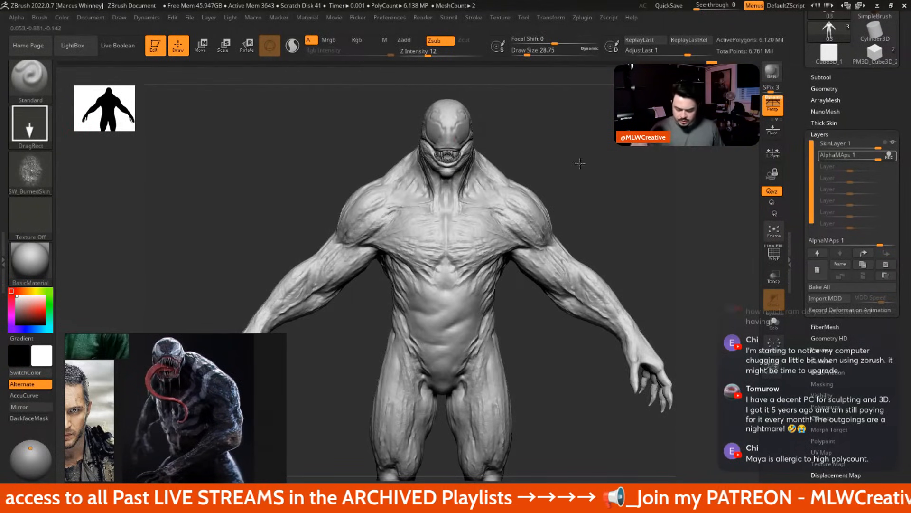
Stamp the SW_BurnedSkin_06 alpha over the chest and shoulders in Zsub mode
right_click_drag(465, 199, 533, 200)
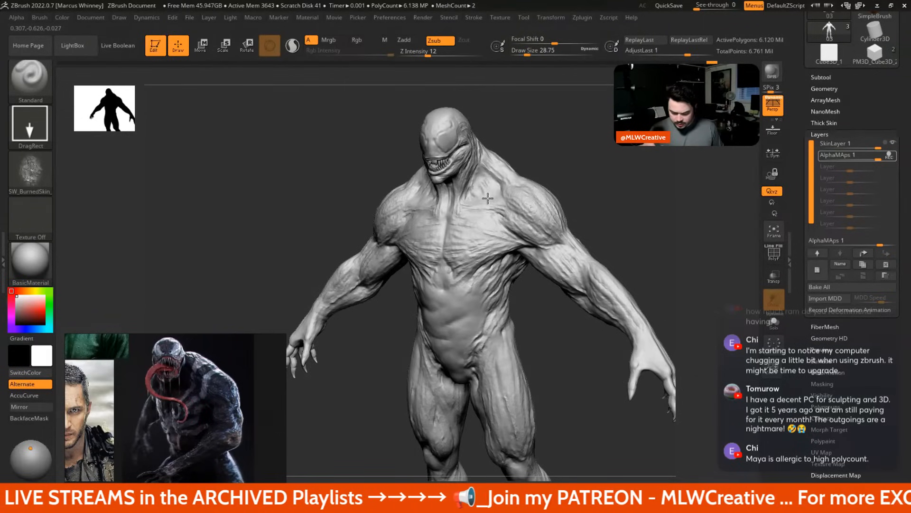
right_click_drag(588, 166, 584, 187, "alt")
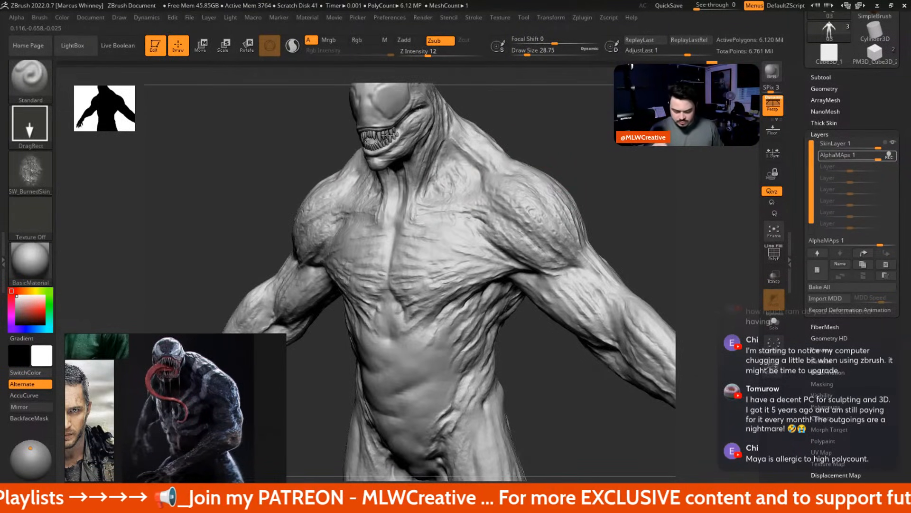
right_click_drag(596, 184, 546, 168, "ctrl")
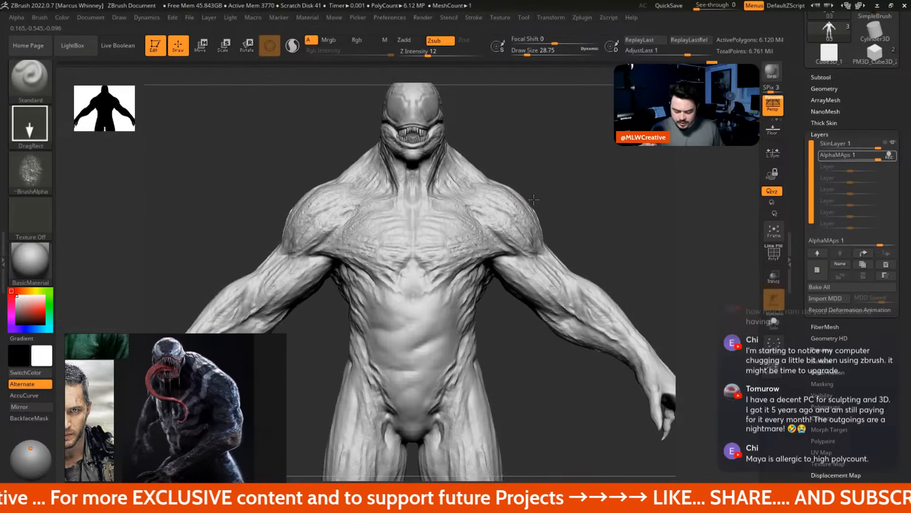
right_click_drag(519, 185, 481, 232)
Try stamping the burned-skin alpha over the abdomen, once with Zsub and once with Zadd
left_click_drag(402, 231, 460, 133)
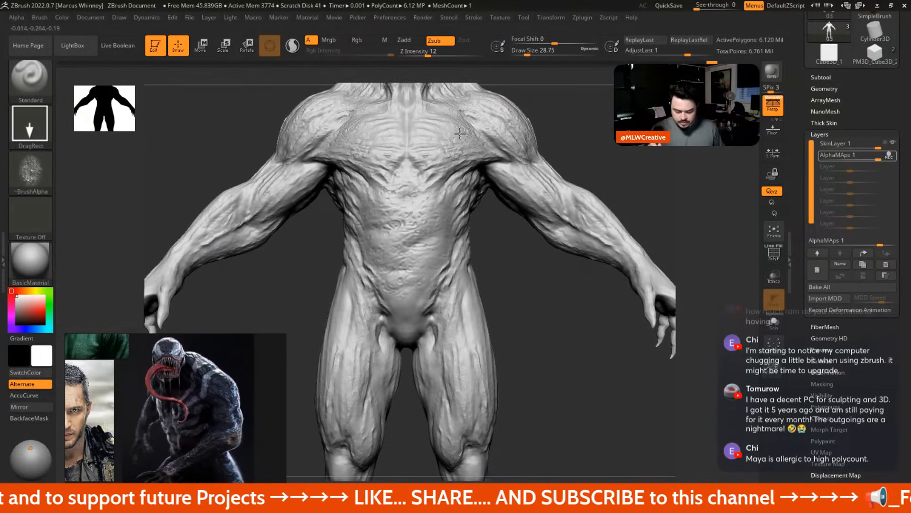
key("ctrl+z")
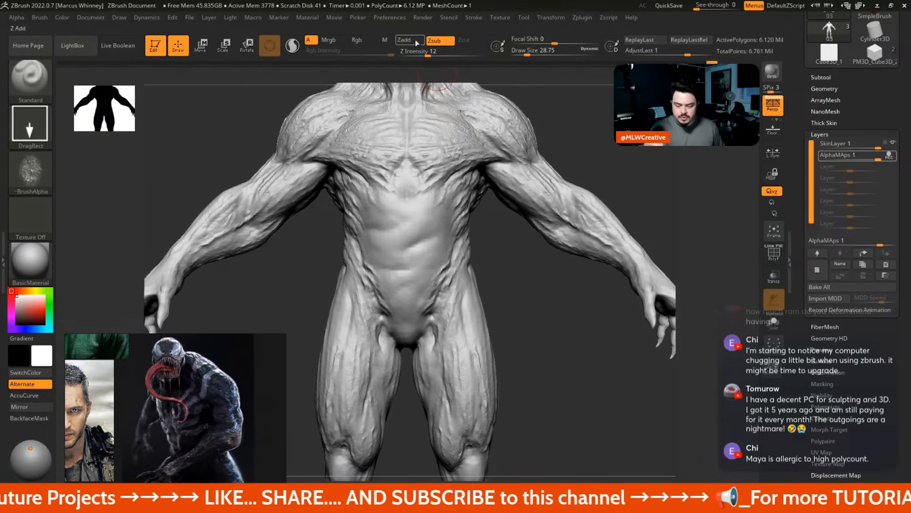
left_click_drag(408, 228, 524, 267)
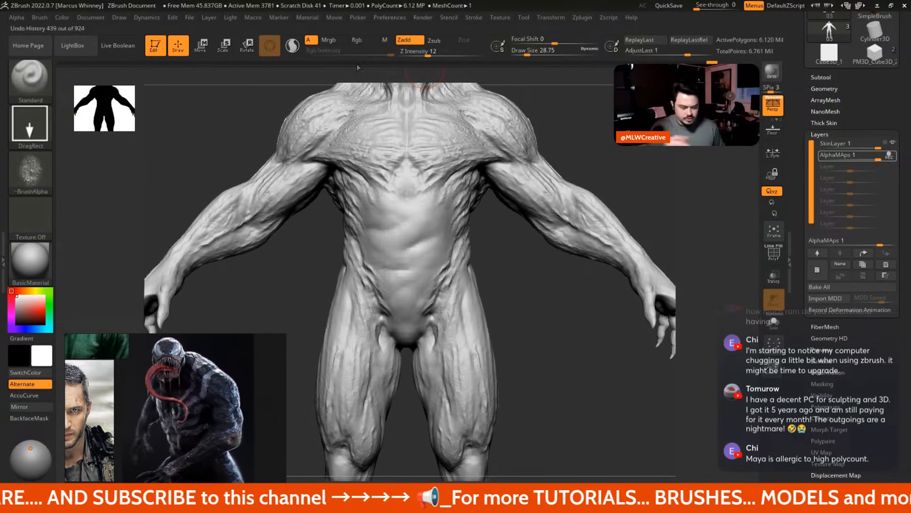
Load the second SW_BurnedSkin alpha, return to Zsub mode and stamp the texture over the abdomen and lower chest
left_click(22, 162)
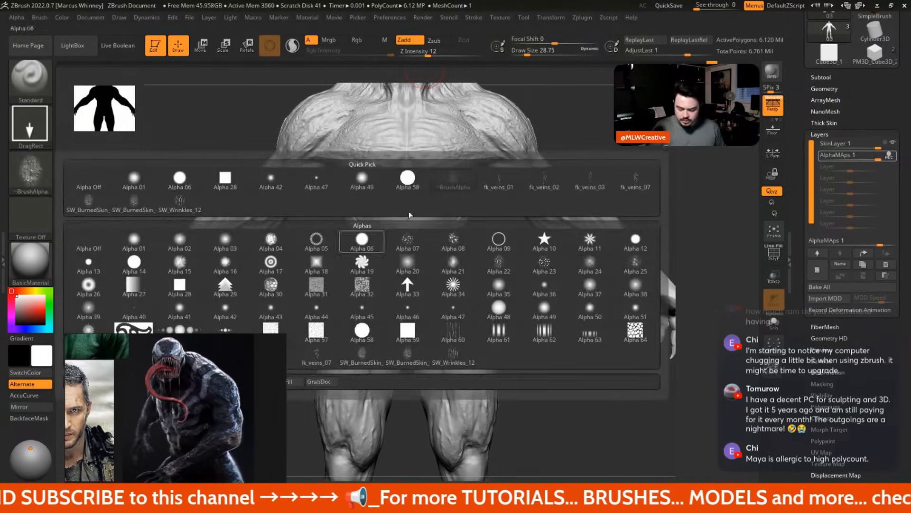
left_click(102, 209)
left_click(39, 175)
left_click(133, 201)
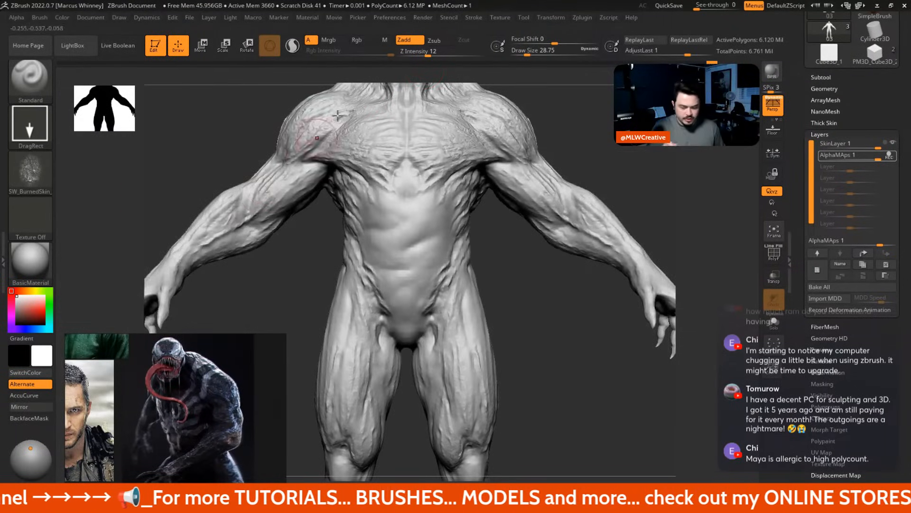
left_click(431, 41)
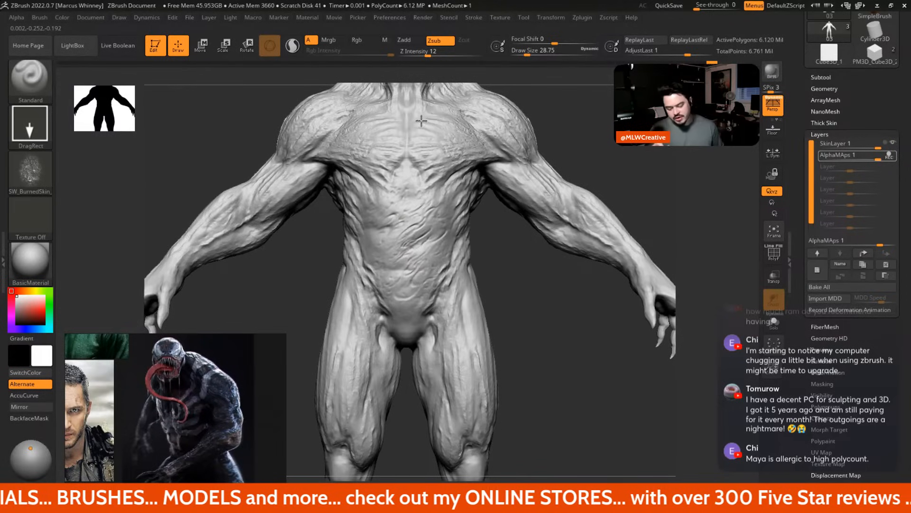
left_click_drag(437, 112, 440, 122)
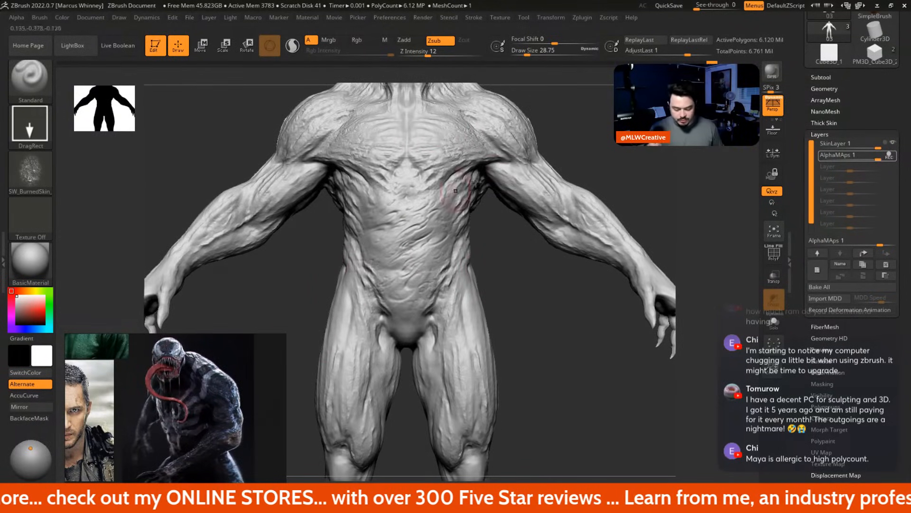
Try stamping the second burned-skin alpha on the knees and front of the lower legs
key("f")
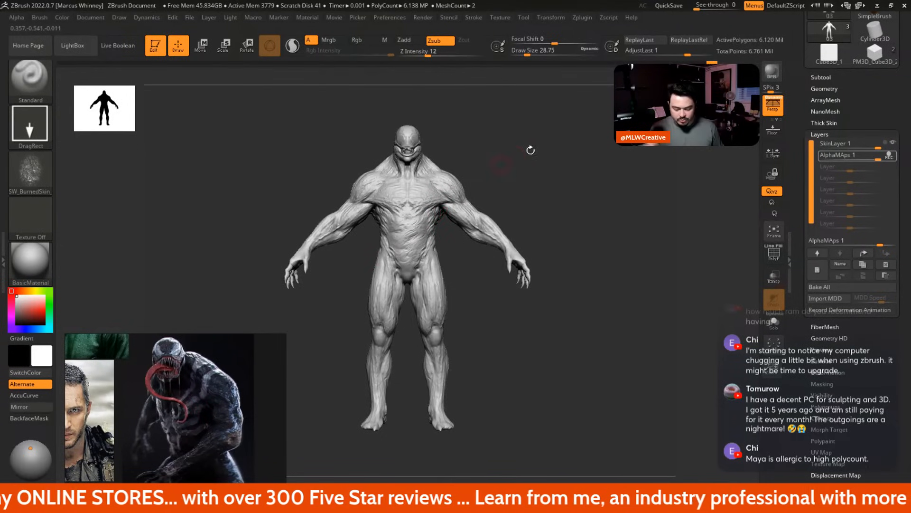
left_click_drag(502, 164, 543, 252, "alt")
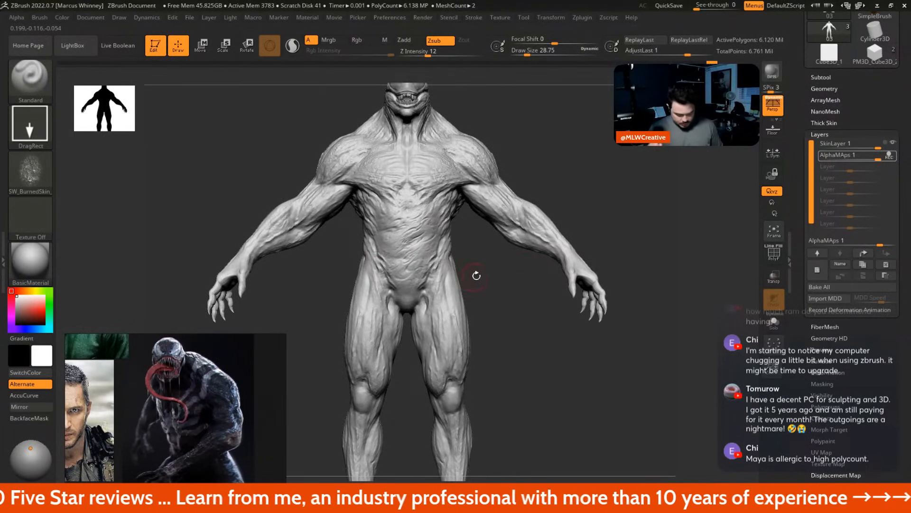
left_click_drag(511, 318, 470, 272)
left_click_drag(457, 311, 428, 242)
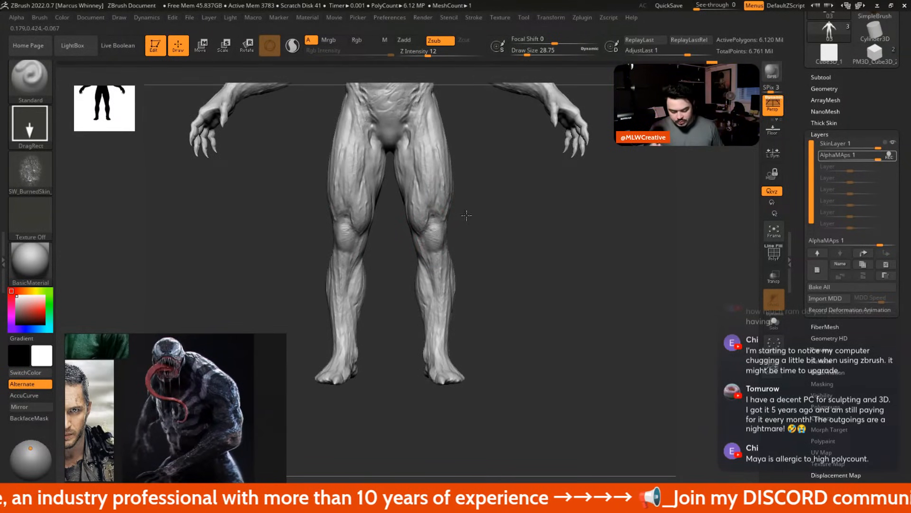
key("ctrl+z")
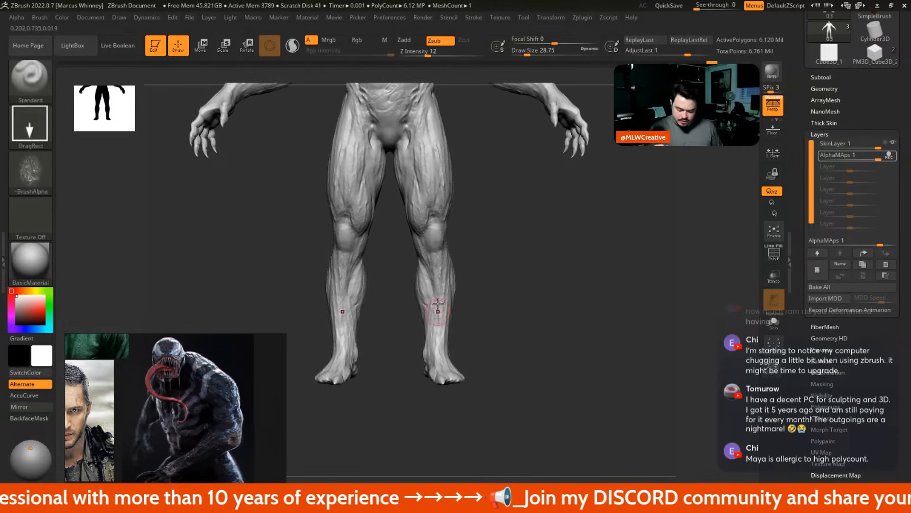
left_click_drag(434, 280, 416, 242)
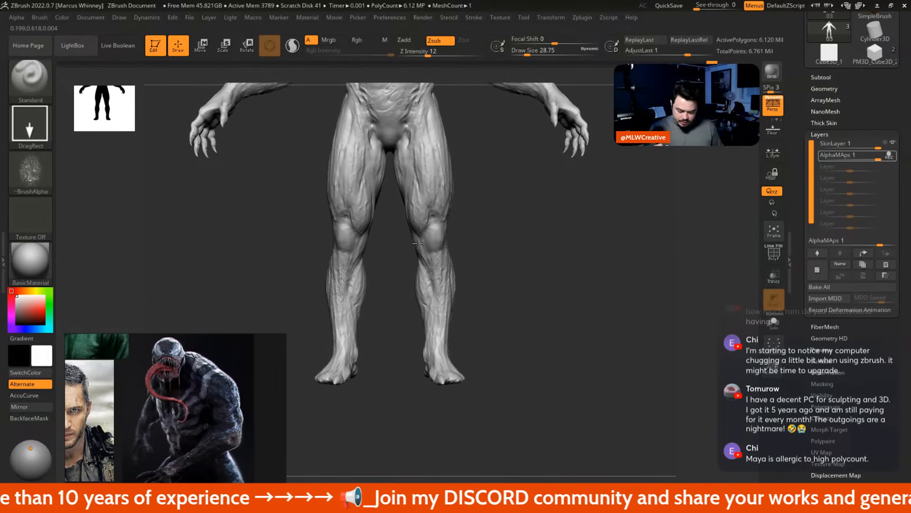
key("ctrl")
Reload the SW_BurnedSkin_06 alpha and stamp it over the front of the lower legs and around the knees
left_click(48, 171)
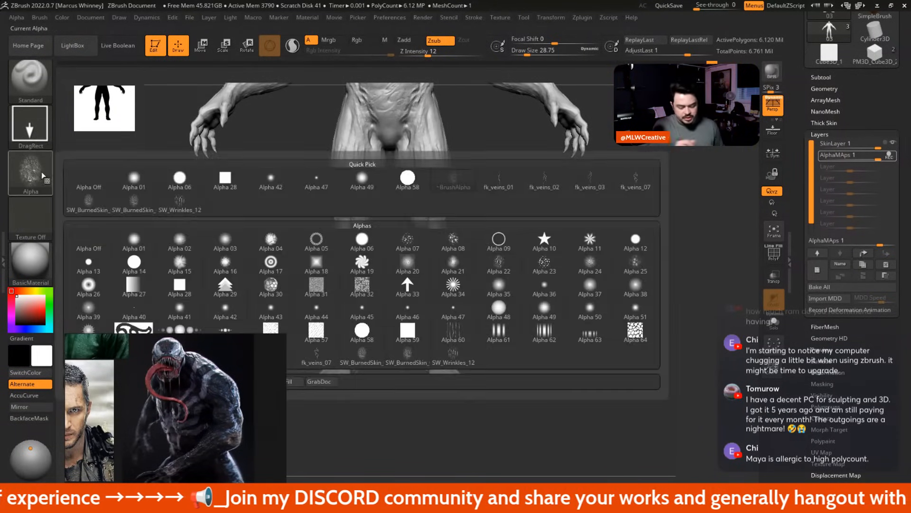
left_click(85, 199)
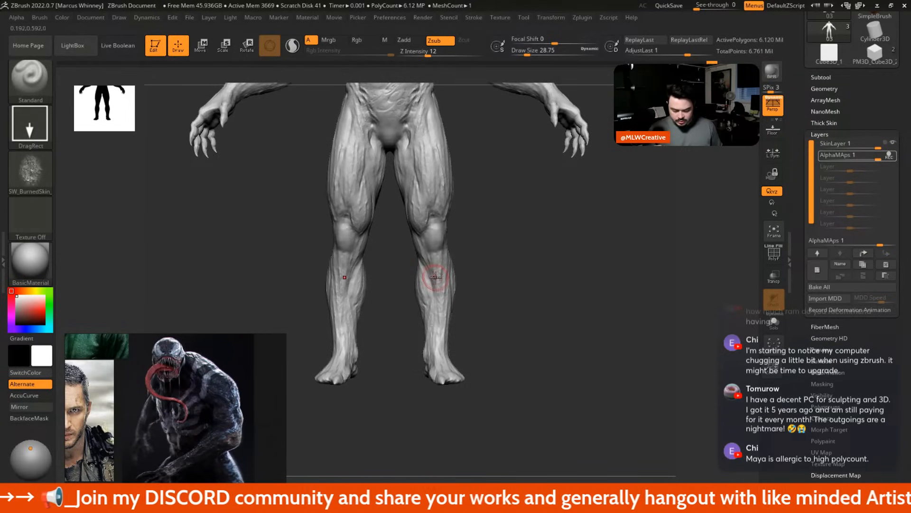
left_click_drag(493, 263, 441, 233)
left_click_drag(420, 187, 434, 248)
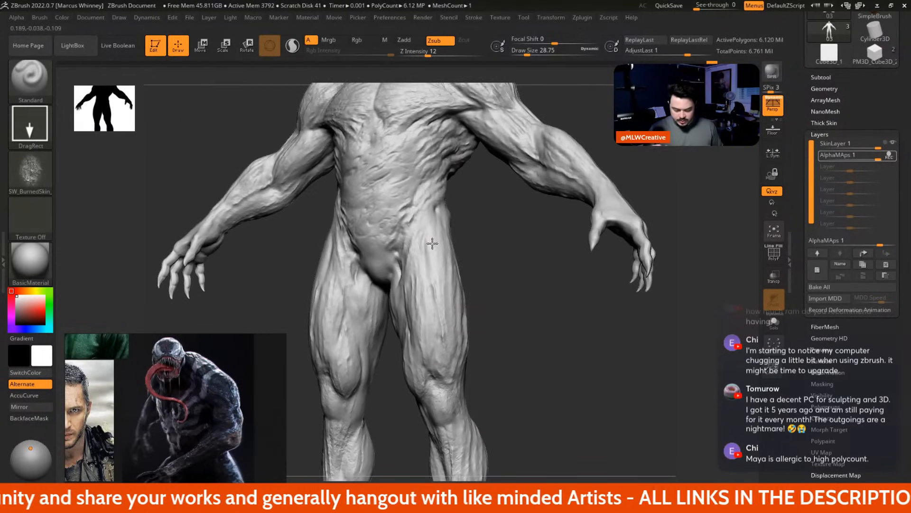
Stamp the SW_BurnedSkin_06 alpha on the outer buttocks, the backs of the calves and the shoulder blades
mouse_move(497, 266)
left_mouse_down("alt")
mouse_move(569, 127)
mouse_move(499, 142)
left_mouse_up("alt")
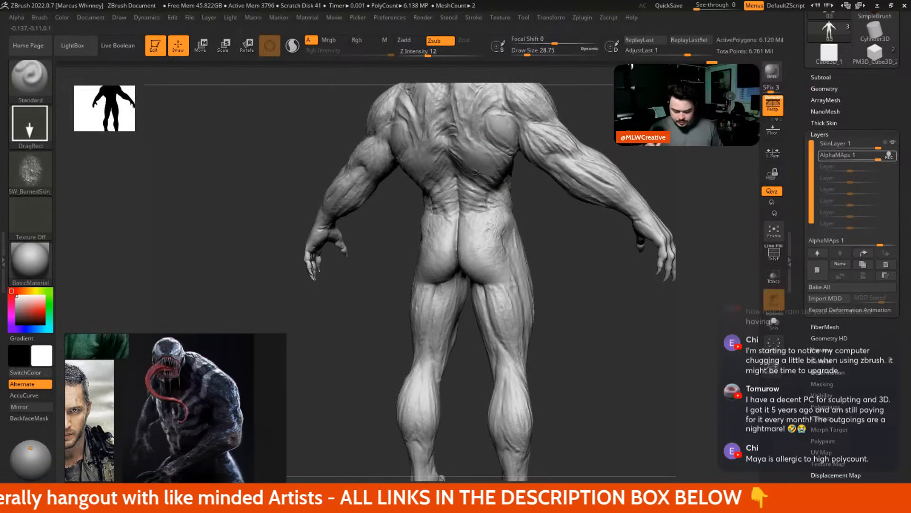
left_click_drag(569, 387, 539, 291, "alt")
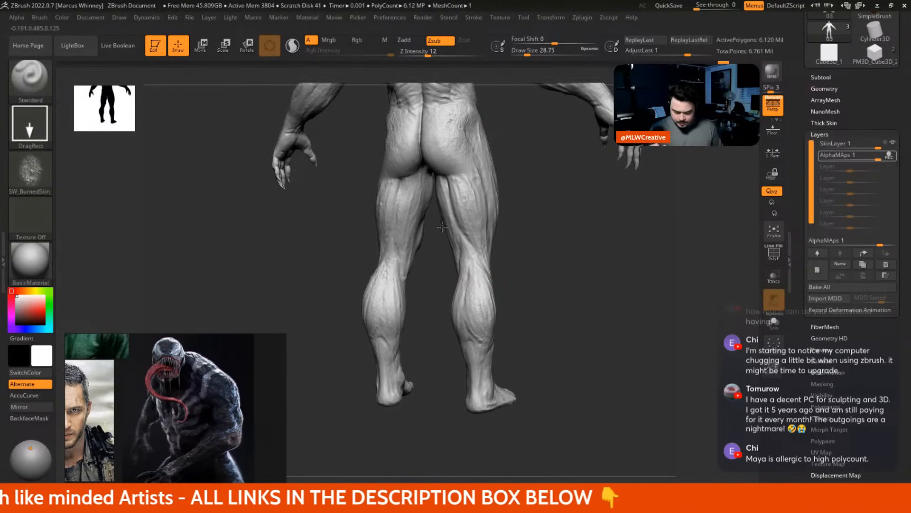
key("f")
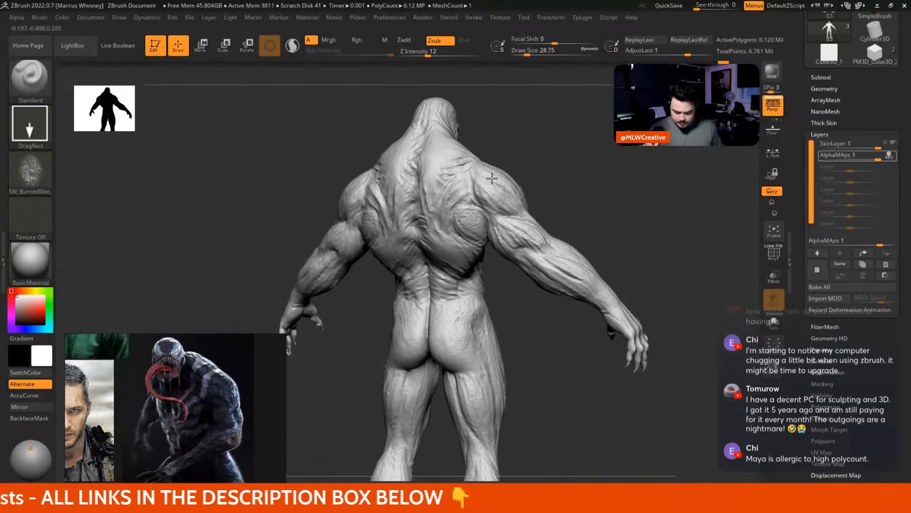
Switch the Standard brush to the Spray stroke, raise the draw size to about 83 and adjust LazyMouse's LazyStep
left_click_drag(467, 262, 466, 262)
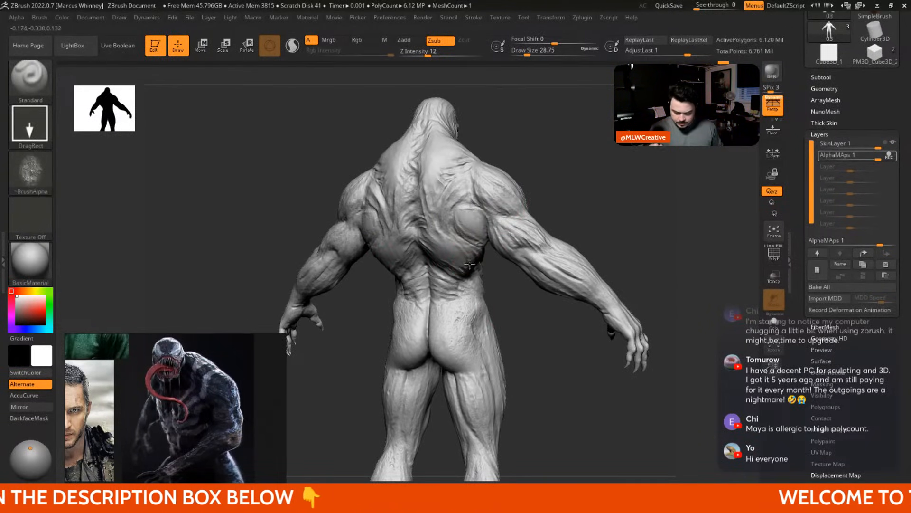
left_click(29, 124)
left_click(30, 125)
left_click(270, 133)
key("space")
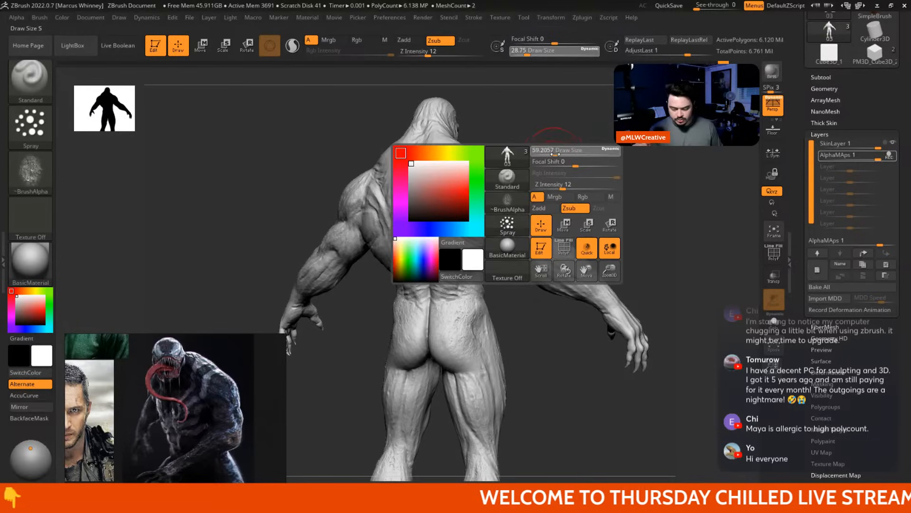
left_click(474, 17)
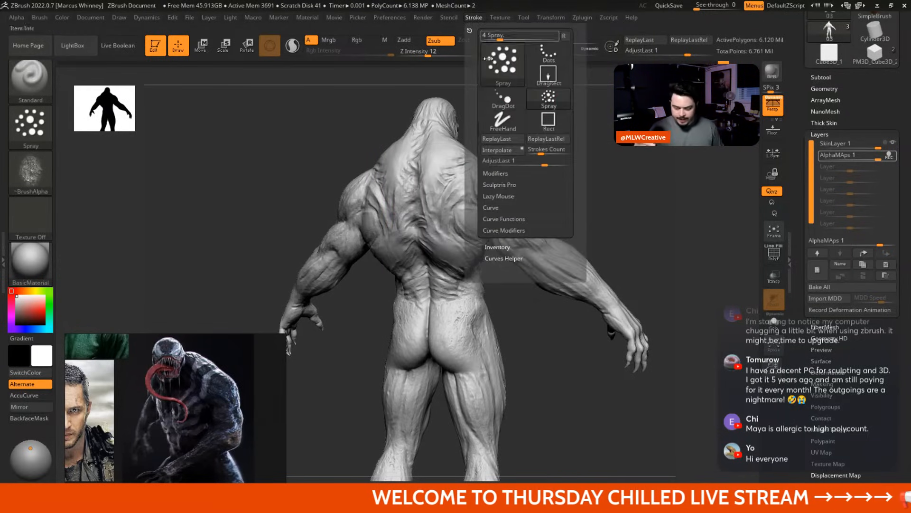
left_click(505, 195)
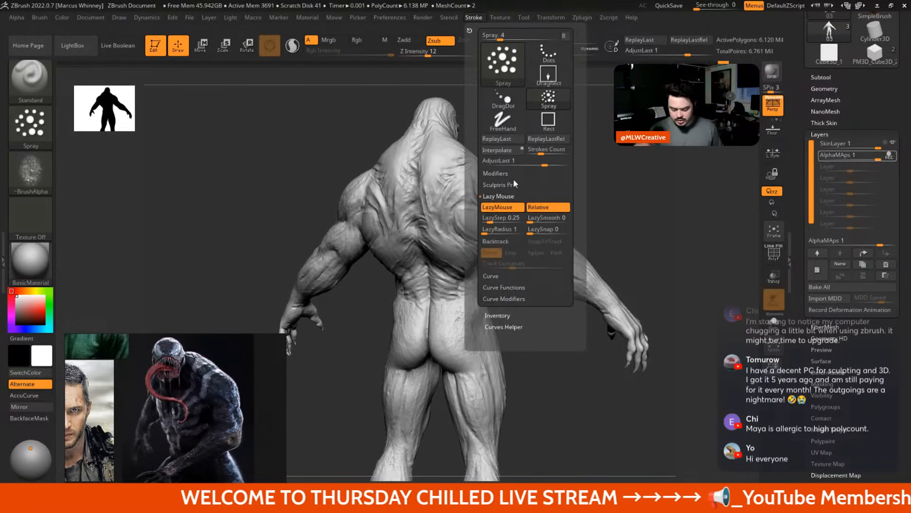
left_click_drag(496, 218, 492, 220)
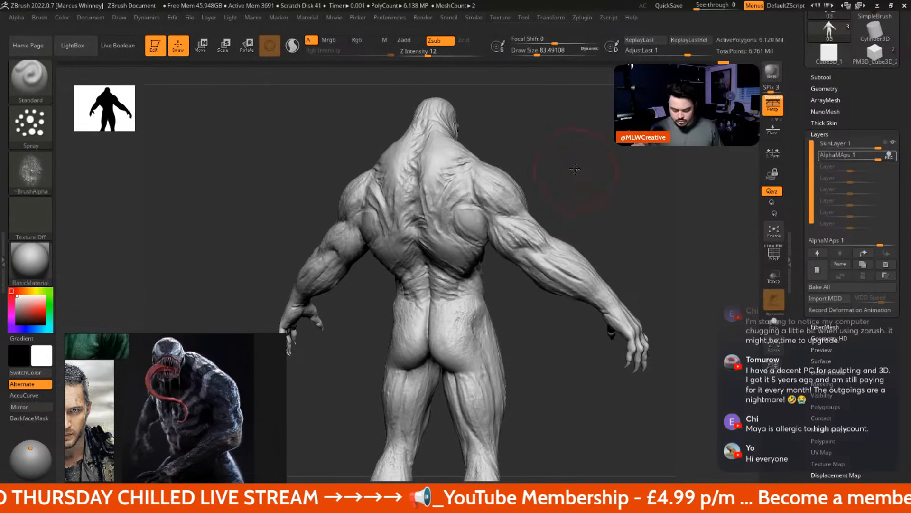
Set the draw size to about 90 and spray the burned-skin texture over the back and torso
left_click_drag(576, 169, 569, 176, "alt")
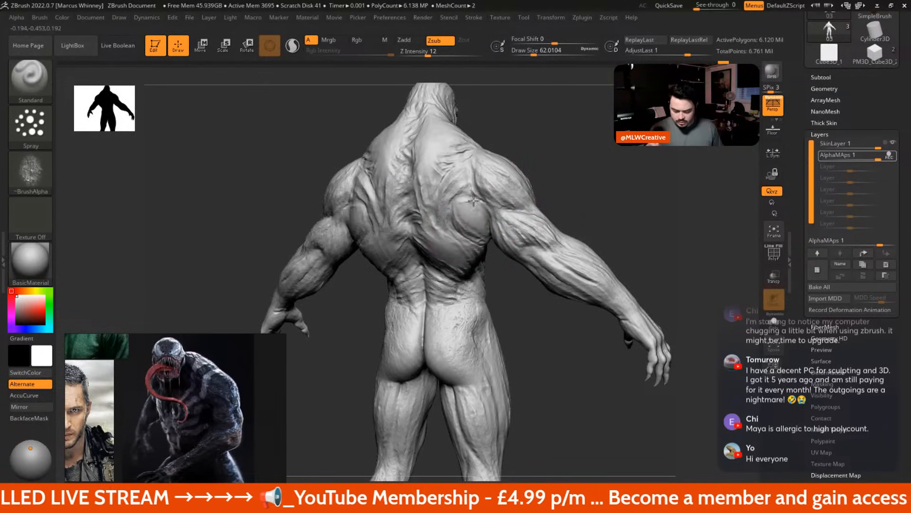
left_click_drag(547, 126, 578, 216, "alt")
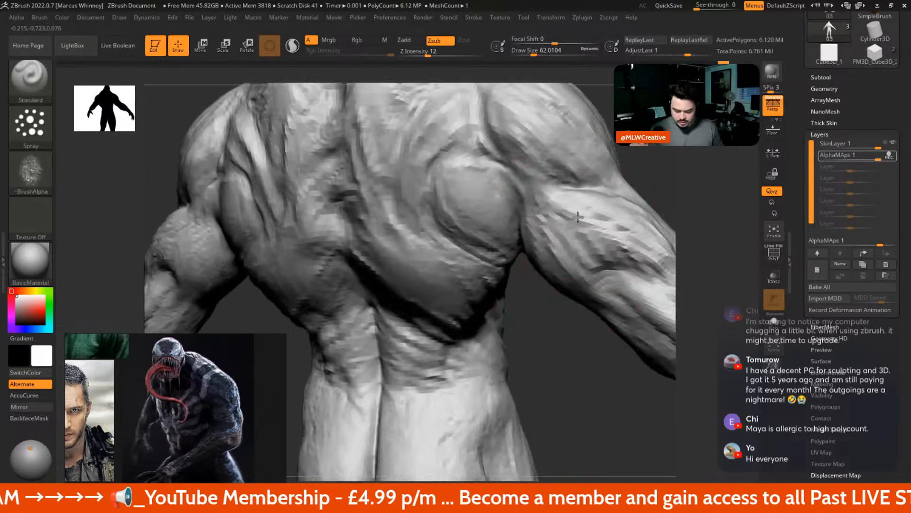
left_click_drag(572, 358, 560, 304, "alt")
key("space")
left_click_drag(461, 197, 467, 197)
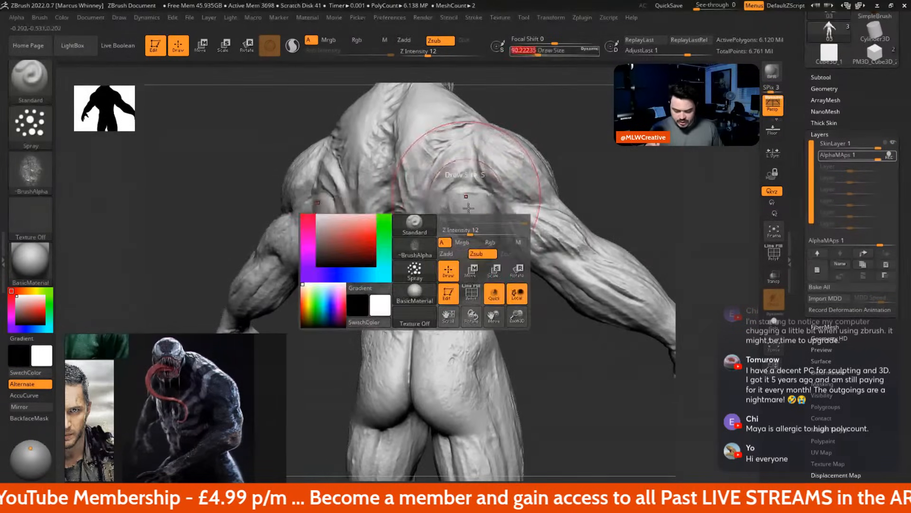
left_click_drag(518, 159, 446, 249, "alt")
left_click_drag(445, 298, 499, 322, "alt")
left_click_drag(601, 390, 428, 236)
left_click_drag(510, 232, 459, 185)
left_click_drag(429, 123, 413, 195)
left_click_drag(230, 281, 427, 209)
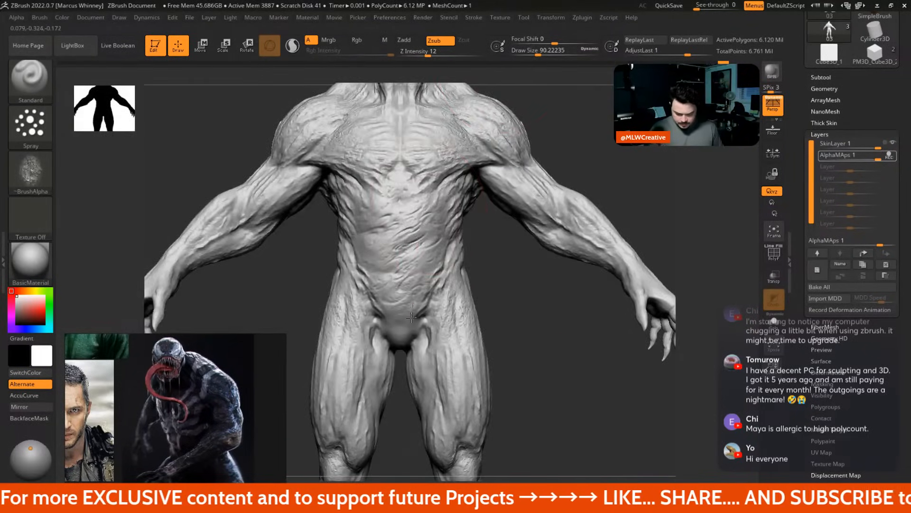
Spray the burned-skin texture over the legs, outer shoulders and arms
left_click_drag(408, 396, 418, 157, "alt")
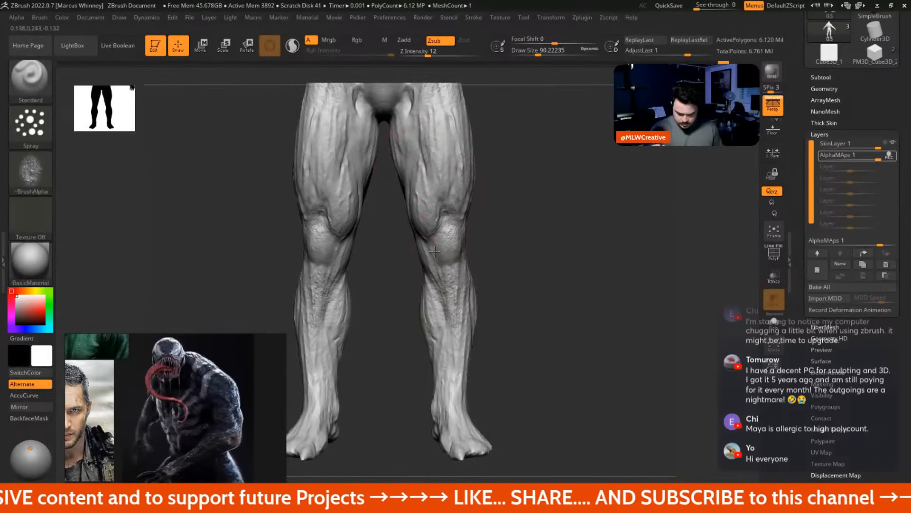
left_click_drag(441, 262, 505, 259)
left_click_drag(487, 189, 513, 225)
left_click_drag(318, 177, 372, 254)
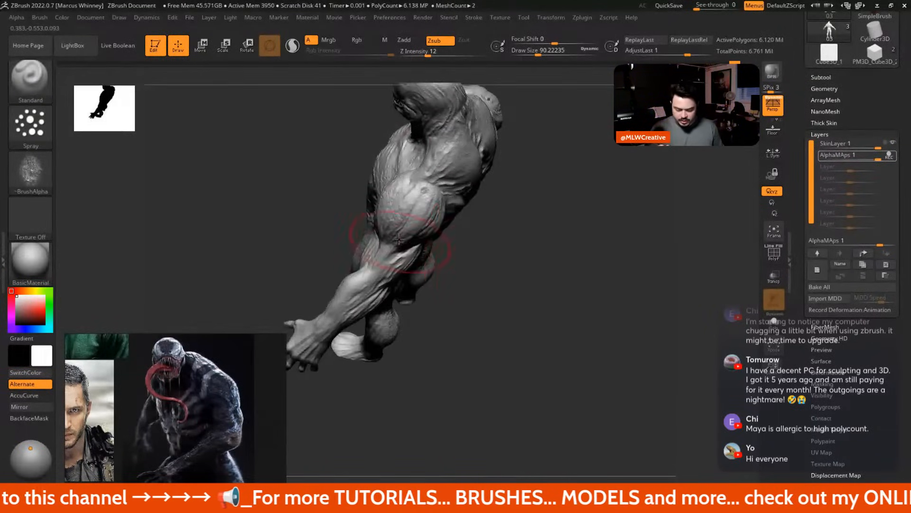
left_click_drag(490, 303, 333, 309)
left_click_drag(445, 275, 568, 352)
mouse_move(515, 217)
left_mouse_down()
mouse_move(576, 247)
mouse_move(583, 212)
left_mouse_up()
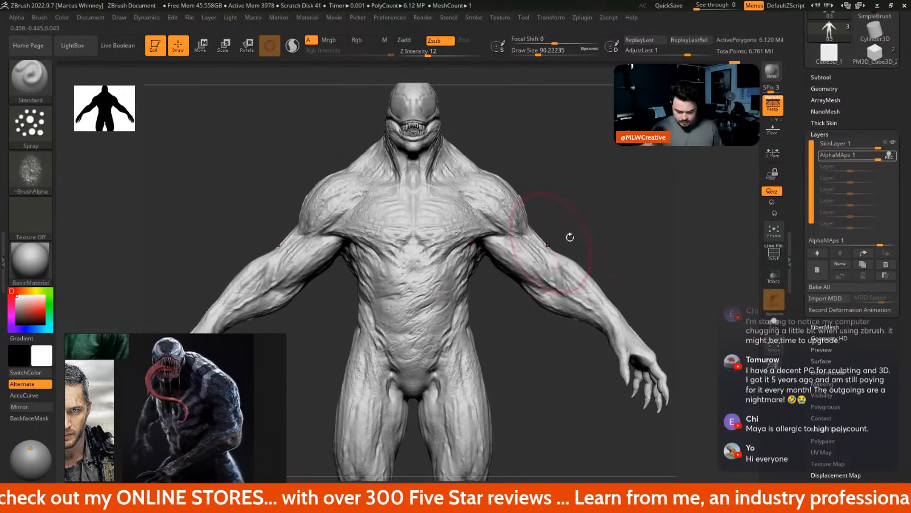
Load the SW_Wrinkles_12 alpha on the Standard spray brush and set the draw size to about 31
left_click_drag(568, 238, 577, 199, "alt")
key("b")
key("d")
key("s")
key("space")
key("b")
key("s")
key("t")
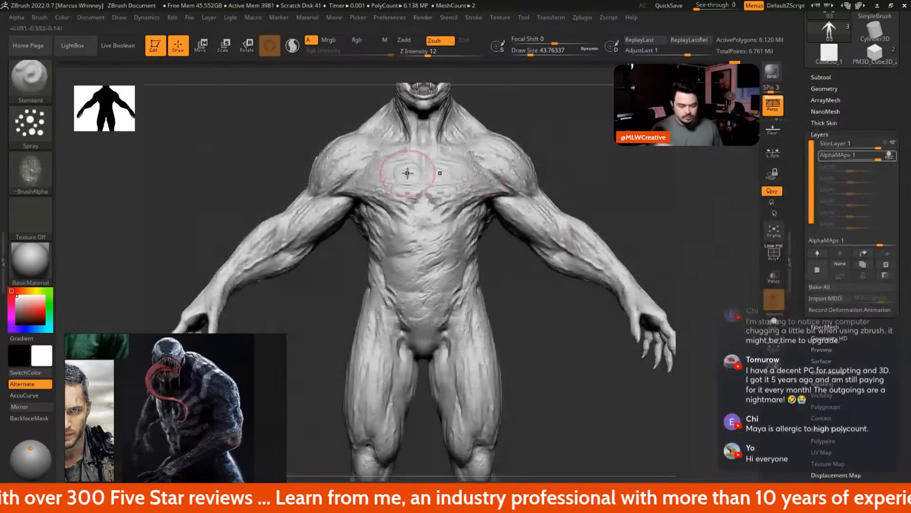
left_click(32, 175)
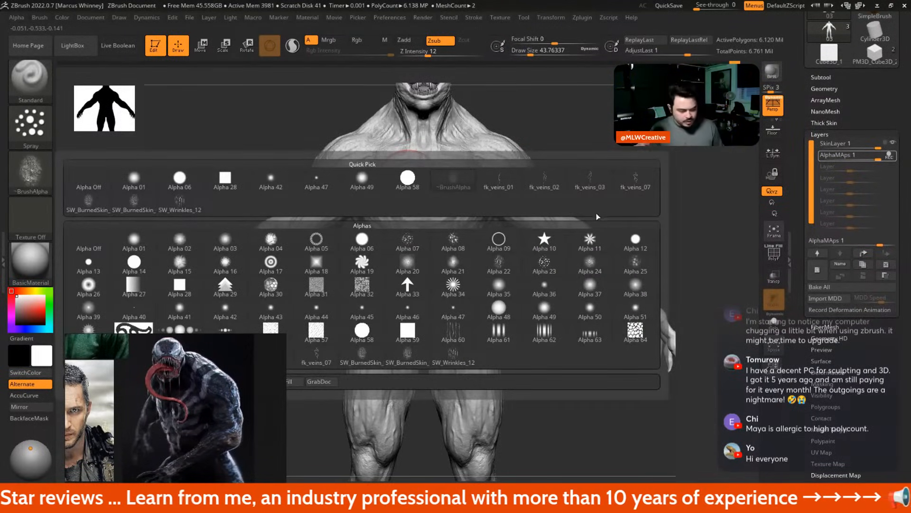
left_click(181, 214)
mouse_move(581, 149)
left_mouse_down()
mouse_move(580, 238)
mouse_move(570, 187)
mouse_move(600, 222)
mouse_move(580, 223)
left_mouse_up()
key("space")
mouse_move(580, 223)
right_mouse_down()
mouse_move(552, 154)
mouse_move(499, 235)
right_mouse_up()
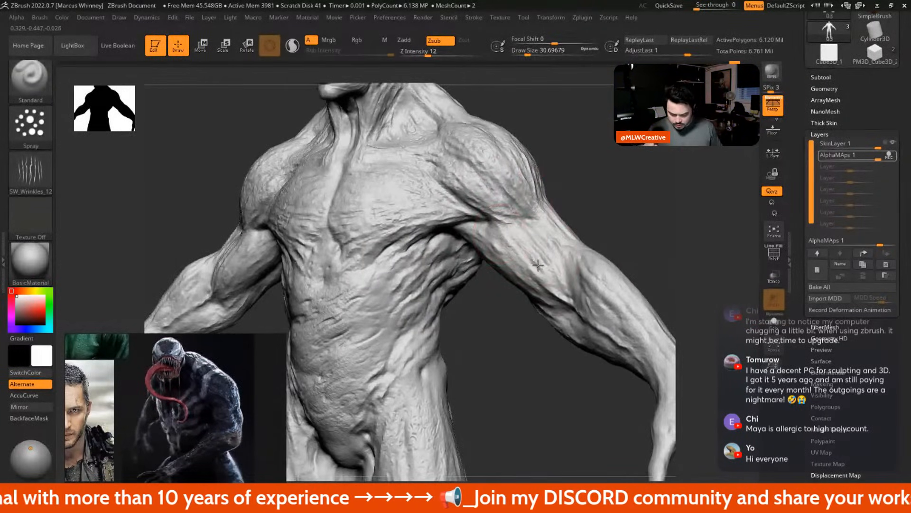
Rotate the wrinkle alpha so its lines run horizontally, set the draw size to about 39 and adjust the stroke's LazyStep
right_click_drag(543, 265, 631, 263, "ctrl")
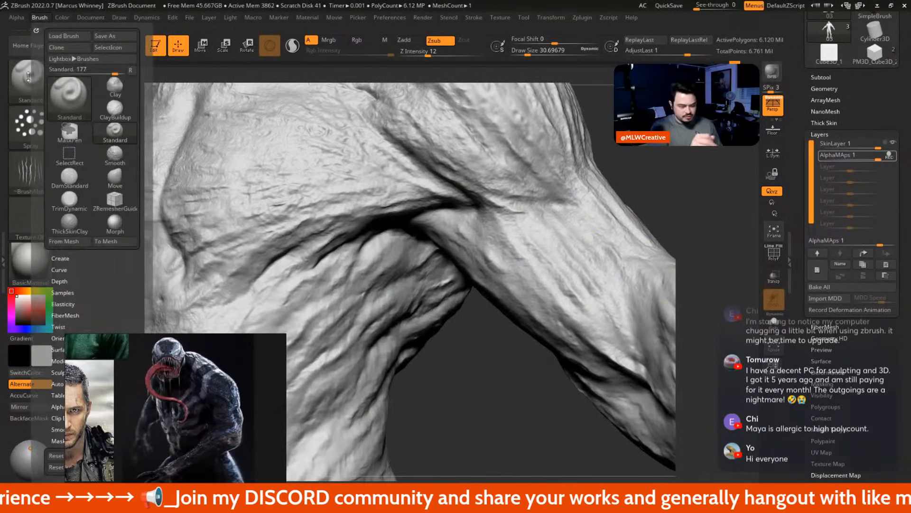
left_click(13, 22)
left_click(80, 280)
key("space")
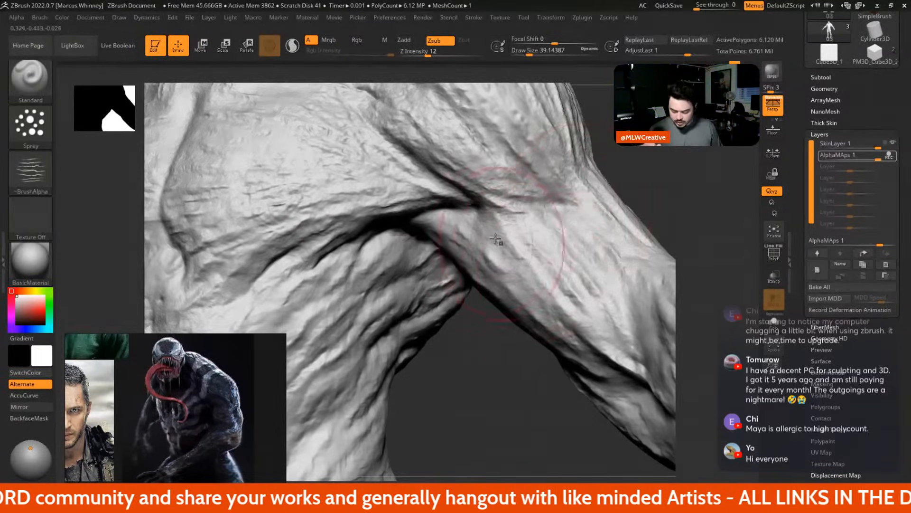
left_click_drag(633, 192, 613, 218)
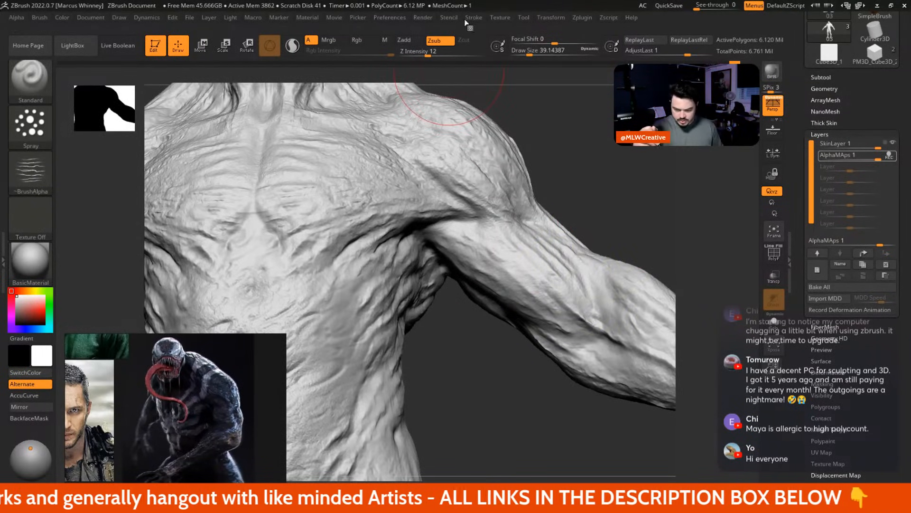
left_click(473, 18)
left_click(492, 219)
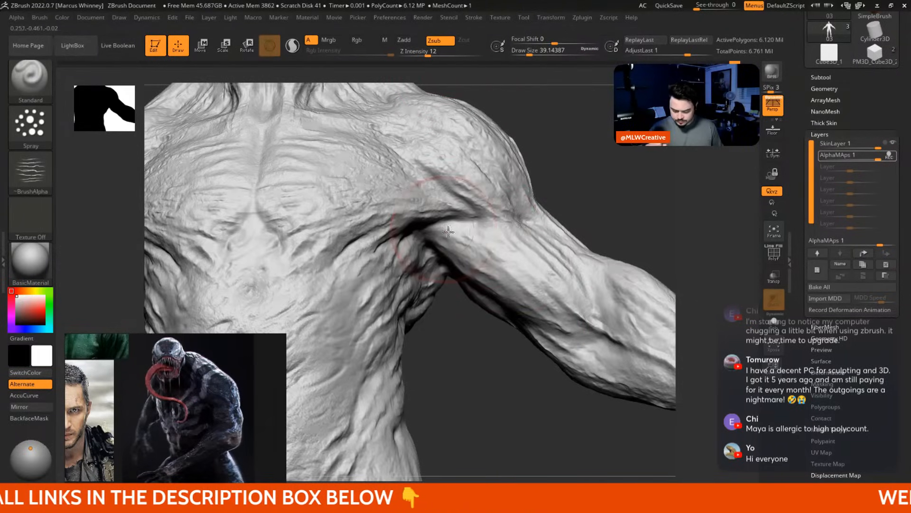
Spray the rotated wrinkle texture along the forearm and upper arm, settling on a draw size of about 44
right_click_drag(581, 243, 535, 187, "ctrl")
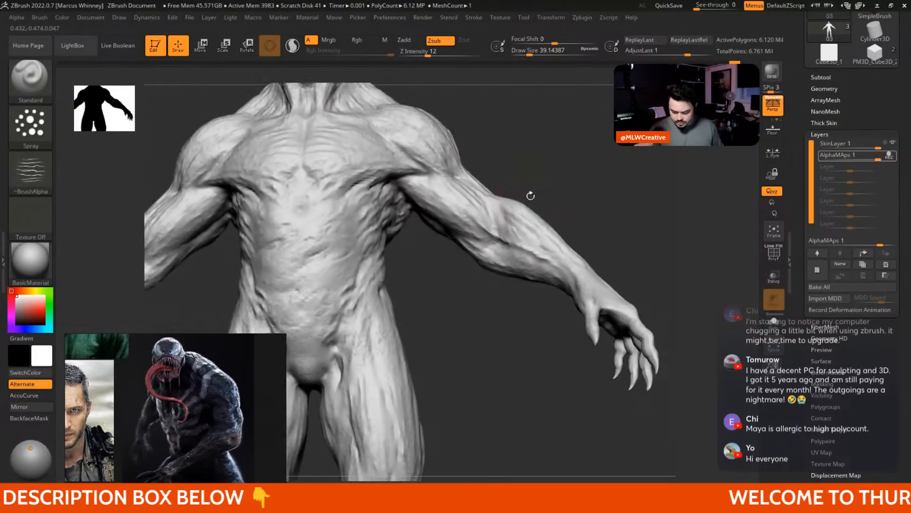
right_click_drag(580, 249, 499, 256)
right_click(498, 255)
left_click_drag(540, 244, 545, 244)
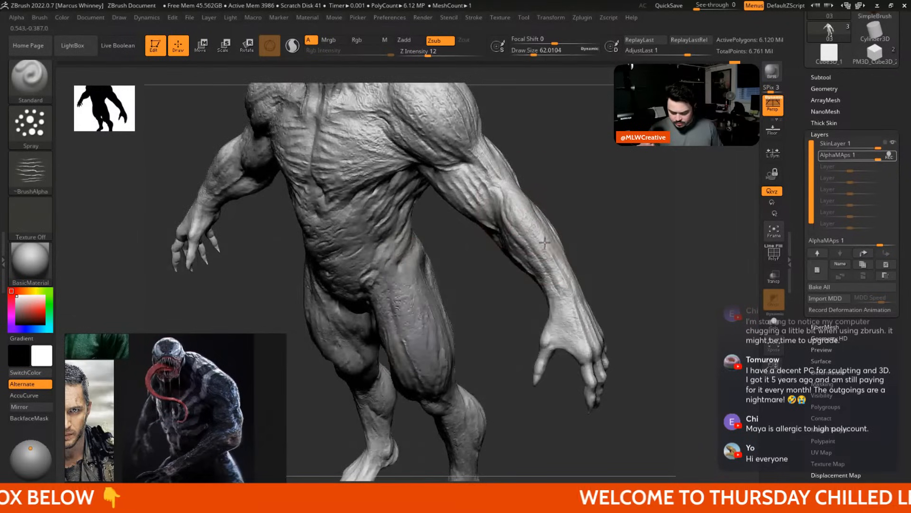
left_click_drag(587, 335, 565, 309)
right_click(522, 323)
left_click_drag(568, 263, 563, 262)
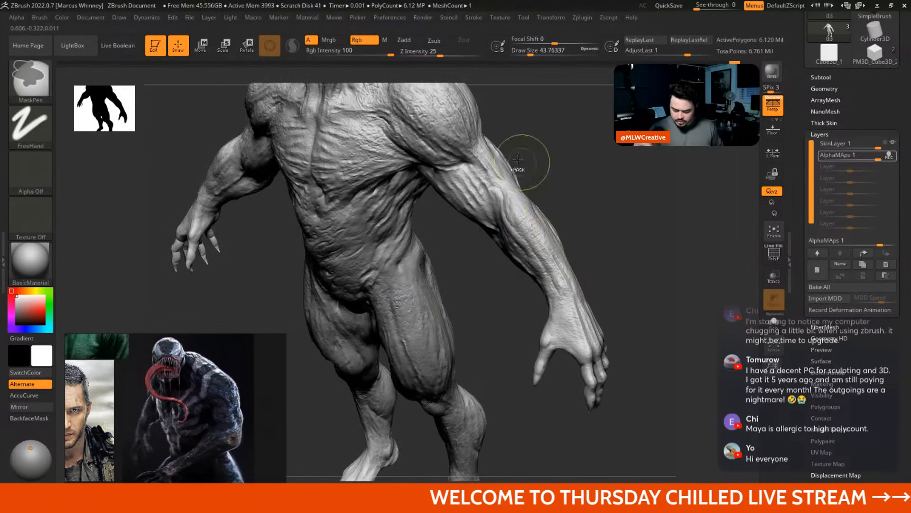
key("ctrl+z")
left_click_drag(496, 202, 494, 173)
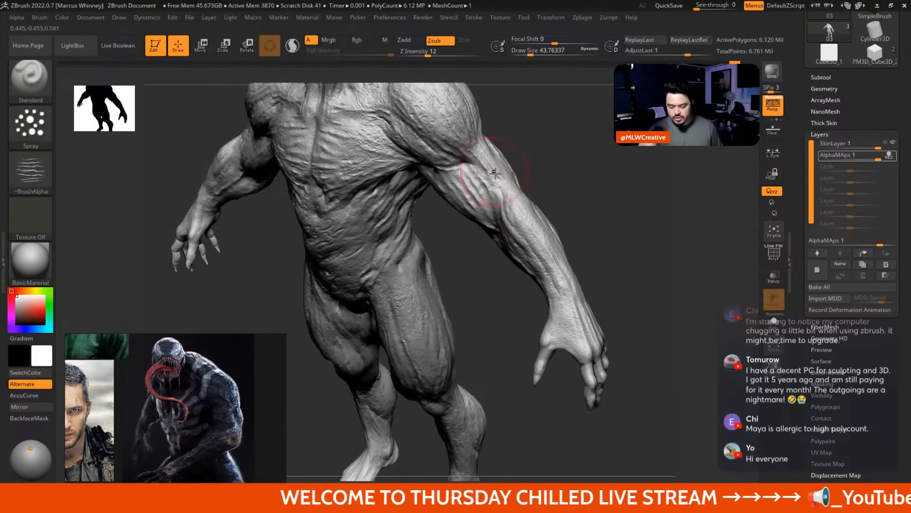
Spray the wrinkle texture over the chest, shoulder and upper back
mouse_move(533, 173)
right_mouse_down("alt")
mouse_move(592, 248)
mouse_move(451, 200)
right_mouse_up("alt")
left_click_drag(452, 200, 453, 223)
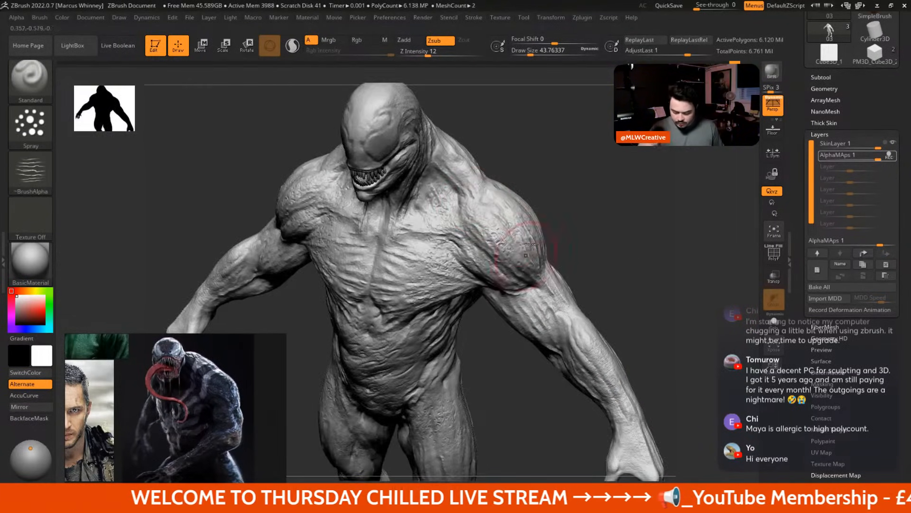
right_click_drag(529, 244, 500, 207)
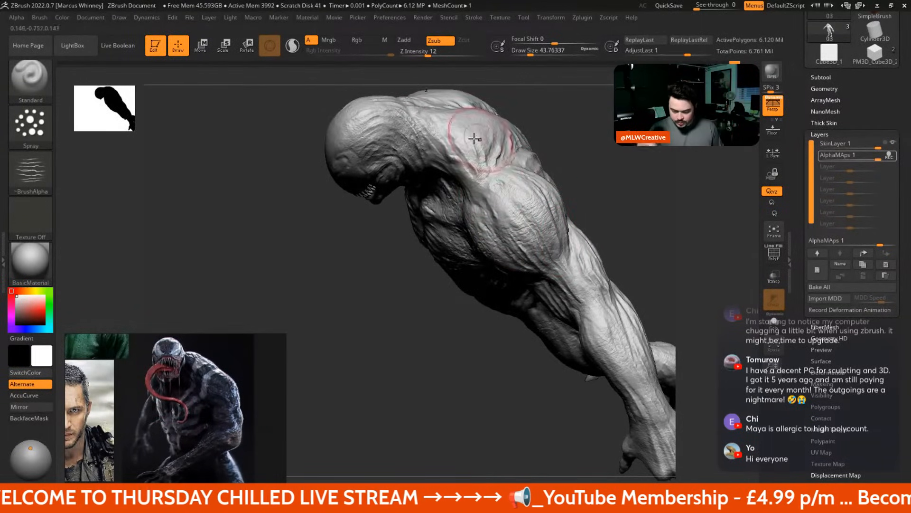
mouse_move(541, 157)
right_mouse_down()
mouse_move(561, 139)
mouse_move(585, 161)
mouse_move(379, 253)
right_mouse_up()
mouse_move(410, 248)
left_mouse_down("shift")
mouse_move(418, 221)
mouse_move(406, 242)
left_mouse_up("shift")
Spray wrinkles over the front of the thighs and around the knees, undoing an unwanted stroke
right_click_drag(447, 323, 438, 237, "alt")
right_click_drag(443, 288, 423, 282)
key("ctrl")
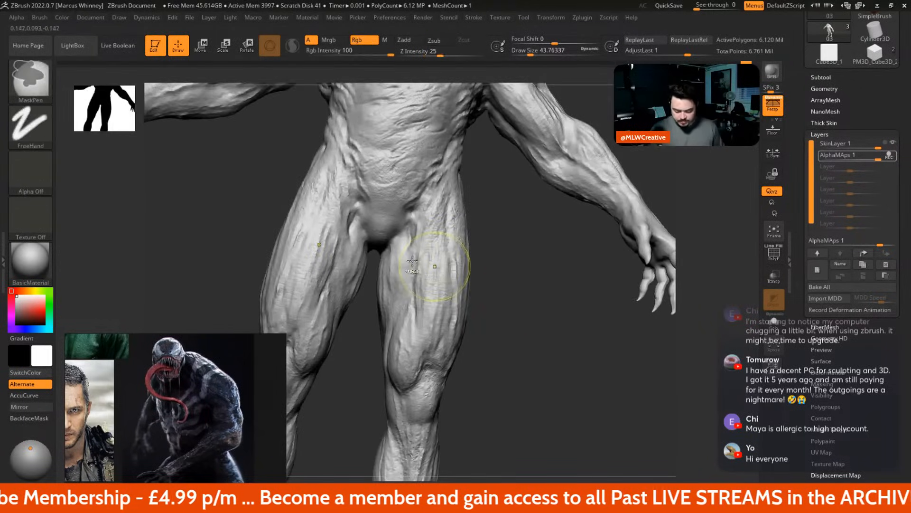
mouse_move(413, 289)
left_mouse_down()
mouse_move(405, 350)
mouse_move(429, 261)
left_mouse_up()
key("ctrl+z")
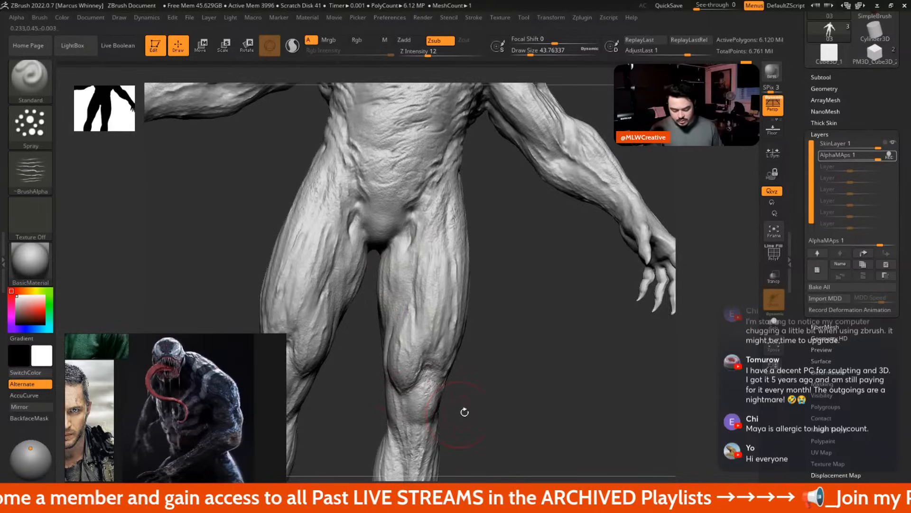
right_click_drag(465, 412, 436, 225, "alt")
mouse_move(499, 272)
right_mouse_down("alt")
mouse_move(482, 330)
mouse_move(470, 329)
mouse_move(434, 178)
right_mouse_up("alt")
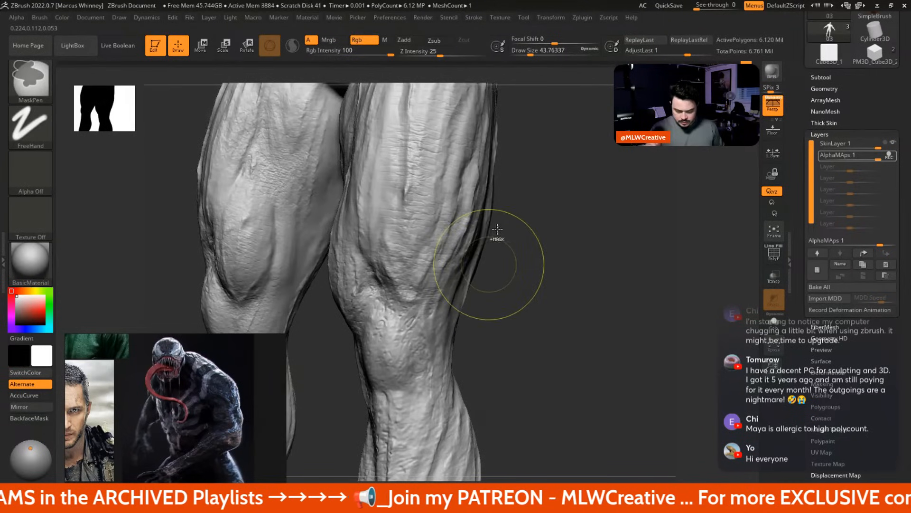
mouse_move(548, 283)
left_mouse_down()
mouse_move(527, 222)
mouse_move(517, 350)
left_mouse_up()
left_click_drag(452, 218, 419, 268)
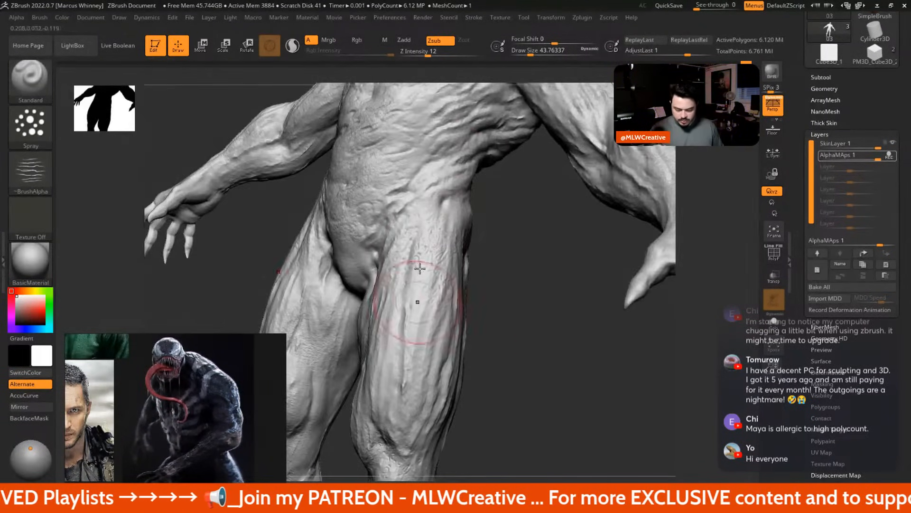
Spray the wrinkle texture over the side of the torso, the backs of the legs, the forearms and the palms
left_click_drag(503, 196, 507, 390, "alt")
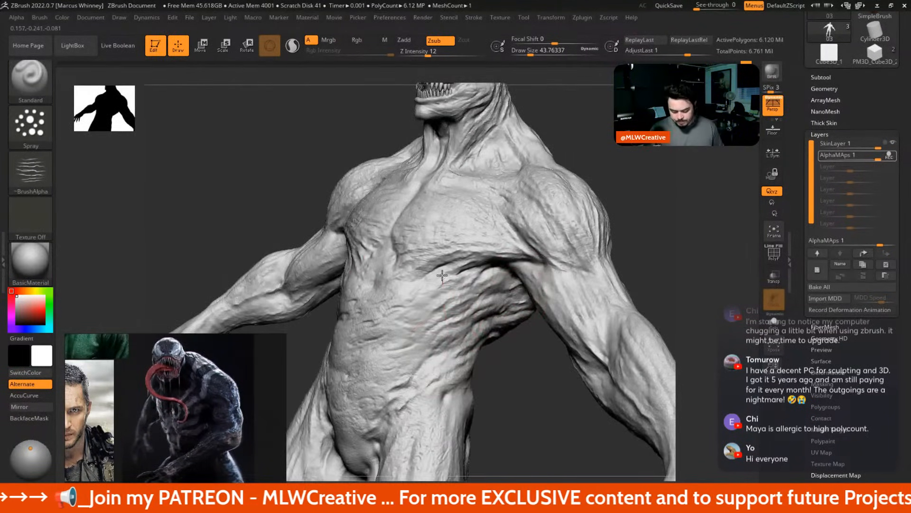
mouse_move(546, 247)
left_mouse_down()
mouse_move(575, 233)
mouse_move(468, 193)
mouse_move(579, 256)
mouse_move(495, 293)
left_mouse_up()
left_click_drag(613, 288, 546, 147, "alt")
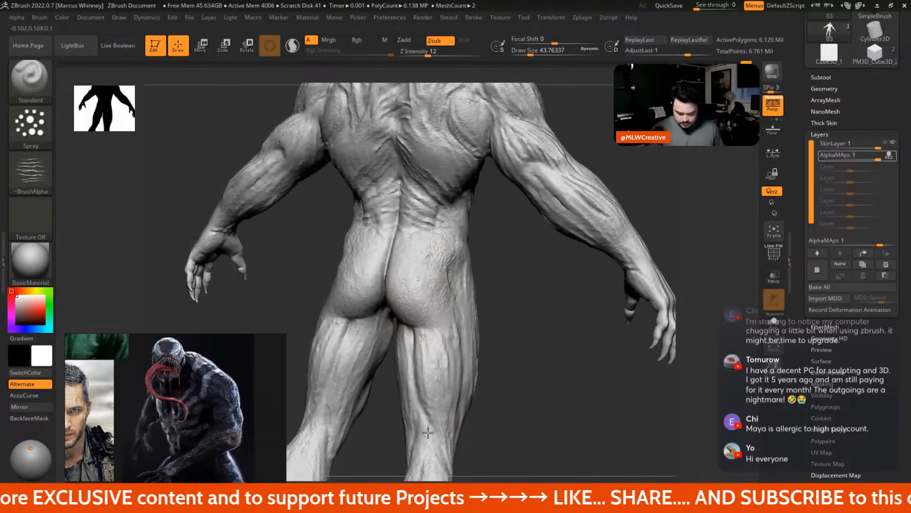
left_click_drag(507, 274, 470, 199)
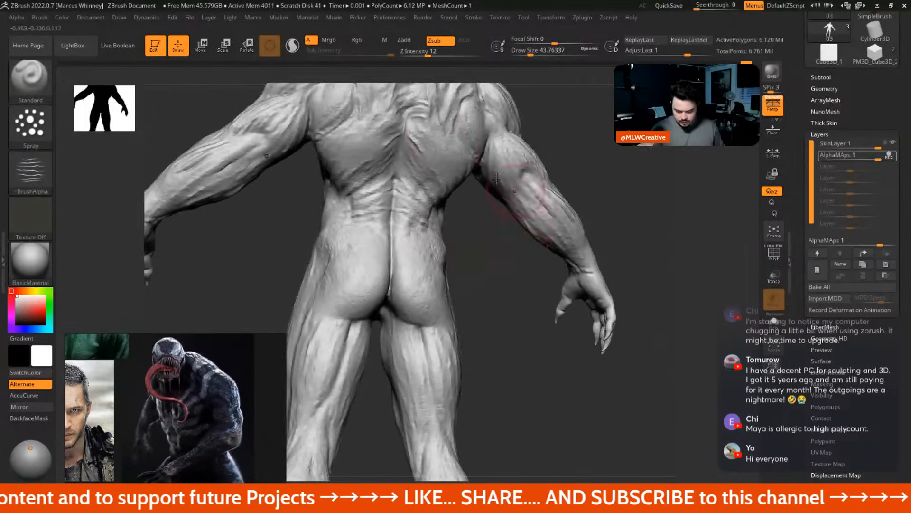
left_click_drag(611, 174, 612, 354)
left_click_drag(618, 243, 561, 337)
mouse_move(584, 279)
left_mouse_down()
mouse_move(558, 248)
mouse_move(553, 263)
left_mouse_up()
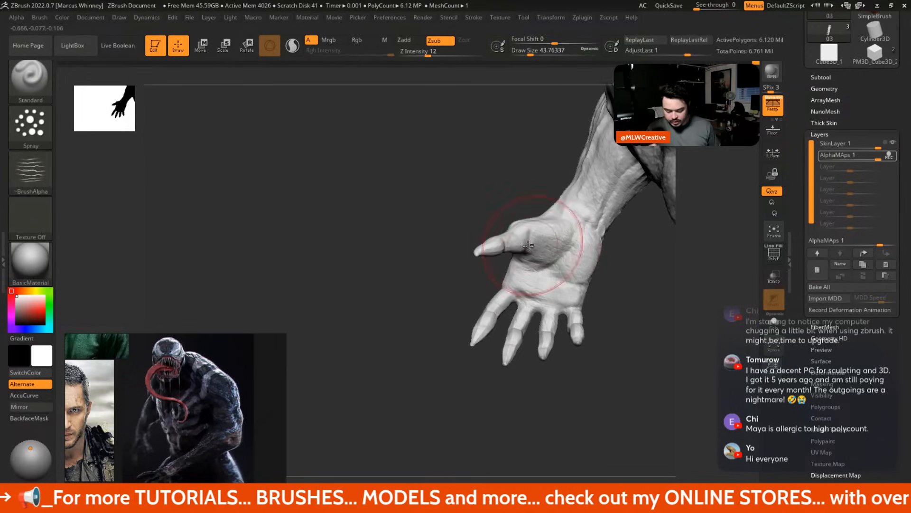
Stamp the wrinkle alpha on the palm and fingers using the DragRect stroke at a draw size of about 23, undoing the last stamp
mouse_move(571, 187)
right_mouse_down()
mouse_move(631, 333)
mouse_move(580, 321)
mouse_move(602, 280)
mouse_move(681, 388)
mouse_move(598, 303)
right_mouse_up()
key("space")
left_click_drag(533, 249, 526, 249)
mouse_move(634, 268)
right_mouse_down("ctrl")
mouse_move(615, 234)
mouse_move(584, 235)
right_mouse_up("ctrl")
left_click(30, 127)
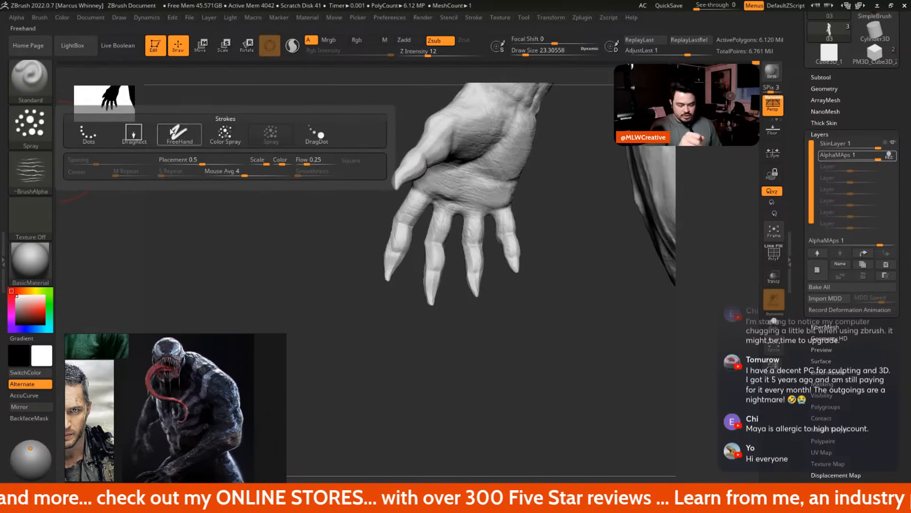
left_click(138, 134)
left_click(31, 172)
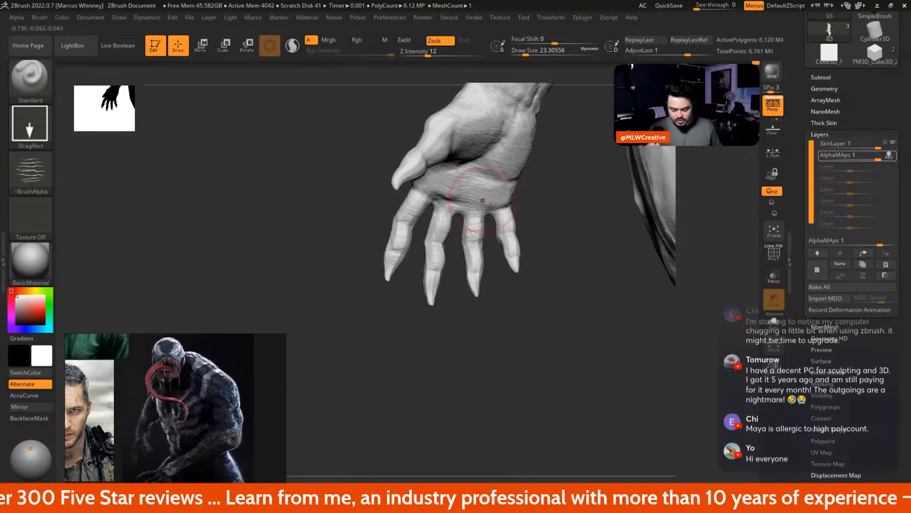
right_click_drag(502, 184, 419, 211)
right_click_drag(354, 257, 440, 177)
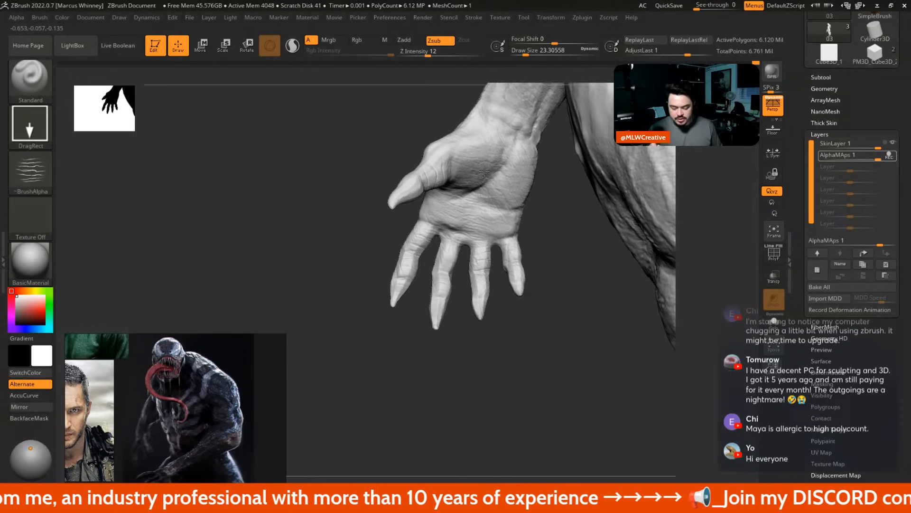
key("ctrl+z")
mouse_move(510, 177)
right_mouse_down()
mouse_move(496, 298)
mouse_move(520, 309)
mouse_move(470, 309)
right_mouse_up()
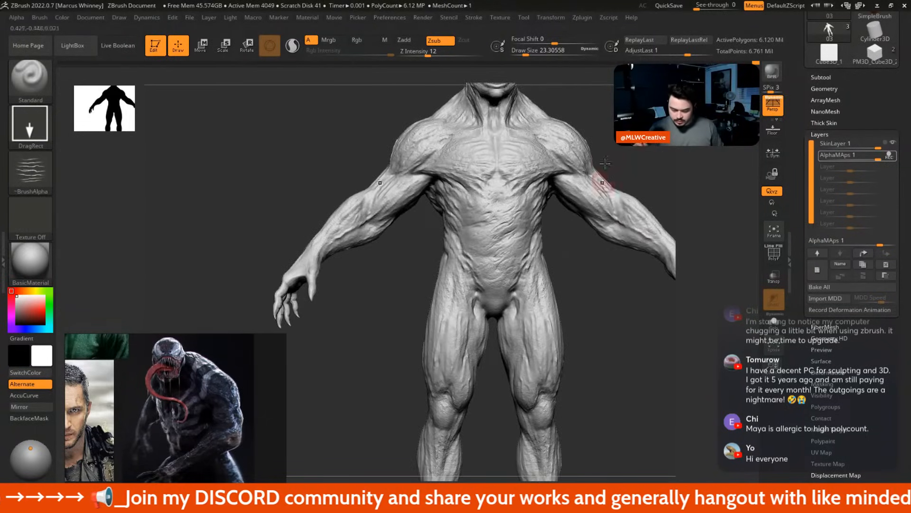
right_click_drag(643, 241, 588, 200)
key("b")
key("d")
key("s")
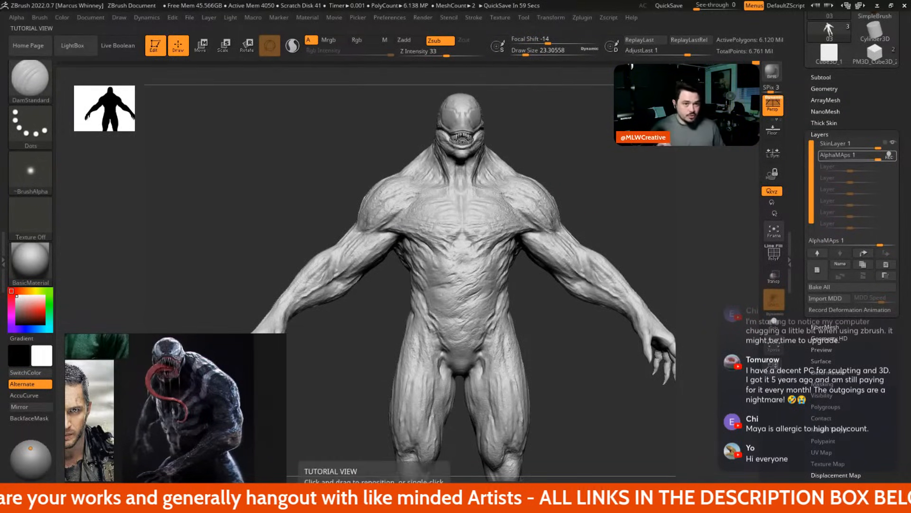
scroll(617, 182, "up", 5)
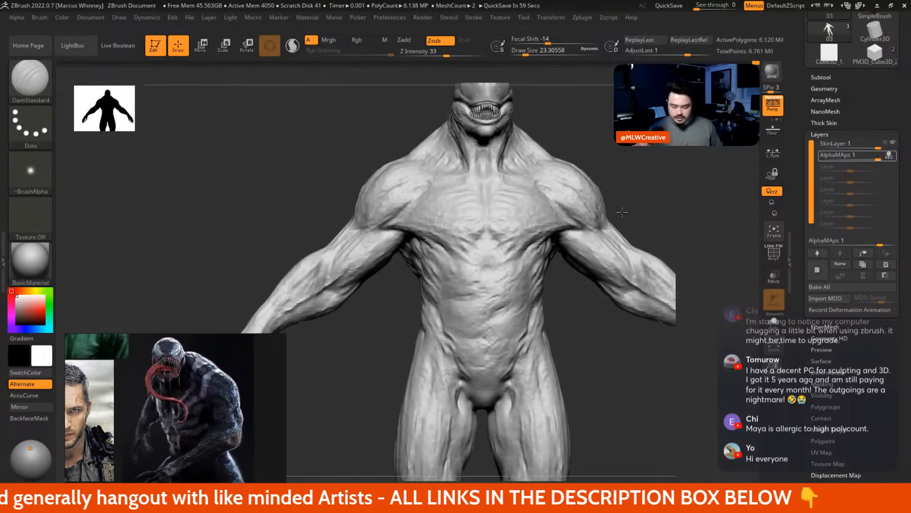
left_click_drag(645, 184, 597, 234)
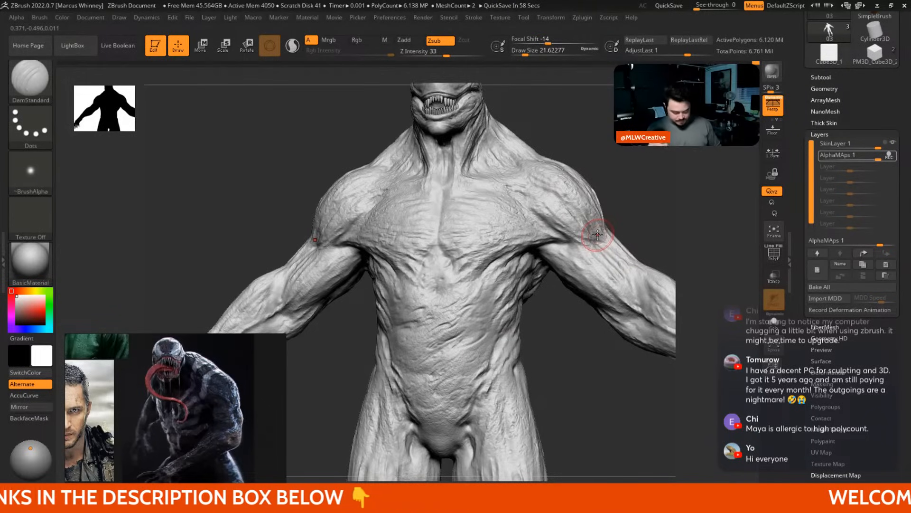
Stamp the speckled skin alpha over the chin, throat and jaw with the Standard brush at Z Intensity 19
key("b")
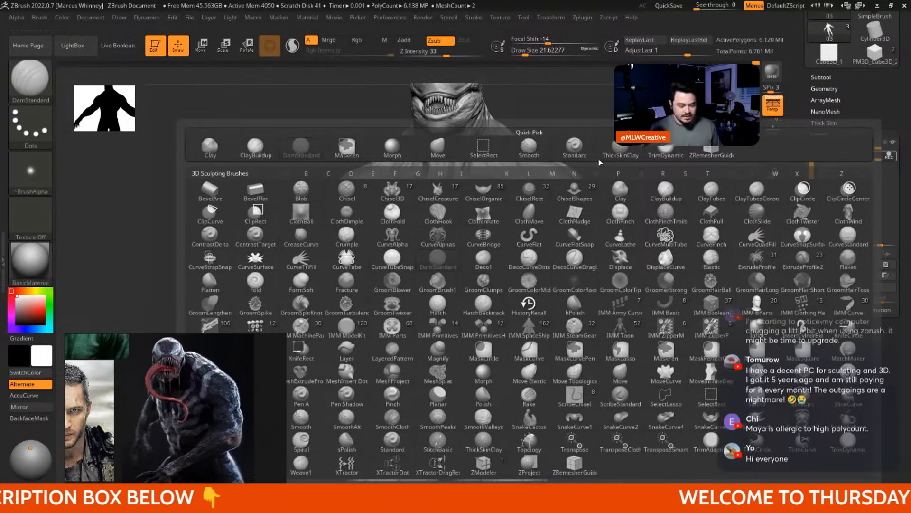
left_click(582, 152)
left_click(30, 171)
left_click(407, 241)
mouse_move(591, 184)
left_mouse_down("alt")
mouse_move(572, 279)
mouse_move(544, 271)
mouse_move(554, 271)
mouse_move(543, 119)
mouse_move(435, 218)
left_mouse_up("alt")
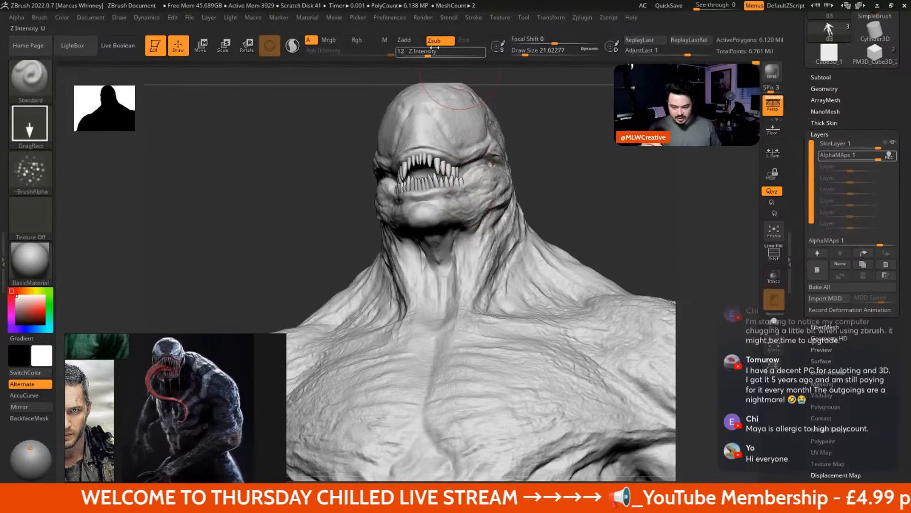
left_click_drag(428, 53, 435, 53)
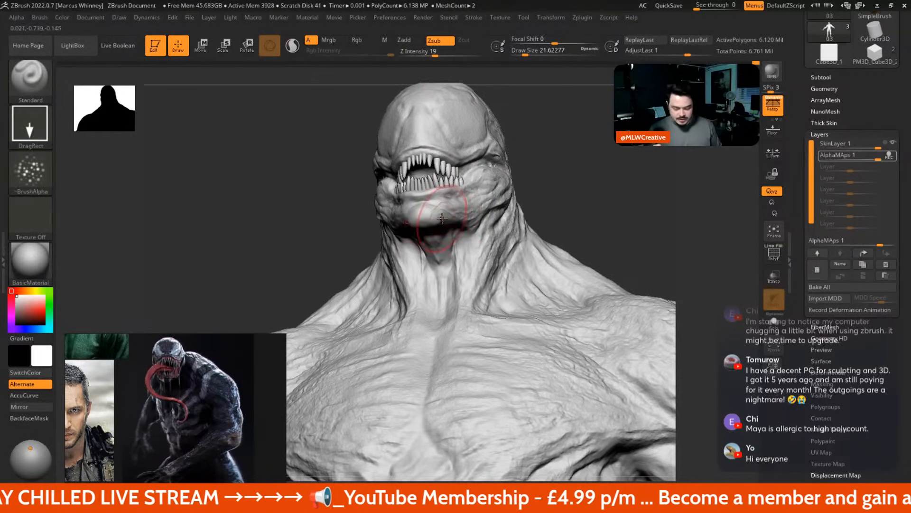
left_click_drag(536, 200, 506, 193)
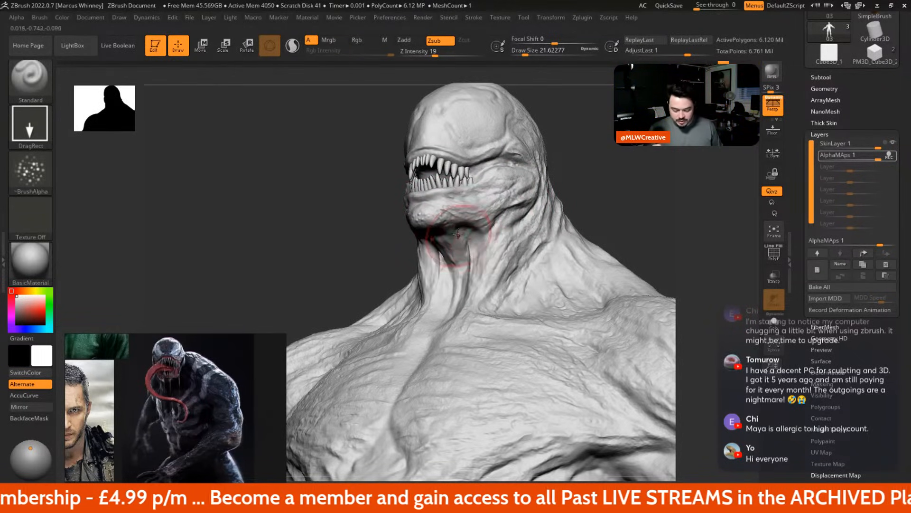
left_click_drag(466, 245, 477, 276)
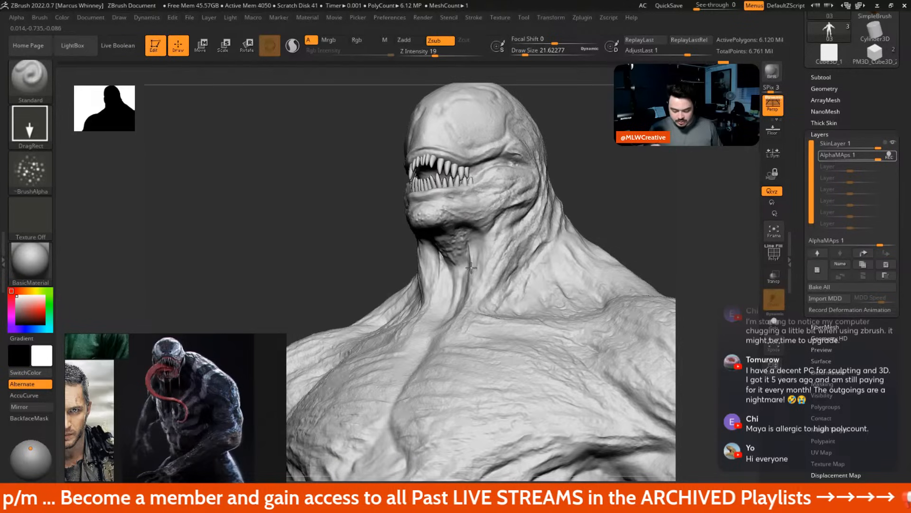
left_click_drag(578, 182, 629, 126)
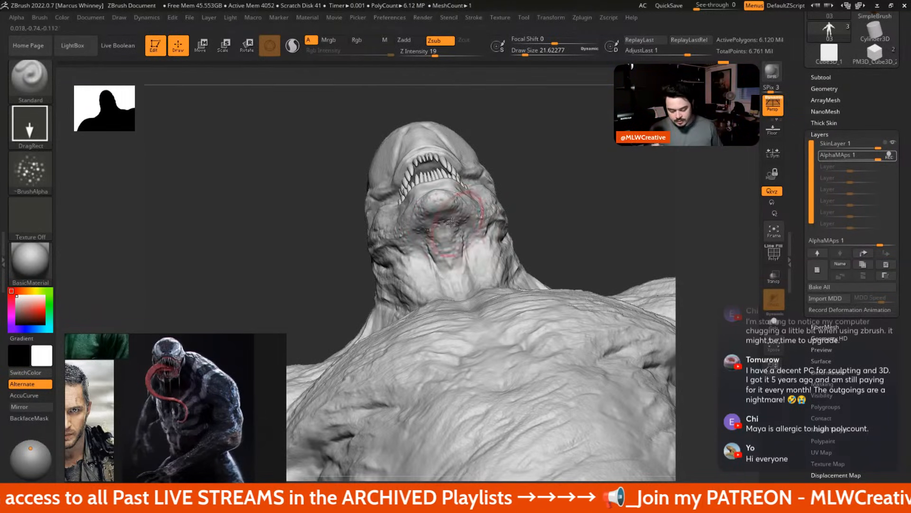
left_click_drag(536, 190, 560, 216)
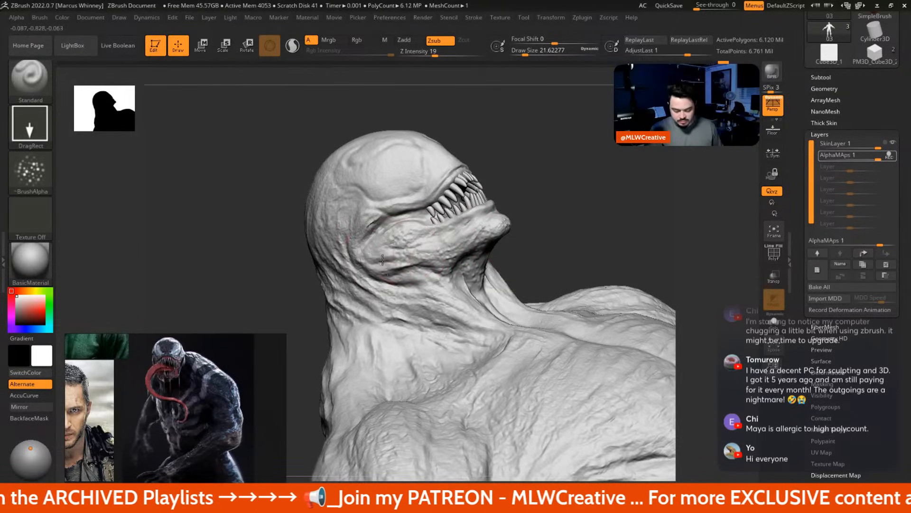
Stamp the speckled alpha at Z Intensity 12 over the side of the head, the cheek and the chest
left_click(424, 53)
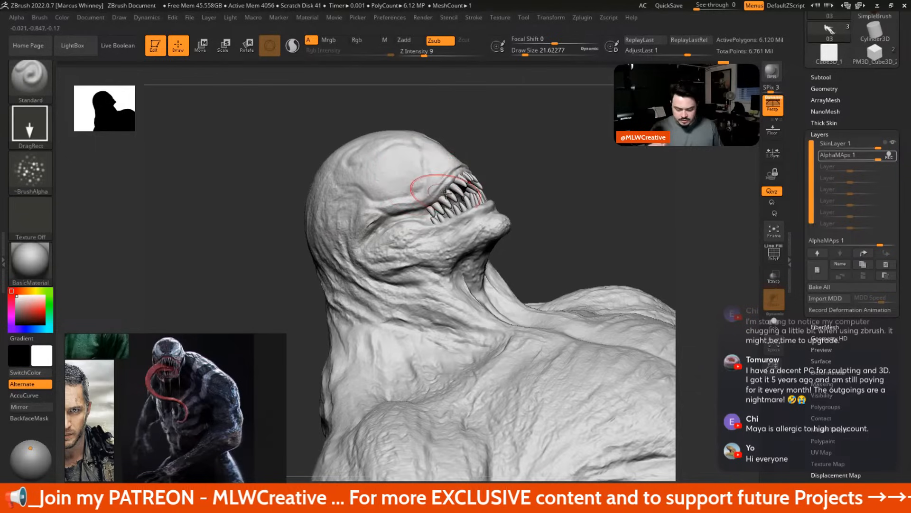
left_click(428, 55)
mouse_move(509, 146)
left_mouse_down()
mouse_move(542, 202)
mouse_move(366, 152)
left_mouse_up()
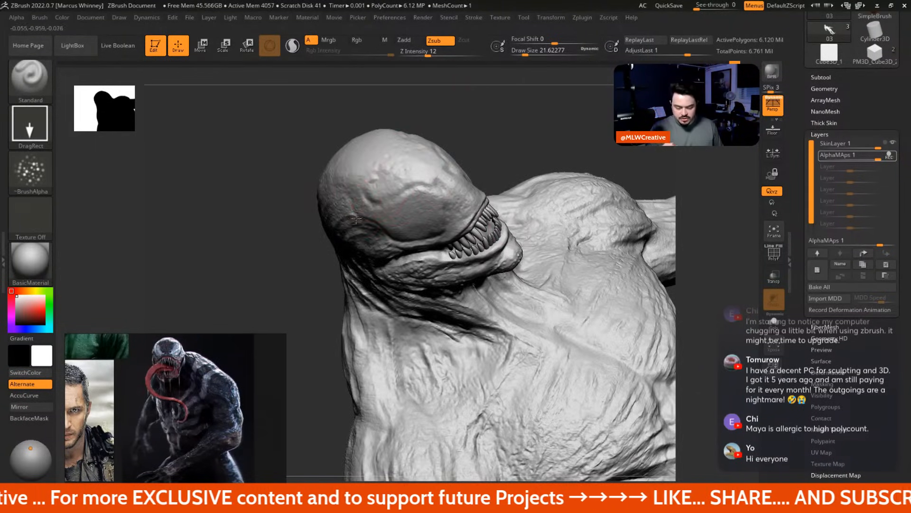
left_click_drag(458, 118, 342, 244)
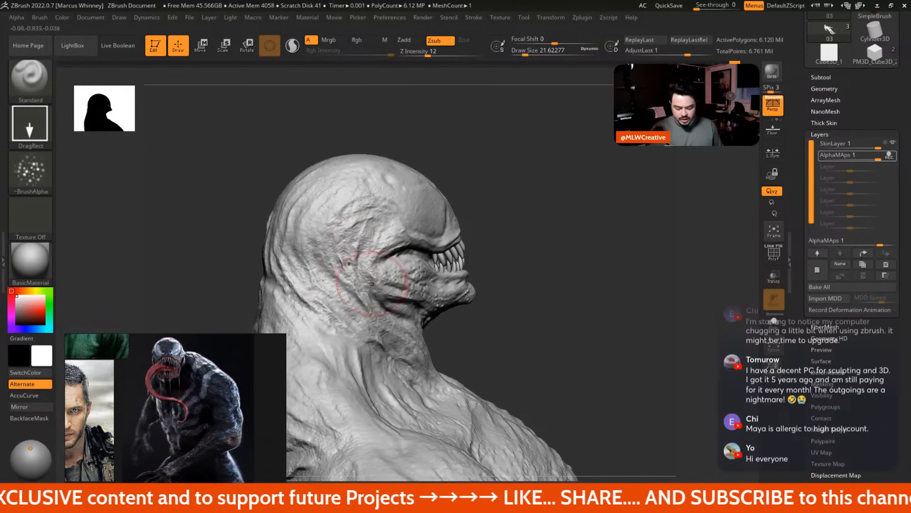
mouse_move(518, 223)
left_mouse_down()
mouse_move(508, 208)
mouse_move(527, 191)
mouse_move(570, 286)
mouse_move(529, 248)
left_mouse_up()
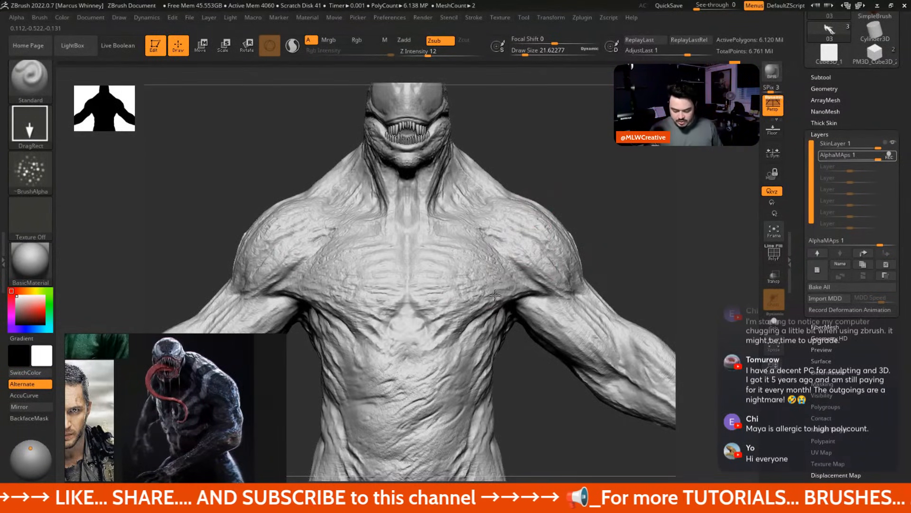
mouse_move(585, 220)
left_mouse_down()
mouse_move(583, 187)
mouse_move(567, 194)
mouse_move(584, 194)
mouse_move(587, 144)
left_mouse_up()
Stop recording on the AlphaMAps layer and add a new layer named Eyes
key("b")
key("d")
key("s")
mouse_move(602, 202)
left_mouse_down("alt")
mouse_move(590, 188)
mouse_move(604, 203)
left_mouse_up("alt")
mouse_move(577, 148)
left_mouse_down("alt")
mouse_move(600, 240)
mouse_move(584, 142)
left_mouse_up("alt")
left_click(891, 155)
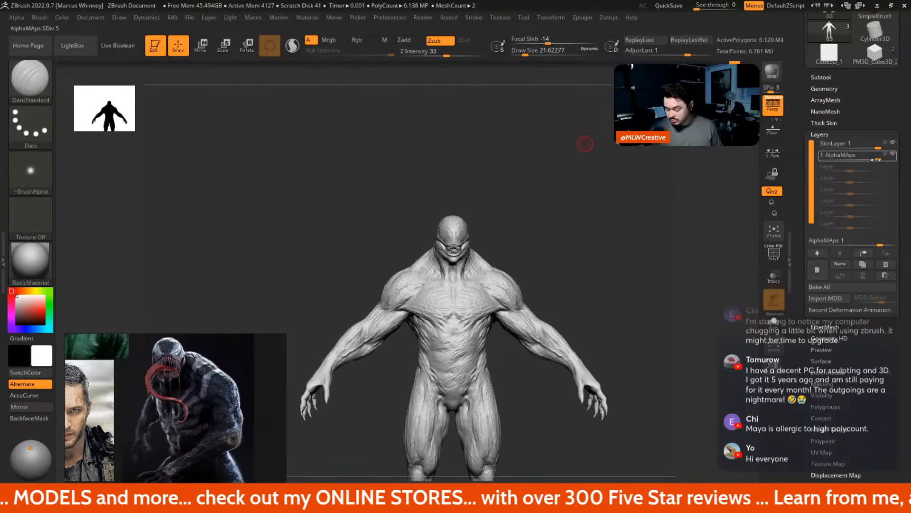
left_click(817, 270)
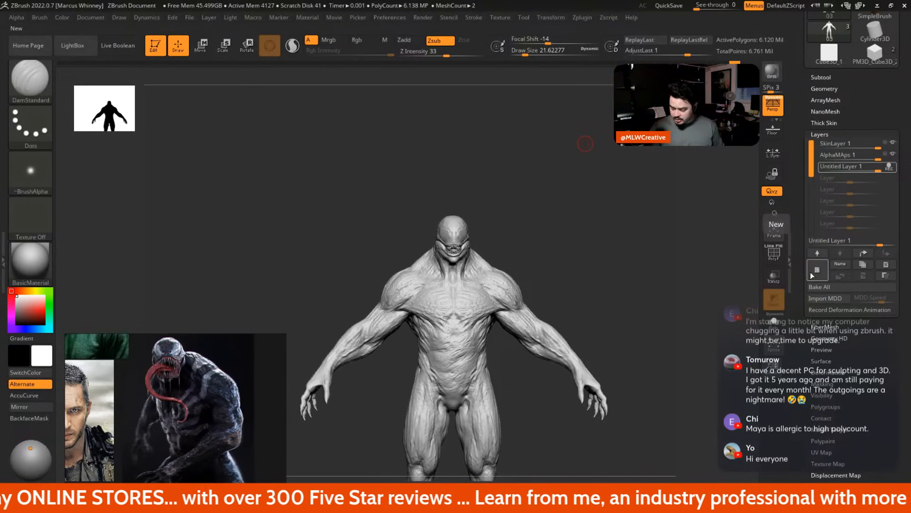
left_click(840, 265)
type("E")
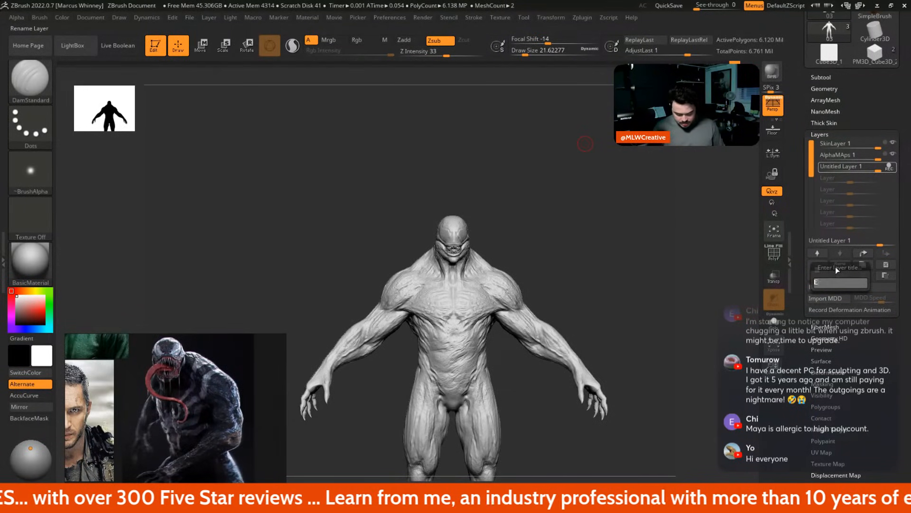
type("yes")
key("Return")
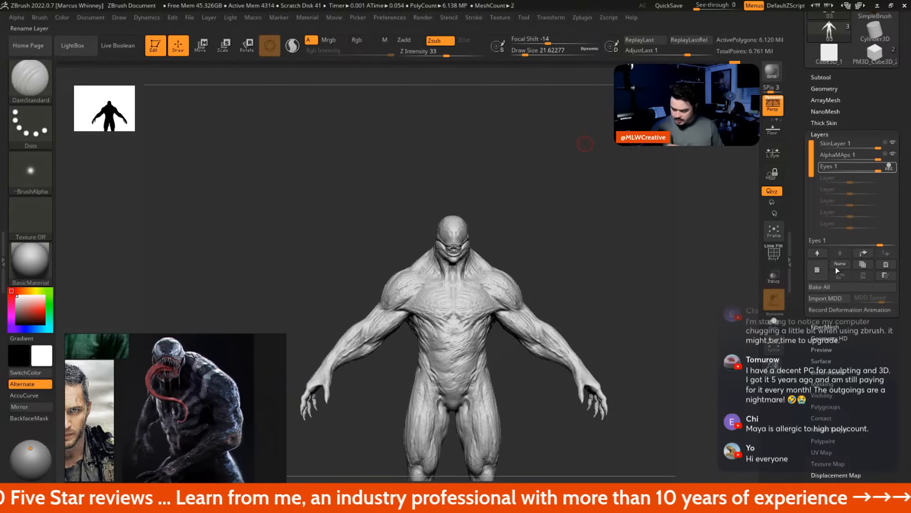
Brush over the eye area with the Morph brush at a draw size of about 9
mouse_move(586, 143)
left_mouse_down()
mouse_move(568, 190)
mouse_move(583, 147)
mouse_move(595, 356)
mouse_move(565, 146)
left_mouse_up()
key("b")
left_click(420, 190)
key("space")
left_click_drag(486, 223, 482, 223)
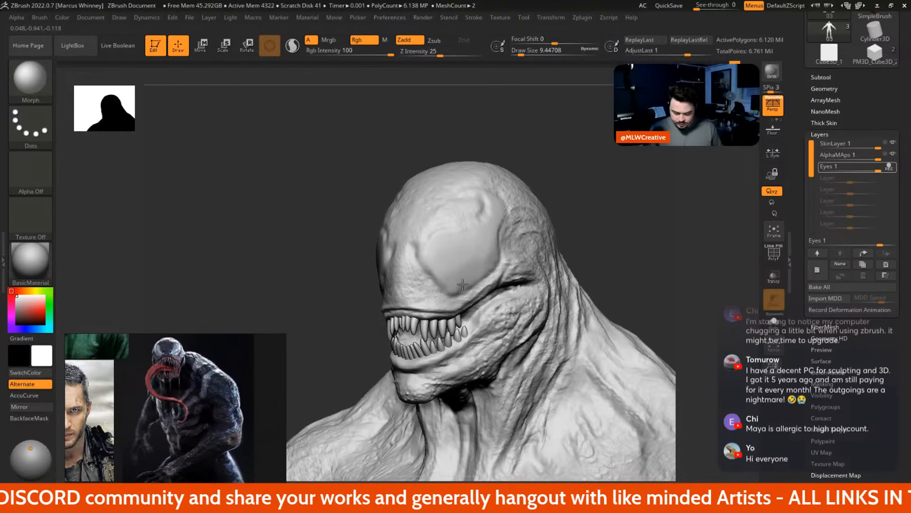
mouse_move(548, 207)
left_mouse_down()
mouse_move(570, 228)
mouse_move(568, 214)
mouse_move(578, 211)
mouse_move(545, 203)
left_mouse_up()
Carve the inner corner of the eye with the DamStandard brush at a draw size of about 9
key("b")
key("d")
key("s")
key("space")
key("space")
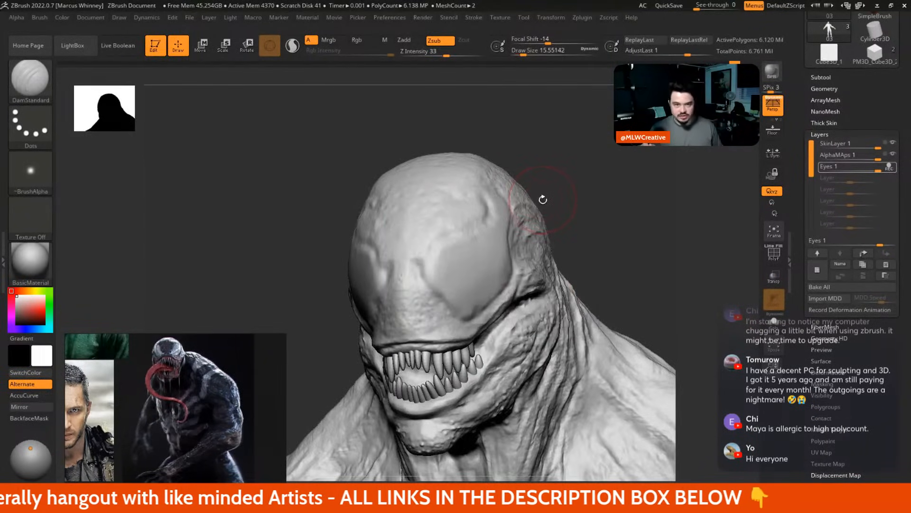
key("space")
left_click_drag(466, 238, 456, 233)
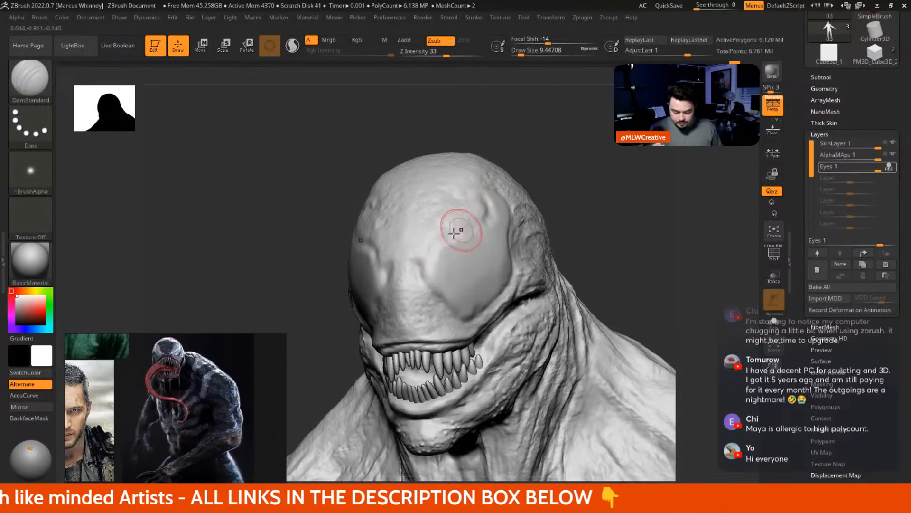
key("space")
mouse_move(418, 261)
left_mouse_down()
mouse_move(408, 261)
mouse_move(425, 266)
mouse_move(427, 255)
left_mouse_up()
key("space")
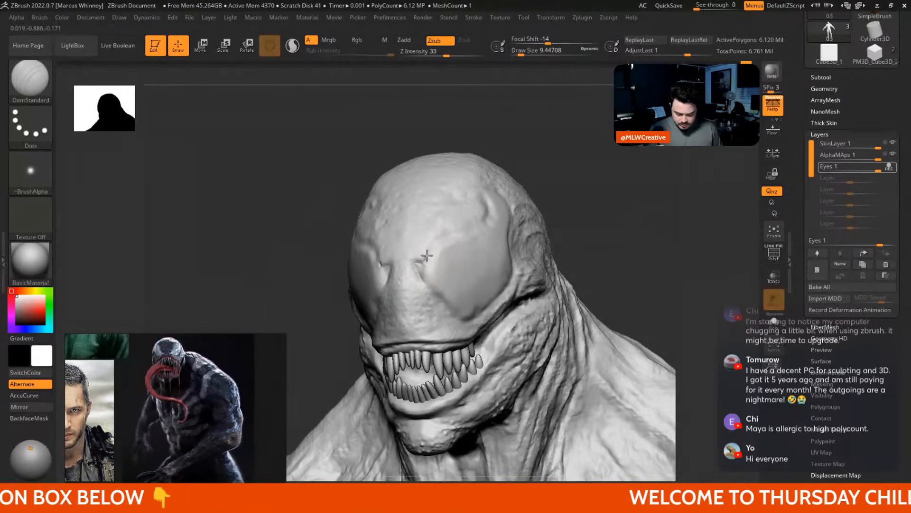
Carve a sharp crease around the eye outline, covering the jagged upper edge, its curled tip, the outer side and the lower edge
left_click_drag(566, 183, 503, 188)
left_click_drag(467, 228, 497, 209)
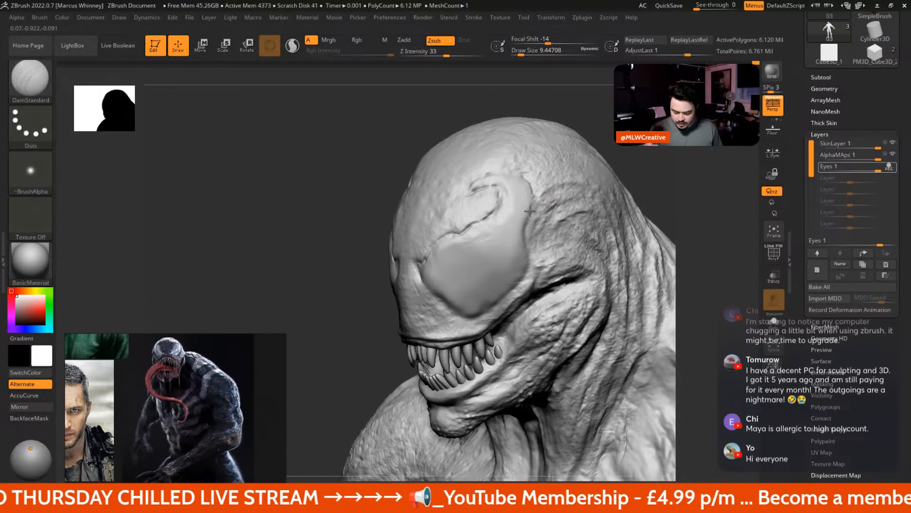
right_click_drag(530, 210, 489, 175)
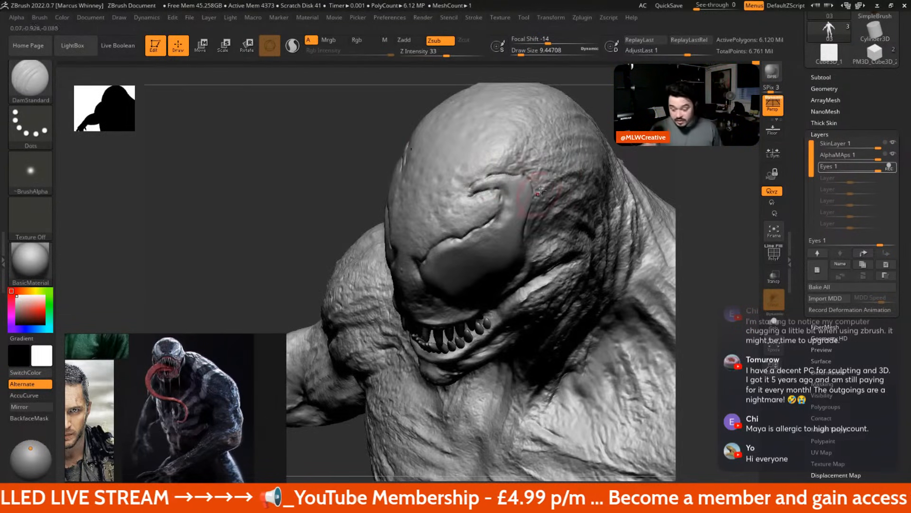
right_click_drag(539, 148, 521, 231)
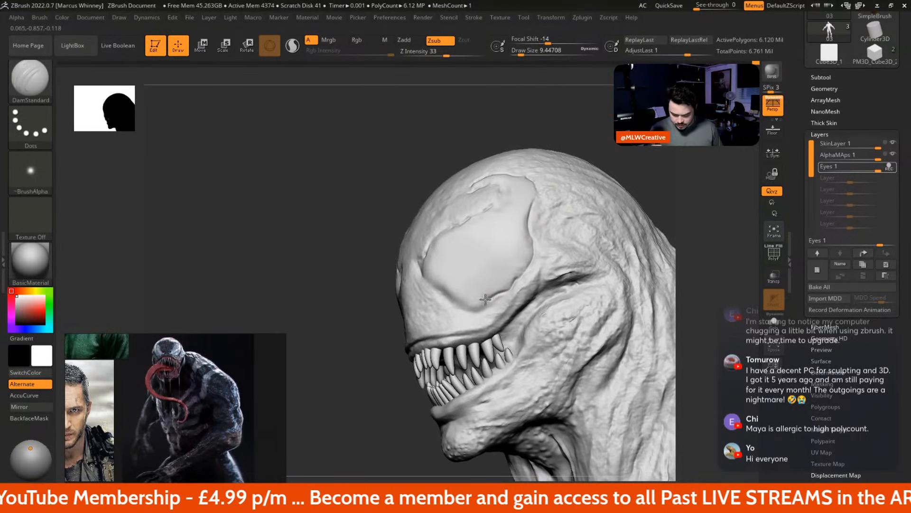
right_click_drag(429, 147, 467, 142)
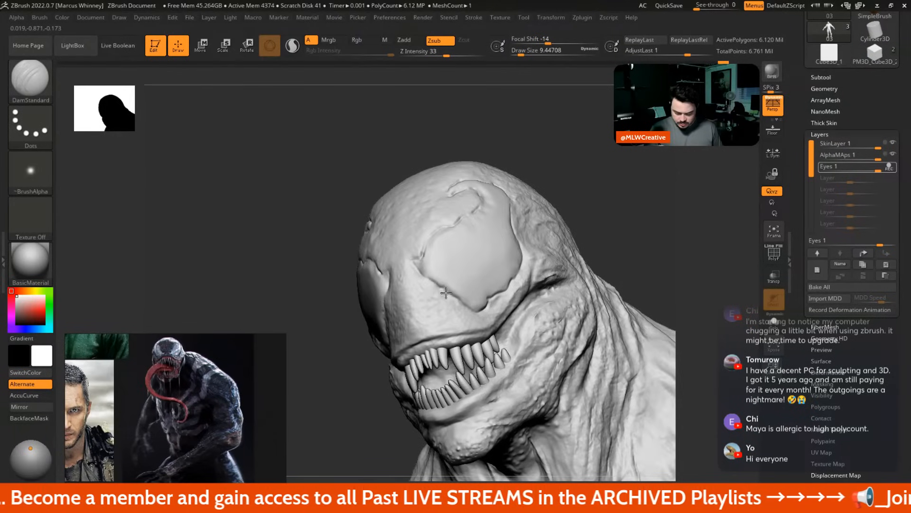
Flatten the surface along the upper part of the eye with the TrimDynamic brush
mouse_move(581, 186)
right_mouse_down()
mouse_move(551, 171)
mouse_move(549, 259)
mouse_move(596, 147)
mouse_move(583, 139)
mouse_move(591, 224)
mouse_move(495, 189)
right_mouse_up()
key("b")
key("t")
key("d")
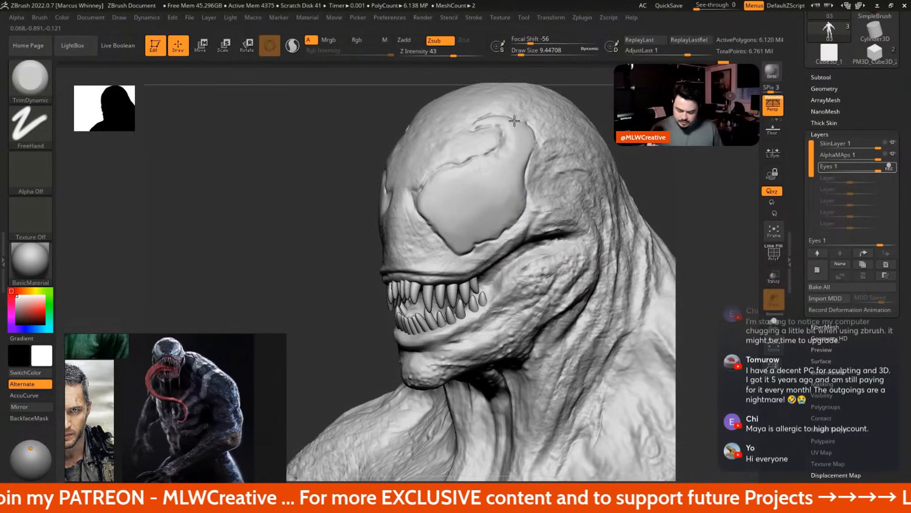
right_click_drag(631, 162, 605, 194, "shift")
Set up the Standard brush with the Dots stroke, no alpha, Zadd and Z Intensity 41
key("b")
left_click(613, 160)
left_click(30, 126)
left_click(90, 133)
key("space")
right_click_drag(529, 186, 500, 120, "ctrl")
left_click(409, 40)
key("space")
left_click_drag(561, 158, 557, 157)
mouse_move(598, 172)
right_mouse_down("alt")
mouse_move(600, 187)
mouse_move(525, 104)
right_mouse_up("alt")
left_click(452, 52)
Adjust the LazyMouse radius and trace a thin raised rim along the eye outline at a draw size of about 3
left_click(473, 17)
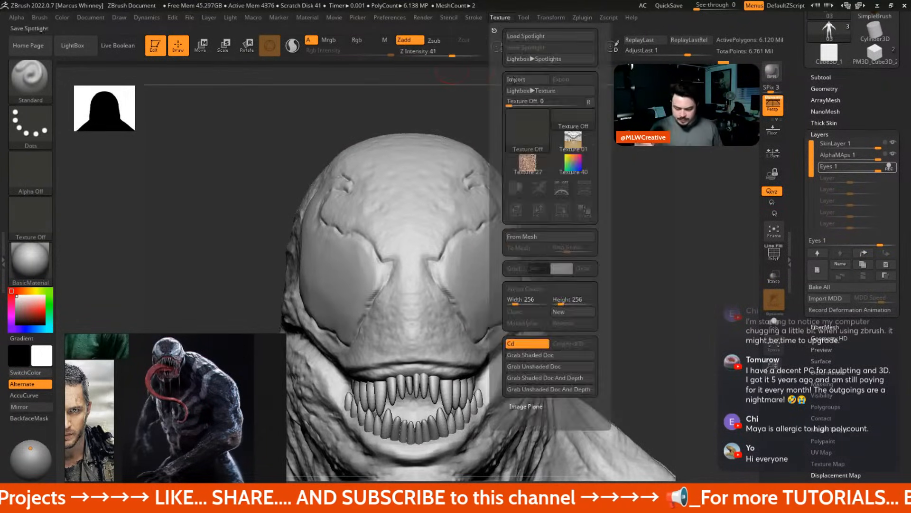
left_click_drag(495, 232, 498, 226)
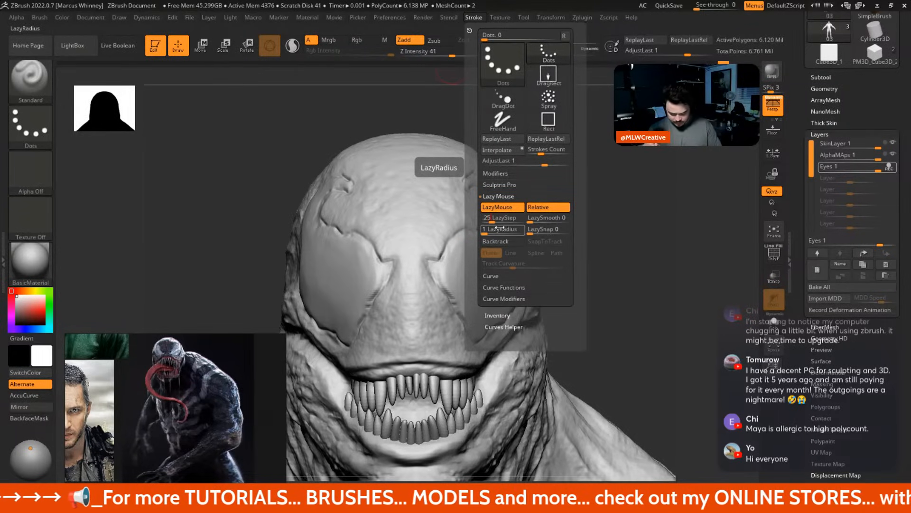
key("space")
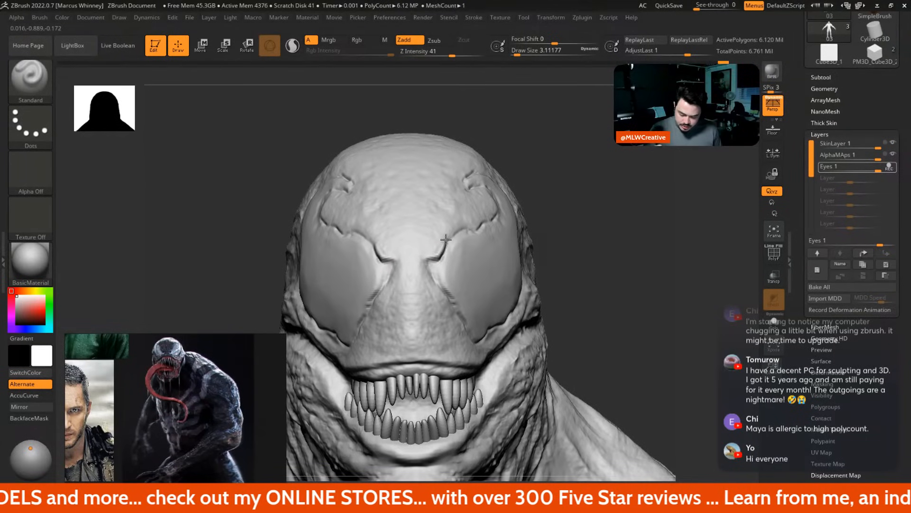
mouse_move(463, 321)
right_mouse_down()
mouse_move(479, 326)
mouse_move(467, 328)
right_mouse_up()
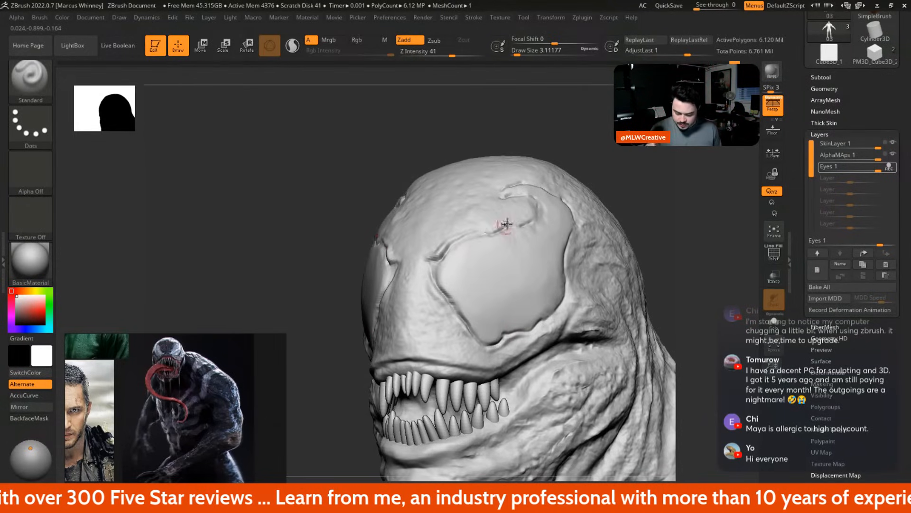
right_click_drag(531, 197, 533, 192)
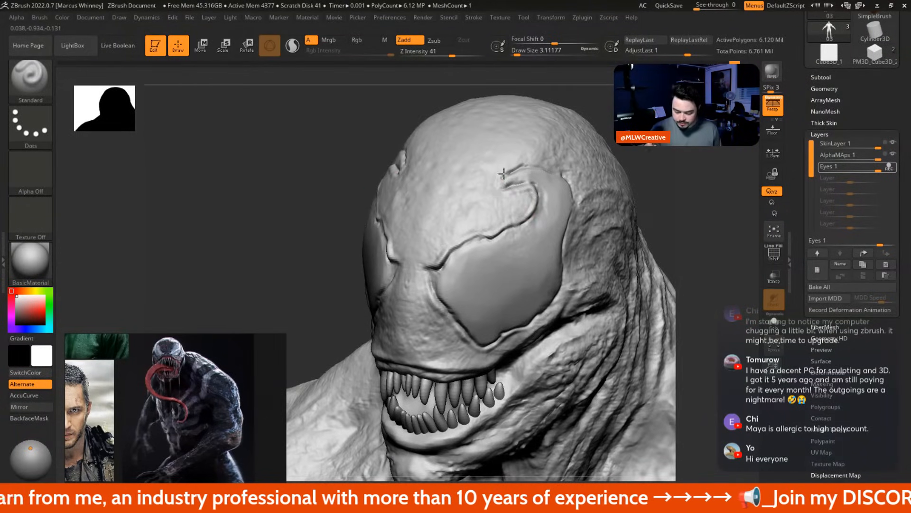
Set the Standard brush's Z Intensity to 17 and Draw Size to about 7.5 for the muzzle area
right_click_drag(600, 201, 621, 194)
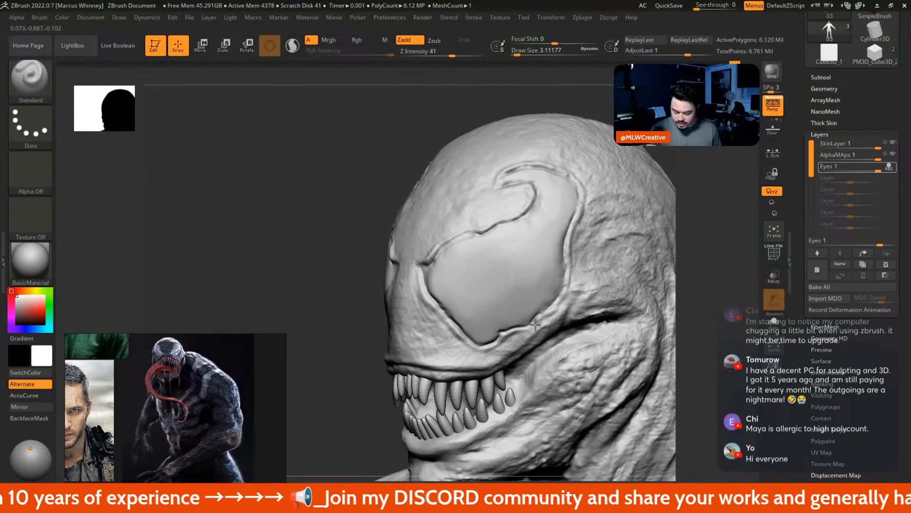
mouse_move(696, 286)
right_mouse_down()
mouse_move(653, 211)
mouse_move(687, 248)
mouse_move(607, 183)
mouse_move(623, 220)
mouse_move(588, 225)
right_mouse_up()
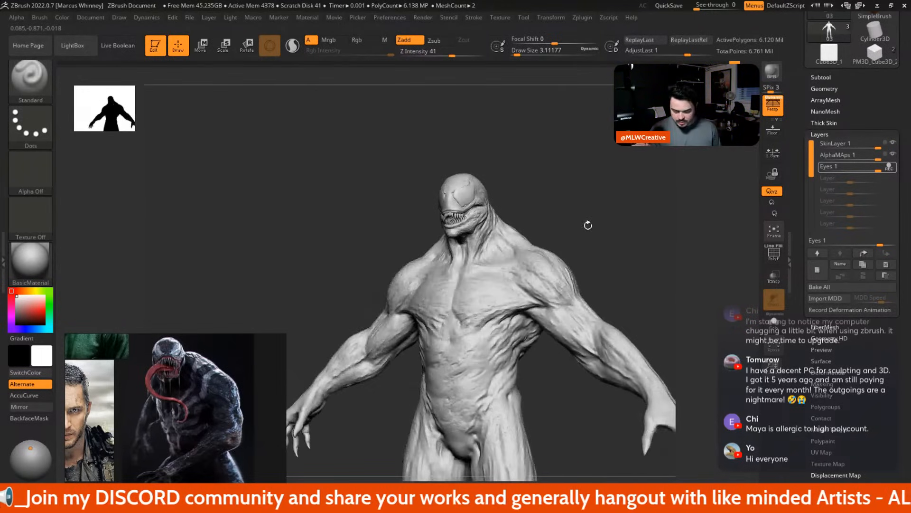
right_click_drag(573, 158, 512, 217, "ctrl")
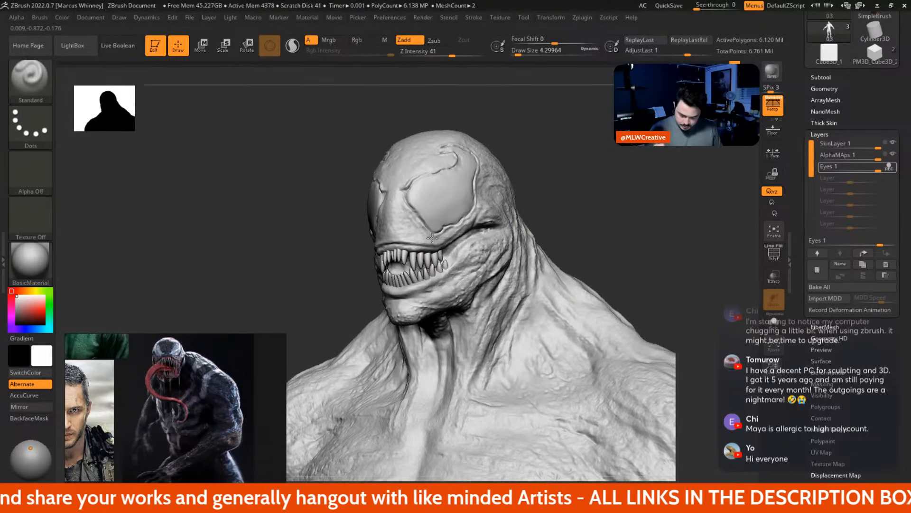
right_click_drag(488, 179, 556, 138)
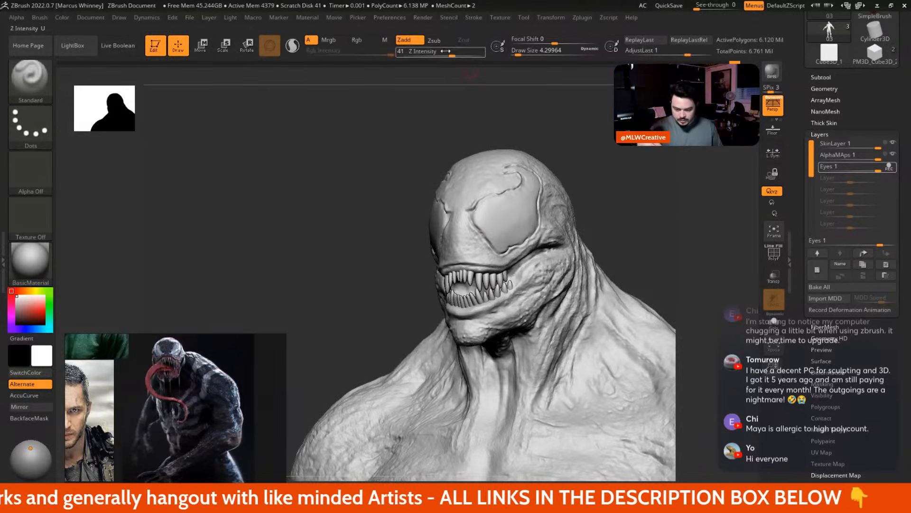
key("space")
left_click_drag(580, 147, 584, 147)
left_click_drag(451, 51, 433, 51)
key("space")
mouse_move(581, 138)
left_mouse_down()
mouse_move(591, 138)
mouse_move(577, 135)
left_mouse_up()
key("space")
right_click_drag(581, 183, 588, 214, "ctrl")
key("space")
left_click_drag(624, 150, 620, 150)
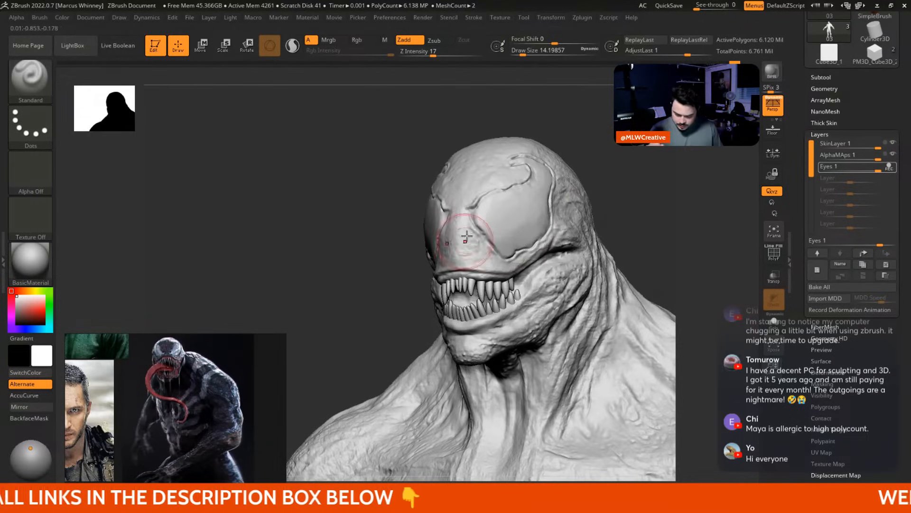
key("space")
left_click_drag(487, 240, 481, 240)
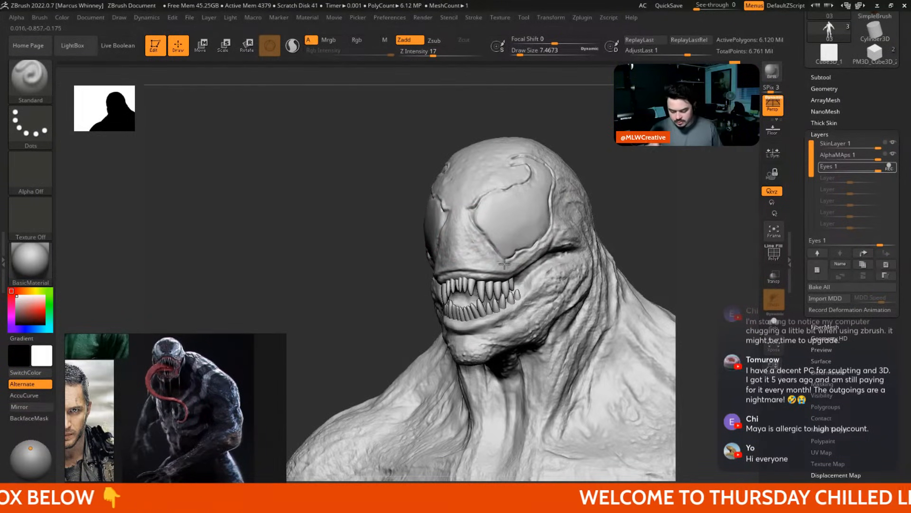
Frame the whole figure and switch to the DamStandard brush
right_click_drag(557, 167, 516, 223)
mouse_move(573, 238)
right_mouse_down("ctrl")
mouse_move(528, 155)
mouse_move(549, 170)
right_mouse_up("ctrl")
mouse_move(588, 214)
right_mouse_down("ctrl")
mouse_move(546, 152)
mouse_move(516, 163)
mouse_move(592, 222)
mouse_move(566, 176)
mouse_move(547, 197)
right_mouse_up("ctrl")
key("b")
key("d")
key("s")
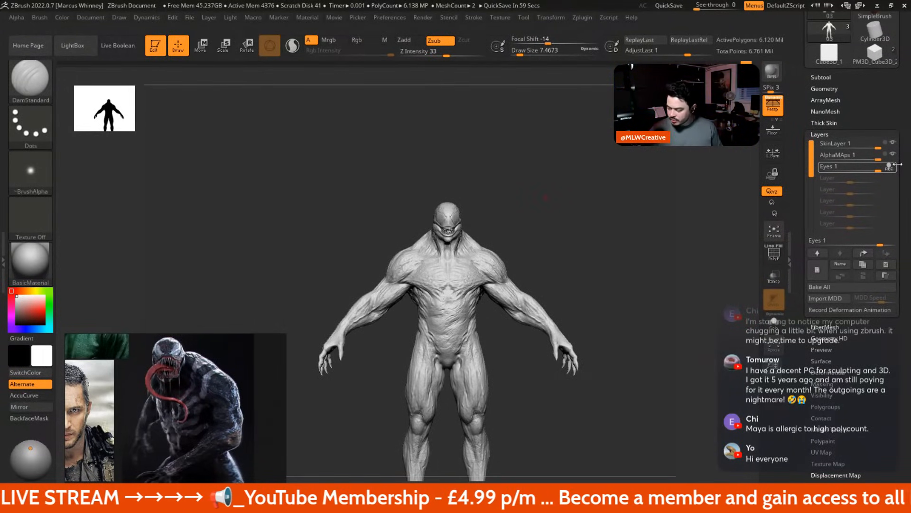
Add a new sculpt layer above the Eyes layer and name it Damstandard
left_click(818, 270)
left_click(841, 265)
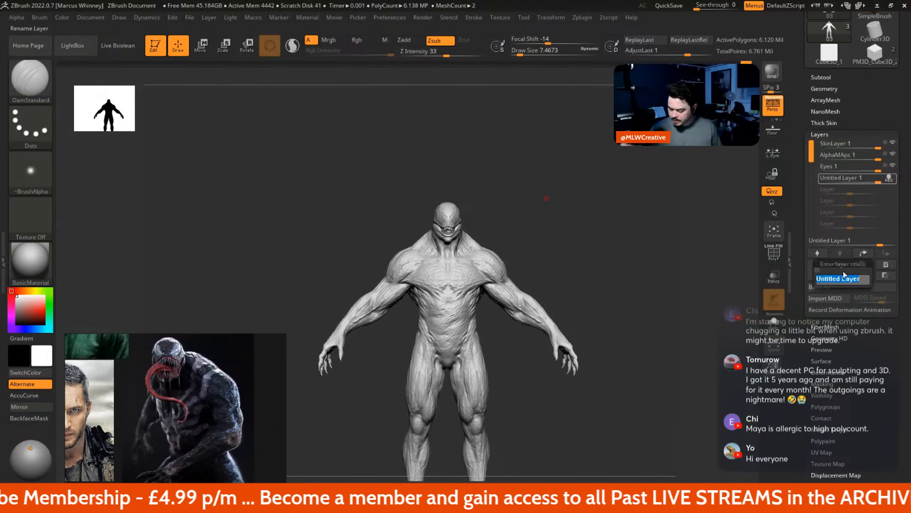
key("shift")
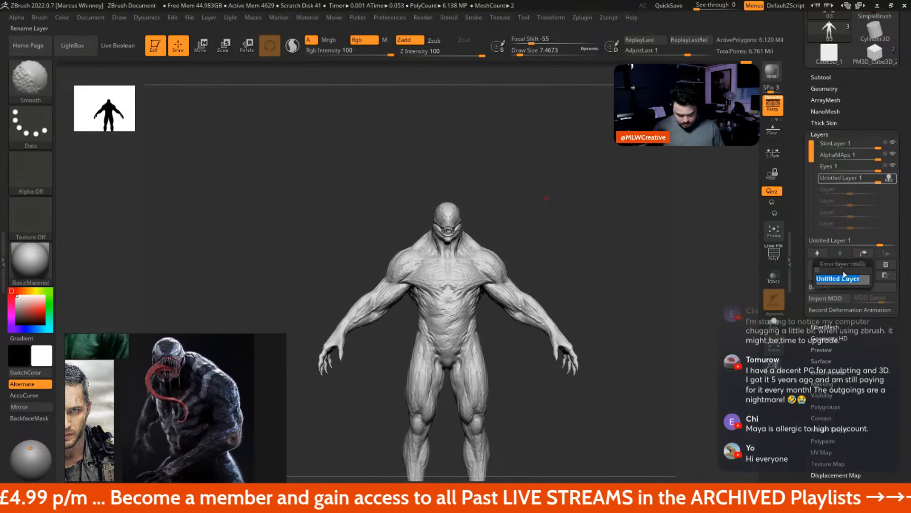
type("Da")
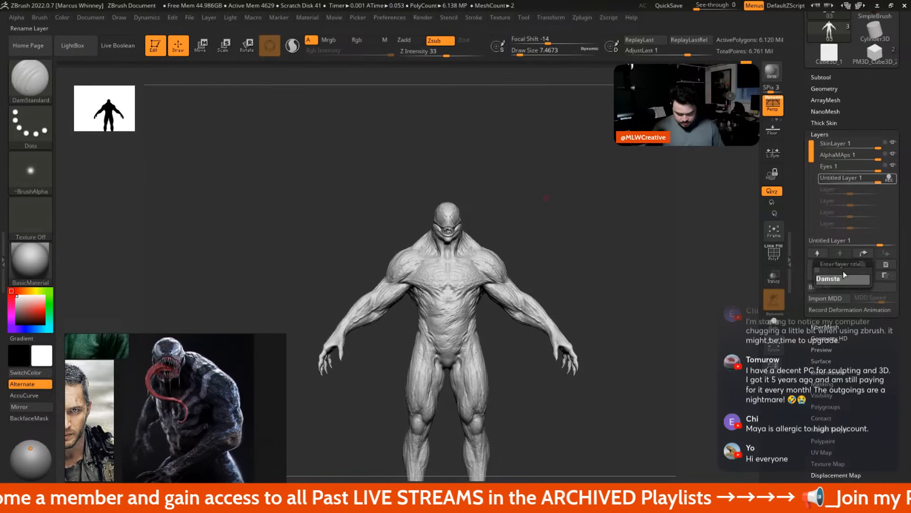
type("mstandard 1")
Set the DamStandard brush's Z Intensity to 25 and Draw Size to about 21.6 for the upper body
mouse_move(570, 217)
left_mouse_down()
mouse_move(562, 175)
mouse_move(563, 249)
mouse_move(588, 205)
mouse_move(563, 154)
left_mouse_up()
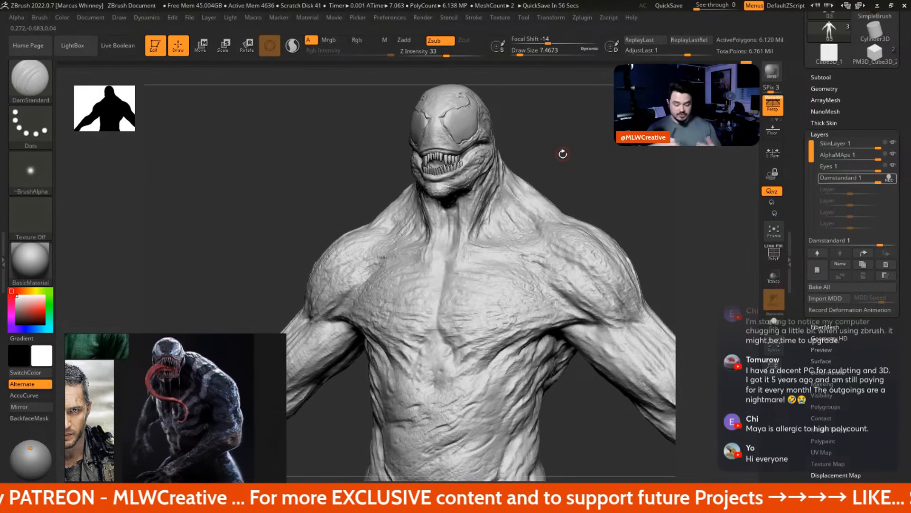
key("space")
left_click_drag(602, 194, 617, 194)
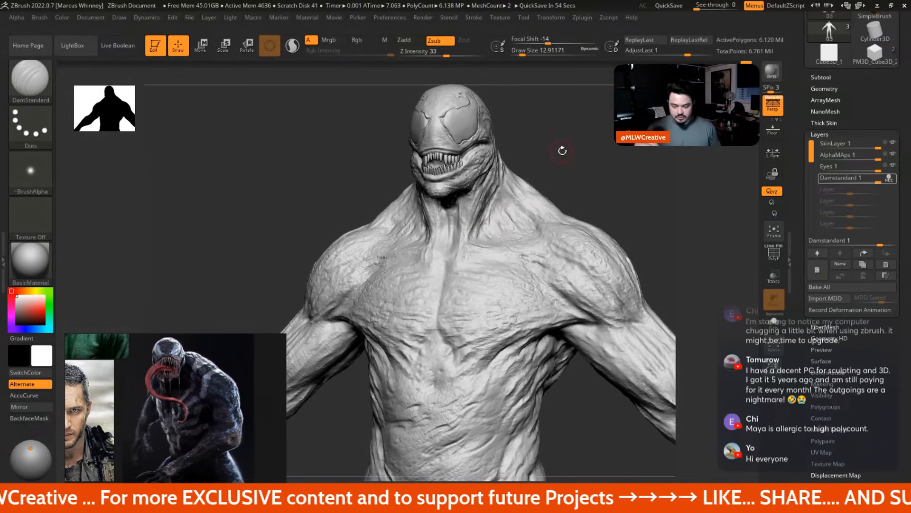
left_click_drag(445, 53, 441, 52)
key("space")
mouse_move(621, 203)
left_mouse_down()
mouse_move(586, 196)
mouse_move(616, 197)
left_mouse_up()
key("space")
left_click_drag(442, 52, 440, 52)
key("space")
Carve deeper creases with DamStandard around the shoulder, under the chest muscle and along the ribs
mouse_move(604, 169)
left_mouse_down()
mouse_move(613, 169)
mouse_move(570, 287)
left_mouse_up()
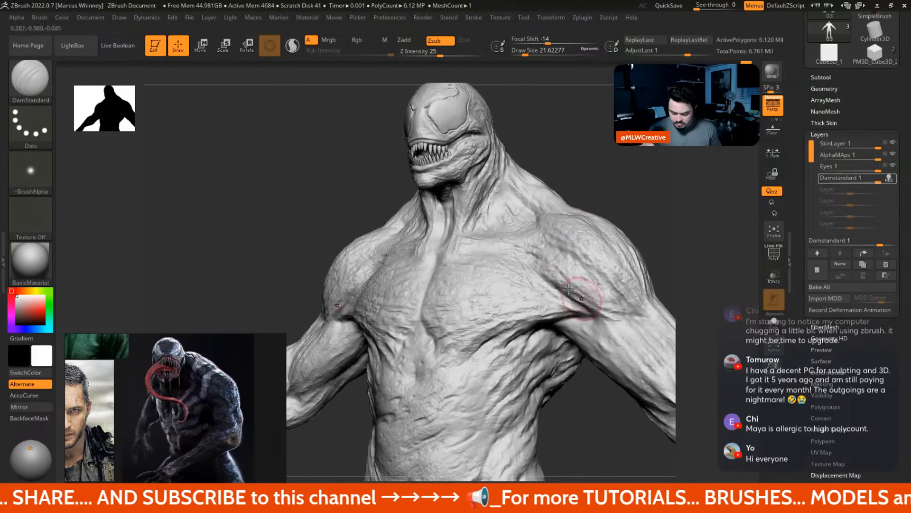
left_click_drag(649, 192, 622, 146, "alt")
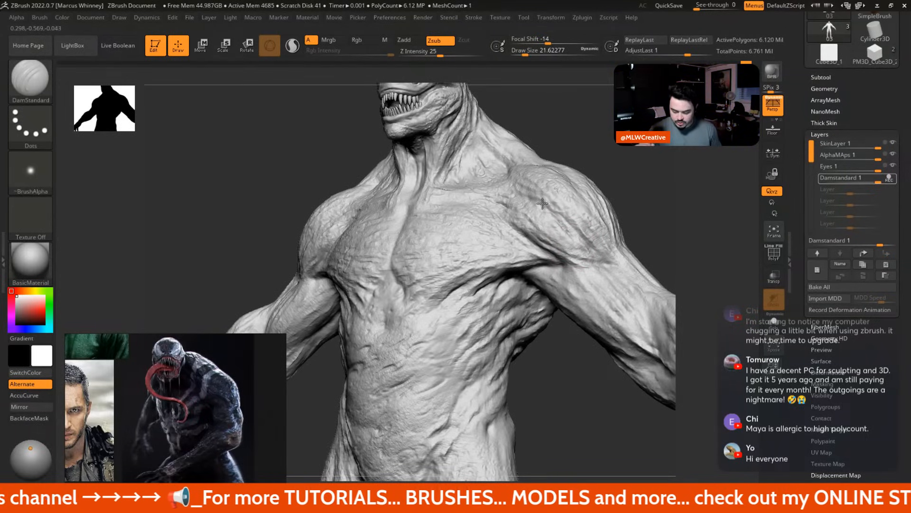
mouse_move(519, 146)
left_mouse_down()
mouse_move(529, 269)
mouse_move(515, 225)
left_mouse_up()
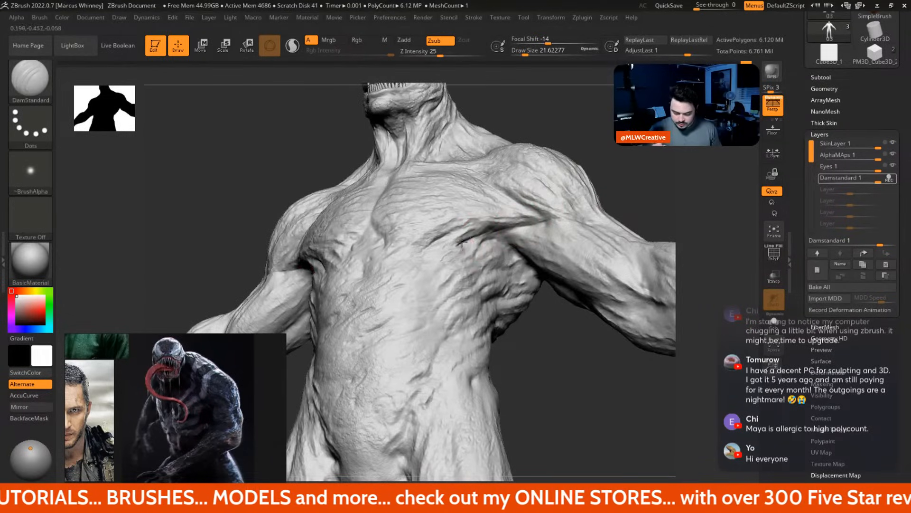
mouse_move(619, 177)
left_mouse_down("alt")
mouse_move(596, 128)
mouse_move(619, 185)
left_mouse_up("alt")
mouse_move(543, 193)
left_mouse_down()
mouse_move(561, 198)
mouse_move(549, 187)
mouse_move(560, 167)
mouse_move(473, 260)
left_mouse_up()
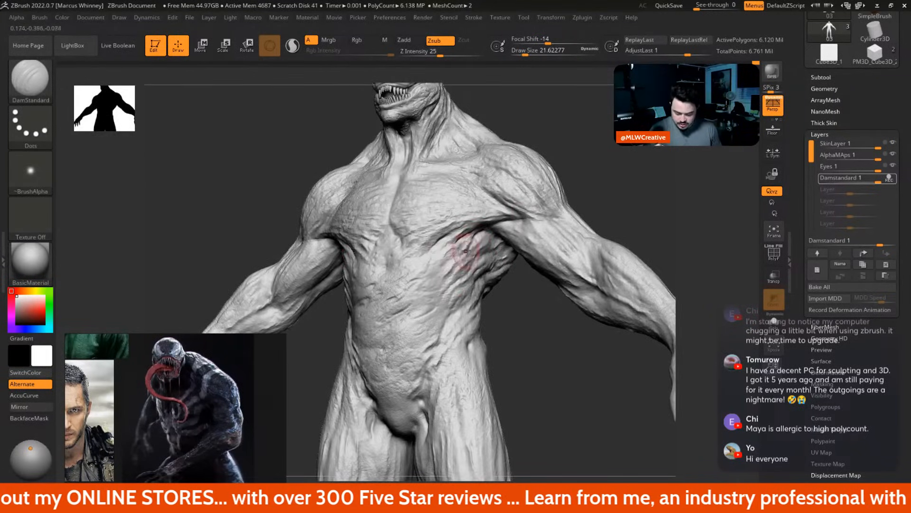
key("space")
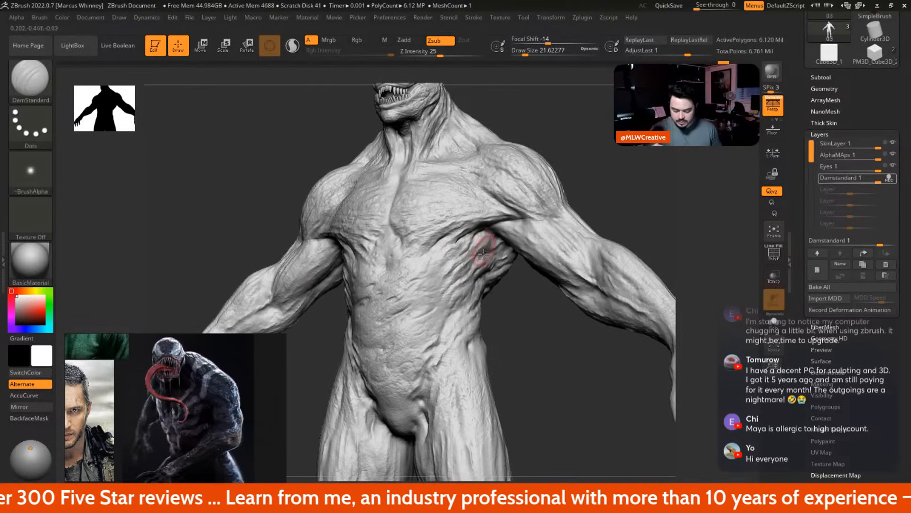
mouse_move(453, 284)
left_mouse_down("alt")
mouse_move(525, 346)
mouse_move(633, 266)
mouse_move(574, 186)
mouse_move(470, 269)
left_mouse_up("alt")
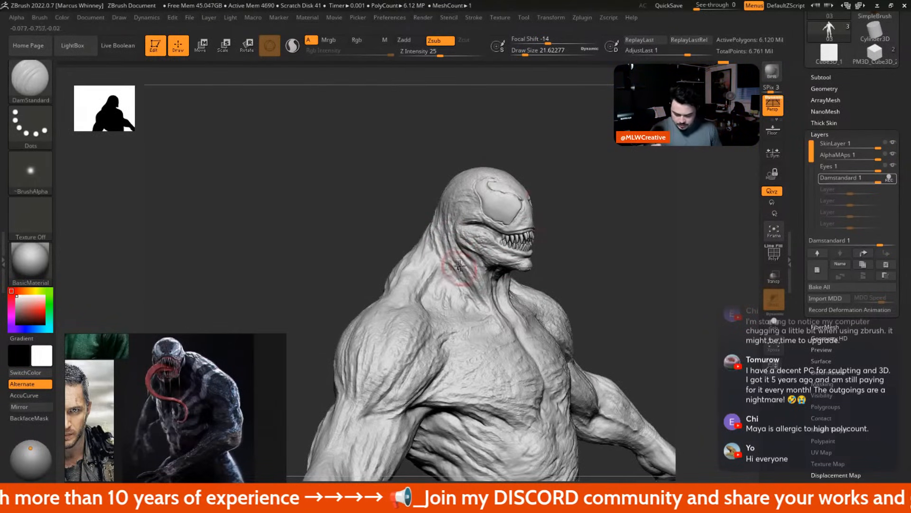
Reduce the DamStandard Draw Size to about 9.4 and sharpen the crease above the upper lip
mouse_move(618, 210)
left_mouse_down()
mouse_move(560, 208)
mouse_move(522, 238)
left_mouse_up()
key("space")
left_click_drag(572, 194, 490, 218)
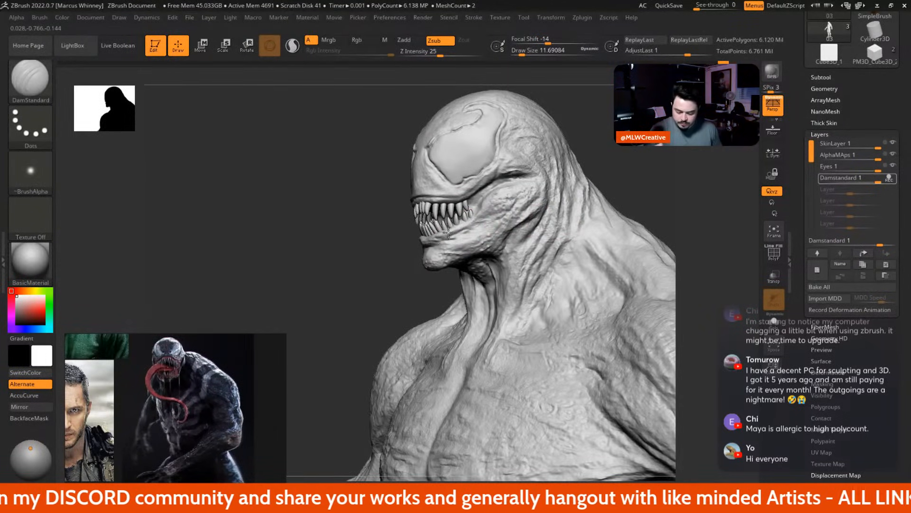
right_click_drag(448, 233, 432, 242)
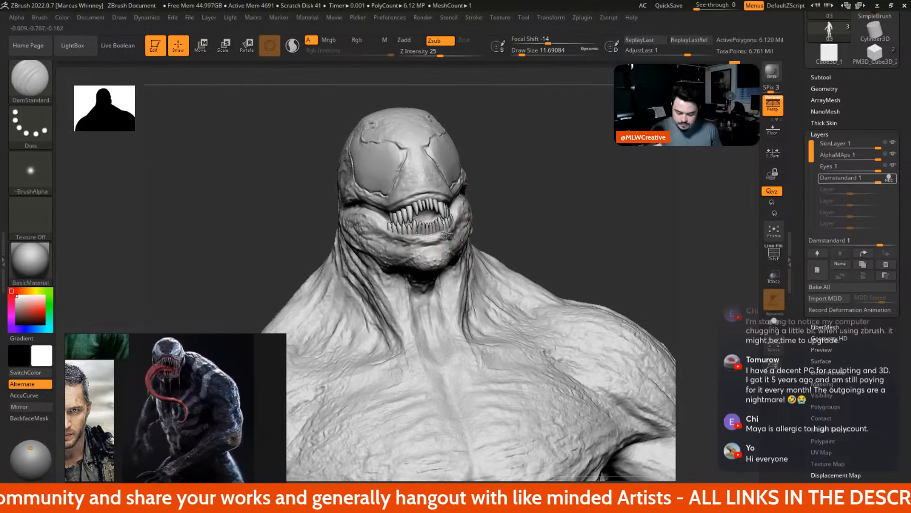
key("space")
left_click_drag(427, 198, 422, 197)
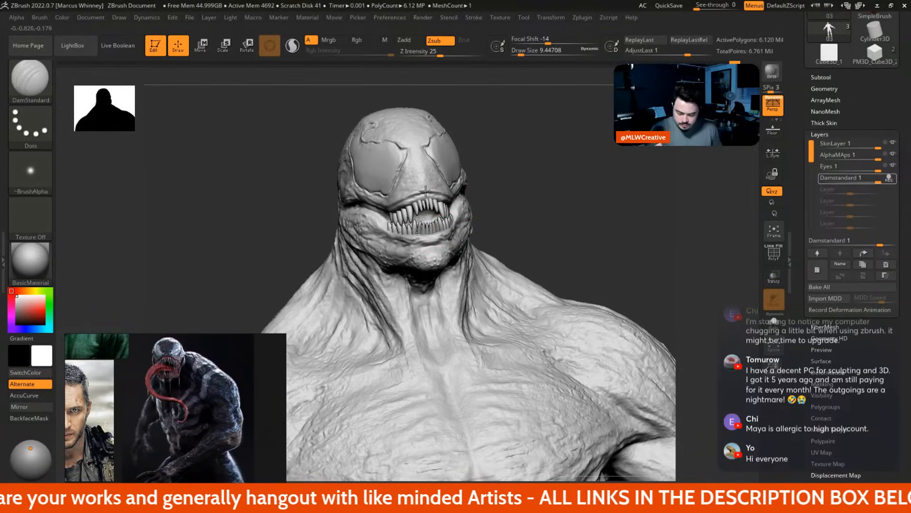
right_click_drag(511, 175, 468, 172)
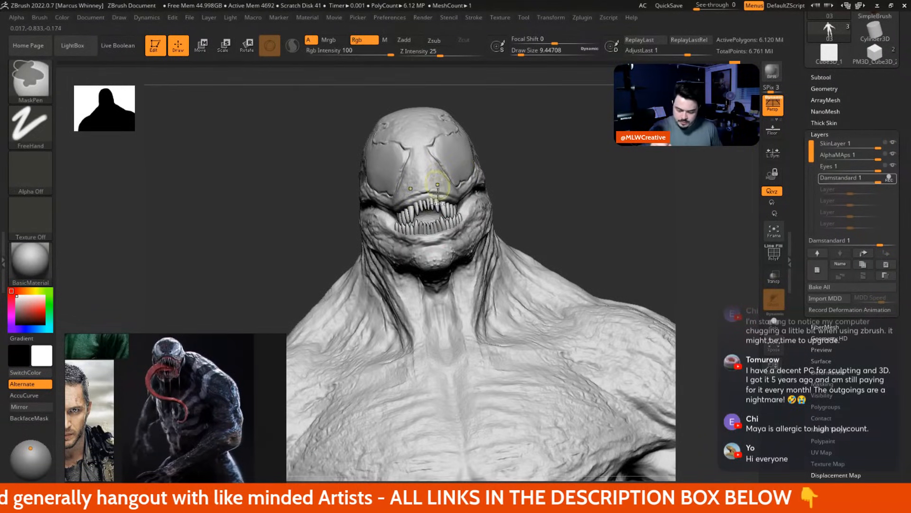
key("alt")
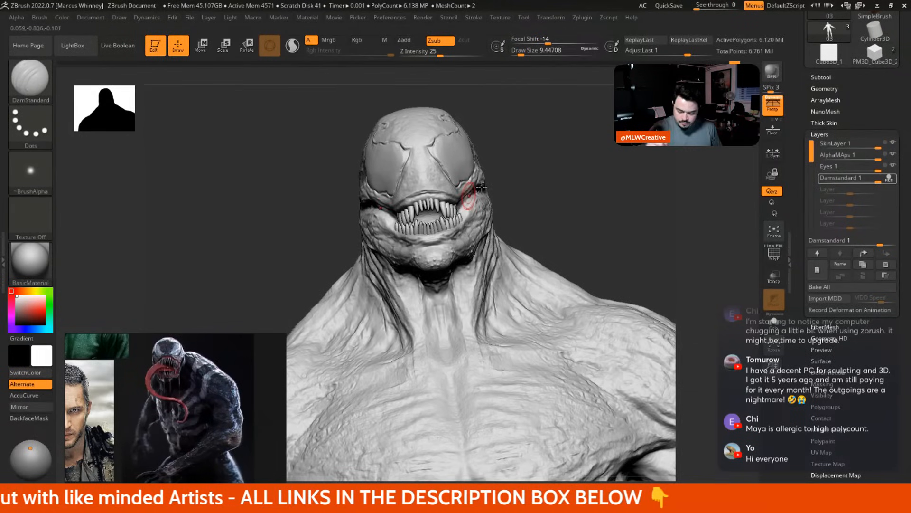
right_click_drag(468, 195, 464, 193)
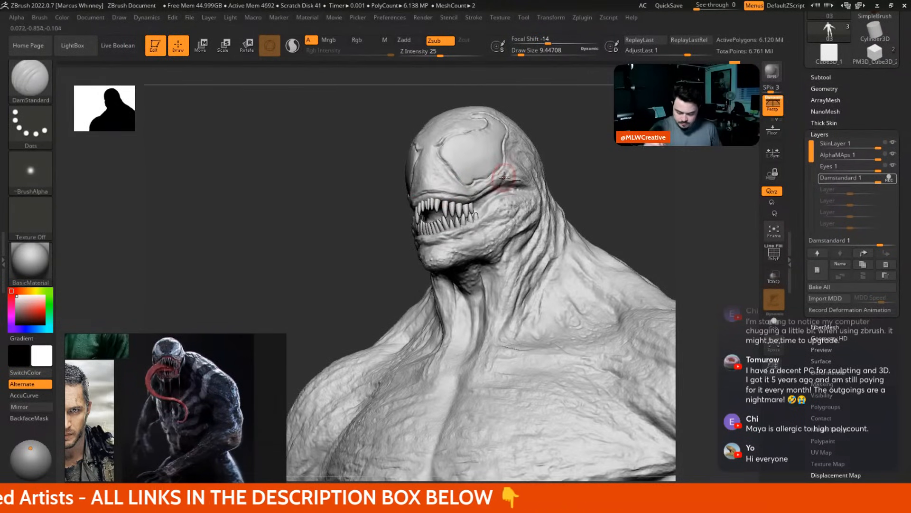
Carve the crease behind the mouth corner below the eye, using a Draw Size of about 8.4
left_click_drag(496, 181, 506, 175)
key("space")
left_click(547, 155)
right_click_drag(565, 174, 534, 172)
key("space")
left_click(567, 153)
left_click_drag(503, 184, 527, 188)
right_click_drag(546, 184, 552, 182)
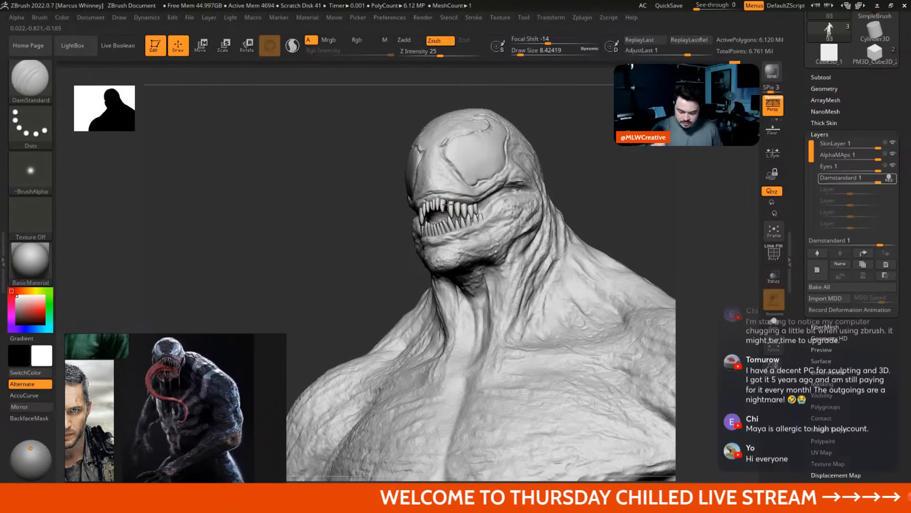
Deepen the crease from the upper lip back across the cheek on the other side of the face
mouse_move(594, 175)
right_mouse_down()
mouse_move(569, 166)
mouse_move(590, 159)
right_mouse_up()
key("ctrl")
key("ctrl")
left_click_drag(424, 192, 368, 215)
mouse_move(503, 176)
right_mouse_down()
mouse_move(508, 202)
mouse_move(361, 229)
right_mouse_up()
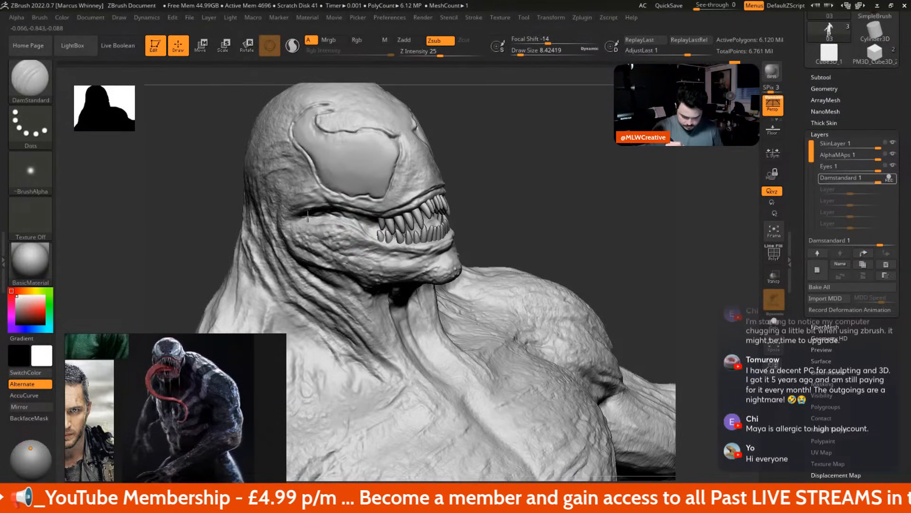
right_click_drag(541, 187, 326, 208)
left_click_drag(330, 211, 299, 214)
mouse_move(503, 256)
right_mouse_down("ctrl")
mouse_move(539, 218)
mouse_move(497, 228)
mouse_move(534, 205)
mouse_move(570, 234)
mouse_move(565, 189)
mouse_move(489, 228)
right_mouse_up("ctrl")
key("b")
key("m")
key("v")
key("space")
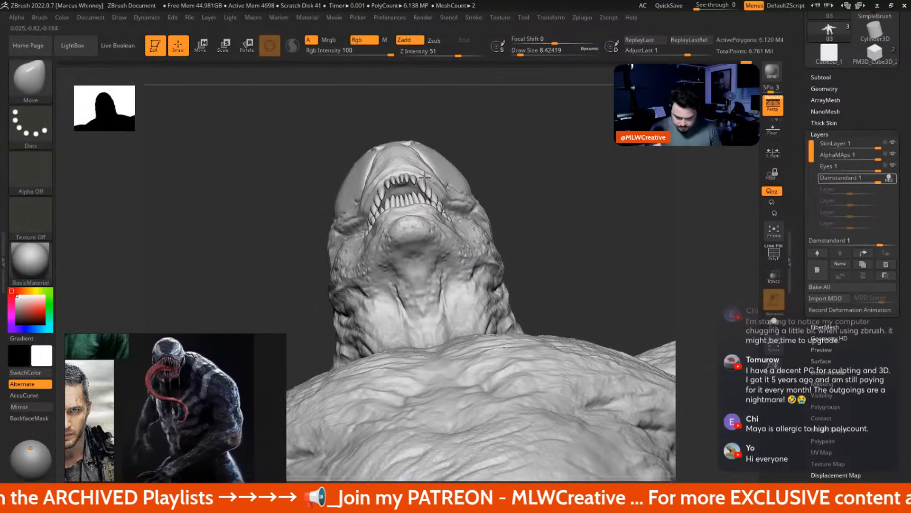
Refine the lip crease above the upper teeth with the DamStandard brush at Draw Sizes of about 6.6 and 11.7
right_click_drag(585, 225, 575, 192)
right_click_drag(555, 156, 489, 213, "ctrl")
right_click_drag(561, 204, 573, 155, "alt")
right_click(549, 276)
mouse_move(525, 207)
right_mouse_down()
mouse_move(615, 223)
mouse_move(543, 224)
mouse_move(550, 250)
mouse_move(541, 216)
right_mouse_up()
key("b")
key("d")
key("s")
right_click(537, 223)
right_click_drag(406, 221, 395, 218)
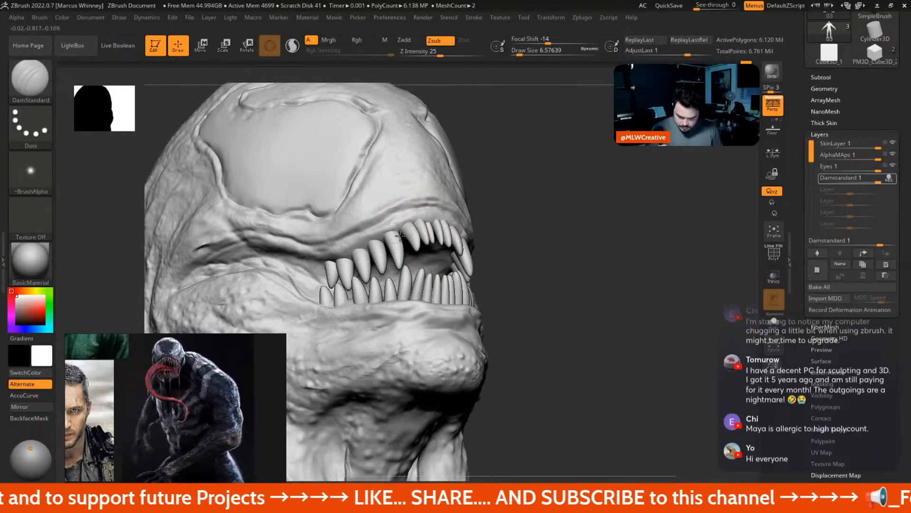
right_click_drag(507, 197, 535, 198)
right_click(472, 233)
left_click_drag(473, 233, 478, 233)
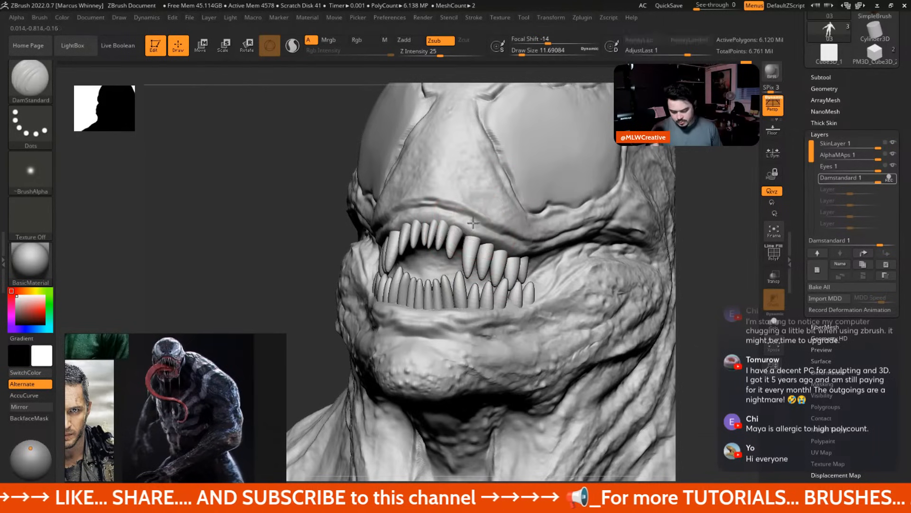
Switch to the Standard brush with a Draw Size of about 3.1 and a Z Intensity of 41
key("b")
left_click(536, 149)
right_click(542, 150)
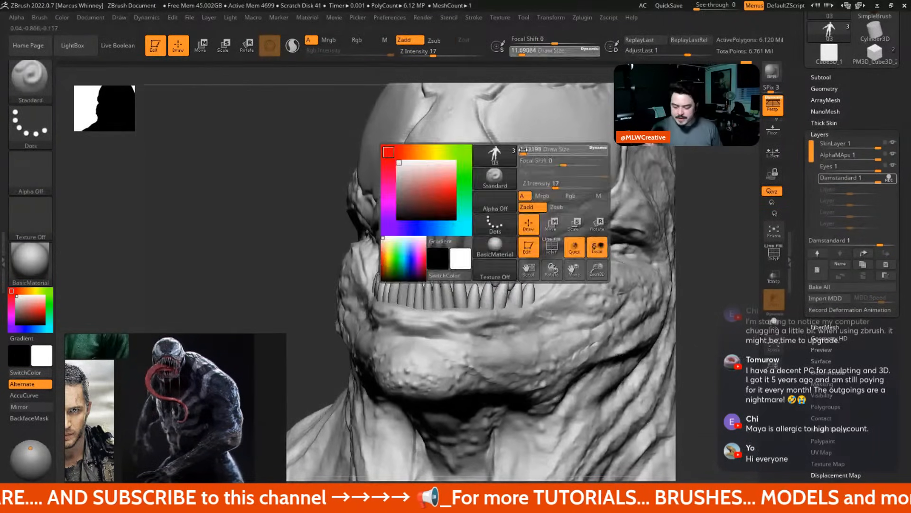
left_click_drag(542, 150, 519, 151)
right_click(453, 225)
left_click_drag(454, 225, 454, 226)
left_click(452, 52)
right_click(451, 226)
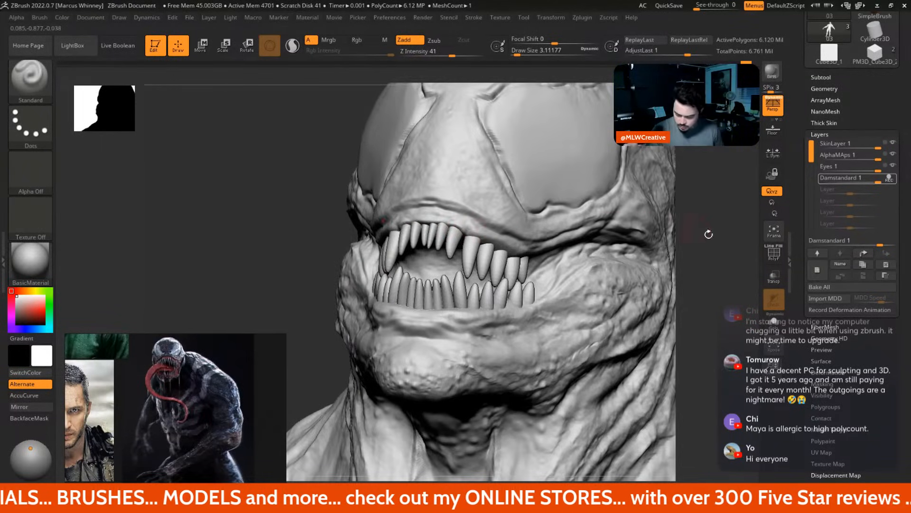
Build up the gum line above the upper teeth with the Standard brush at a Draw Size of about 3.1
right_click_drag(453, 226, 493, 232)
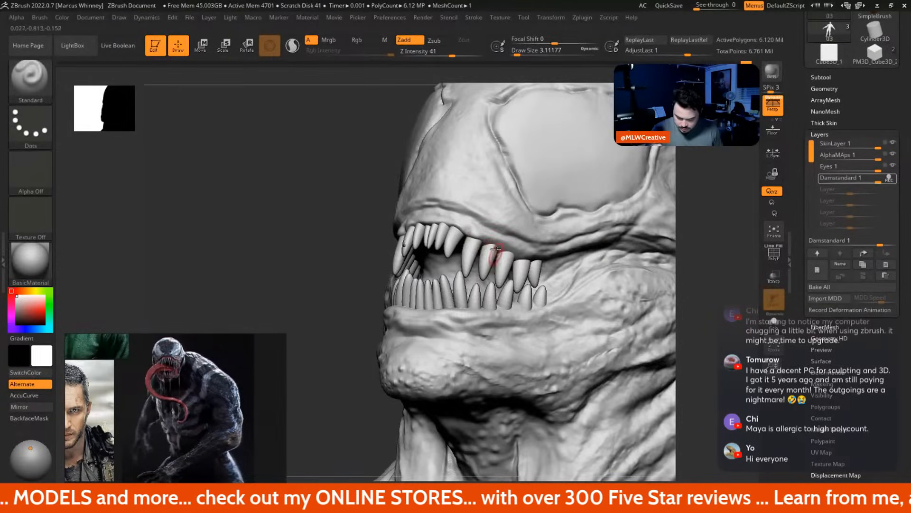
key("ctrl")
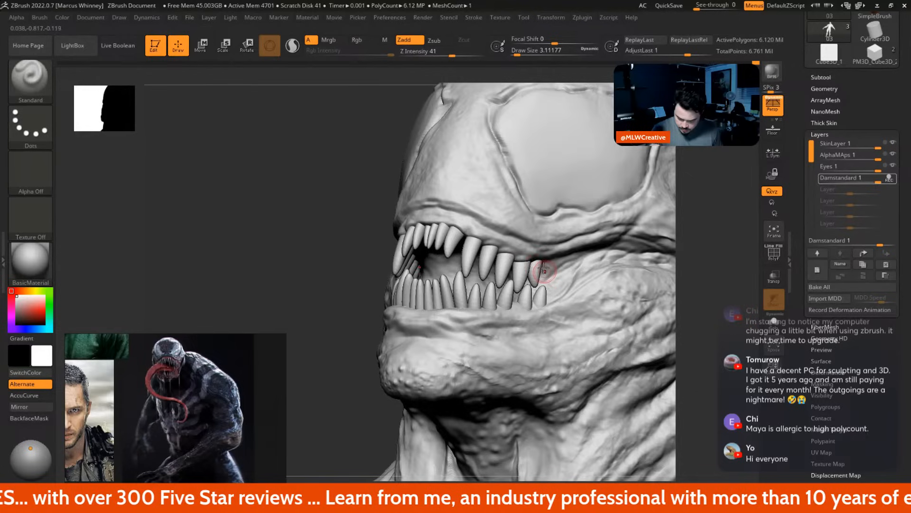
right_click_drag(658, 284, 634, 299, "ctrl")
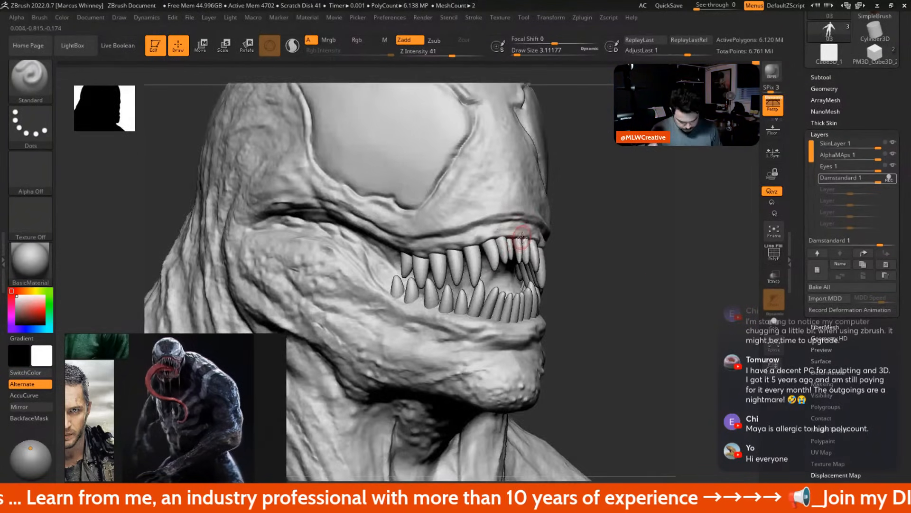
right_click_drag(583, 234, 500, 228)
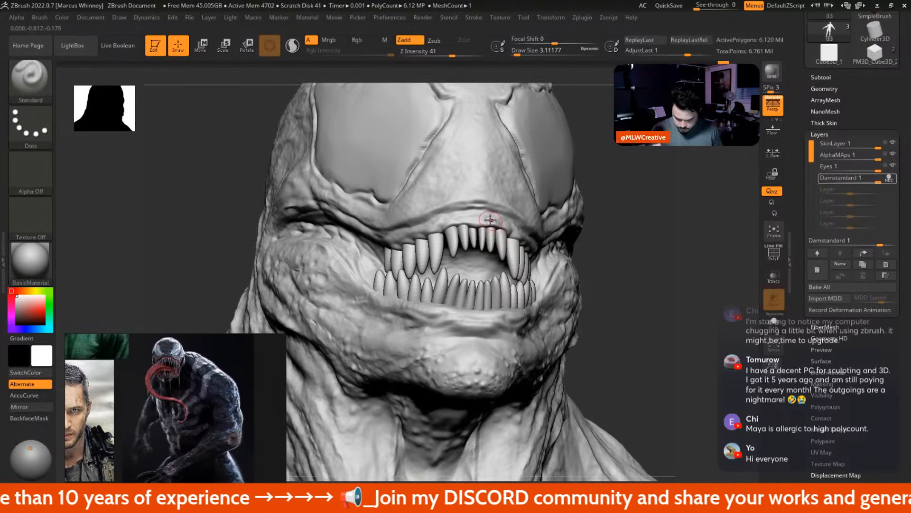
mouse_move(574, 257)
right_mouse_down("ctrl")
mouse_move(576, 154)
mouse_move(557, 161)
right_mouse_up("ctrl")
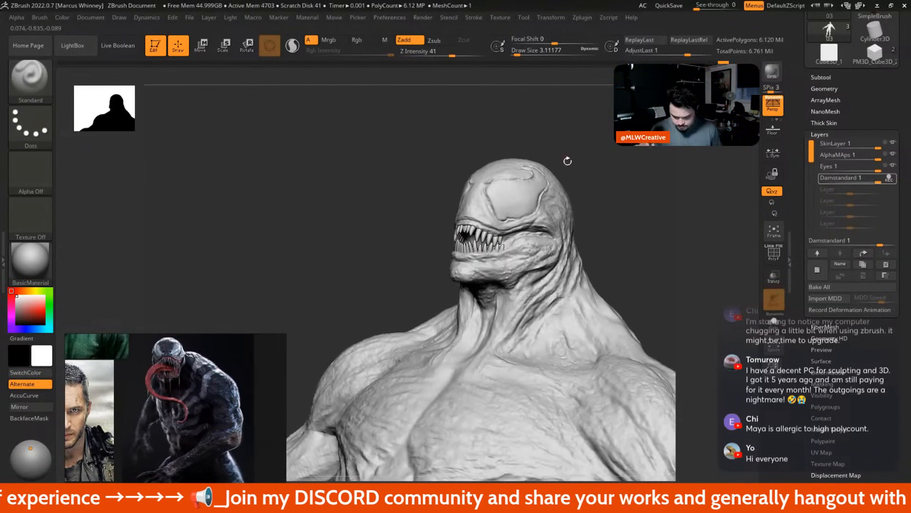
Carve the upper lip crease above the teeth with the DamStandard brush at a Draw Size of about 5
key("b")
key("d")
key("s")
key("space")
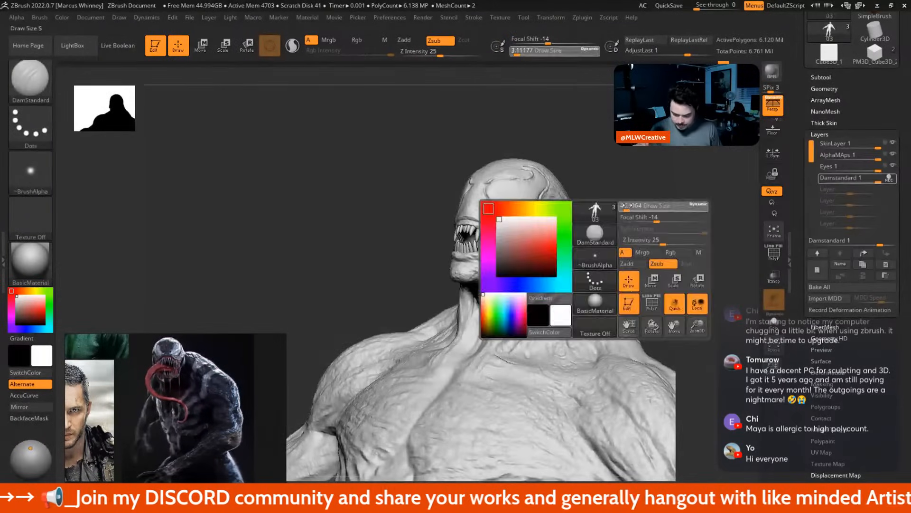
mouse_move(625, 207)
right_mouse_down()
mouse_move(698, 254)
mouse_move(635, 204)
mouse_move(540, 179)
right_mouse_up()
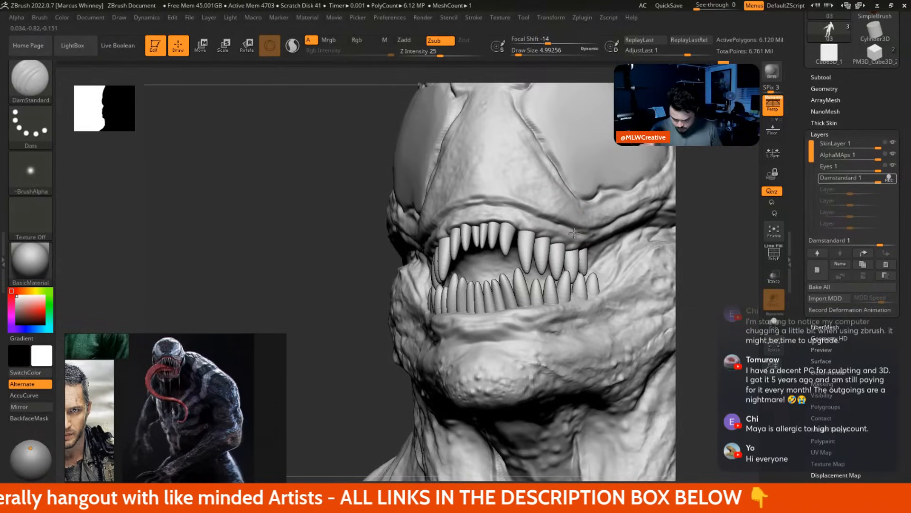
right_click_drag(550, 215, 577, 185)
right_click_drag(661, 242, 664, 205)
Build up and smooth the upper lip ridge with the Standard brush at Draw Sizes of about 1 and 2.6
key("b")
key("s")
key("t")
key("space")
right_click_drag(563, 172, 547, 204, "ctrl")
key("space")
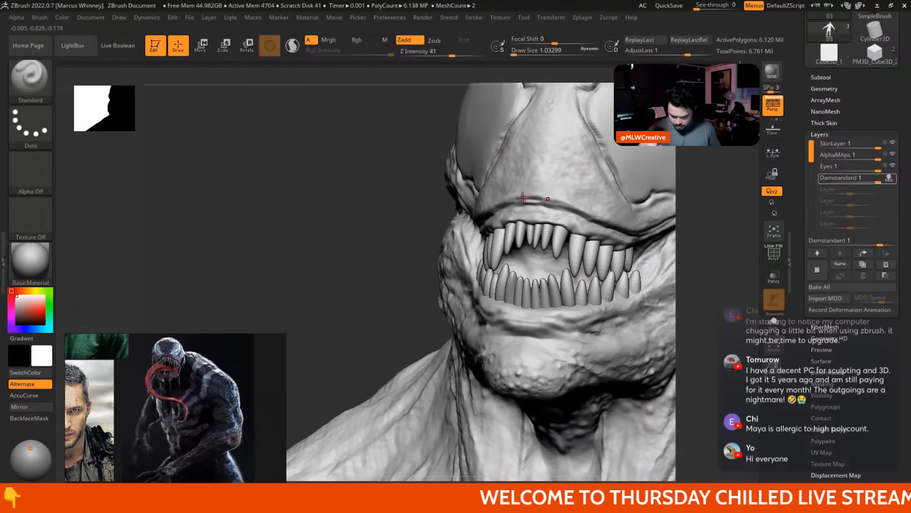
key("space")
key("space")
mouse_move(559, 203)
left_mouse_down("shift")
mouse_move(543, 197)
mouse_move(587, 214)
left_mouse_up("shift")
left_click(541, 198)
key("space")
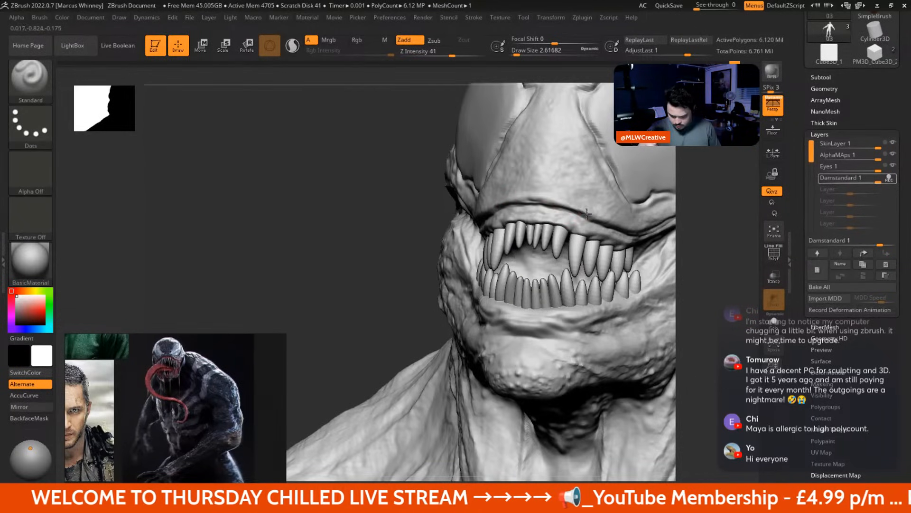
Continue raising the lip edge toward the mouth corner on the other side at a Draw Size of about 2.6
right_click_drag(640, 231, 538, 198)
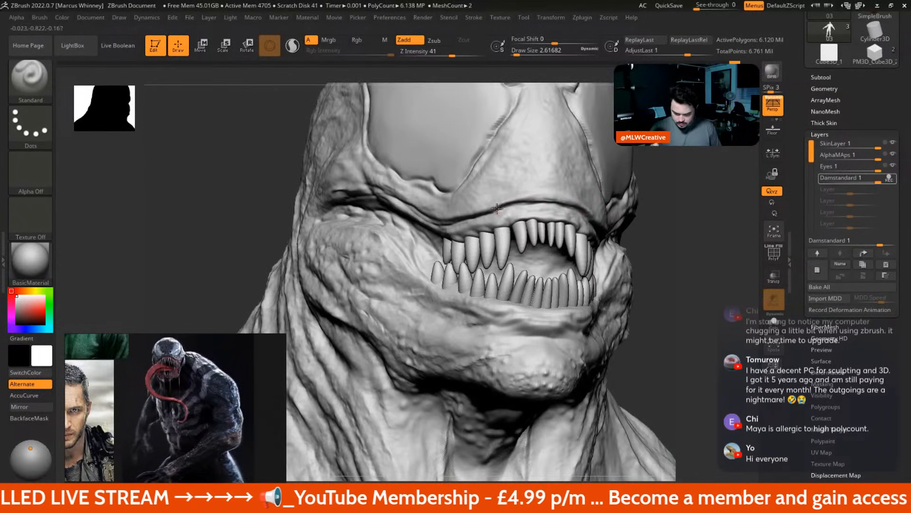
mouse_move(443, 212)
left_mouse_down()
mouse_move(419, 206)
mouse_move(429, 205)
left_mouse_up()
right_click_drag(653, 223, 496, 182)
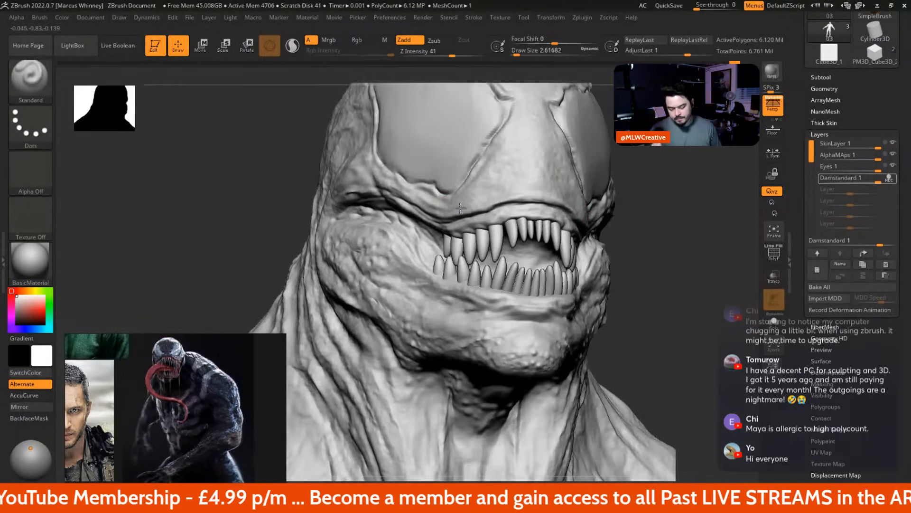
mouse_move(654, 225)
right_mouse_down()
mouse_move(641, 189)
mouse_move(624, 212)
mouse_move(636, 194)
mouse_move(537, 206)
right_mouse_up()
Nudge the center of the upper lip crease into shape with the Move brush at a Draw Size of about 3.7
key("b")
key("m")
key("v")
key("]")
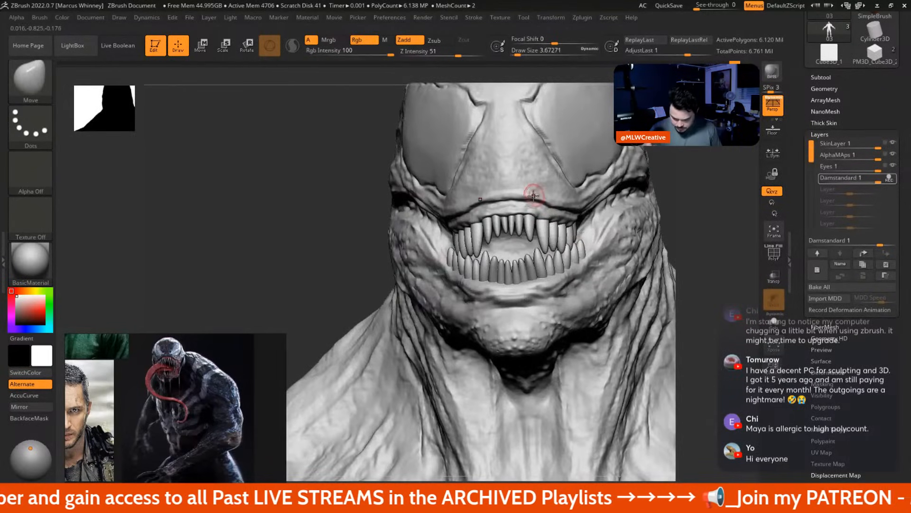
left_click_drag(510, 196, 518, 198)
mouse_move(710, 240)
left_mouse_down()
mouse_move(720, 243)
mouse_move(561, 185)
left_mouse_up()
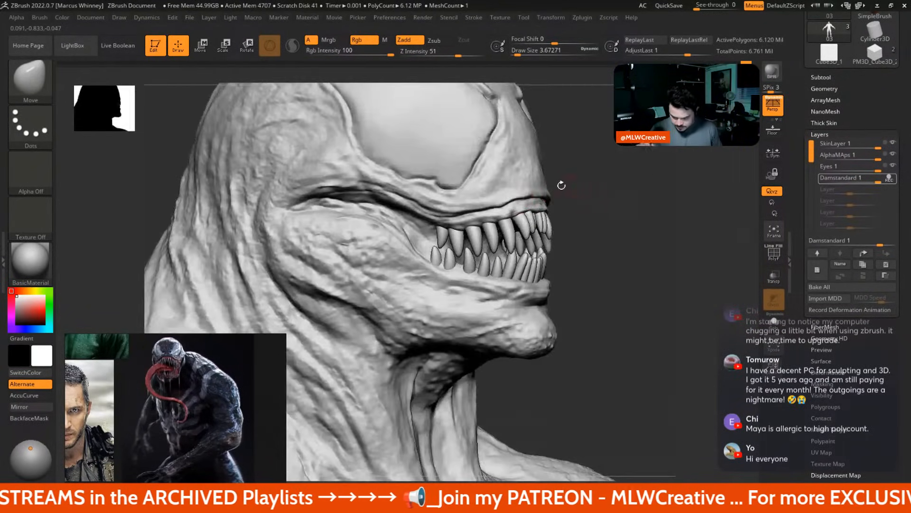
Reshape the upper lip at the mouth corner with the Move brush at a Draw Size of about 9.4
left_click_drag(627, 234, 674, 388, "alt")
left_click_drag(653, 190, 641, 275, "alt")
key("space")
left_click_drag(481, 240, 487, 240)
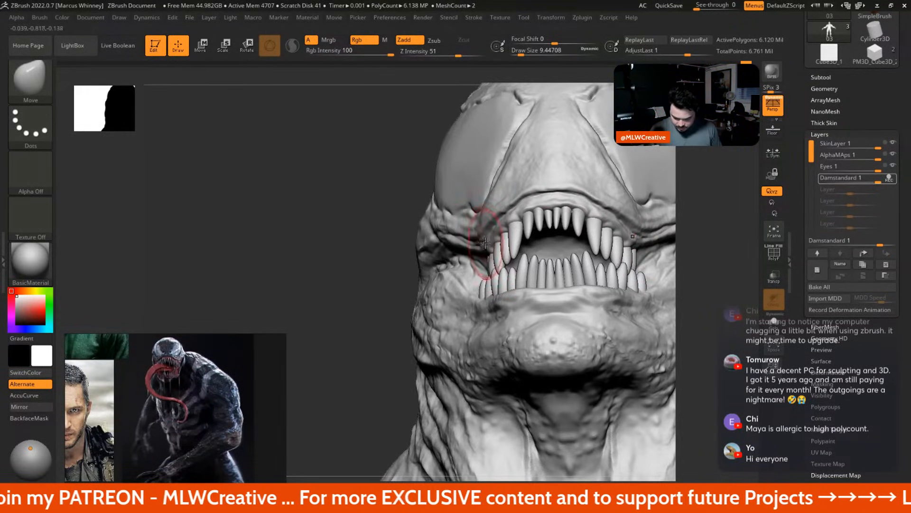
mouse_move(665, 218)
left_mouse_down("alt")
mouse_move(663, 248)
mouse_move(610, 148)
mouse_move(622, 234)
mouse_move(657, 258)
mouse_move(654, 269)
mouse_move(602, 188)
mouse_move(642, 220)
mouse_move(603, 209)
mouse_move(596, 184)
mouse_move(625, 220)
mouse_move(614, 189)
left_mouse_up("alt")
Carve a crease along the lower lip and cheek below the mouth corner with DamStandard at a Draw Size of about 10.5
key("b")
key("d")
key("s")
key("space")
key("space")
left_click_drag(545, 207, 521, 221)
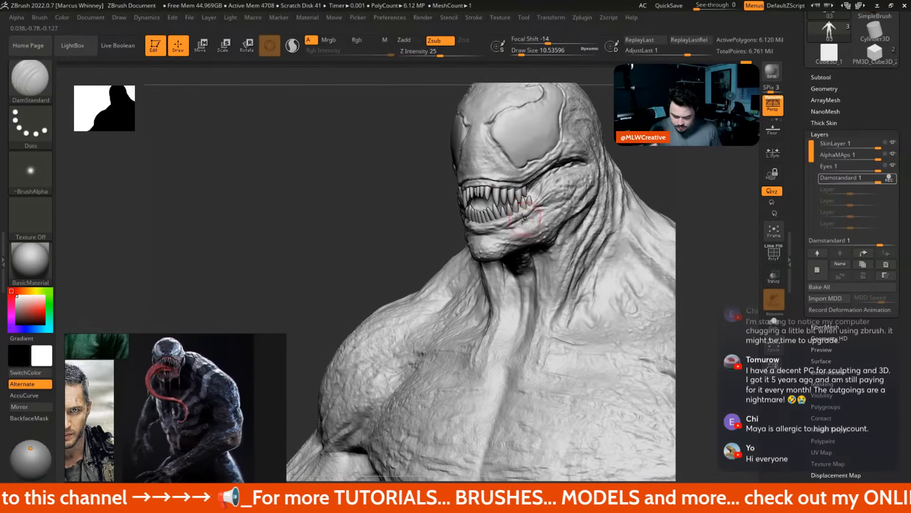
left_click_drag(658, 153, 621, 180)
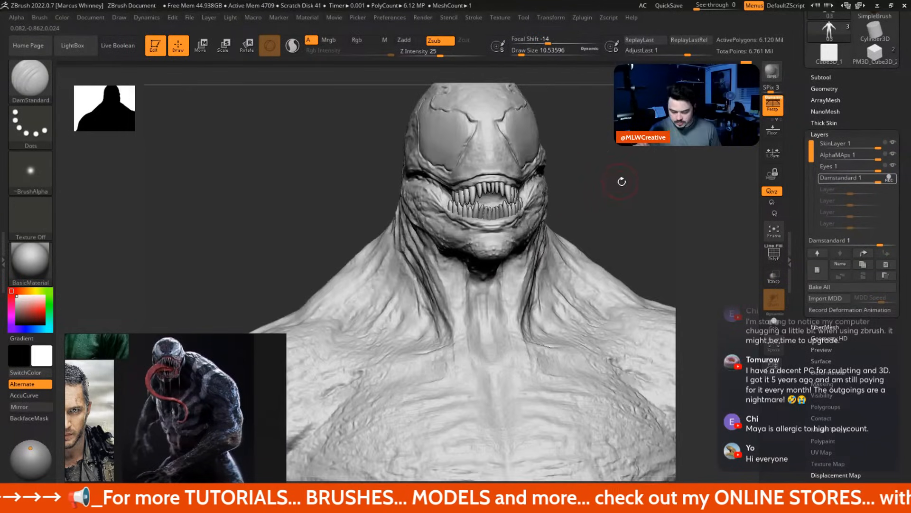
Build up the lower lip and gum below the lower teeth with the Standard brush at a Draw Size of about 5
key("b")
left_click(602, 152)
left_click_drag(604, 142, 596, 159, "alt")
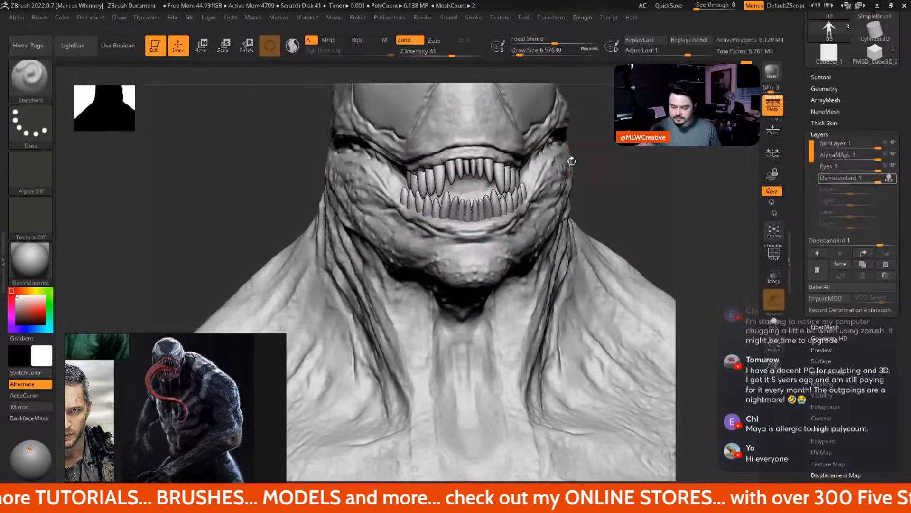
key("space")
left_click_drag(473, 213, 468, 213)
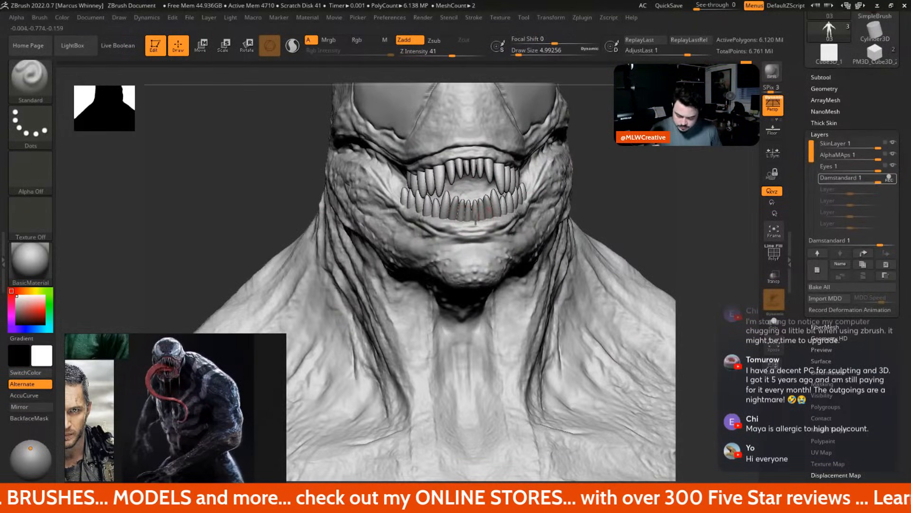
mouse_move(578, 169)
left_mouse_down()
mouse_move(474, 219)
mouse_move(524, 186)
mouse_move(535, 160)
left_mouse_up()
key("space")
mouse_move(617, 143)
left_mouse_down()
mouse_move(639, 195)
mouse_move(609, 148)
mouse_move(631, 211)
mouse_move(647, 219)
left_mouse_up()
Add volume to the lower lip above the chin with the Clay brush at a Draw Size of about 5
key("b")
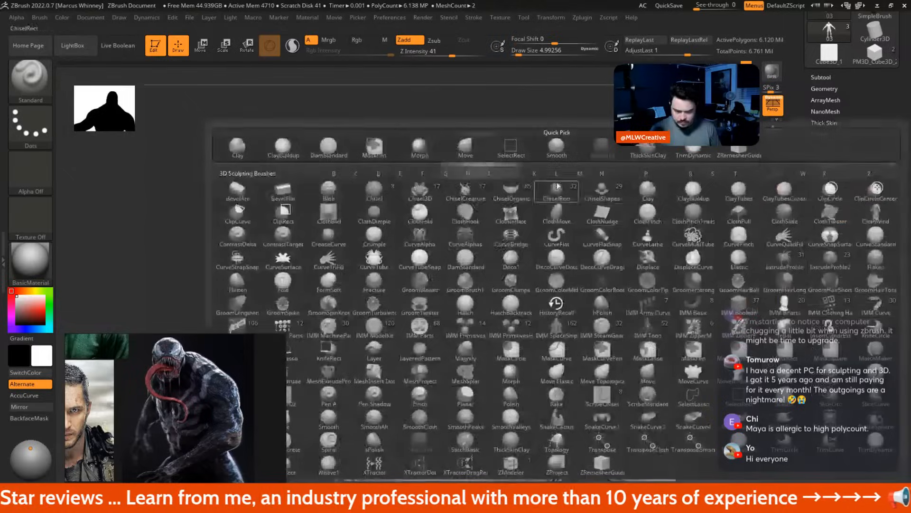
left_click(263, 143)
left_click_drag(264, 144, 289, 214, "alt")
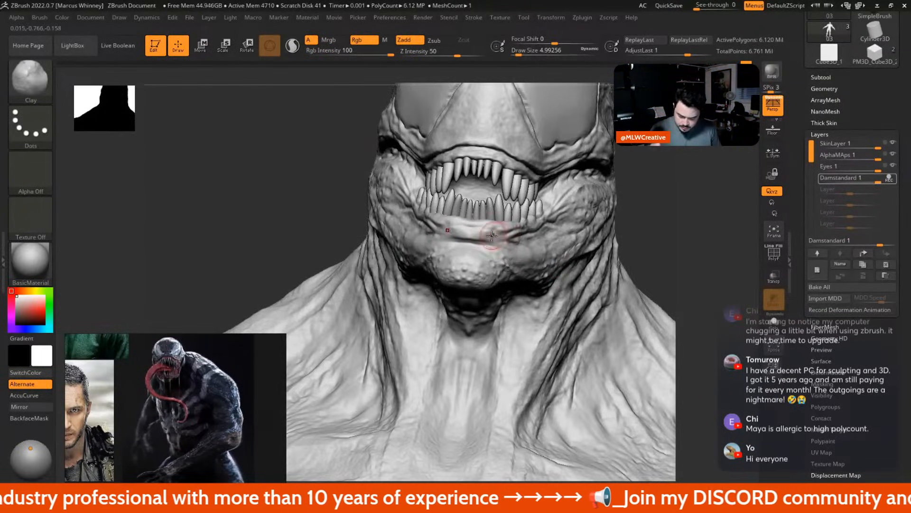
left_click_drag(610, 203, 597, 187)
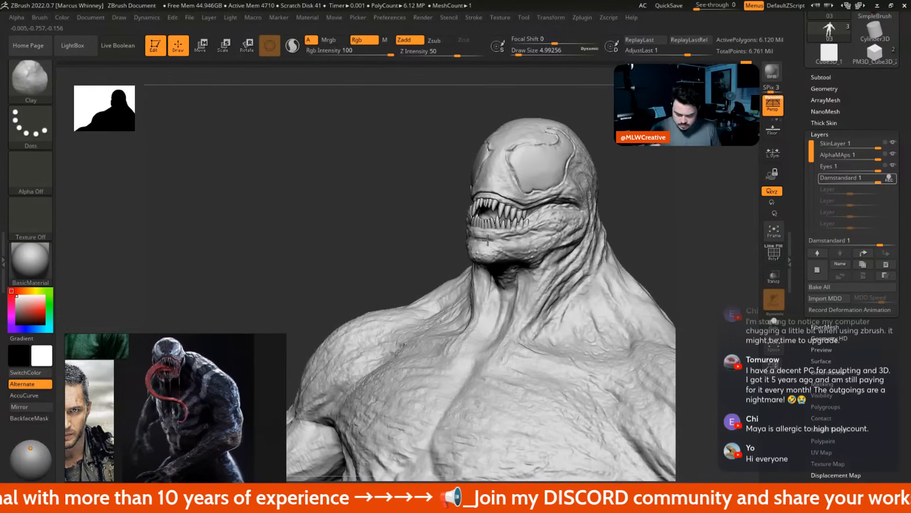
Deepen the crease between the lower lip and chin with the DamStandard brush, using a Draw Size of up to about 18.5
left_click_drag(610, 222, 667, 216)
key("b")
key("d")
key("s")
key("s")
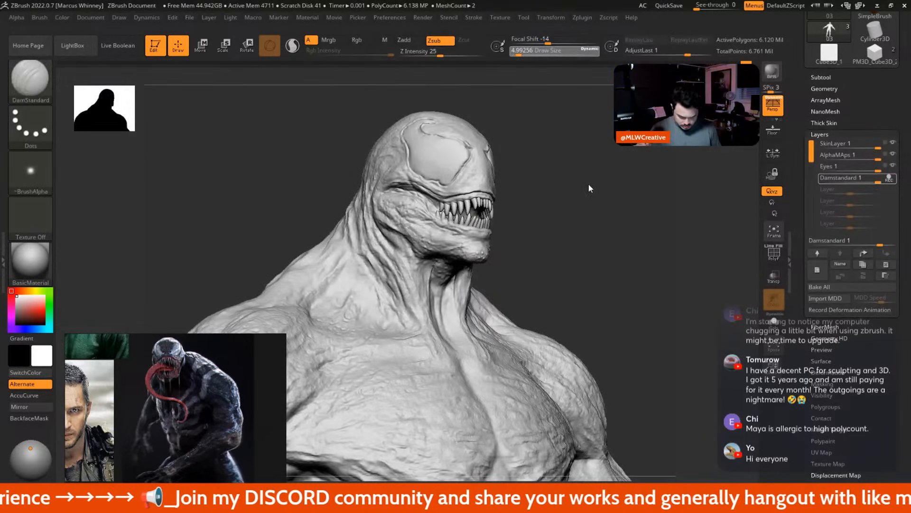
mouse_move(517, 52)
left_mouse_down()
mouse_move(517, 90)
mouse_move(580, 199)
mouse_move(587, 190)
mouse_move(572, 185)
mouse_move(580, 206)
left_mouse_up()
key("space")
key("space")
left_click_drag(589, 199, 568, 185)
key("space")
left_click_drag(447, 232, 474, 238)
key("space")
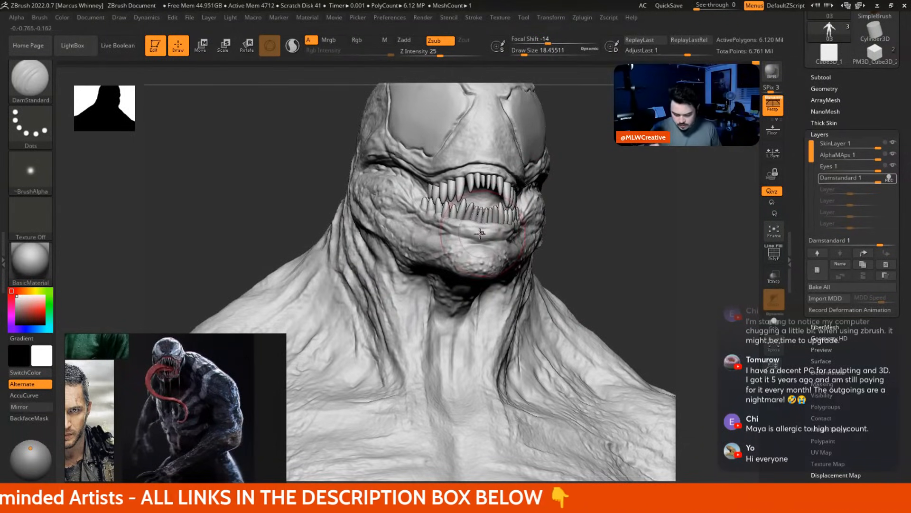
key("space")
left_click_drag(625, 231, 490, 226)
mouse_move(639, 250)
left_mouse_down()
mouse_move(583, 187)
mouse_move(654, 217)
mouse_move(631, 201)
left_mouse_up()
Reshape the center of the lower lip with the Move brush at Draw Sizes of about 10.5 and 8.4
key("b")
key("m")
key("v")
left_click_drag(609, 166, 612, 175)
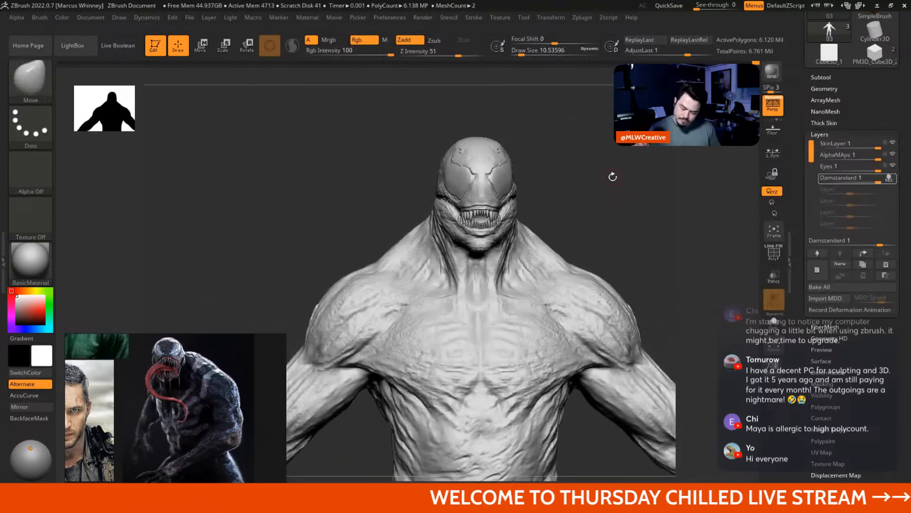
right_click_drag(478, 229, 496, 228, "ctrl")
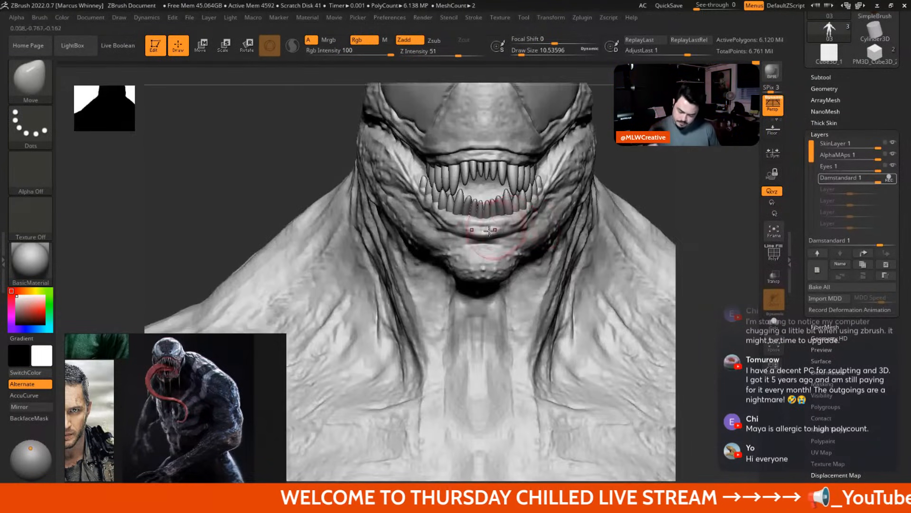
key("ctrl")
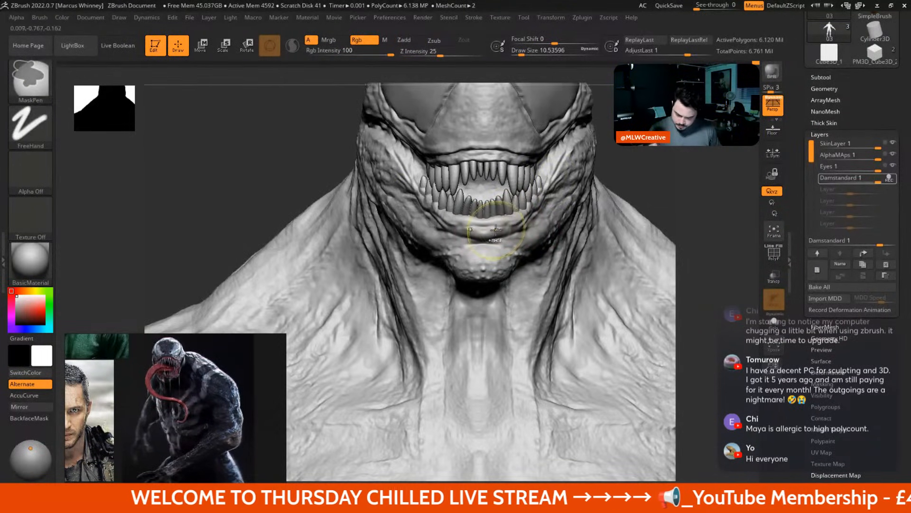
key("space")
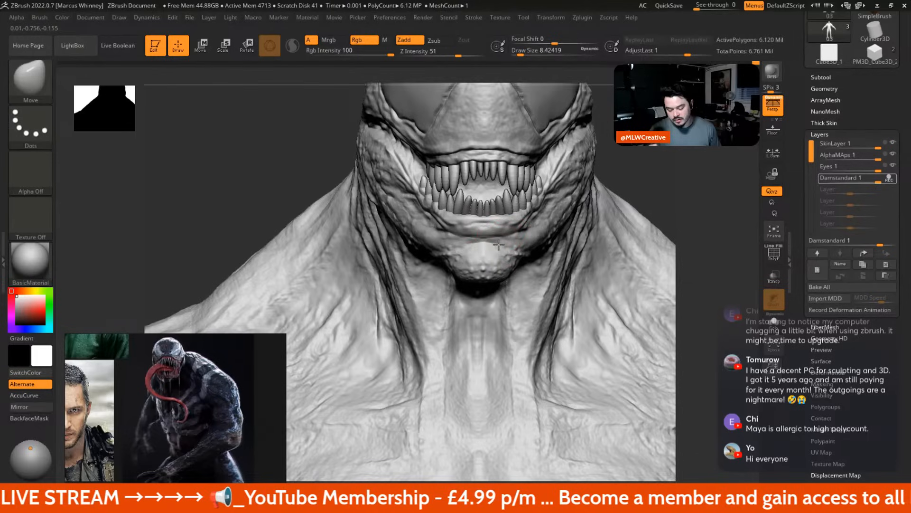
mouse_move(519, 227)
right_mouse_down()
mouse_move(587, 218)
mouse_move(611, 273)
right_mouse_up()
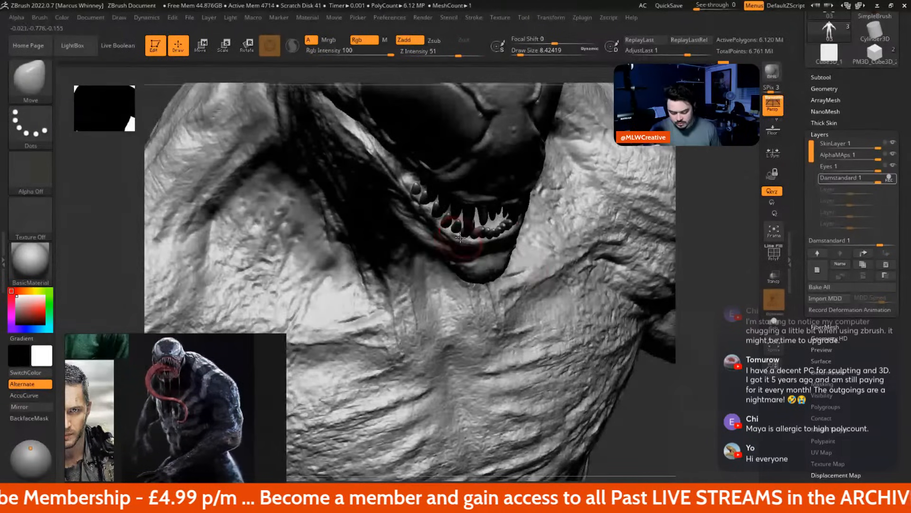
mouse_move(694, 230)
left_mouse_down()
mouse_move(692, 209)
mouse_move(649, 234)
left_mouse_up()
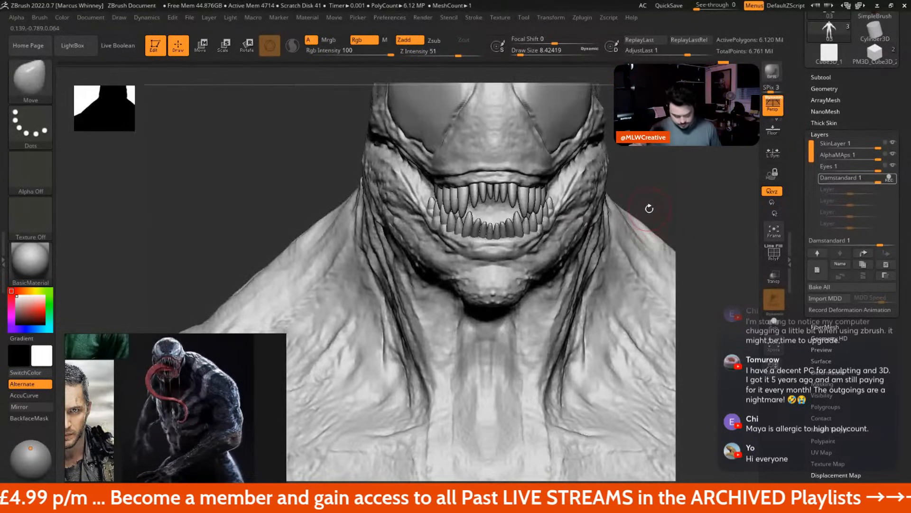
Build up the lower lip beneath the front teeth with the Clay brush at a Draw Size of about 4.3
key("b")
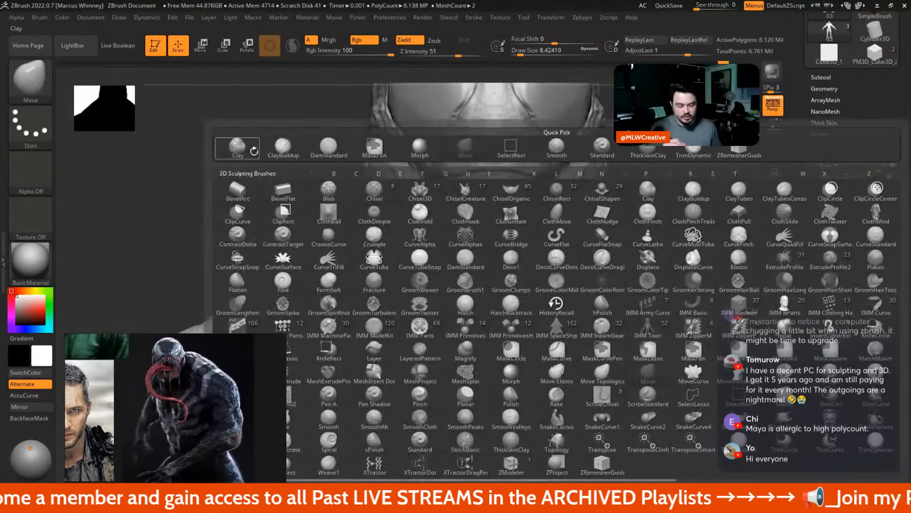
left_click(238, 147)
key("space")
left_click_drag(514, 211, 489, 242)
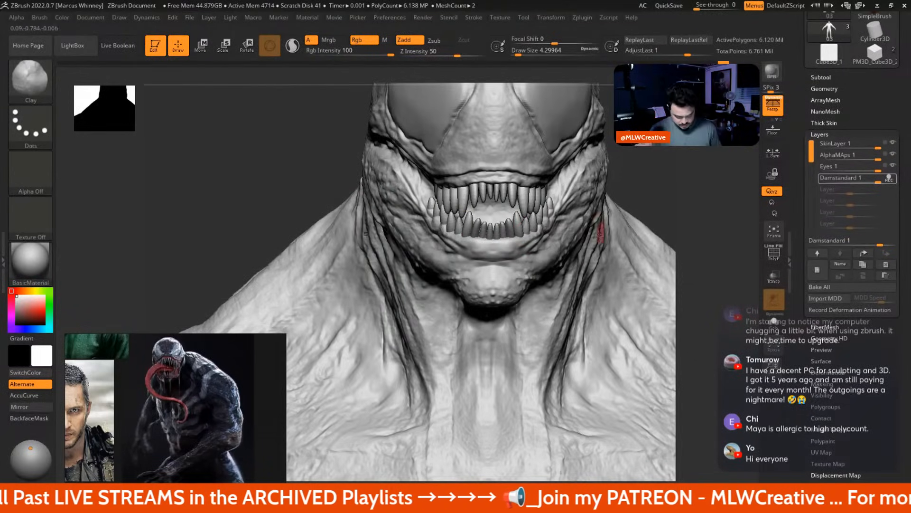
Sharpen the crease under the lower lip with the DamStandard brush at a Draw Size of about 6.6
key("b")
key("d")
key("s")
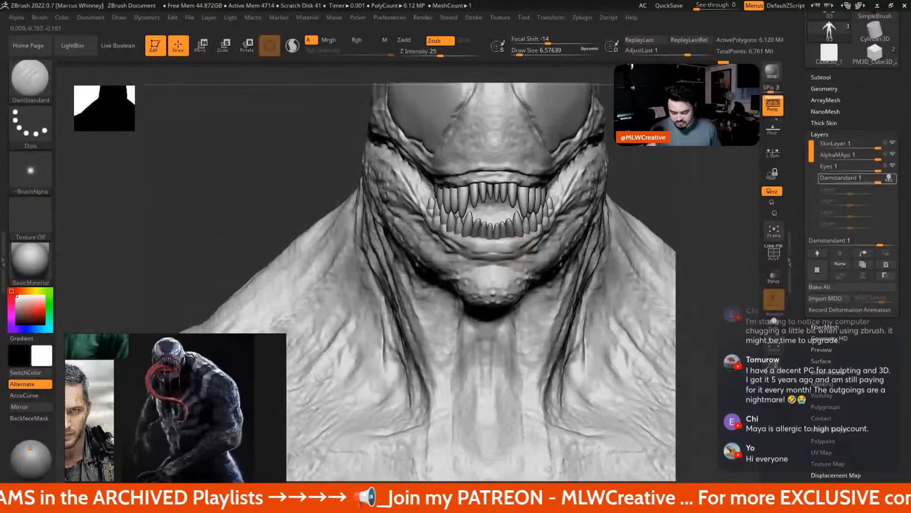
mouse_move(688, 231)
right_mouse_down("ctrl")
mouse_move(647, 163)
mouse_move(635, 187)
right_mouse_up("ctrl")
mouse_move(635, 186)
right_mouse_down()
mouse_move(617, 179)
mouse_move(627, 177)
mouse_move(525, 246)
right_mouse_up()
Carve creases along the jaw and cheek behind the mouth corner with DamStandard at Draw Sizes of about 17 and 10.5
key("space")
key("space")
left_click_drag(517, 235, 525, 236)
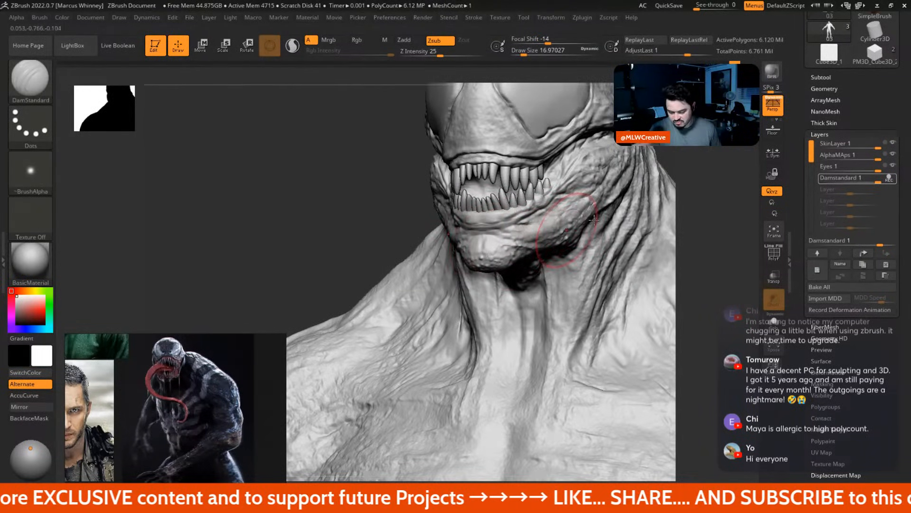
key("space")
left_click_drag(620, 153, 609, 153)
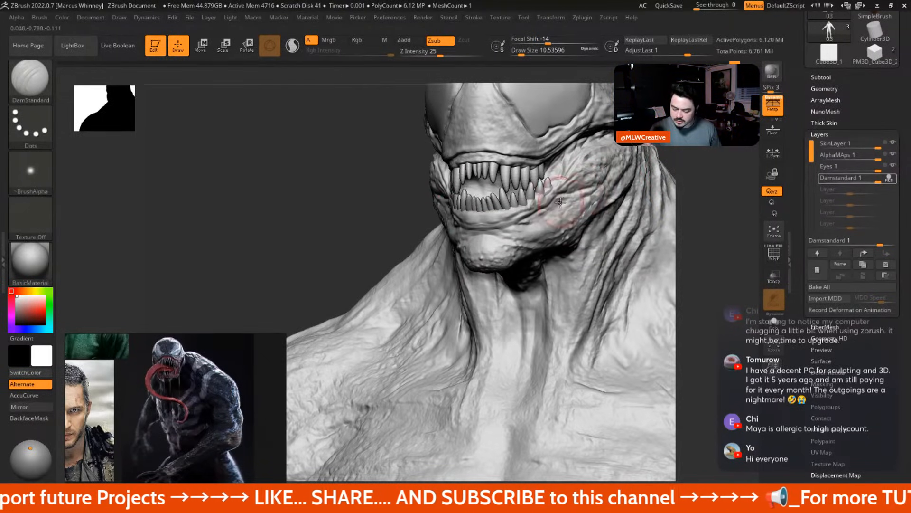
mouse_move(683, 239)
left_mouse_down("alt")
mouse_move(690, 246)
mouse_move(647, 167)
mouse_move(677, 195)
mouse_move(677, 218)
mouse_move(636, 180)
left_mouse_up("alt")
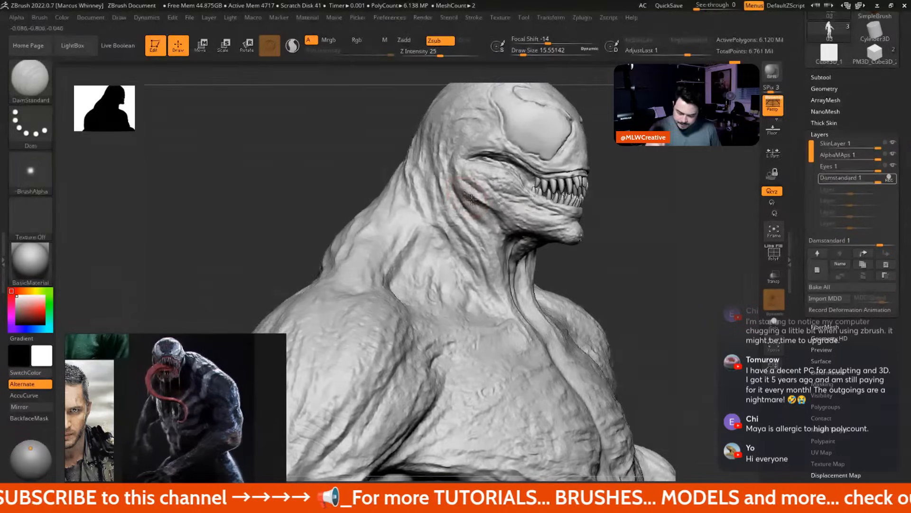
Carve creases on the neck behind the jaw with DamStandard at Draw Sizes of about 15.6 and 26.9
left_click_drag(463, 165, 463, 183)
key("bracketright")
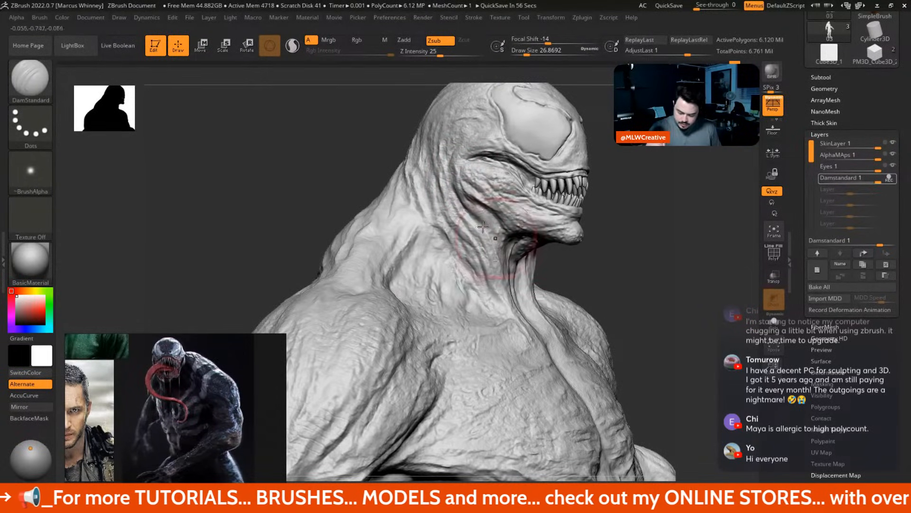
mouse_move(527, 247)
left_mouse_down()
mouse_move(550, 218)
mouse_move(622, 196)
mouse_move(642, 262)
left_mouse_up()
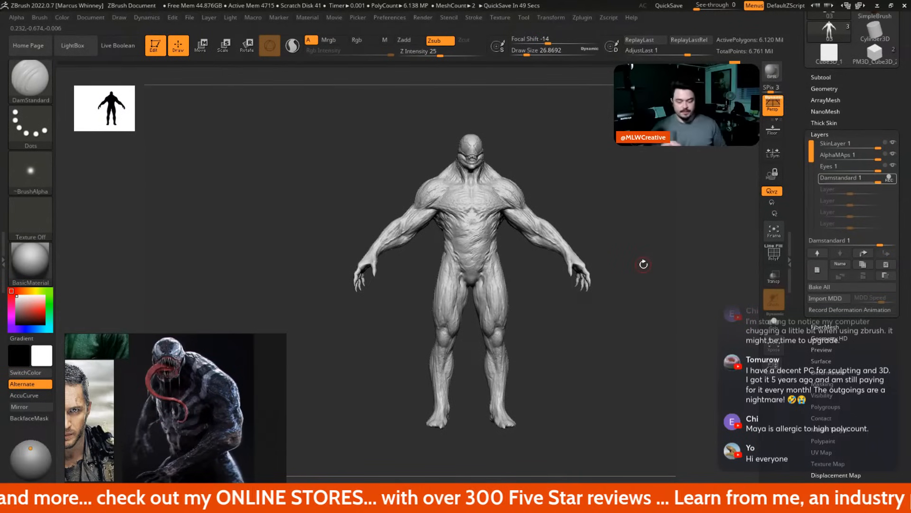
Carve creases along the upper arm and elbow with the DamStandard brush at a Draw Size of about 28.8
left_click_drag(607, 186, 625, 256, "alt")
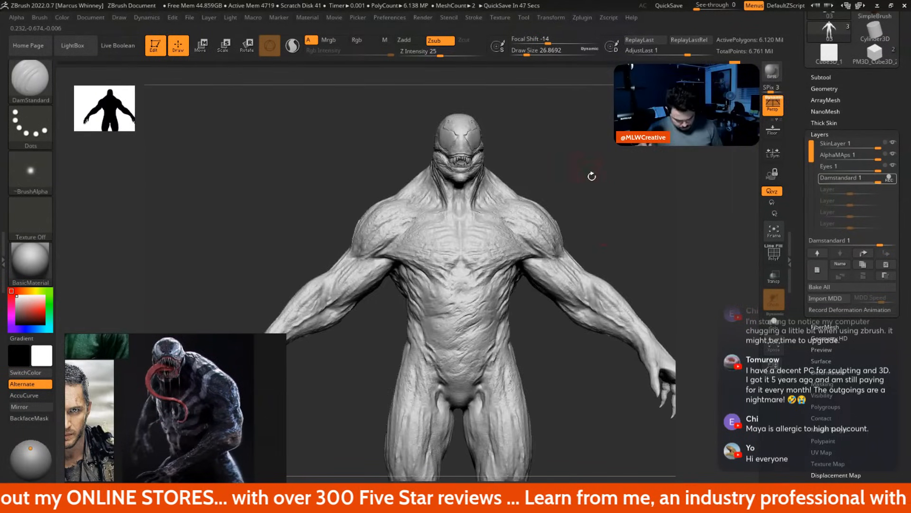
key("v")
key("v")
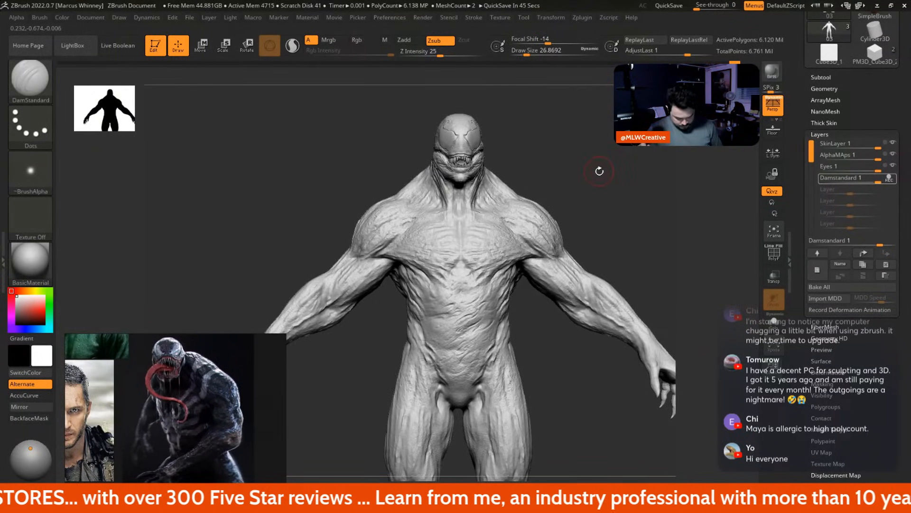
key("b")
key("d")
key("s")
key("space")
mouse_move(608, 193)
left_mouse_down()
mouse_move(622, 195)
mouse_move(604, 189)
mouse_move(583, 199)
mouse_move(600, 225)
mouse_move(586, 290)
mouse_move(621, 195)
mouse_move(606, 218)
mouse_move(541, 267)
left_mouse_up()
key("space")
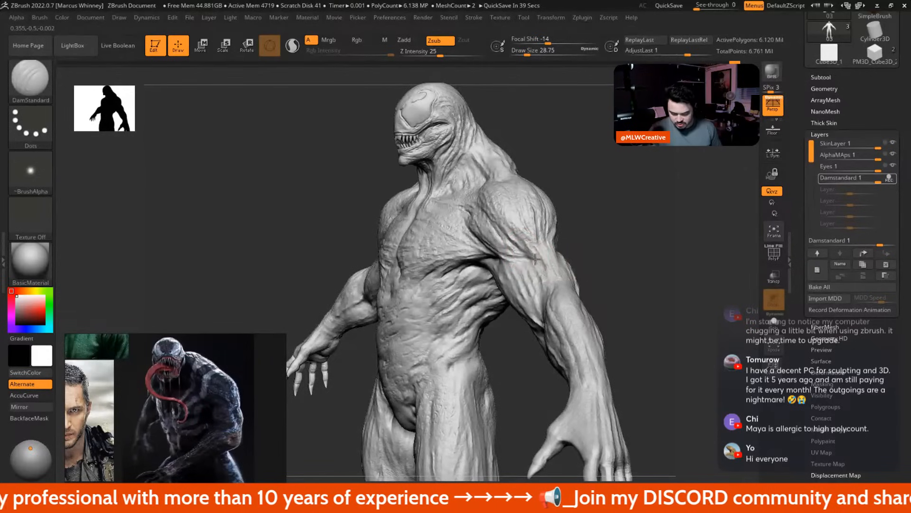
left_click_drag(599, 277, 499, 194)
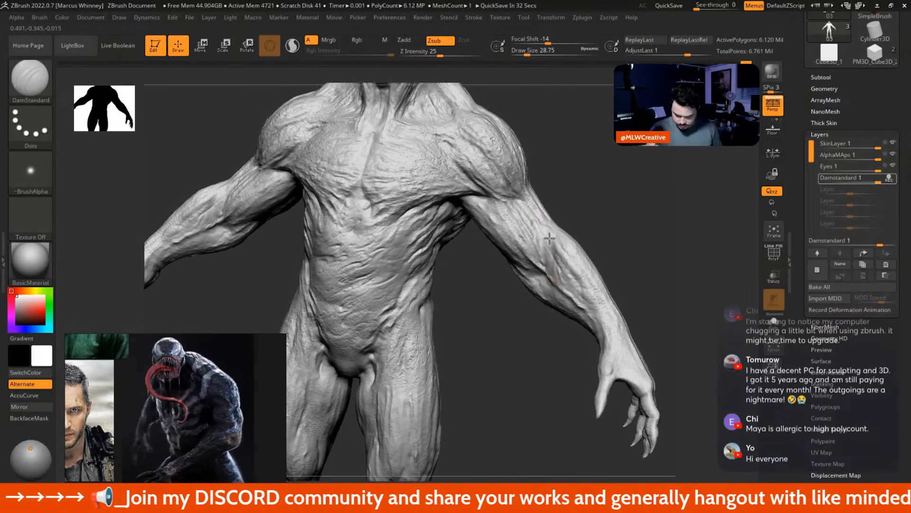
mouse_move(640, 278)
left_mouse_down()
mouse_move(594, 204)
mouse_move(604, 218)
left_mouse_up()
Cut creases across the middle of the abdomen with DamStandard at Draw Sizes of about 30.7 and 15.6
left_click_drag(443, 217, 490, 208)
mouse_move(519, 332)
left_mouse_down("alt")
mouse_move(562, 218)
mouse_move(497, 251)
left_mouse_up("alt")
key("bracketleft")
key("bracketright")
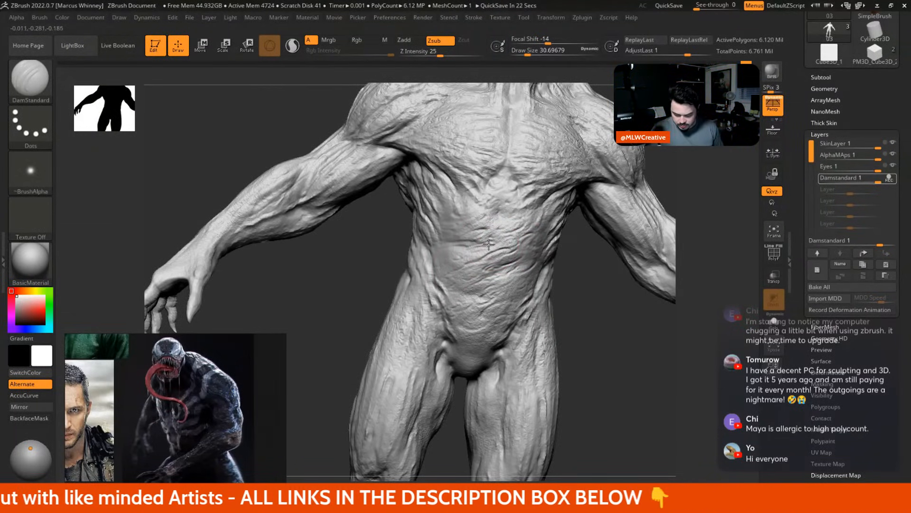
key("bracketleft")
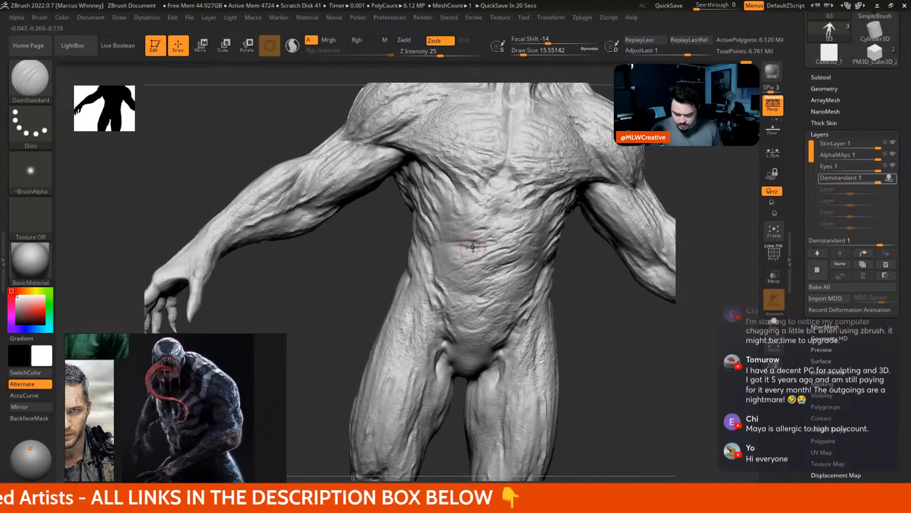
Carve diagonal creases over the lower abdomen and waist with DamStandard at a Draw Size of about 28.8
right_click_drag(466, 247, 516, 244)
key("bracketright")
mouse_move(516, 244)
left_mouse_down()
mouse_move(566, 214)
mouse_move(499, 267)
left_mouse_up()
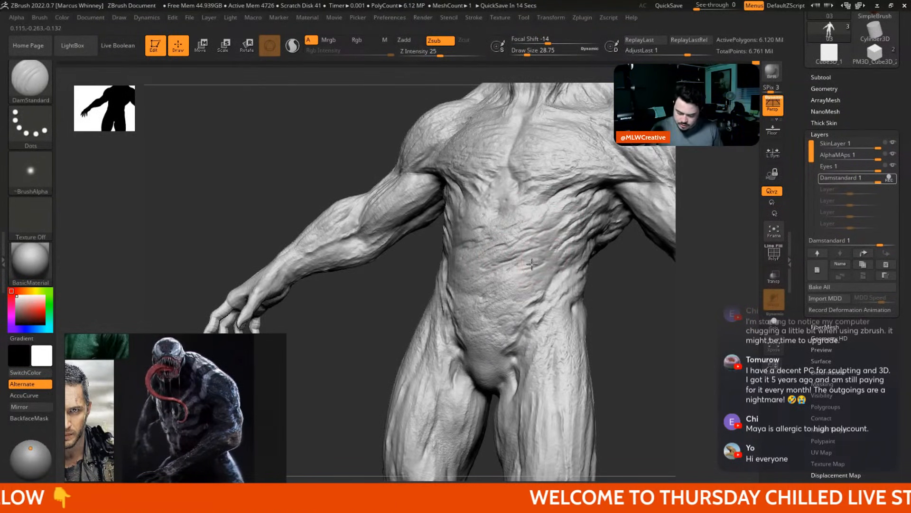
mouse_move(570, 317)
right_mouse_down()
mouse_move(638, 323)
mouse_move(495, 282)
right_mouse_up()
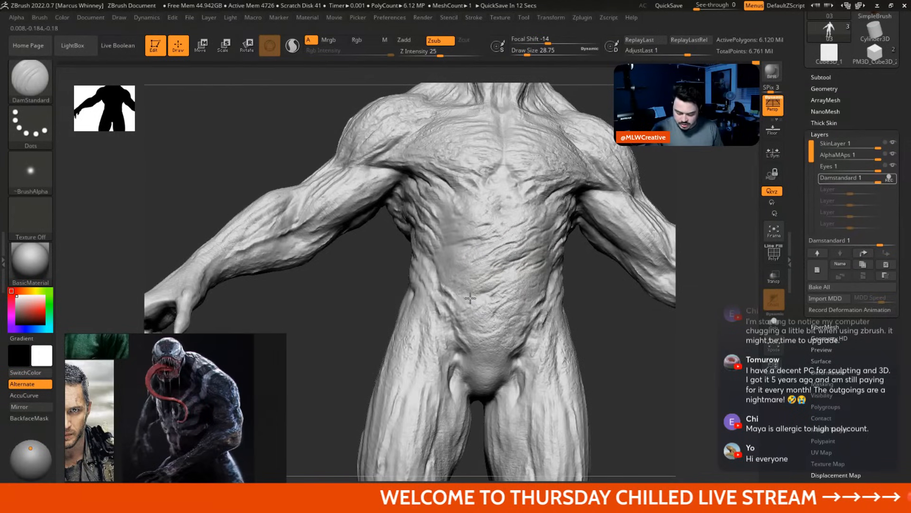
mouse_move(455, 308)
left_mouse_down()
mouse_move(494, 268)
mouse_move(473, 285)
mouse_move(475, 320)
mouse_move(499, 304)
left_mouse_up()
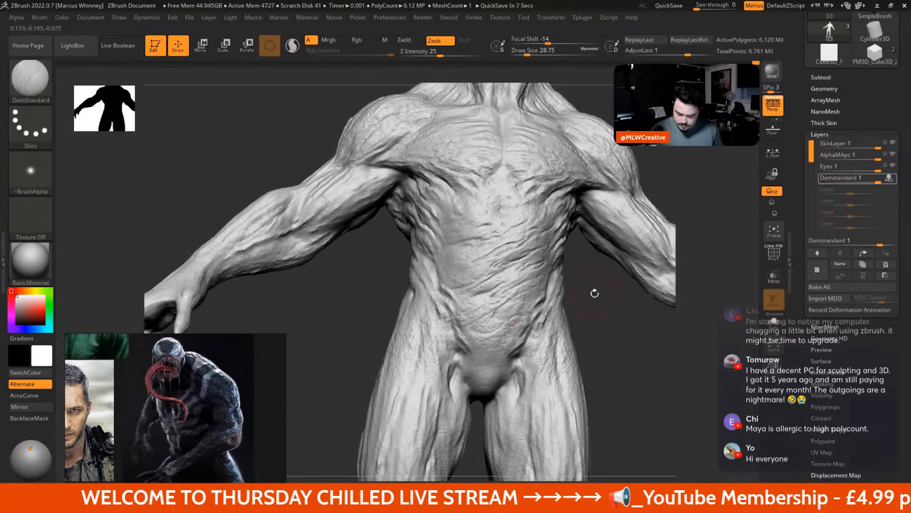
right_click_drag(594, 292, 561, 269)
right_click(541, 232)
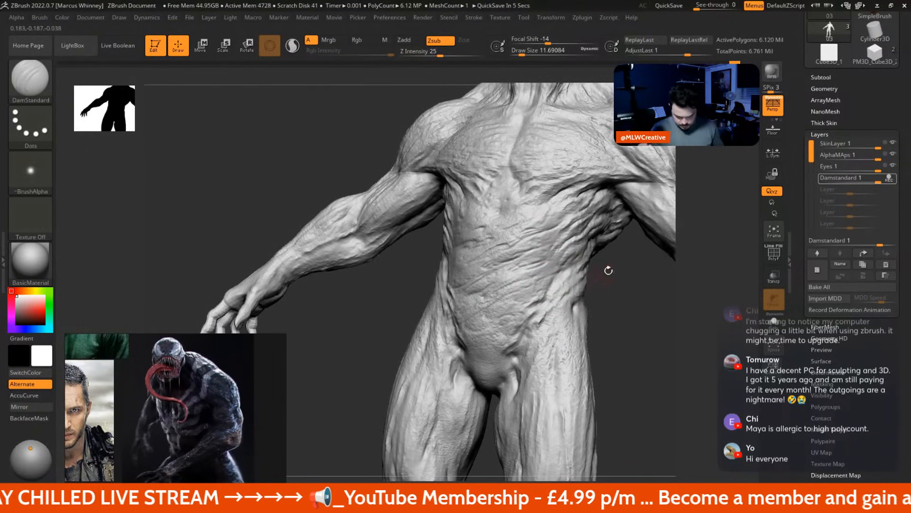
Raise strand-like folds across the abdomen with the Standard brush at Draw Sizes of about 10.5 and 8.4
key("b")
key("s")
key("t")
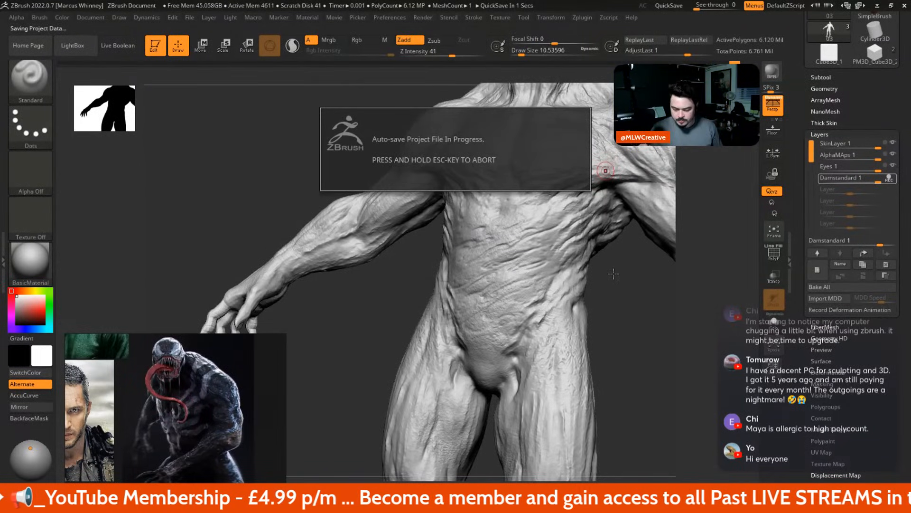
mouse_move(602, 265)
left_mouse_down()
mouse_move(637, 301)
mouse_move(546, 197)
left_mouse_up()
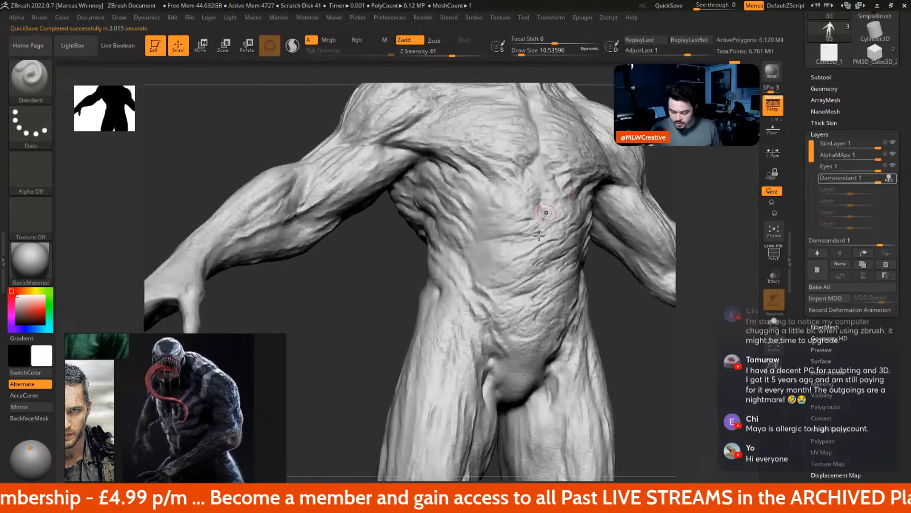
key("[")
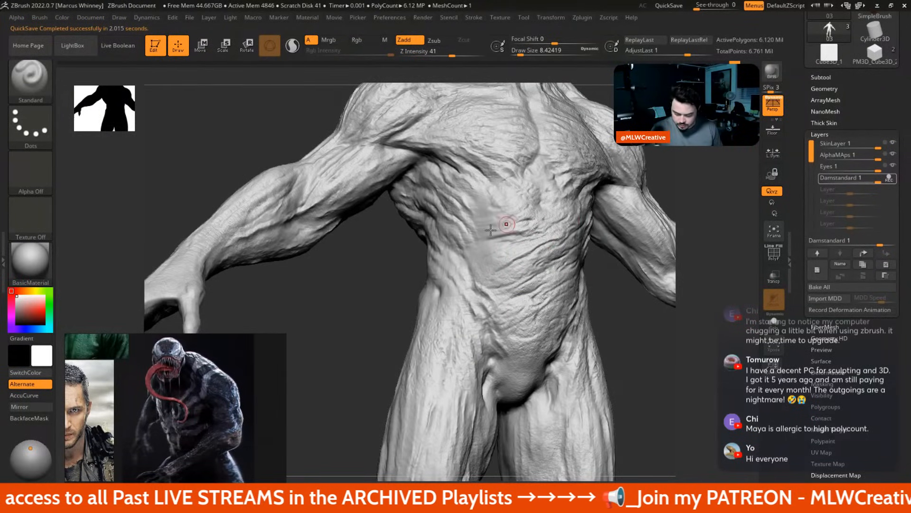
left_click_drag(473, 231, 517, 224)
left_click_drag(644, 317, 658, 315)
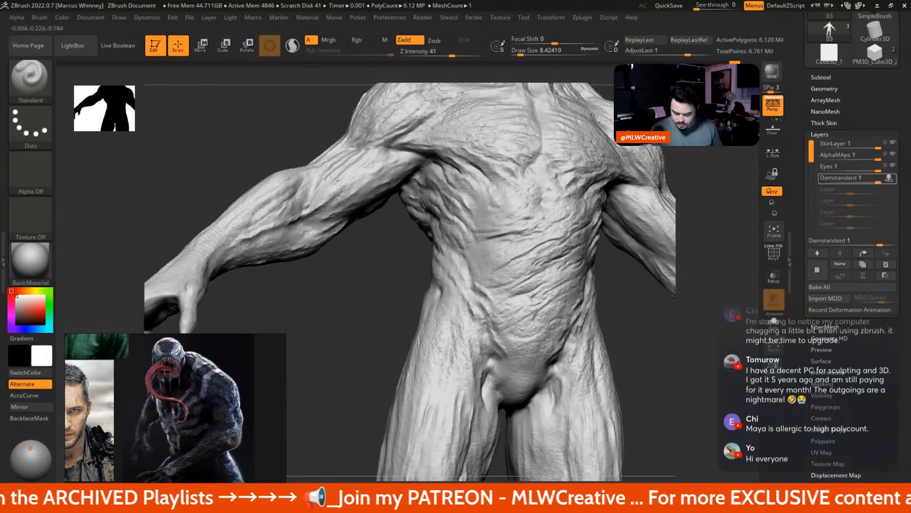
Add finer raised strands along the side of the abdomen with the Standard brush at Draw Sizes of about 8.4 and 4.3
right_click_drag(494, 301, 587, 264)
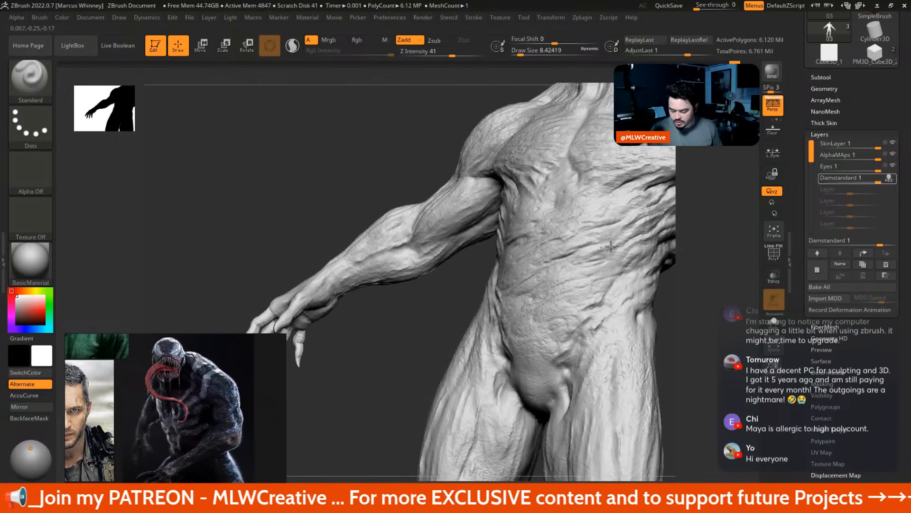
right_click_drag(595, 262, 641, 280)
right_click_drag(684, 367, 533, 198, "ctrl")
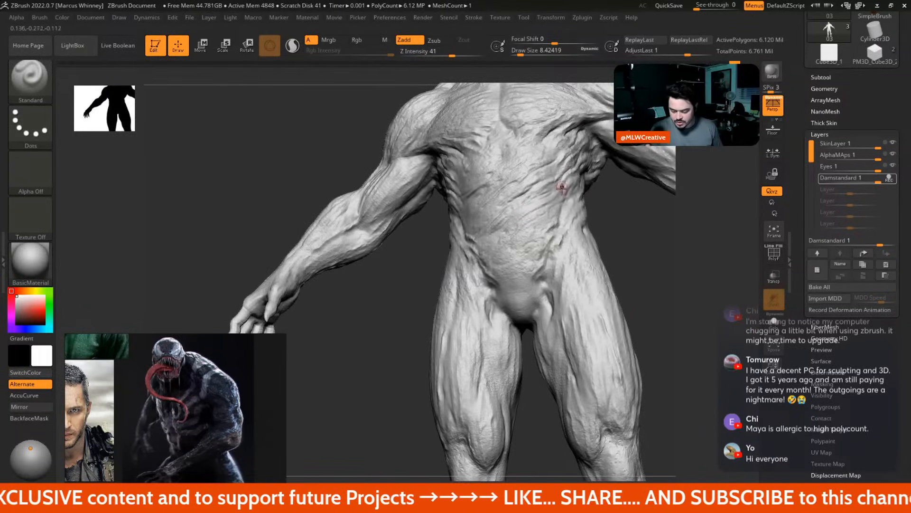
key("bracketleft")
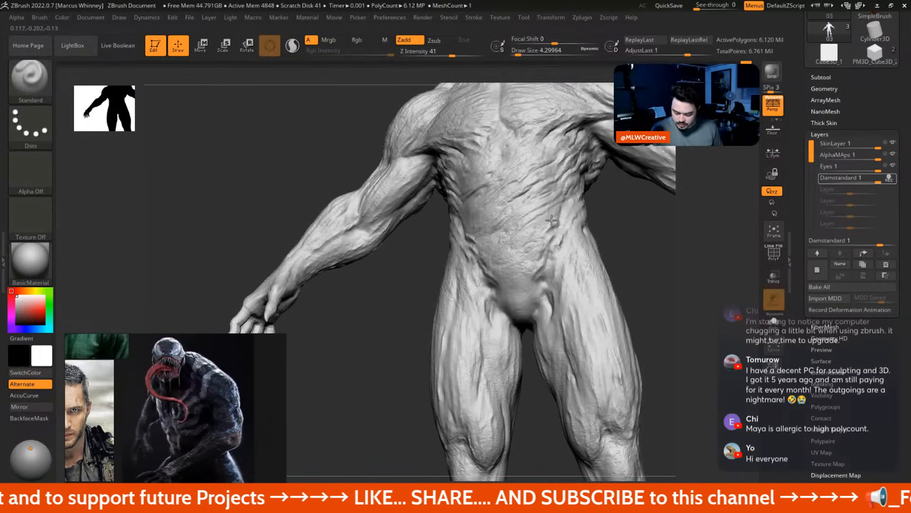
key("bracketright")
Build up folds over the lower abdomen and below the chest with the Standard brush at Draw Sizes of about 23.3 and 12.9
right_click_drag(503, 222, 491, 231)
key("bracketright")
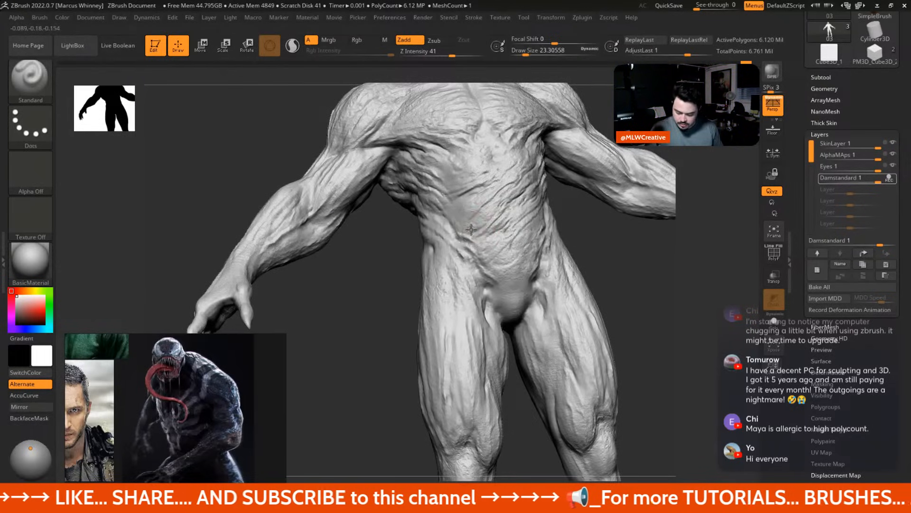
right_click_drag(475, 205, 498, 234)
right_click_drag(617, 251, 672, 307)
key("bracketleft")
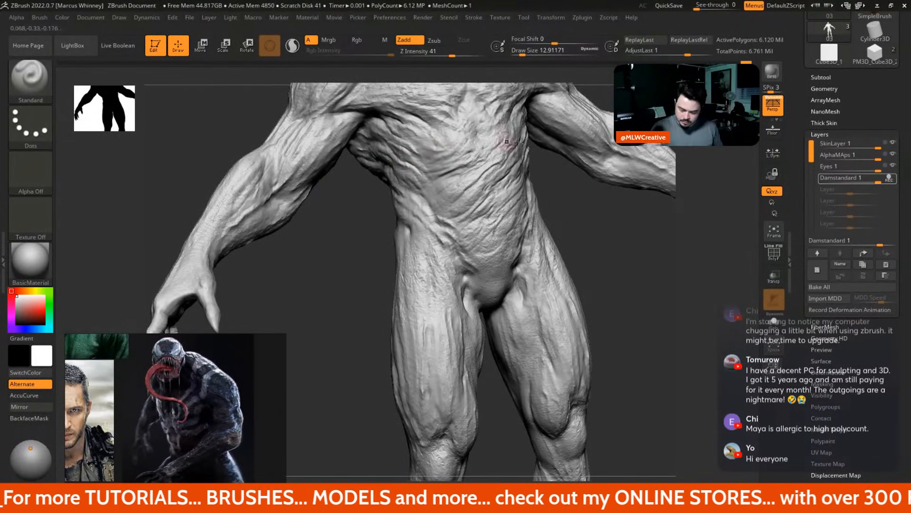
mouse_move(588, 217)
right_mouse_down()
mouse_move(591, 259)
mouse_move(529, 172)
right_mouse_up()
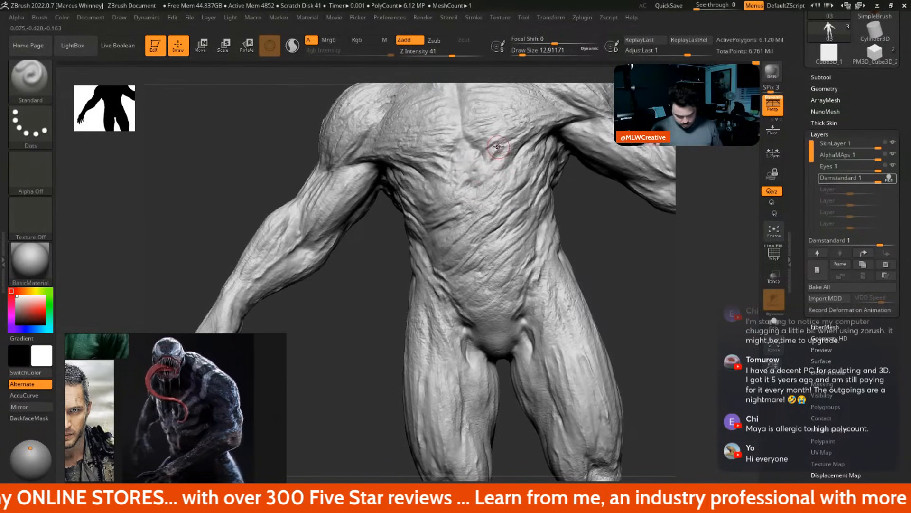
Deepen the creases in the center of the upper abdomen with DamStandard at a Draw Size of about 28.8
key("b")
key("d")
key("s")
key("space")
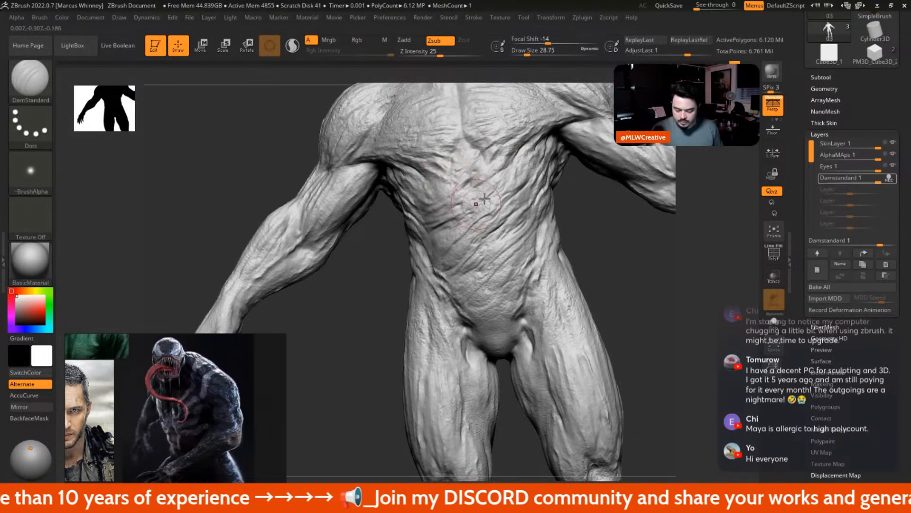
key("space")
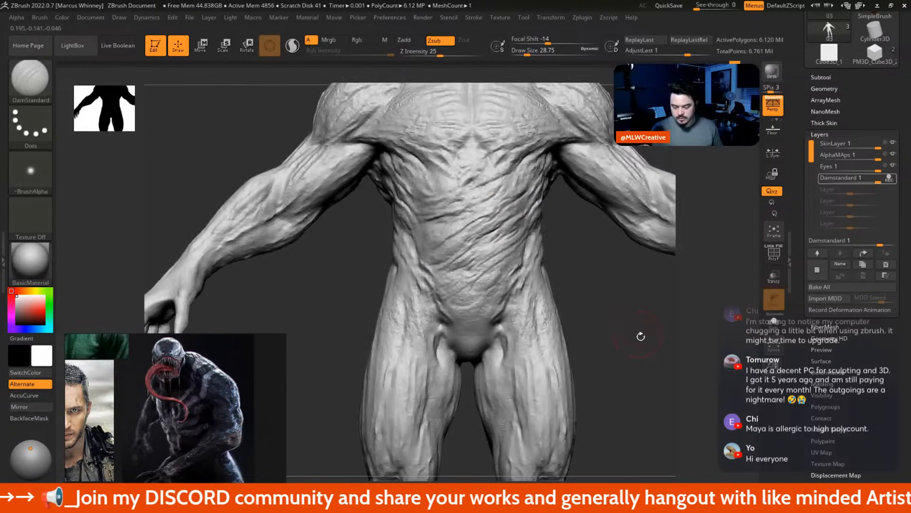
Build up the area below the breastbone with the Clay brush at a Draw Size of about 14.2
key("f")
key("b")
key("c")
key("l")
right_click_drag(445, 146, 475, 196, "ctrl")
key("space")
left_click_drag(474, 196, 469, 188)
mouse_move(563, 261)
right_mouse_down("ctrl")
mouse_move(610, 154)
mouse_move(587, 181)
right_mouse_up("ctrl")
Carve broader diagonal creases across the abdomen with DamStandard at a Draw Size of about 39.1
key("b")
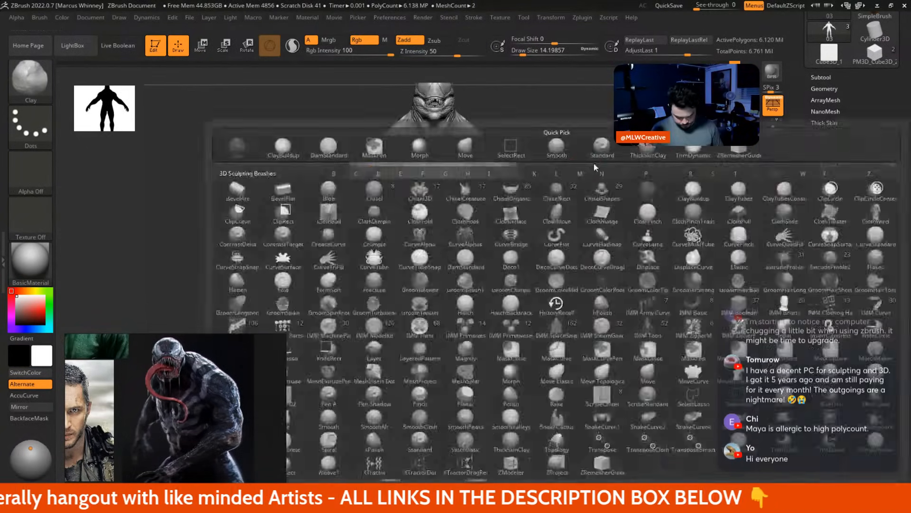
key("d")
key("s")
key("space")
mouse_move(418, 240)
right_mouse_down("ctrl")
mouse_move(412, 231)
mouse_move(407, 239)
right_mouse_up("ctrl")
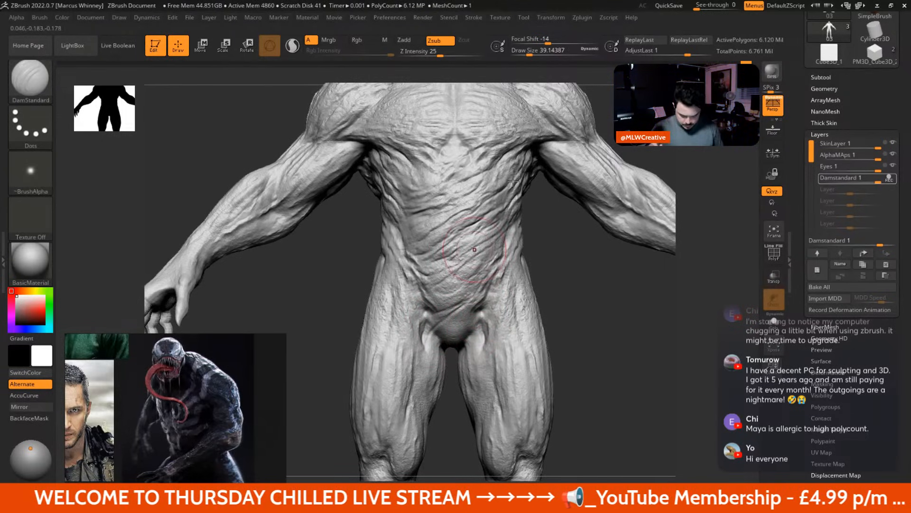
Raise folds over the lower abdomen and groin with the Standard brush at a Draw Size of about 14.2
key("b")
key("s")
key("t")
key("space")
key("space")
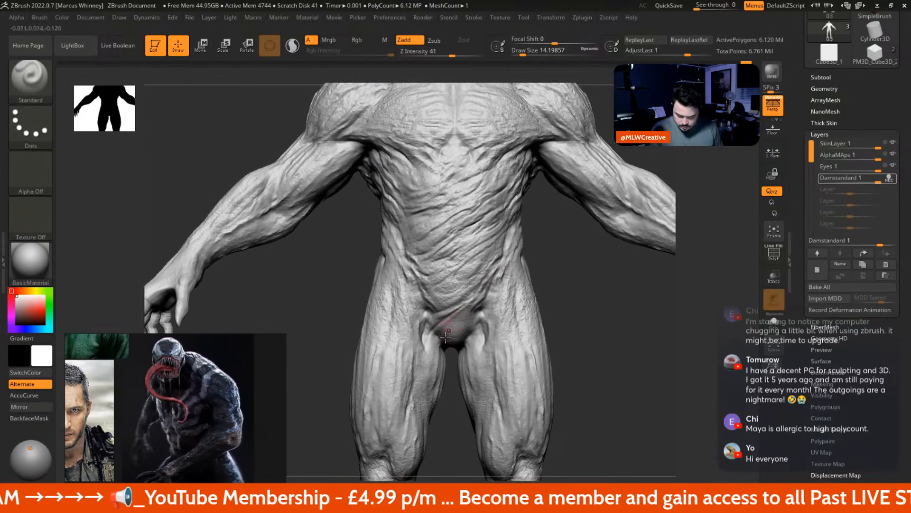
mouse_move(494, 281)
left_mouse_down()
mouse_move(434, 297)
mouse_move(468, 275)
left_mouse_up()
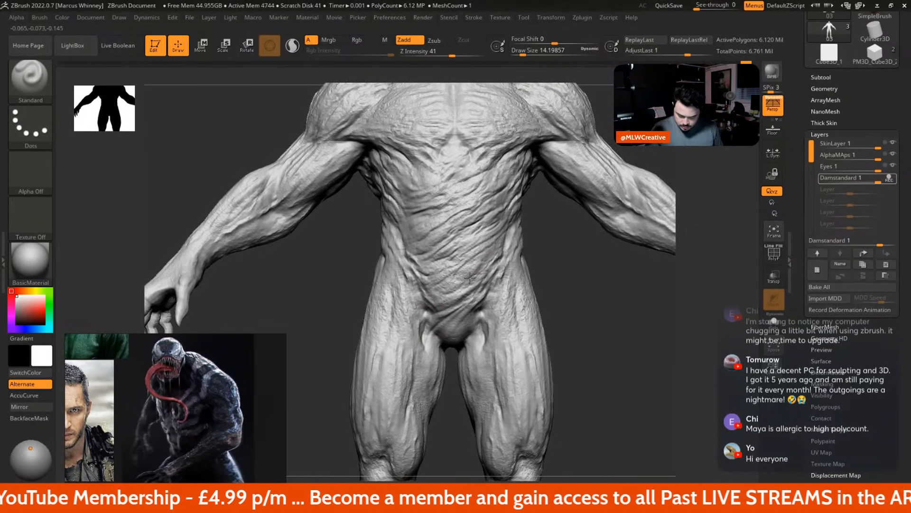
Examine the creased torso from the front and from three-quarter angles
left_click_drag(582, 318, 592, 206, "alt")
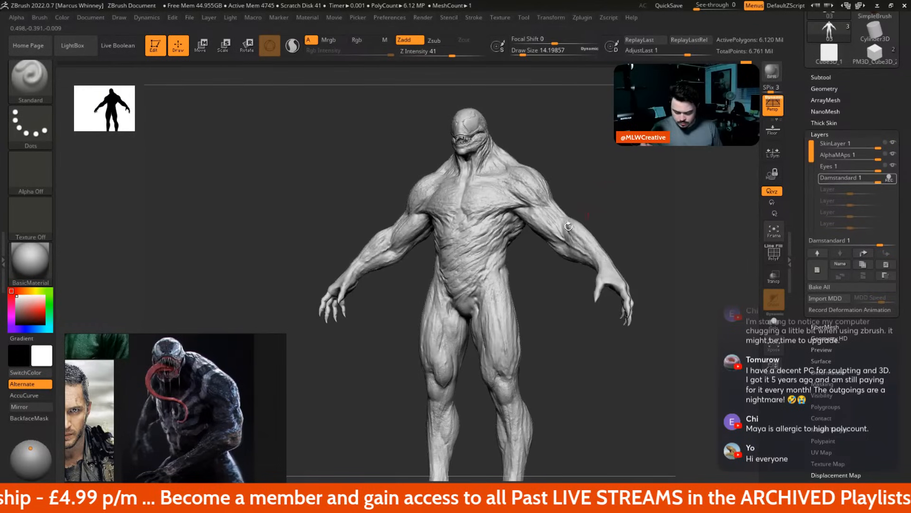
mouse_move(537, 318)
left_mouse_down()
mouse_move(561, 345)
mouse_move(439, 255)
left_mouse_up()
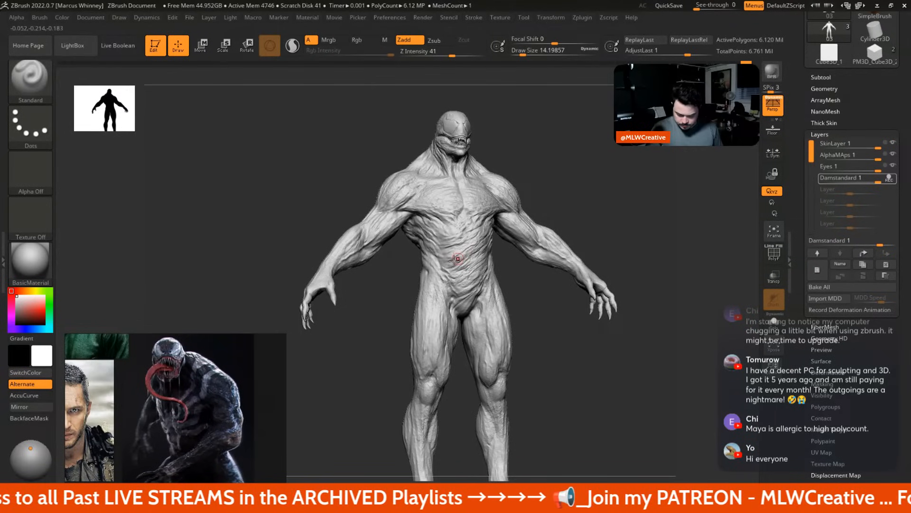
right_click_drag(461, 261, 516, 277)
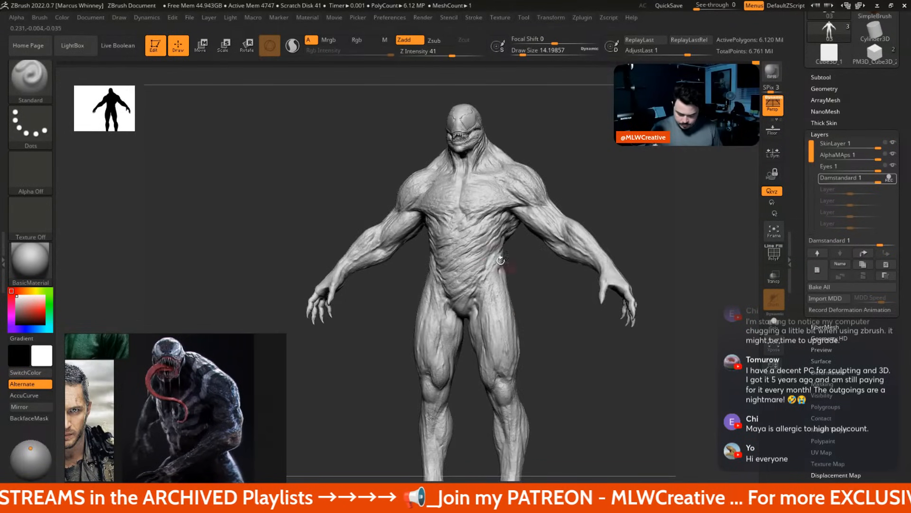
right_click_drag(468, 244, 391, 214)
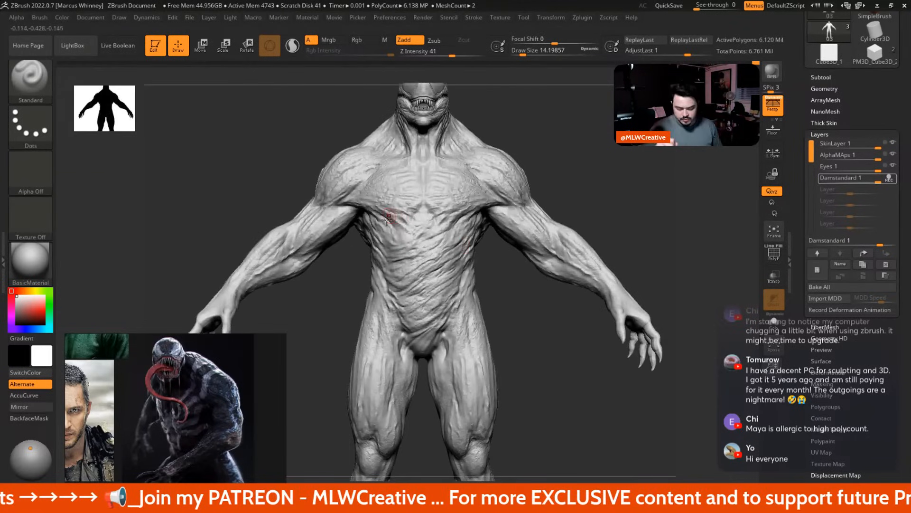
mouse_move(485, 192)
right_mouse_down("ctrl")
mouse_move(533, 169)
mouse_move(537, 222)
mouse_move(544, 218)
right_mouse_up("ctrl")
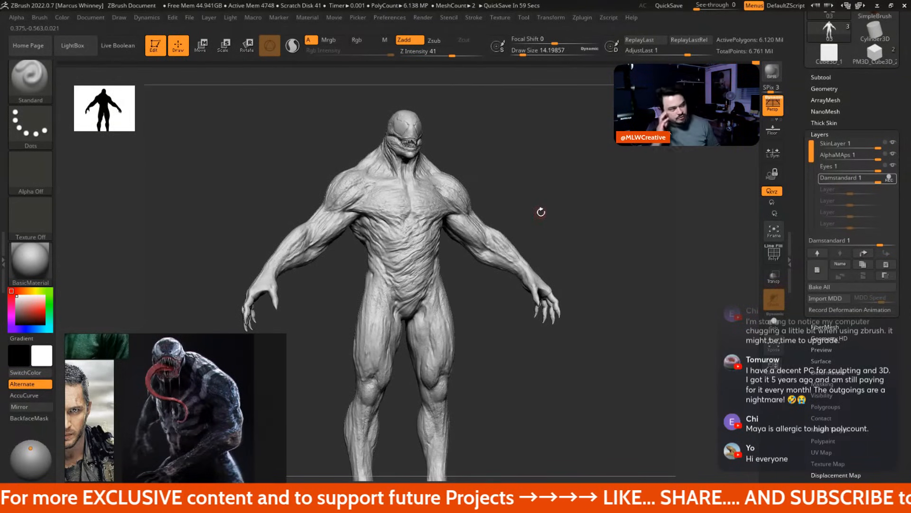
mouse_move(568, 195)
right_mouse_down()
mouse_move(404, 257)
mouse_move(432, 247)
right_mouse_up()
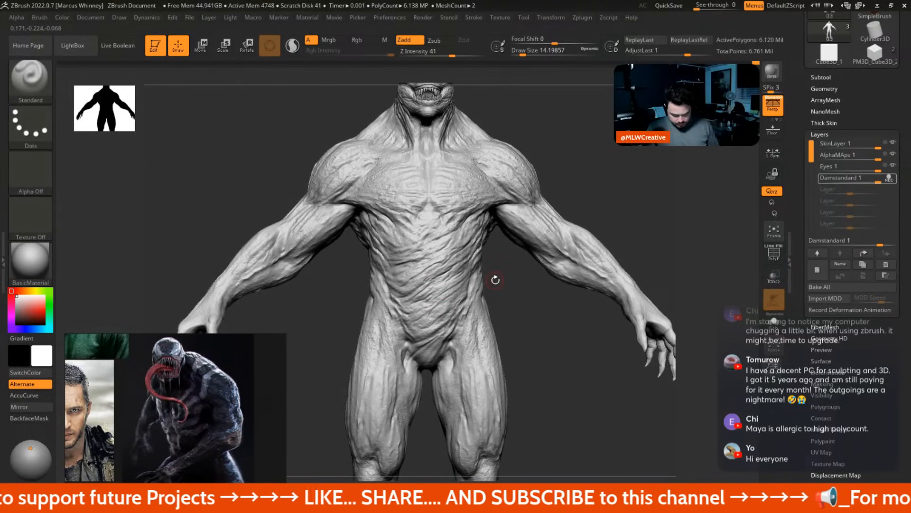
key("space")
left_click_drag(488, 233, 497, 233)
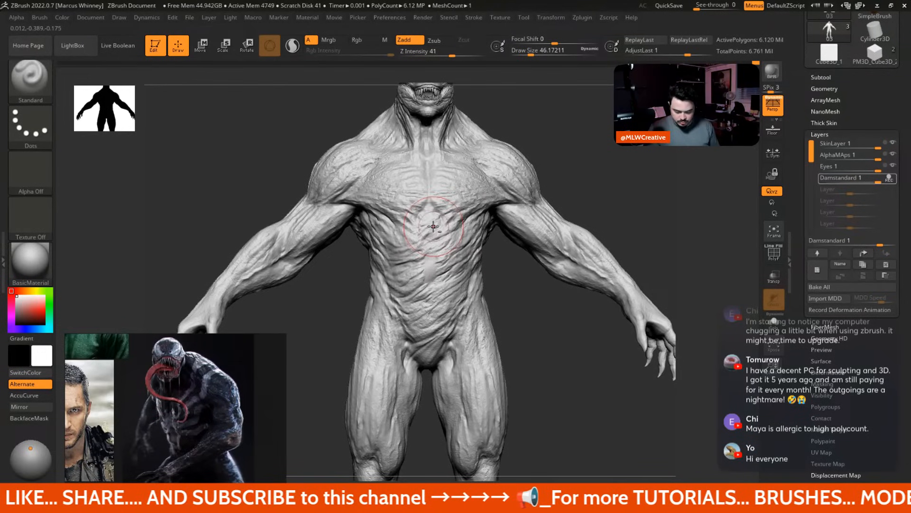
right_click_drag(521, 315, 551, 285)
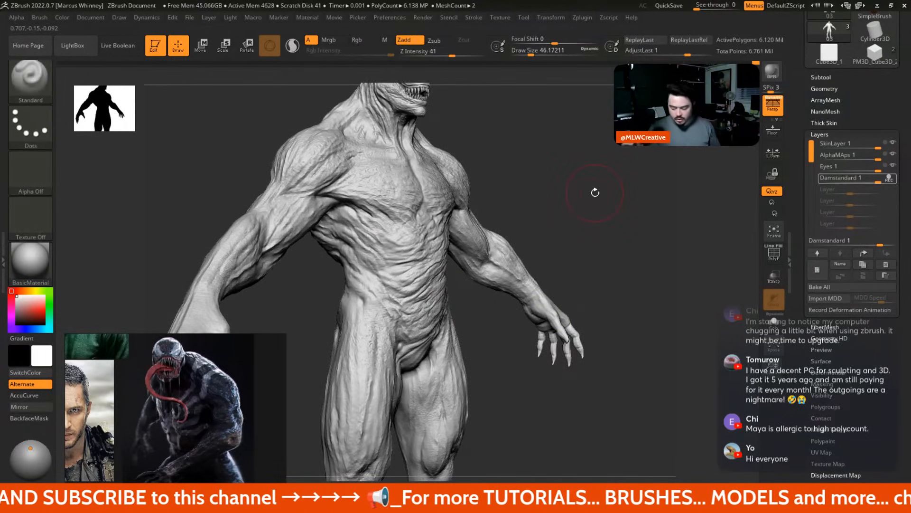
Open the Thick Skin settings of the body
scroll(845, 306, "down", 5)
scroll(847, 229, "up", 1)
left_click_drag(845, 209, 850, 323)
left_click(833, 162)
left_click(827, 172)
Raise folds along the midline of the abdomen with the Standard brush at a Draw Size of about 36.9
mouse_move(617, 347)
left_mouse_down()
mouse_move(577, 386)
mouse_move(440, 329)
left_mouse_up()
key("space")
left_click(430, 247)
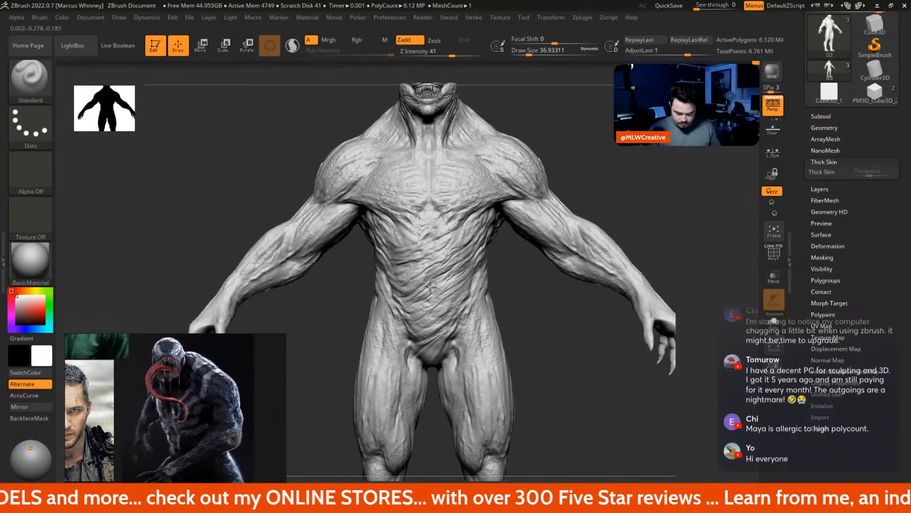
left_click_drag(513, 343, 426, 238)
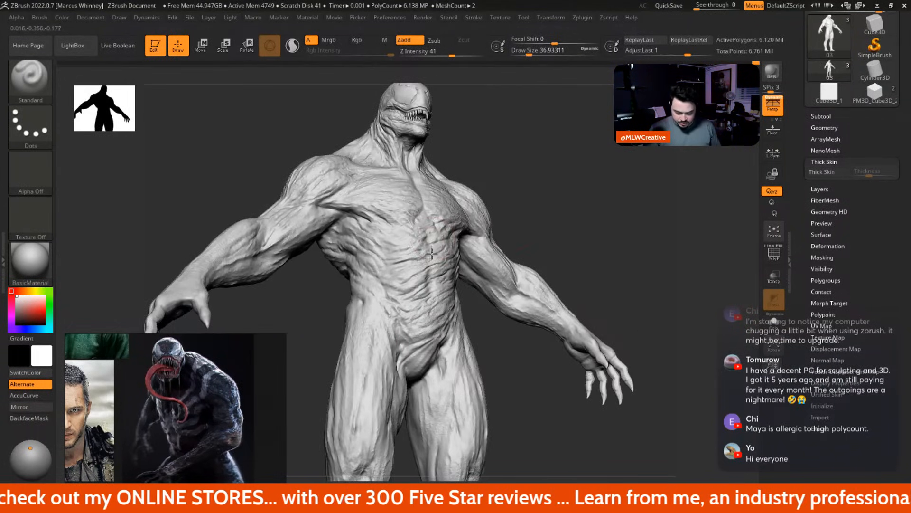
left_click_drag(429, 340, 437, 306)
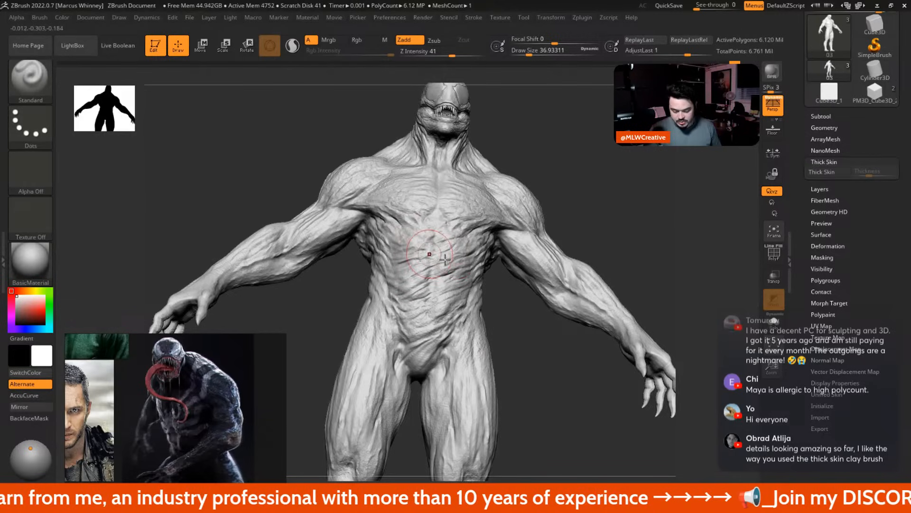
mouse_move(591, 189)
left_mouse_down()
mouse_move(577, 162)
mouse_move(599, 189)
mouse_move(589, 183)
left_mouse_up()
left_click_drag(537, 213, 520, 207)
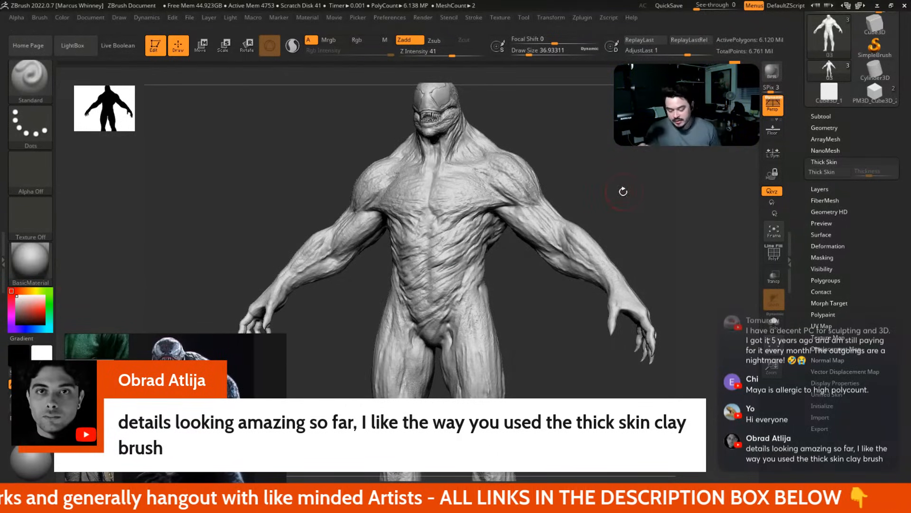
Carve creases where the chest meets the upper arm with DamStandard at a Draw Size of about 36.9
key("b")
key("d")
key("s")
key("s")
key("space")
mouse_move(598, 153)
left_mouse_down("alt")
mouse_move(601, 193)
mouse_move(548, 216)
mouse_move(525, 205)
left_mouse_up("alt")
key("space")
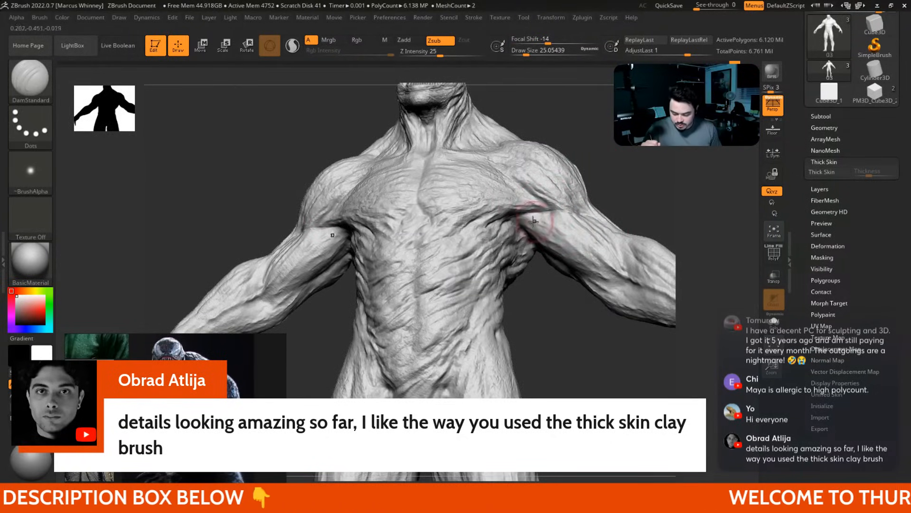
key("s")
left_click_drag(542, 225, 567, 240)
key("space")
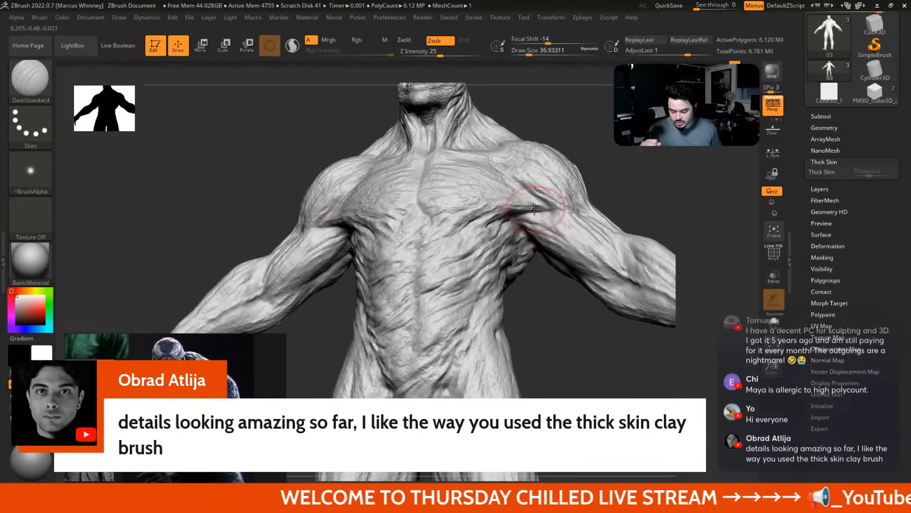
mouse_move(617, 190)
left_mouse_down()
mouse_move(560, 232)
mouse_move(564, 248)
mouse_move(536, 239)
left_mouse_up()
left_click_drag(615, 221, 599, 163, "alt")
left_click_drag(657, 218, 622, 209, "alt")
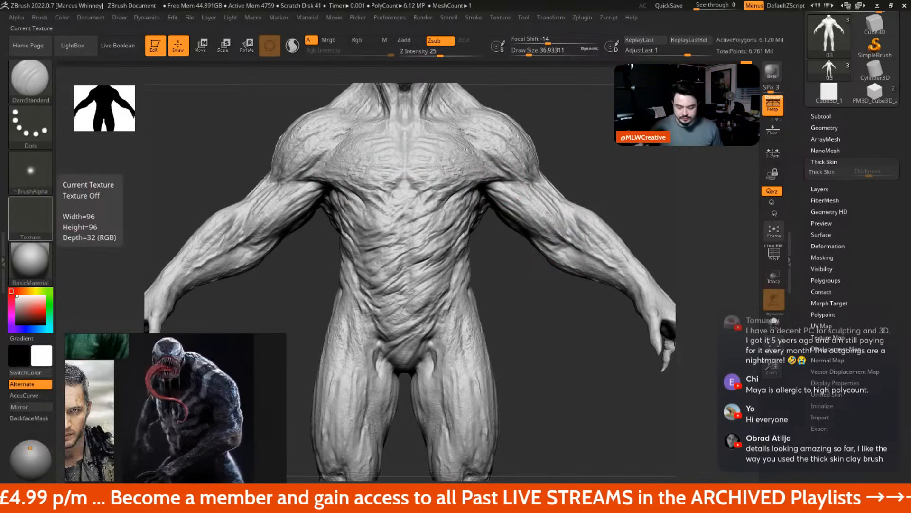
Carve finer creases across the armpit and front of the shoulder with DamStandard at a Draw Size of about 28.8
mouse_move(615, 180)
left_mouse_down()
mouse_move(602, 223)
mouse_move(617, 158)
mouse_move(612, 108)
mouse_move(603, 185)
mouse_move(589, 200)
left_mouse_up()
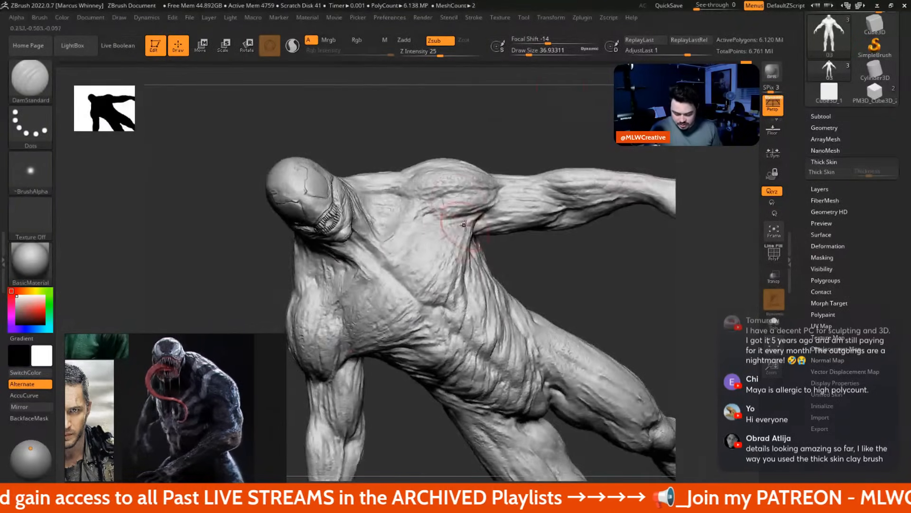
left_click_drag(533, 284, 459, 223)
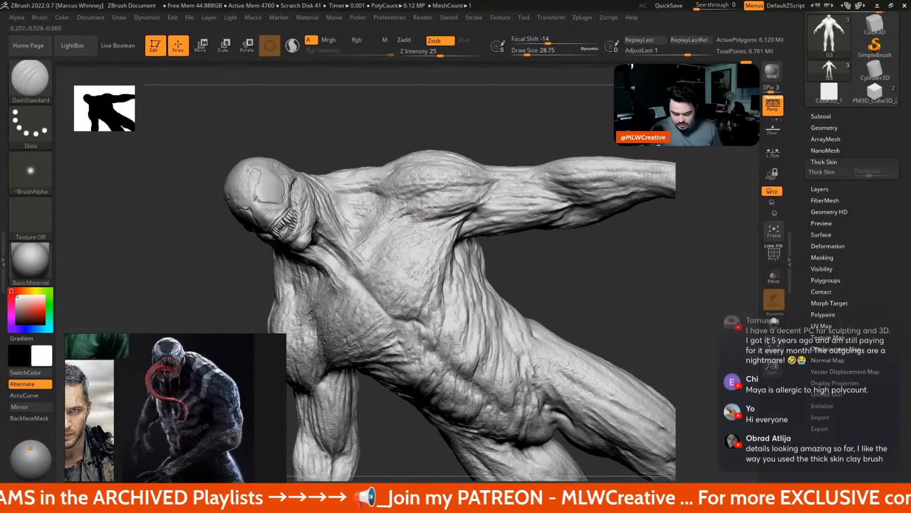
left_click_drag(533, 272, 475, 235)
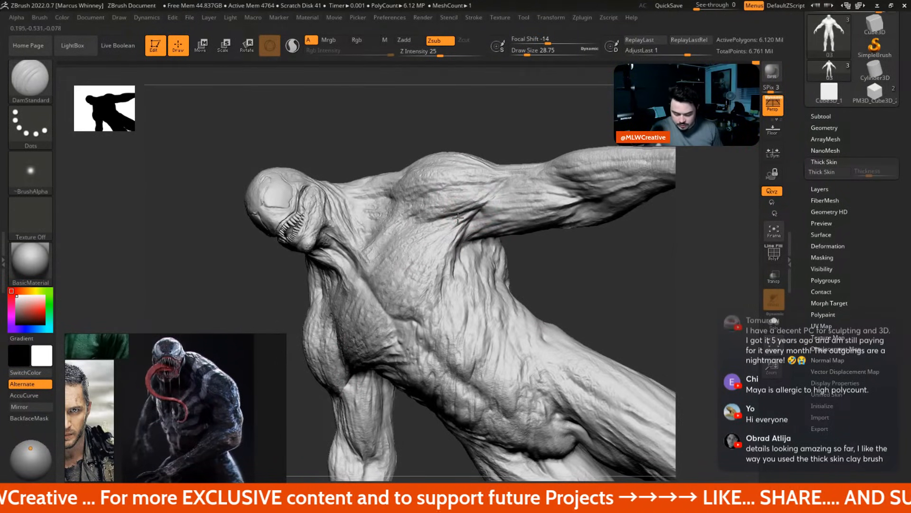
mouse_move(560, 304)
left_mouse_down()
mouse_move(584, 266)
mouse_move(541, 239)
left_mouse_up()
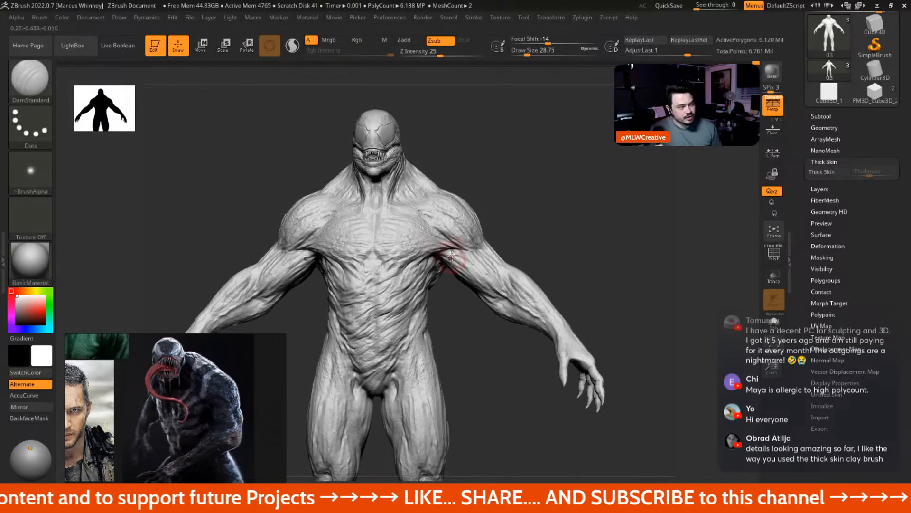
Carve creases over the rear shoulder and the back of the upper arm with DamStandard at a Draw Size of about 30.7
mouse_move(568, 237)
left_mouse_down()
mouse_move(608, 252)
mouse_move(588, 213)
mouse_move(571, 207)
mouse_move(692, 214)
mouse_move(533, 238)
mouse_move(594, 198)
mouse_move(643, 204)
mouse_move(612, 165)
mouse_move(557, 215)
mouse_move(556, 190)
mouse_move(564, 248)
mouse_move(490, 253)
mouse_move(521, 290)
left_mouse_up()
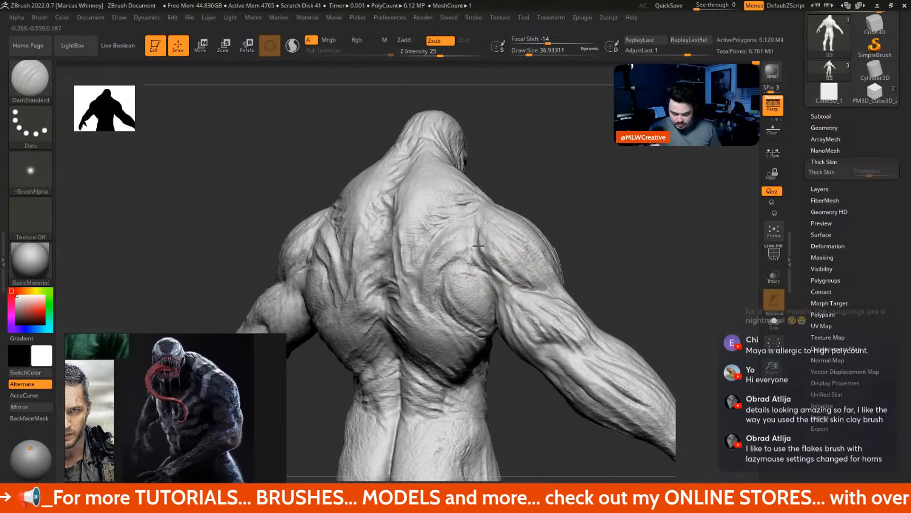
key("space")
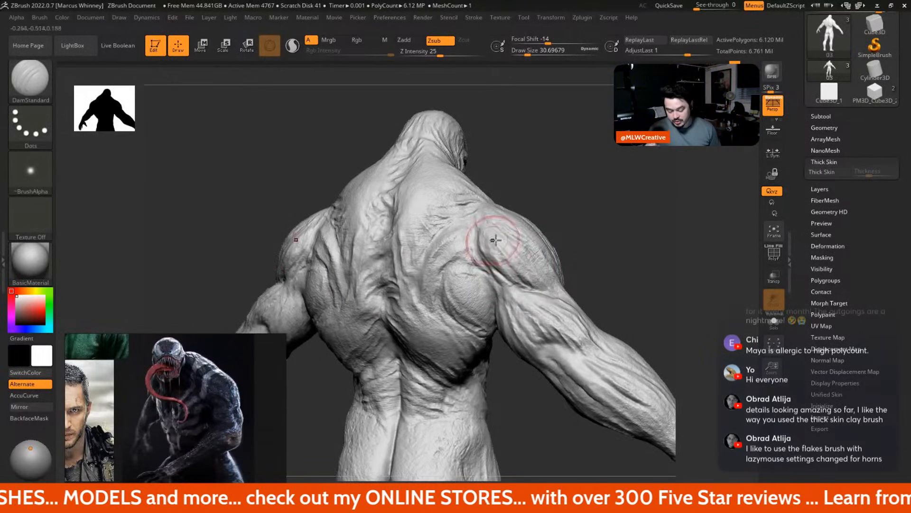
left_click_drag(594, 261, 561, 300)
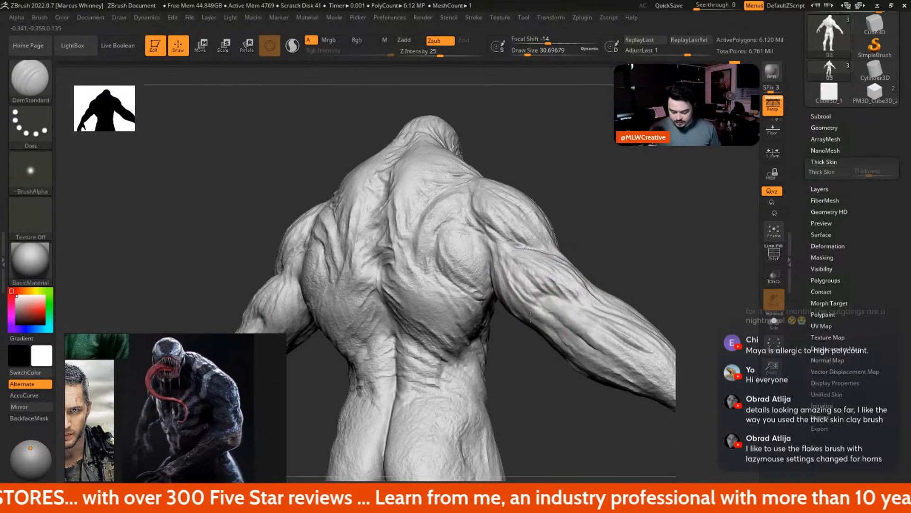
mouse_move(597, 241)
left_mouse_down()
mouse_move(593, 259)
mouse_move(602, 212)
mouse_move(564, 258)
mouse_move(539, 236)
left_mouse_up()
key("space")
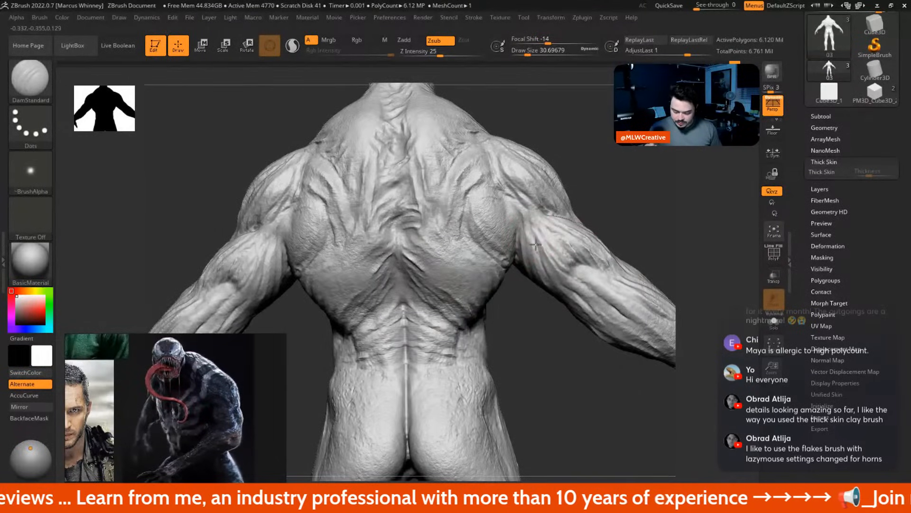
key("space")
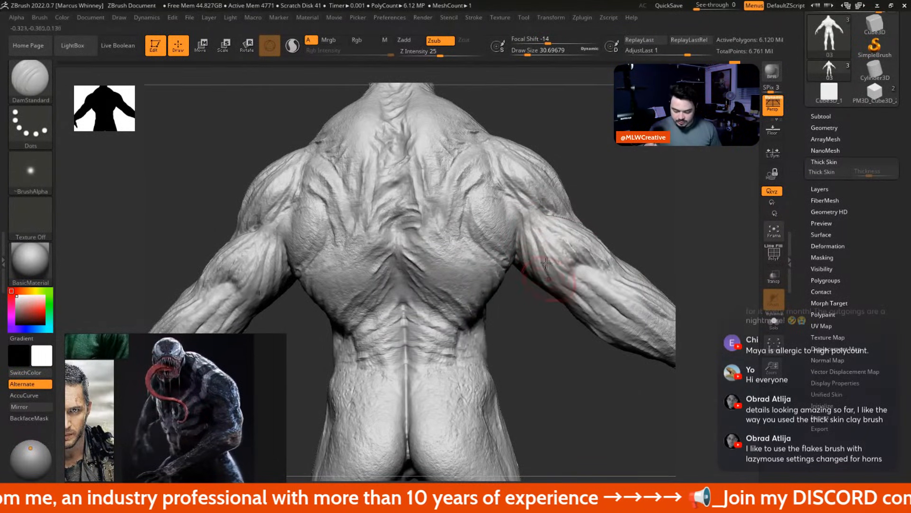
Carve creases beside the spine and below the shoulder blades with DamStandard at a Draw Size of about 30.7
mouse_move(525, 220)
left_mouse_down()
mouse_move(508, 223)
mouse_move(478, 204)
left_mouse_up()
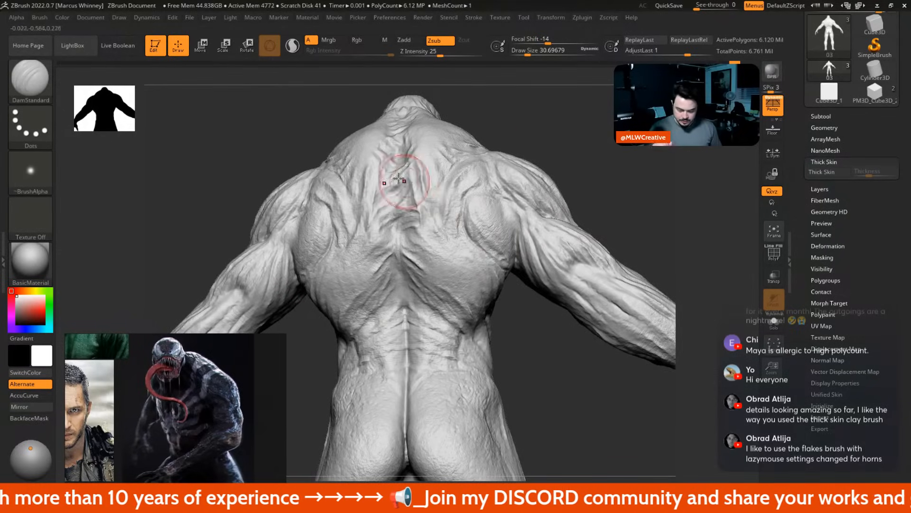
mouse_move(570, 152)
left_mouse_down()
mouse_move(584, 213)
mouse_move(489, 223)
mouse_move(504, 201)
left_mouse_up()
left_click_drag(531, 166, 488, 217)
mouse_move(469, 281)
left_mouse_down()
mouse_move(567, 166)
mouse_move(590, 218)
mouse_move(492, 199)
mouse_move(490, 214)
left_mouse_up()
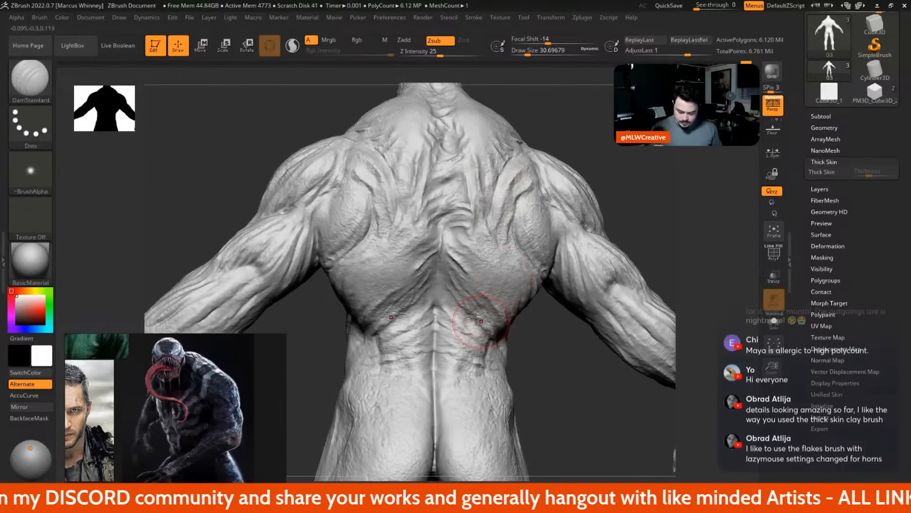
mouse_move(438, 271)
left_mouse_down()
mouse_move(438, 302)
mouse_move(479, 327)
left_mouse_up()
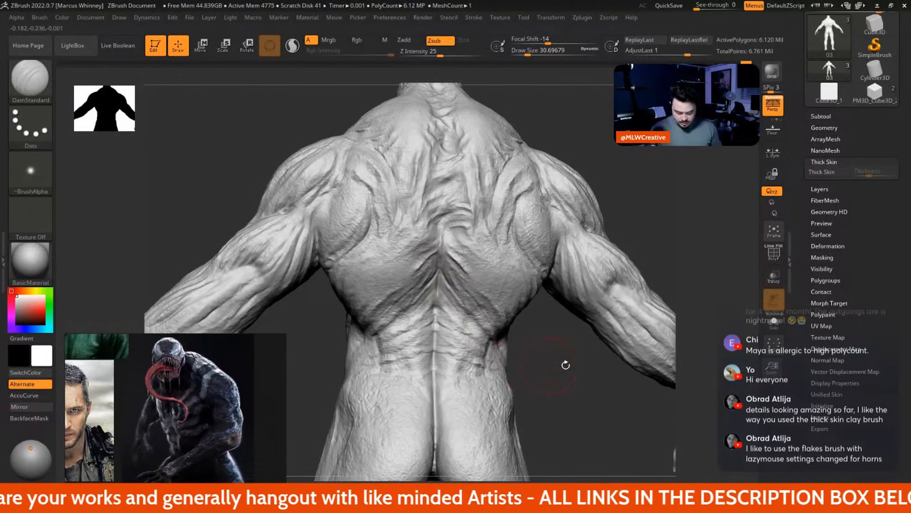
key("b")
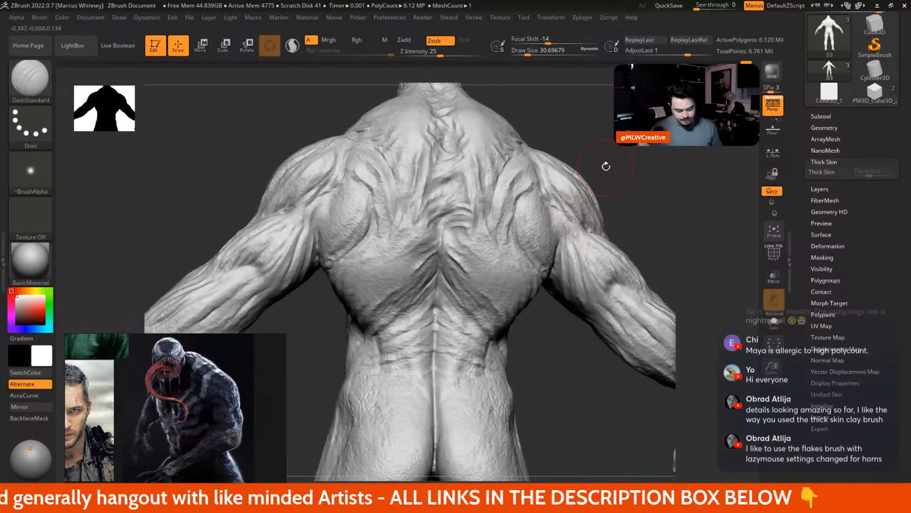
left_click_drag(607, 166, 599, 165)
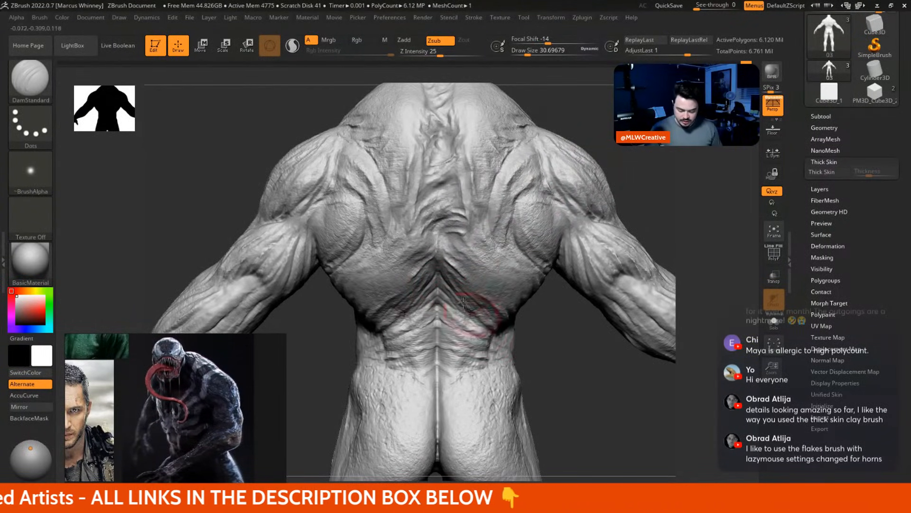
Deepen the diagonal creases across the lower back with DamStandard at a Draw Size of about 34.8
left_click_drag(528, 357, 439, 357)
key("space")
left_click(478, 303)
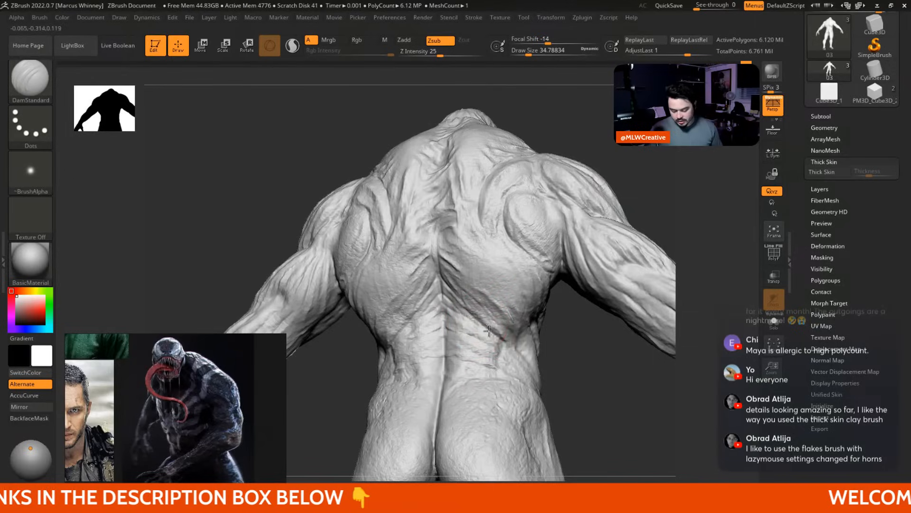
mouse_move(508, 353)
right_mouse_down()
mouse_move(545, 321)
mouse_move(468, 271)
right_mouse_up()
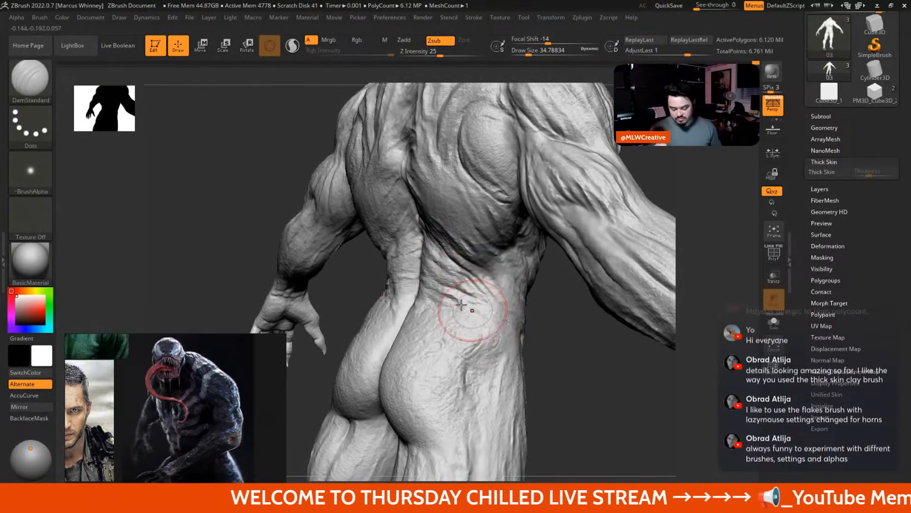
Carve creases along the side of the waist and ribs with DamStandard at a Draw Size of about 34.8
right_click_drag(503, 313, 481, 300)
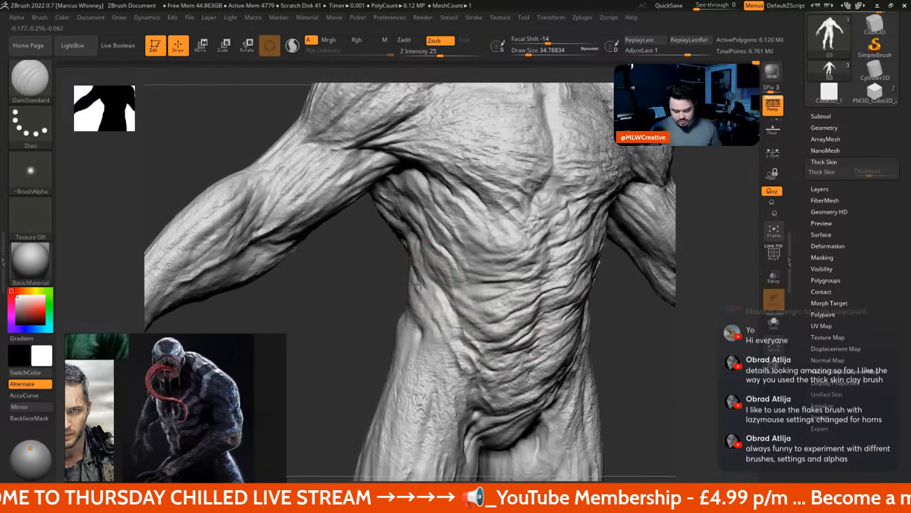
left_click_drag(378, 293, 441, 280)
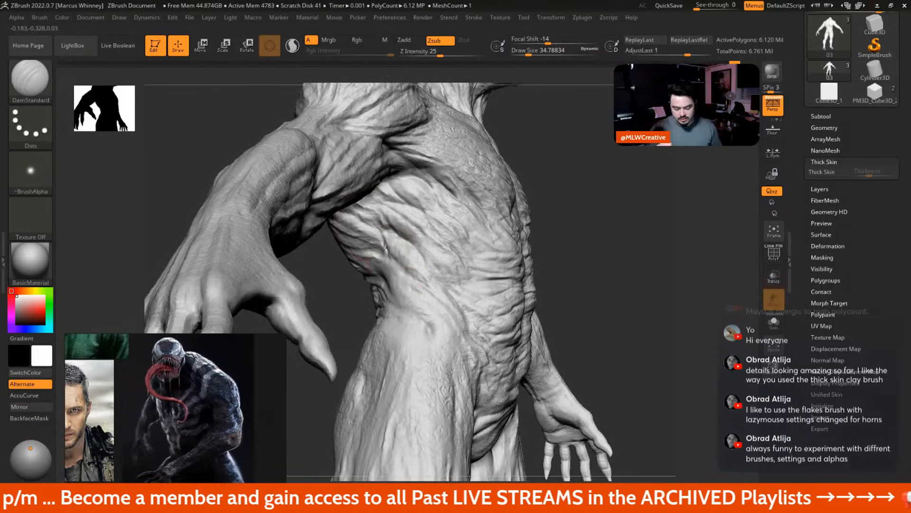
key("f")
mouse_move(597, 169)
left_mouse_down()
mouse_move(586, 192)
mouse_move(543, 203)
mouse_move(630, 224)
left_mouse_up()
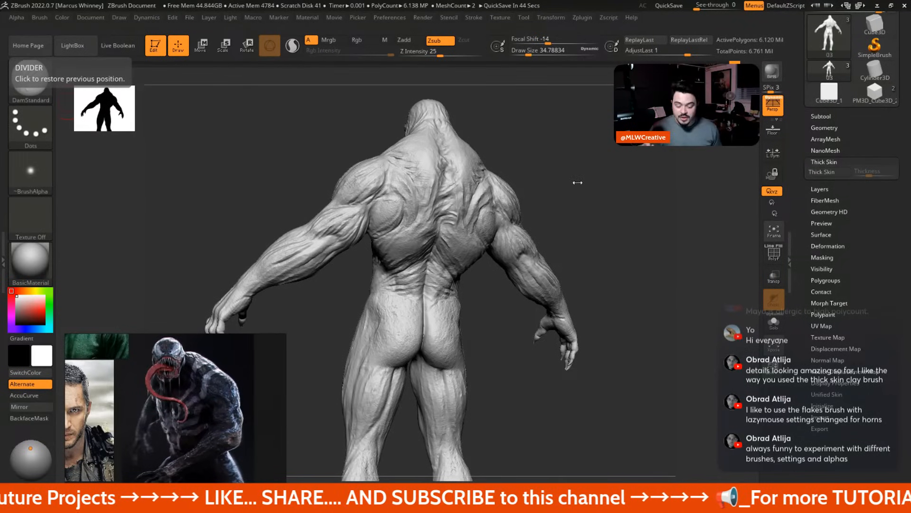
mouse_move(588, 221)
left_mouse_down("shift")
mouse_move(585, 192)
mouse_move(592, 228)
left_mouse_up("shift")
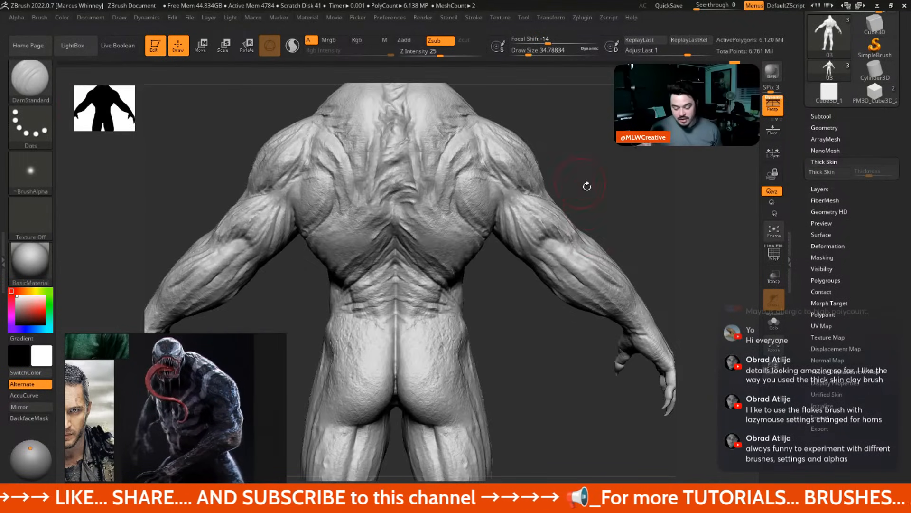
Carve creases along the spine between the shoulder blades with DamStandard at a Draw Size of about 34.8
left_click_drag(587, 186, 636, 232, "alt")
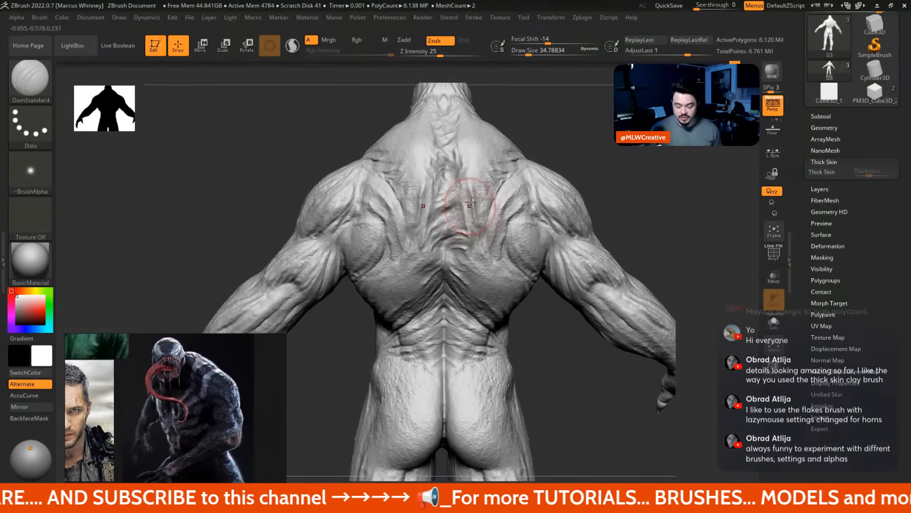
mouse_move(460, 203)
left_mouse_down()
mouse_move(452, 219)
mouse_move(470, 201)
left_mouse_up()
mouse_move(460, 176)
left_mouse_down()
mouse_move(441, 185)
mouse_move(444, 208)
left_mouse_up()
Carve finer creases along the spine and up to the base of the neck with DamStandard at a Draw Size of about 23.3
key("space")
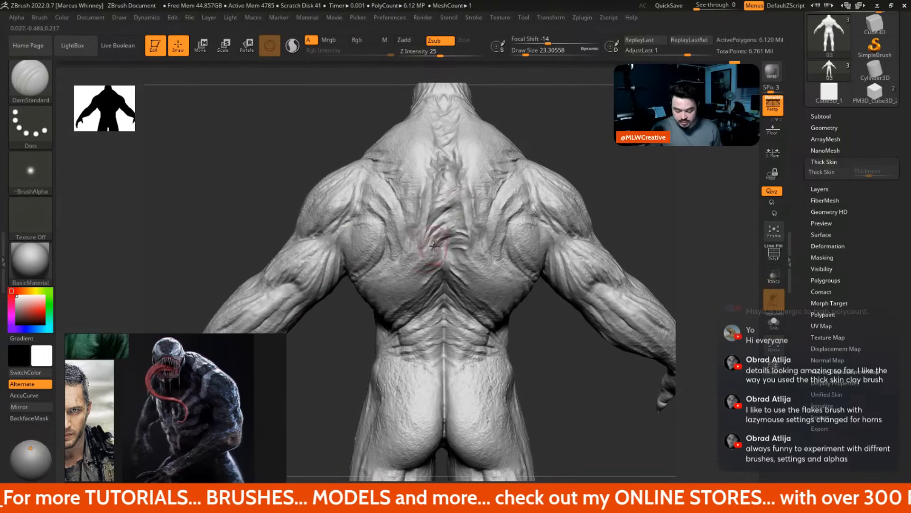
mouse_move(553, 131)
left_mouse_down("alt")
mouse_move(586, 208)
mouse_move(562, 208)
left_mouse_up("alt")
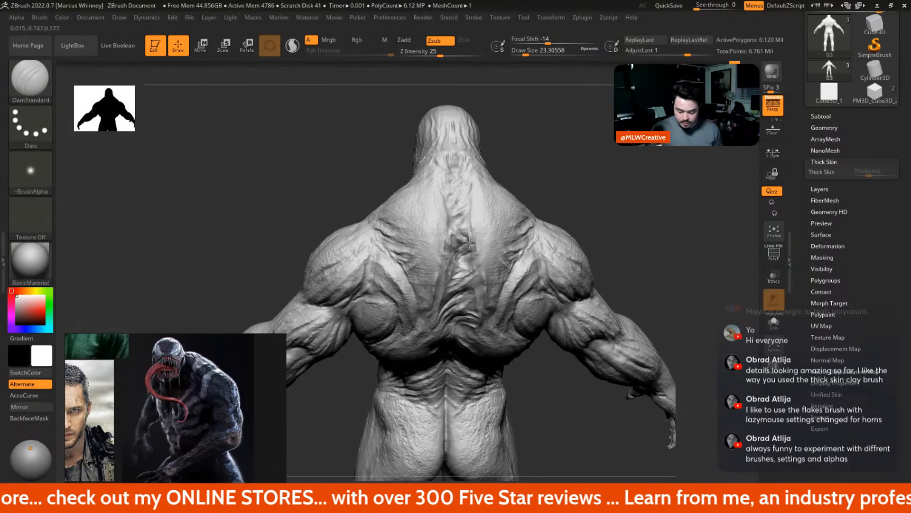
mouse_move(468, 212)
left_mouse_down()
mouse_move(470, 191)
mouse_move(460, 198)
left_mouse_up()
left_click_drag(550, 154, 552, 200)
mouse_move(460, 203)
left_mouse_down()
mouse_move(470, 196)
mouse_move(449, 203)
mouse_move(465, 181)
left_mouse_up()
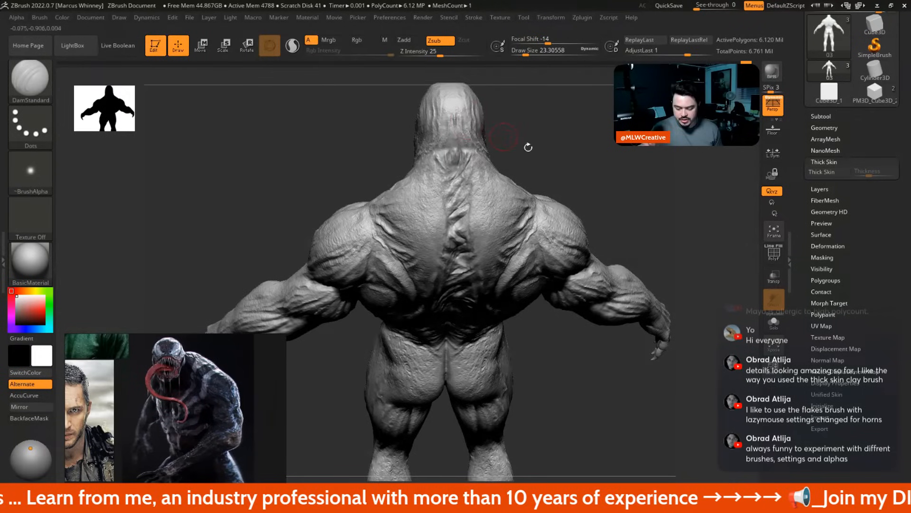
left_click_drag(558, 159, 564, 134)
Raise thin strands on the spine between the shoulder blades with the Standard brush at a Draw Size of about 6.6
key("space")
key("b")
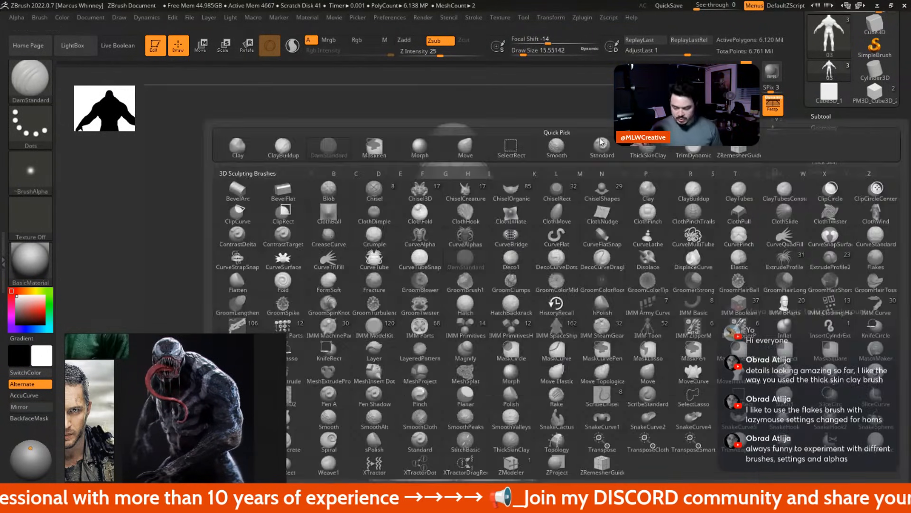
left_click(603, 159)
key("space")
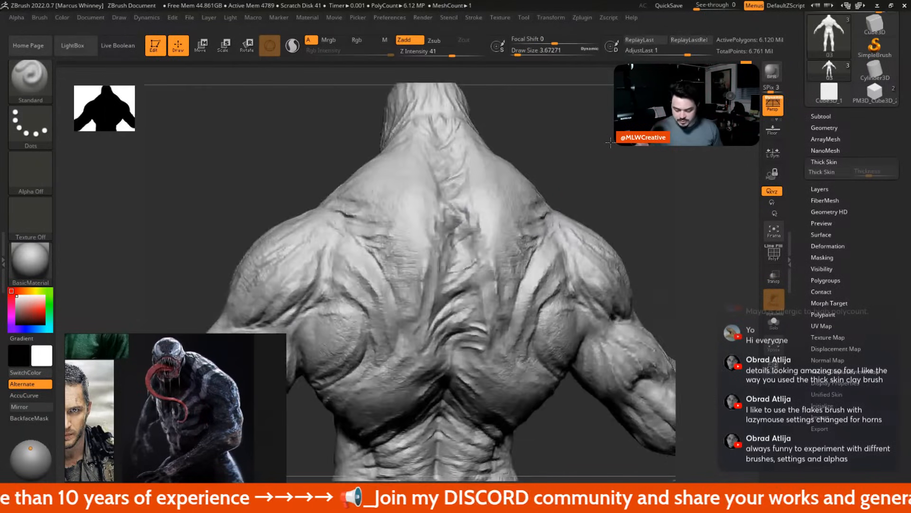
key("space")
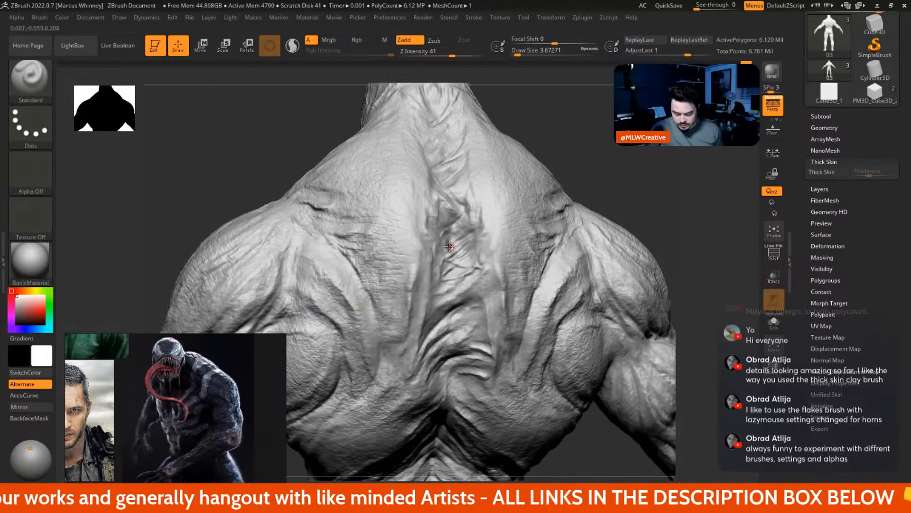
key("space")
left_click_drag(447, 218, 447, 203)
key("space")
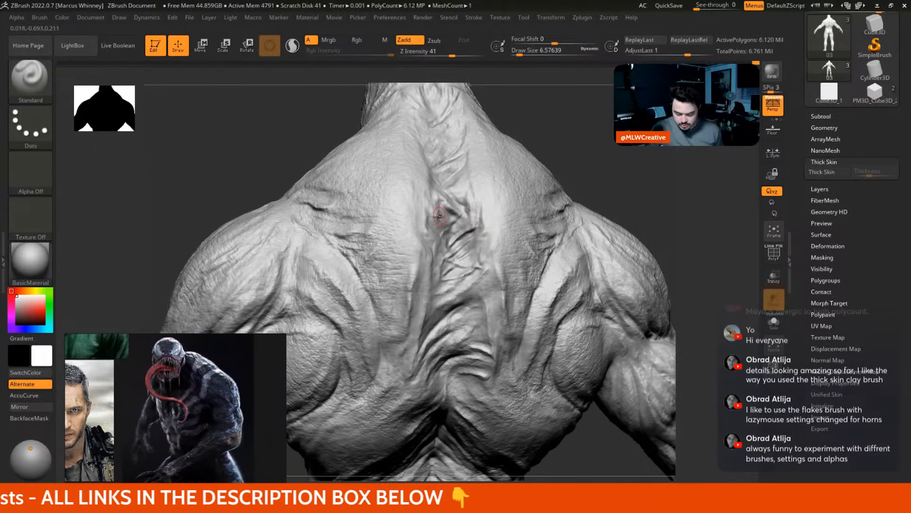
Build up small diagonal folds across the middle of the spine with the Standard brush at a Draw Size of about 6.6
mouse_move(605, 175)
left_mouse_down("alt")
mouse_move(593, 143)
mouse_move(600, 173)
mouse_move(578, 185)
left_mouse_up("alt")
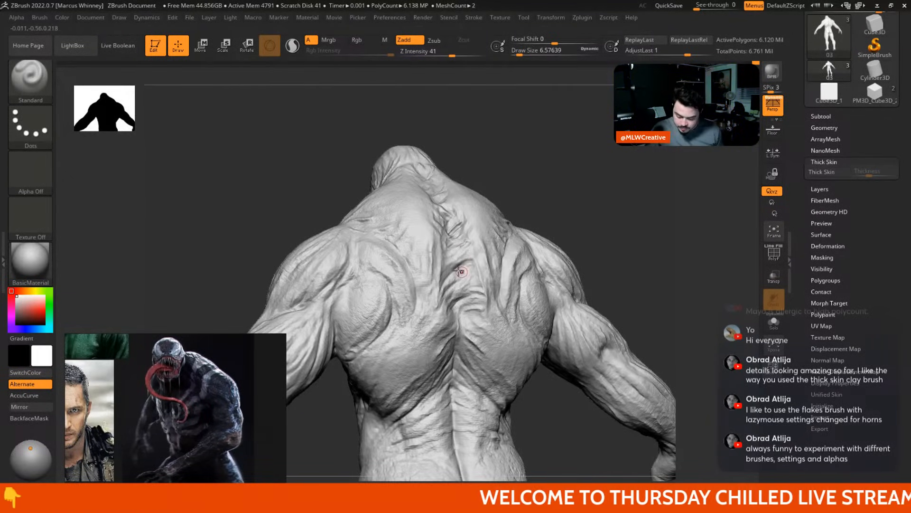
mouse_move(468, 261)
left_mouse_down()
mouse_move(447, 287)
mouse_move(463, 273)
mouse_move(460, 291)
left_mouse_up()
left_click_drag(552, 192, 580, 191)
left_click_drag(453, 275, 439, 287)
left_click_drag(464, 259, 440, 280)
mouse_move(550, 191)
left_mouse_down()
mouse_move(456, 311)
mouse_move(466, 317)
mouse_move(455, 333)
left_mouse_up()
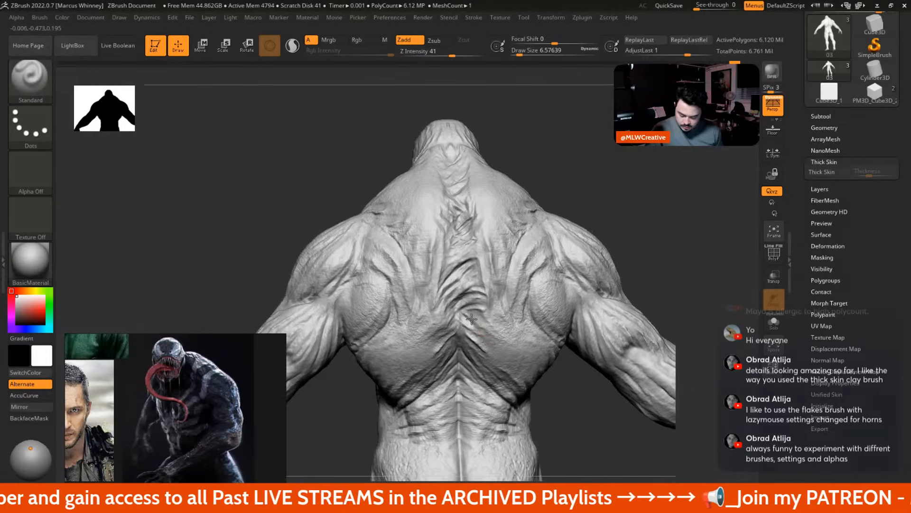
Raise fine folds on the spine just below the shoulder blades with the Standard brush at a Draw Size of about 6.6
left_click_drag(589, 204, 577, 143, "alt")
mouse_move(567, 187)
left_mouse_down()
mouse_move(594, 206)
mouse_move(580, 196)
mouse_move(586, 245)
left_mouse_up()
left_click_drag(470, 323, 494, 344)
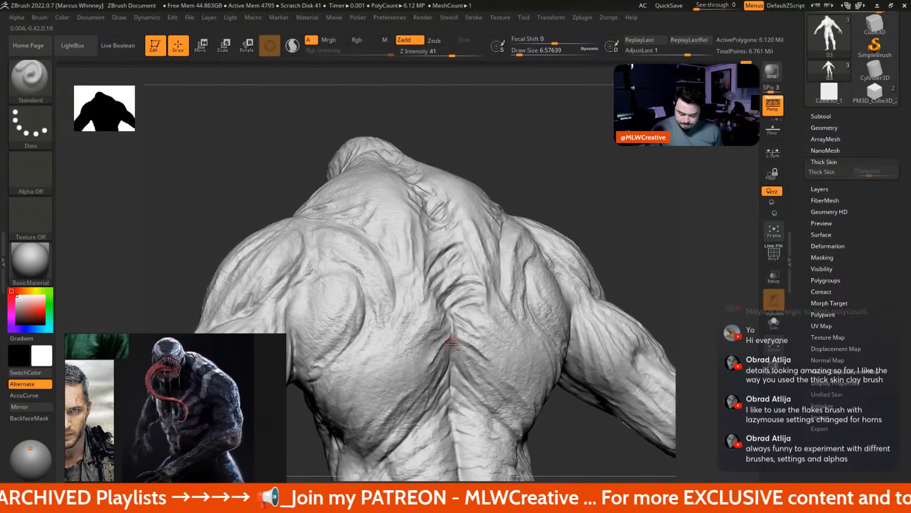
mouse_move(569, 155)
left_mouse_down()
mouse_move(484, 291)
mouse_move(561, 197)
mouse_move(575, 197)
mouse_move(546, 228)
left_mouse_up()
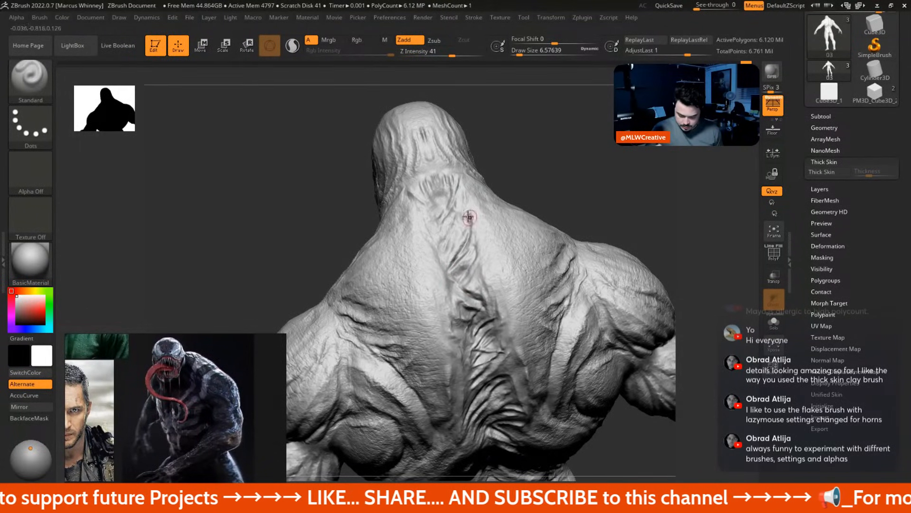
Raise thin strands from the nape down the upper spine with the Standard brush at a Draw Size of about 6.6
mouse_move(528, 150)
left_mouse_down()
mouse_move(556, 215)
mouse_move(466, 301)
left_mouse_up()
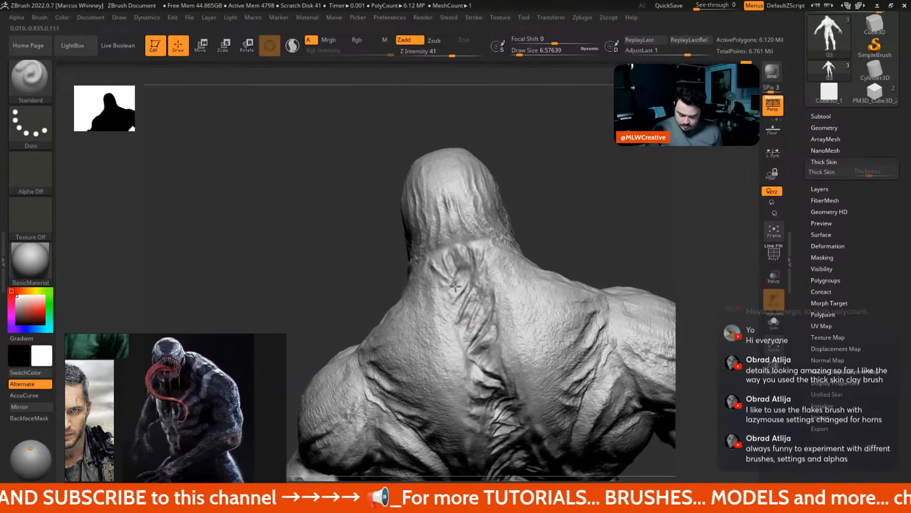
left_click_drag(560, 211, 463, 304)
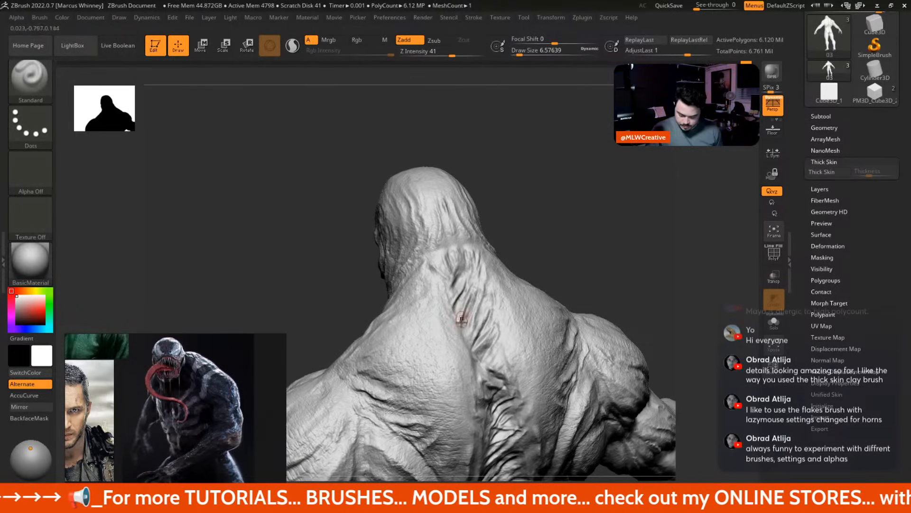
right_click_drag(463, 251, 485, 276)
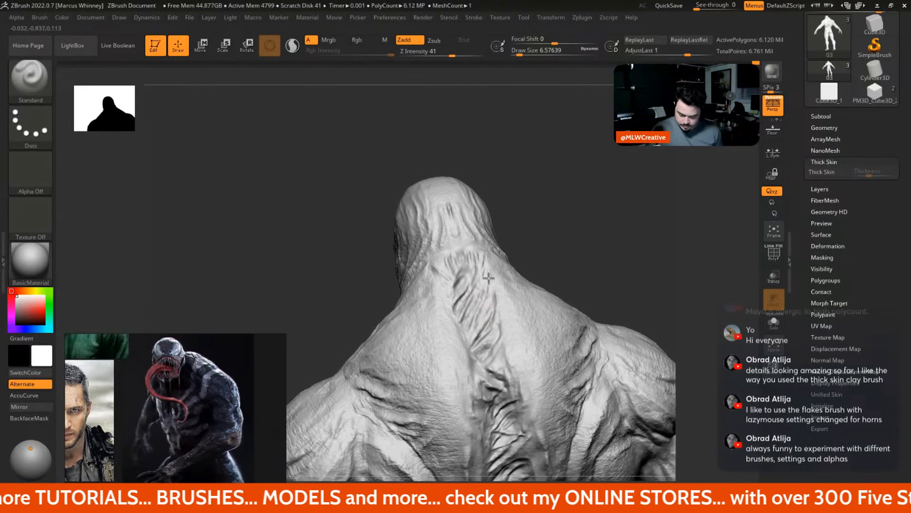
mouse_move(562, 247)
left_mouse_down("alt")
mouse_move(560, 195)
mouse_move(569, 196)
left_mouse_up("alt")
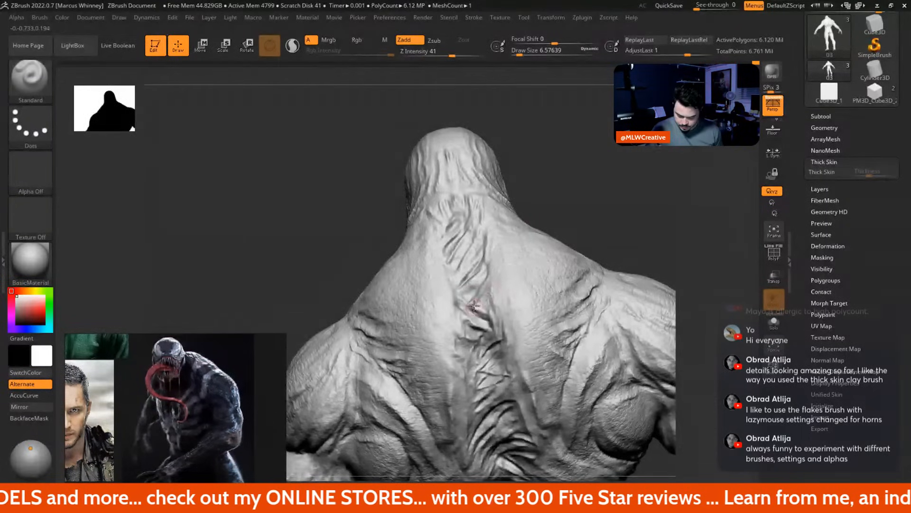
Add more fine strands to the upper and middle spine with the Standard brush at a Draw Size of about 6.6
key("f")
left_click_drag(572, 190, 565, 190)
left_click_drag(430, 224, 438, 241)
left_click_drag(593, 167, 584, 189)
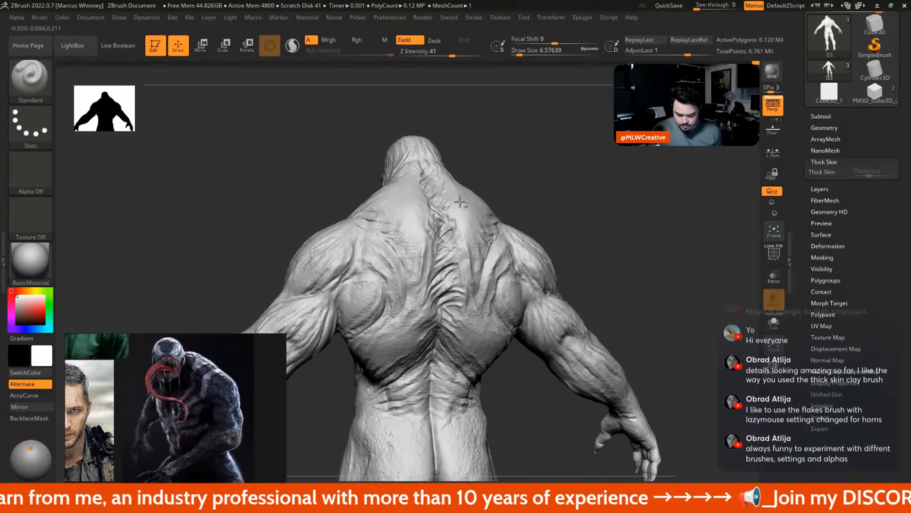
left_click_drag(481, 166, 475, 180, "shift")
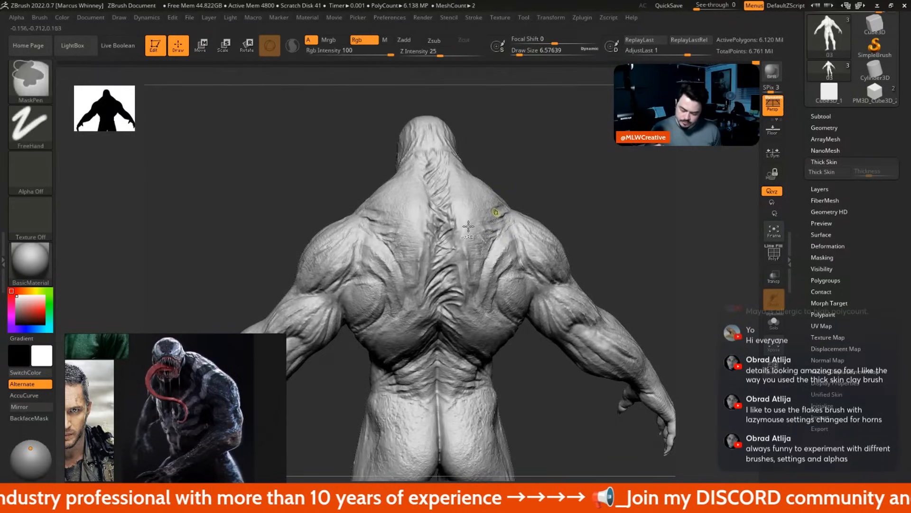
left_click_drag(459, 258, 459, 259)
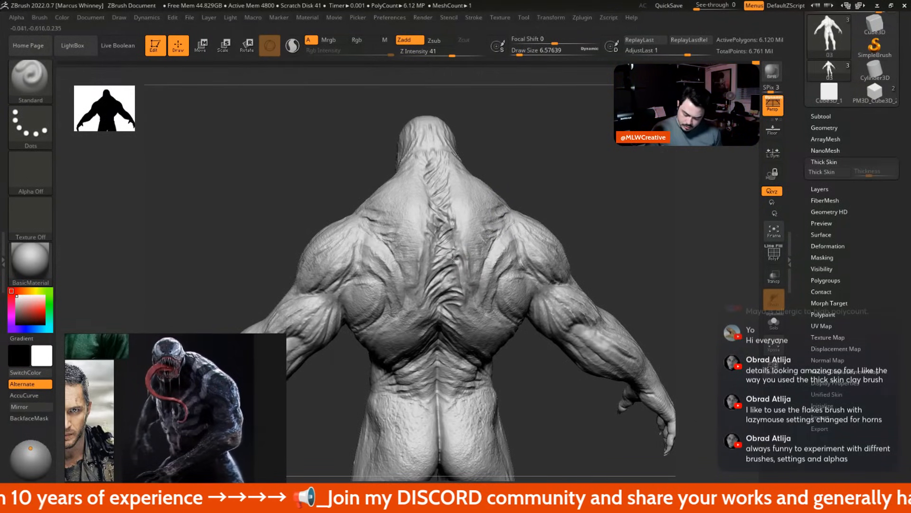
Raise folds beside the spine on the lower back with the Standard brush at a Draw Size of about 12.9
left_click_drag(567, 145, 592, 283, "alt")
left_click_drag(571, 222, 517, 237, "alt")
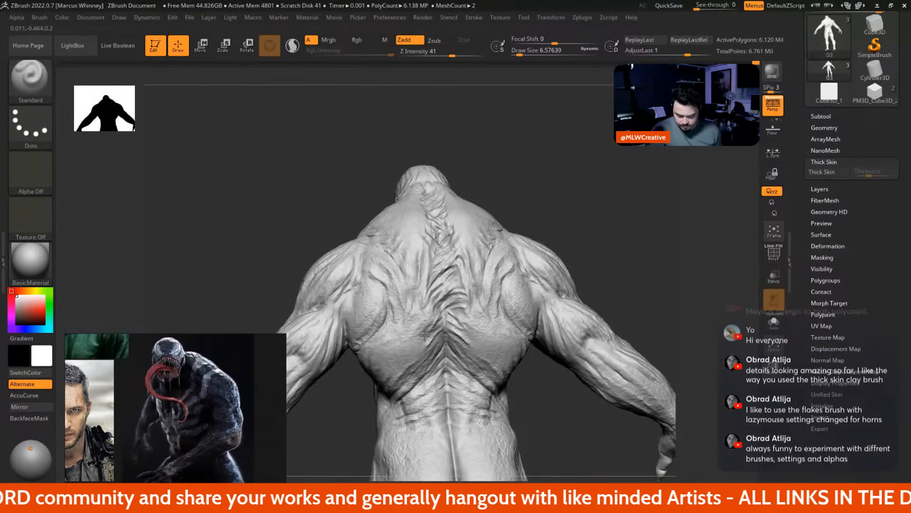
left_click_drag(592, 233, 444, 273, "alt")
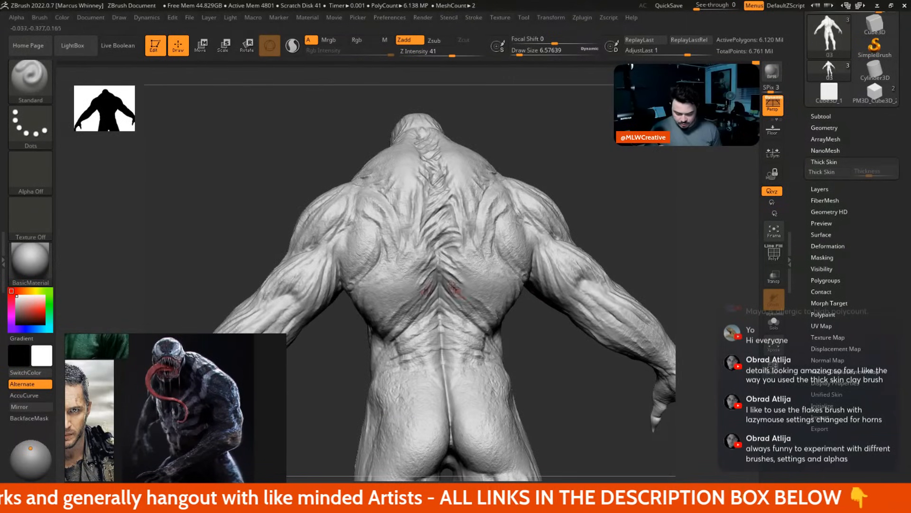
key("]")
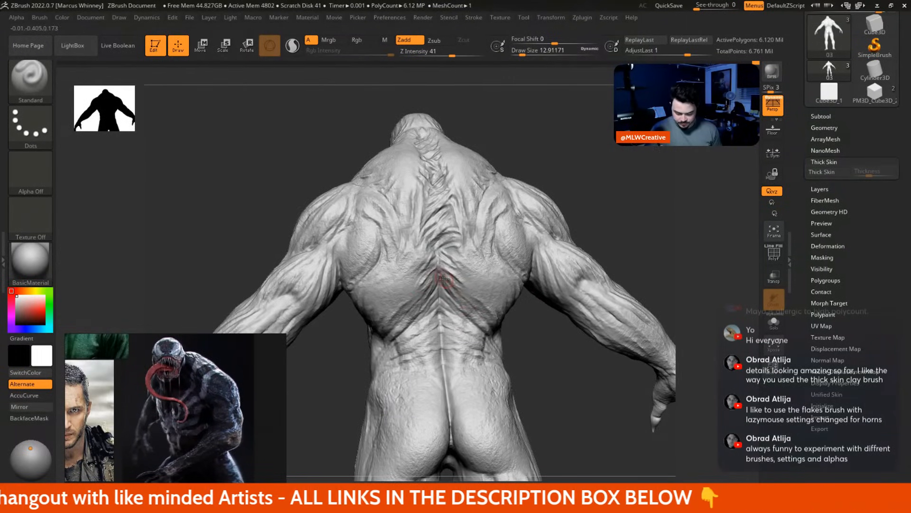
left_click_drag(507, 260, 582, 234, "alt")
left_click_drag(563, 170, 574, 213, "alt")
mouse_move(533, 177)
left_mouse_down()
mouse_move(563, 191)
mouse_move(560, 224)
mouse_move(535, 219)
mouse_move(531, 205)
mouse_move(576, 217)
mouse_move(481, 257)
mouse_move(492, 284)
left_mouse_up()
Carve creases over the lower ribs and lower back with DamStandard at a Draw Size of about 34.8
key("space")
key("b")
key("d")
key("s")
key("space")
key("f")
mouse_move(538, 175)
left_mouse_down()
mouse_move(589, 305)
mouse_move(572, 319)
mouse_move(573, 225)
mouse_move(611, 221)
mouse_move(620, 238)
mouse_move(635, 224)
mouse_move(596, 218)
mouse_move(537, 344)
mouse_move(515, 323)
left_mouse_up()
key("b")
key("d")
key("s")
right_click_drag(468, 260, 456, 246)
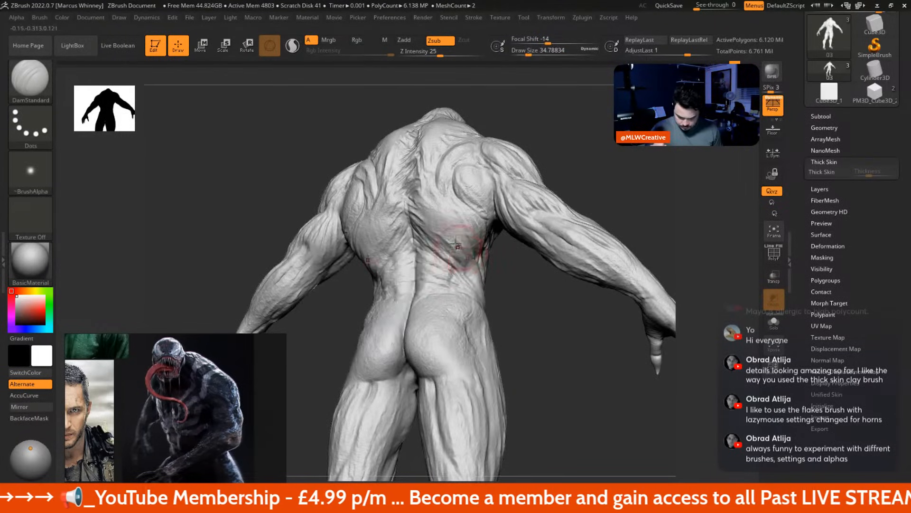
left_click_drag(475, 286, 539, 369)
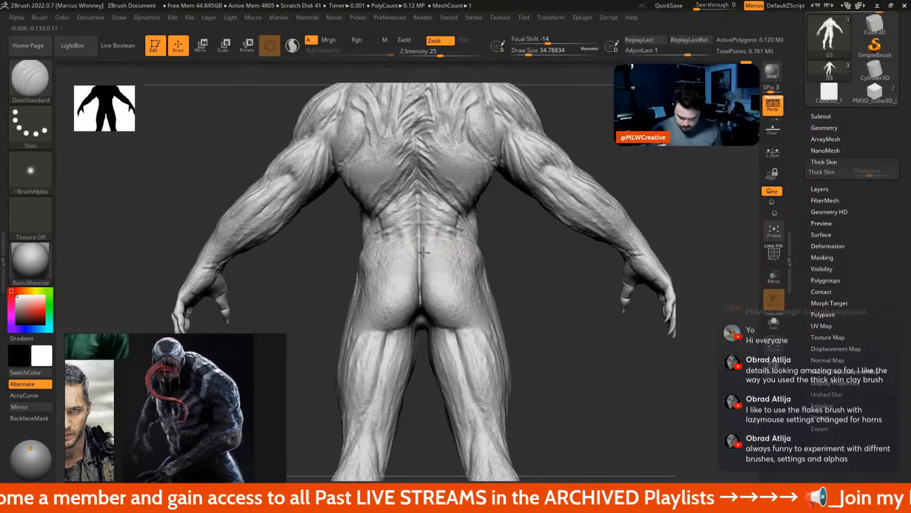
Carve creases on the buttocks and the backs of the thighs with DamStandard at a Draw Size of about 34.8
mouse_move(529, 329)
left_mouse_down()
mouse_move(551, 358)
mouse_move(457, 319)
left_mouse_up()
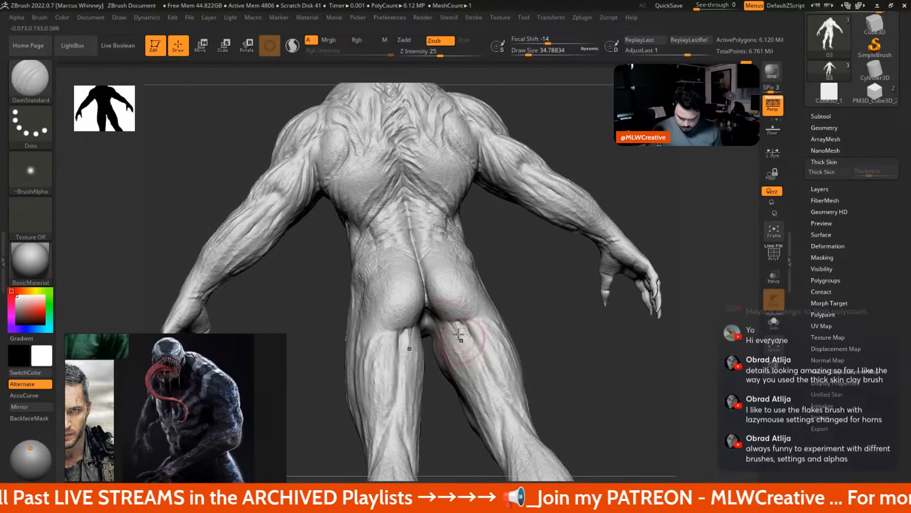
mouse_move(541, 354)
left_mouse_down()
mouse_move(468, 284)
mouse_move(478, 264)
mouse_move(472, 244)
left_mouse_up()
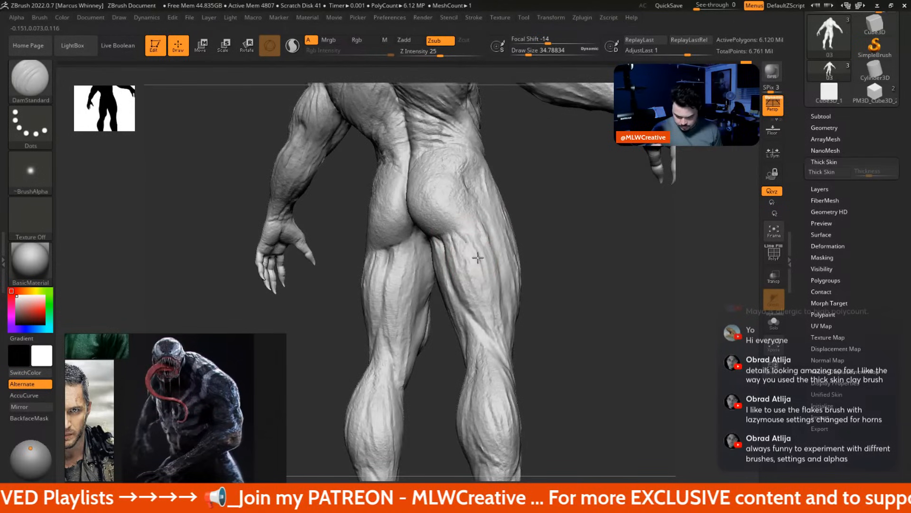
mouse_move(489, 328)
left_mouse_down()
mouse_move(564, 327)
mouse_move(459, 313)
left_mouse_up()
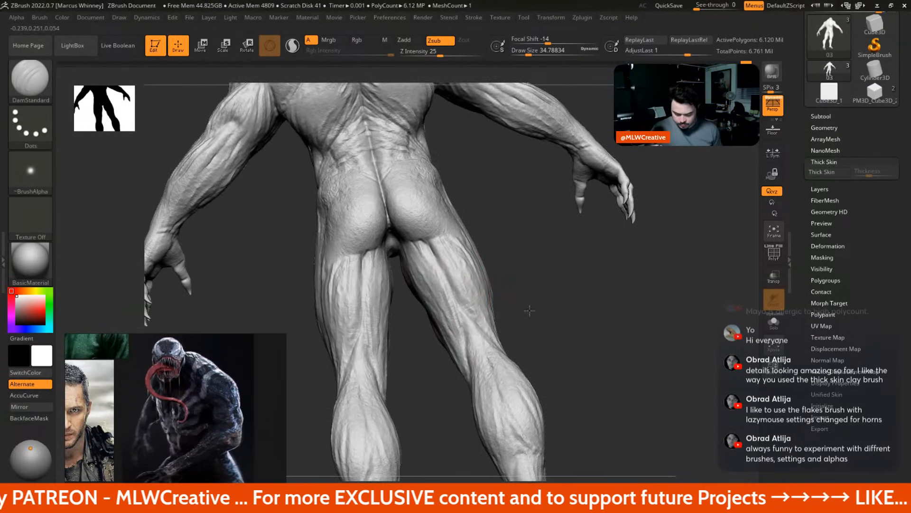
Carve creases along the back of the elbow and forearm with DamStandard at a Draw Size of about 34.8
key("f")
mouse_move(511, 295)
left_mouse_down()
mouse_move(549, 309)
mouse_move(515, 319)
mouse_move(568, 315)
mouse_move(554, 232)
mouse_move(530, 264)
left_mouse_up()
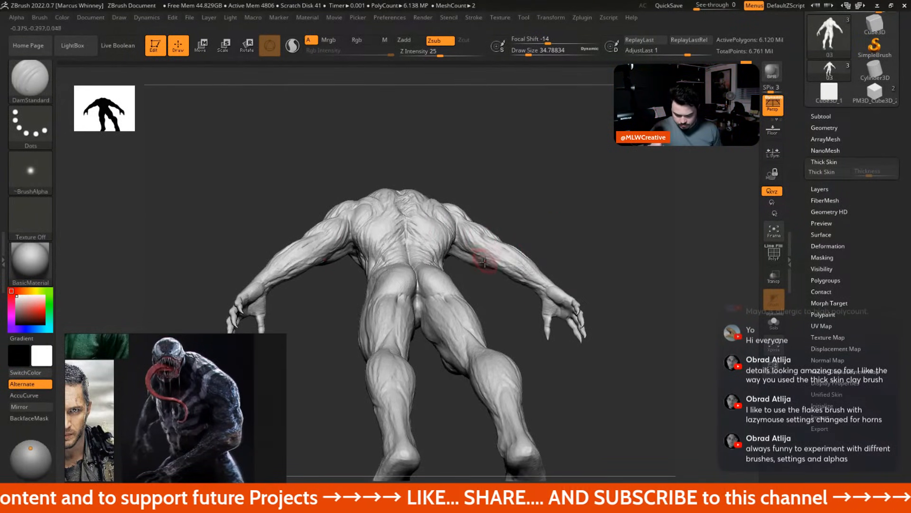
mouse_move(497, 260)
left_mouse_down()
mouse_move(527, 268)
mouse_move(504, 271)
left_mouse_up()
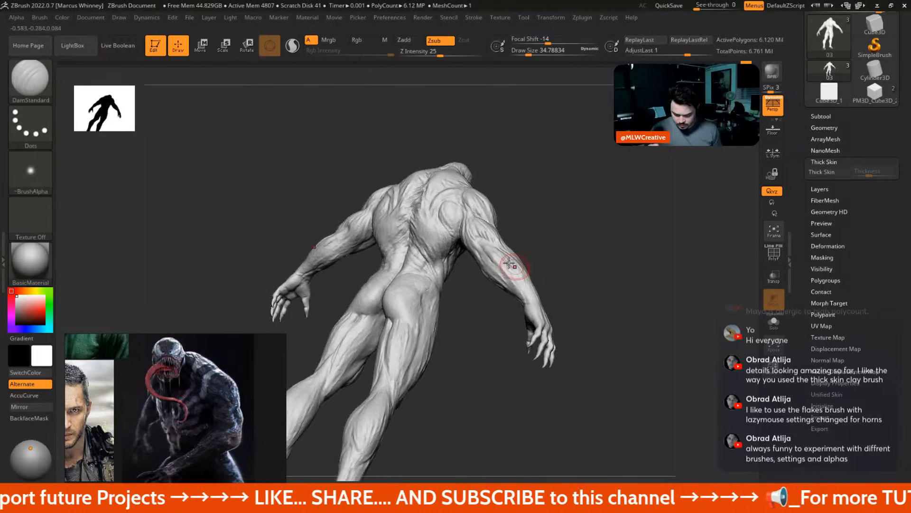
left_click_drag(564, 259, 504, 260)
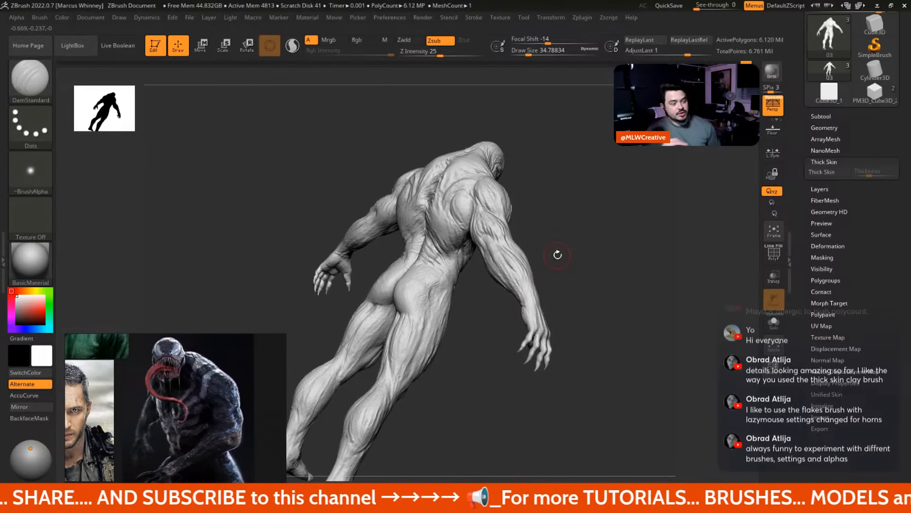
mouse_move(637, 207)
left_mouse_down()
mouse_move(666, 217)
mouse_move(607, 267)
left_mouse_up()
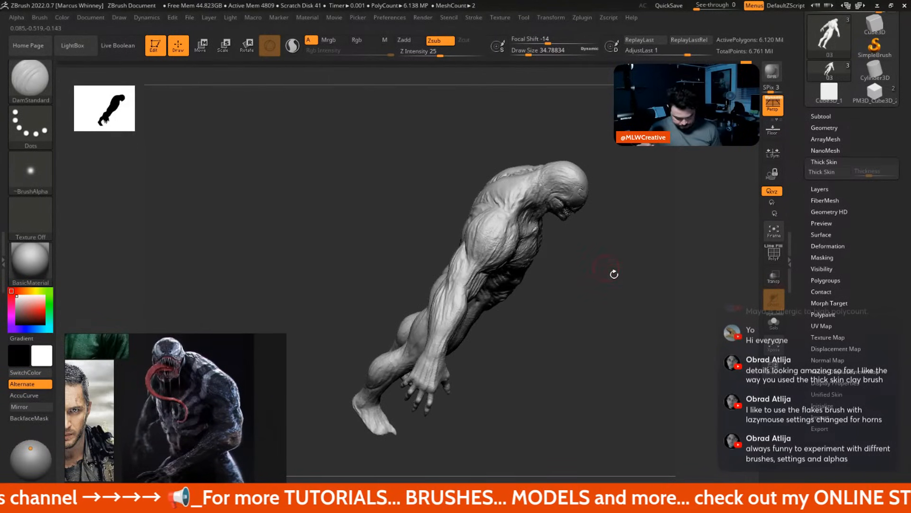
Raise folds on the shoulders and the backs of the arms with the Standard brush at a Draw Size of about 26.9
key("b")
key("s")
key("t")
key("space")
mouse_move(594, 156)
left_mouse_down()
mouse_move(569, 185)
mouse_move(559, 260)
left_mouse_up()
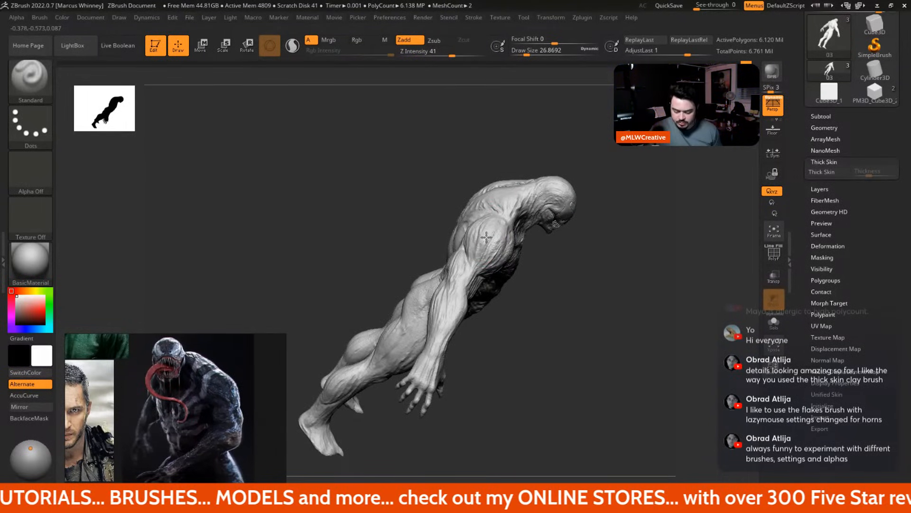
left_click_drag(562, 309, 606, 216, "shift")
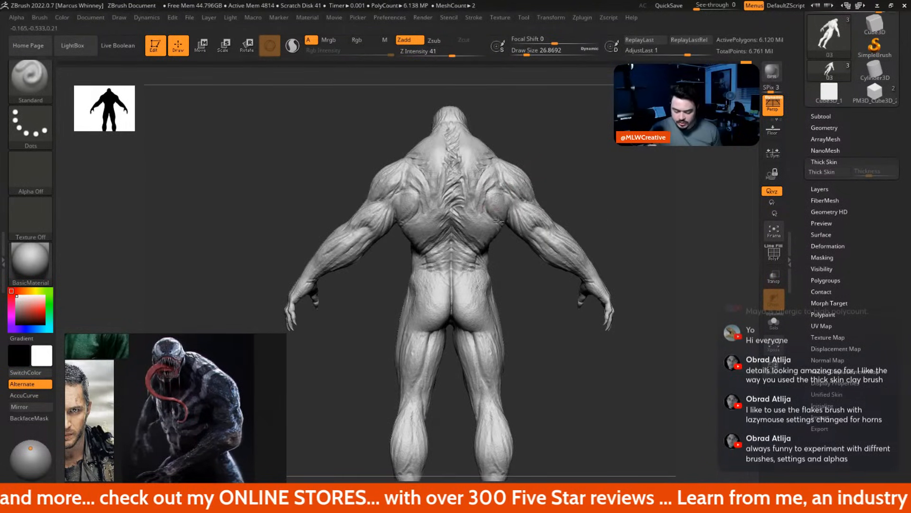
left_click_drag(523, 258, 529, 262, "alt")
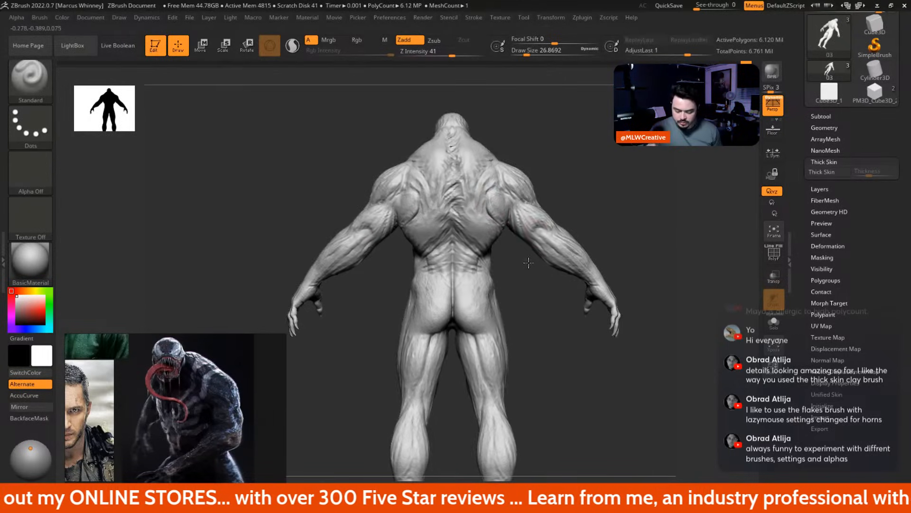
left_click_drag(576, 196, 581, 232)
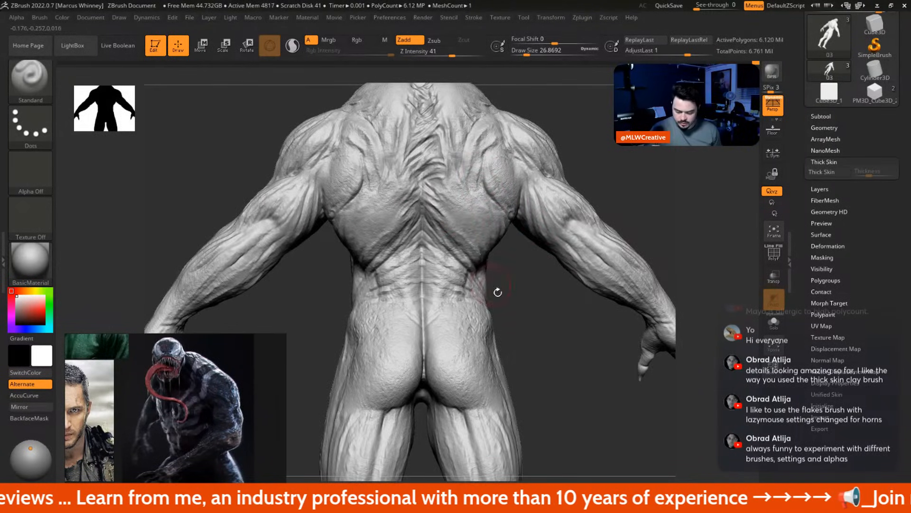
Raise folds around the buttocks and the tops of the rear thighs with the Standard brush at a Draw Size of about 15.6
left_click_drag(524, 324, 491, 222, "alt")
left_click_drag(522, 340, 519, 229, "alt")
mouse_move(456, 227)
left_mouse_down()
mouse_move(464, 257)
mouse_move(460, 275)
mouse_move(449, 276)
left_mouse_up()
key("bracketleft")
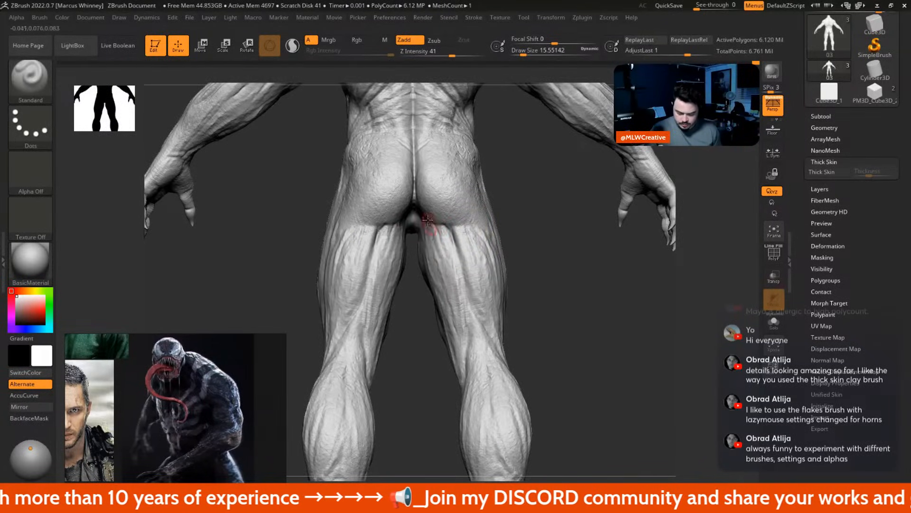
Raise strand-like folds on the front of the thighs and hips with the Standard brush at a Draw Size of about 15.6
key("f")
left_click_drag(514, 280, 551, 291)
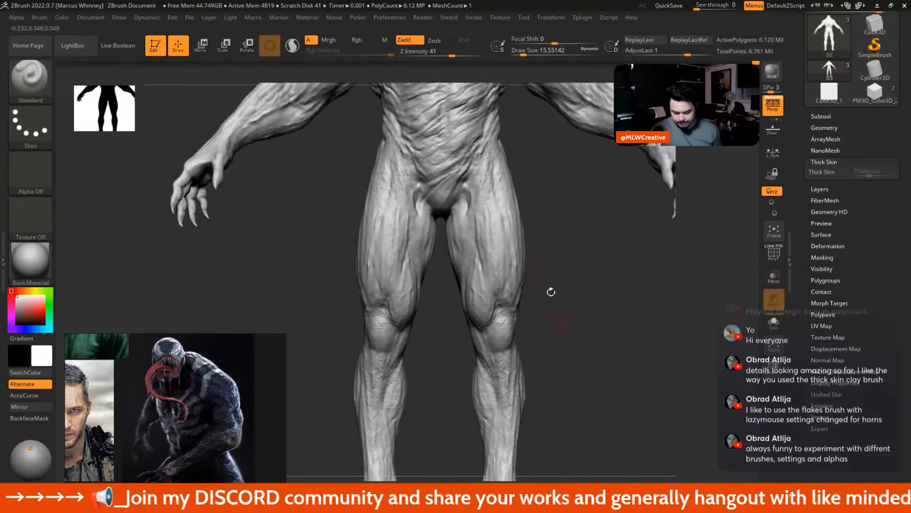
left_click_drag(560, 260, 561, 222, "alt")
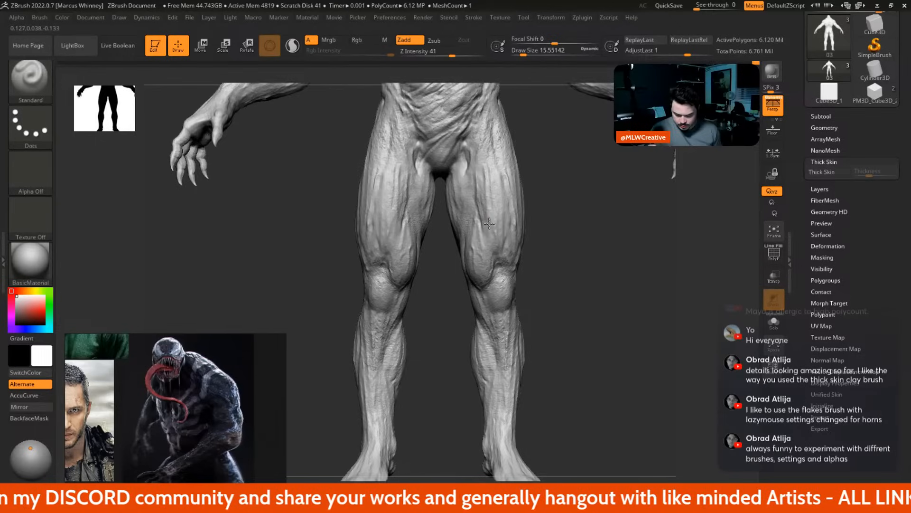
scroll(488, 230, "down", 3)
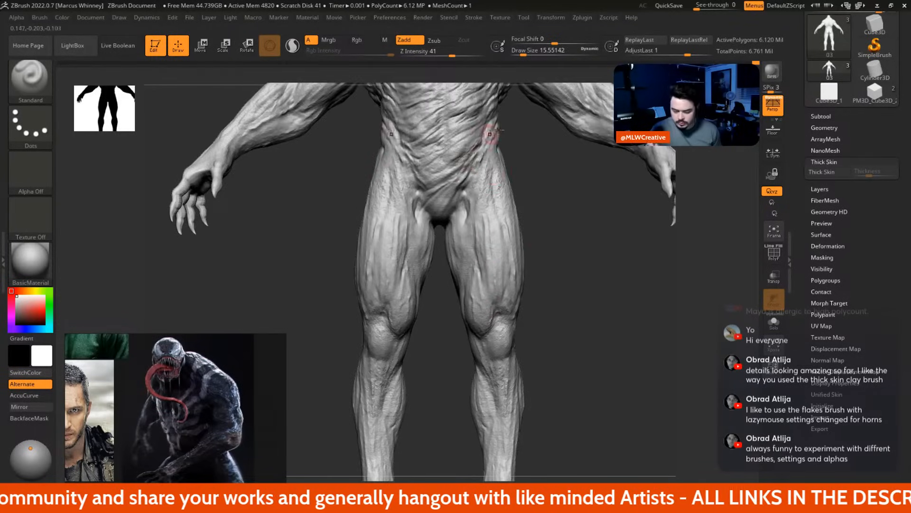
scroll(487, 180, "up", 2)
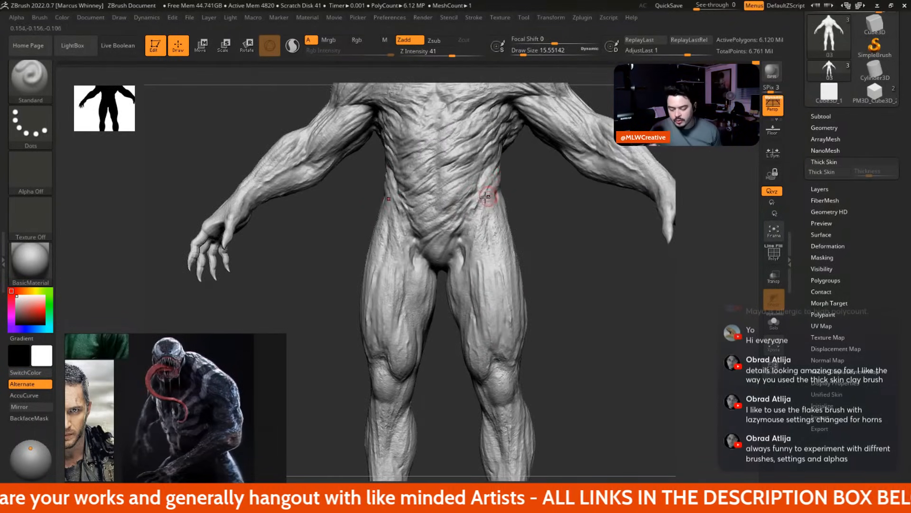
Carve creases along the waist and hips with DamStandard at a Draw Size of about 36.9
key("b")
key("d")
key("s")
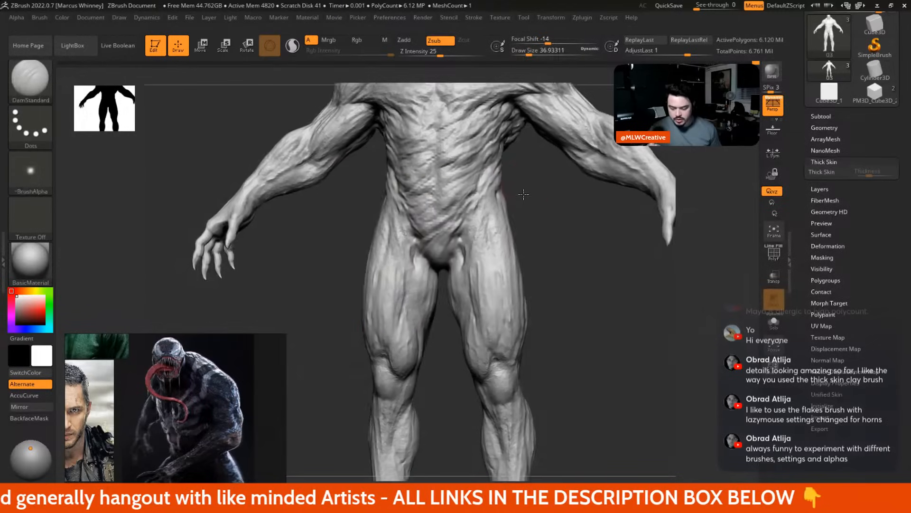
left_click_drag(523, 193, 491, 177)
left_click_drag(546, 242, 607, 219, "alt")
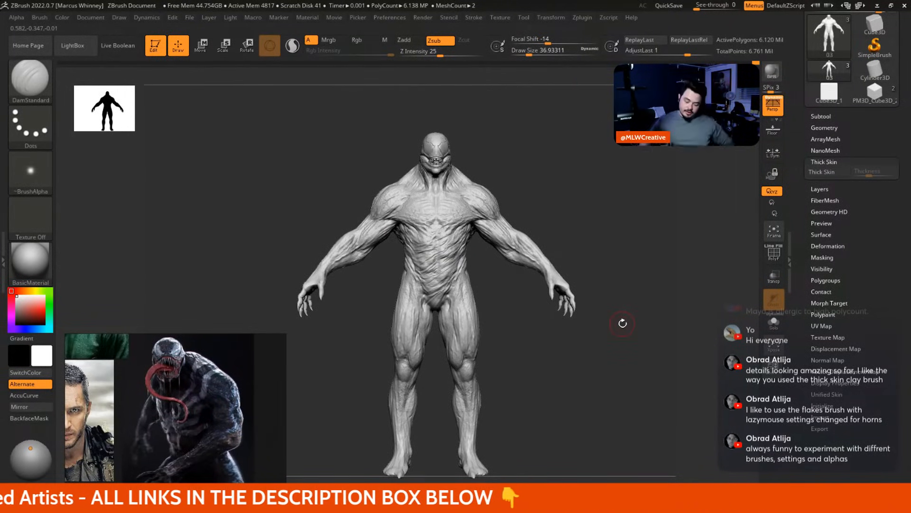
Reshape the outlines of the thighs and knees with the Move brush at a Draw Size of about 70.8
key("b")
key("m")
key("v")
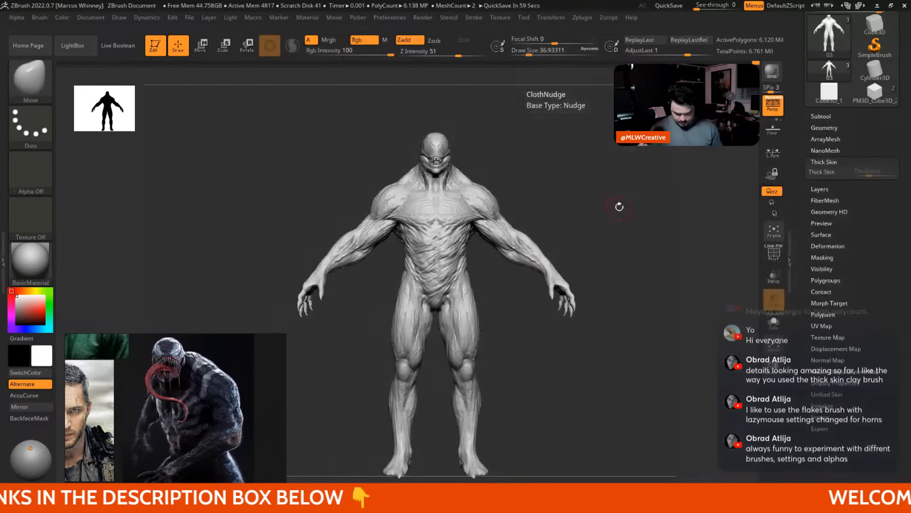
mouse_move(631, 193)
left_mouse_down()
mouse_move(539, 371)
mouse_move(554, 236)
mouse_move(521, 249)
left_mouse_up()
key("space")
key("space")
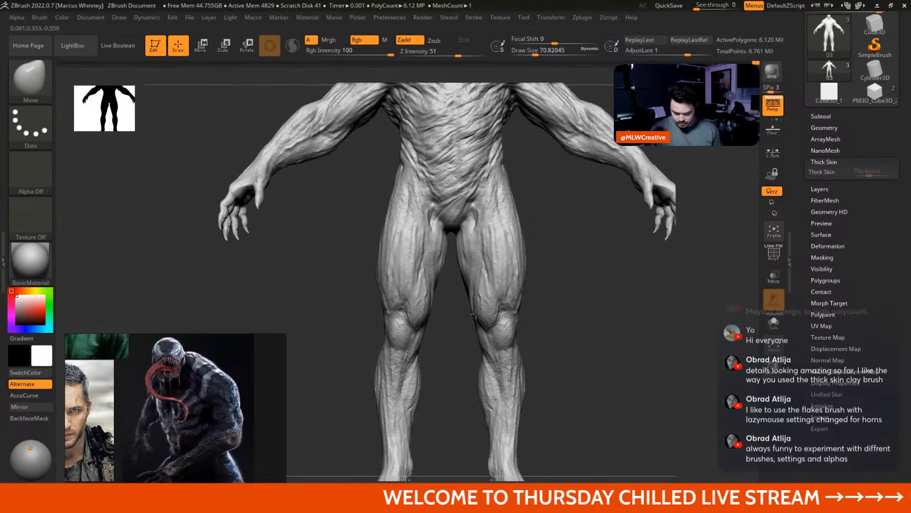
left_click_drag(558, 321, 483, 251, "alt")
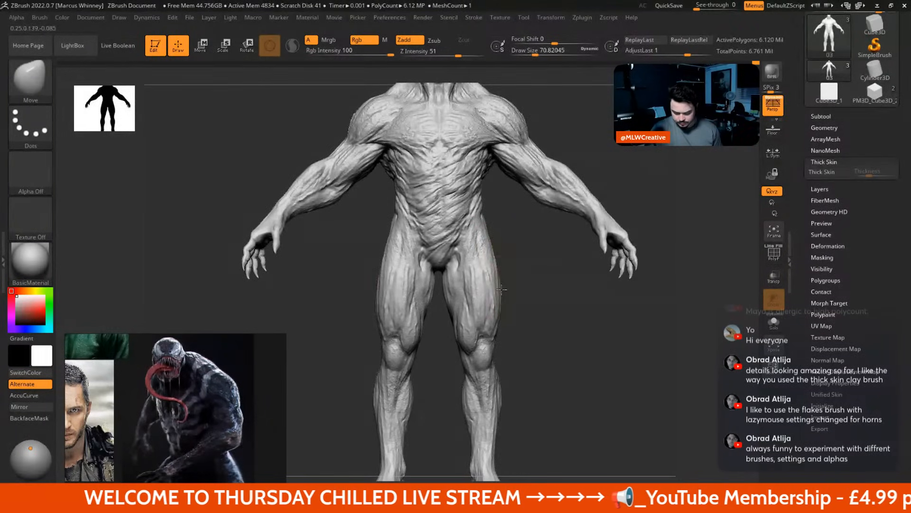
left_click_drag(507, 290, 508, 218)
mouse_move(538, 294)
left_mouse_down()
mouse_move(556, 314)
mouse_move(631, 319)
mouse_move(539, 234)
left_mouse_up()
Carve creases down the backs of the thighs, knees and calves with DamStandard at a Draw Size of about 32.7
key("b")
key("d")
key("s")
key("space")
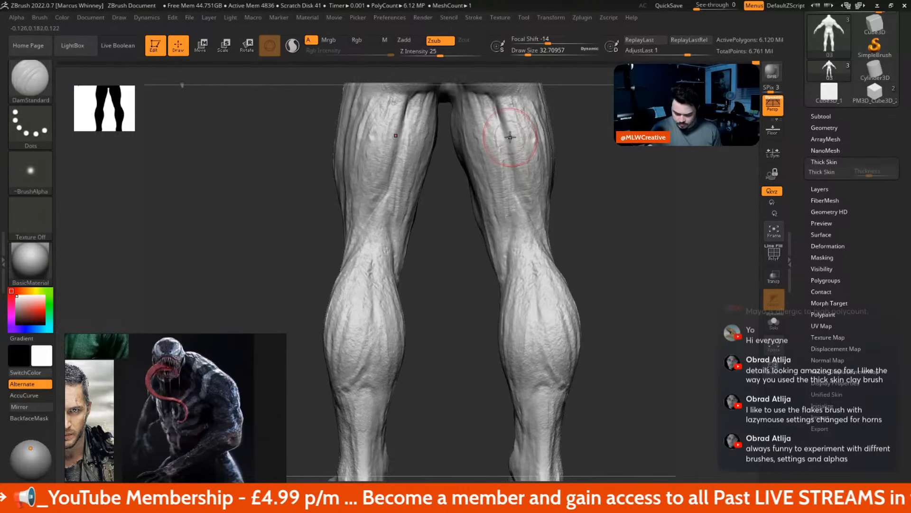
left_click_drag(511, 185, 505, 137)
left_click_drag(572, 242, 541, 283)
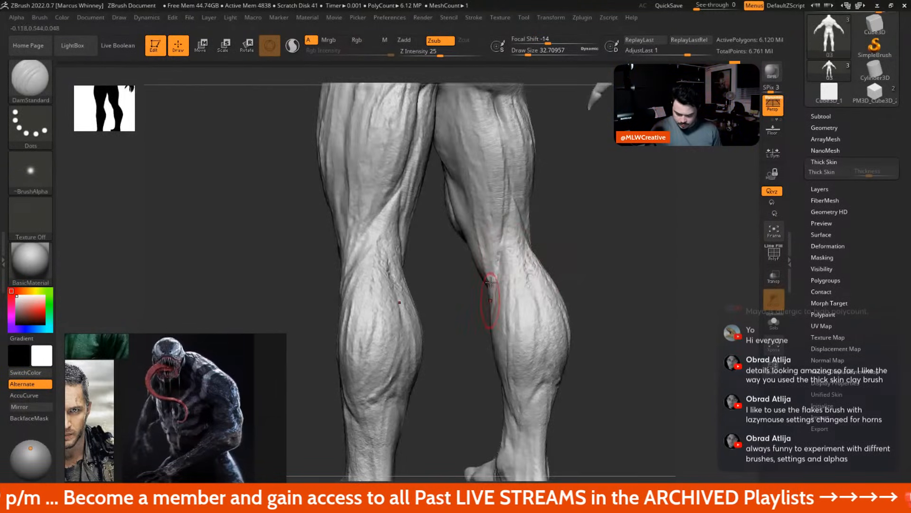
left_click_drag(572, 339, 547, 278, "alt")
left_click_drag(572, 309, 528, 266)
left_click_drag(510, 224, 535, 317)
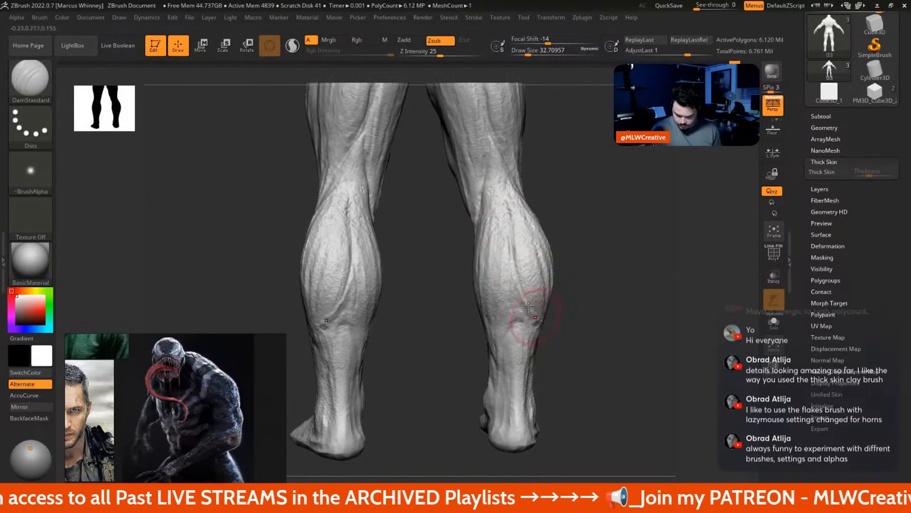
left_click_drag(590, 259, 547, 267)
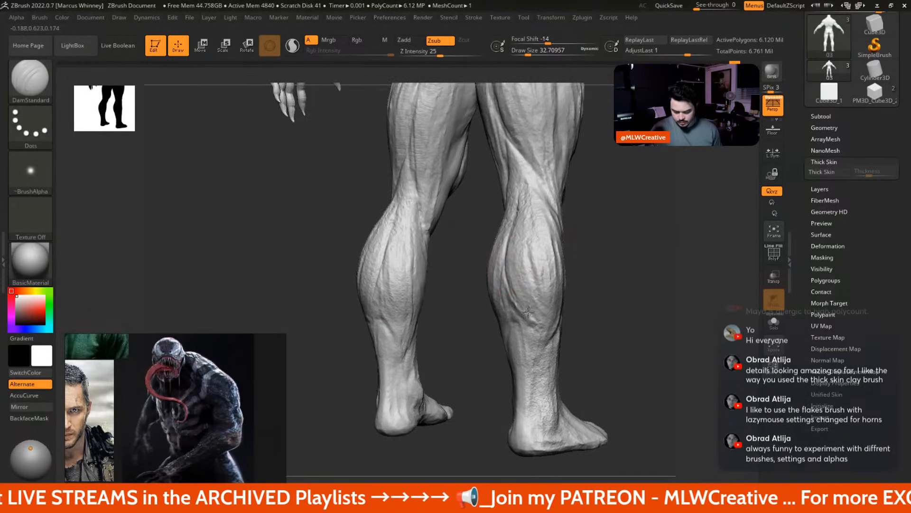
Raise fine folds over the kneecaps and upper shins with the Standard brush at a Draw Size of about 8.4
mouse_move(599, 295)
left_mouse_down("shift")
mouse_move(560, 291)
mouse_move(661, 279)
mouse_move(561, 226)
mouse_move(582, 255)
mouse_move(550, 184)
left_mouse_up("shift")
left_click_drag(625, 217, 559, 287, "alt")
key("b")
left_click(580, 150)
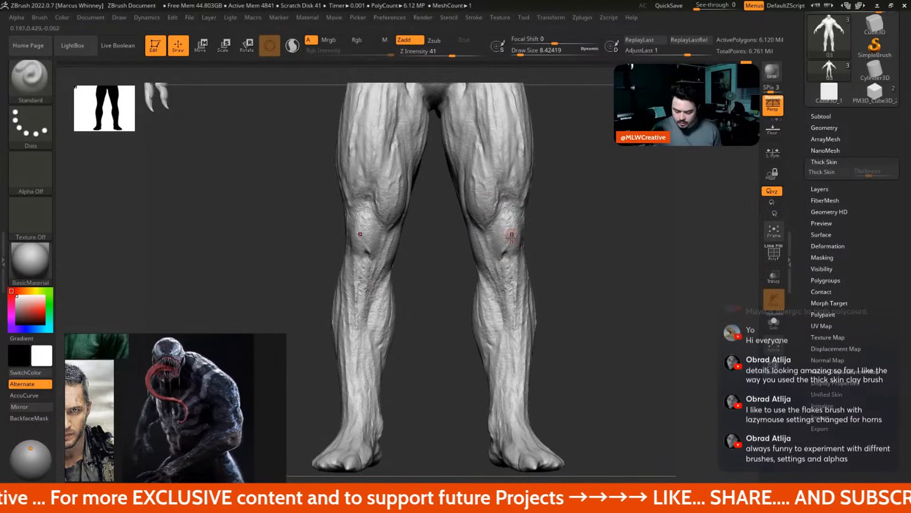
mouse_move(556, 243)
left_mouse_down()
mouse_move(550, 253)
mouse_move(514, 247)
left_mouse_up()
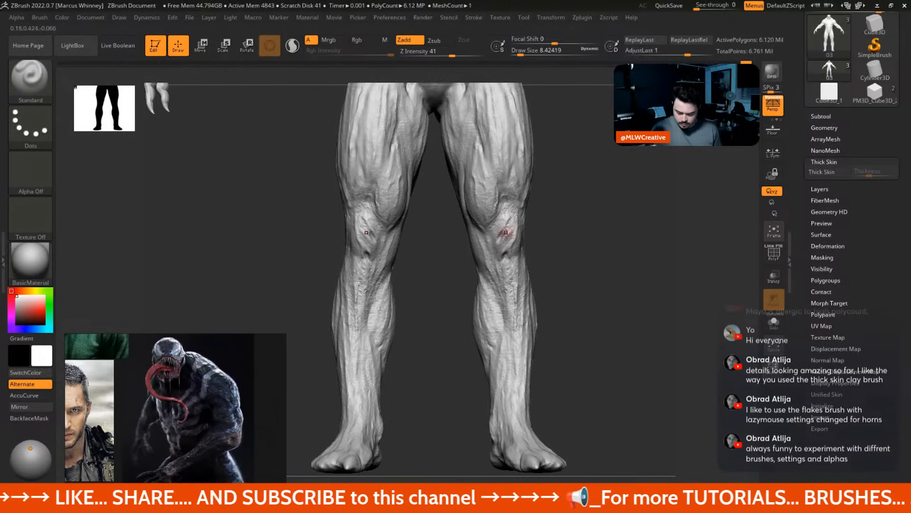
left_click_drag(555, 256, 523, 216)
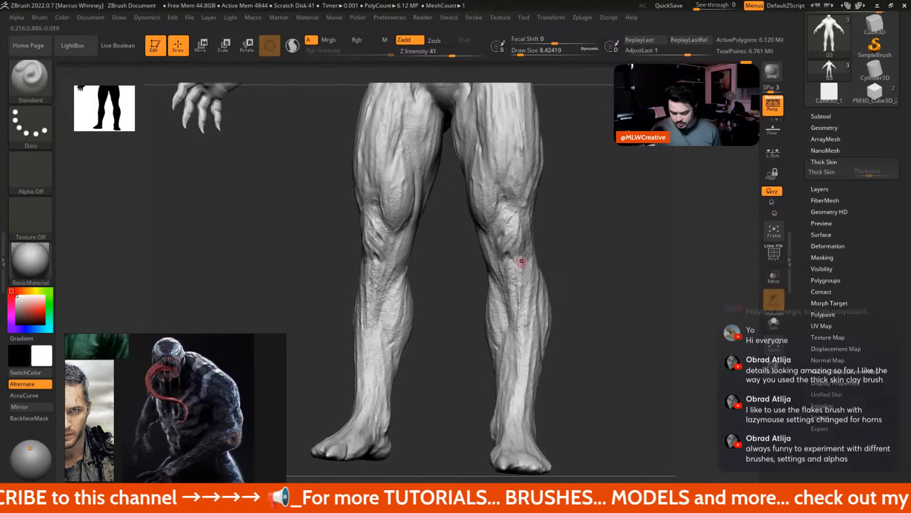
right_click_drag(524, 260, 518, 248)
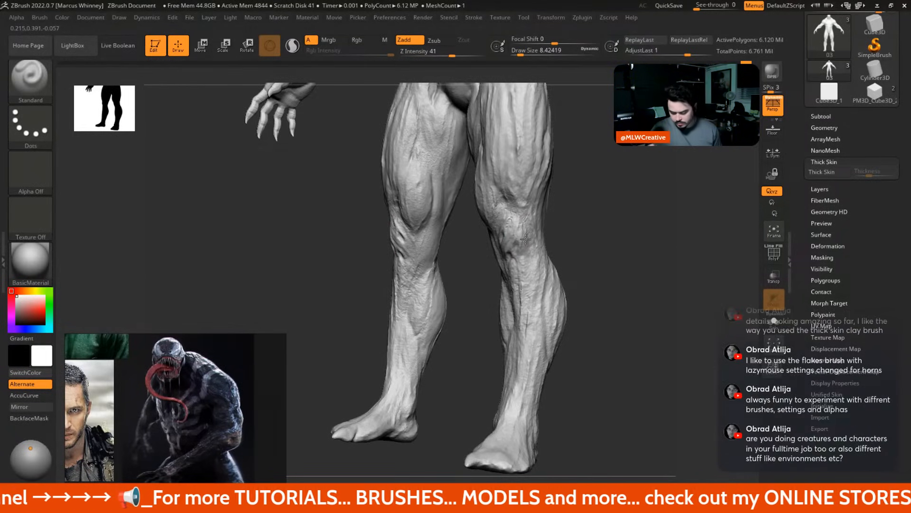
right_click_drag(578, 261, 499, 228)
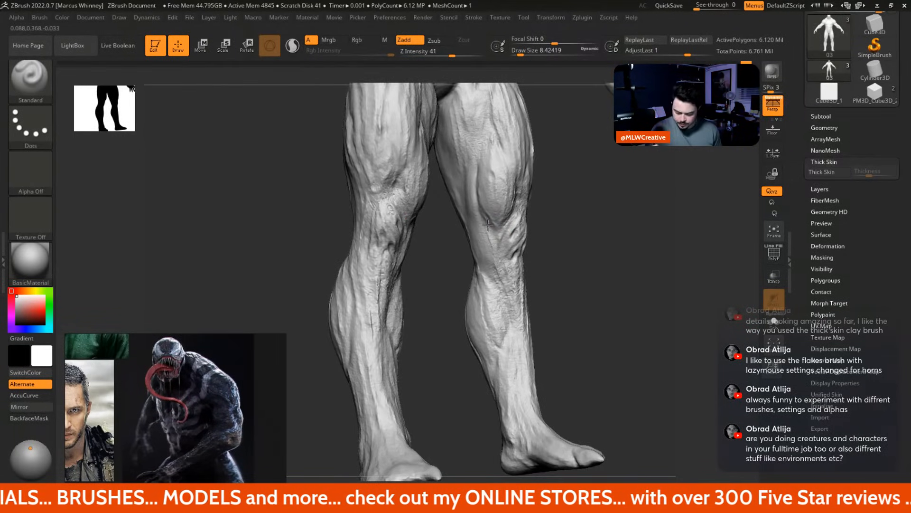
mouse_move(578, 280)
right_mouse_down("shift")
mouse_move(505, 244)
mouse_move(534, 264)
mouse_move(554, 301)
right_mouse_up("shift")
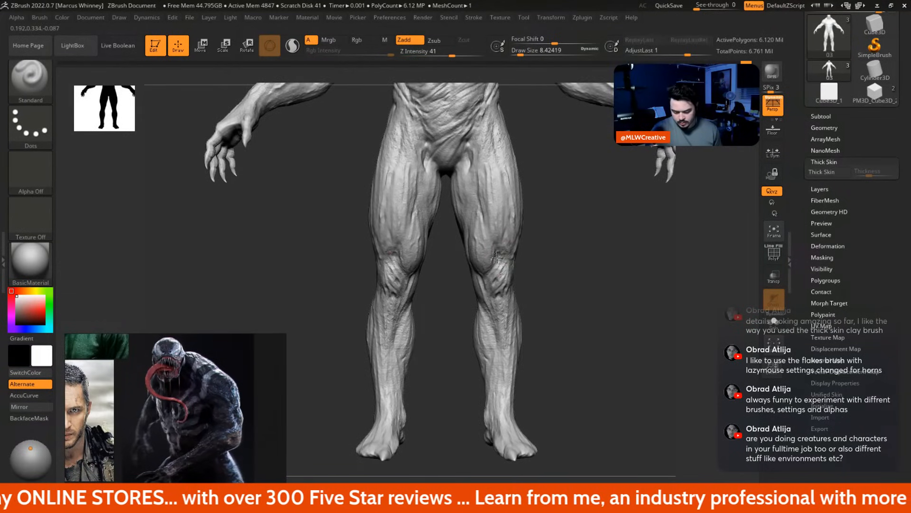
mouse_move(554, 291)
right_mouse_down("ctrl")
mouse_move(560, 276)
mouse_move(529, 293)
mouse_move(557, 292)
right_mouse_up("ctrl")
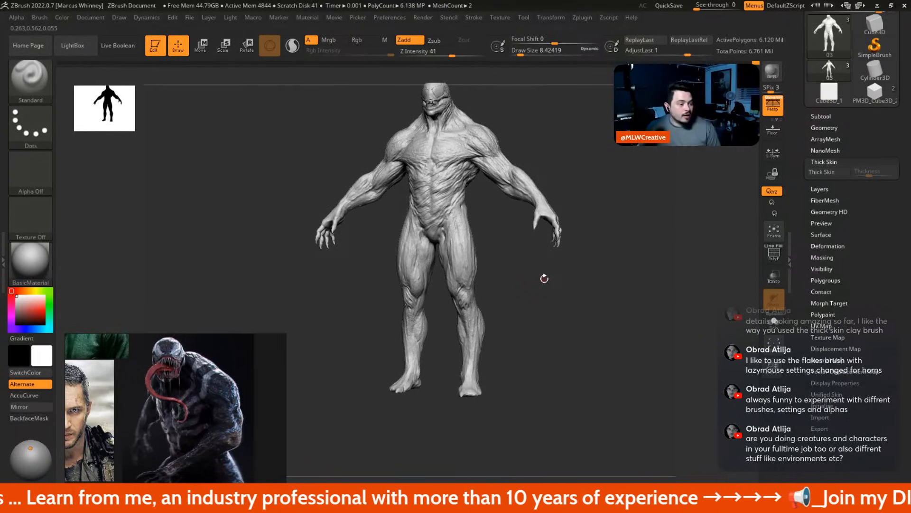
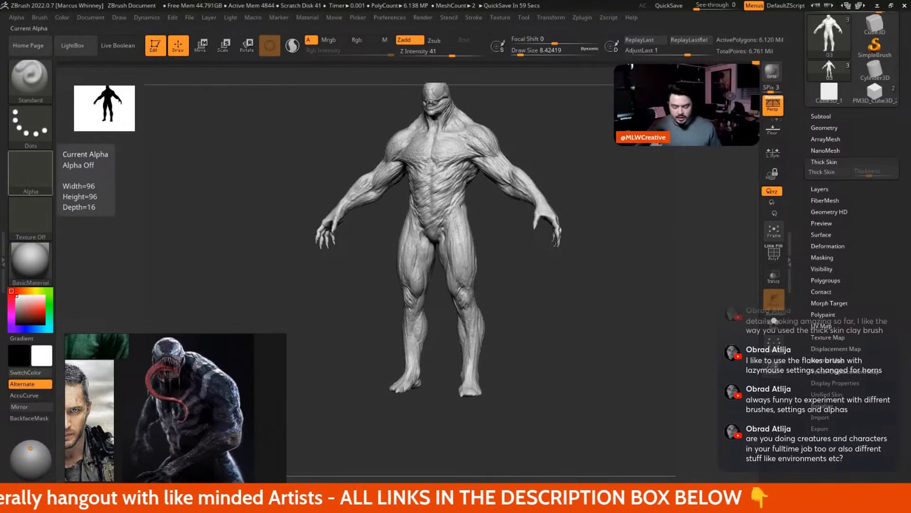
Adjust the contours of the hips and thighs with the Move brush at Draw Sizes of about 41.4 and 17
key("b")
key("m")
key("v")
key("space")
left_click_drag(596, 281, 605, 351)
key("space")
mouse_move(507, 241)
left_mouse_down()
mouse_move(518, 241)
mouse_move(528, 275)
left_mouse_up()
key("space")
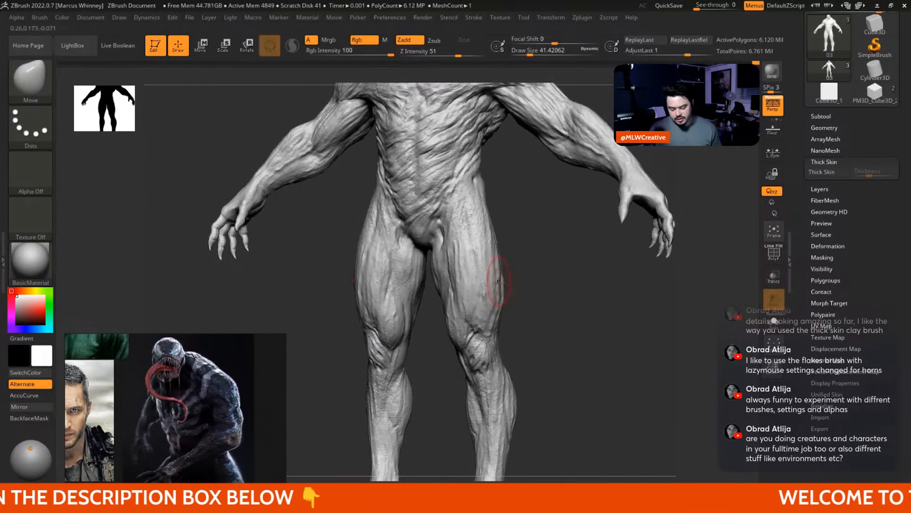
key("space")
left_click_drag(554, 292, 547, 321)
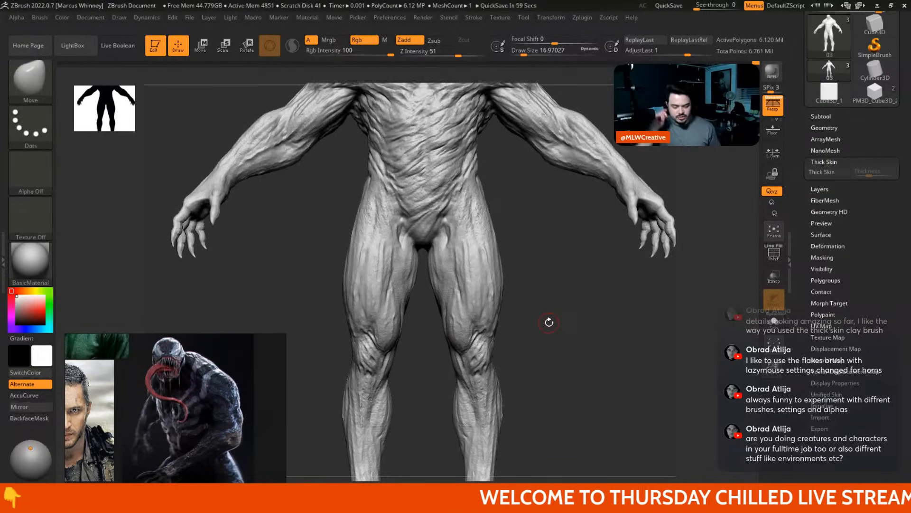
Carve creases over the hips, upper thighs and groin with DamStandard at a Draw Size of about 34.8
key("b")
key("d")
key("s")
key("space")
mouse_move(530, 269)
left_mouse_down()
mouse_move(549, 309)
mouse_move(494, 236)
left_mouse_up()
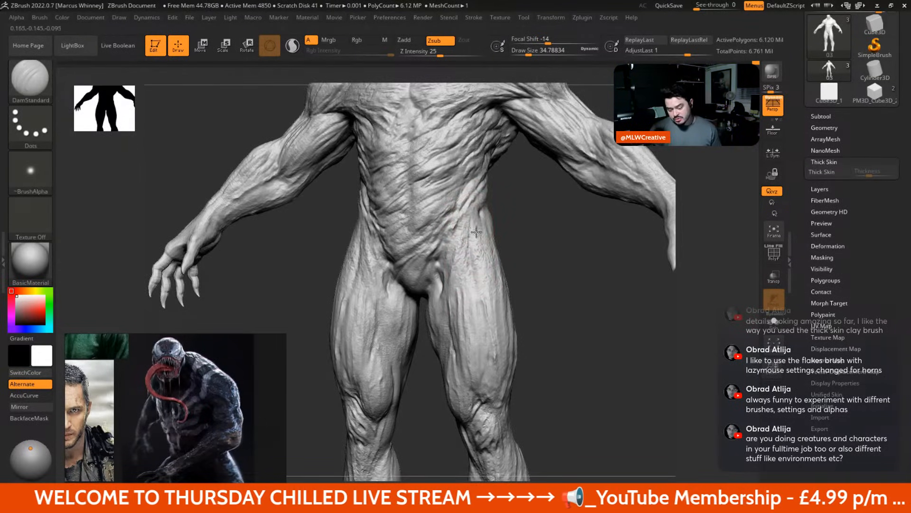
left_click_drag(475, 223, 481, 209)
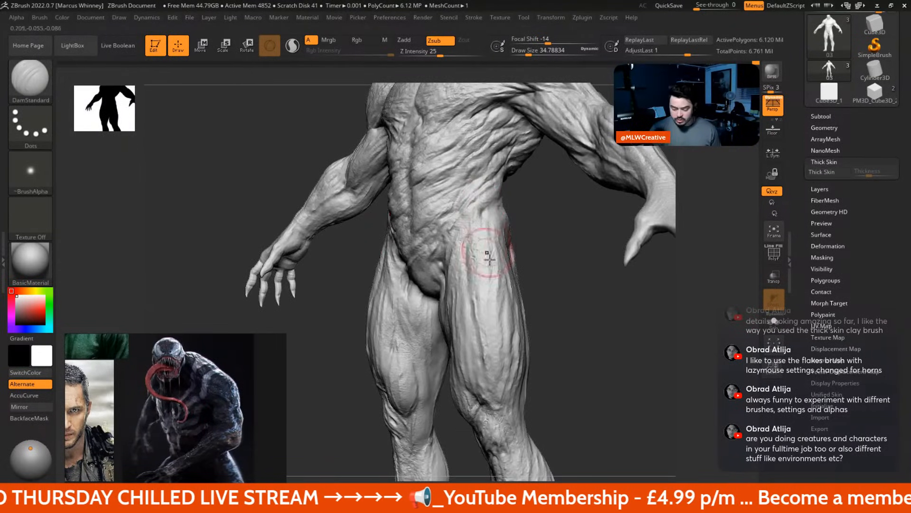
mouse_move(476, 361)
left_mouse_down()
mouse_move(585, 365)
mouse_move(416, 255)
left_mouse_up()
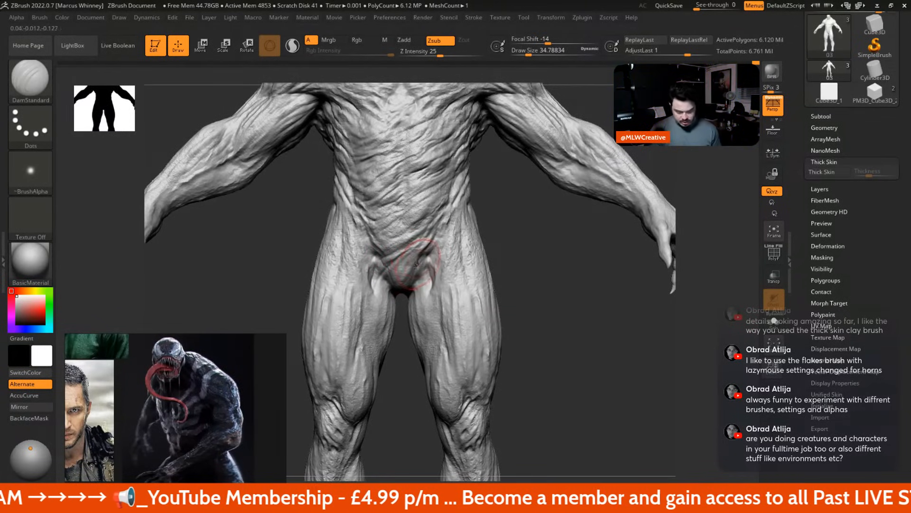
left_click_drag(407, 359, 411, 277)
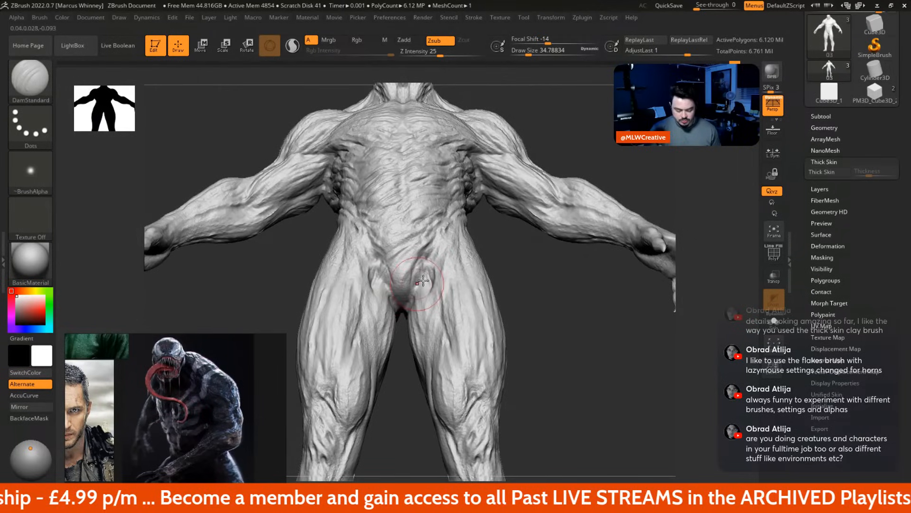
Carve creases down the shins, ankles and inner sides of the feet with DamStandard at a Draw Size of about 34.8
left_click_drag(569, 352, 514, 257, "alt")
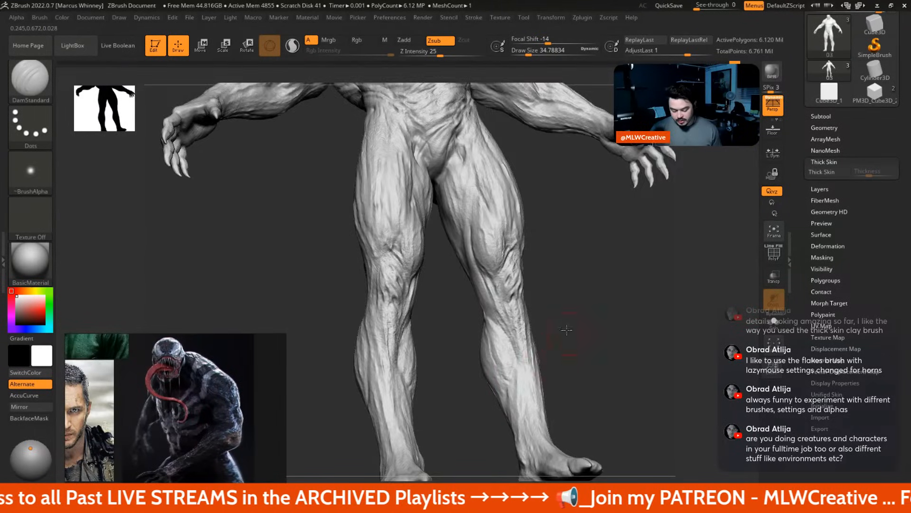
left_click_drag(546, 347, 545, 266)
left_click_drag(553, 301, 481, 310)
mouse_move(549, 271)
left_mouse_down()
mouse_move(561, 293)
mouse_move(550, 296)
left_mouse_up()
mouse_move(546, 351)
left_mouse_down()
mouse_move(543, 312)
mouse_move(522, 265)
left_mouse_up()
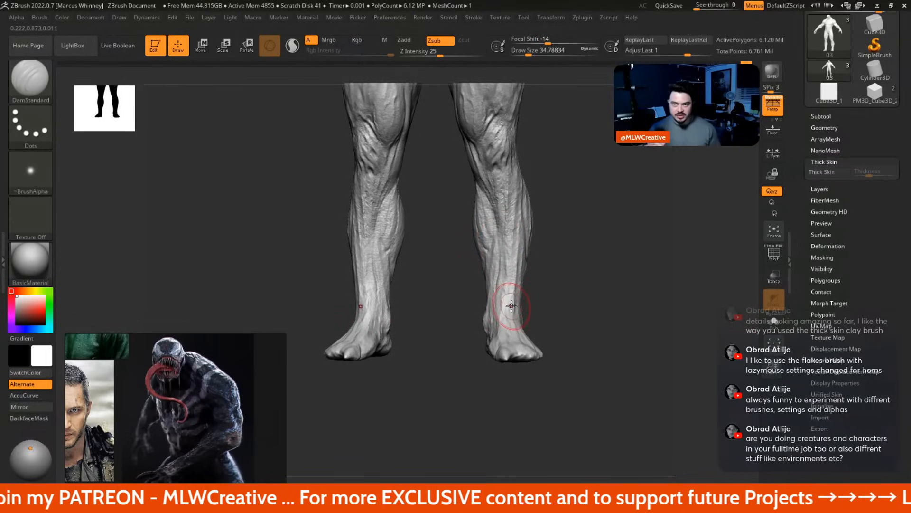
mouse_move(576, 240)
left_mouse_down()
mouse_move(586, 270)
mouse_move(498, 271)
mouse_move(497, 220)
mouse_move(509, 270)
left_mouse_up()
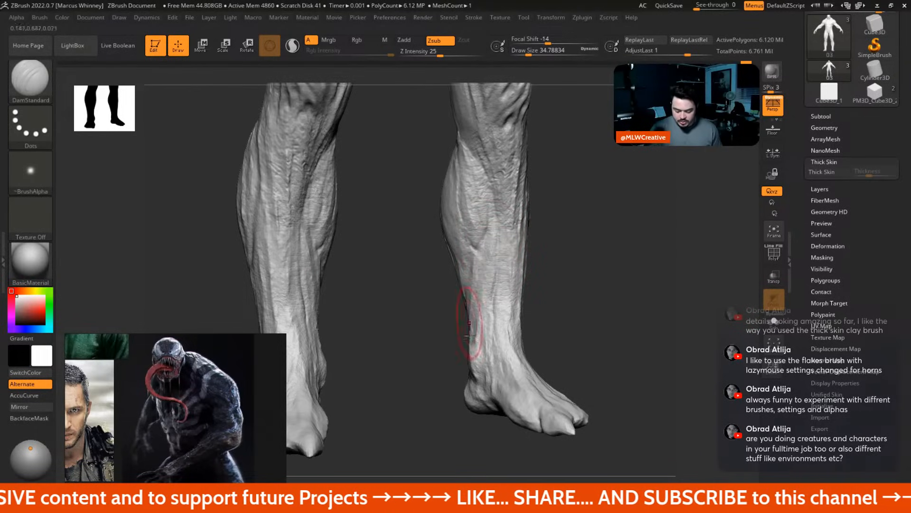
right_click_drag(484, 360, 488, 319)
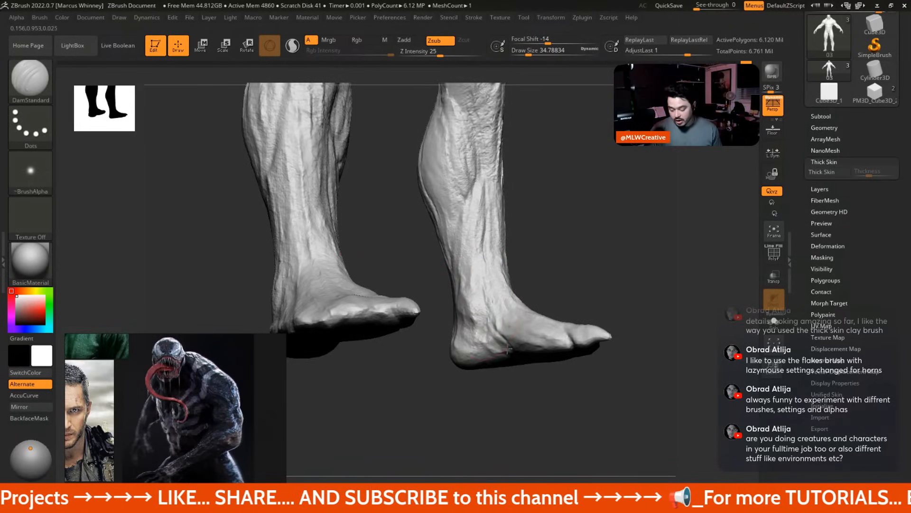
mouse_move(502, 279)
right_mouse_down()
mouse_move(560, 309)
mouse_move(541, 275)
right_mouse_up()
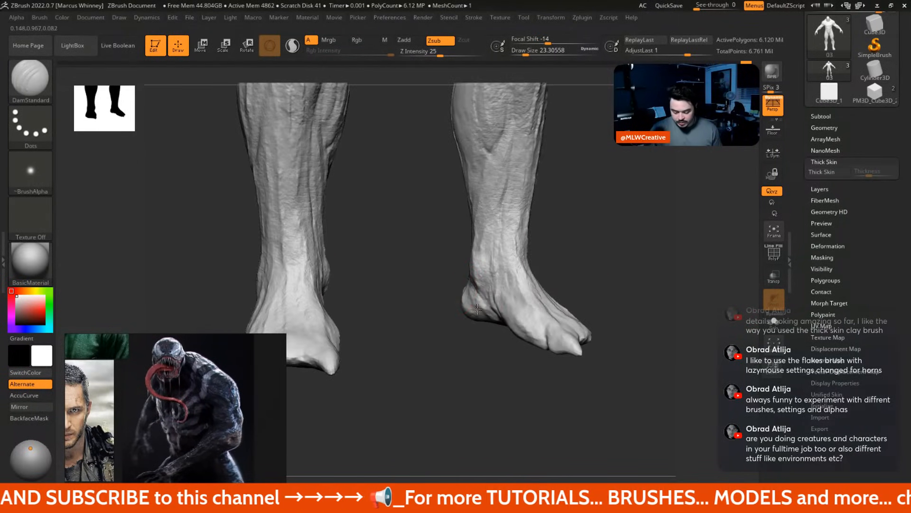
Carve creases around the heels, ankles and outer sides of the feet with DamStandard at Draw Sizes of about 23.3 and 32.7
right_click_drag(470, 292, 483, 355)
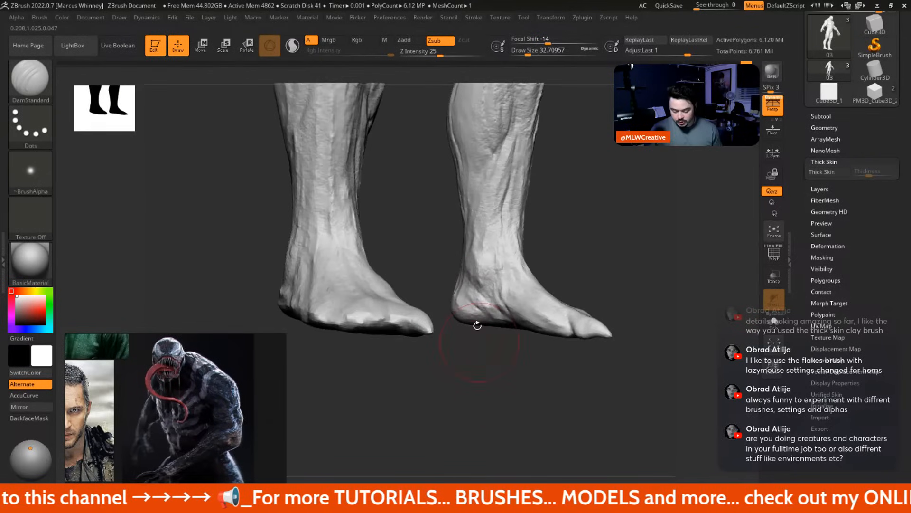
mouse_move(521, 271)
right_mouse_down()
mouse_move(551, 283)
mouse_move(489, 297)
right_mouse_up()
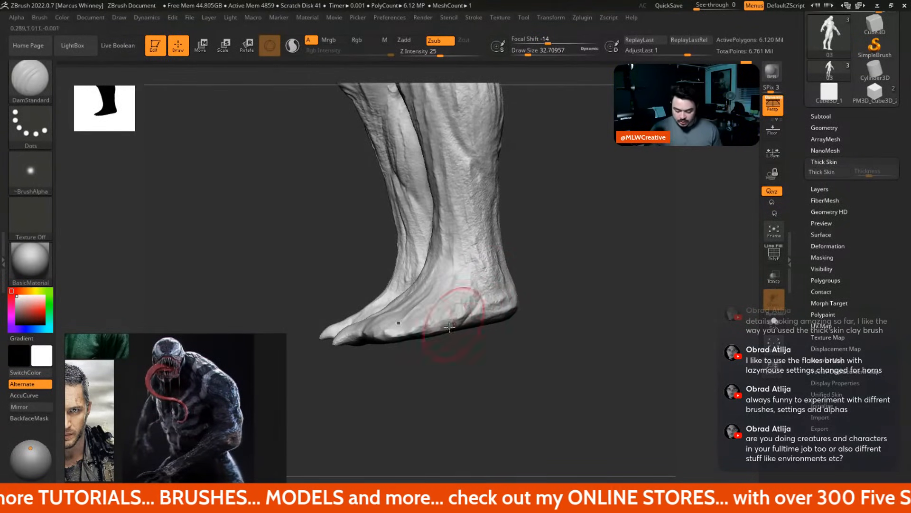
right_click_drag(478, 283, 482, 318)
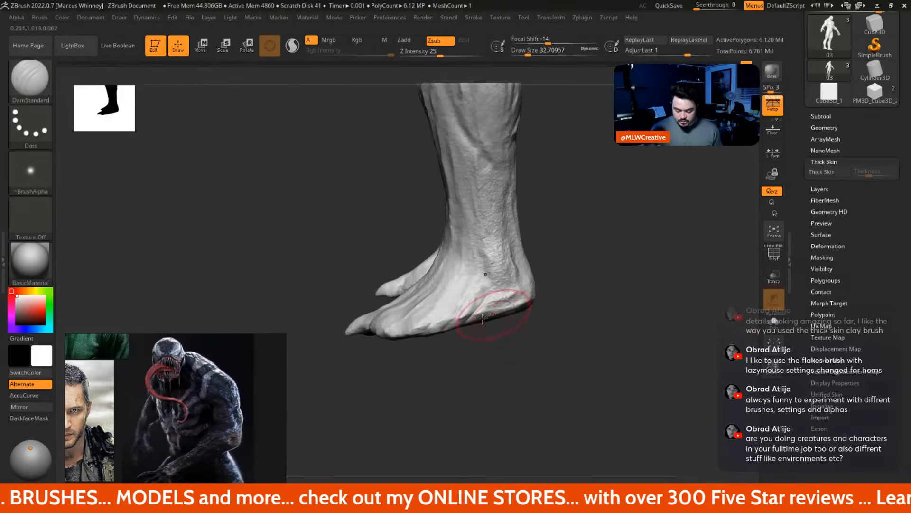
right_click_drag(545, 284, 516, 269)
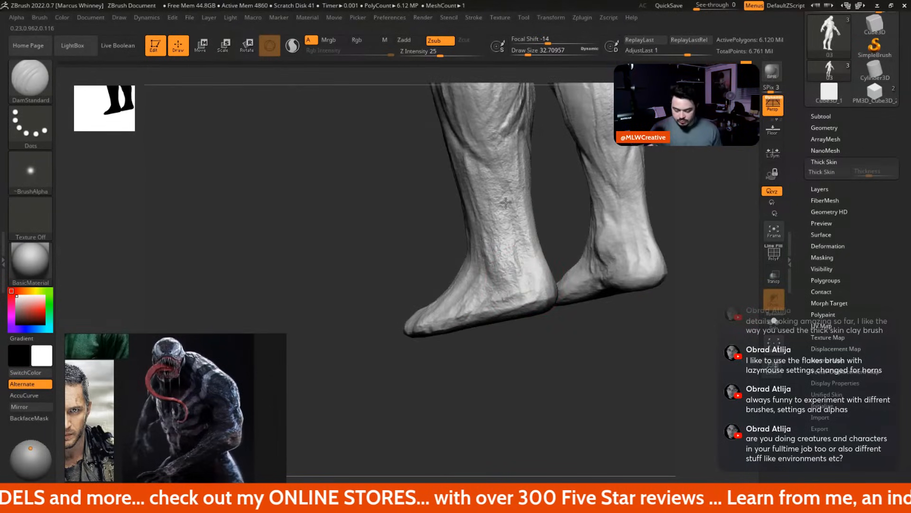
right_click_drag(553, 341, 520, 309)
right_click_drag(525, 234, 479, 269)
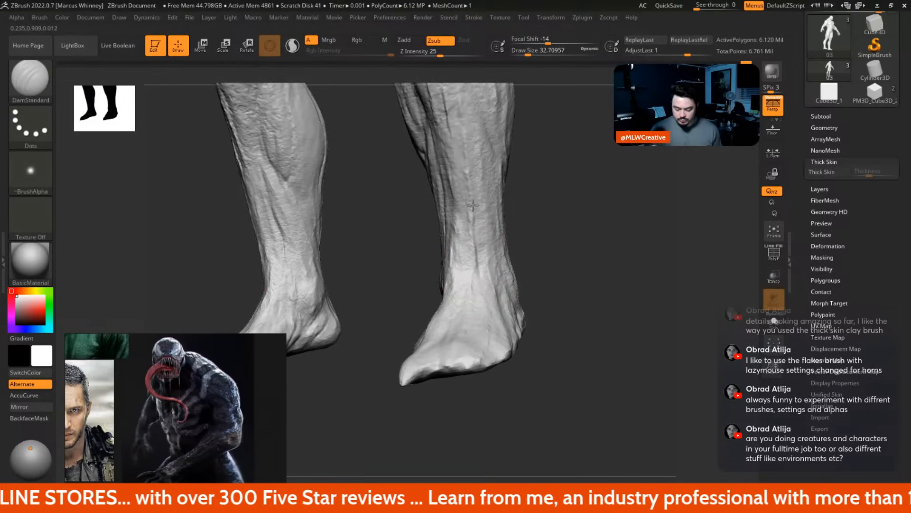
Deepen the long creases along the lower shins, insteps and outer calves with DamStandard at Draw Sizes of about 43.8, 41.4 and 34.8
right_click_drag(551, 214, 557, 249, "alt")
key("s")
left_click_drag(557, 249, 564, 248)
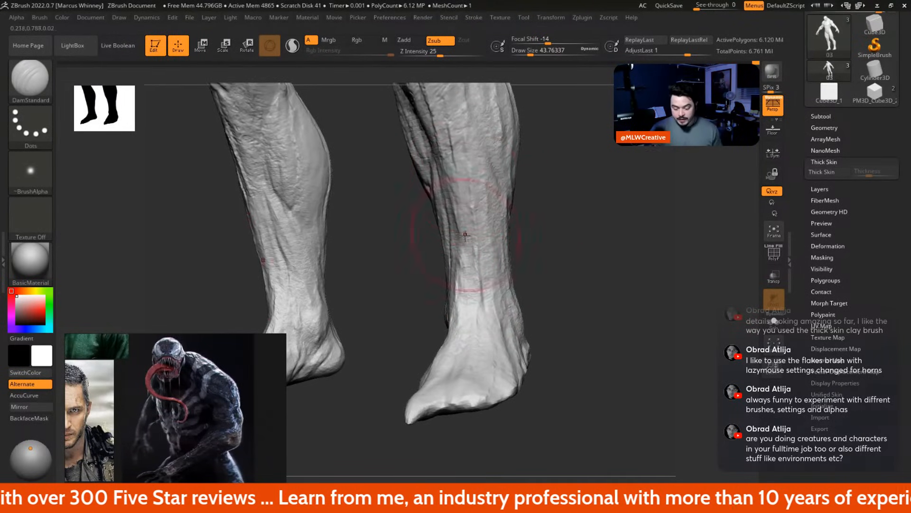
right_click(488, 346)
mouse_move(541, 269)
right_mouse_down()
mouse_move(560, 285)
mouse_move(481, 296)
right_mouse_up()
right_click_drag(538, 295, 501, 309)
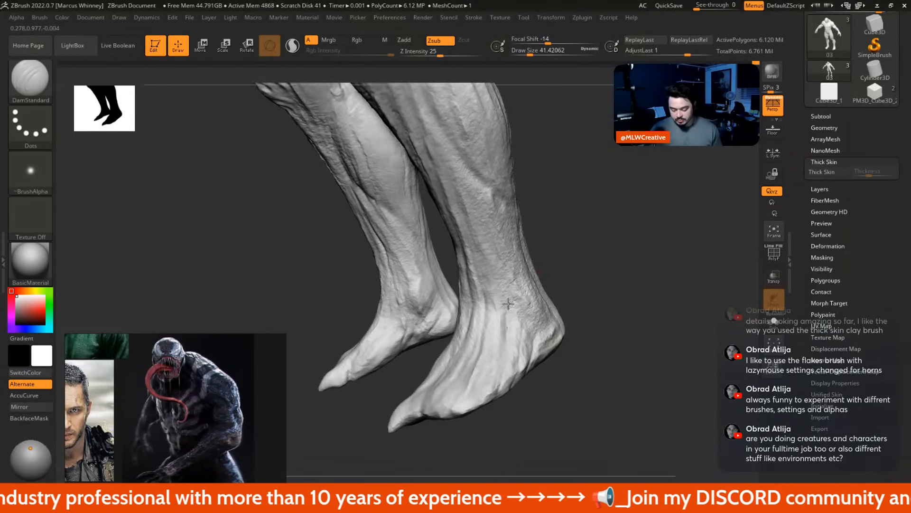
mouse_move(538, 275)
right_mouse_down()
mouse_move(543, 246)
mouse_move(468, 238)
right_mouse_up()
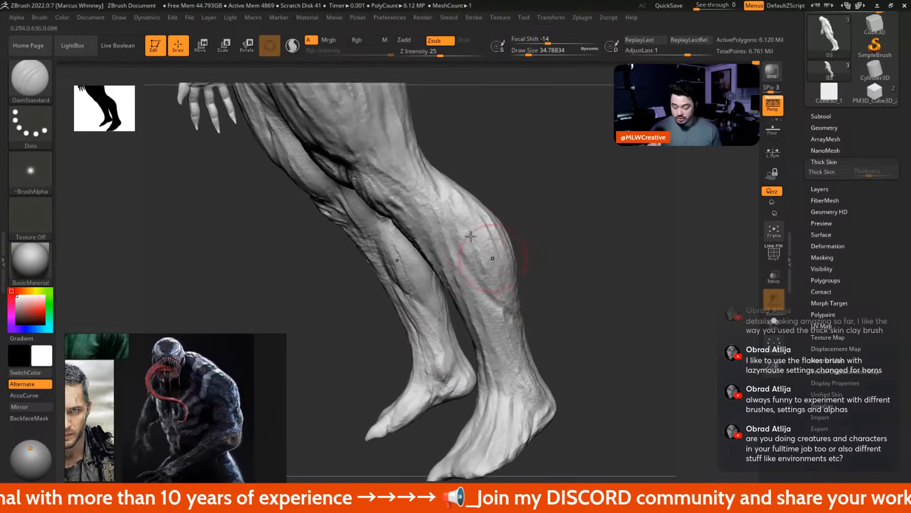
Carve creases across the outer knees and calves with DamStandard at Draw Sizes of about 18.5 and 41.4
mouse_move(534, 285)
right_mouse_down()
mouse_move(542, 264)
mouse_move(493, 304)
right_mouse_up()
key("space")
left_click_drag(523, 248, 516, 248)
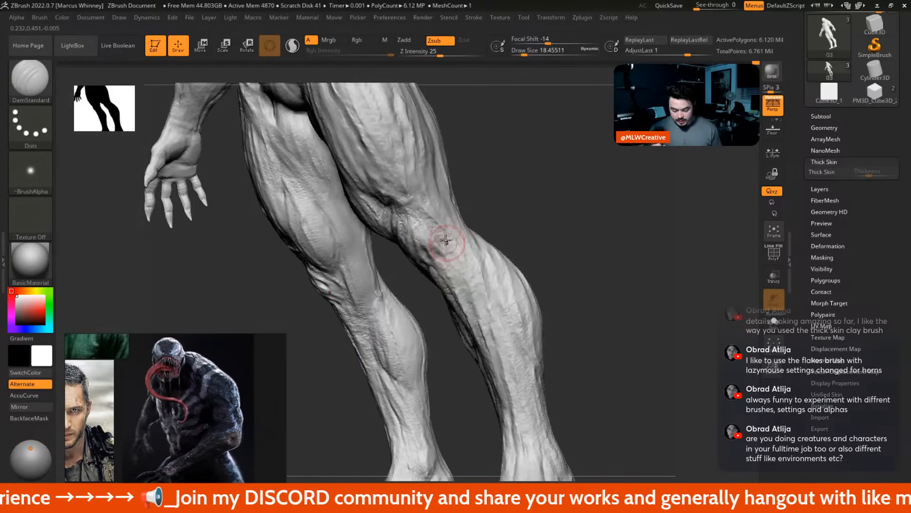
key("space")
left_click_drag(455, 265, 464, 265)
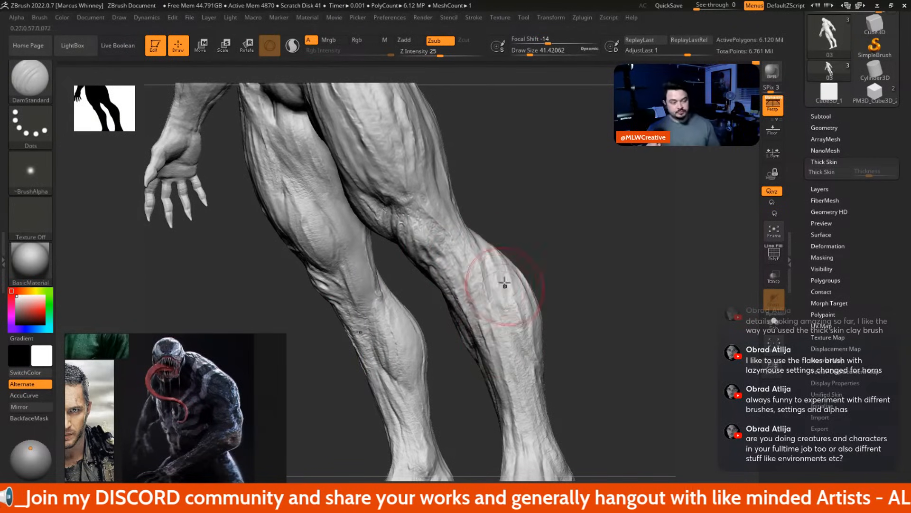
right_click_drag(510, 231, 502, 306)
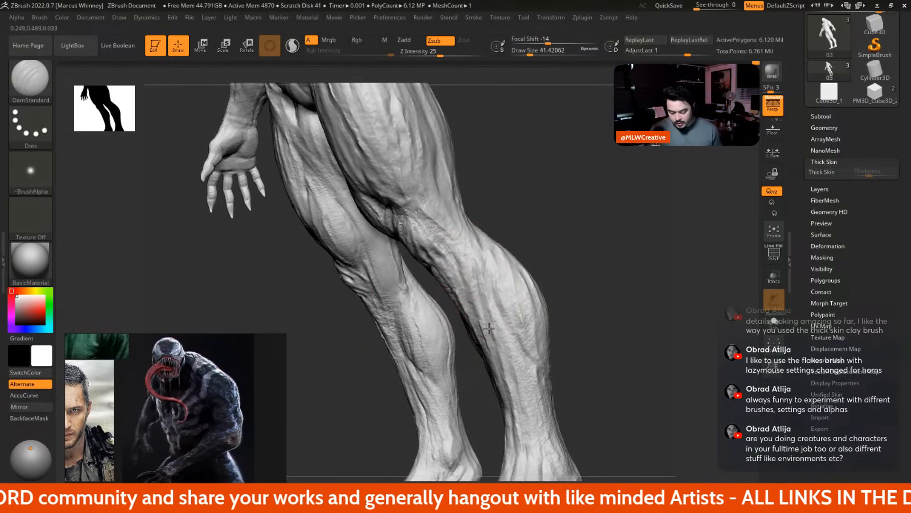
mouse_move(531, 268)
right_mouse_down()
mouse_move(560, 287)
mouse_move(543, 299)
mouse_move(475, 257)
right_mouse_up()
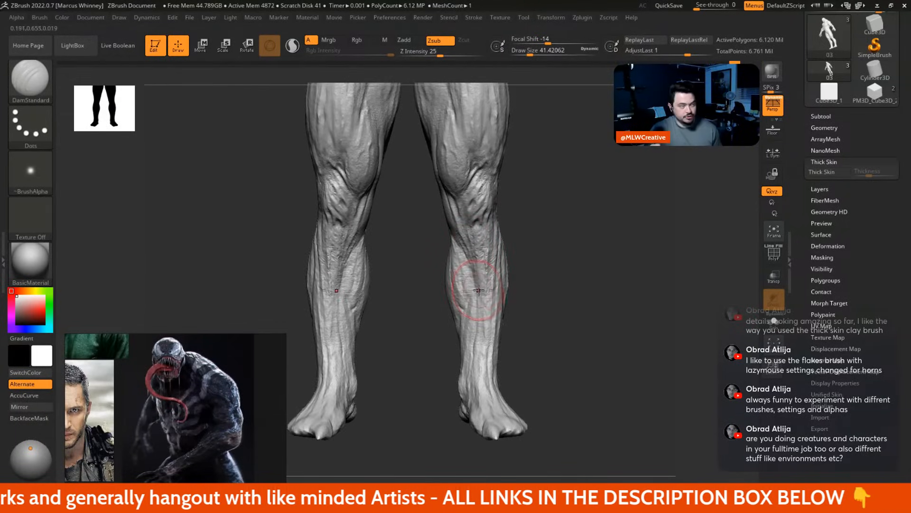
Raise fine folds around the knees and upper shins with the Standard brush at a Draw Size of about 14.2
key("space")
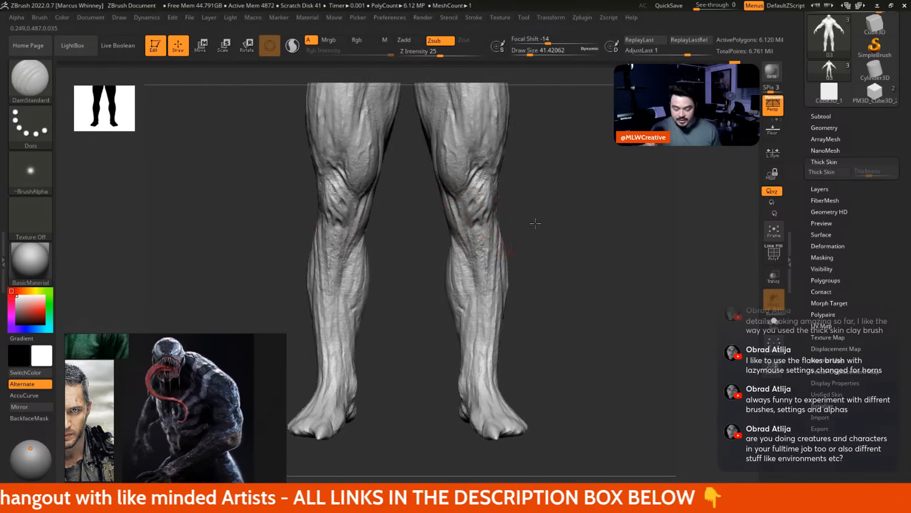
right_click_drag(535, 223, 535, 260, "alt")
key("space")
left_click_drag(536, 259, 525, 258)
right_click_drag(530, 230, 538, 231)
key("b")
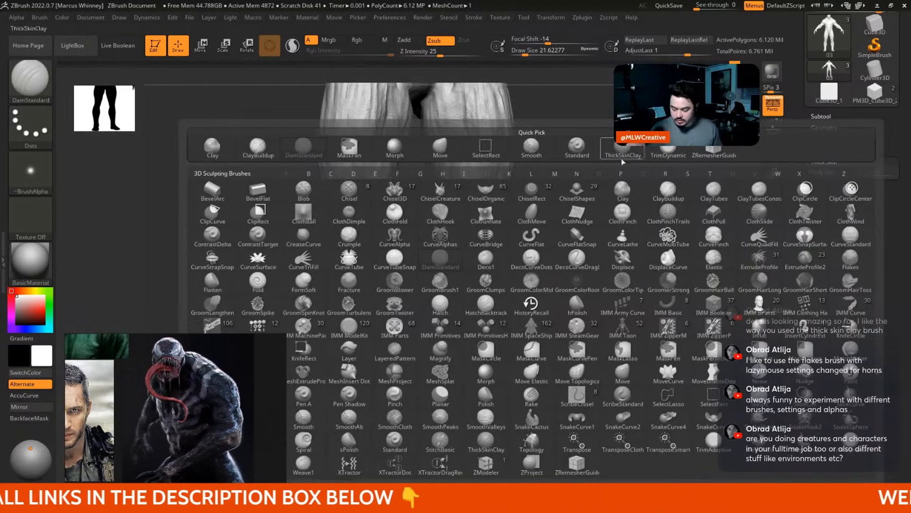
left_click(583, 152)
key("space")
left_click_drag(582, 157, 573, 157)
mouse_move(573, 187)
right_mouse_down()
mouse_move(579, 198)
mouse_move(438, 197)
right_mouse_up()
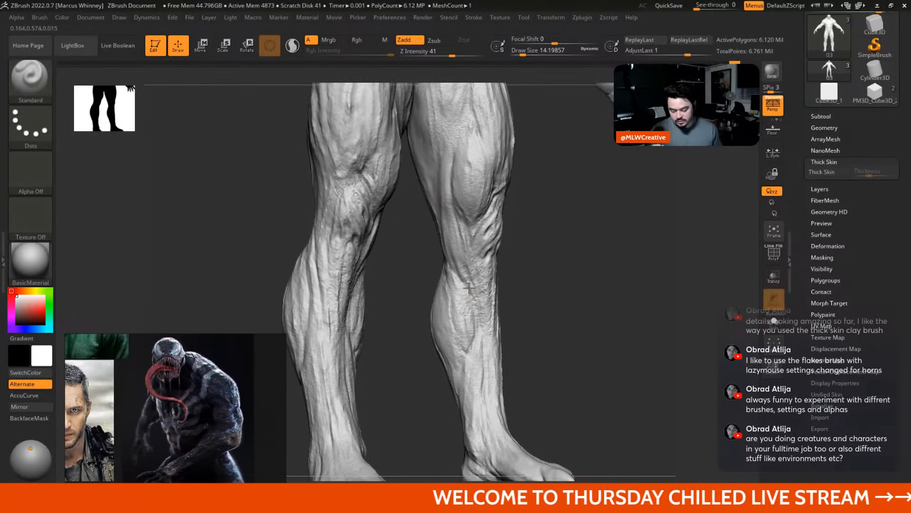
mouse_move(468, 183)
right_mouse_down()
mouse_move(560, 227)
mouse_move(593, 215)
right_mouse_up()
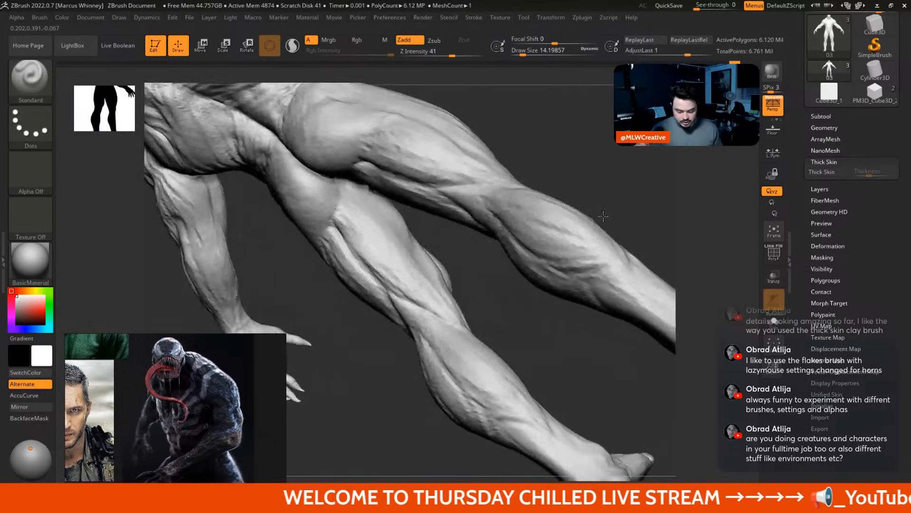
mouse_move(458, 195)
right_mouse_down("alt")
mouse_move(564, 210)
mouse_move(555, 254)
right_mouse_up("alt")
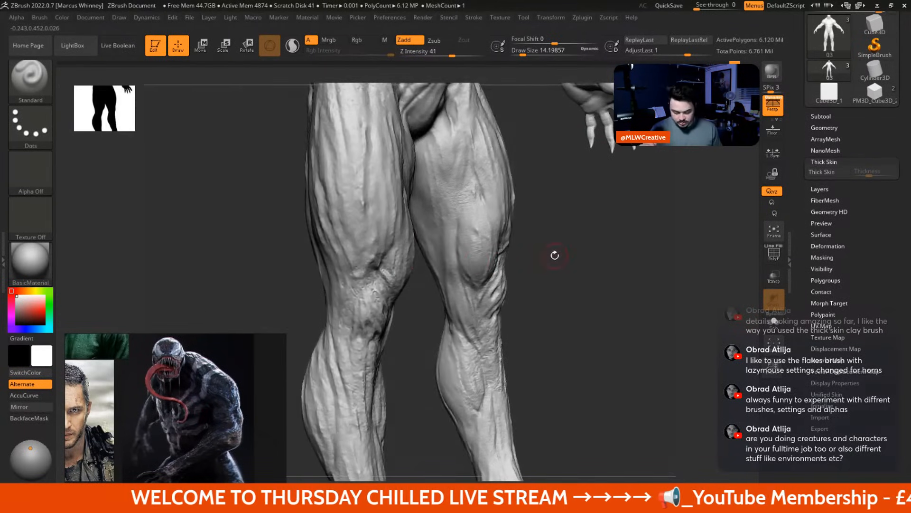
Give the Standard brush a DragRect stroke with the SW_BurnedSkin alpha and stamp a test patch on the inner thigh
left_click(30, 127)
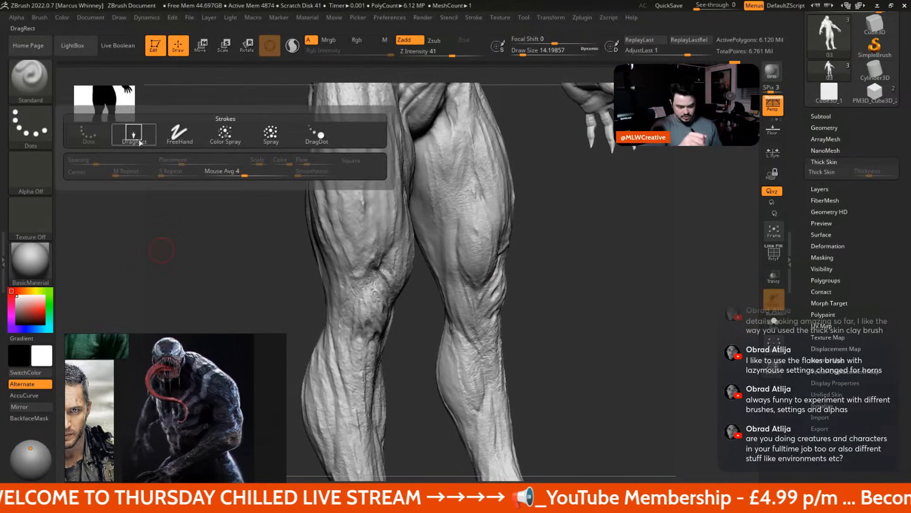
left_click(133, 132)
left_click(31, 171)
left_click(146, 208)
mouse_move(407, 179)
right_mouse_down()
mouse_move(546, 234)
mouse_move(420, 187)
right_mouse_up()
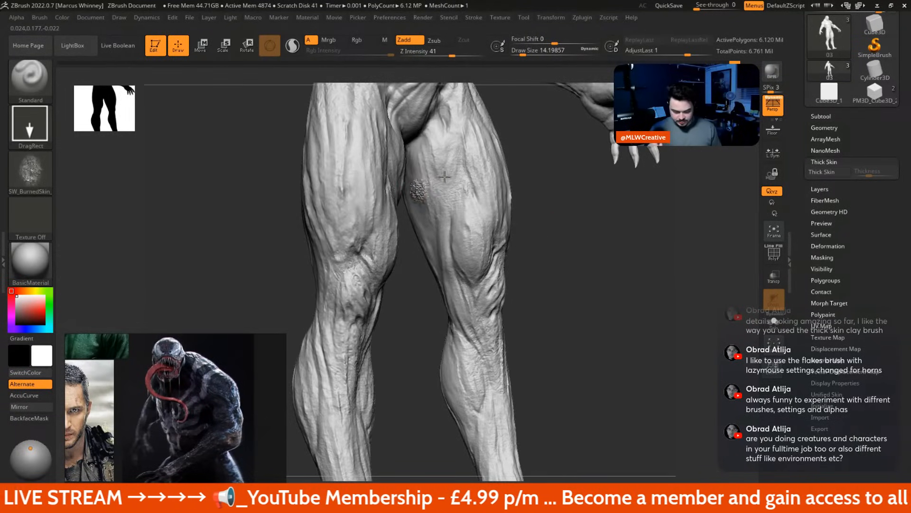
Stamp the burned-skin texture over the thighs at Z Intensity 13 with BackfaceMask enabled
left_click_drag(451, 53, 429, 53)
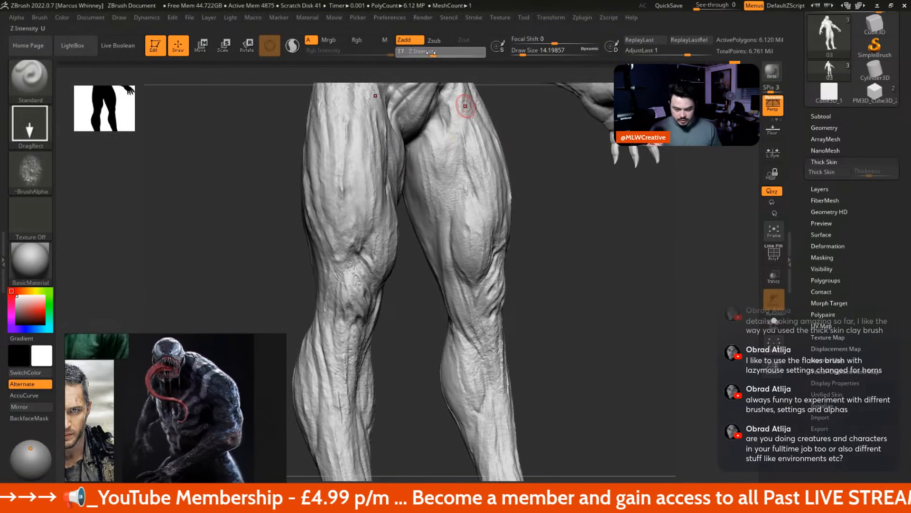
key("space")
mouse_move(414, 178)
left_mouse_down()
mouse_move(425, 179)
mouse_move(443, 150)
left_mouse_up()
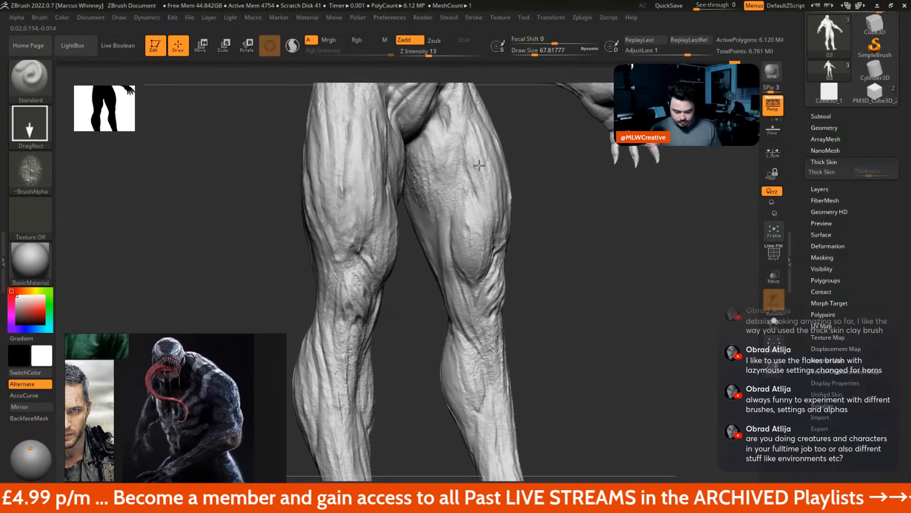
left_click(40, 418)
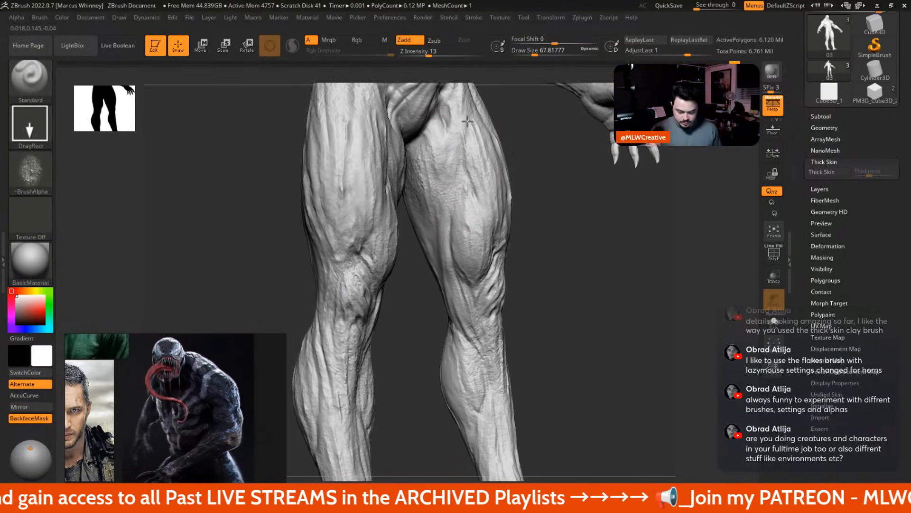
mouse_move(554, 251)
left_mouse_down()
mouse_move(492, 235)
mouse_move(527, 235)
mouse_move(517, 235)
left_mouse_up()
key("shift")
key("space")
mouse_move(523, 223)
left_mouse_down()
mouse_move(612, 223)
mouse_move(543, 254)
left_mouse_up()
Carve creases down the inner and front thighs with DamStandard at a Draw Size of about 34.8
key("b")
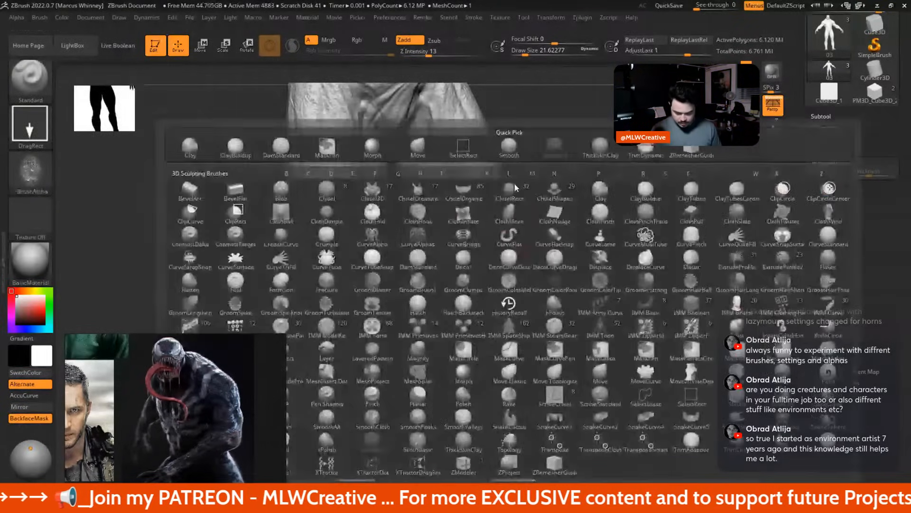
key("d")
key("s")
left_click_drag(545, 207, 518, 189)
left_click_drag(403, 140, 428, 230)
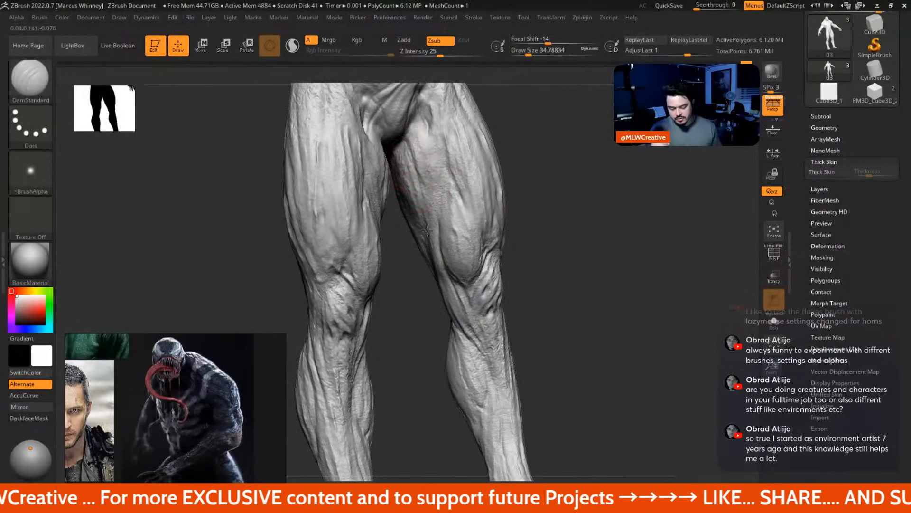
left_click_drag(401, 153, 463, 242)
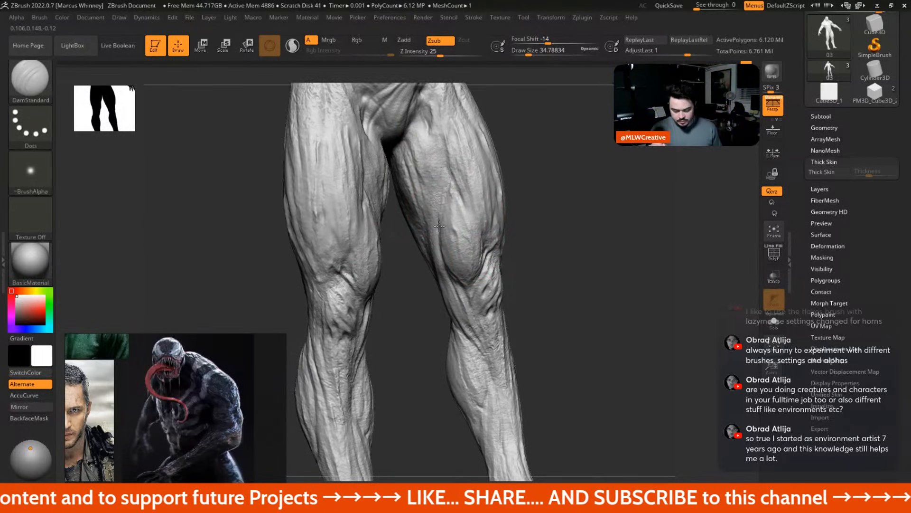
mouse_move(474, 183)
left_mouse_down()
mouse_move(549, 244)
mouse_move(441, 170)
left_mouse_up()
Carve creases down the backs of the thighs, calves and hips with DamStandard at a Draw Size of about 48.6
mouse_move(571, 232)
left_mouse_down()
mouse_move(572, 200)
mouse_move(503, 218)
left_mouse_up()
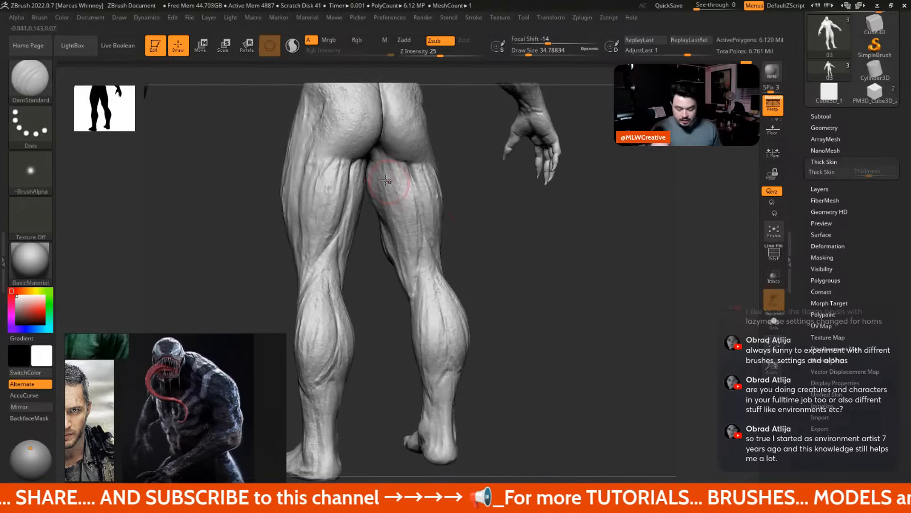
key("space")
left_click_drag(387, 177, 379, 172)
right_click_drag(381, 192, 407, 157)
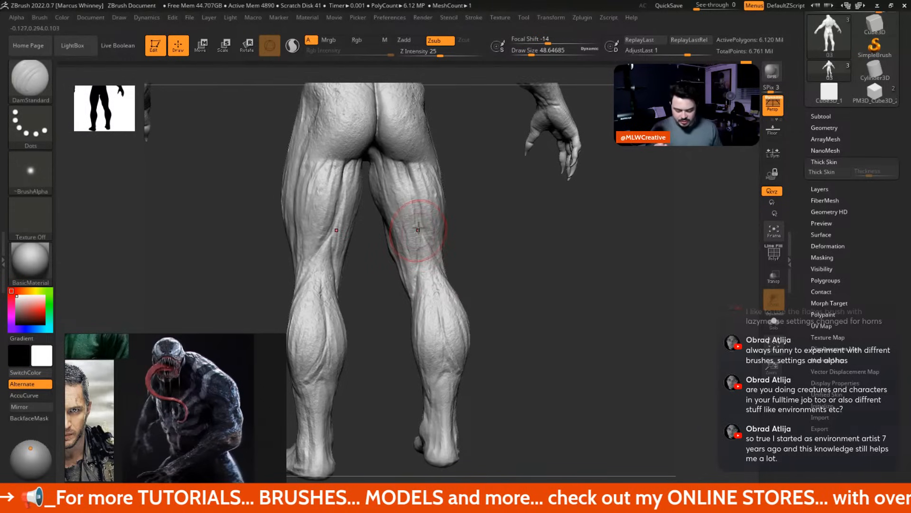
right_click_drag(444, 309, 470, 194, "alt")
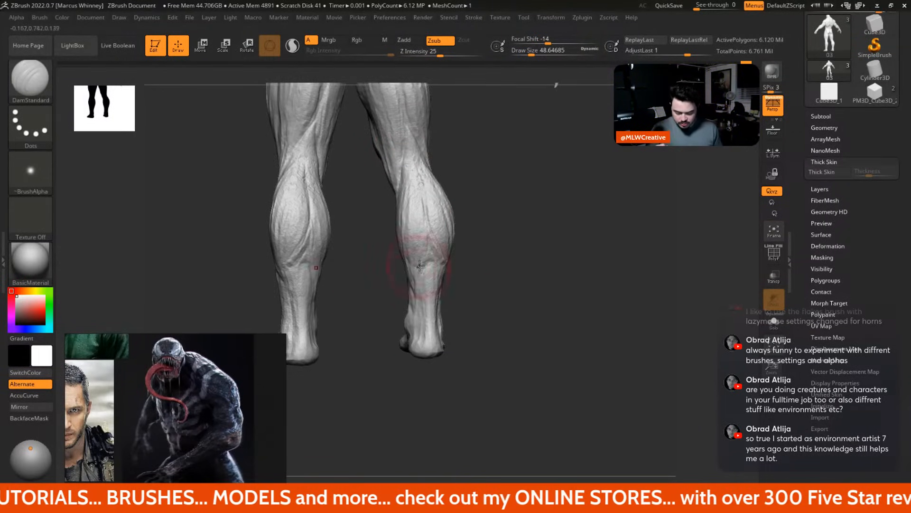
mouse_move(432, 325)
right_mouse_down()
mouse_move(468, 281)
mouse_move(438, 331)
right_mouse_up()
left_click_drag(483, 355, 480, 353)
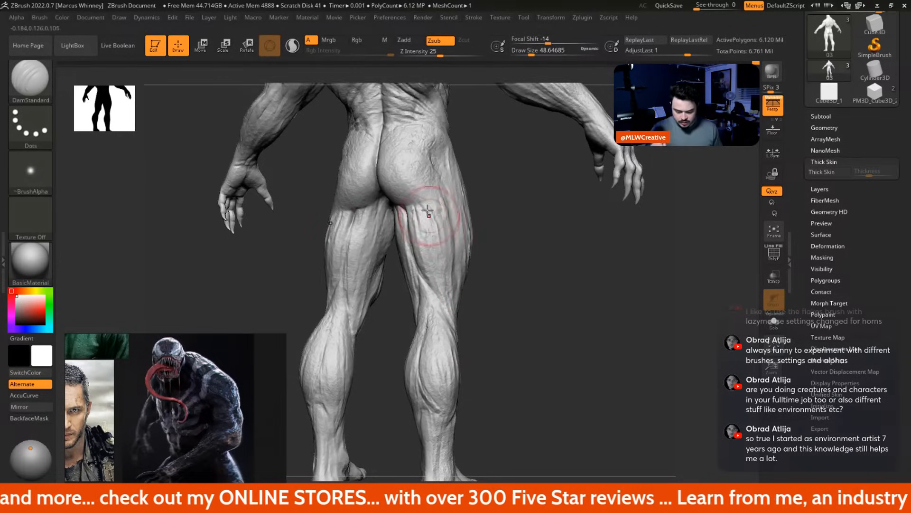
left_click_drag(491, 205, 469, 264)
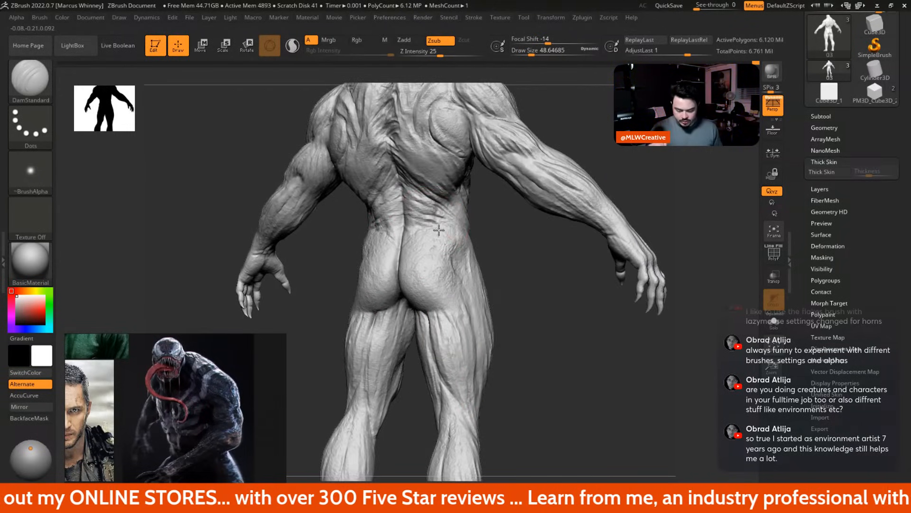
Carve creases over the lower back, hips and outer legs with DamStandard at a Draw Size of about 48.6
left_click_drag(437, 224, 449, 256)
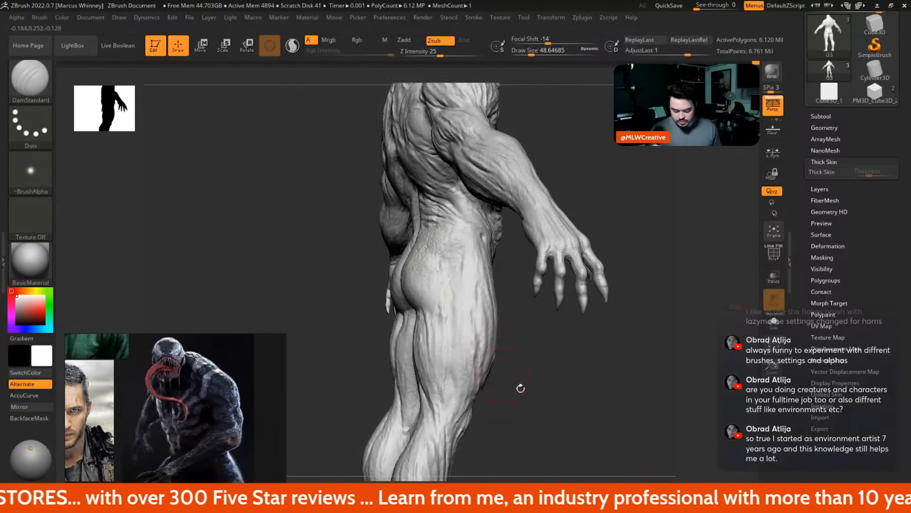
left_click_drag(521, 386, 424, 209)
mouse_move(431, 142)
left_mouse_down()
mouse_move(482, 244)
mouse_move(469, 200)
left_mouse_up()
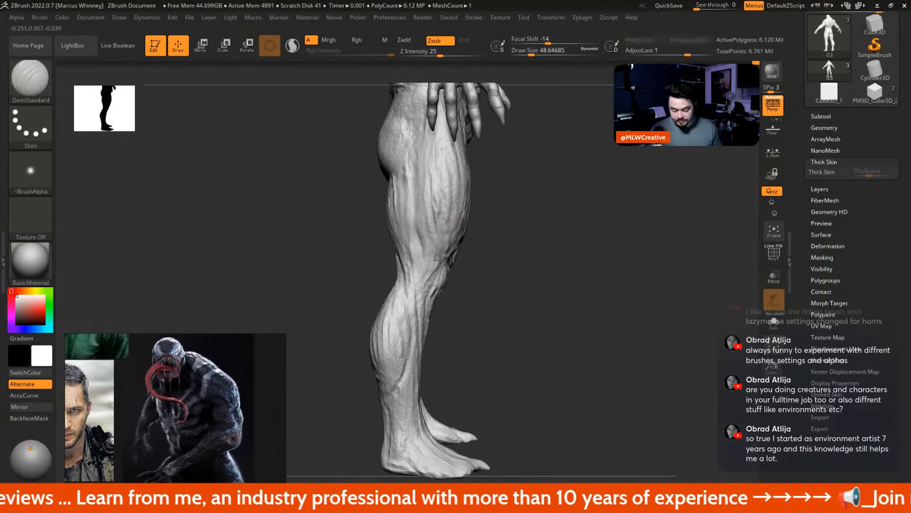
mouse_move(498, 234)
left_mouse_down()
mouse_move(511, 290)
mouse_move(436, 252)
left_mouse_up()
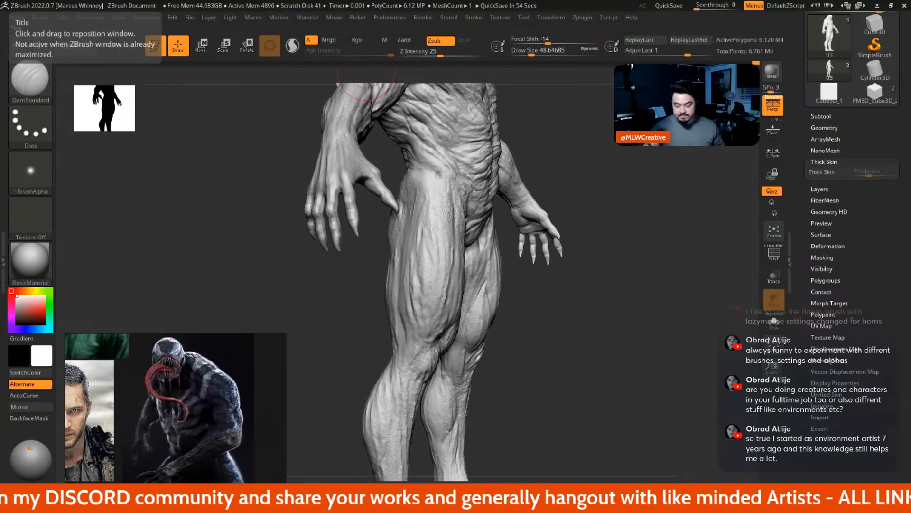
mouse_move(427, 265)
left_mouse_down()
mouse_move(511, 280)
mouse_move(539, 152)
left_mouse_up()
Carve creases around the elbow and forearm with DamStandard, reducing the Draw Size to about 39.1 and 34.8
key("space")
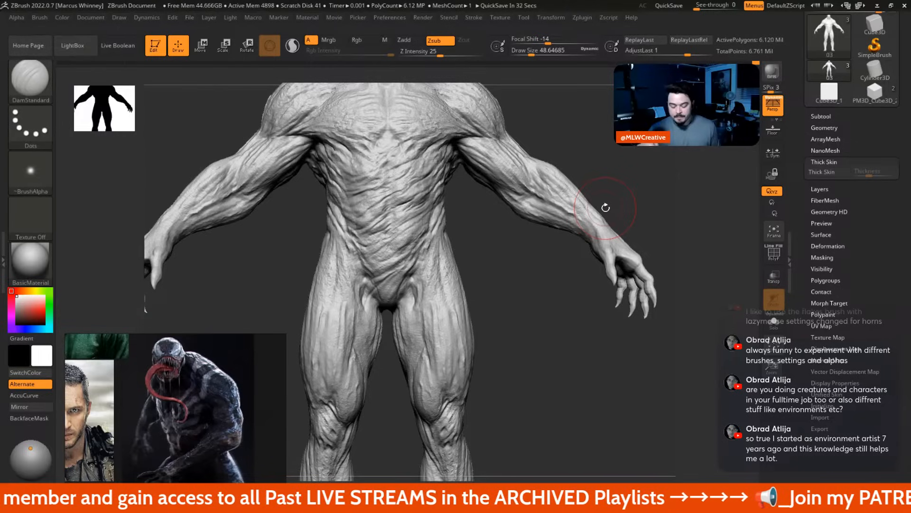
left_click_drag(606, 208, 596, 196)
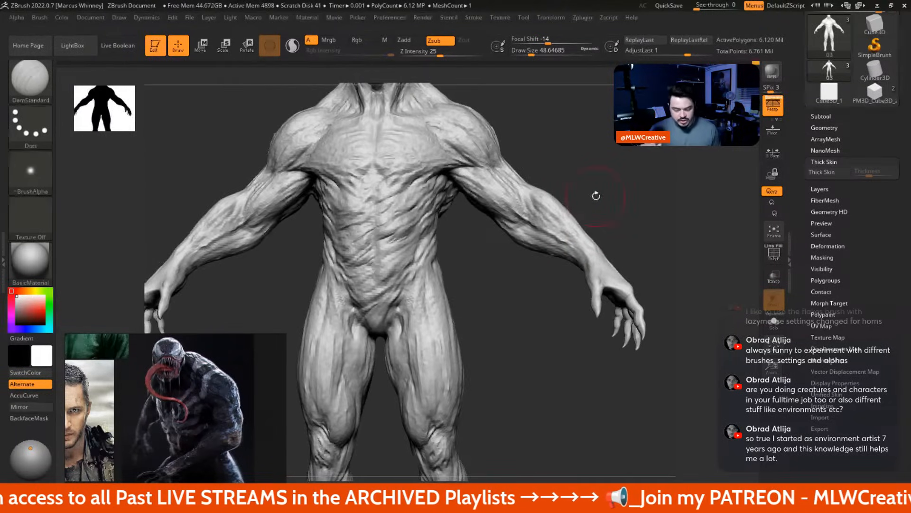
key("space")
left_click_drag(546, 212, 528, 212)
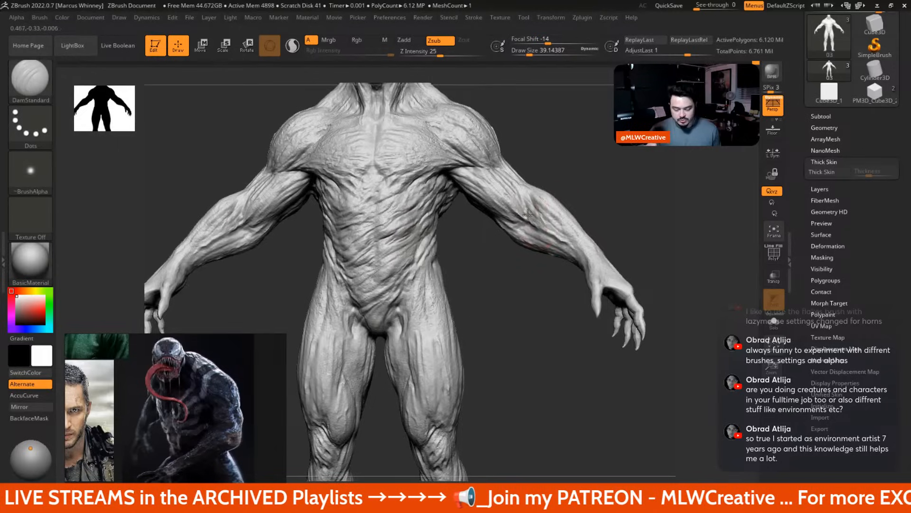
left_click_drag(564, 177, 576, 190, "alt")
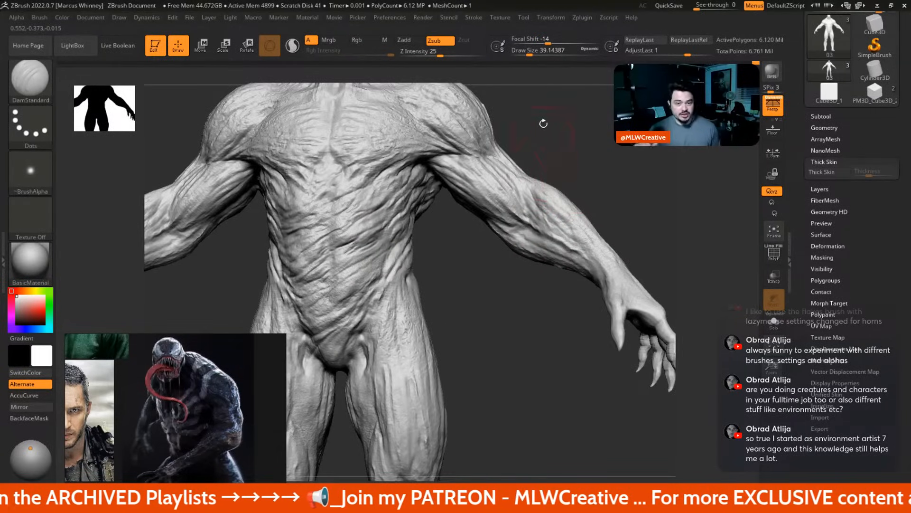
key("space")
mouse_move(573, 155)
left_mouse_down()
mouse_move(565, 155)
mouse_move(584, 153)
left_mouse_up()
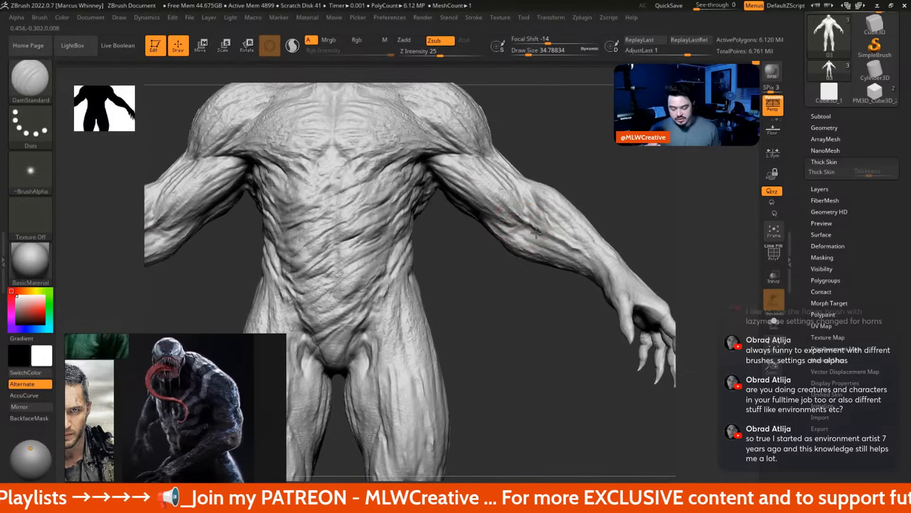
left_click_drag(532, 242, 504, 227)
Carve finer creases beneath the pectorals and along the ribs with DamStandard at a Draw Size of about 23.3
mouse_move(600, 198)
left_mouse_down("alt")
mouse_move(569, 223)
mouse_move(580, 203)
mouse_move(558, 185)
mouse_move(600, 190)
mouse_move(551, 163)
left_mouse_up("alt")
key("space")
left_click_drag(477, 190, 446, 206)
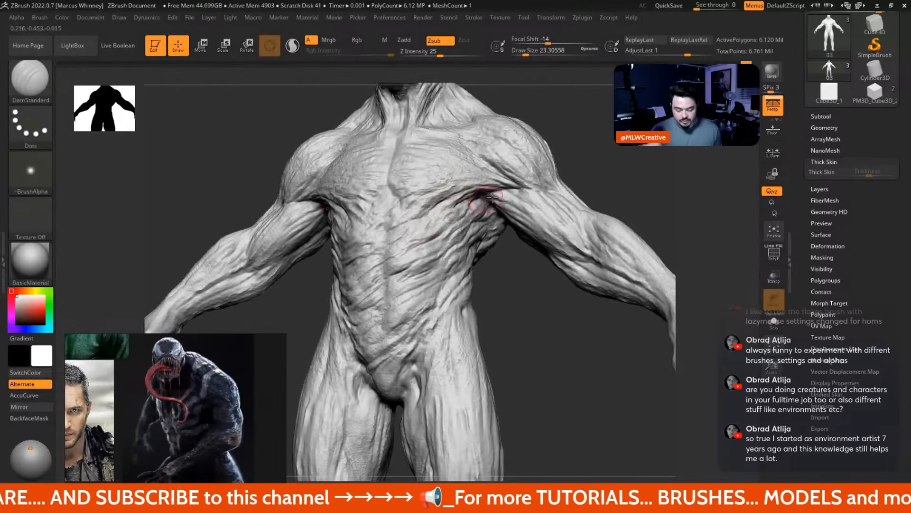
left_click_drag(488, 228, 434, 211, "shift")
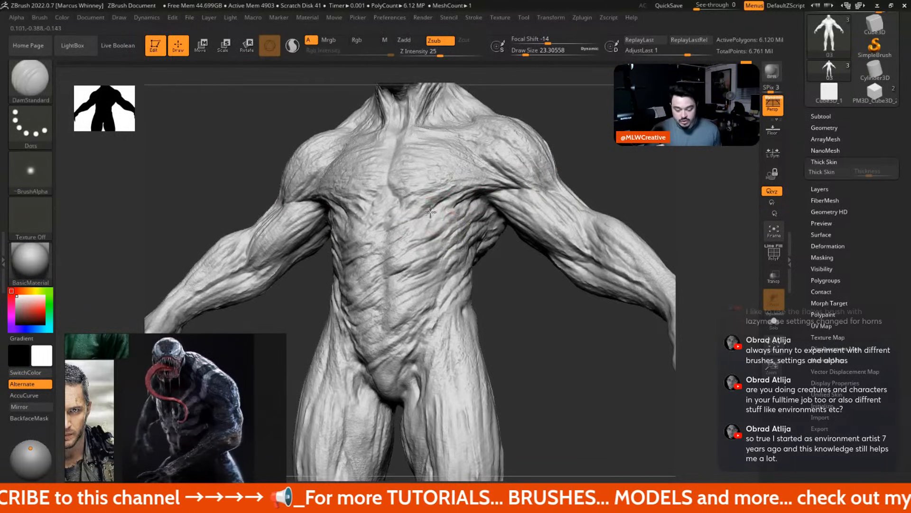
Carve creases across the upper chest, collarbones and base of the neck with DamStandard at a Draw Size of about 23.3
mouse_move(581, 168)
left_mouse_down()
mouse_move(554, 149)
mouse_move(584, 193)
left_mouse_up()
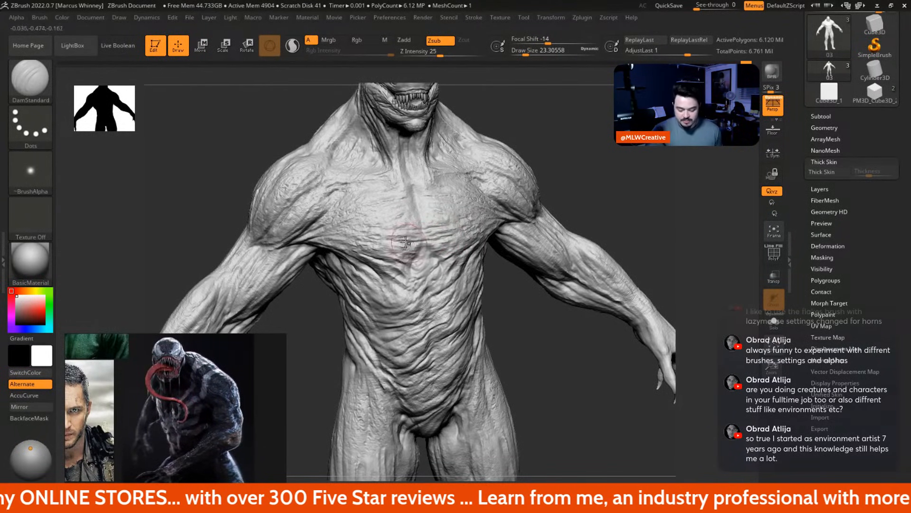
left_click_drag(545, 138, 547, 171)
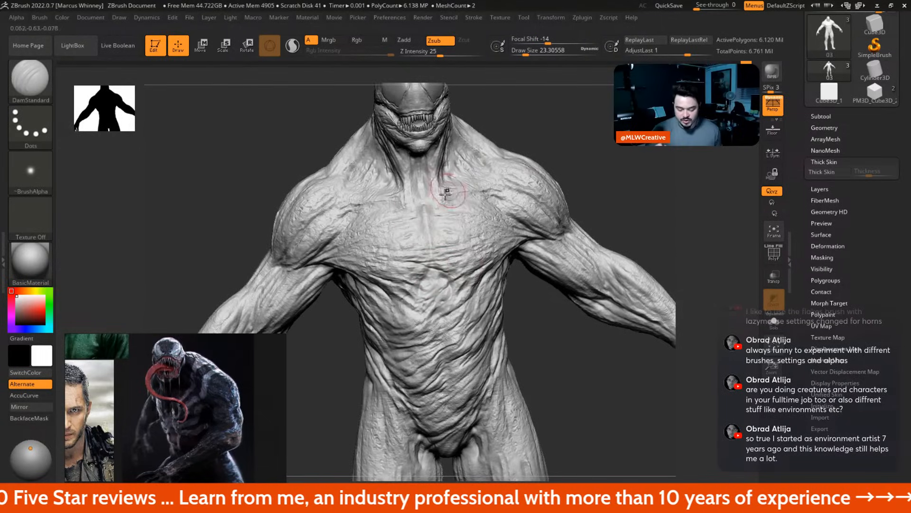
right_click_drag(472, 145, 489, 131)
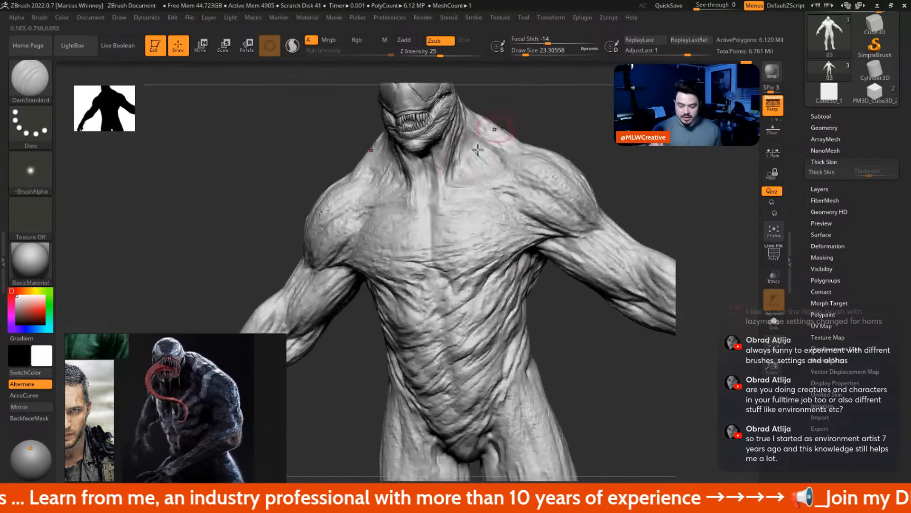
left_click_drag(433, 192, 432, 178)
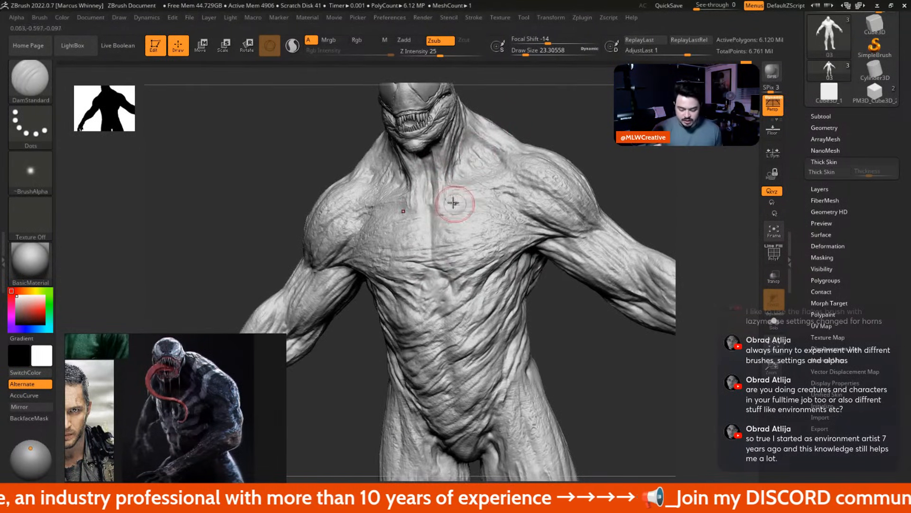
mouse_move(499, 204)
right_mouse_down()
mouse_move(508, 200)
mouse_move(499, 211)
right_mouse_up()
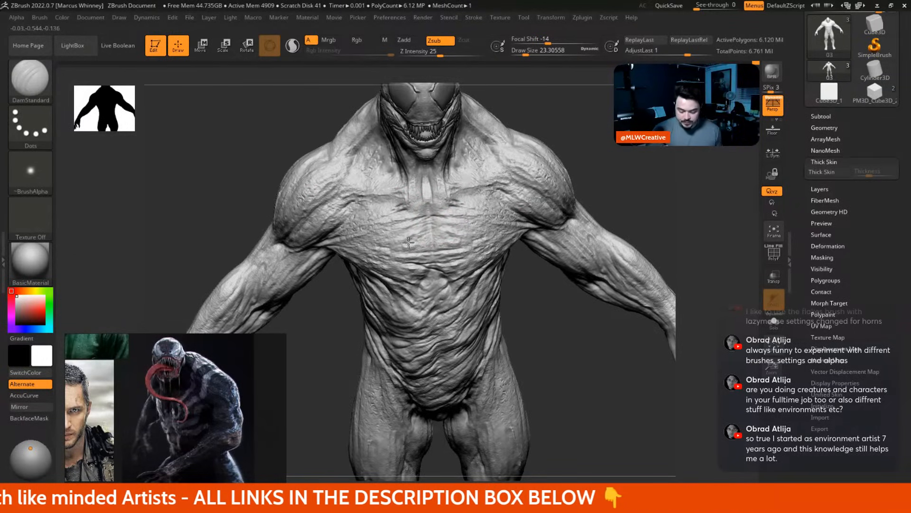
Switch to the Standard brush with a Dots stroke, no alpha and a Draw Size of about 7.5
key("b")
left_click(552, 150)
key("space")
left_click_drag(557, 145, 549, 145)
right_click_drag(553, 142, 573, 141, "ctrl")
key("space")
left_click(29, 124)
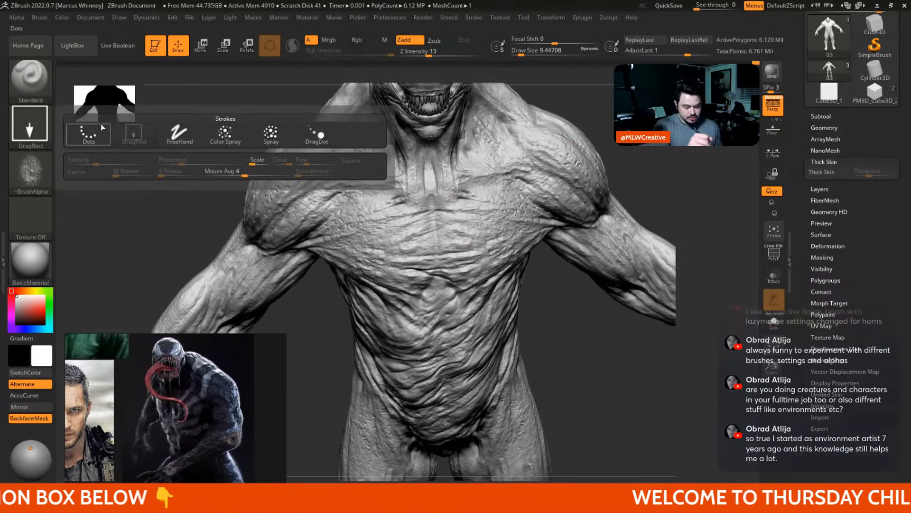
left_click(89, 133)
left_click(29, 171)
left_click(86, 179)
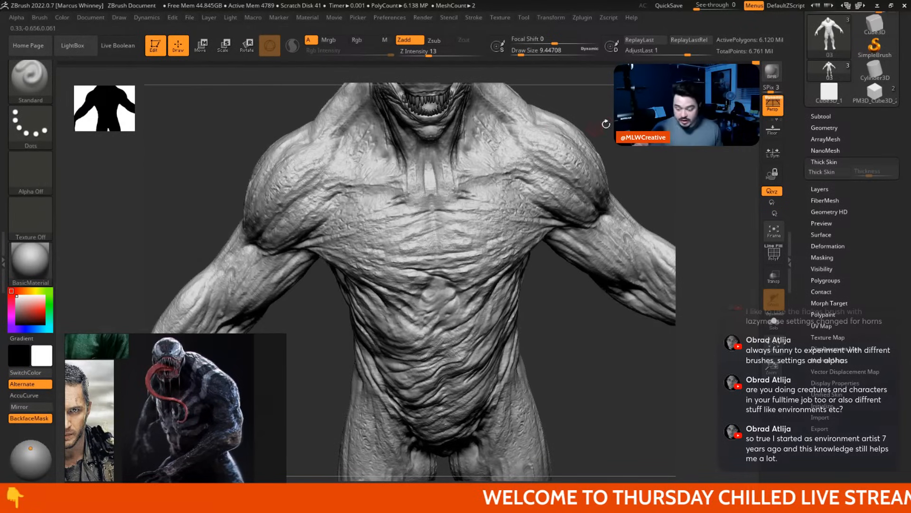
key("space")
left_click_drag(606, 124, 601, 122)
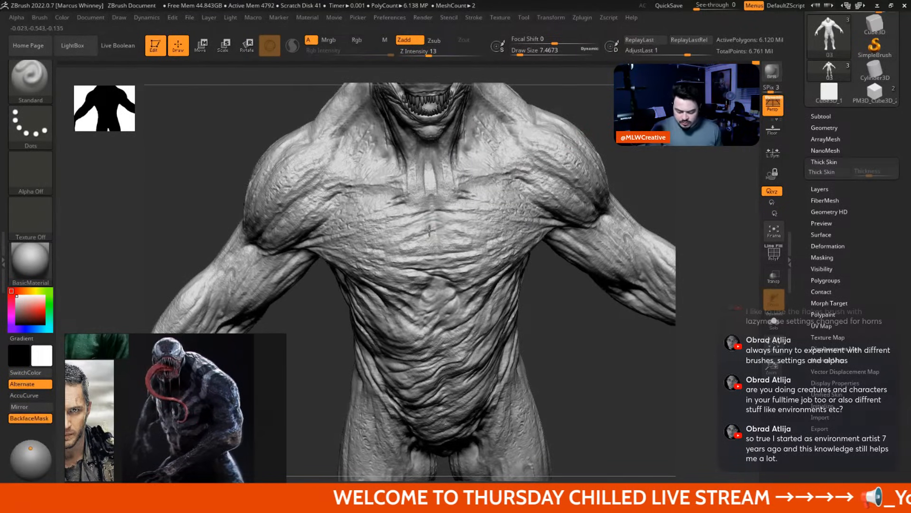
Raise thin strands across the middle of the upper chest with the Standard brush at Z Intensity 20 and 28
left_click(436, 53)
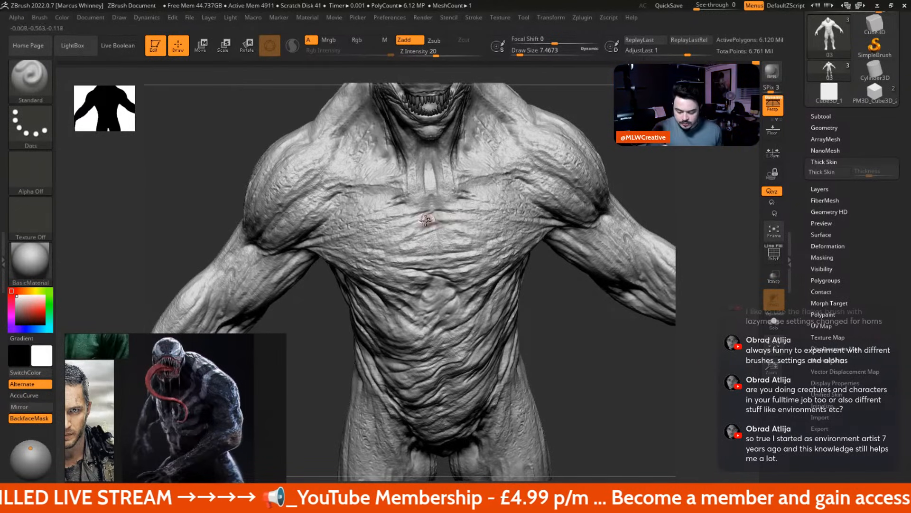
left_click_drag(614, 154, 588, 151)
left_click(443, 53)
left_click_drag(517, 101, 437, 203)
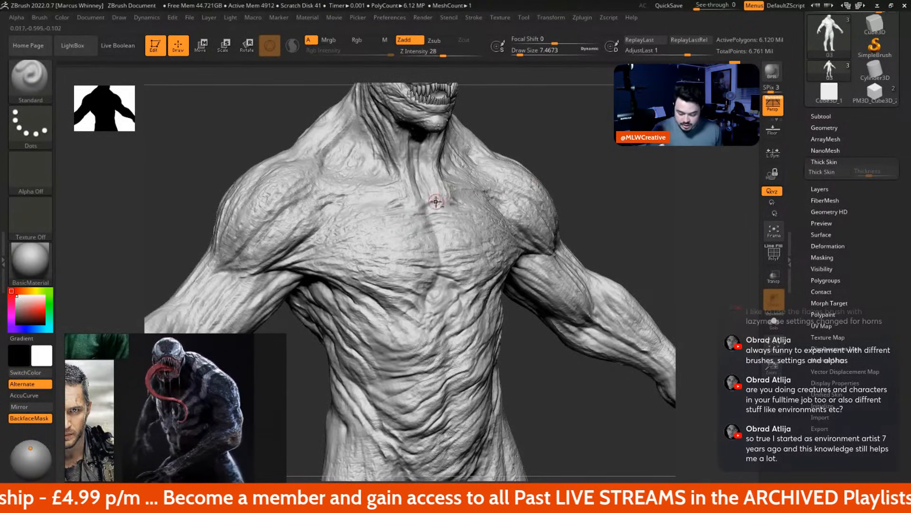
right_click_drag(458, 180, 444, 218)
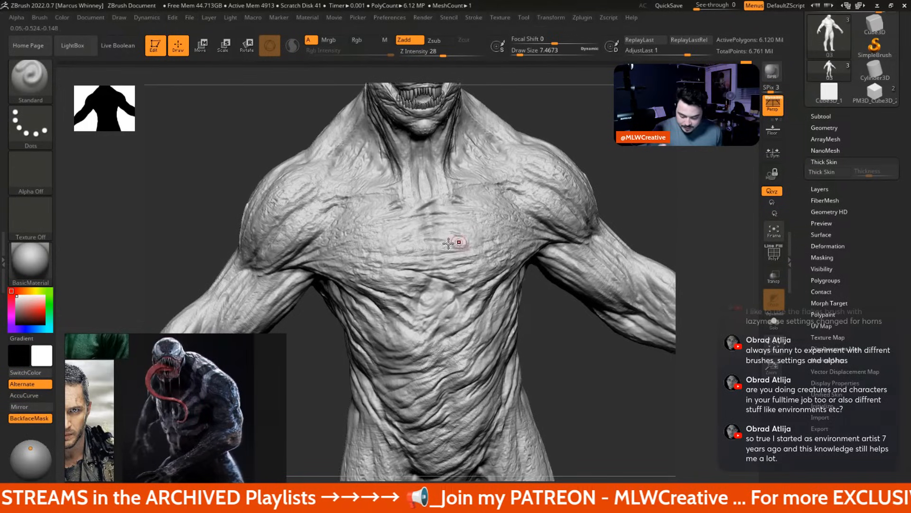
Move the reference images beside the full figure and preview the sculpt with the gk_boing material
mouse_move(612, 209)
left_mouse_down("alt")
mouse_move(620, 198)
mouse_move(603, 165)
mouse_move(591, 168)
mouse_move(613, 193)
left_mouse_up("alt")
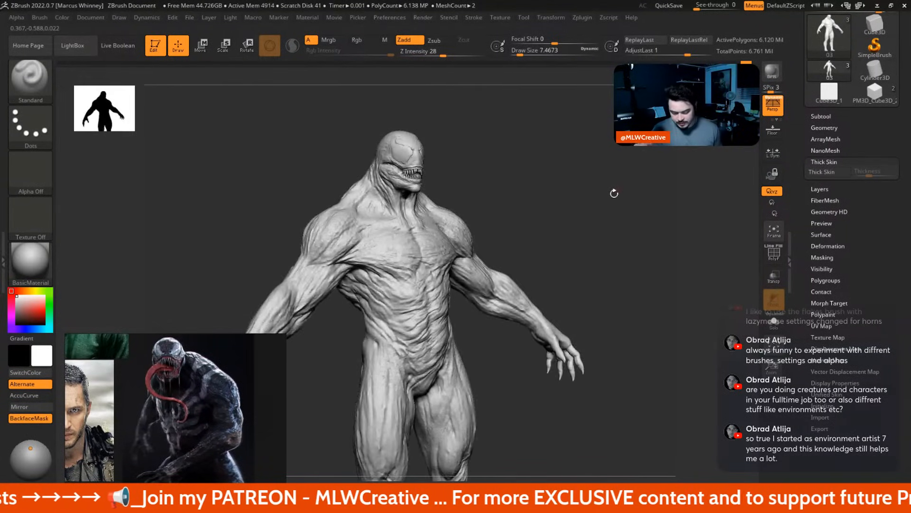
mouse_move(580, 220)
left_mouse_down()
mouse_move(604, 189)
mouse_move(587, 180)
left_mouse_up()
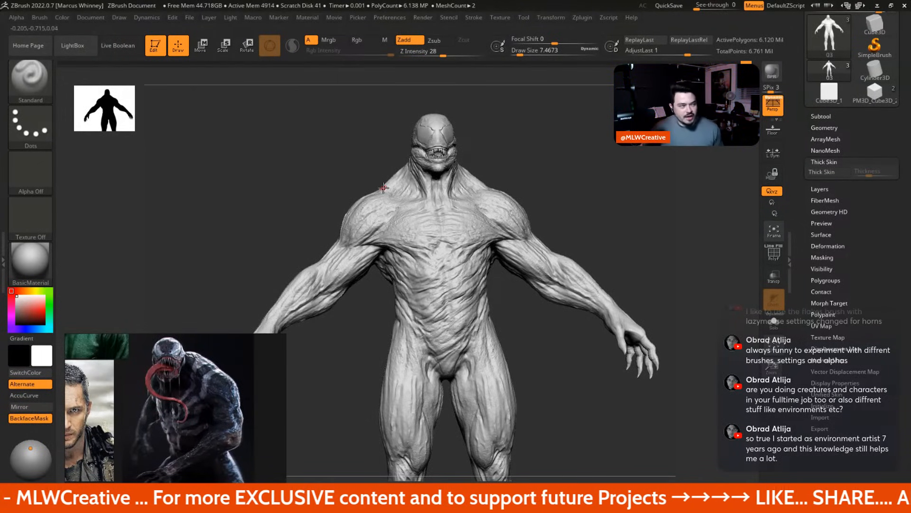
left_click_drag(555, 163, 549, 177)
mouse_move(210, 366)
left_mouse_down()
mouse_move(755, 240)
mouse_move(774, 218)
left_mouse_up()
left_click(22, 278)
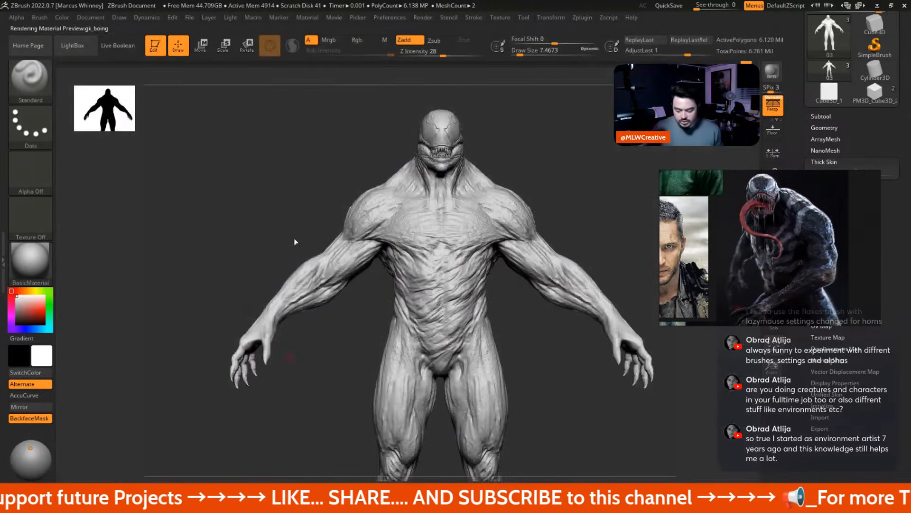
left_click(283, 240)
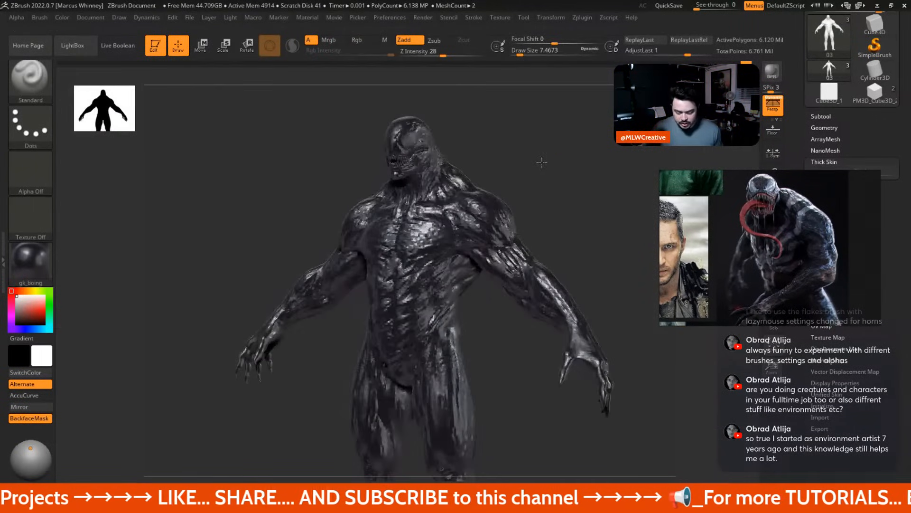
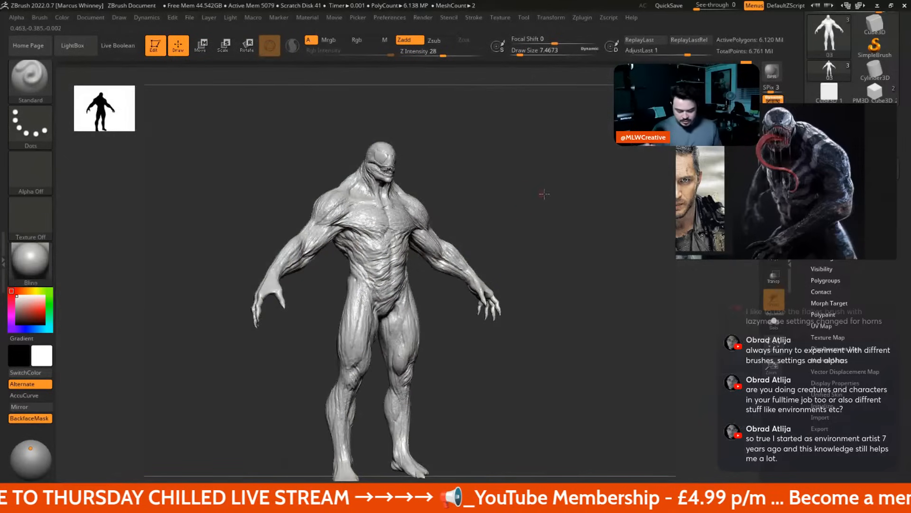
Carve creases down the chest and abdomen with DamStandard at a Draw Size of about 25.1
mouse_move(543, 193)
left_mouse_down("alt")
mouse_move(562, 199)
mouse_move(553, 193)
mouse_move(558, 159)
mouse_move(563, 169)
mouse_move(557, 161)
mouse_move(548, 186)
left_mouse_up("alt")
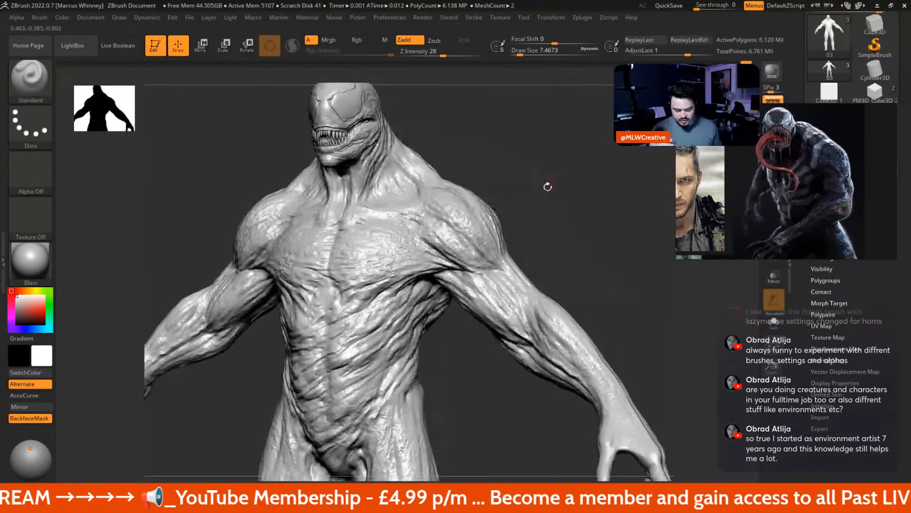
key("b")
key("d")
key("s")
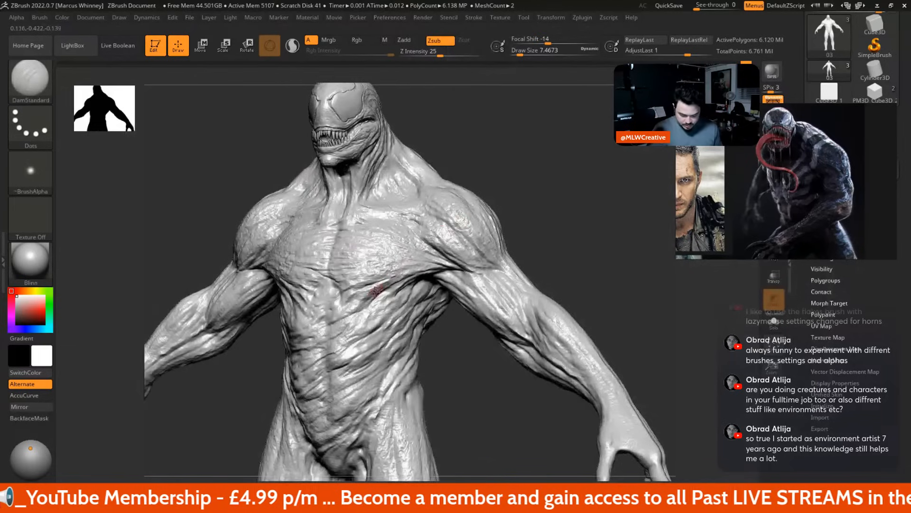
key("space")
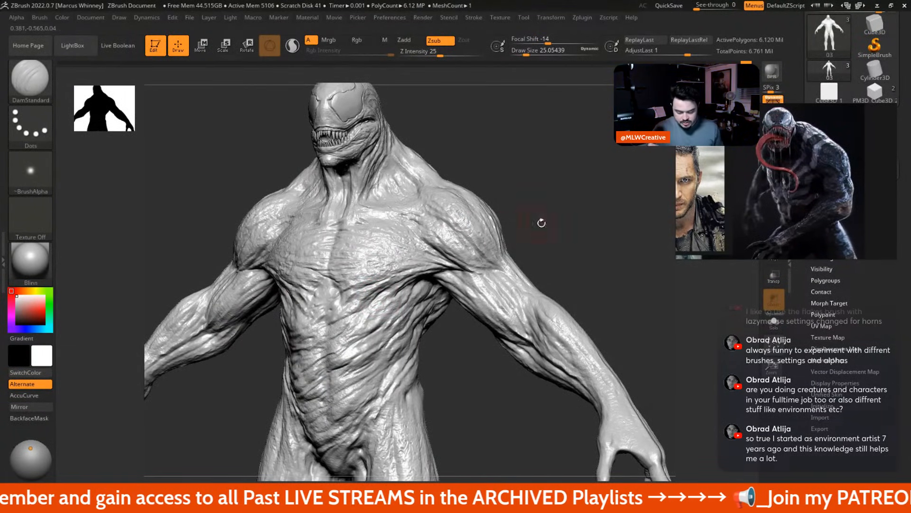
mouse_move(541, 223)
left_mouse_down()
mouse_move(475, 247)
mouse_move(470, 276)
left_mouse_up()
mouse_move(533, 281)
left_mouse_down()
mouse_move(539, 222)
mouse_move(518, 296)
mouse_move(373, 283)
left_mouse_up()
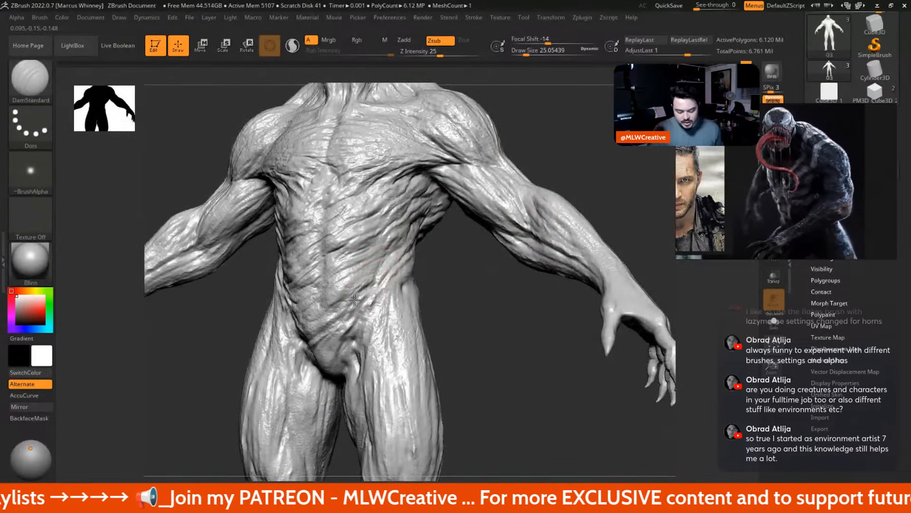
Refine the creases on the thighs, knees and shins with DamStandard at a Draw Size of about 25.1
mouse_move(447, 332)
left_mouse_down("shift")
mouse_move(460, 390)
mouse_move(436, 313)
mouse_move(476, 329)
mouse_move(470, 347)
left_mouse_up("shift")
left_click_drag(418, 322, 421, 328)
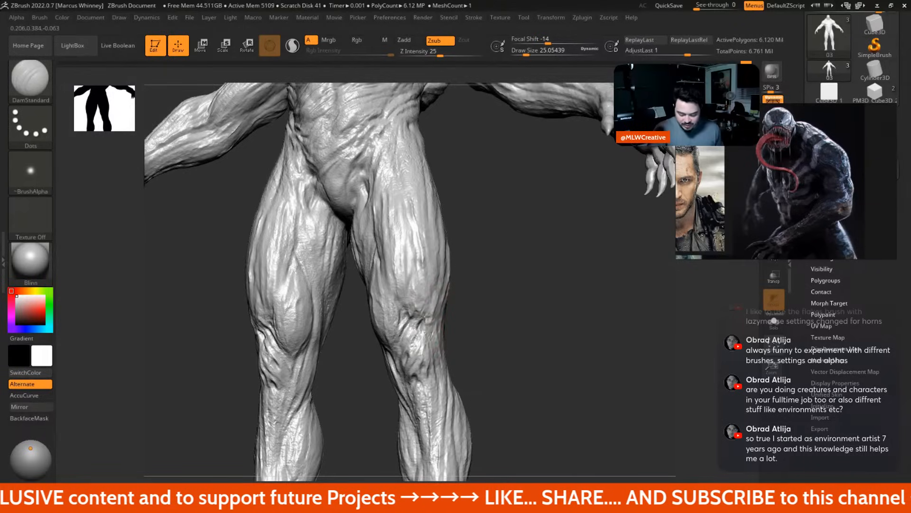
left_click_drag(468, 301, 423, 342, "shift")
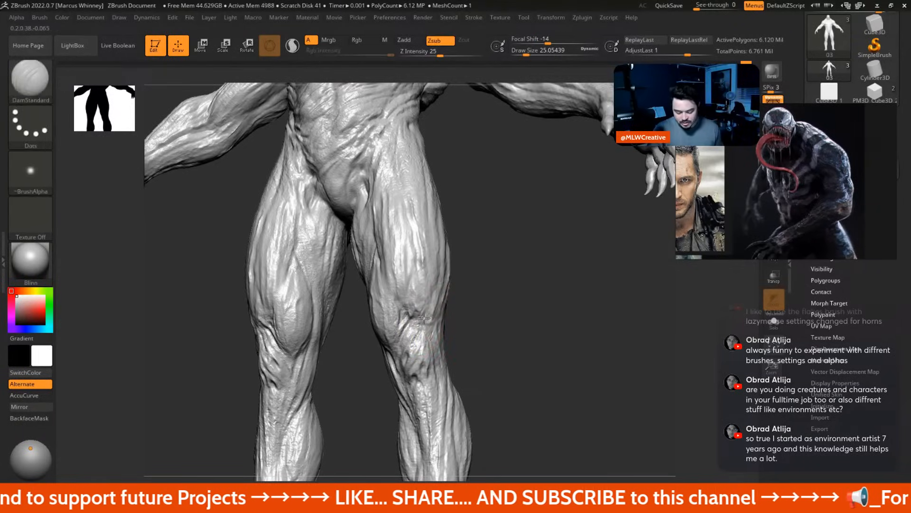
mouse_move(451, 270)
left_mouse_down()
mouse_move(496, 275)
mouse_move(406, 298)
left_mouse_up()
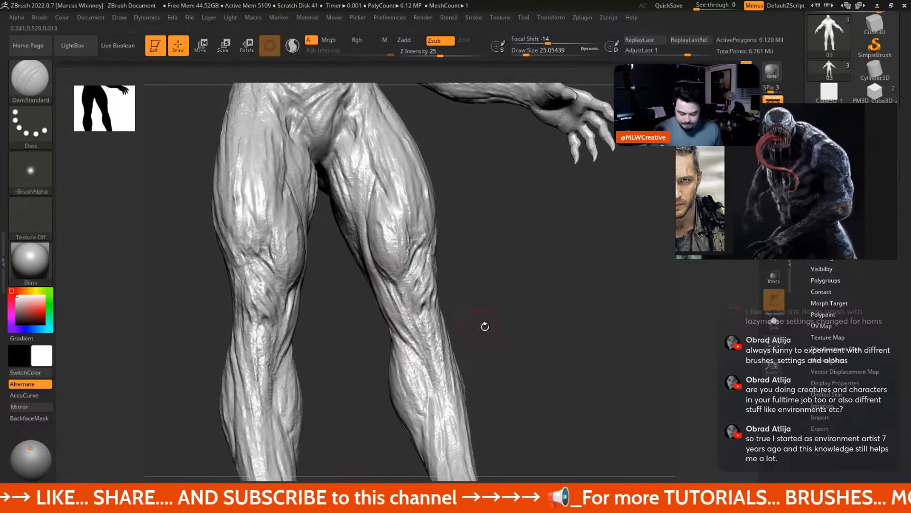
mouse_move(484, 322)
left_mouse_down()
mouse_move(434, 297)
mouse_move(413, 350)
left_mouse_up()
mouse_move(481, 268)
left_mouse_down()
mouse_move(451, 220)
mouse_move(472, 311)
mouse_move(396, 289)
left_mouse_up()
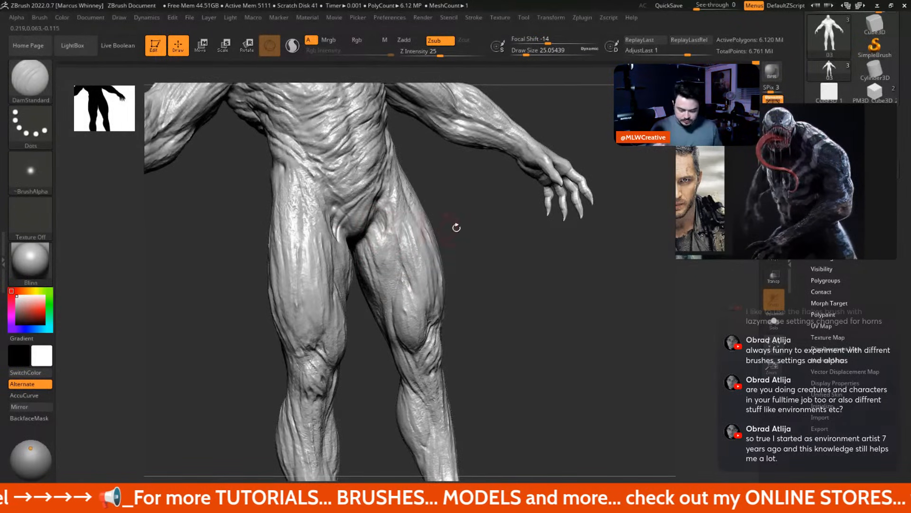
Examine the creases on the thighs, torso, arms, neck and head from several angles with DamStandard at a Draw Size of about 34.8
left_click_drag(456, 227, 497, 319)
mouse_move(497, 270)
left_mouse_down()
mouse_move(535, 252)
mouse_move(522, 294)
mouse_move(441, 222)
left_mouse_up()
key("]")
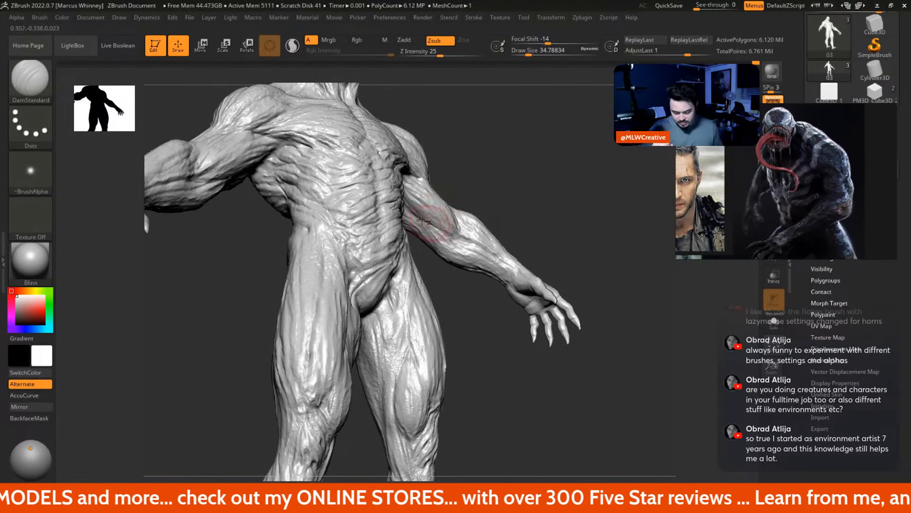
left_click_drag(480, 161, 469, 239)
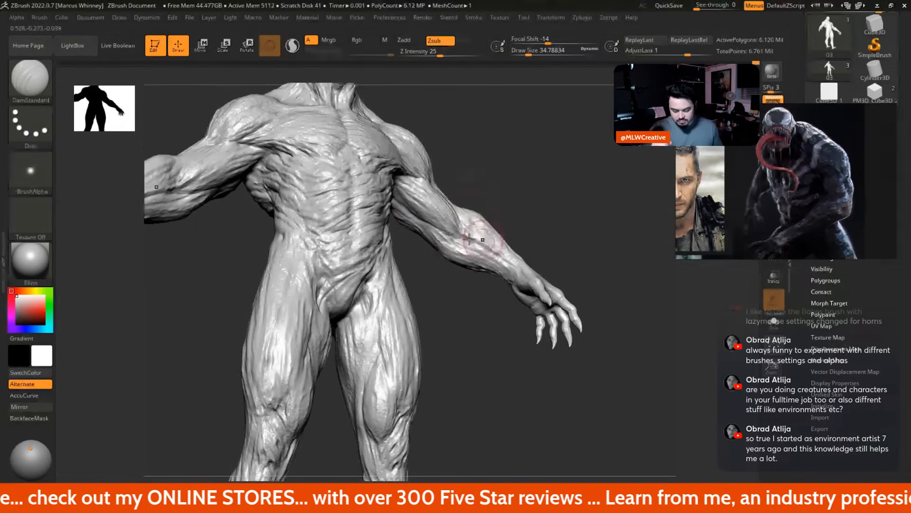
left_click_drag(470, 172, 400, 187)
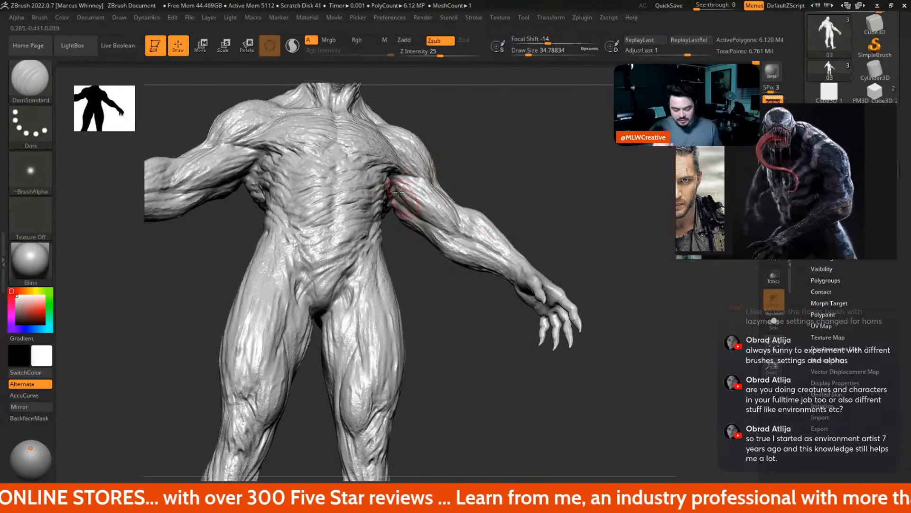
mouse_move(445, 215)
left_mouse_down()
mouse_move(482, 179)
mouse_move(562, 244)
left_mouse_up()
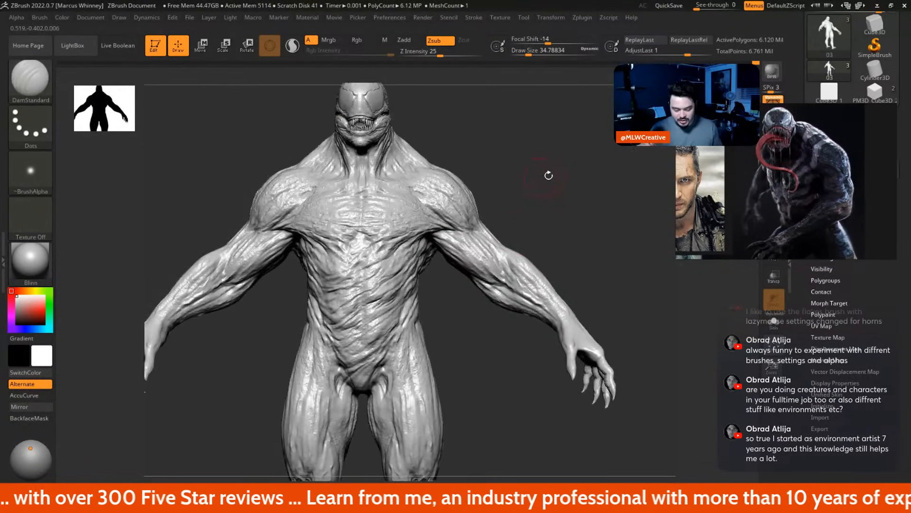
mouse_move(549, 176)
left_mouse_down()
mouse_move(503, 157)
mouse_move(563, 142)
mouse_move(535, 189)
mouse_move(475, 175)
mouse_move(578, 232)
mouse_move(480, 272)
left_mouse_up()
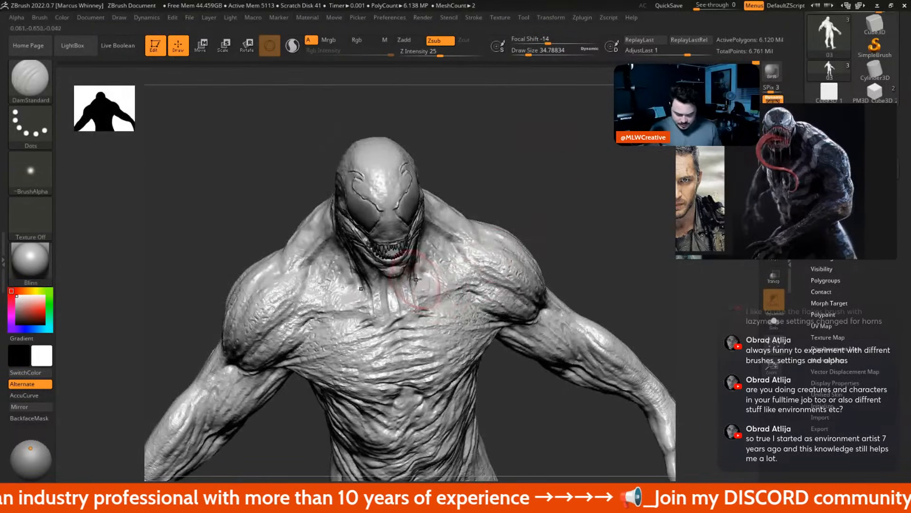
left_click_drag(525, 198, 460, 220)
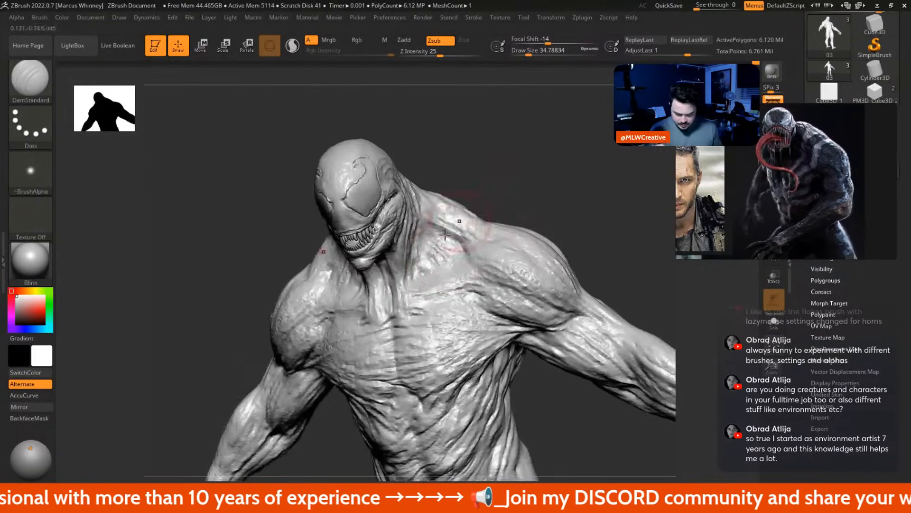
left_click_drag(525, 187, 431, 213, "shift")
Apply BasicMaterial to the sculpt and switch to the Standard brush at a Draw Size of about 4.3 for the neck
left_click(45, 277)
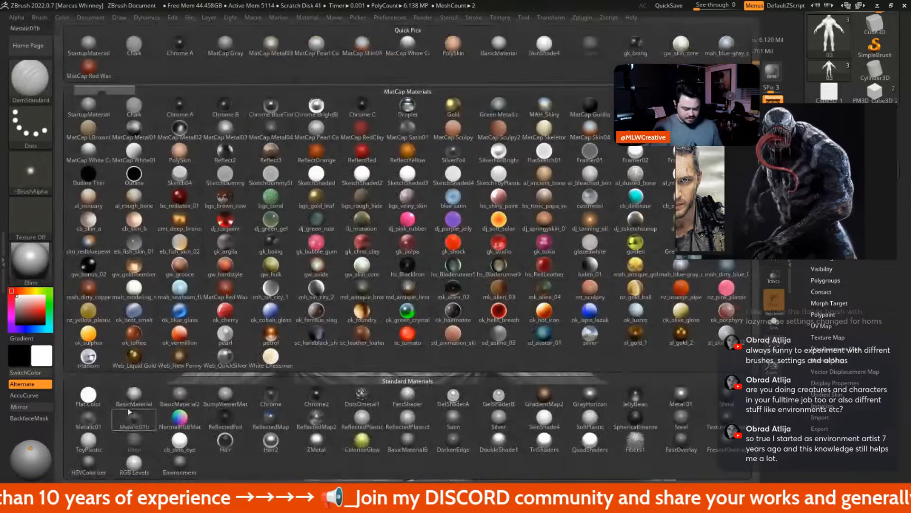
left_click(129, 410)
key("b")
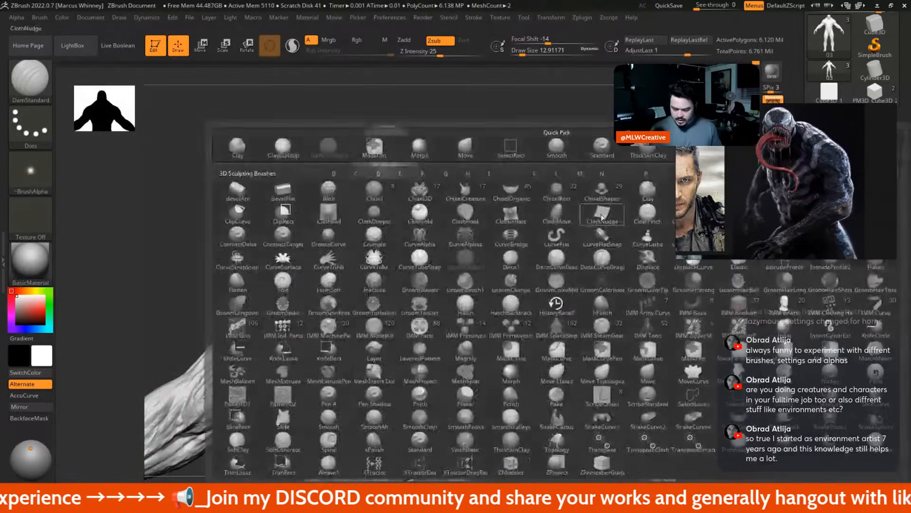
key("s")
key("t")
mouse_move(570, 152)
left_mouse_down("alt")
mouse_move(583, 189)
mouse_move(550, 178)
mouse_move(455, 283)
left_mouse_up("alt")
key("space")
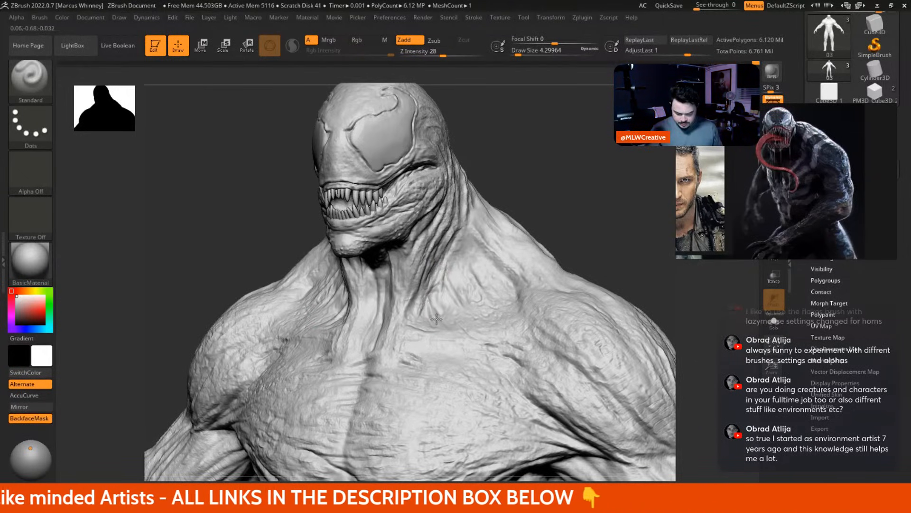
Raise thin strands along the side and base of the neck with the Standard brush at Draw Sizes of about 8.4 and 6.6
mouse_move(544, 208)
left_mouse_down()
mouse_move(519, 179)
mouse_move(539, 185)
mouse_move(517, 187)
mouse_move(527, 201)
mouse_move(500, 247)
left_mouse_up()
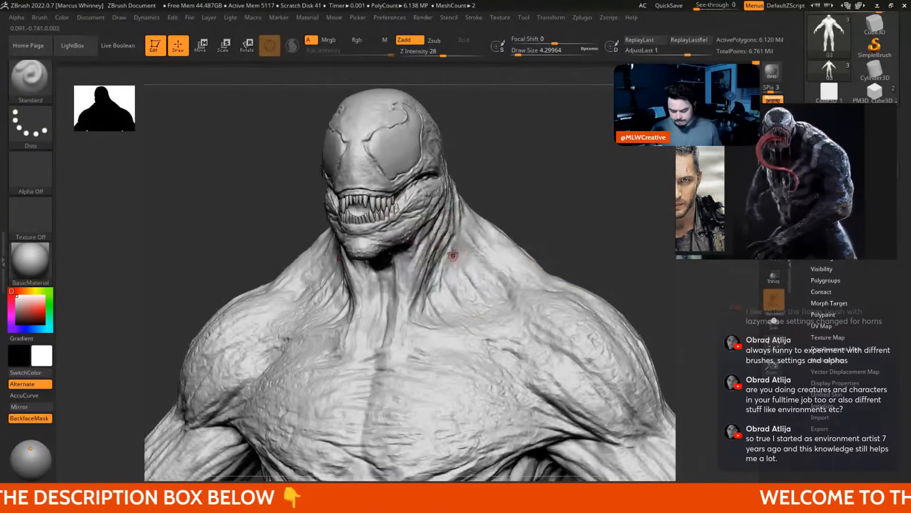
key("bracketright")
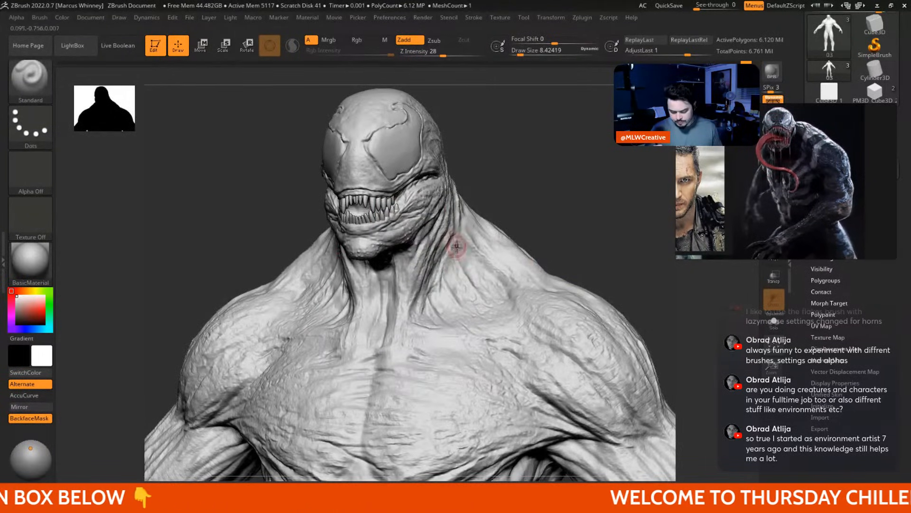
key("bracketleft")
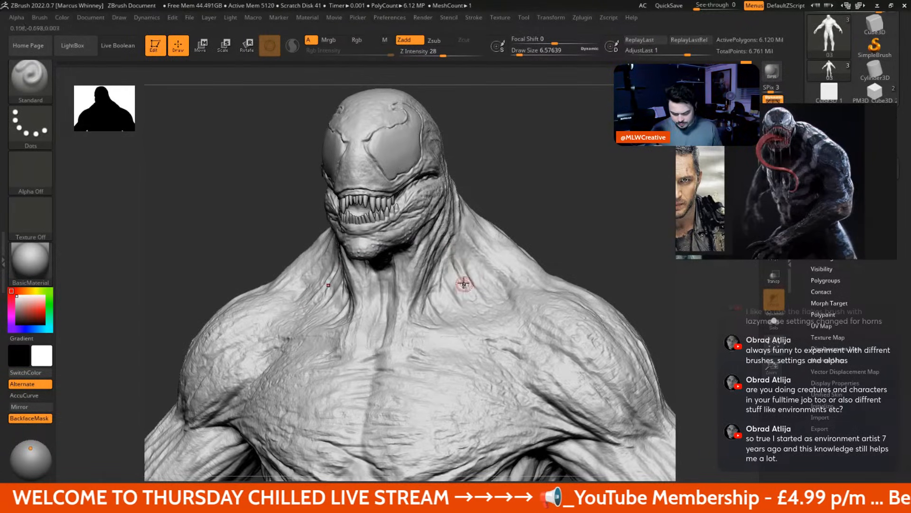
mouse_move(529, 213)
left_mouse_down()
mouse_move(545, 234)
mouse_move(533, 205)
mouse_move(568, 217)
mouse_move(556, 230)
mouse_move(538, 211)
mouse_move(556, 246)
left_mouse_up()
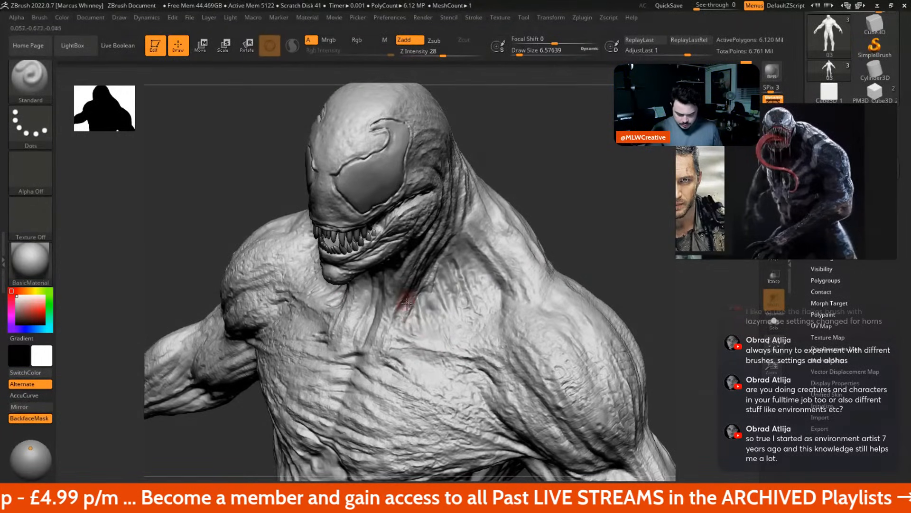
mouse_move(513, 185)
left_mouse_down("shift")
mouse_move(560, 179)
mouse_move(553, 238)
mouse_move(525, 185)
left_mouse_up("shift")
mouse_move(555, 272)
left_mouse_down("alt")
mouse_move(541, 309)
mouse_move(562, 177)
mouse_move(549, 185)
mouse_move(563, 238)
mouse_move(550, 254)
left_mouse_up("alt")
Build up fine surface detail between the eyes above the upper teeth with the Standard brush at Draw Sizes of about 3.7 and 7.5
mouse_move(549, 196)
left_mouse_down()
mouse_move(579, 223)
mouse_move(530, 227)
mouse_move(501, 203)
left_mouse_up()
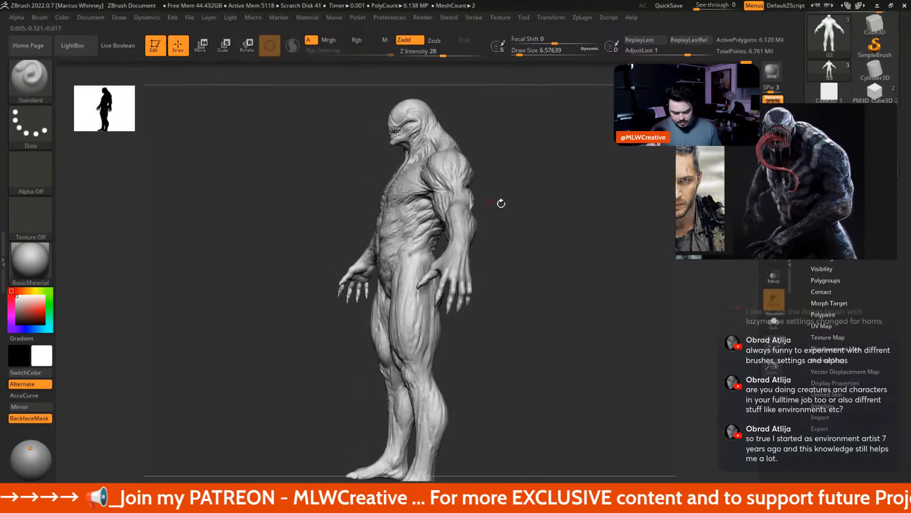
mouse_move(552, 265)
left_mouse_down()
mouse_move(492, 140)
mouse_move(549, 258)
mouse_move(502, 319)
mouse_move(555, 289)
mouse_move(574, 173)
mouse_move(580, 278)
mouse_move(518, 289)
left_mouse_up()
mouse_move(563, 165)
left_mouse_down("alt")
mouse_move(560, 305)
mouse_move(553, 233)
mouse_move(607, 236)
left_mouse_up("alt")
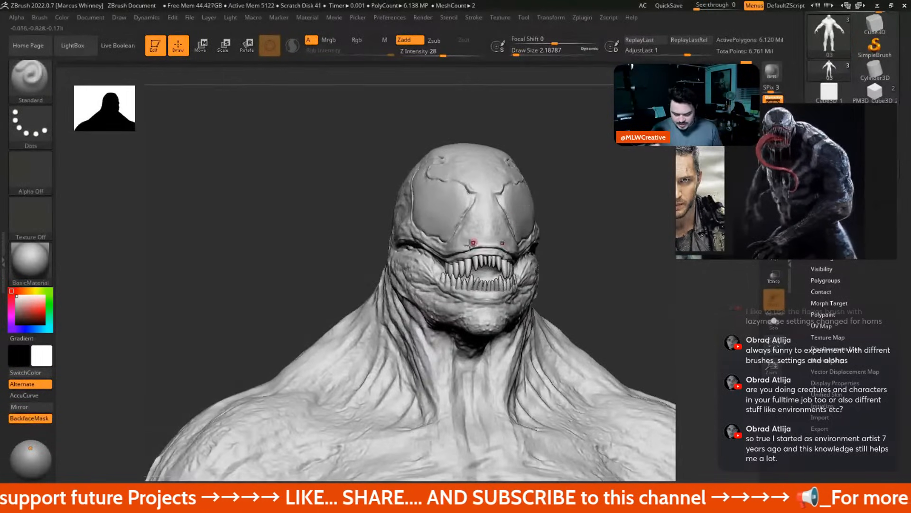
key("space")
left_click_drag(467, 242, 471, 241)
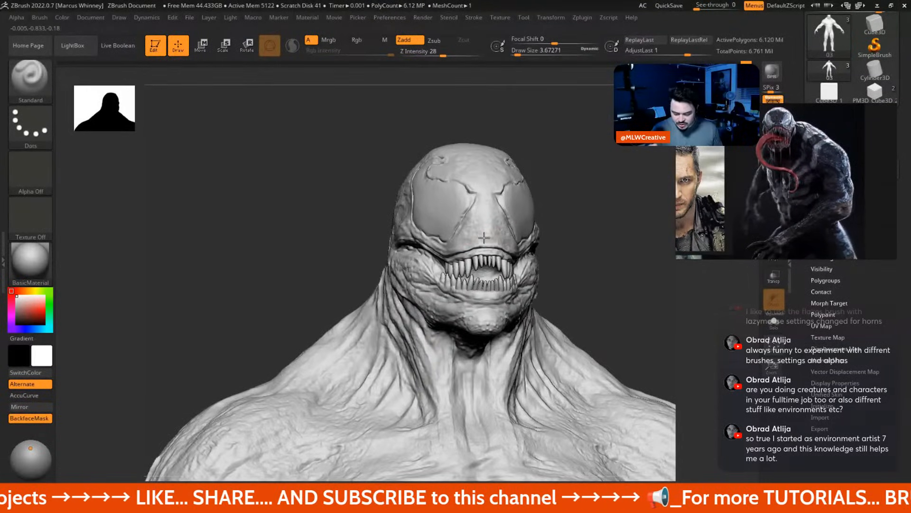
key("space")
mouse_move(497, 238)
right_mouse_down()
mouse_move(560, 236)
mouse_move(501, 235)
right_mouse_up()
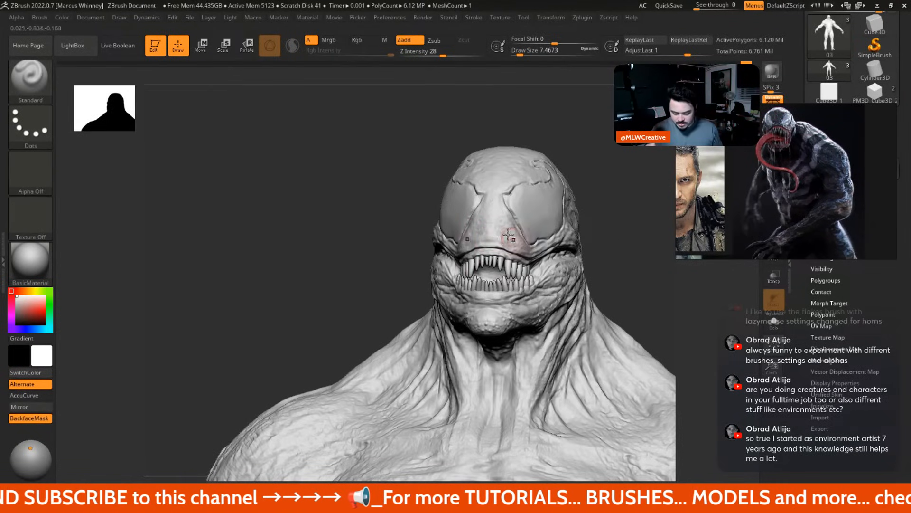
right_click_drag(564, 245, 620, 238)
Smooth the raised outline of the eye patch with the Smooth brush at Draw Sizes of about 7.5 and 5
key("shift")
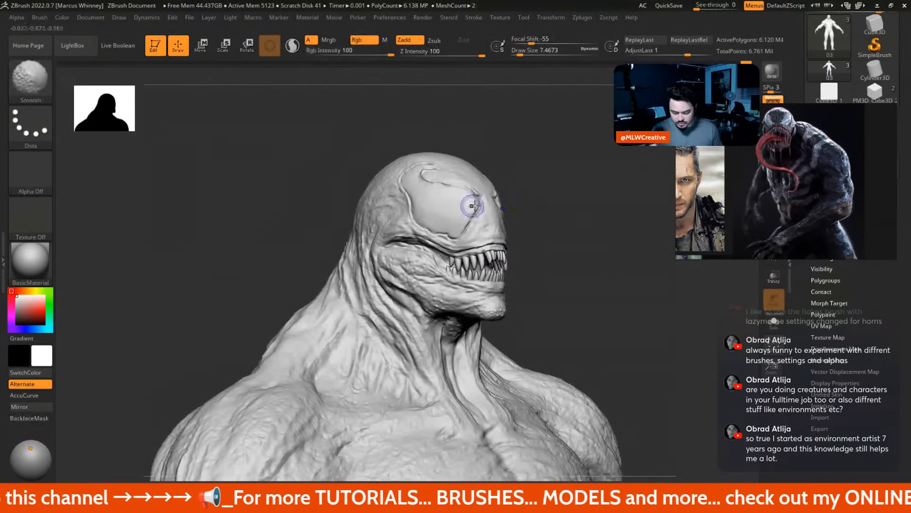
right_click_drag(551, 246, 525, 236)
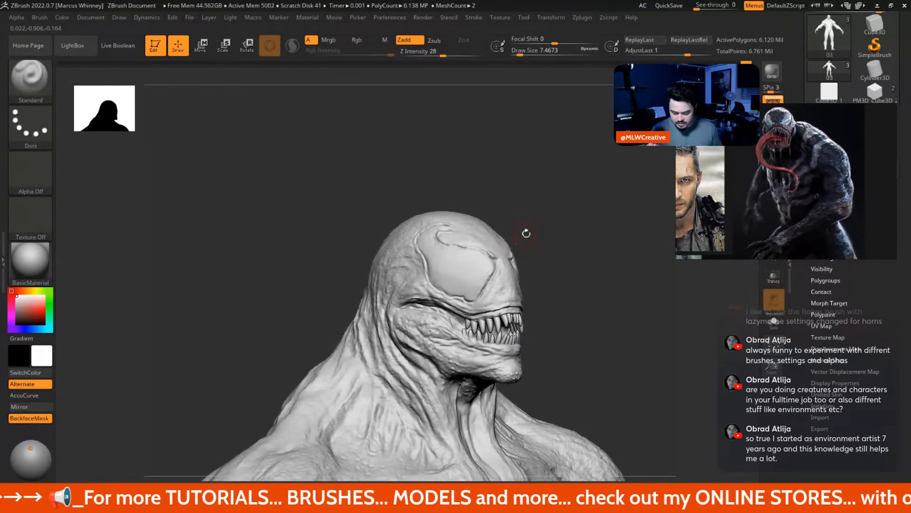
key("shift")
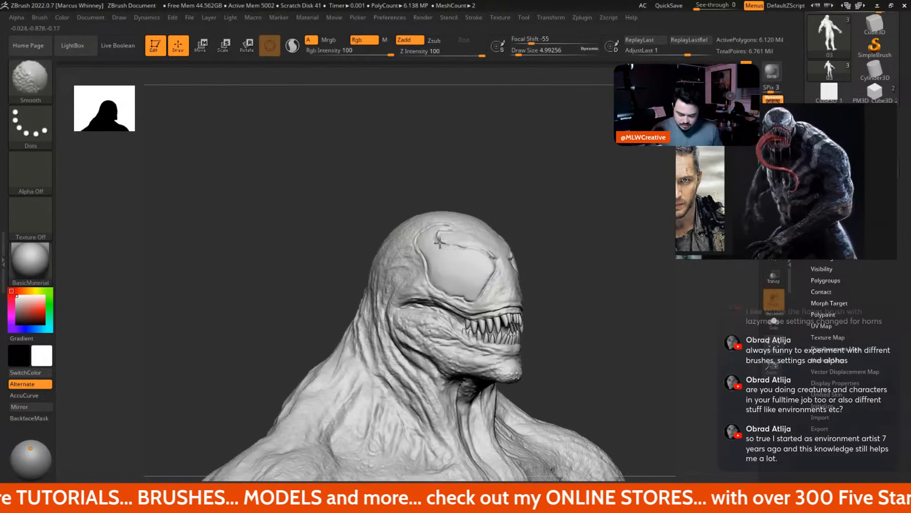
left_click_drag(453, 287, 454, 272, "shift")
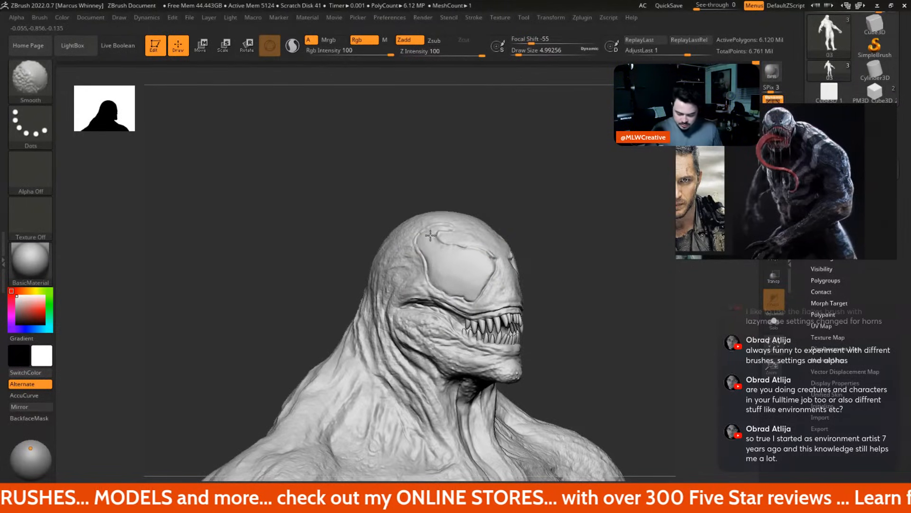
Adjust the shape of the top and back of the head with the Move brush at a Draw Size of about 59.2
mouse_move(465, 254)
right_mouse_down()
mouse_move(525, 204)
mouse_move(477, 207)
mouse_move(521, 220)
mouse_move(550, 210)
mouse_move(558, 236)
mouse_move(540, 263)
right_mouse_up()
key("b")
key("m")
key("v")
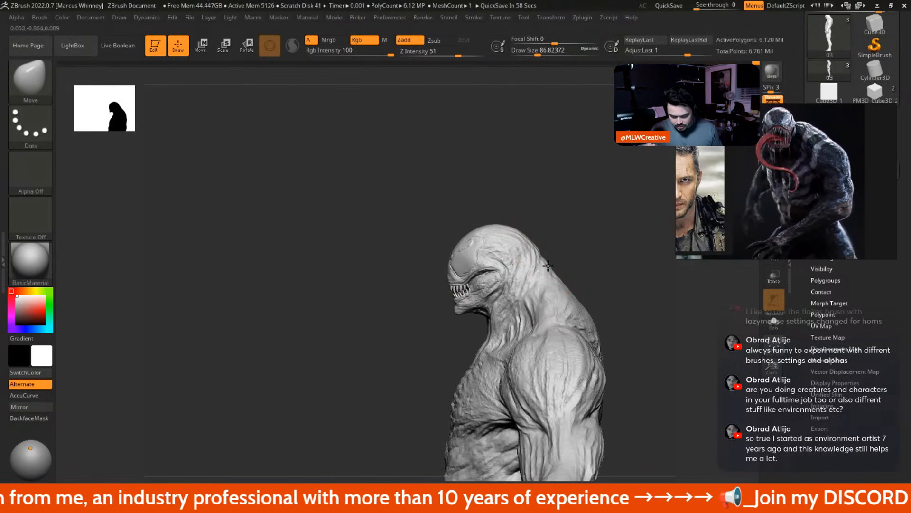
key("space")
left_click(532, 242)
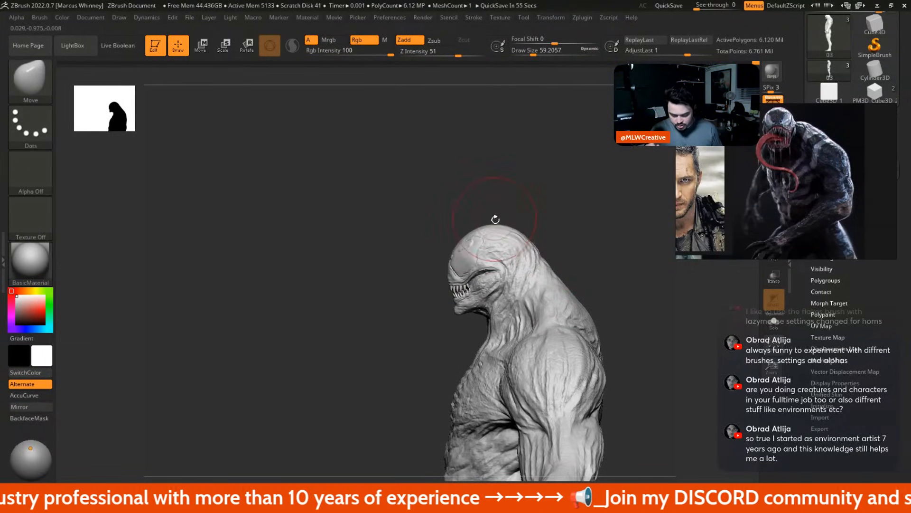
left_click_drag(509, 216, 570, 214)
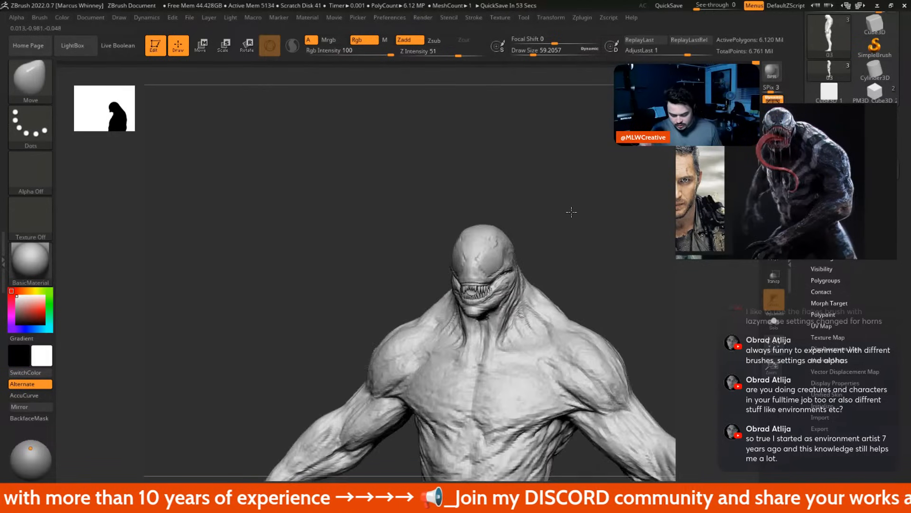
Carve creases on the side of the head with DamStandard at a Draw Size of about 41.4 and Z Intensity 25
key("space")
left_click(560, 255)
key("b")
key("d")
key("s")
mouse_move(560, 255)
left_mouse_down()
mouse_move(596, 244)
mouse_move(556, 247)
left_mouse_up()
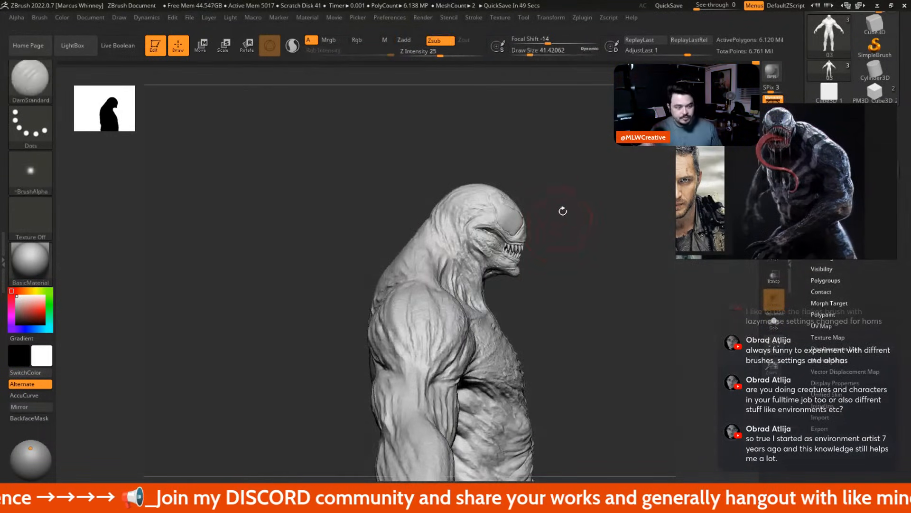
mouse_move(562, 209)
left_mouse_down()
mouse_move(582, 237)
mouse_move(600, 239)
left_mouse_up()
left_click_drag(448, 254, 456, 223)
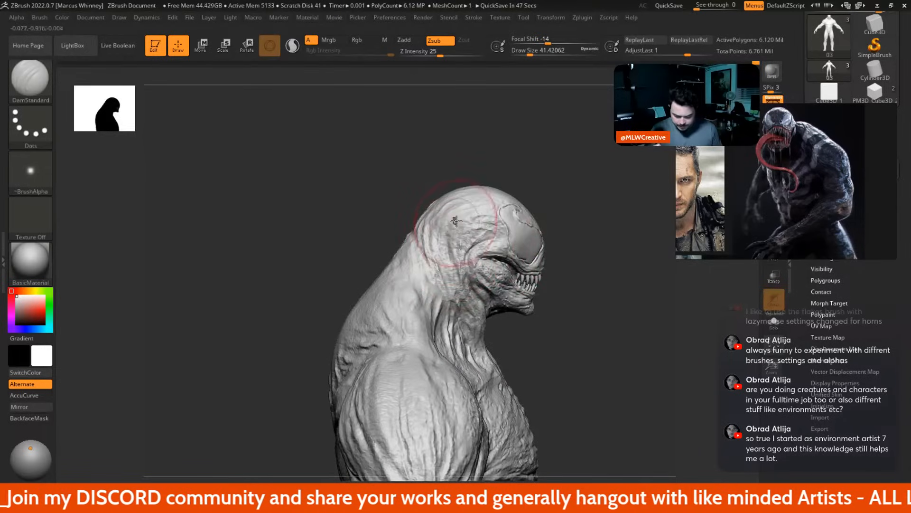
Deepen the folds down the side and back of the neck with DamStandard at a Draw Size of about 30.7
key("space")
left_click(445, 241)
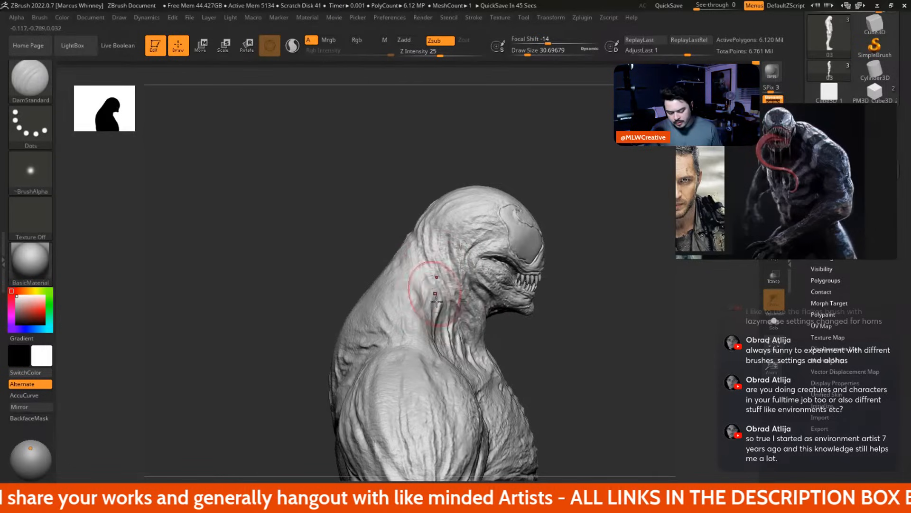
left_click_drag(436, 300, 428, 253)
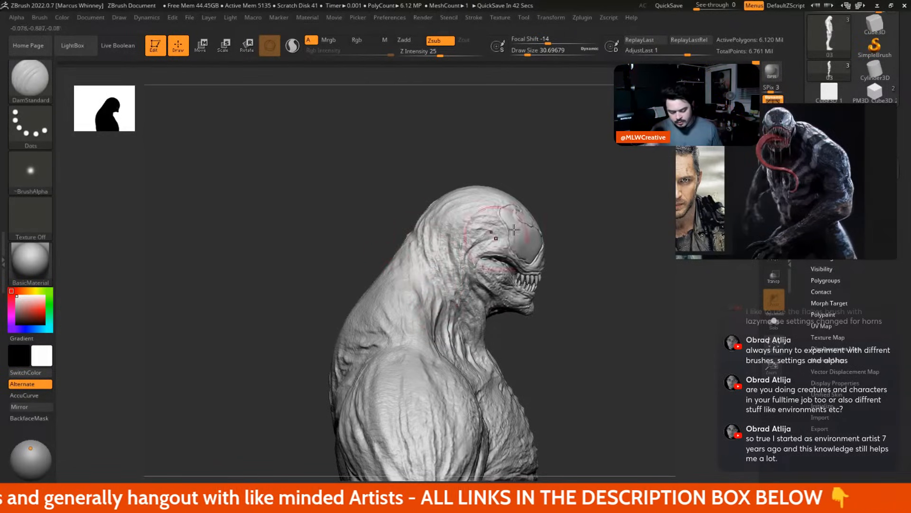
left_click_drag(546, 213, 599, 204)
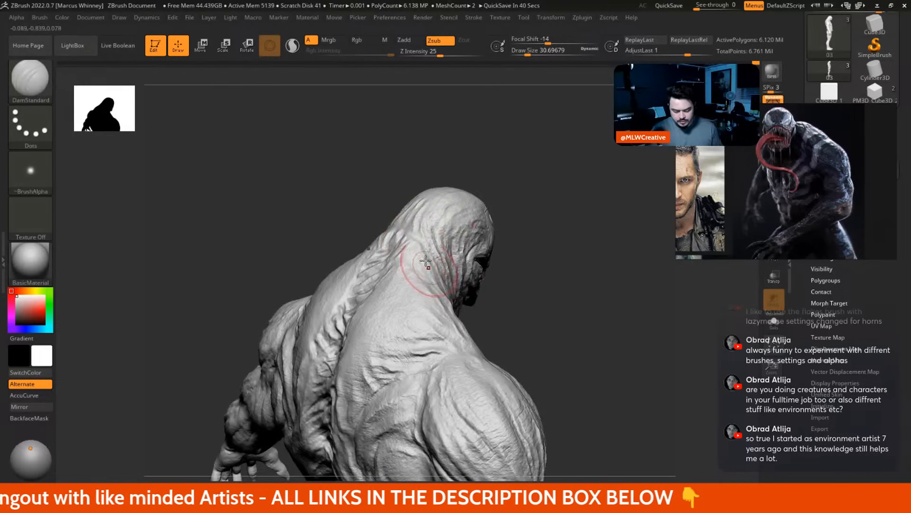
left_click_drag(530, 288, 509, 274)
Soften the detail at the nape with the Morph brush at a Draw Size of about 25 and Focal Shift -81
key("b")
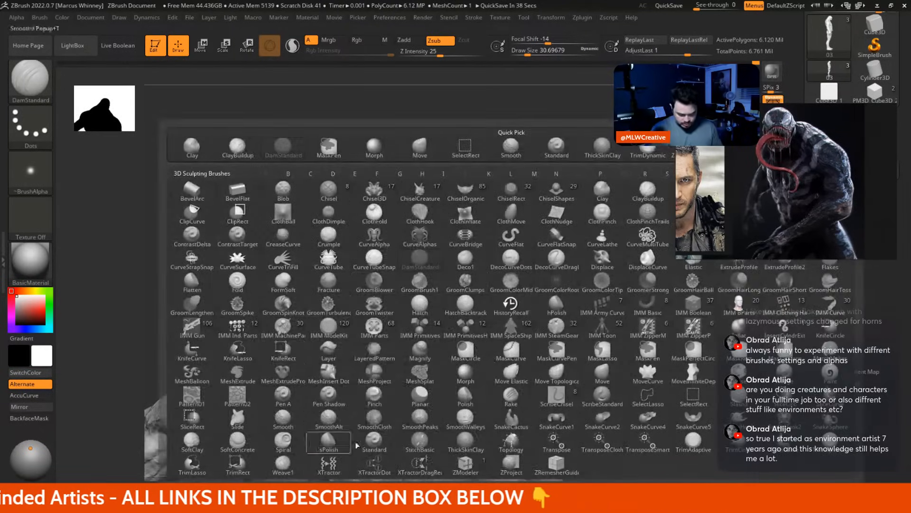
left_click(374, 146)
key("space")
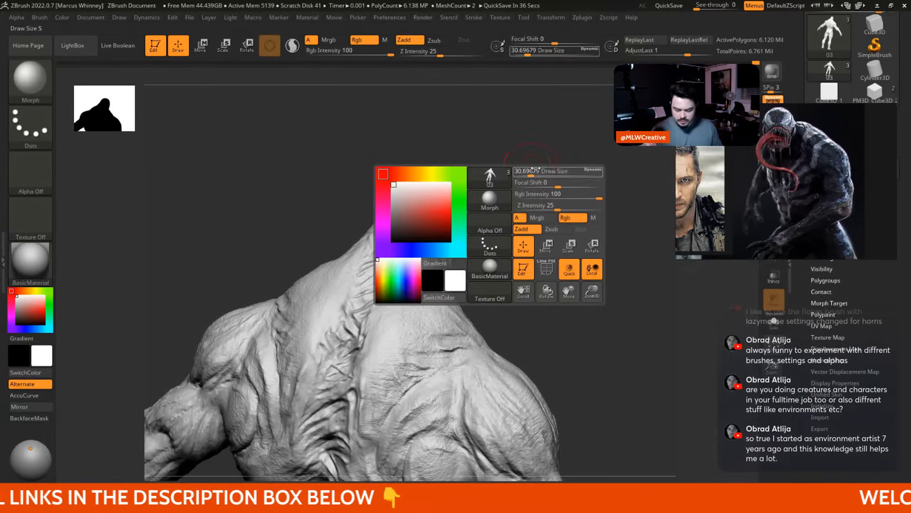
key("space")
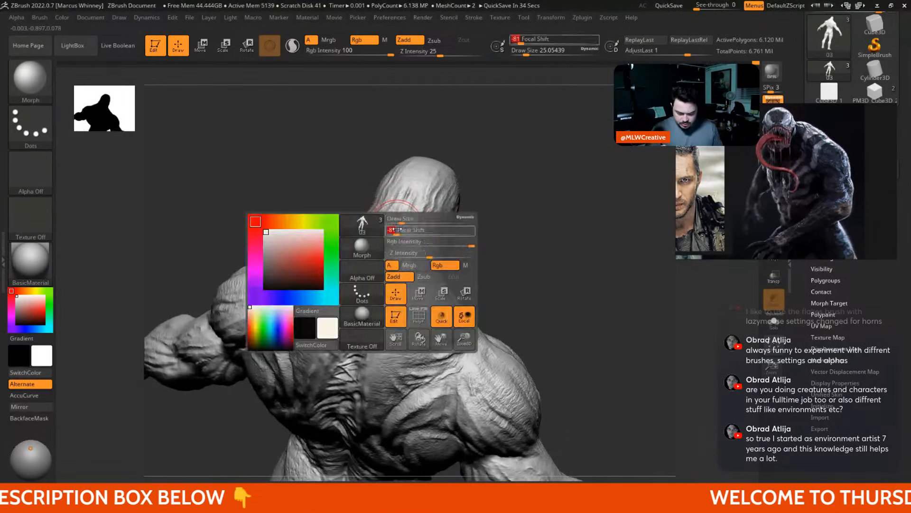
mouse_move(406, 244)
left_mouse_down()
mouse_move(392, 232)
mouse_move(401, 233)
left_mouse_up()
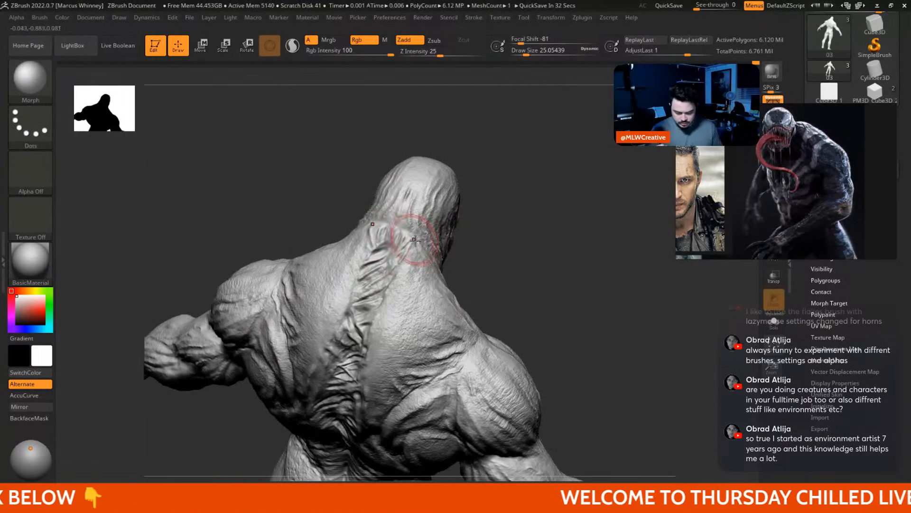
mouse_move(408, 231)
right_mouse_down()
mouse_move(401, 190)
mouse_move(535, 197)
right_mouse_up()
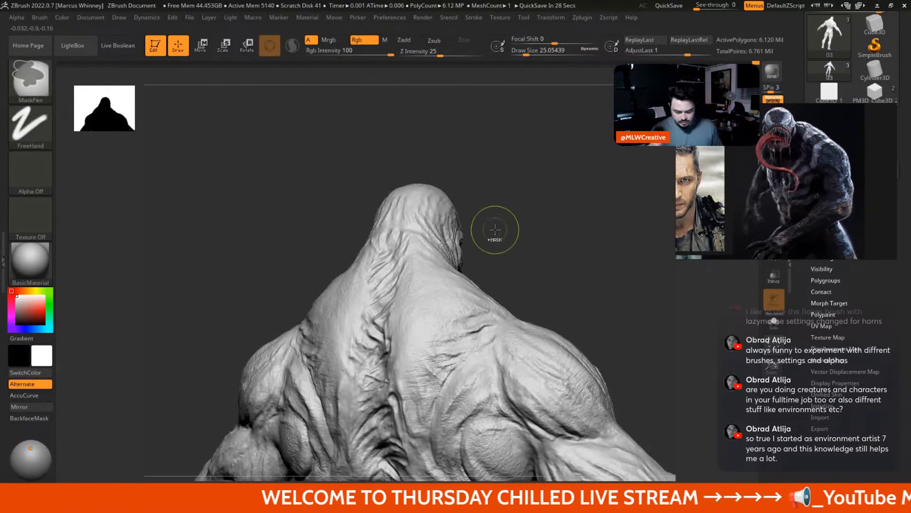
Blend back the lower back of the head with the Morph brush using Alpha 01 and a Draw Size of about 32.7
left_click(30, 172)
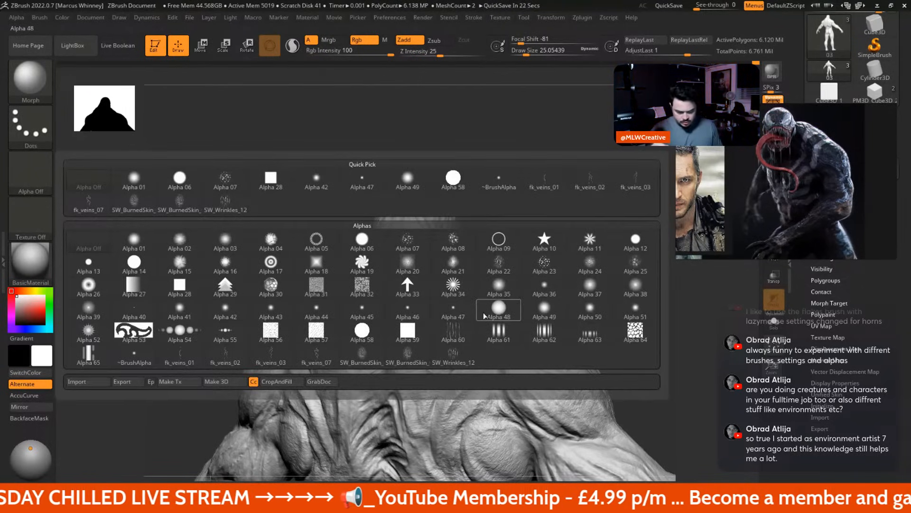
left_click(134, 239)
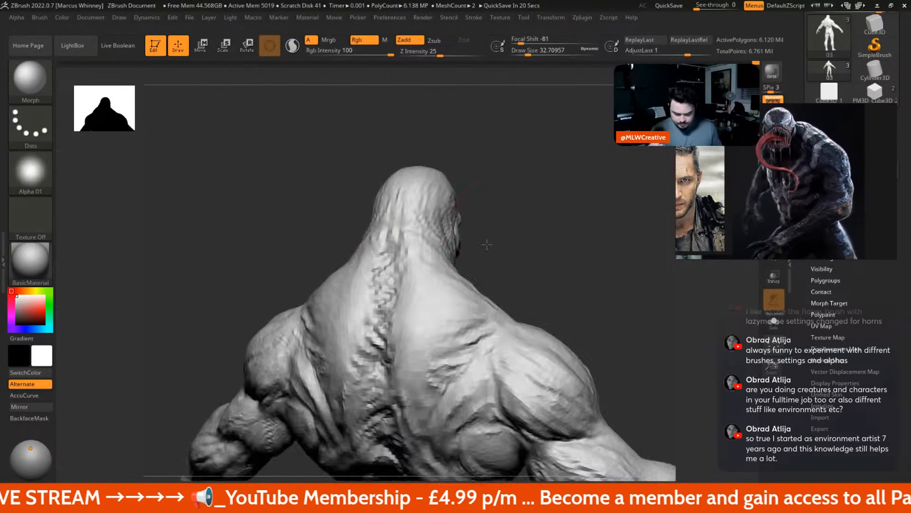
left_click_drag(487, 244, 393, 233)
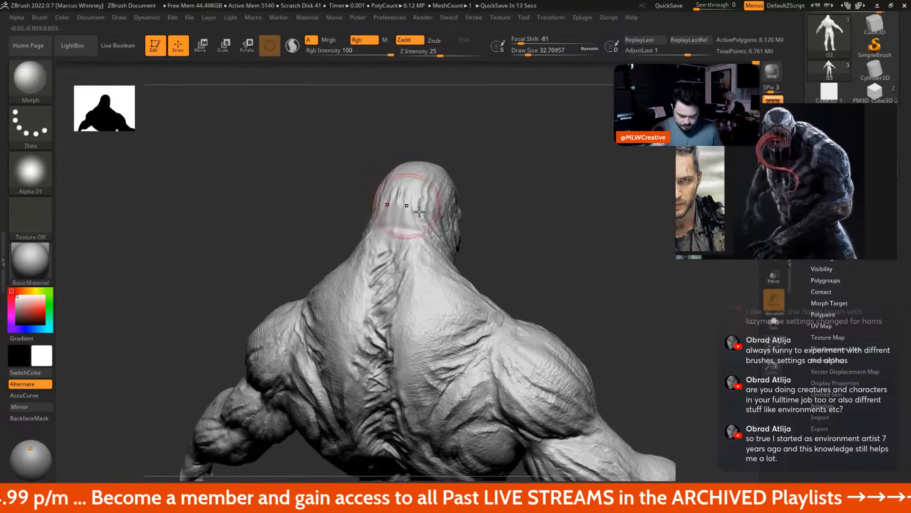
mouse_move(397, 219)
left_mouse_down()
mouse_move(523, 187)
mouse_move(555, 218)
mouse_move(553, 227)
mouse_move(513, 214)
mouse_move(525, 265)
left_mouse_up()
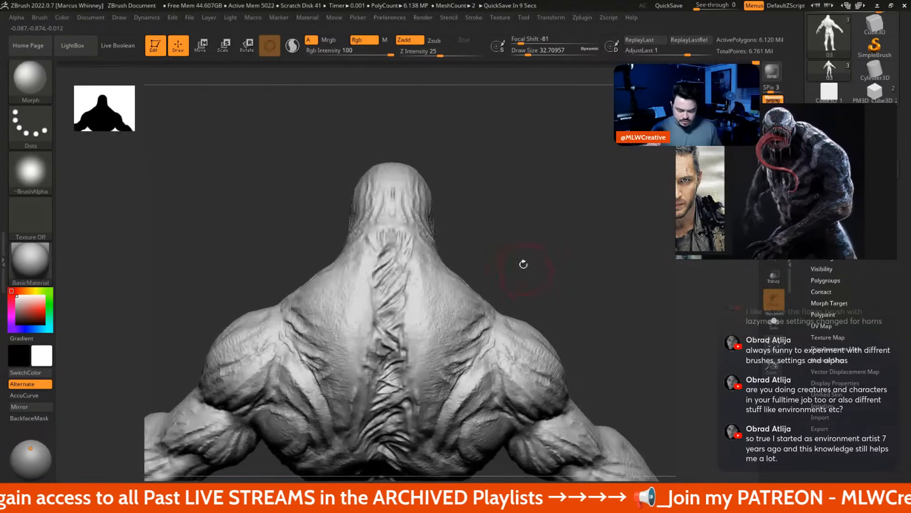
Raise strands down the back of the head with the Standard brush at Z Intensity 28 and a Draw Size of about 9.4
key("b")
left_click(247, 157)
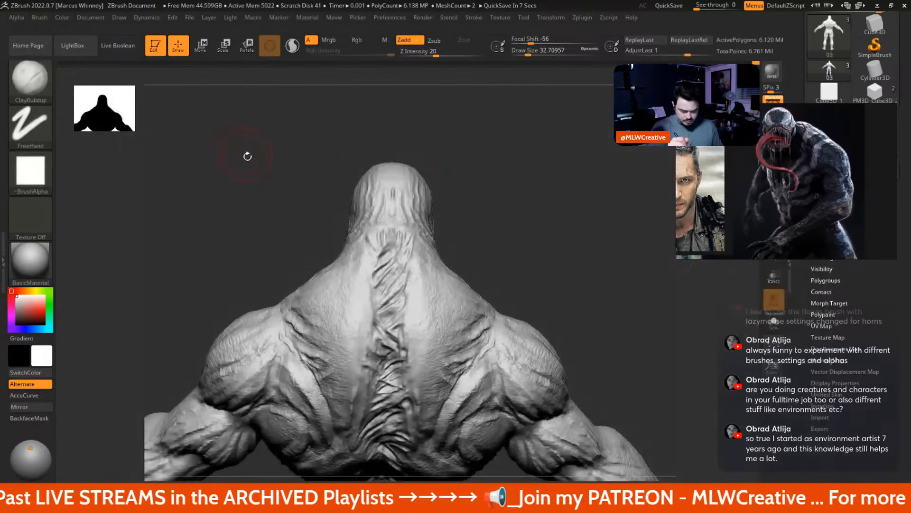
key("b")
key("space")
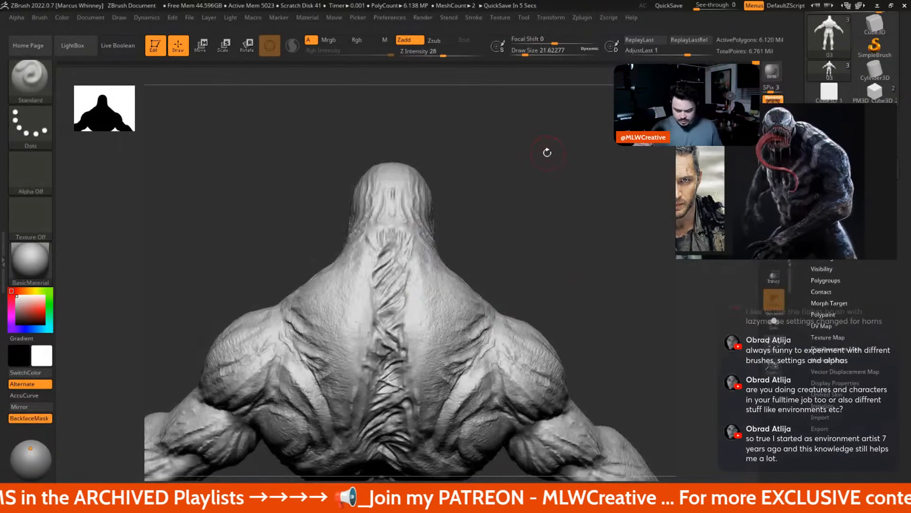
left_click_drag(547, 153, 522, 187, "alt")
key("space")
left_click_drag(440, 205, 401, 192)
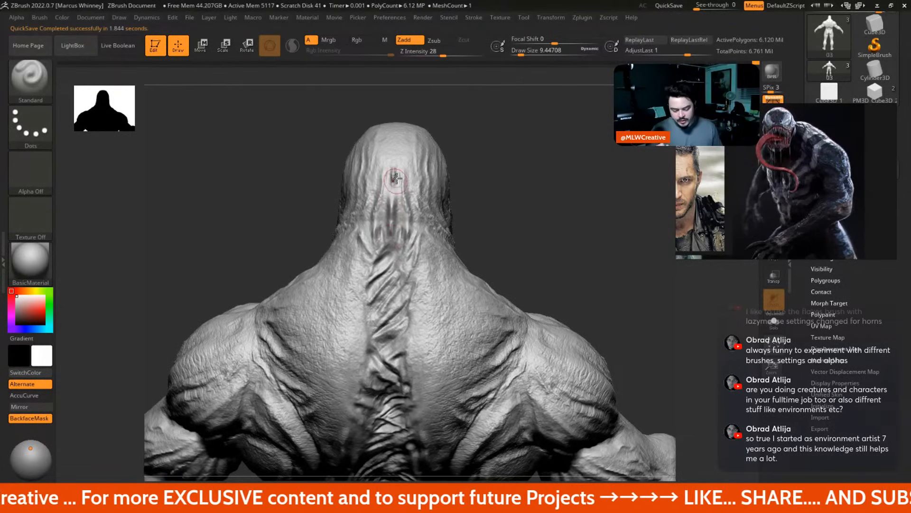
mouse_move(417, 207)
right_mouse_down()
mouse_move(360, 216)
mouse_move(392, 218)
right_mouse_up()
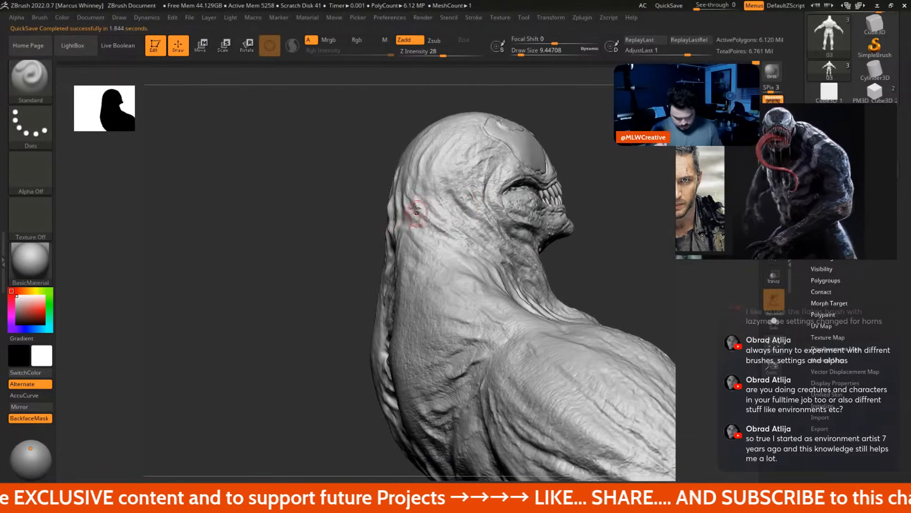
Adjust the profile of the nape with the Move brush at Draw Sizes of about 14.2 and 11.7
key("b")
key("m")
key("v")
key("space")
left_click(388, 208)
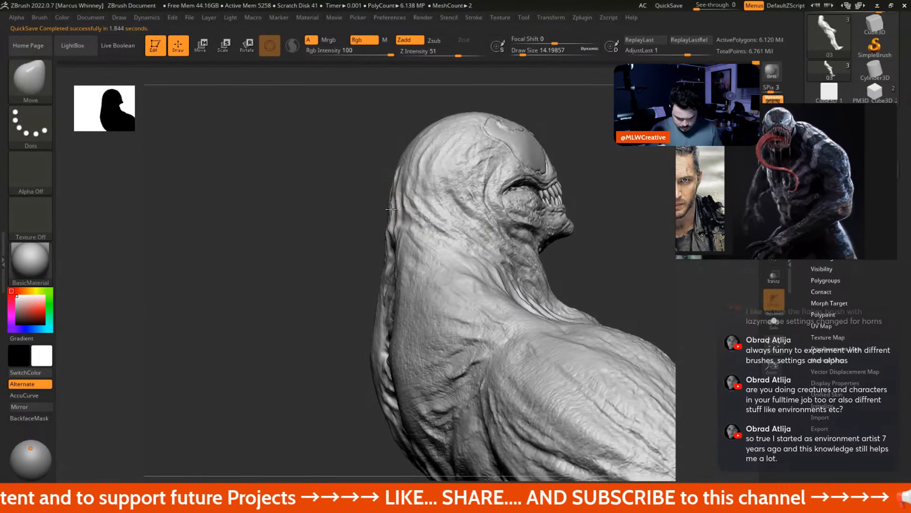
key("space")
left_click_drag(389, 220, 392, 222)
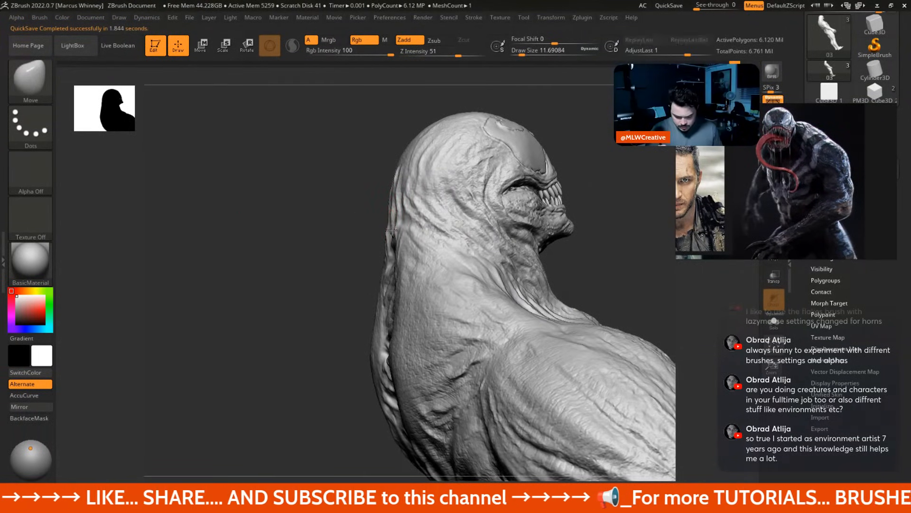
Carve vertical creases down the back of the head with DamStandard at a Draw Size of about 41.4 and Z Intensity 25
mouse_move(366, 227)
left_mouse_down()
mouse_move(407, 181)
mouse_move(457, 193)
left_mouse_up()
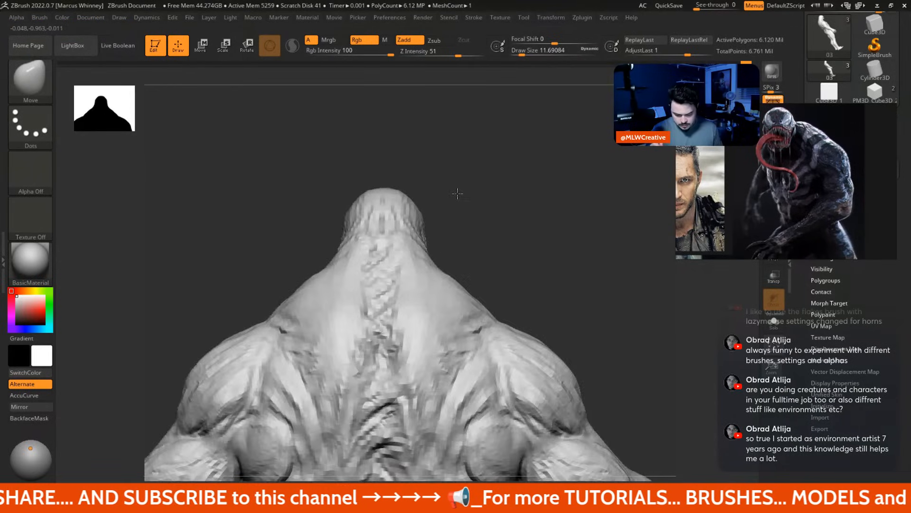
key("b")
key("d")
key("s")
key("space")
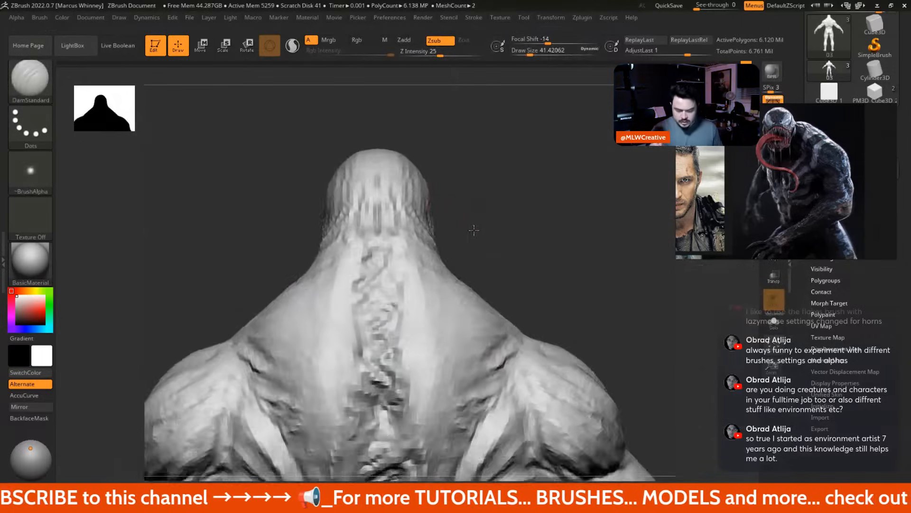
mouse_move(370, 147)
left_mouse_down()
mouse_move(372, 213)
mouse_move(387, 240)
left_mouse_up()
left_click_drag(368, 178, 370, 207)
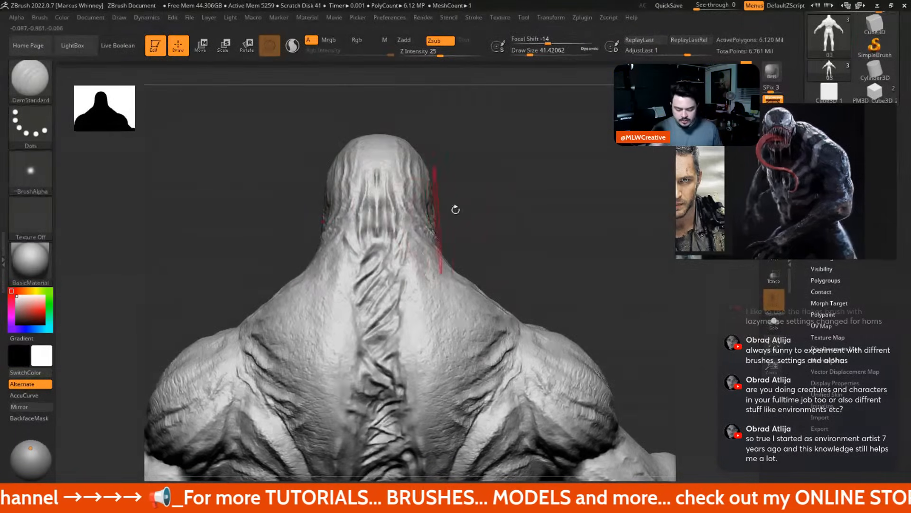
left_click_drag(456, 206, 403, 214)
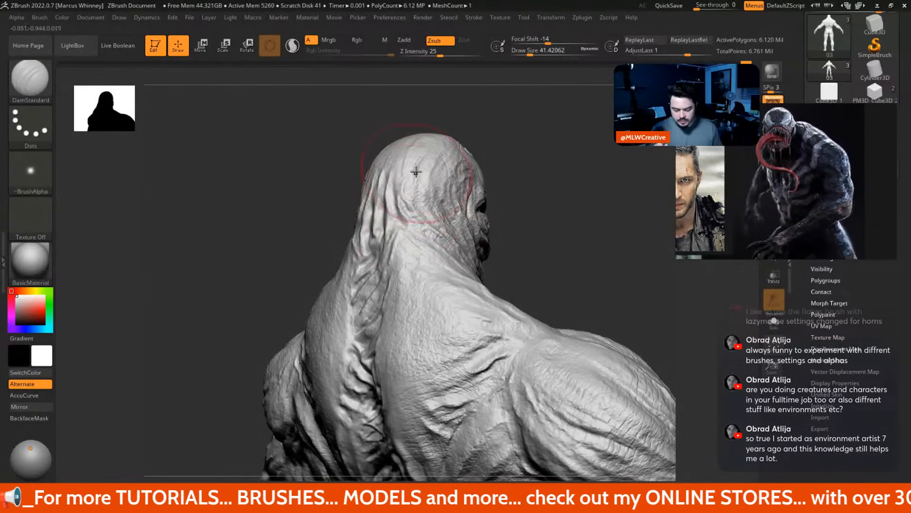
mouse_move(470, 223)
left_mouse_down()
mouse_move(513, 240)
mouse_move(499, 233)
left_mouse_up()
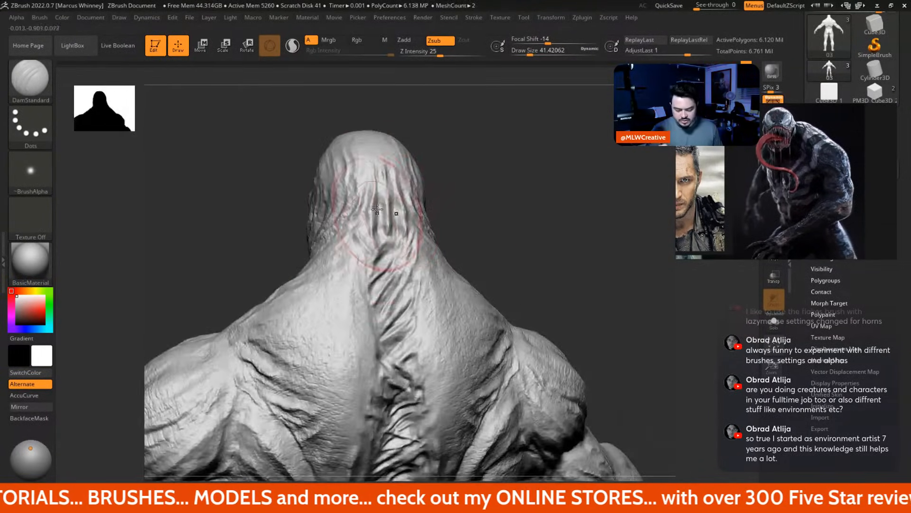
key("ctrl")
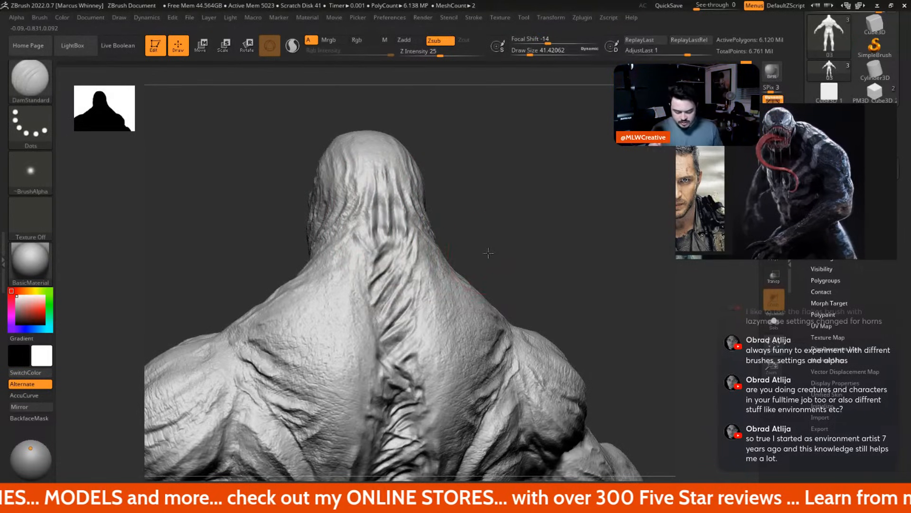
Set up the Standard brush with the DragRect stroke, the fk_veins_01 alpha and a Draw Size of about 26.9
mouse_move(489, 253)
left_mouse_down()
mouse_move(475, 195)
mouse_move(529, 256)
mouse_move(468, 204)
mouse_move(526, 203)
left_mouse_up()
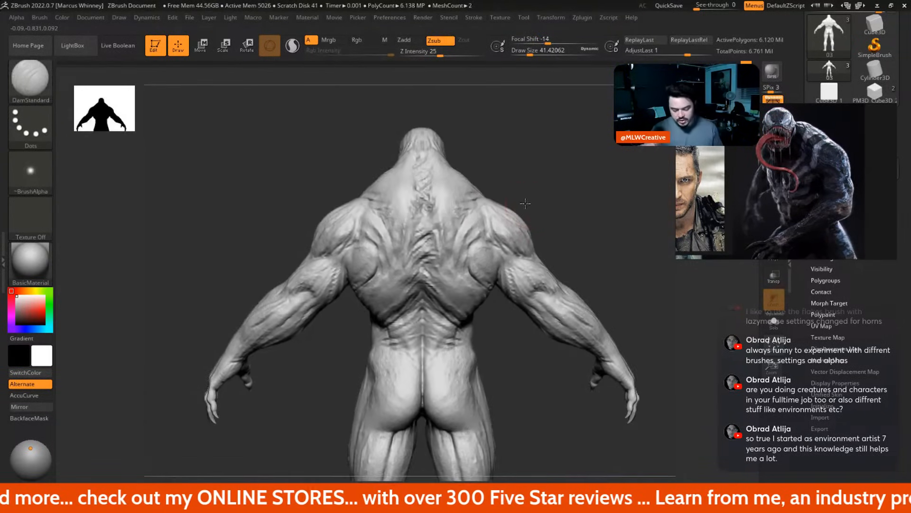
mouse_move(574, 222)
left_mouse_down("alt")
mouse_move(541, 170)
mouse_move(571, 194)
mouse_move(542, 194)
left_mouse_up("alt")
key("b")
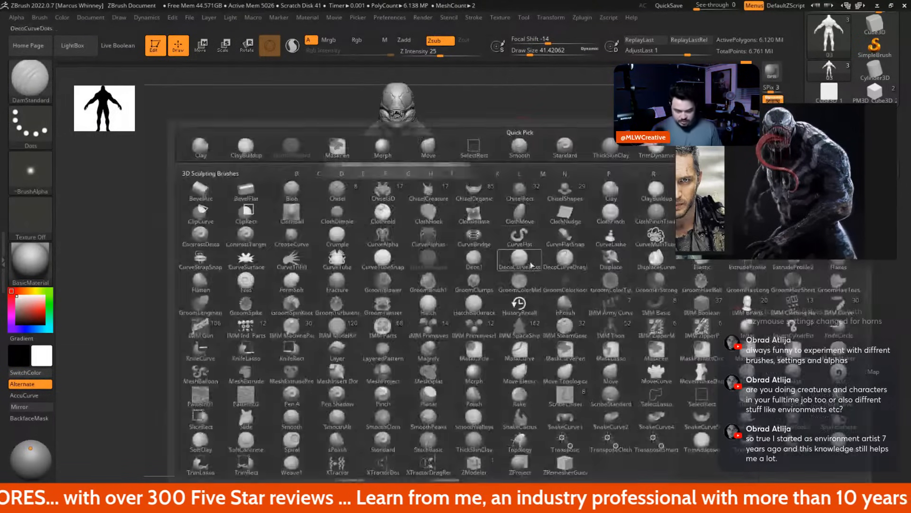
key("b")
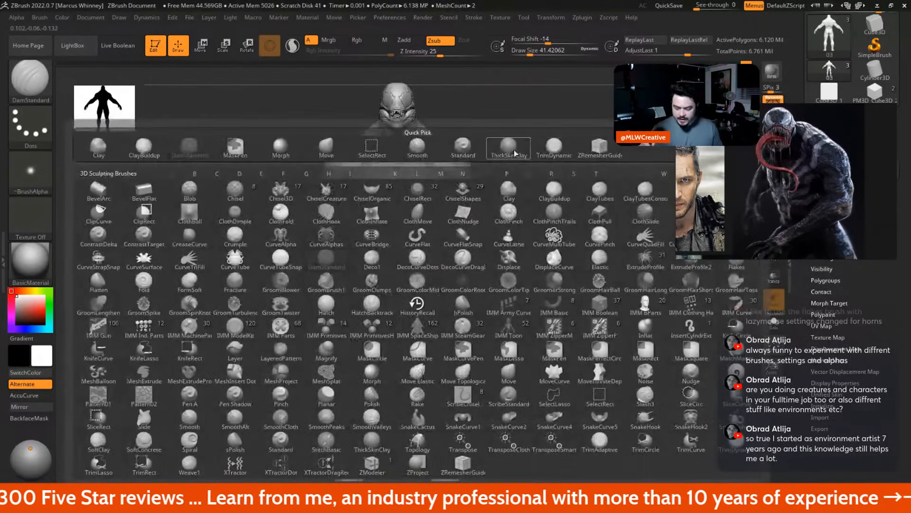
key("s")
key("t")
left_click(30, 126)
left_click(133, 133)
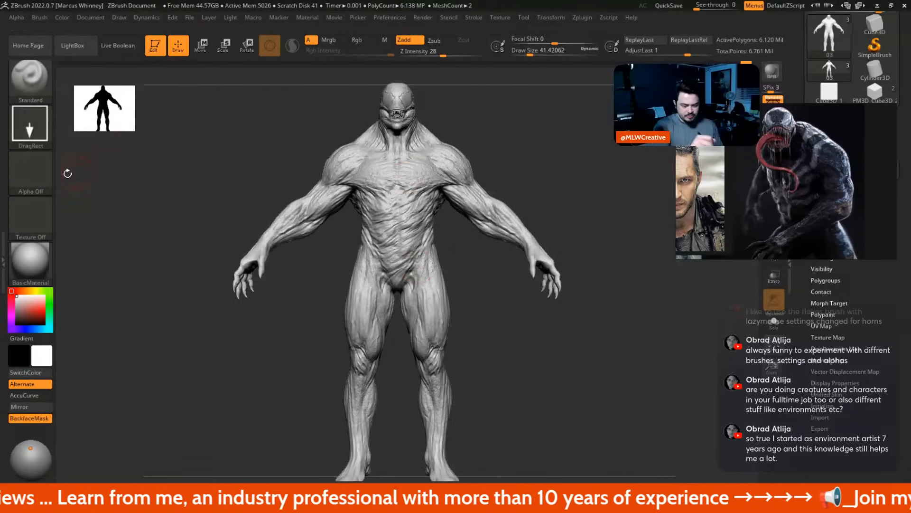
left_click(38, 169)
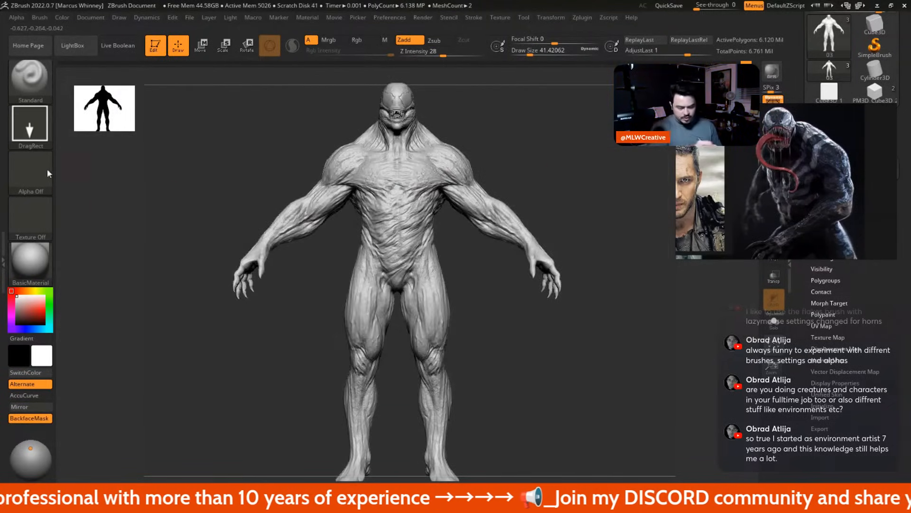
left_click(47, 174)
left_click(544, 181)
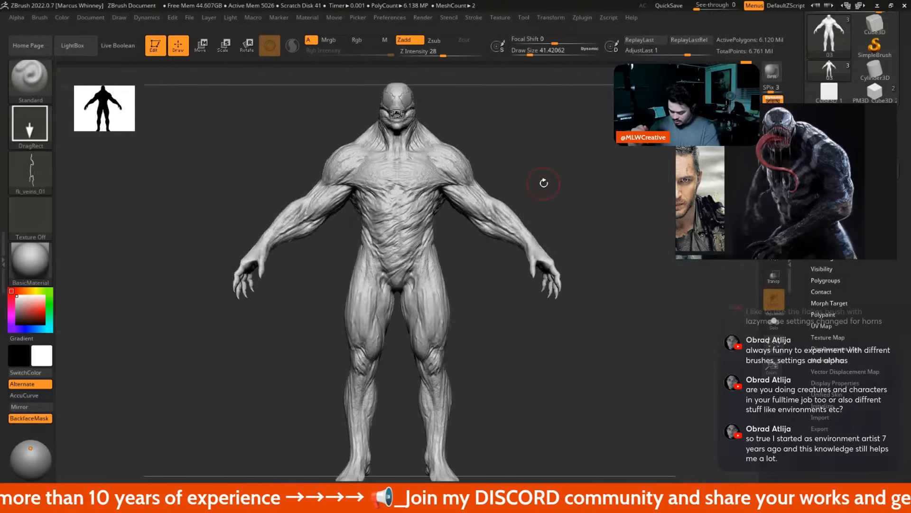
mouse_move(544, 183)
left_mouse_down()
mouse_move(569, 193)
mouse_move(570, 203)
mouse_move(564, 194)
left_mouse_up()
key("space")
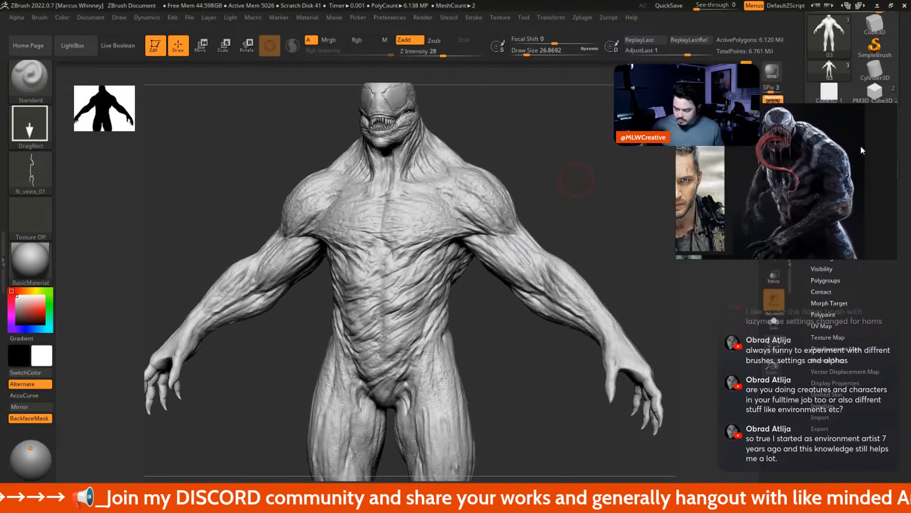
Move the reference images clear of the Tool settings and add a new sculpt layer named Viens
left_click_drag(861, 150, 209, 379)
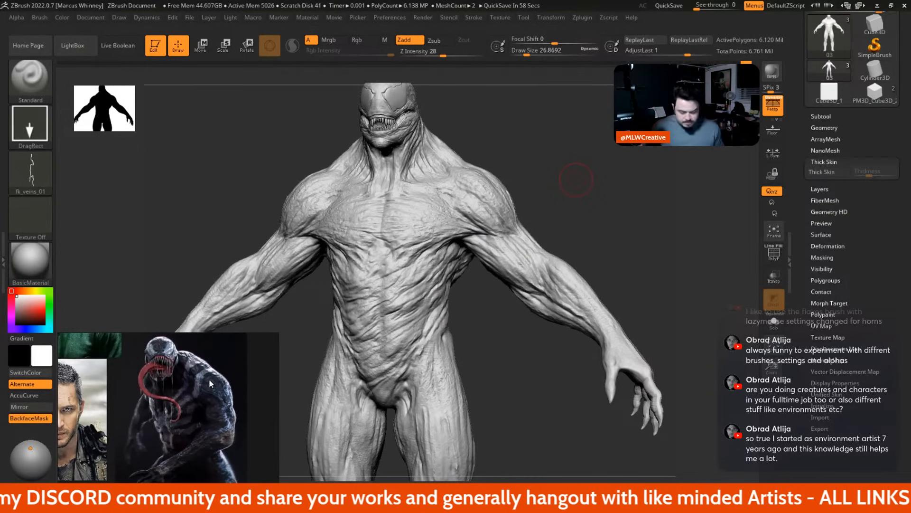
left_click(834, 191)
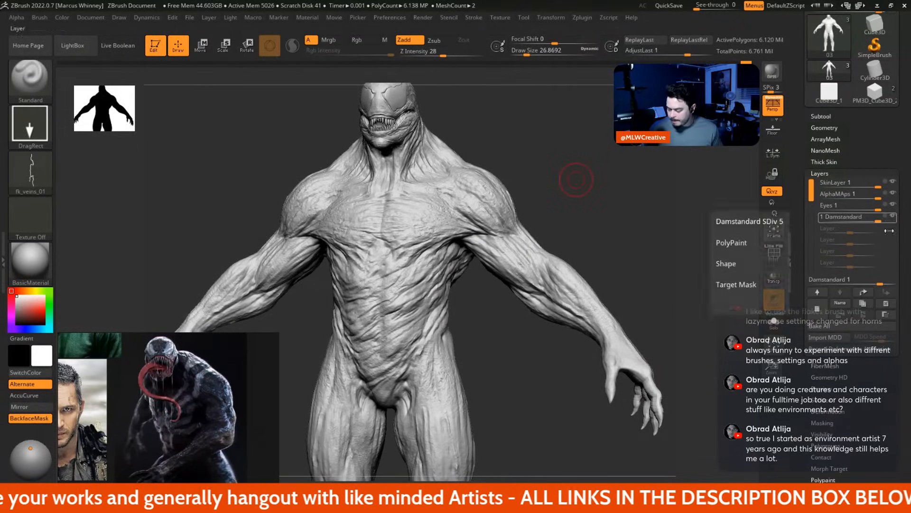
left_click(817, 309)
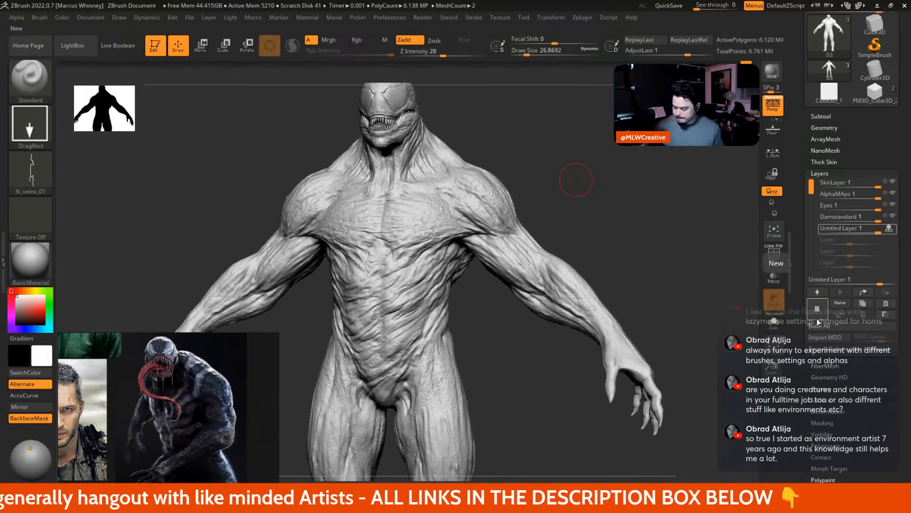
left_click(841, 303)
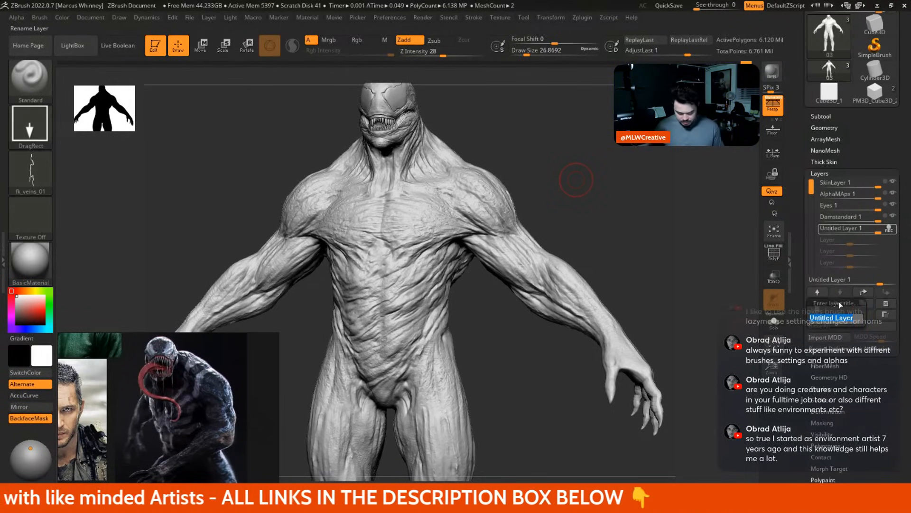
type("Viens")
key("Return")
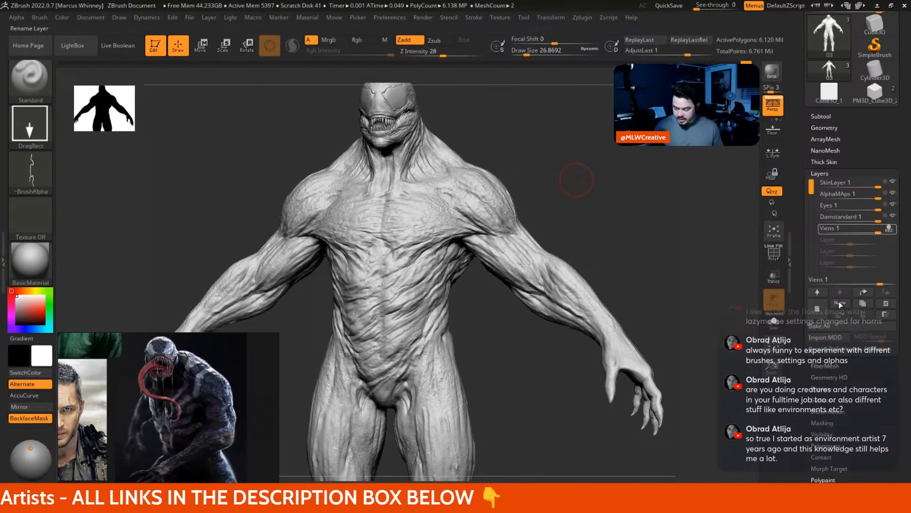
Test a vein stamp on the upper body, undo it, and set the Standard brush's Z Intensity to 12
mouse_move(560, 142)
left_mouse_down()
mouse_move(519, 167)
mouse_move(560, 161)
mouse_move(545, 215)
mouse_move(527, 163)
mouse_move(531, 144)
mouse_move(546, 145)
left_mouse_up()
left_click_drag(485, 227, 429, 179)
key("ctrl+z")
left_click(432, 51)
left_click(432, 52)
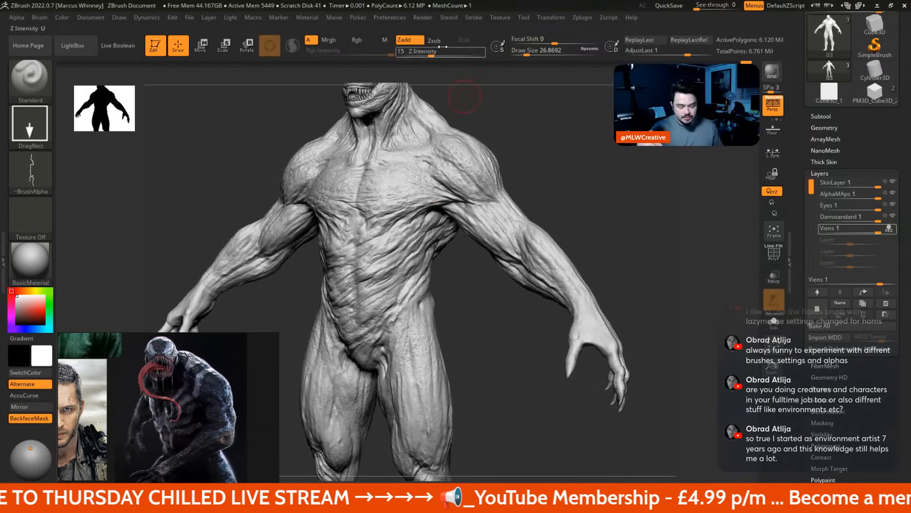
type("12")
key("Return")
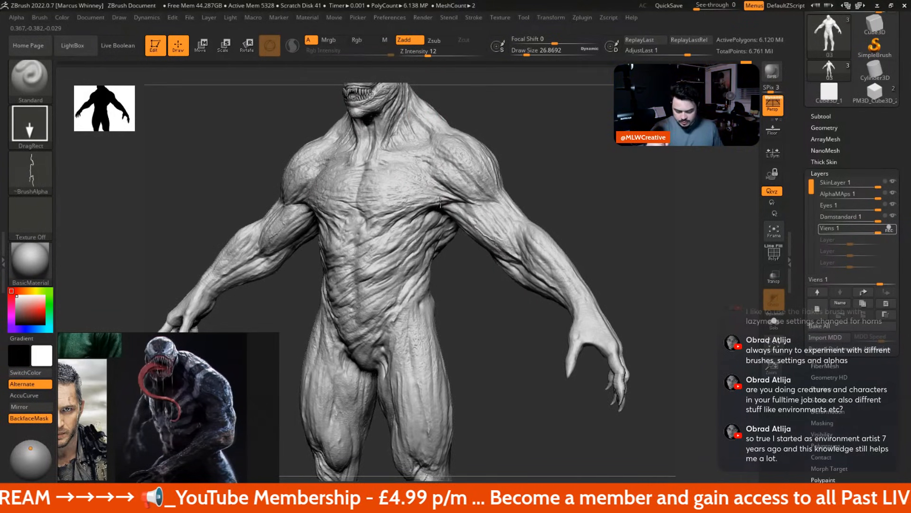
Switch the Standard brush's alpha to fk_veins_03 and turn off BackfaceMask
left_click_drag(541, 185, 555, 178, "shift")
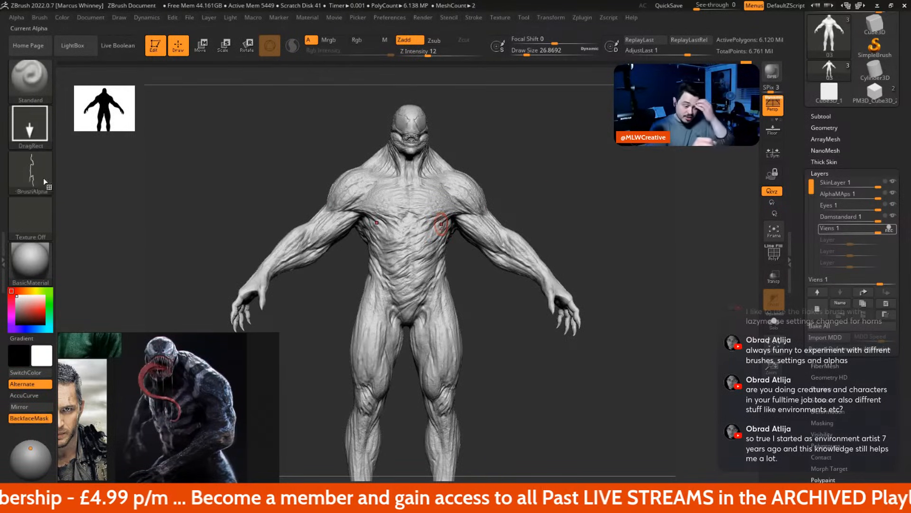
left_click(30, 171)
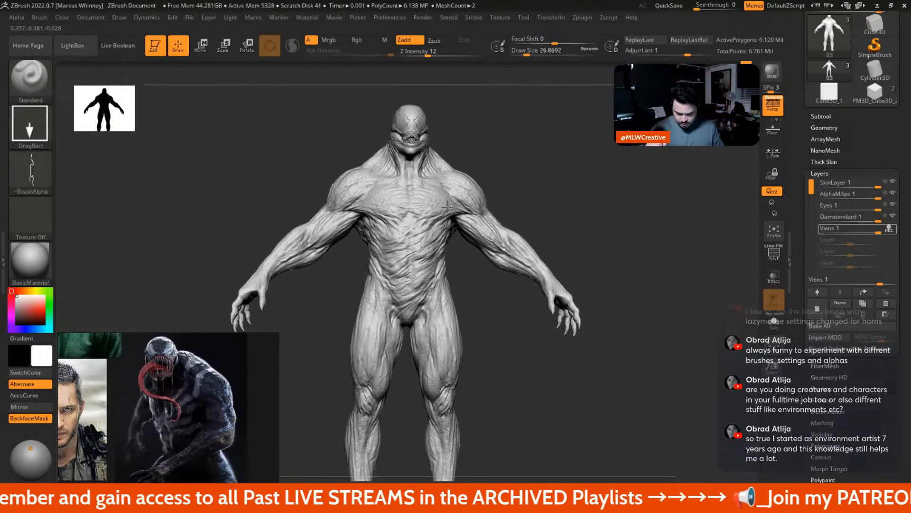
left_click(30, 170)
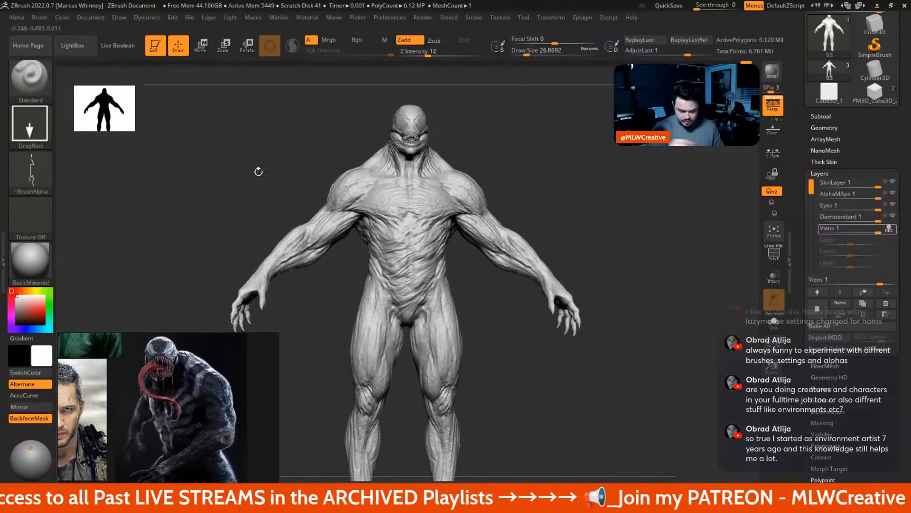
left_click(30, 171)
left_click(636, 180)
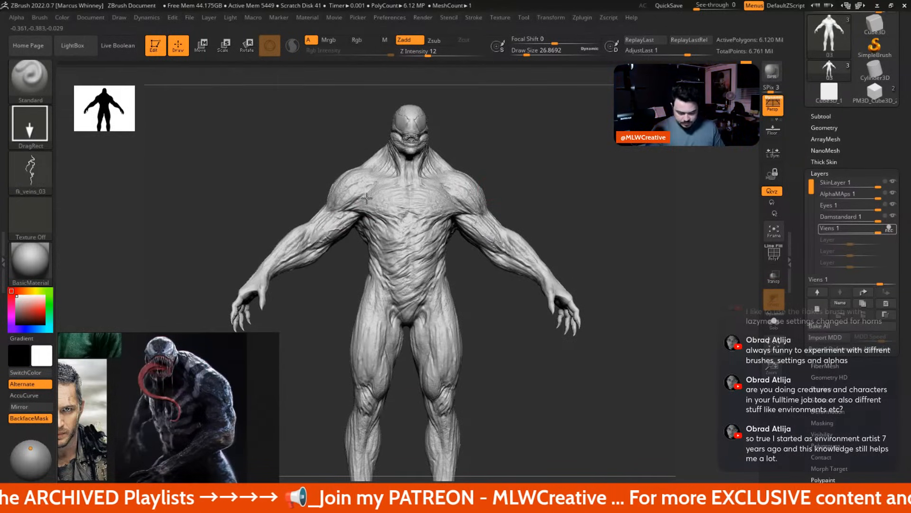
key("ctrl")
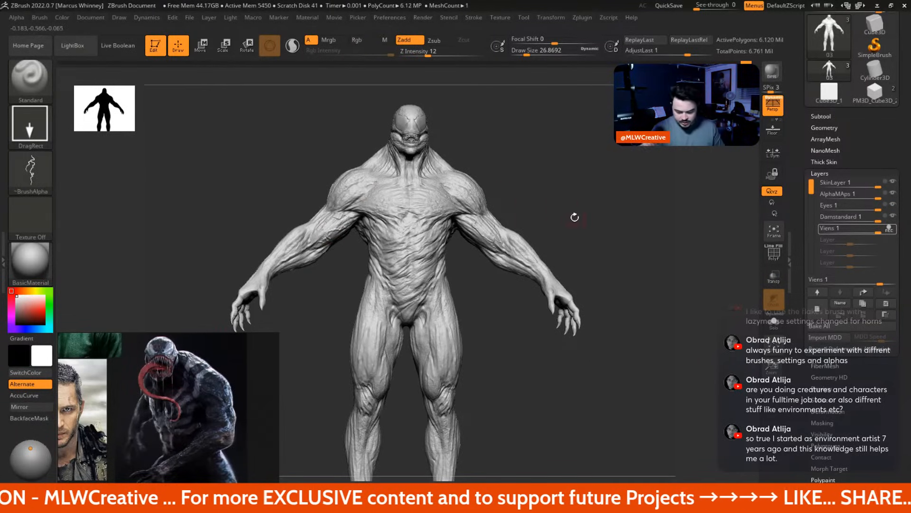
Stamp a vein with the fk_veins_03 alpha along the front of the character's left thigh
mouse_move(574, 217)
left_mouse_down()
mouse_move(571, 204)
mouse_move(557, 209)
left_mouse_up()
left_click_drag(470, 332, 465, 298)
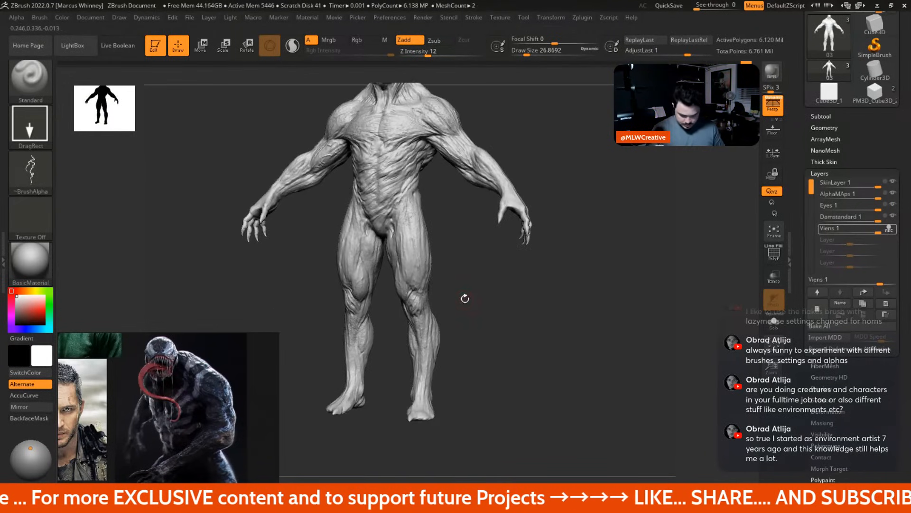
left_click_drag(531, 138, 551, 221, "alt")
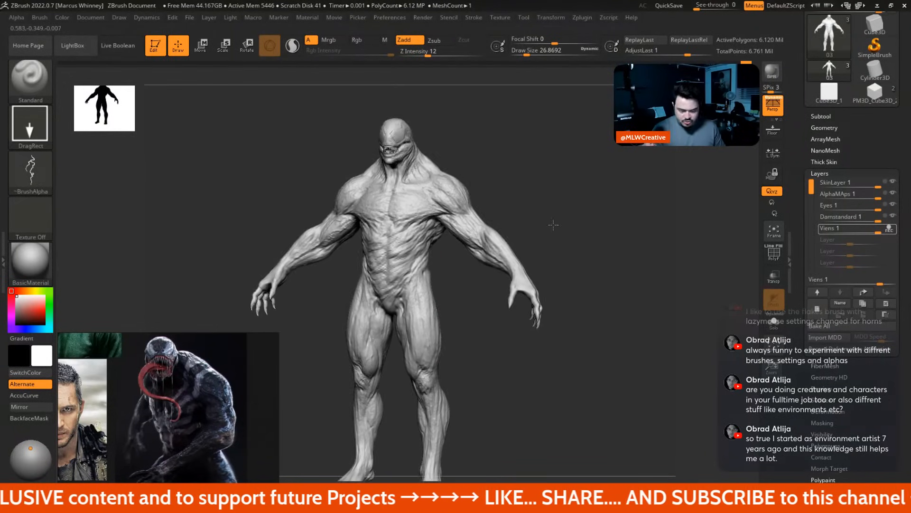
mouse_move(558, 172)
left_mouse_down()
mouse_move(541, 191)
mouse_move(531, 174)
left_mouse_up()
left_click_drag(539, 217, 508, 302)
mouse_move(429, 315)
left_mouse_down()
mouse_move(408, 283)
mouse_move(418, 266)
left_mouse_up()
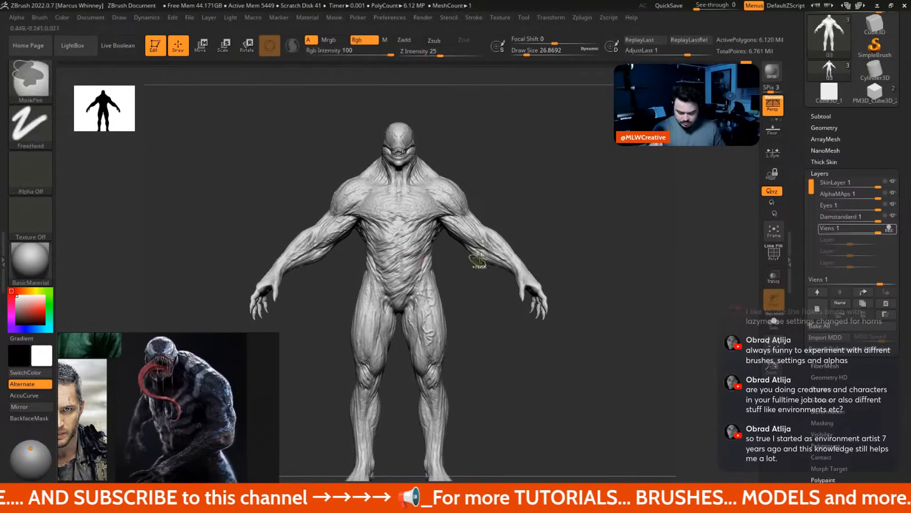
Stamp more veins on the front of both thighs, using the fk_veins_02 and fk_veins_03 alphas
left_click_drag(484, 390, 469, 304, "alt")
left_click(30, 170)
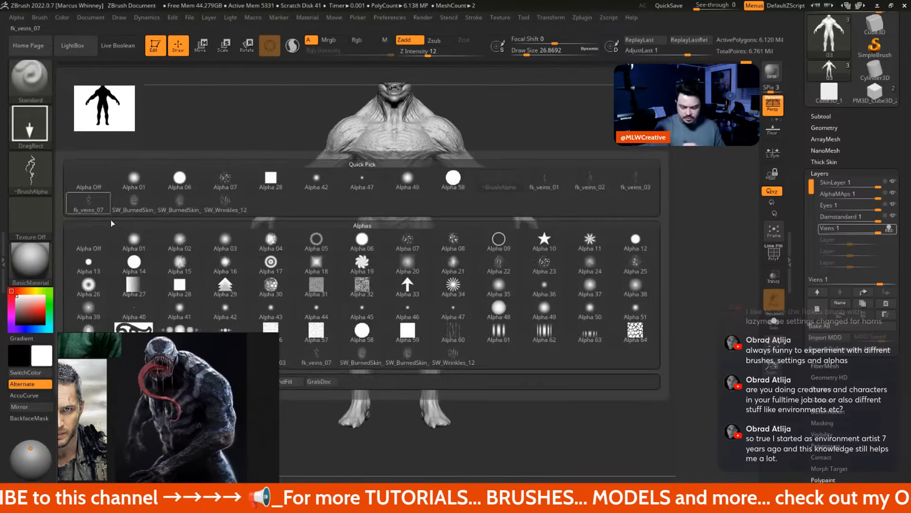
left_click(589, 184)
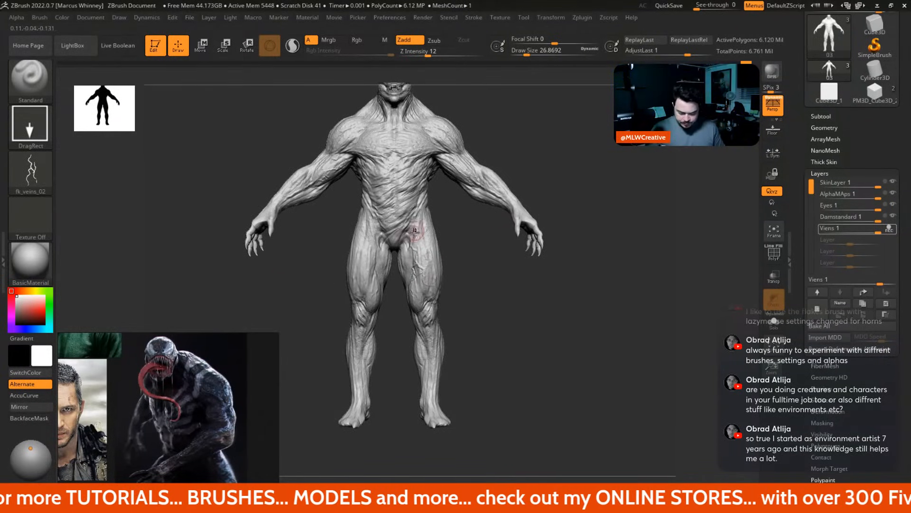
left_click(30, 171)
left_click(636, 183)
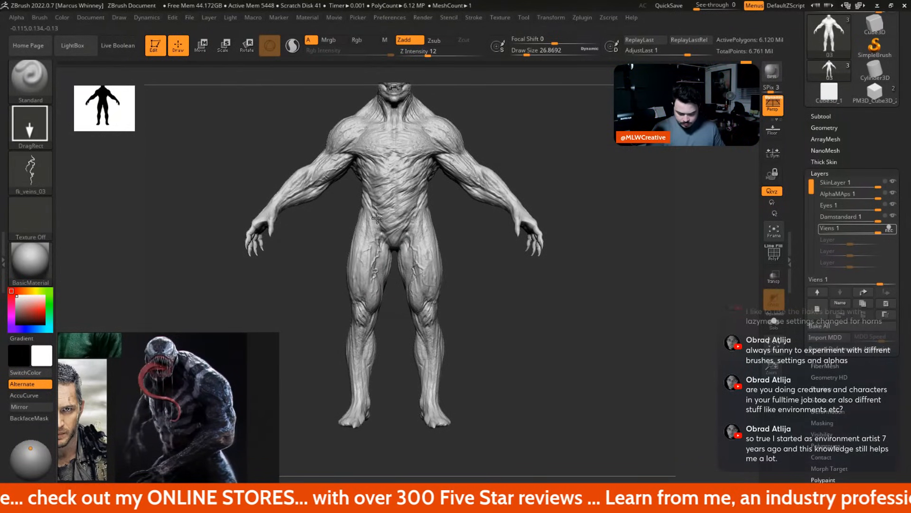
mouse_move(377, 216)
right_mouse_down()
mouse_move(564, 218)
mouse_move(444, 232)
right_mouse_up()
mouse_move(540, 179)
right_mouse_down("shift")
mouse_move(600, 231)
mouse_move(508, 222)
right_mouse_up("shift")
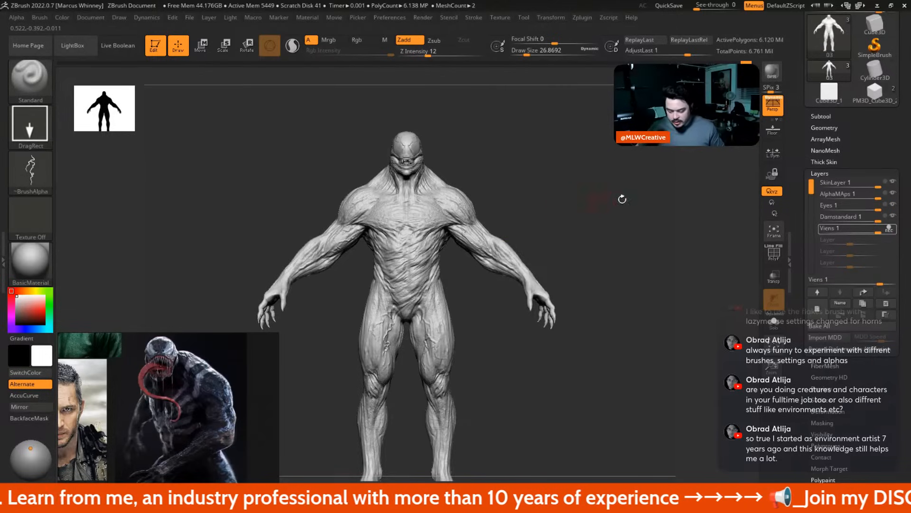
Stop recording the Viens layer and reduce its intensity to 0.7
left_click(890, 229)
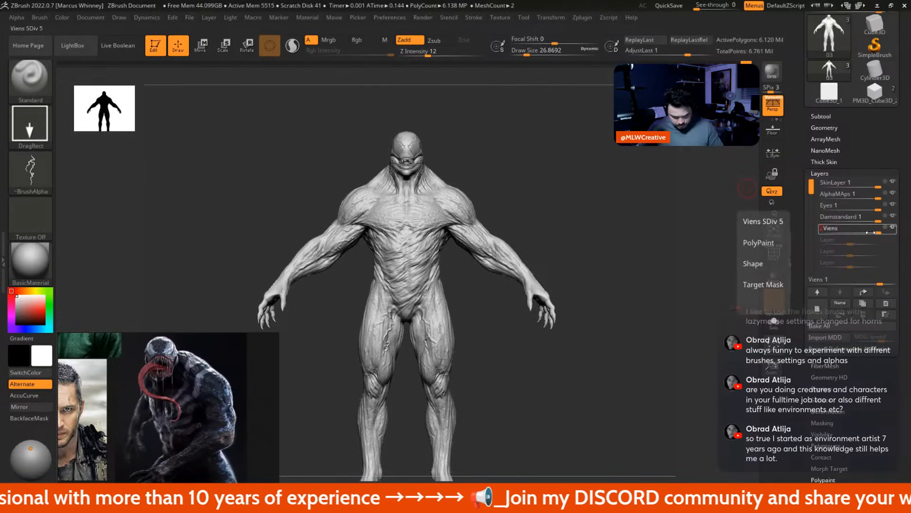
left_click_drag(871, 232, 865, 232)
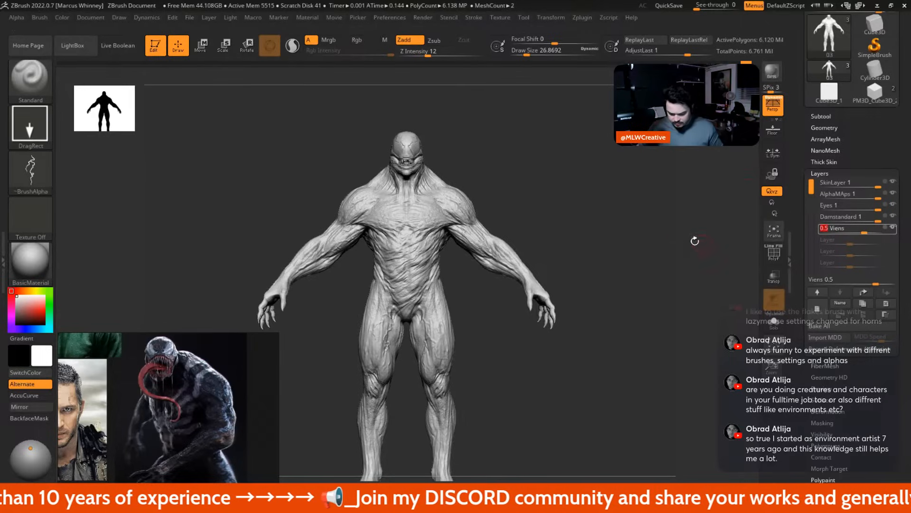
left_click_drag(640, 220, 637, 186, "alt")
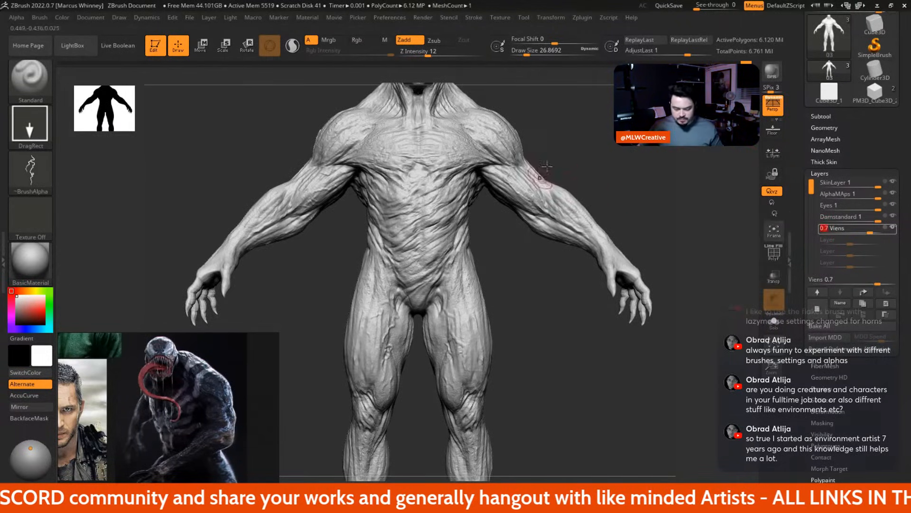
mouse_move(580, 125)
left_mouse_down("alt")
mouse_move(582, 155)
mouse_move(583, 144)
mouse_move(550, 199)
mouse_move(574, 140)
left_mouse_up("alt")
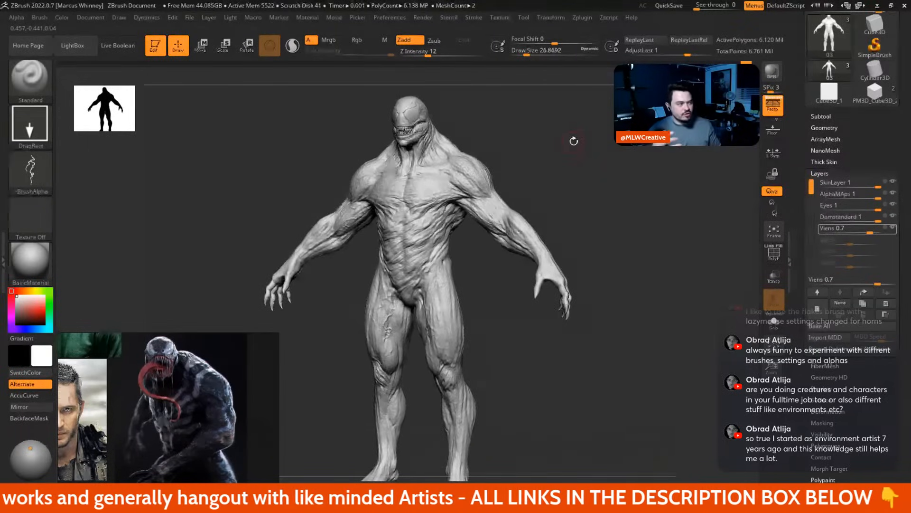
mouse_move(590, 206)
left_mouse_down("shift")
mouse_move(607, 218)
mouse_move(601, 233)
mouse_move(606, 214)
mouse_move(659, 205)
mouse_move(532, 237)
left_mouse_up("shift")
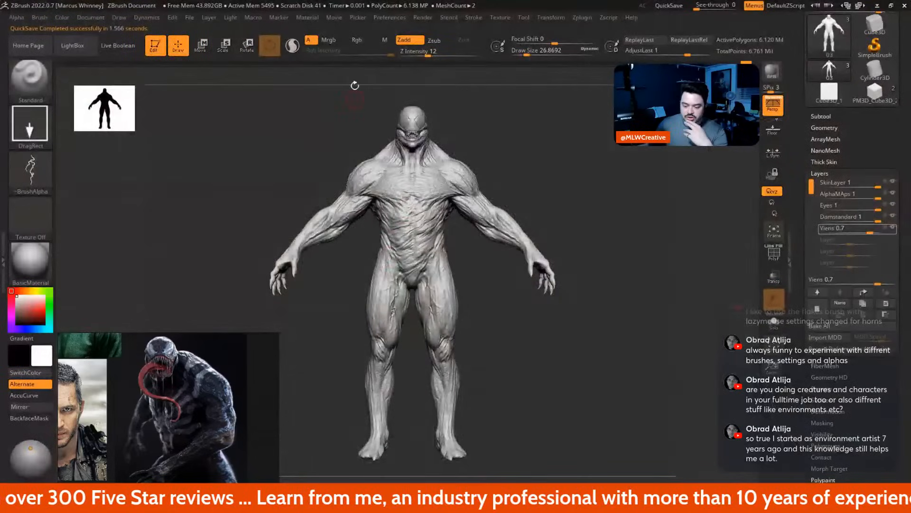
Examine the QuickSave preferences, including the Maximum Duration and Rest Duration settings
left_click(430, 19)
left_click(385, 19)
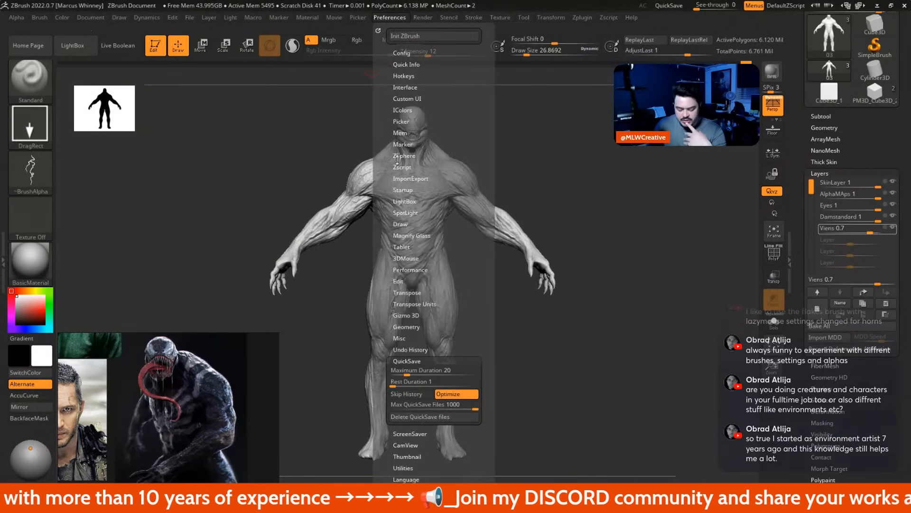
left_click(409, 434)
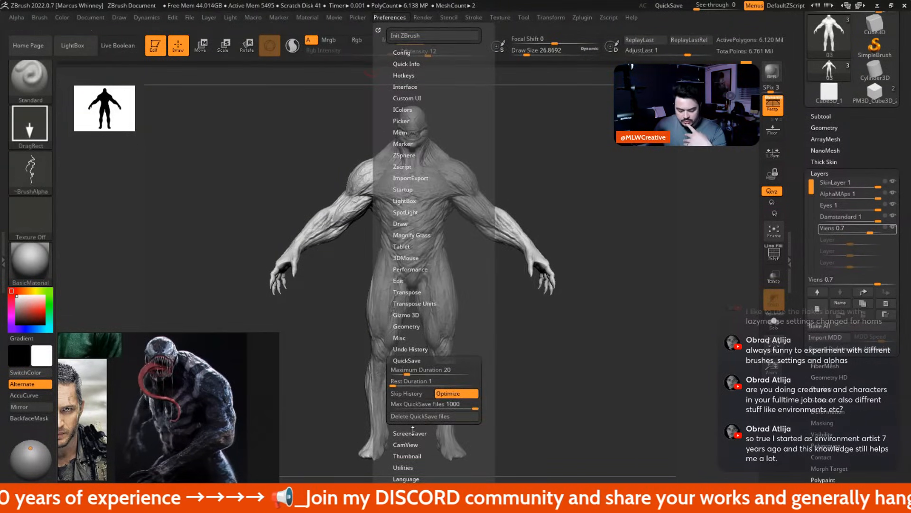
left_click(433, 382)
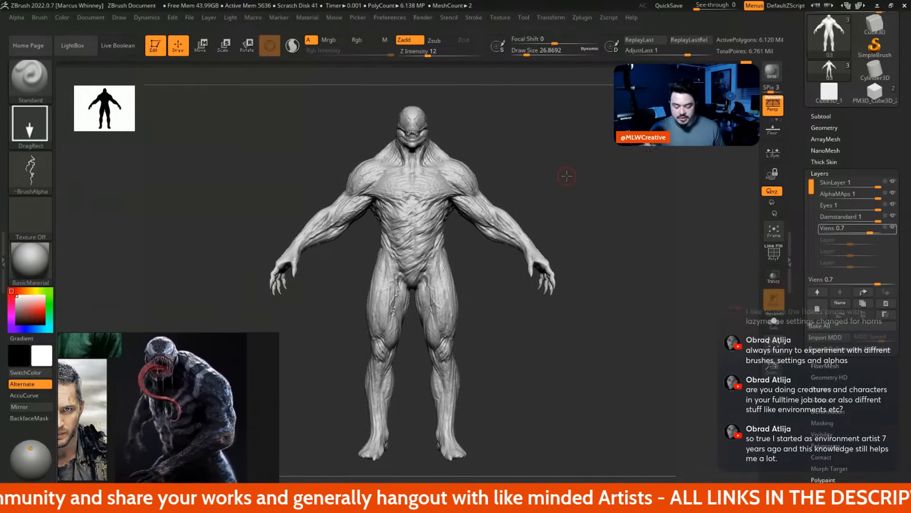
mouse_move(600, 222)
left_mouse_down()
mouse_move(569, 225)
mouse_move(568, 237)
mouse_move(584, 228)
mouse_move(644, 229)
left_mouse_up()
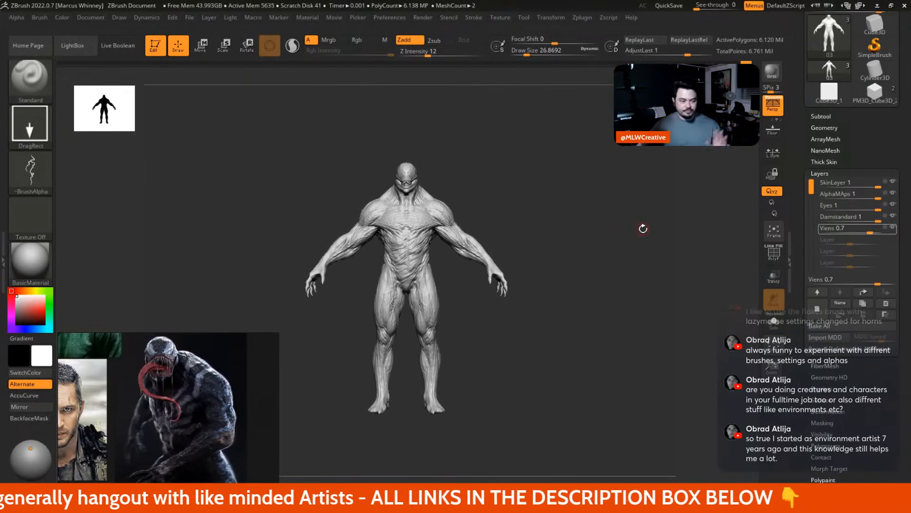